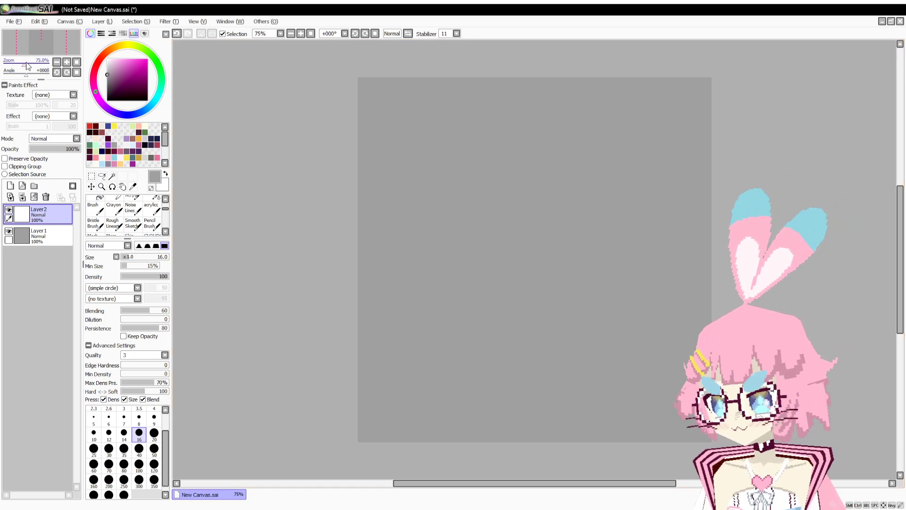
# Sketch a large round head with two long looped ears at its upper right in dark maroon using the size 16 brush.
pyautogui.moveTo(27, 62); pyautogui.dragTo(33, 65)
pyautogui.click(108, 139)
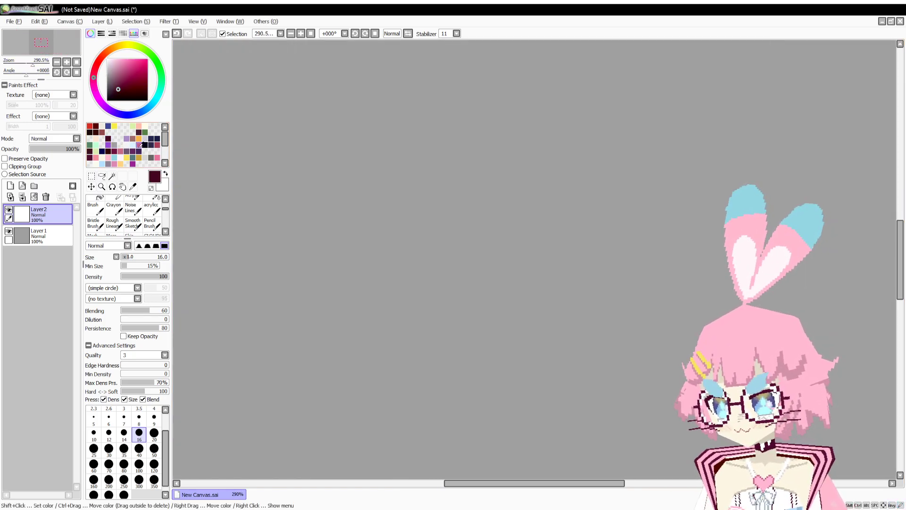
pyautogui.moveTo(462, 140)
pyautogui.mouseDown()
pyautogui.moveTo(391, 134)
pyautogui.moveTo(589, 409)
pyautogui.moveTo(380, 111)
pyautogui.mouseUp()
pyautogui.hotkey('ctrl', 'z')
pyautogui.moveTo(32, 65); pyautogui.dragTo(30, 65)
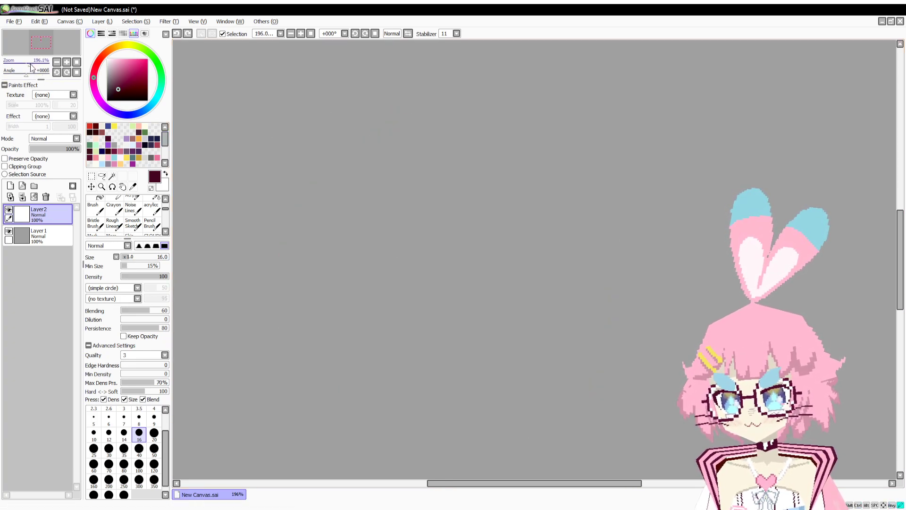
pyautogui.moveTo(524, 121)
pyautogui.mouseDown()
pyautogui.moveTo(399, 374)
pyautogui.moveTo(423, 108)
pyautogui.mouseUp()
pyautogui.moveTo(575, 201); pyautogui.dragTo(512, 272)
pyautogui.moveTo(537, 210)
pyautogui.mouseDown()
pyautogui.moveTo(592, 196)
pyautogui.moveTo(562, 217)
pyautogui.mouseUp()
pyautogui.moveTo(565, 225)
pyautogui.mouseDown()
pyautogui.moveTo(722, 188)
pyautogui.moveTo(583, 258)
pyautogui.mouseUp()
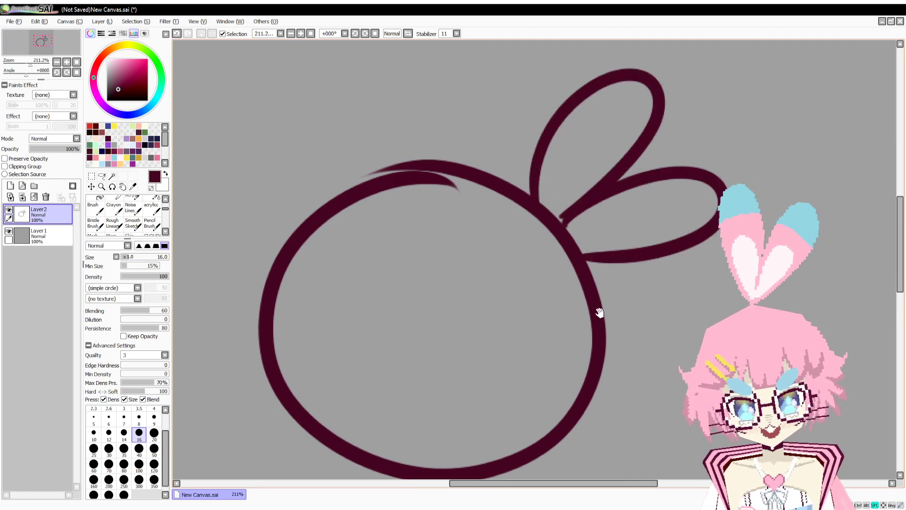
# Sketch two closed curved eyes, a small oval nose and a smiling mouth across the middle of the head.
pyautogui.moveTo(599, 313); pyautogui.dragTo(663, 224)
pyautogui.moveTo(401, 217)
pyautogui.mouseDown()
pyautogui.moveTo(417, 209)
pyautogui.moveTo(435, 227)
pyautogui.moveTo(446, 219)
pyautogui.mouseUp()
pyautogui.hotkey('ctrl', 'z')
pyautogui.moveTo(510, 231)
pyautogui.mouseDown()
pyautogui.moveTo(542, 267)
pyautogui.moveTo(565, 245)
pyautogui.mouseUp()
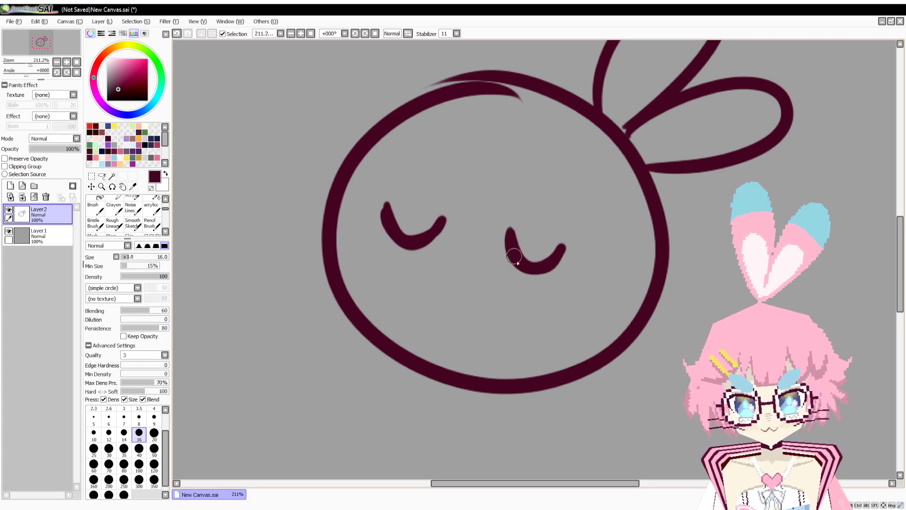
pyautogui.moveTo(438, 268)
pyautogui.mouseDown()
pyautogui.moveTo(454, 281)
pyautogui.moveTo(441, 265)
pyautogui.moveTo(456, 273)
pyautogui.moveTo(379, 269)
pyautogui.moveTo(516, 281)
pyautogui.mouseUp()
pyautogui.hotkey('ctrl', 'z')
# Add two long whiskers crossing the head outline on each side of the face.
pyautogui.moveTo(591, 285); pyautogui.dragTo(729, 272)
pyautogui.moveTo(592, 313); pyautogui.dragTo(701, 337)
pyautogui.moveTo(326, 213); pyautogui.dragTo(229, 177)
pyautogui.moveTo(323, 230); pyautogui.dragTo(247, 235)
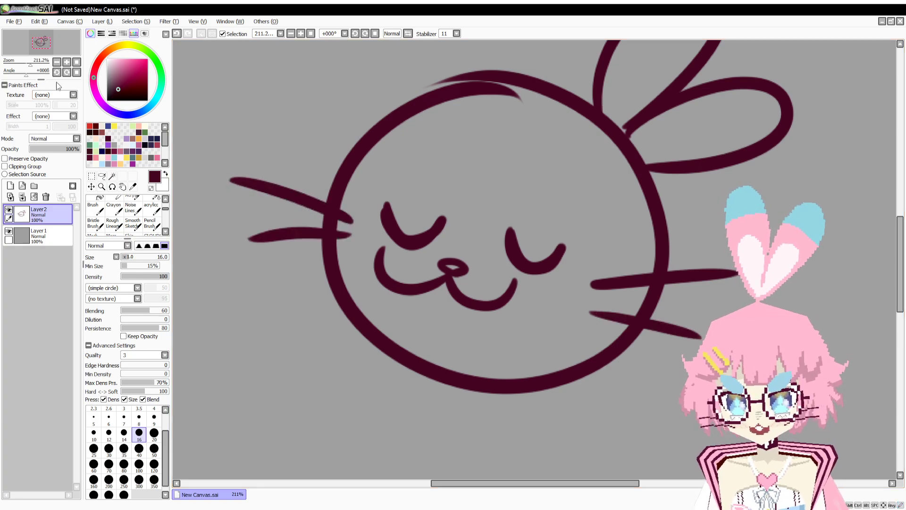
# Sketch a small paw with fingers overlapping the lower-left edge of the head, erasing the lines it overlaps.
pyautogui.moveTo(27, 74)
pyautogui.mouseDown()
pyautogui.moveTo(37, 75)
pyautogui.moveTo(26, 69)
pyautogui.mouseUp()
pyautogui.moveTo(548, 329); pyautogui.dragTo(549, 244)
pyautogui.moveTo(438, 229); pyautogui.dragTo(449, 233)
pyautogui.moveTo(469, 246); pyautogui.dragTo(429, 243)
pyautogui.moveTo(426, 232)
pyautogui.mouseDown()
pyautogui.moveTo(443, 221)
pyautogui.moveTo(445, 238)
pyautogui.moveTo(509, 236)
pyautogui.moveTo(487, 245)
pyautogui.moveTo(520, 258)
pyautogui.moveTo(461, 229)
pyautogui.moveTo(465, 246)
pyautogui.moveTo(439, 234)
pyautogui.moveTo(461, 239)
pyautogui.mouseUp()
pyautogui.press('e')
pyautogui.press('b')
pyautogui.press('e')
pyautogui.press('b')
# Sketch a second fingered paw beside the first, under the middle of the chin.
pyautogui.moveTo(464, 250)
pyautogui.mouseDown()
pyautogui.moveTo(456, 245)
pyautogui.moveTo(500, 244)
pyautogui.mouseUp()
pyautogui.moveTo(493, 258)
pyautogui.mouseDown()
pyautogui.moveTo(534, 251)
pyautogui.moveTo(527, 261)
pyautogui.mouseUp()
pyautogui.press('e')
pyautogui.press('b')
pyautogui.moveTo(427, 233)
pyautogui.mouseDown()
pyautogui.moveTo(405, 237)
pyautogui.moveTo(403, 206)
pyautogui.moveTo(425, 210)
pyautogui.mouseUp()
pyautogui.hotkey('ctrl', 'z')
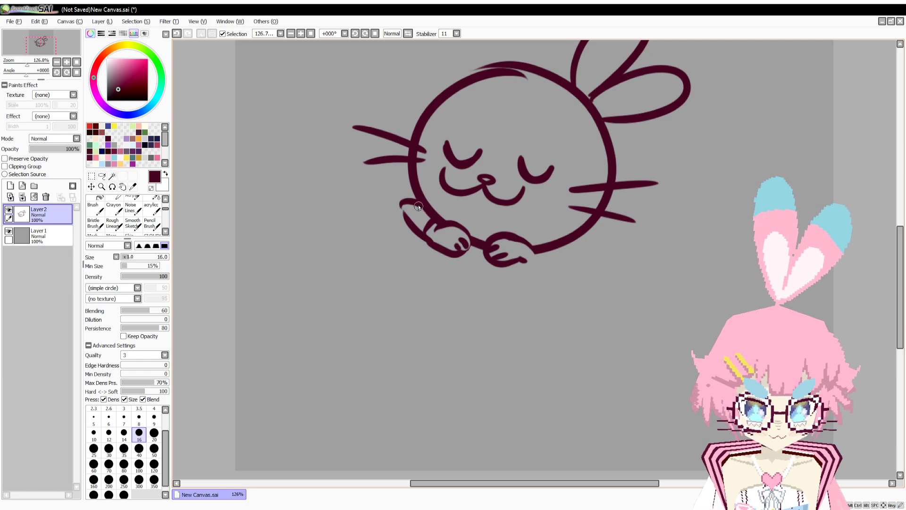
# Draw a tapered mug body below the head and paws, closing it with a curved base.
pyautogui.moveTo(465, 248)
pyautogui.mouseDown()
pyautogui.moveTo(487, 260)
pyautogui.moveTo(576, 259)
pyautogui.moveTo(611, 243)
pyautogui.moveTo(584, 241)
pyautogui.moveTo(612, 248)
pyautogui.moveTo(598, 255)
pyautogui.moveTo(524, 378)
pyautogui.mouseUp()
pyautogui.moveTo(396, 207); pyautogui.dragTo(397, 312)
pyautogui.moveTo(390, 239)
pyautogui.mouseDown()
pyautogui.moveTo(409, 346)
pyautogui.moveTo(491, 391)
pyautogui.mouseUp()
pyautogui.moveTo(544, 350)
pyautogui.mouseDown()
pyautogui.moveTo(491, 398)
pyautogui.moveTo(473, 392)
pyautogui.mouseUp()
pyautogui.hotkey('ctrl', 'z')
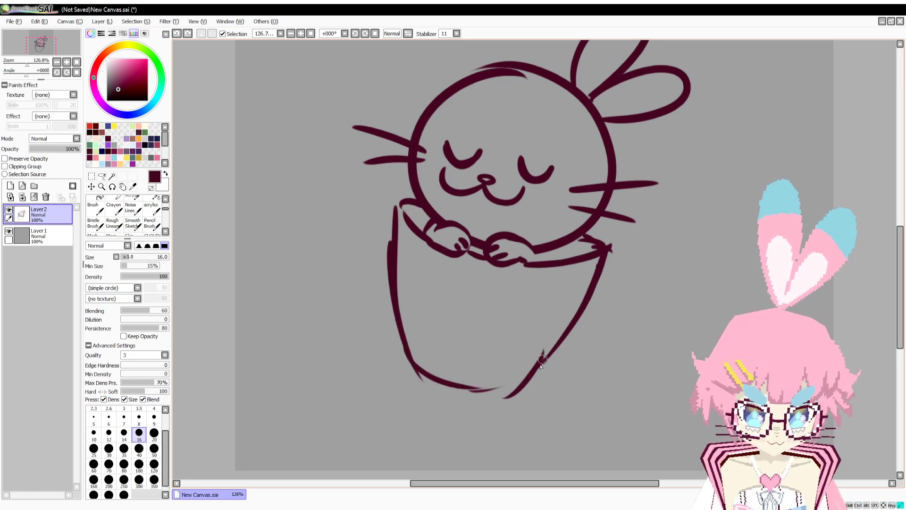
pyautogui.moveTo(545, 359)
pyautogui.mouseDown()
pyautogui.moveTo(479, 390)
pyautogui.moveTo(429, 376)
pyautogui.mouseUp()
# Draw a tilted heart on the front of the mug, undoing and redrawing its second half.
pyautogui.moveTo(476, 304)
pyautogui.mouseDown()
pyautogui.moveTo(447, 326)
pyautogui.moveTo(482, 342)
pyautogui.mouseUp()
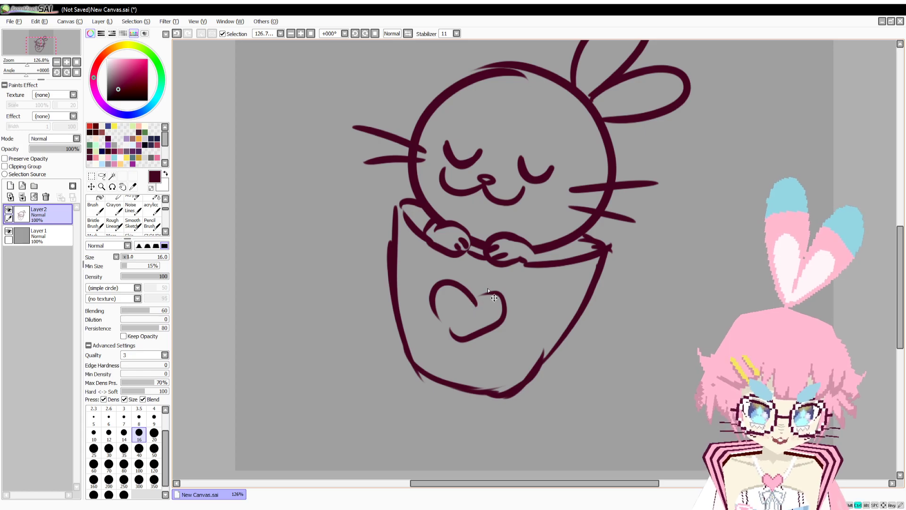
pyautogui.hotkey('ctrl', 'z')
pyautogui.hotkey('ctrl', 'z')
pyautogui.moveTo(467, 298)
pyautogui.mouseDown()
pyautogui.moveTo(451, 282)
pyautogui.moveTo(453, 337)
pyautogui.moveTo(496, 306)
pyautogui.moveTo(465, 297)
pyautogui.mouseUp()
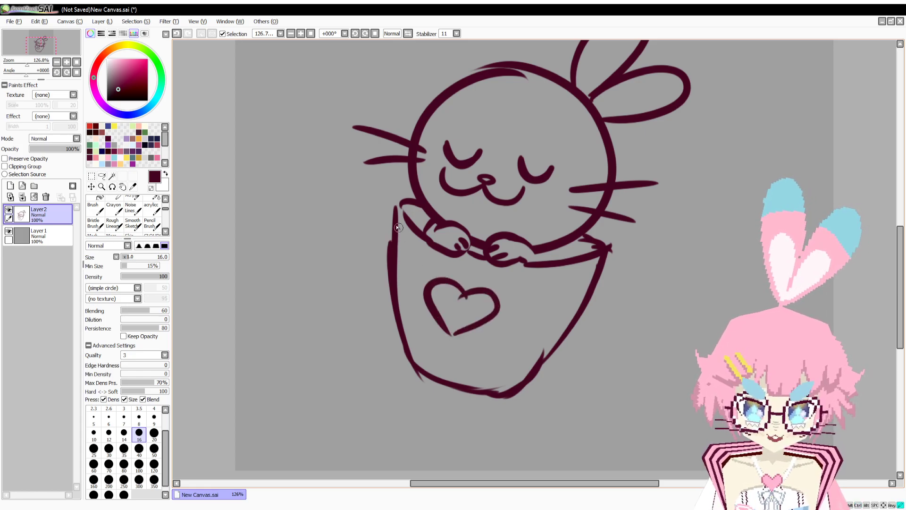
# Draw a double-lined handle on the mug's left side and short stripes on the bunny's right-hand arm.
pyautogui.moveTo(396, 210); pyautogui.dragTo(397, 309)
pyautogui.moveTo(391, 240); pyautogui.dragTo(400, 307)
pyautogui.moveTo(471, 327)
pyautogui.mouseDown()
pyautogui.moveTo(437, 397)
pyautogui.moveTo(434, 390)
pyautogui.mouseUp()
pyautogui.moveTo(532, 308)
pyautogui.mouseDown()
pyautogui.moveTo(536, 321)
pyautogui.moveTo(551, 318)
pyautogui.mouseUp()
pyautogui.moveTo(556, 308); pyautogui.dragTo(560, 316)
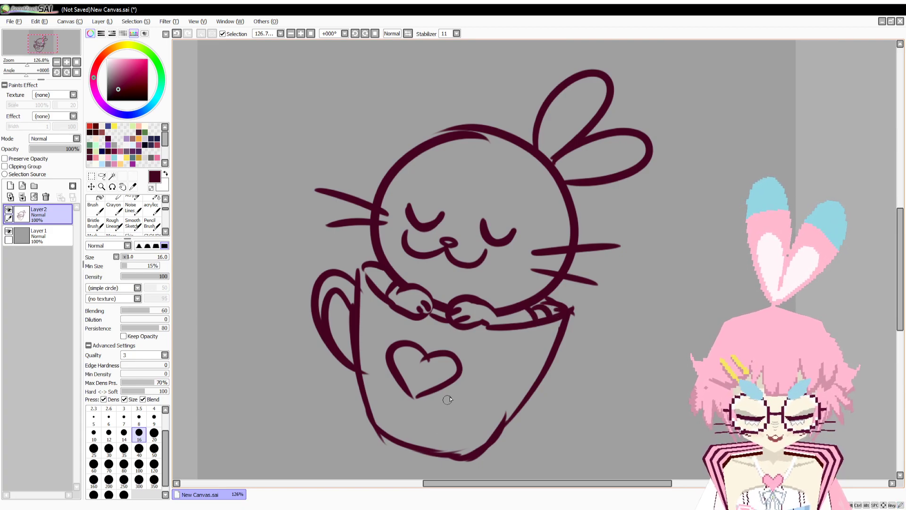
# Erase the eyes, nose and mouth from the bunny's face.
pyautogui.press('space')
pyautogui.moveTo(452, 380); pyautogui.dragTo(451, 374)
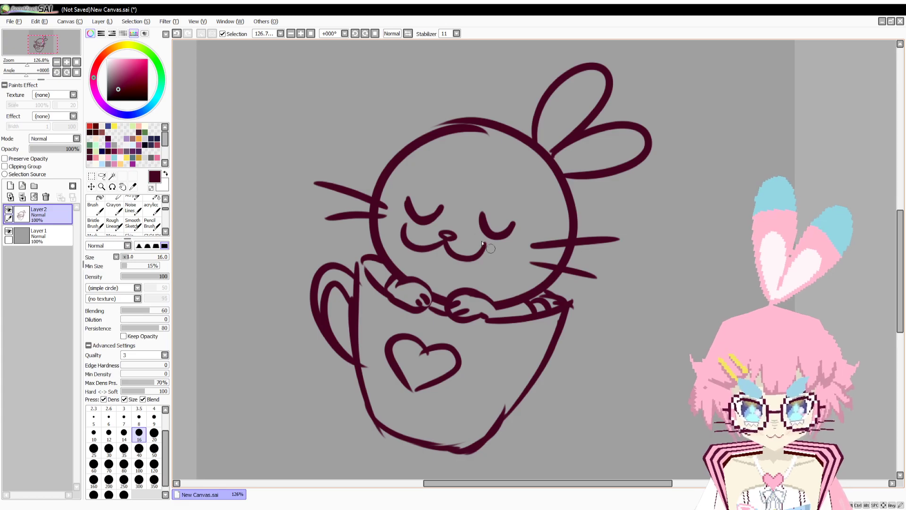
pyautogui.press('e')
pyautogui.moveTo(406, 200)
pyautogui.mouseDown()
pyautogui.moveTo(409, 250)
pyautogui.moveTo(493, 246)
pyautogui.moveTo(488, 219)
pyautogui.moveTo(470, 222)
pyautogui.moveTo(465, 242)
pyautogui.moveTo(506, 235)
pyautogui.mouseUp()
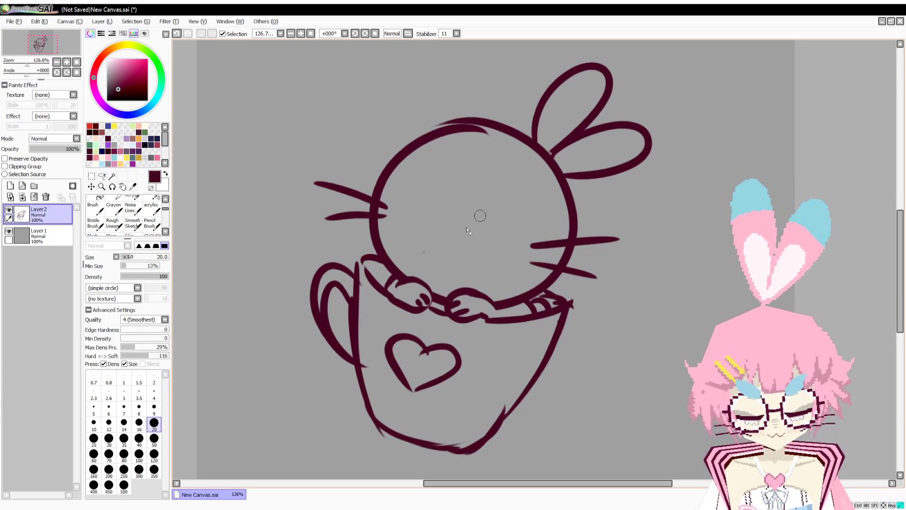
# Draw smaller inner loops in both ears and erase the doubled line along the top of the head.
pyautogui.press('b')
pyautogui.moveTo(562, 143)
pyautogui.mouseDown()
pyautogui.moveTo(542, 144)
pyautogui.moveTo(559, 165)
pyautogui.mouseUp()
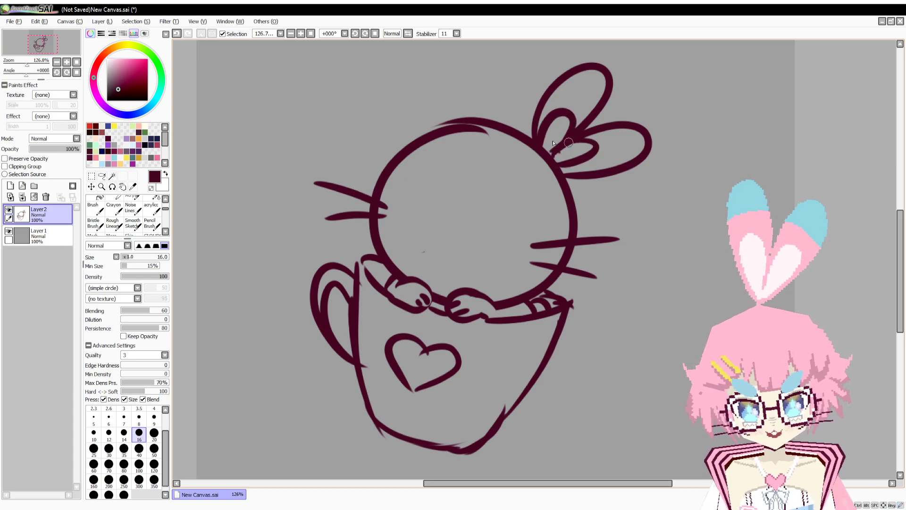
pyautogui.press('e')
pyautogui.moveTo(496, 137); pyautogui.dragTo(439, 136)
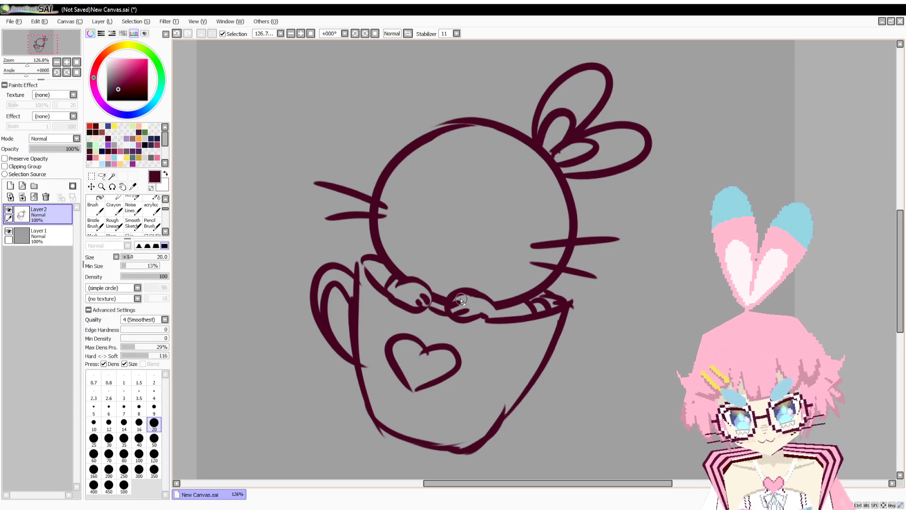
# Redraw the finger lines of both paws so they point down over the mug's rim.
pyautogui.press('b')
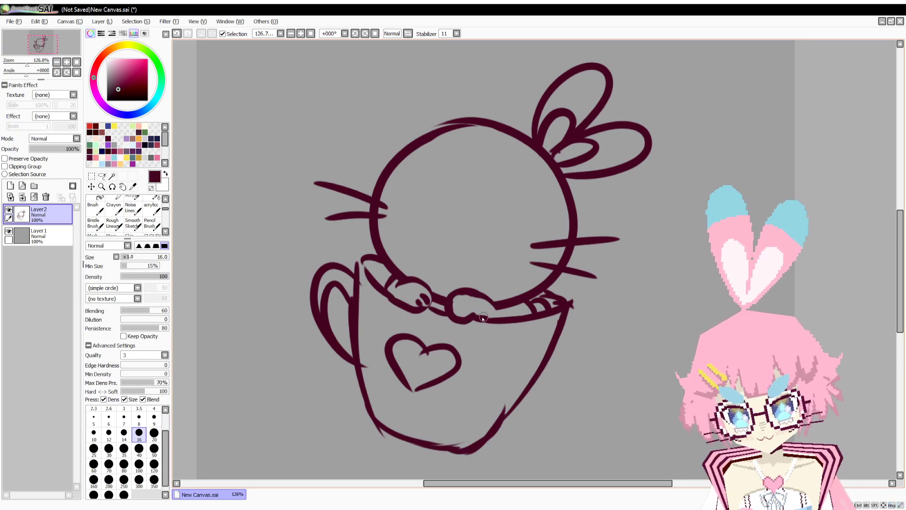
pyautogui.moveTo(478, 312); pyautogui.dragTo(477, 313)
pyautogui.moveTo(460, 309); pyautogui.dragTo(467, 317)
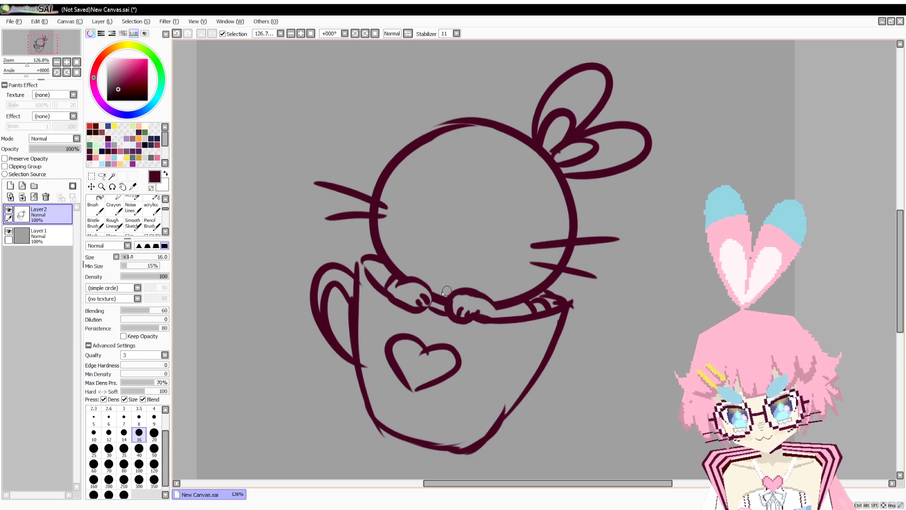
pyautogui.press('e')
pyautogui.moveTo(419, 292)
pyautogui.mouseDown()
pyautogui.moveTo(424, 307)
pyautogui.moveTo(431, 301)
pyautogui.moveTo(410, 308)
pyautogui.mouseUp()
pyautogui.press('b')
pyautogui.press('e')
pyautogui.press('b')
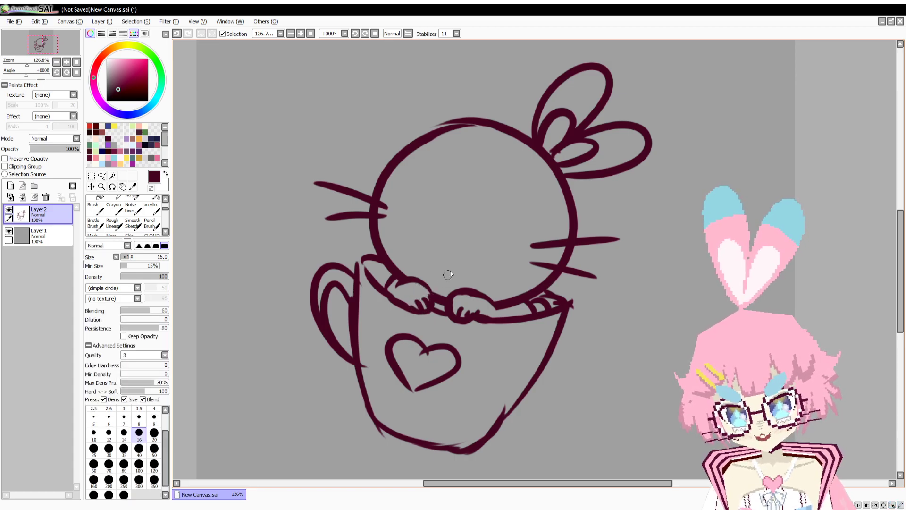
# Erase the fingers of the right-hand paw and redraw them, cleaning up the paw's lower edge.
pyautogui.press('e')
pyautogui.moveTo(461, 310); pyautogui.dragTo(472, 310)
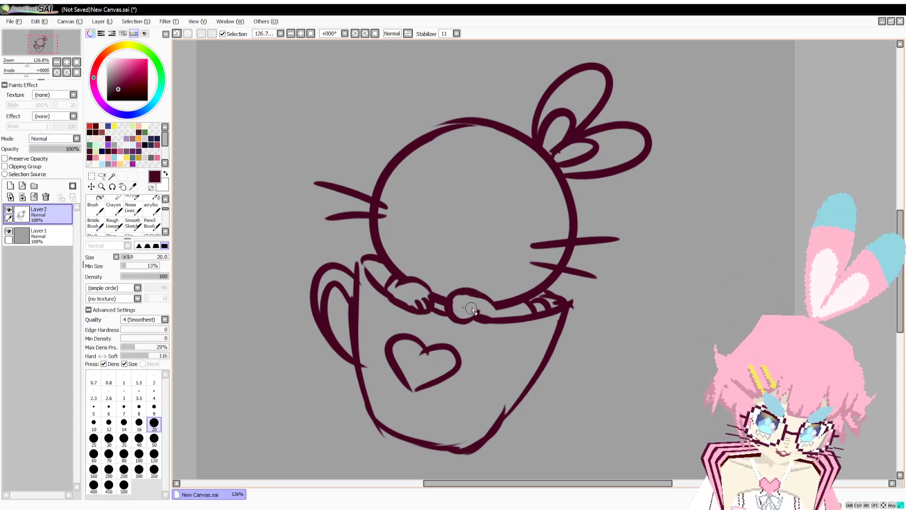
pyautogui.press('b')
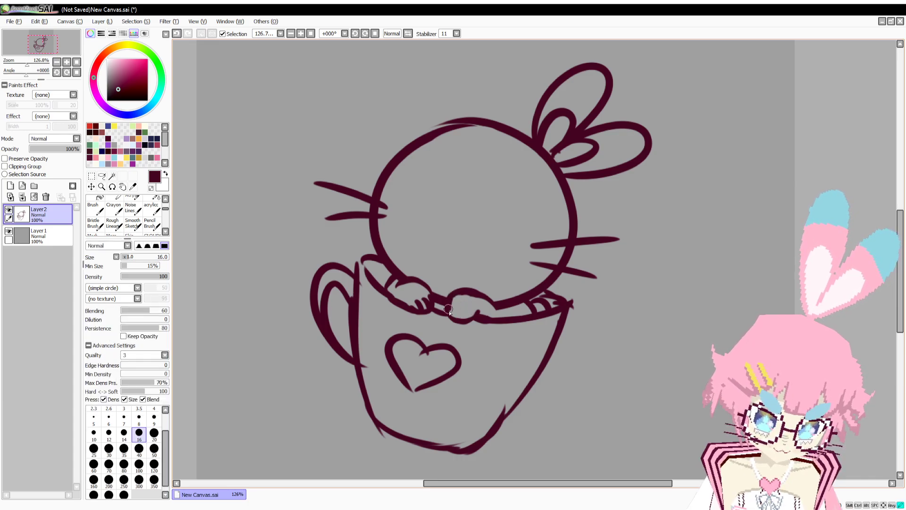
pyautogui.press('e')
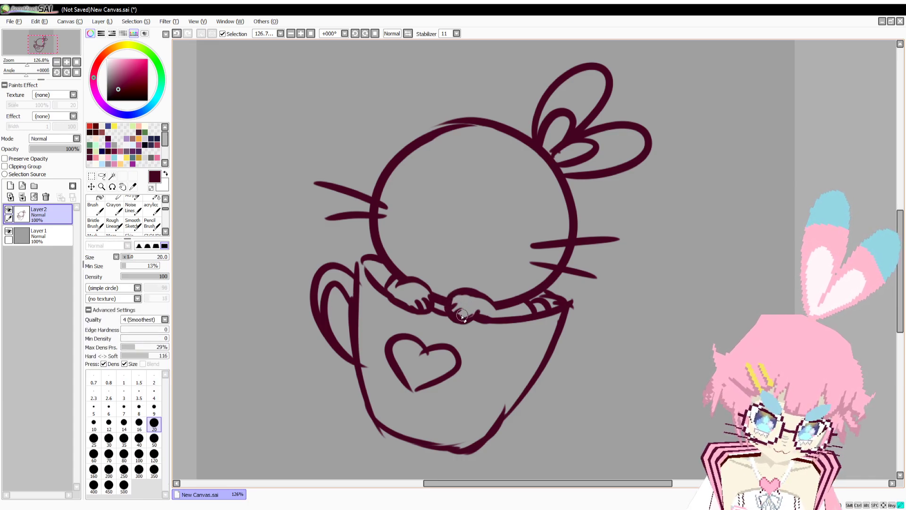
pyautogui.press('b')
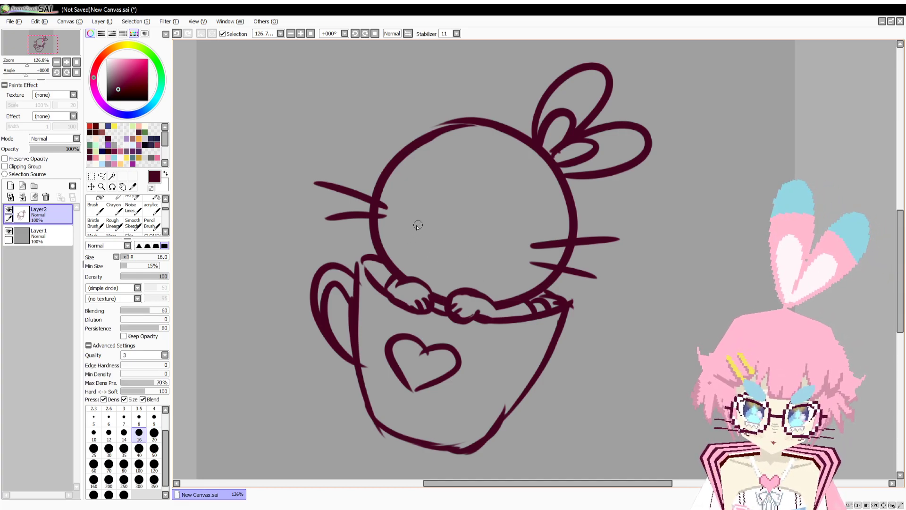
# Erase the whiskers on both sides of the head while keeping the head outline.
pyautogui.press('e')
pyautogui.moveTo(371, 191); pyautogui.dragTo(368, 227)
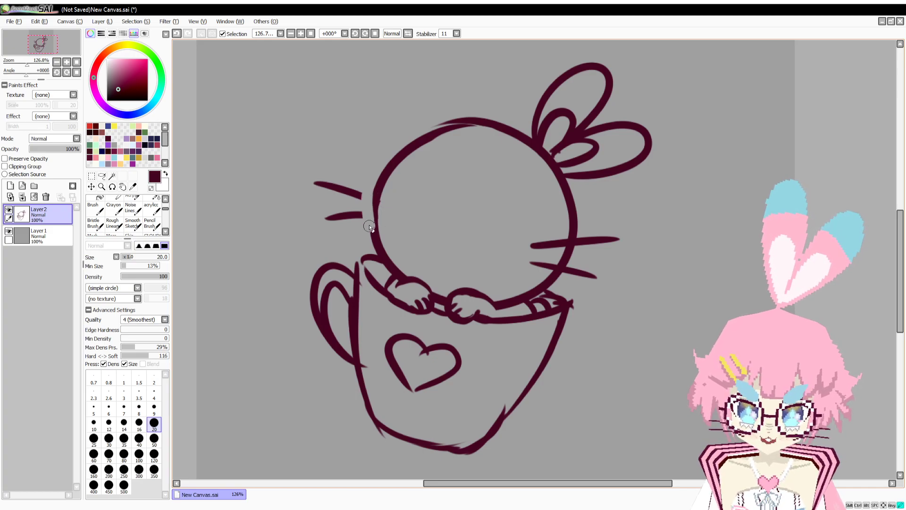
pyautogui.hotkey('ctrl', 'z')
pyautogui.moveTo(371, 192)
pyautogui.mouseDown()
pyautogui.moveTo(362, 234)
pyautogui.moveTo(344, 217)
pyautogui.moveTo(352, 194)
pyautogui.moveTo(342, 181)
pyautogui.moveTo(291, 186)
pyautogui.mouseUp()
pyautogui.moveTo(536, 236); pyautogui.dragTo(537, 262)
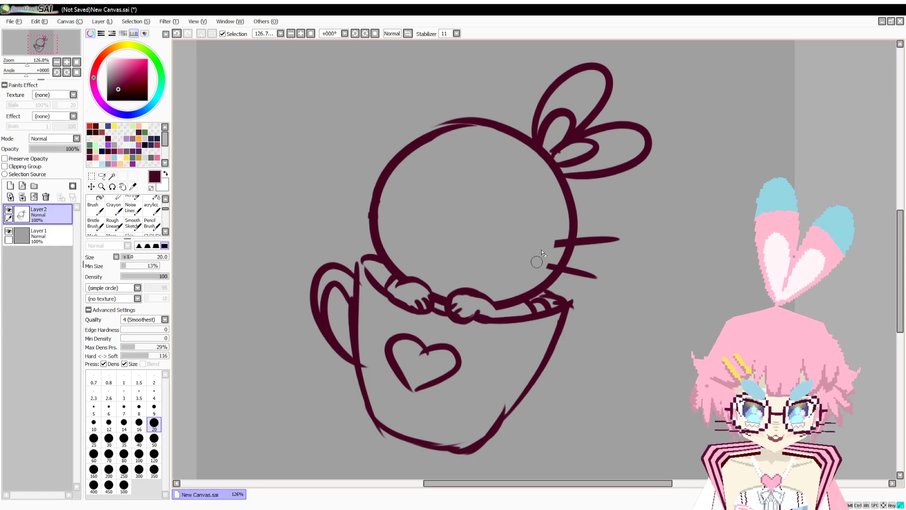
pyautogui.moveTo(590, 240)
pyautogui.mouseDown()
pyautogui.moveTo(577, 269)
pyautogui.moveTo(587, 232)
pyautogui.moveTo(563, 283)
pyautogui.moveTo(583, 280)
pyautogui.moveTo(633, 232)
pyautogui.mouseUp()
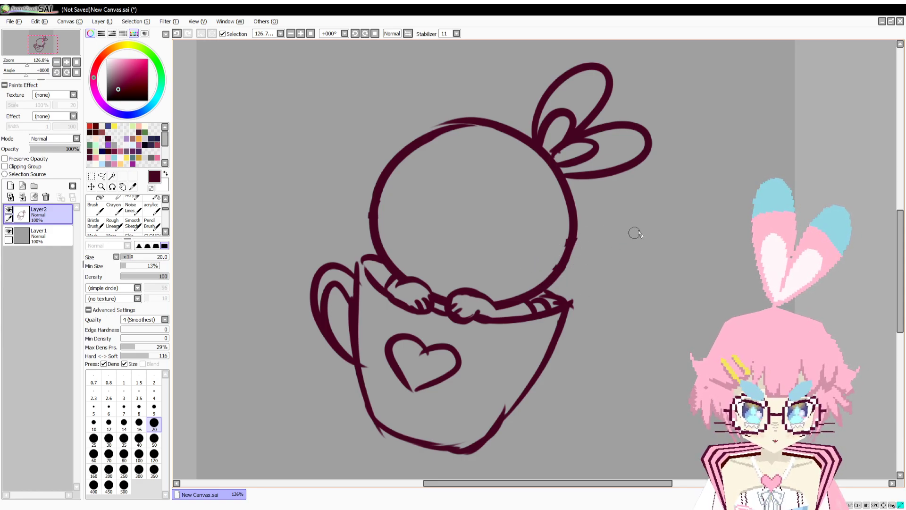
# Draw the closed eyes, nose and mouth low on the face just above the paws, with two whiskers per side.
pyautogui.press('c')
pyautogui.moveTo(396, 229); pyautogui.dragTo(491, 260)
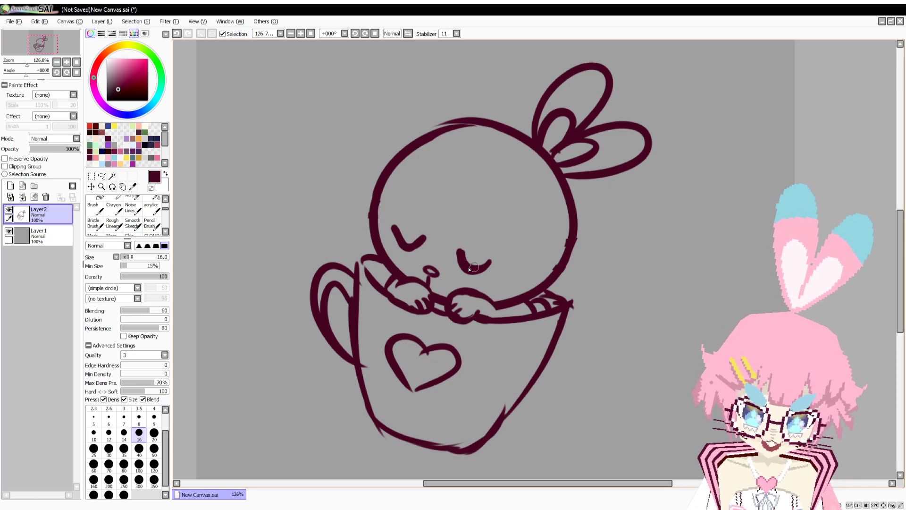
pyautogui.moveTo(371, 218); pyautogui.dragTo(307, 221)
pyautogui.moveTo(377, 246); pyautogui.dragTo(311, 253)
pyautogui.moveTo(519, 275)
pyautogui.mouseDown()
pyautogui.moveTo(570, 308)
pyautogui.moveTo(552, 326)
pyautogui.mouseUp()
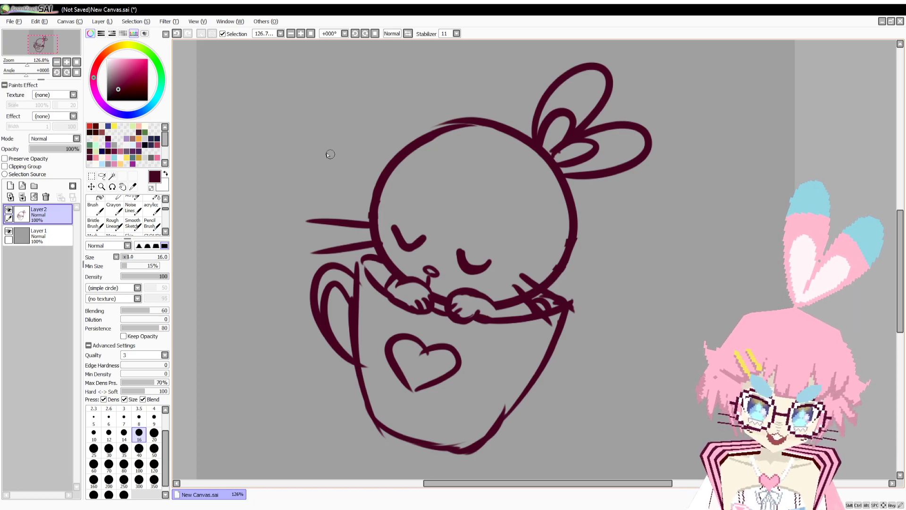
# Sketch three growing Z letters rising beside the head and a small oval brow above each eye.
pyautogui.moveTo(325, 148); pyautogui.dragTo(351, 163)
pyautogui.moveTo(362, 120)
pyautogui.mouseDown()
pyautogui.moveTo(416, 183)
pyautogui.moveTo(403, 123)
pyautogui.moveTo(446, 156)
pyautogui.mouseUp()
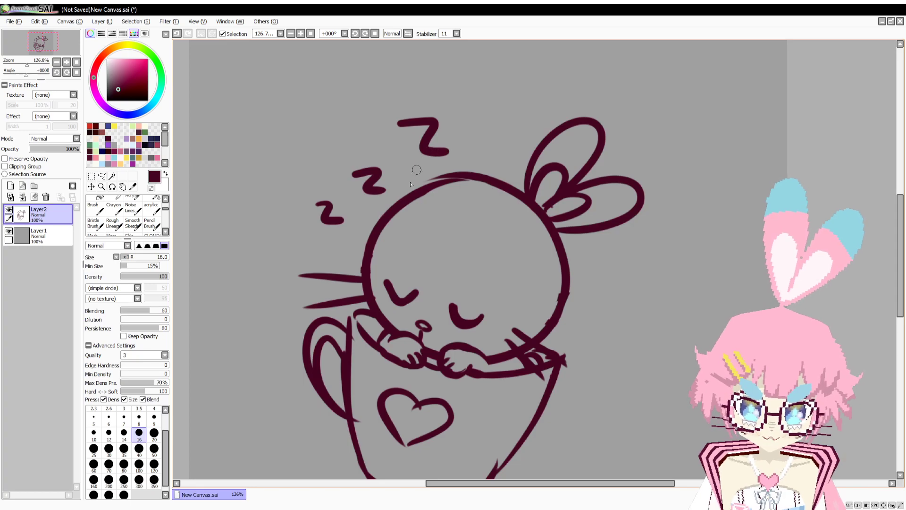
pyautogui.moveTo(350, 263); pyautogui.dragTo(333, 226)
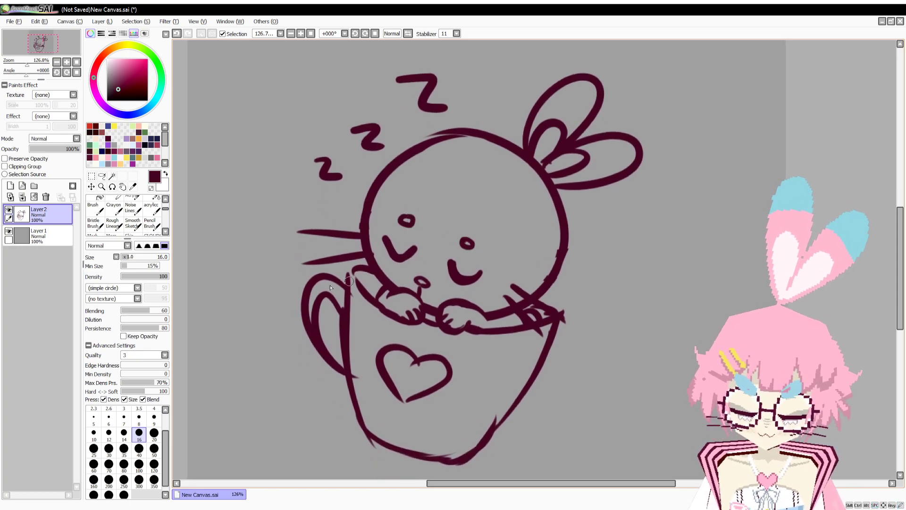
# Move the whole sketch slightly up and right with Transform to centre it on the canvas.
pyautogui.moveTo(27, 64); pyautogui.dragTo(23, 75)
pyautogui.click(92, 176)
pyautogui.click(114, 274)
pyautogui.moveTo(299, 260); pyautogui.dragTo(293, 283)
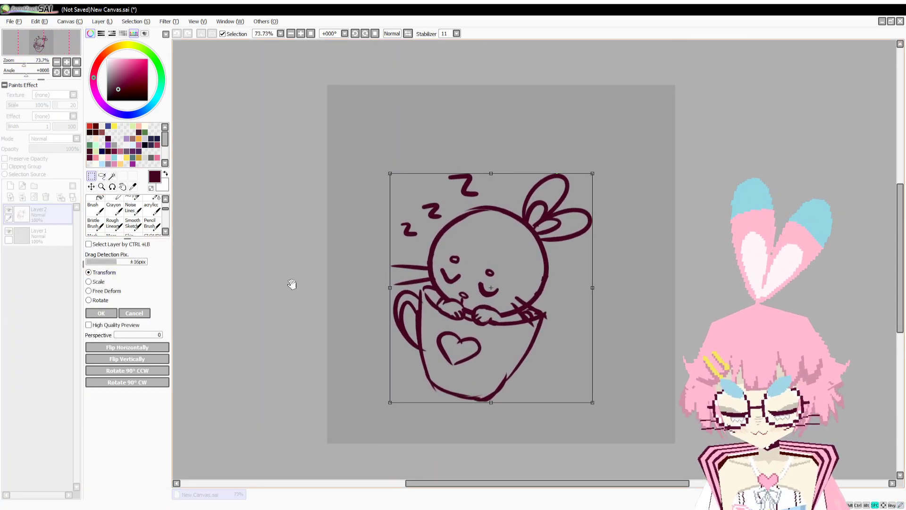
pyautogui.moveTo(489, 262); pyautogui.dragTo(505, 250)
pyautogui.press('Return')
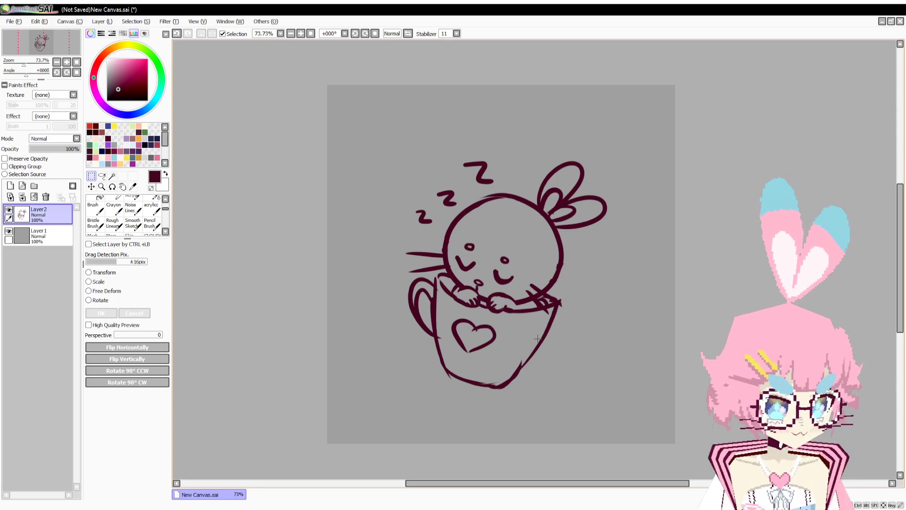
# Redraw the mug's right edge slightly further in and erase the overshooting lines at its rim, checking the mirrored view.
pyautogui.moveTo(542, 380); pyautogui.dragTo(535, 367)
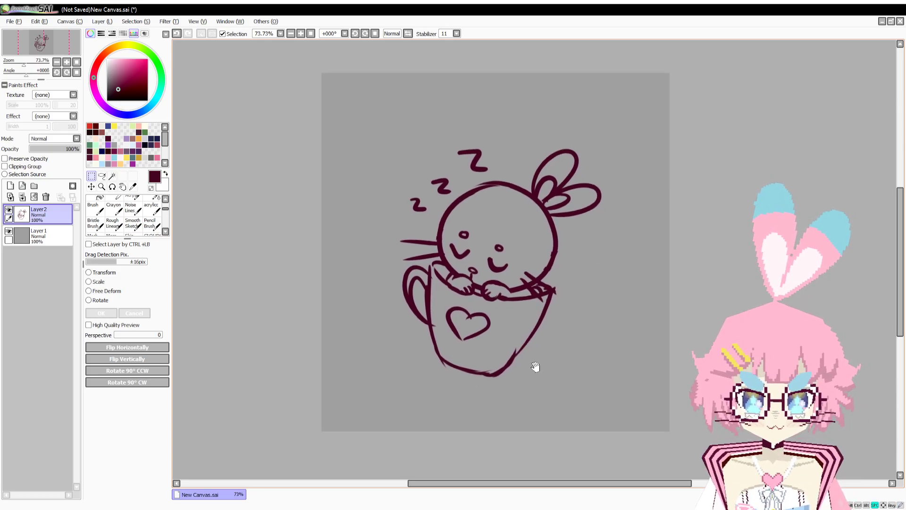
pyautogui.press('b')
pyautogui.moveTo(544, 299); pyautogui.dragTo(546, 297)
pyautogui.press('e')
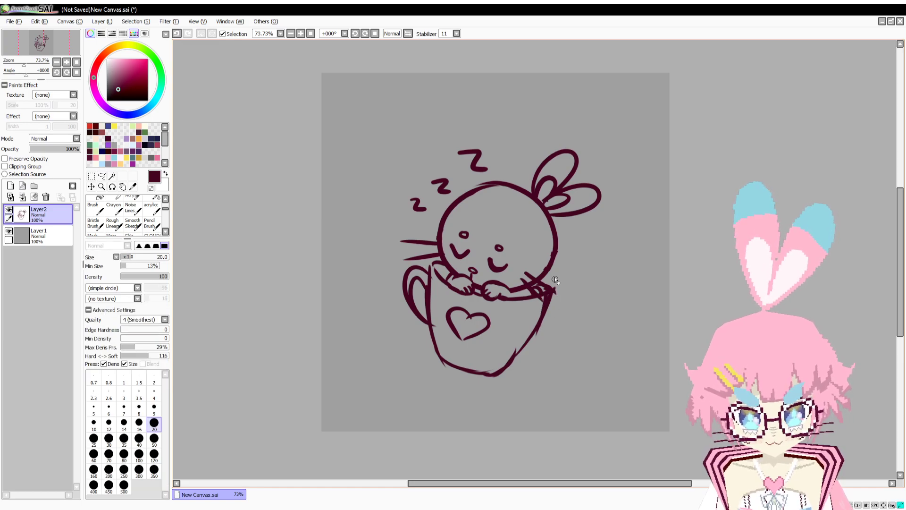
pyautogui.click(409, 33)
pyautogui.click(408, 33)
pyautogui.press('b')
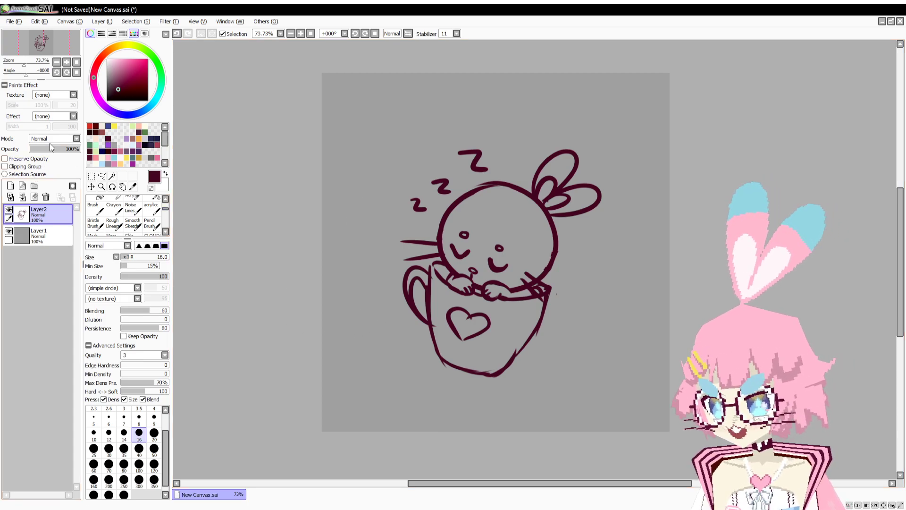
# Lower the sketch layer's opacity to 15% and add a new layer above it.
pyautogui.moveTo(51, 148); pyautogui.dragTo(37, 148)
pyautogui.click(14, 188)
# Ink both paws, the left-hand arm and the short rim lines between the paws over the faded sketch.
pyautogui.moveTo(24, 65); pyautogui.dragTo(29, 68)
pyautogui.moveTo(462, 348)
pyautogui.mouseDown()
pyautogui.moveTo(463, 296)
pyautogui.moveTo(492, 276)
pyautogui.moveTo(424, 299)
pyautogui.moveTo(419, 307)
pyautogui.moveTo(445, 333)
pyautogui.moveTo(472, 318)
pyautogui.moveTo(478, 325)
pyautogui.moveTo(444, 320)
pyautogui.mouseUp()
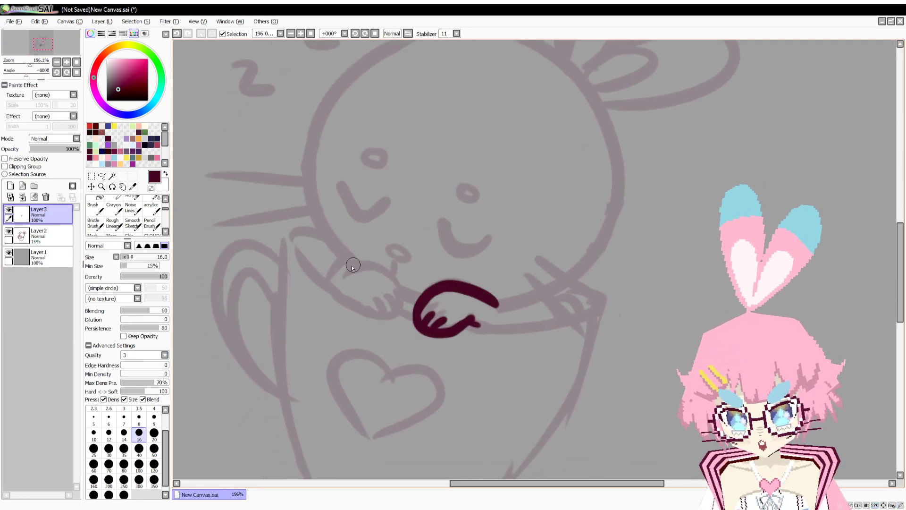
pyautogui.moveTo(342, 273)
pyautogui.mouseDown()
pyautogui.moveTo(397, 281)
pyautogui.moveTo(395, 289)
pyautogui.mouseUp()
pyautogui.hotkey('ctrl', 'z')
pyautogui.moveTo(343, 274)
pyautogui.mouseDown()
pyautogui.moveTo(378, 267)
pyautogui.moveTo(398, 294)
pyautogui.moveTo(385, 319)
pyautogui.moveTo(319, 280)
pyautogui.moveTo(296, 250)
pyautogui.moveTo(303, 236)
pyautogui.moveTo(326, 283)
pyautogui.mouseUp()
pyautogui.hotkey('ctrl', 'z')
pyautogui.moveTo(375, 305)
pyautogui.mouseDown()
pyautogui.moveTo(391, 313)
pyautogui.moveTo(400, 295)
pyautogui.moveTo(419, 300)
pyautogui.mouseUp()
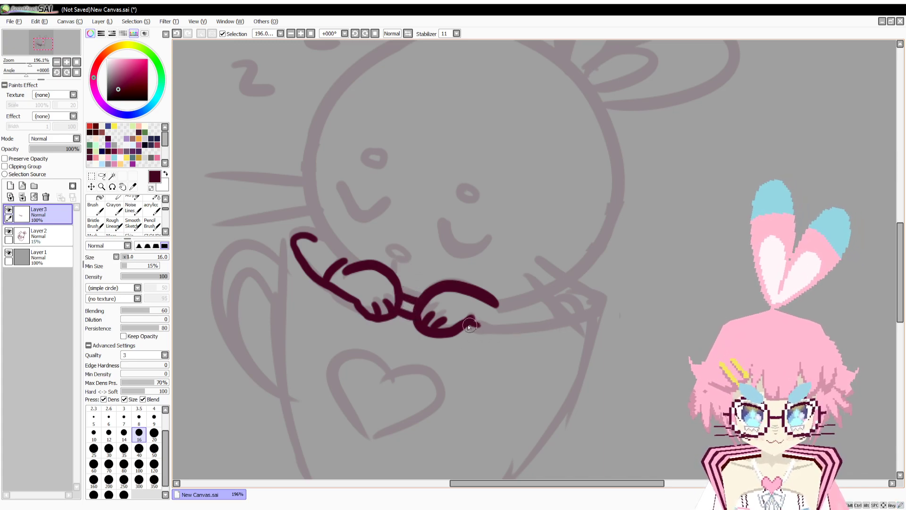
# Ink the mug's front rim from the right-hand paw out to the right edge, curling it back at the corner.
pyautogui.moveTo(470, 326)
pyautogui.mouseDown()
pyautogui.moveTo(555, 323)
pyautogui.moveTo(604, 299)
pyautogui.moveTo(573, 290)
pyautogui.mouseUp()
pyautogui.moveTo(500, 281); pyautogui.dragTo(549, 216)
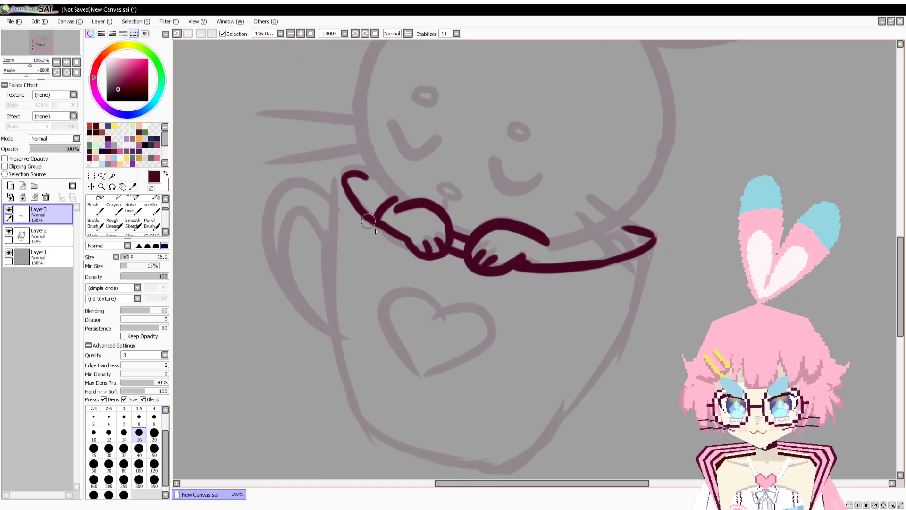
pyautogui.moveTo(398, 281); pyautogui.dragTo(388, 238)
# Ink the mug's left side from the rim down to the bottom corner, redoing the stroke until the curve is smooth.
pyautogui.moveTo(333, 135); pyautogui.dragTo(322, 275)
pyautogui.hotkey('ctrl', 'z')
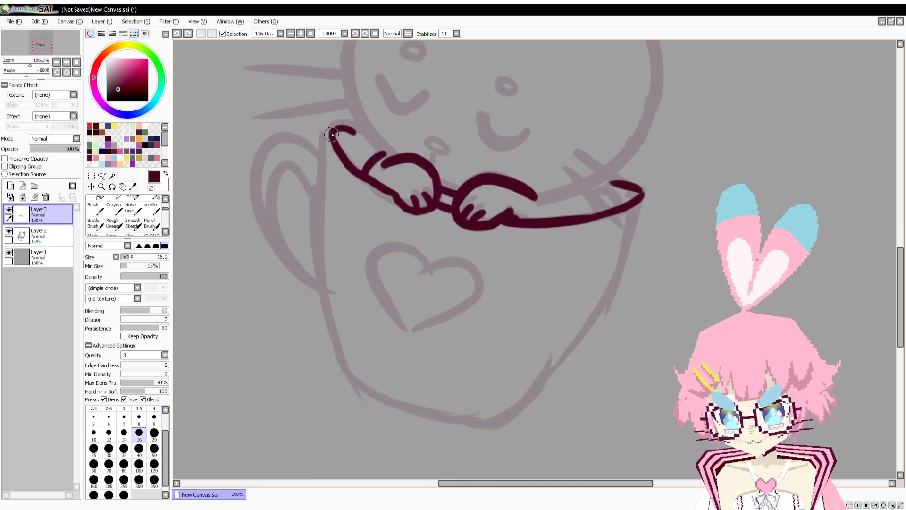
pyautogui.moveTo(333, 134); pyautogui.dragTo(327, 322)
pyautogui.moveTo(323, 221)
pyautogui.mouseDown()
pyautogui.moveTo(338, 365)
pyautogui.moveTo(361, 381)
pyautogui.mouseUp()
pyautogui.hotkey('ctrl', 'z')
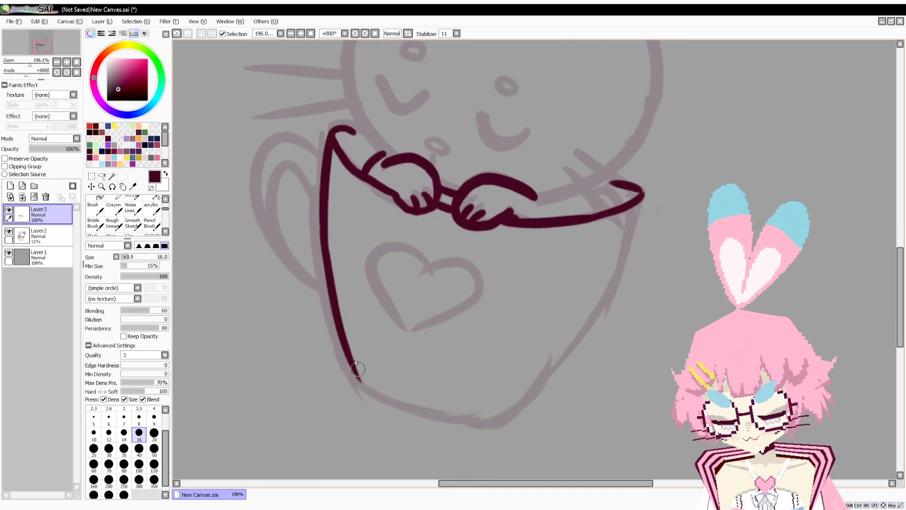
pyautogui.hotkey('ctrl', 'z')
pyautogui.moveTo(324, 245); pyautogui.dragTo(344, 376)
pyautogui.hotkey('ctrl', 'z')
pyautogui.moveTo(332, 133)
pyautogui.mouseDown()
pyautogui.moveTo(323, 235)
pyautogui.moveTo(344, 373)
pyautogui.moveTo(323, 235)
pyautogui.moveTo(348, 371)
pyautogui.mouseUp()
pyautogui.hotkey('ctrl', 'z')
pyautogui.moveTo(335, 329)
pyautogui.mouseDown()
pyautogui.moveTo(342, 353)
pyautogui.moveTo(376, 390)
pyautogui.mouseUp()
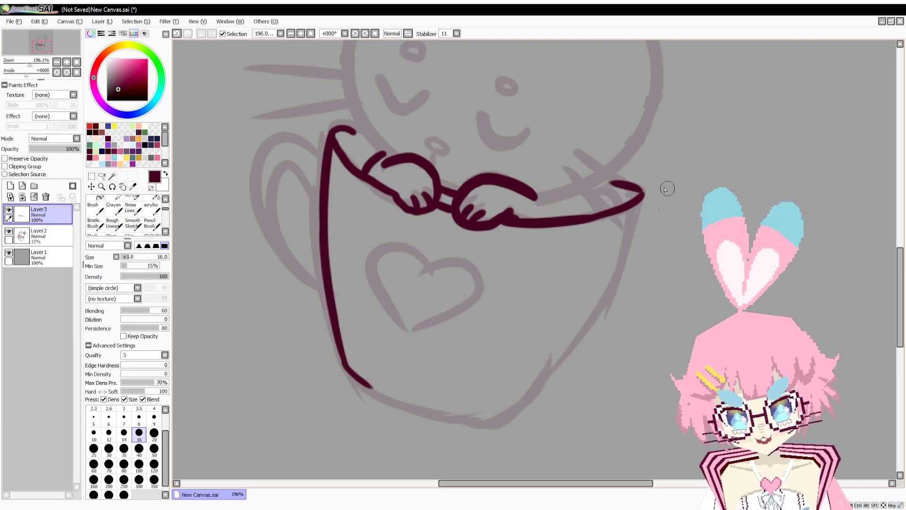
# Ink the mug's right side and its bottom line, joining them to the left side.
pyautogui.moveTo(642, 195)
pyautogui.mouseDown()
pyautogui.moveTo(601, 305)
pyautogui.moveTo(555, 366)
pyautogui.moveTo(505, 406)
pyautogui.moveTo(449, 416)
pyautogui.mouseUp()
pyautogui.moveTo(363, 379); pyautogui.dragTo(444, 408)
pyautogui.moveTo(392, 395); pyautogui.dragTo(481, 411)
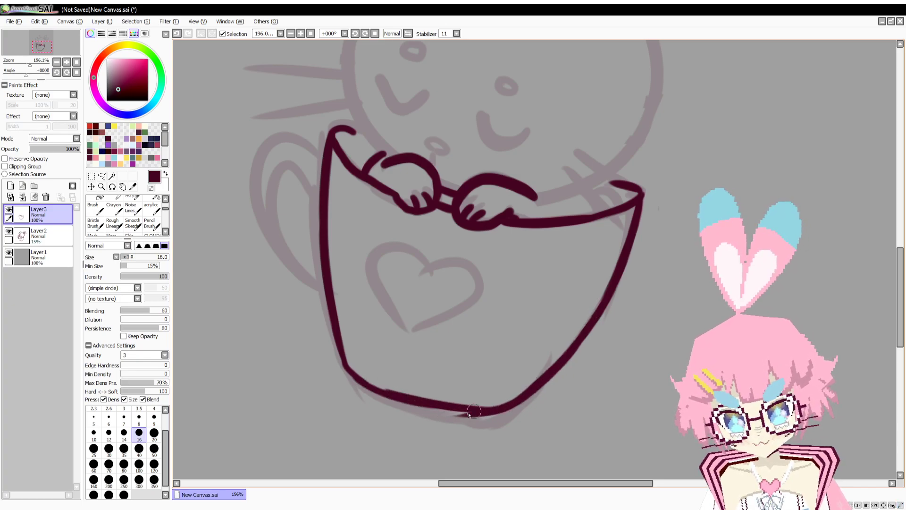
pyautogui.hotkey('ctrl', 'z')
pyautogui.moveTo(385, 392)
pyautogui.mouseDown()
pyautogui.moveTo(495, 410)
pyautogui.moveTo(444, 409)
pyautogui.moveTo(530, 406)
pyautogui.moveTo(468, 426)
pyautogui.moveTo(524, 409)
pyautogui.mouseUp()
# Reshape the mug's lower right corner by erasing and redrawing the outline closer to a defined angle.
pyautogui.press('e')
pyautogui.moveTo(546, 371); pyautogui.dragTo(505, 407)
pyautogui.press('e')
pyautogui.moveTo(591, 322)
pyautogui.mouseDown()
pyautogui.moveTo(517, 413)
pyautogui.moveTo(483, 412)
pyautogui.mouseUp()
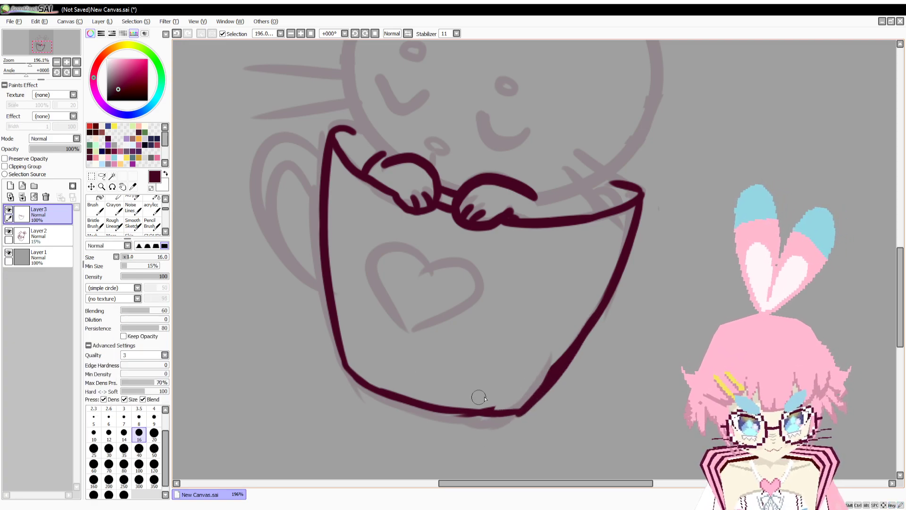
pyautogui.press('e')
pyautogui.moveTo(562, 352)
pyautogui.mouseDown()
pyautogui.moveTo(547, 382)
pyautogui.moveTo(563, 395)
pyautogui.moveTo(506, 419)
pyautogui.mouseUp()
pyautogui.press('e')
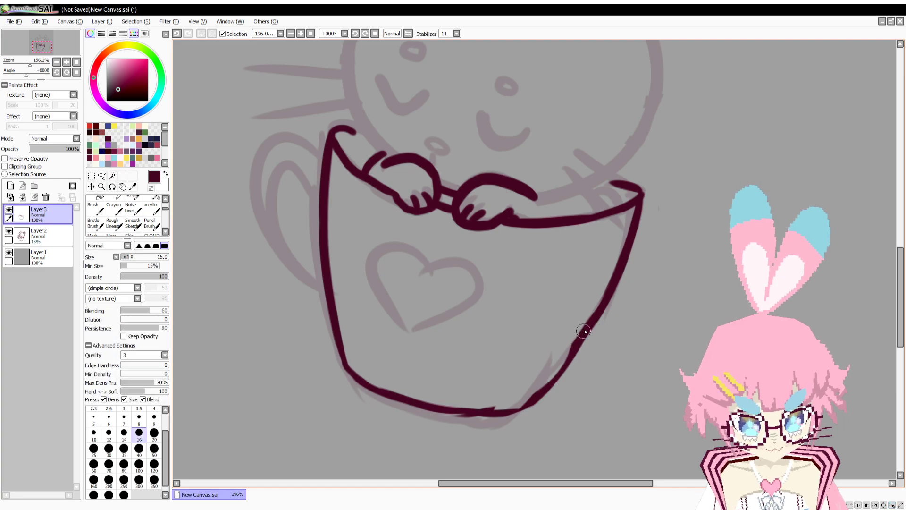
pyautogui.moveTo(587, 329); pyautogui.dragTo(541, 388)
pyautogui.press('e')
pyautogui.moveTo(574, 329); pyautogui.dragTo(541, 378)
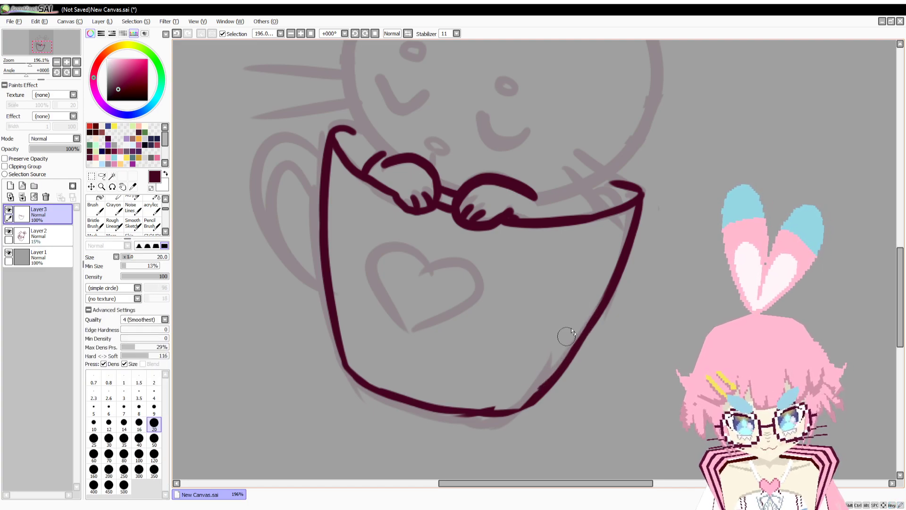
pyautogui.press('b')
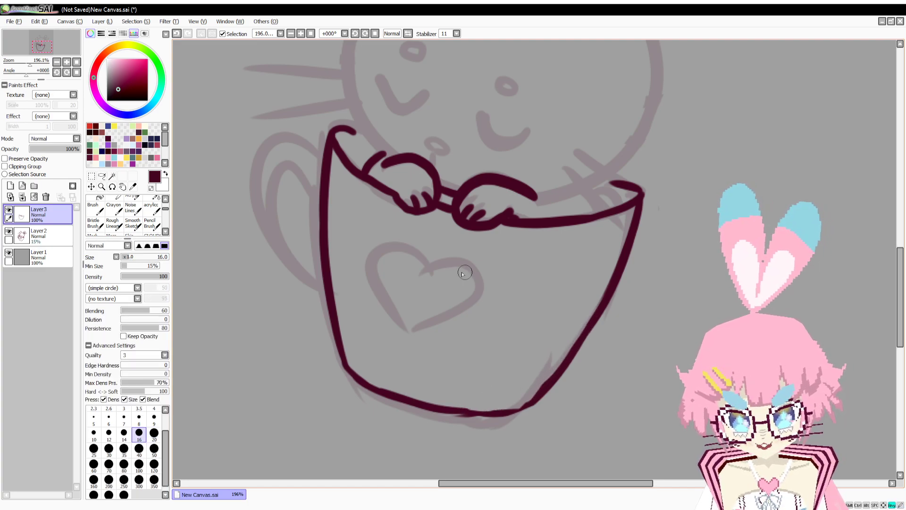
# Ink the left half of the heart on the mug, slightly lower than the sketched one.
pyautogui.moveTo(437, 277)
pyautogui.mouseDown()
pyautogui.moveTo(384, 286)
pyautogui.moveTo(414, 334)
pyautogui.moveTo(473, 310)
pyautogui.moveTo(386, 265)
pyautogui.moveTo(416, 346)
pyautogui.mouseUp()
pyautogui.hotkey('ctrl', 'z')
pyautogui.hotkey('ctrl', 'z')
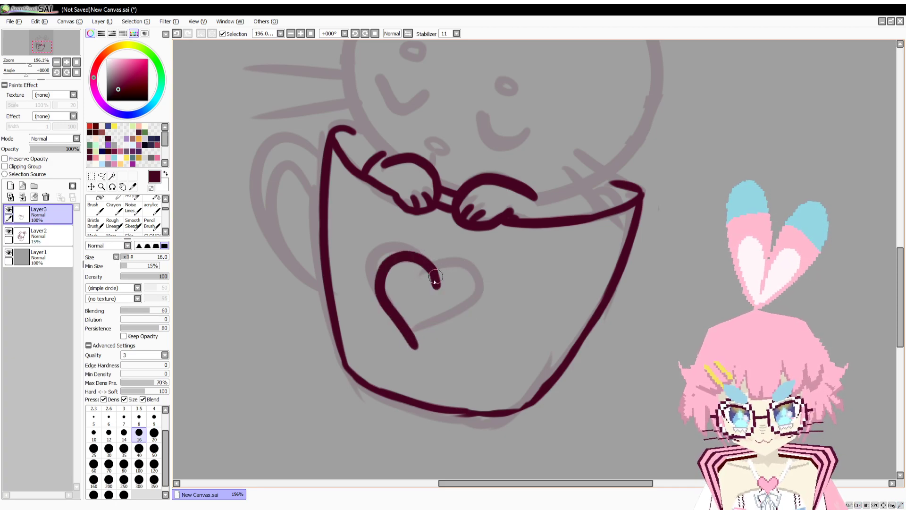
pyautogui.moveTo(435, 282)
pyautogui.mouseDown()
pyautogui.moveTo(477, 266)
pyautogui.moveTo(436, 330)
pyautogui.moveTo(465, 264)
pyautogui.mouseUp()
pyautogui.hotkey('ctrl', 'z')
# Duplicate the half heart, flip the copy horizontally, and fit it as the heart's right half with a slight tilt.
pyautogui.press('l')
pyautogui.hotkey('ctrl', 'c')
pyautogui.hotkey('ctrl', 'v')
pyautogui.hotkey('ctrl', 't')
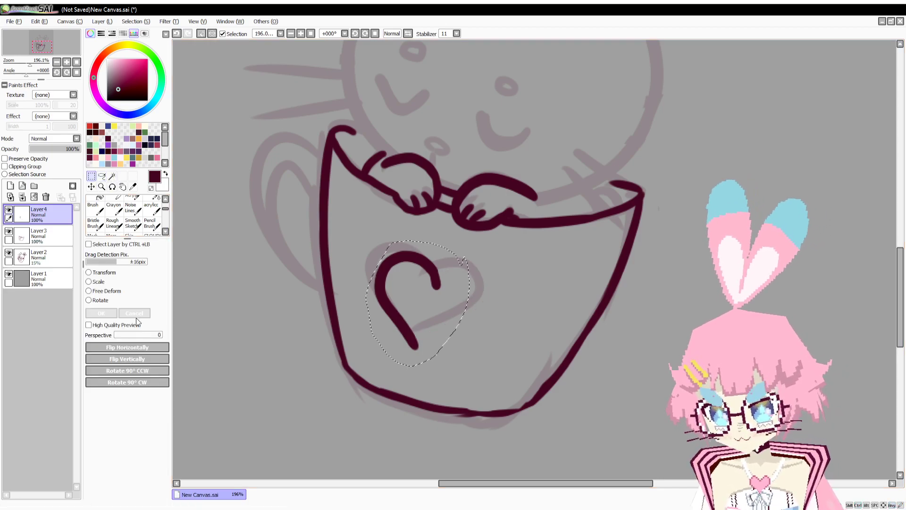
pyautogui.click(142, 349)
pyautogui.moveTo(439, 299)
pyautogui.mouseDown()
pyautogui.moveTo(486, 289)
pyautogui.moveTo(493, 313)
pyautogui.moveTo(492, 299)
pyautogui.mouseUp()
pyautogui.moveTo(510, 346)
pyautogui.mouseDown()
pyautogui.moveTo(496, 390)
pyautogui.moveTo(514, 378)
pyautogui.mouseUp()
pyautogui.moveTo(464, 297); pyautogui.dragTo(460, 307)
pyautogui.press('Return')
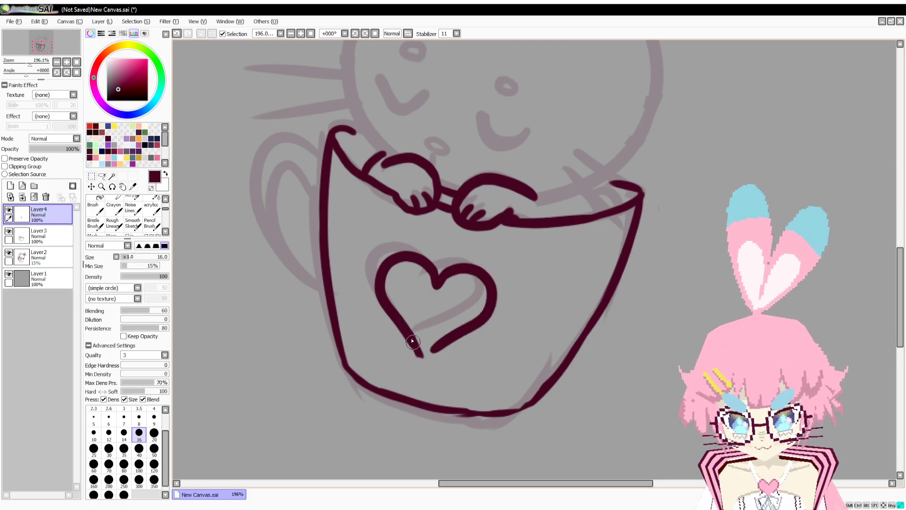
# Close and clean the heart's bottom tip, and merge the heart copy into the line art layer.
pyautogui.moveTo(412, 341)
pyautogui.mouseDown()
pyautogui.moveTo(434, 347)
pyautogui.moveTo(426, 358)
pyautogui.moveTo(446, 346)
pyautogui.moveTo(425, 360)
pyautogui.mouseUp()
pyautogui.press('e')
pyautogui.press('b')
pyautogui.press('e')
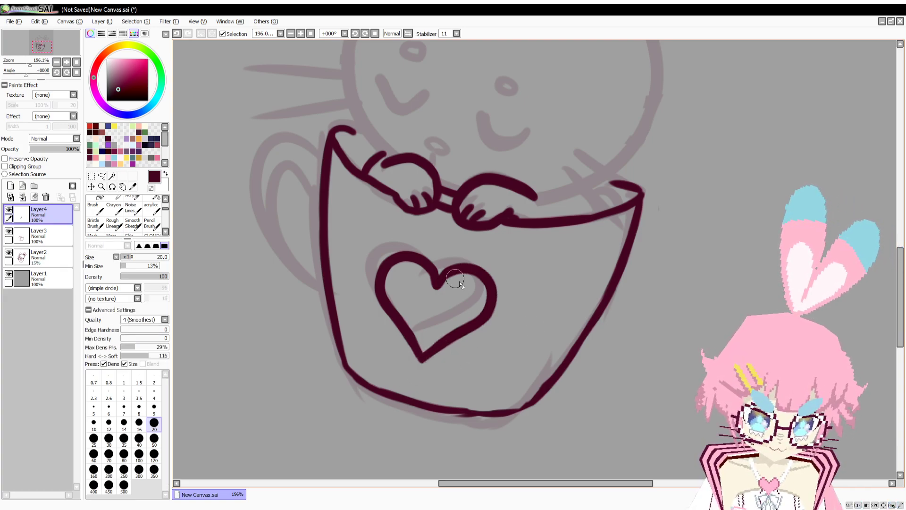
pyautogui.scroll(3, 456, 279)
pyautogui.click(45, 196)
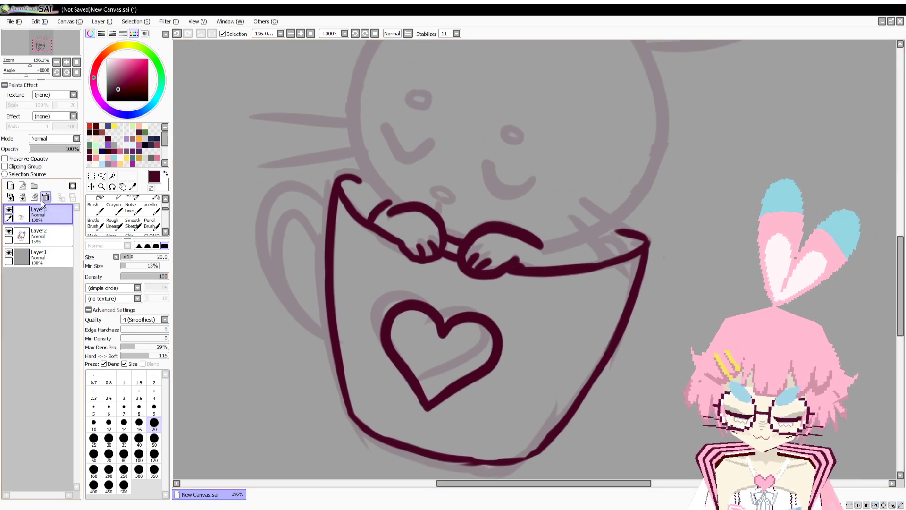
pyautogui.click(10, 186)
pyautogui.click(21, 166)
pyautogui.press('n')
pyautogui.hotkey('ctrl', 'z')
pyautogui.hotkey('ctrl', 'z')
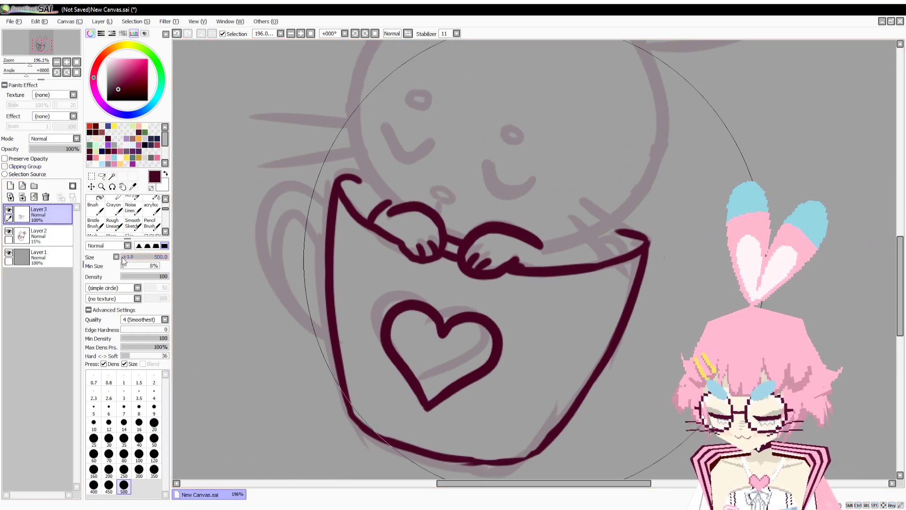
pyautogui.press('c')
# Ink the left side of the bunny's head from the left-hand paw up towards the top, redoing uneven strokes.
pyautogui.moveTo(449, 363)
pyautogui.mouseDown()
pyautogui.moveTo(452, 371)
pyautogui.moveTo(453, 355)
pyautogui.mouseUp()
pyautogui.moveTo(385, 284); pyautogui.dragTo(387, 296)
pyautogui.moveTo(608, 267); pyautogui.dragTo(596, 404)
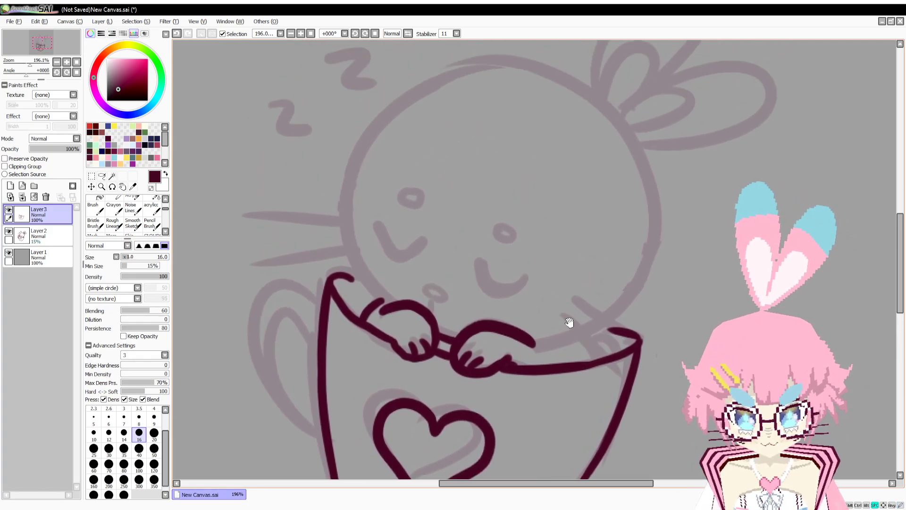
pyautogui.moveTo(401, 371)
pyautogui.mouseDown()
pyautogui.moveTo(367, 333)
pyautogui.moveTo(362, 238)
pyautogui.mouseUp()
pyautogui.moveTo(357, 294); pyautogui.dragTo(398, 184)
pyautogui.hotkey('ctrl', 'z')
pyautogui.moveTo(355, 279); pyautogui.dragTo(429, 137)
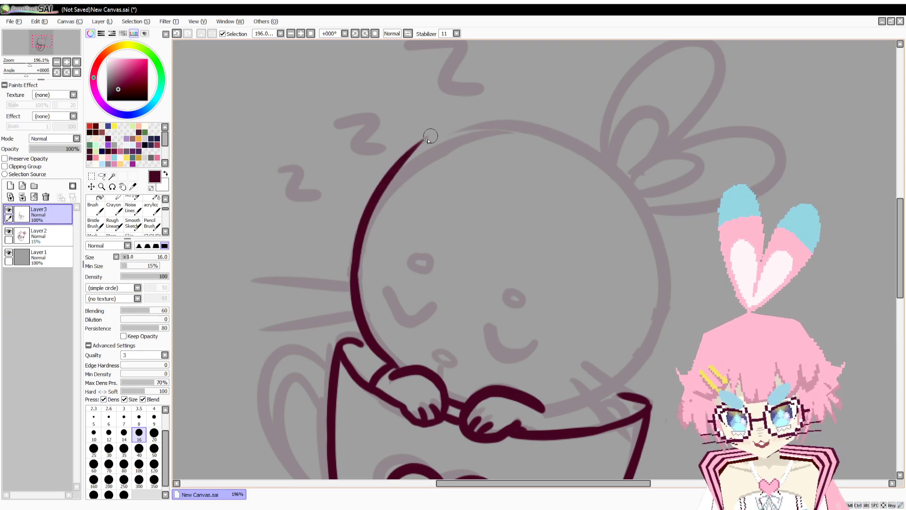
pyautogui.hotkey('ctrl', 'z')
pyautogui.moveTo(356, 274); pyautogui.dragTo(456, 133)
# Ink the head outline across the top and down past the base of the ears on the right side.
pyautogui.moveTo(383, 185)
pyautogui.mouseDown()
pyautogui.moveTo(466, 133)
pyautogui.moveTo(535, 126)
pyautogui.mouseUp()
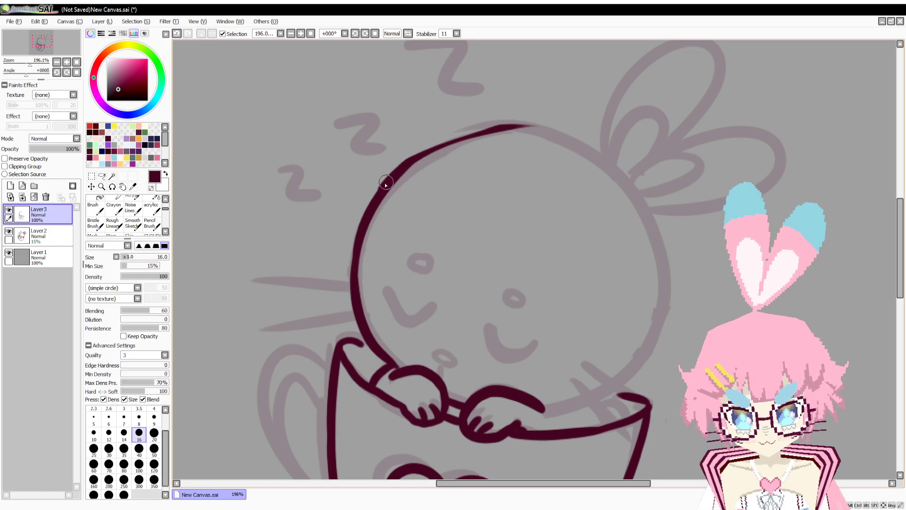
pyautogui.moveTo(386, 184); pyautogui.dragTo(533, 125)
pyautogui.hotkey('ctrl', 'z')
pyautogui.moveTo(387, 188)
pyautogui.mouseDown()
pyautogui.moveTo(455, 137)
pyautogui.moveTo(534, 125)
pyautogui.mouseUp()
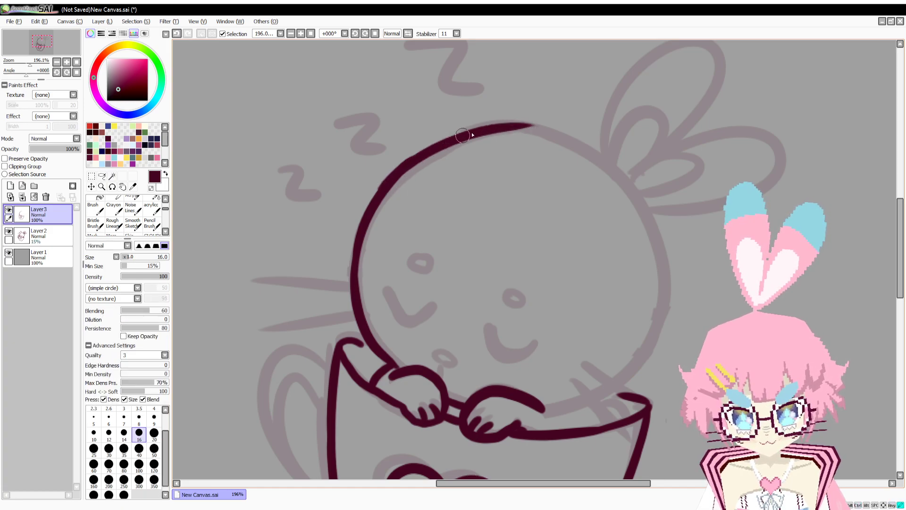
pyautogui.moveTo(463, 135)
pyautogui.mouseDown()
pyautogui.moveTo(585, 147)
pyautogui.moveTo(639, 194)
pyautogui.mouseUp()
pyautogui.moveTo(596, 162); pyautogui.dragTo(666, 295)
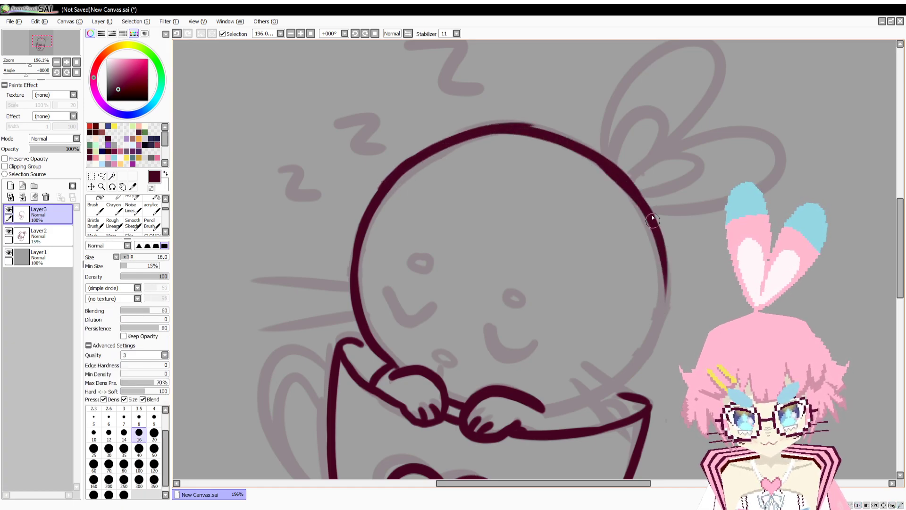
# Ink the lower right side of the head, curving it in to meet the right-hand arm.
pyautogui.moveTo(654, 217); pyautogui.dragTo(632, 377)
pyautogui.moveTo(671, 303); pyautogui.dragTo(563, 400)
pyautogui.hotkey('ctrl', 'z')
pyautogui.moveTo(656, 330); pyautogui.dragTo(566, 401)
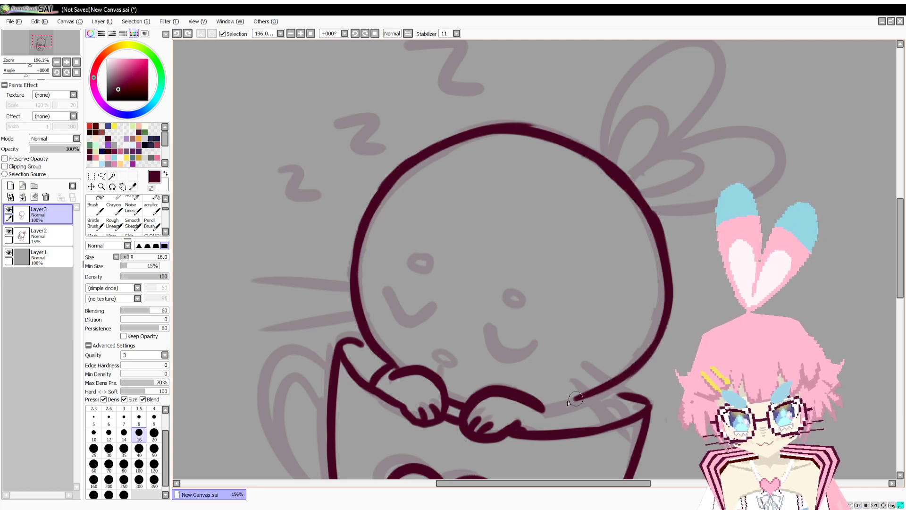
pyautogui.hotkey('ctrl', 'z')
pyautogui.moveTo(654, 344)
pyautogui.mouseDown()
pyautogui.moveTo(633, 370)
pyautogui.moveTo(547, 409)
pyautogui.mouseUp()
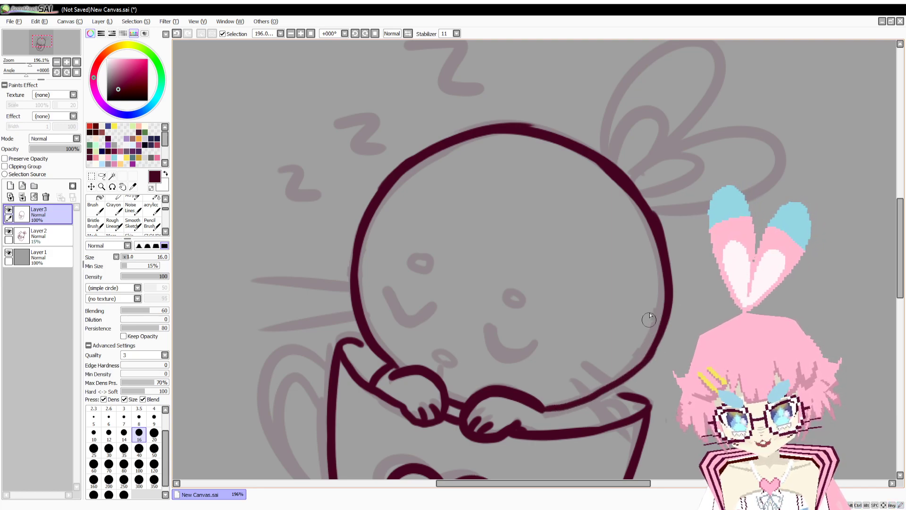
# Erase bumps along the head outline to even its thickness, and check the line art with the sketch layer hidden briefly.
pyautogui.press('e')
pyautogui.moveTo(596, 169)
pyautogui.mouseDown()
pyautogui.moveTo(615, 186)
pyautogui.moveTo(658, 275)
pyautogui.mouseUp()
pyautogui.hotkey('ctrl', 'z')
pyautogui.moveTo(597, 173); pyautogui.dragTo(681, 258)
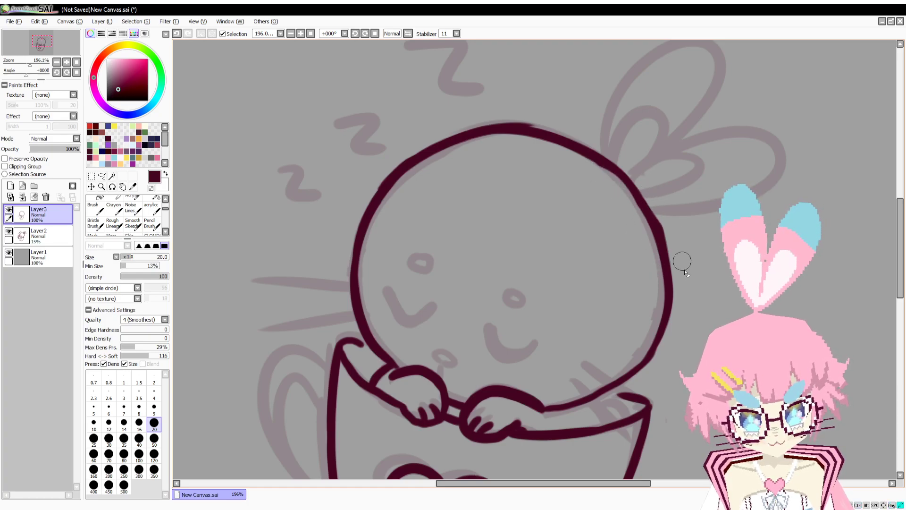
pyautogui.moveTo(557, 124); pyautogui.dragTo(484, 117)
pyautogui.moveTo(416, 147); pyautogui.dragTo(347, 233)
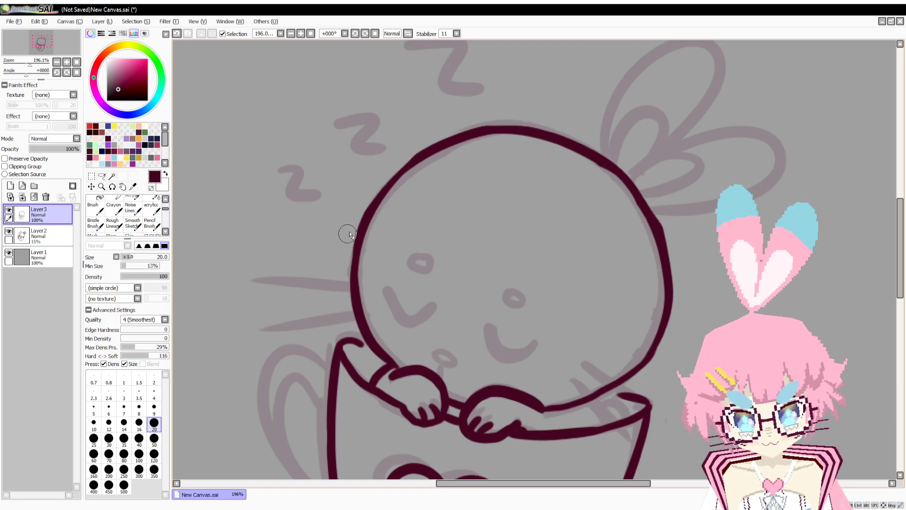
pyautogui.hotkey('ctrl', 'z')
pyautogui.moveTo(415, 147); pyautogui.dragTo(350, 234)
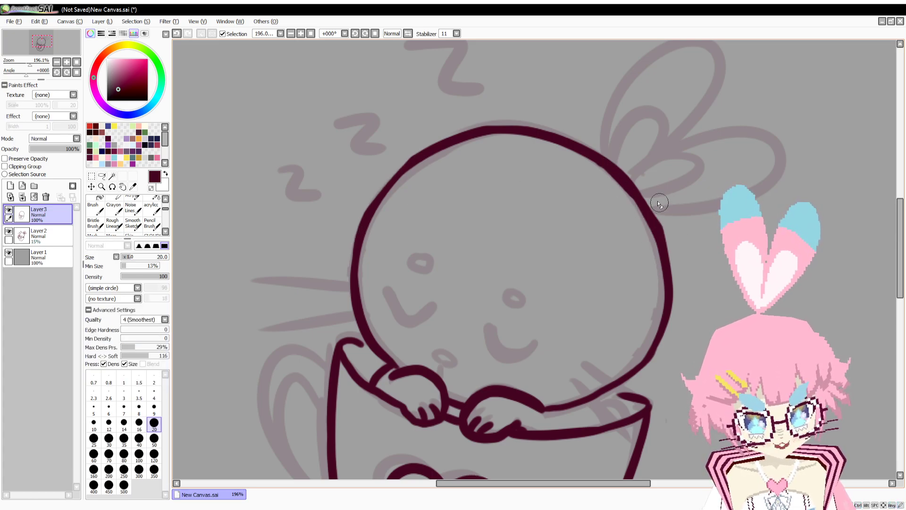
pyautogui.click(9, 232)
pyautogui.click(9, 232)
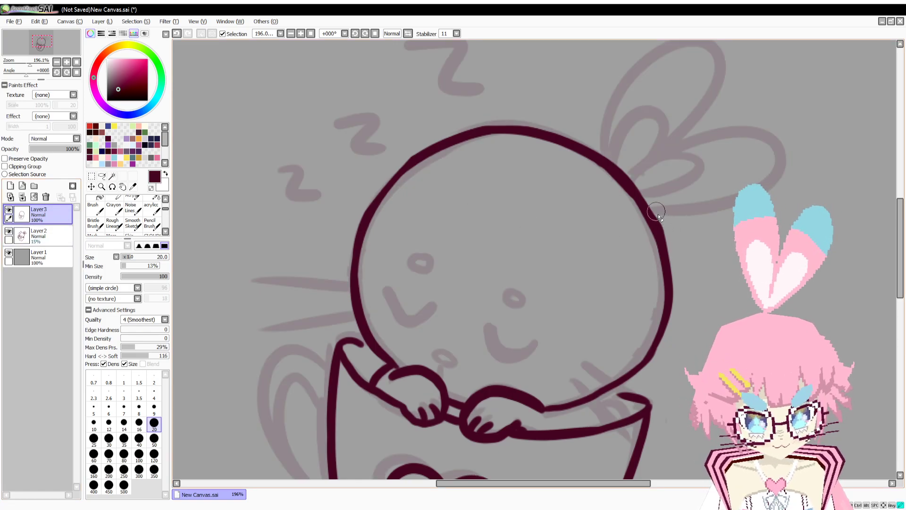
# Extend the mug's back rim on both sides so that it meets the head outline.
pyautogui.press('b')
pyautogui.moveTo(555, 386); pyautogui.dragTo(590, 289)
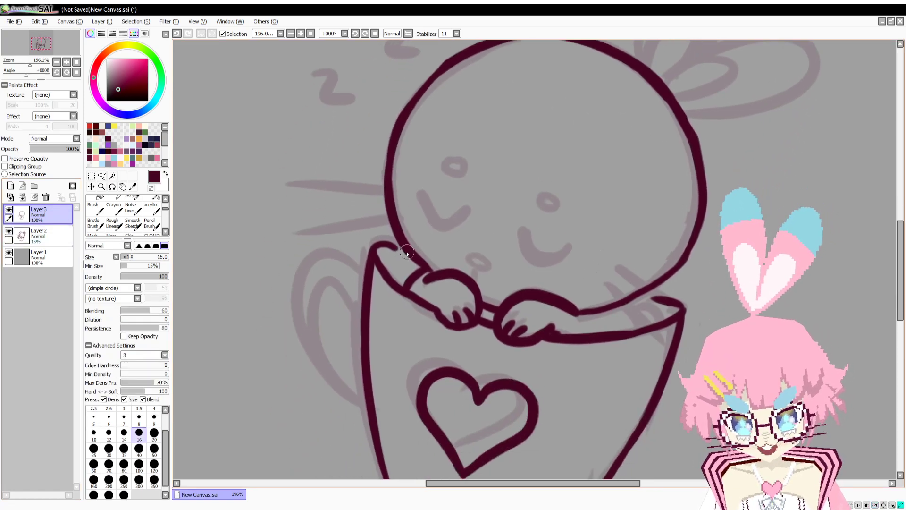
pyautogui.moveTo(394, 249)
pyautogui.mouseDown()
pyautogui.moveTo(414, 257)
pyautogui.moveTo(390, 247)
pyautogui.mouseUp()
pyautogui.hotkey('ctrl', 'z')
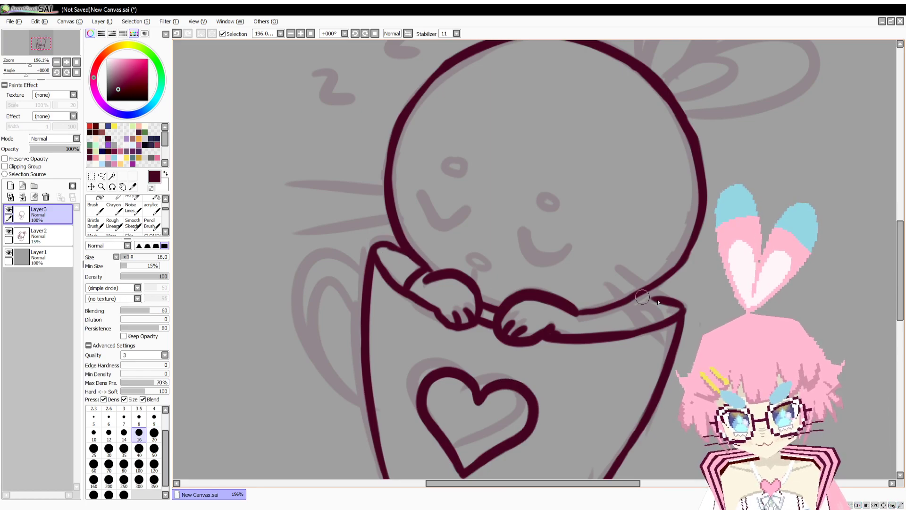
pyautogui.press('e')
pyautogui.moveTo(659, 301)
pyautogui.mouseDown()
pyautogui.moveTo(680, 304)
pyautogui.moveTo(630, 300)
pyautogui.mouseUp()
pyautogui.press('b')
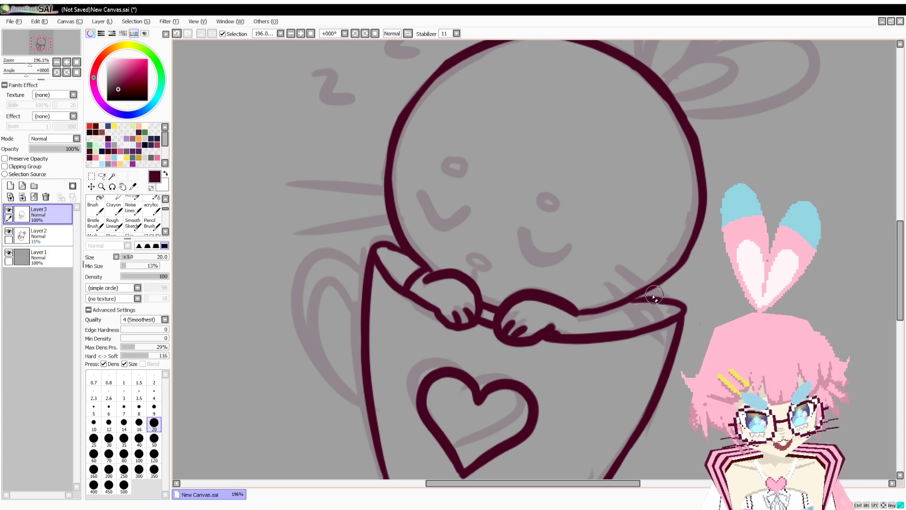
# Ink the short curved lines inside the mug's right-hand rim, beside the head.
pyautogui.moveTo(626, 303)
pyautogui.mouseDown()
pyautogui.moveTo(645, 329)
pyautogui.moveTo(662, 316)
pyautogui.moveTo(660, 301)
pyautogui.moveTo(673, 317)
pyautogui.moveTo(664, 312)
pyautogui.mouseUp()
pyautogui.hotkey('ctrl', 'z')
pyautogui.press('e')
pyautogui.press('b')
pyautogui.moveTo(733, 286); pyautogui.dragTo(724, 229)
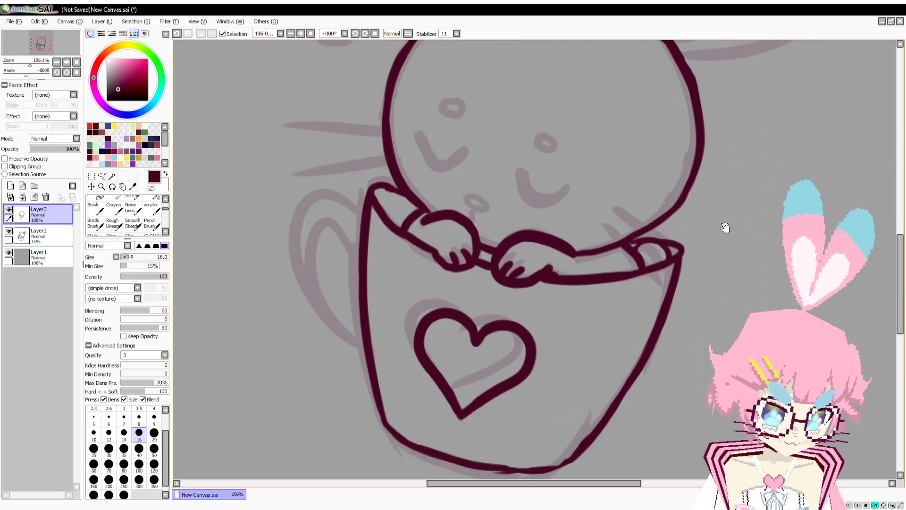
# Erase the excess ink on the left-hand paw to thin and clean its lines.
pyautogui.moveTo(572, 294)
pyautogui.mouseDown()
pyautogui.moveTo(548, 280)
pyautogui.moveTo(576, 297)
pyautogui.moveTo(532, 271)
pyautogui.moveTo(495, 291)
pyautogui.mouseUp()
pyautogui.hotkey('ctrl', 'z')
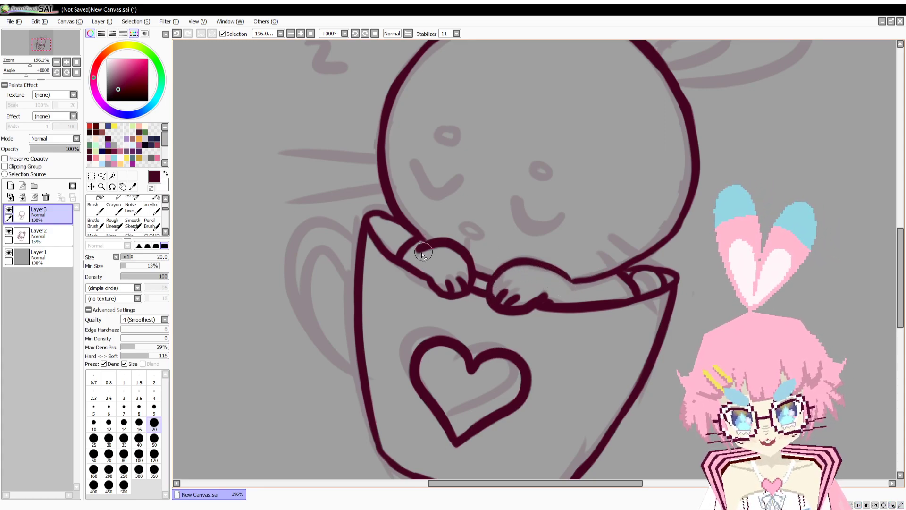
pyautogui.moveTo(415, 256)
pyautogui.mouseDown()
pyautogui.moveTo(436, 249)
pyautogui.moveTo(467, 275)
pyautogui.mouseUp()
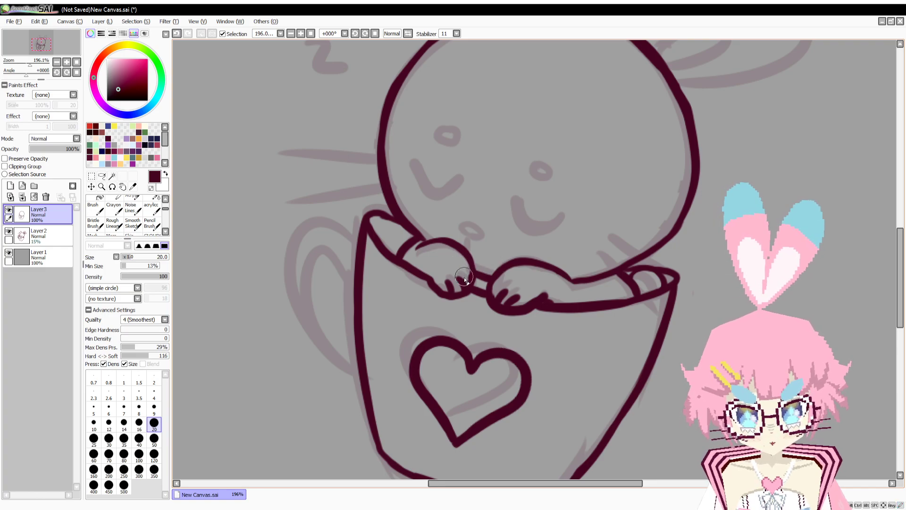
# Redraw the mug's bottom line to smooth its curve into the lower right corner.
pyautogui.moveTo(616, 336)
pyautogui.mouseDown()
pyautogui.moveTo(614, 262)
pyautogui.moveTo(610, 282)
pyautogui.mouseUp()
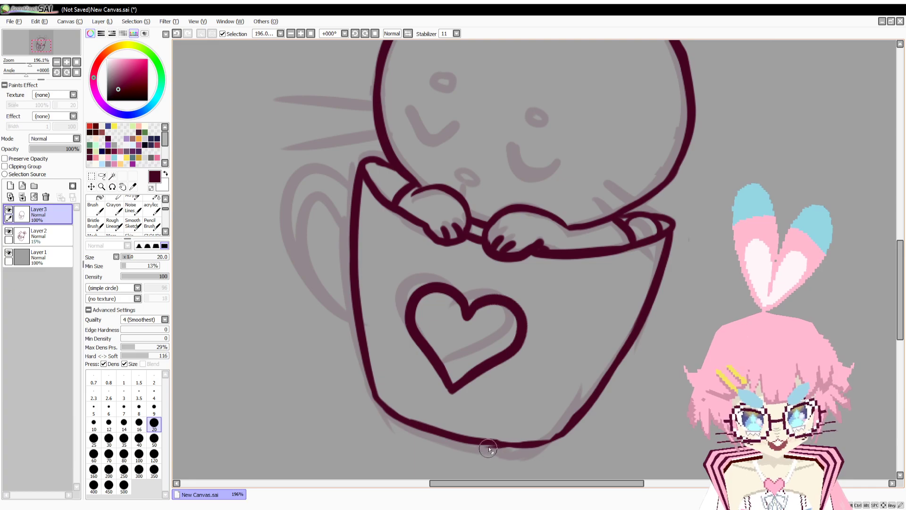
pyautogui.press('b')
pyautogui.moveTo(462, 440); pyautogui.dragTo(538, 446)
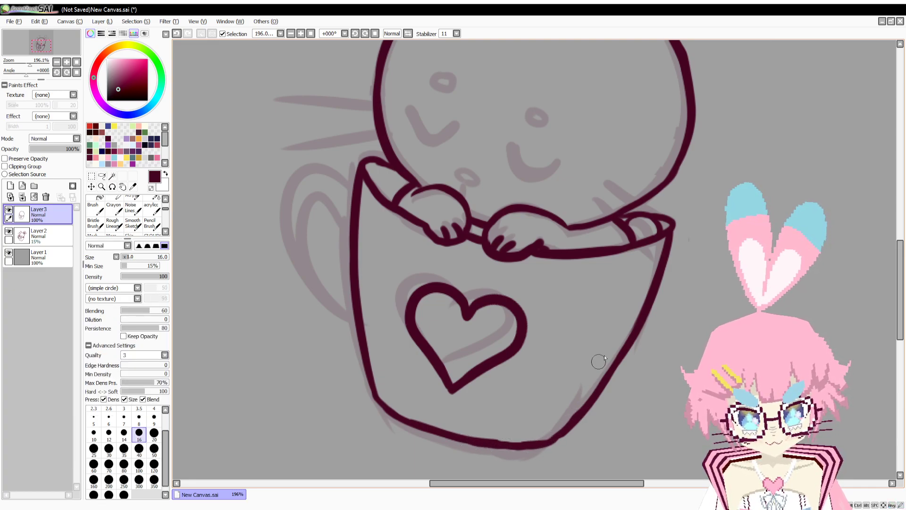
pyautogui.moveTo(626, 256); pyautogui.dragTo(644, 282)
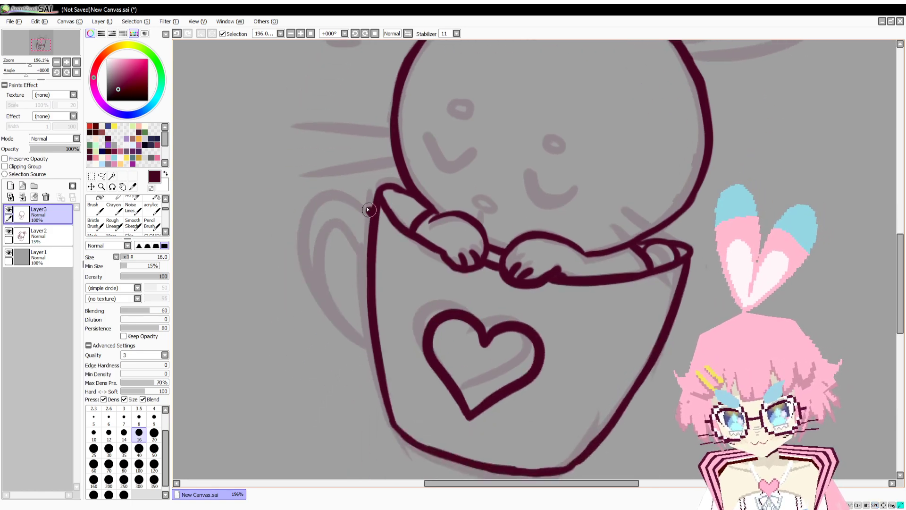
# Ink the mug's handle over the sketch with an outer loop and a smaller inner loop.
pyautogui.moveTo(373, 210)
pyautogui.mouseDown()
pyautogui.moveTo(304, 246)
pyautogui.moveTo(368, 336)
pyautogui.mouseUp()
pyautogui.hotkey('ctrl', 'z')
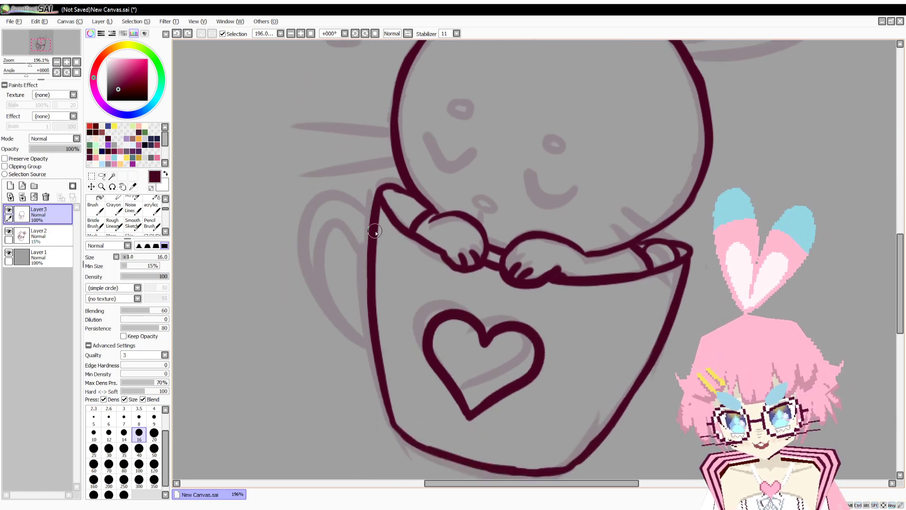
pyautogui.moveTo(372, 214)
pyautogui.mouseDown()
pyautogui.moveTo(317, 210)
pyautogui.moveTo(325, 300)
pyautogui.moveTo(375, 367)
pyautogui.mouseUp()
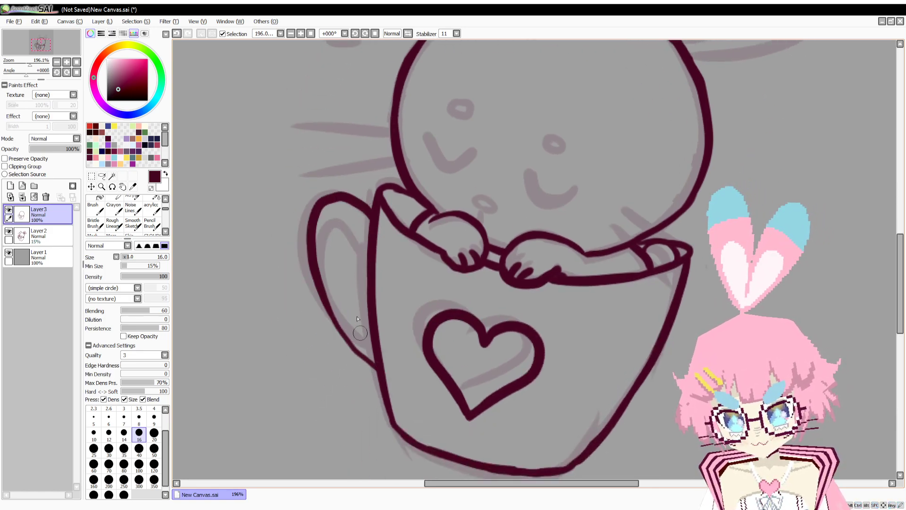
pyautogui.moveTo(349, 226)
pyautogui.mouseDown()
pyautogui.moveTo(340, 295)
pyautogui.moveTo(376, 361)
pyautogui.mouseUp()
# Ink the two closed, curved eyes and the small nose with its short mouth line on the bunny's face.
pyautogui.moveTo(425, 227); pyautogui.dragTo(408, 323)
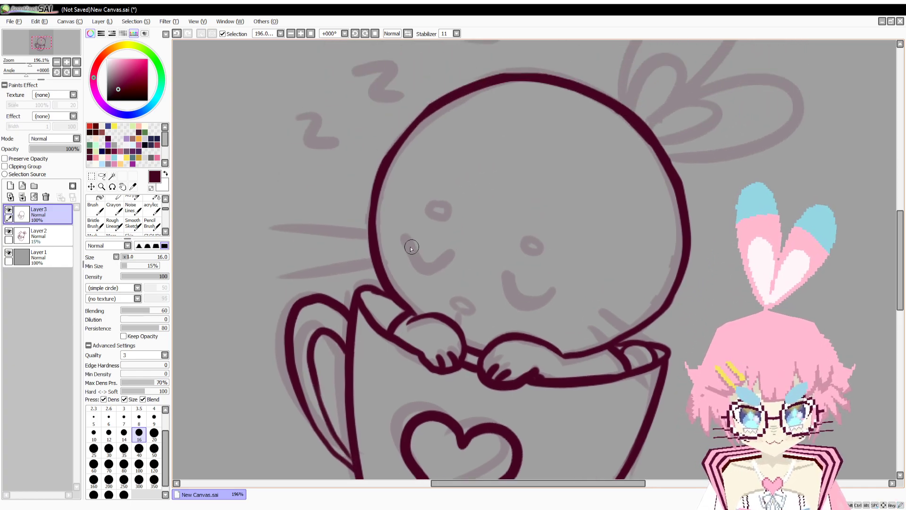
pyautogui.moveTo(405, 240)
pyautogui.mouseDown()
pyautogui.moveTo(413, 258)
pyautogui.moveTo(450, 252)
pyautogui.moveTo(406, 241)
pyautogui.moveTo(450, 253)
pyautogui.moveTo(406, 251)
pyautogui.moveTo(440, 262)
pyautogui.mouseUp()
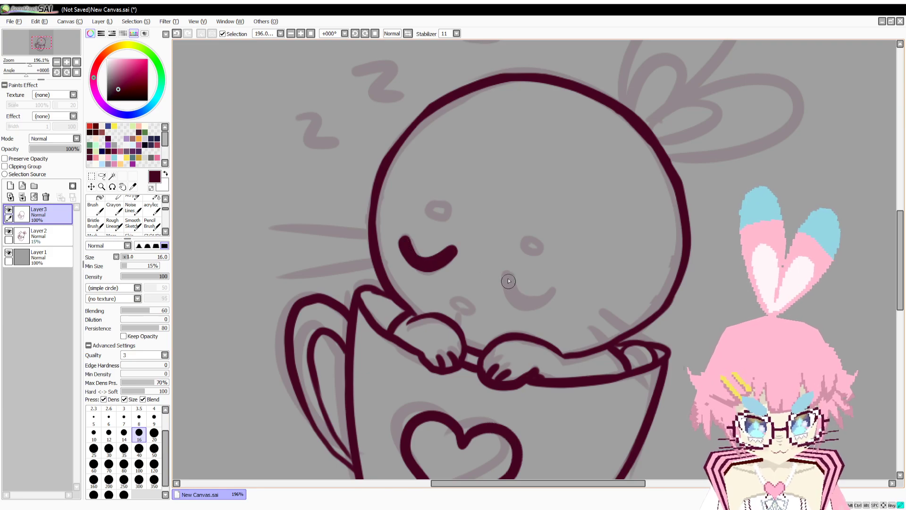
pyautogui.moveTo(504, 274)
pyautogui.mouseDown()
pyautogui.moveTo(525, 305)
pyautogui.moveTo(558, 300)
pyautogui.mouseUp()
pyautogui.moveTo(452, 300); pyautogui.dragTo(464, 313)
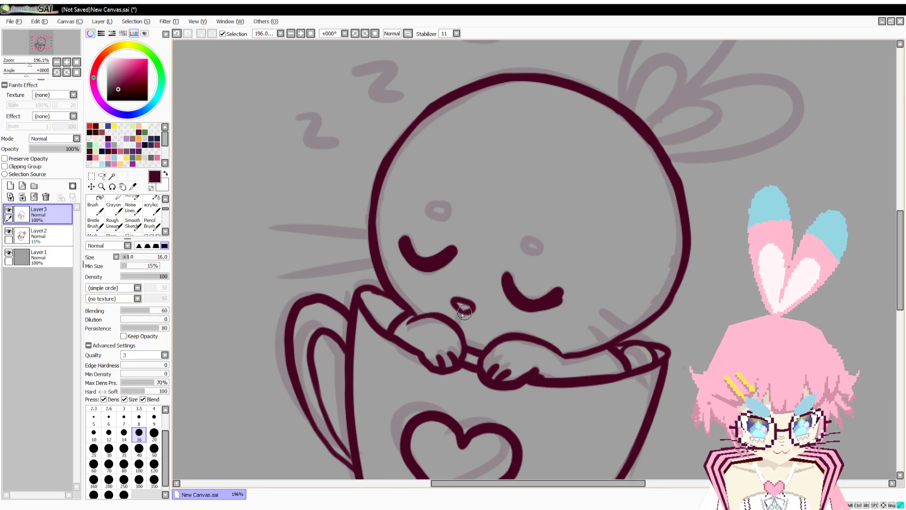
# Ink two whiskers on each side of the head and a small round brow spot above each eye.
pyautogui.moveTo(378, 238); pyautogui.dragTo(300, 245)
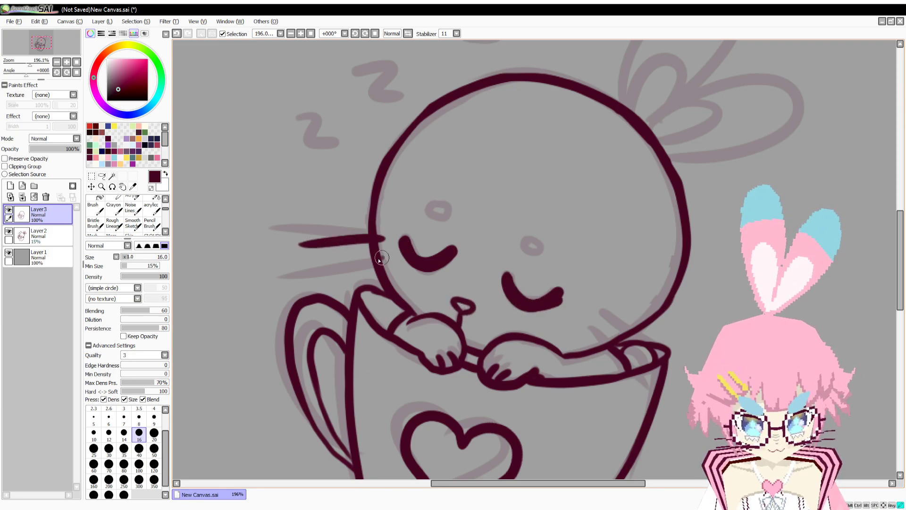
pyautogui.moveTo(381, 258); pyautogui.dragTo(293, 273)
pyautogui.moveTo(605, 311); pyautogui.dragTo(679, 361)
pyautogui.moveTo(590, 324); pyautogui.dragTo(682, 364)
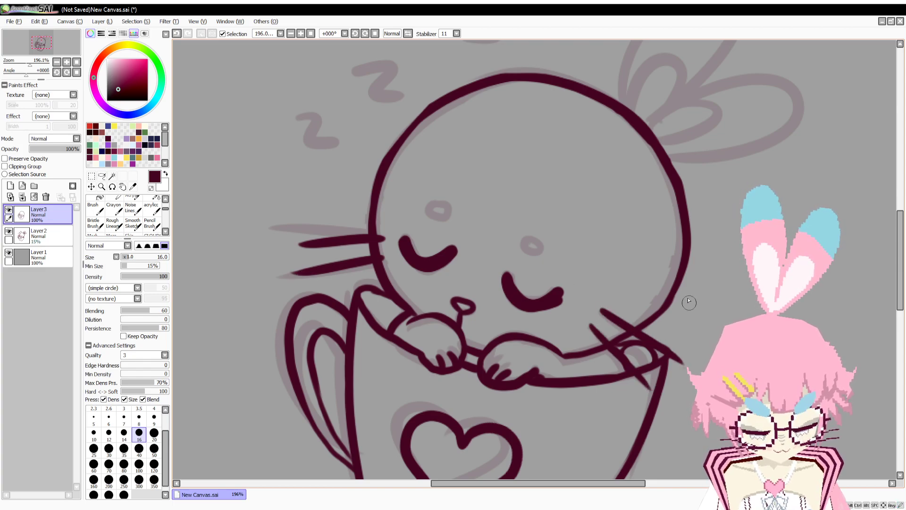
pyautogui.moveTo(528, 240)
pyautogui.mouseDown()
pyautogui.moveTo(543, 248)
pyautogui.moveTo(526, 240)
pyautogui.mouseUp()
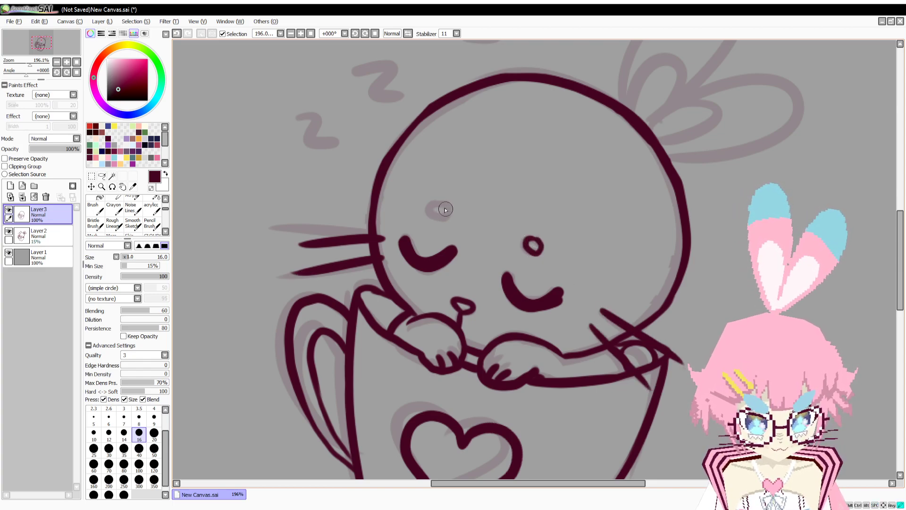
pyautogui.moveTo(446, 209); pyautogui.dragTo(440, 210)
# Ink the outer outlines of both ears as long rounded loops growing from the head, redrawing strokes until they are clean.
pyautogui.moveTo(620, 176); pyautogui.dragTo(440, 317)
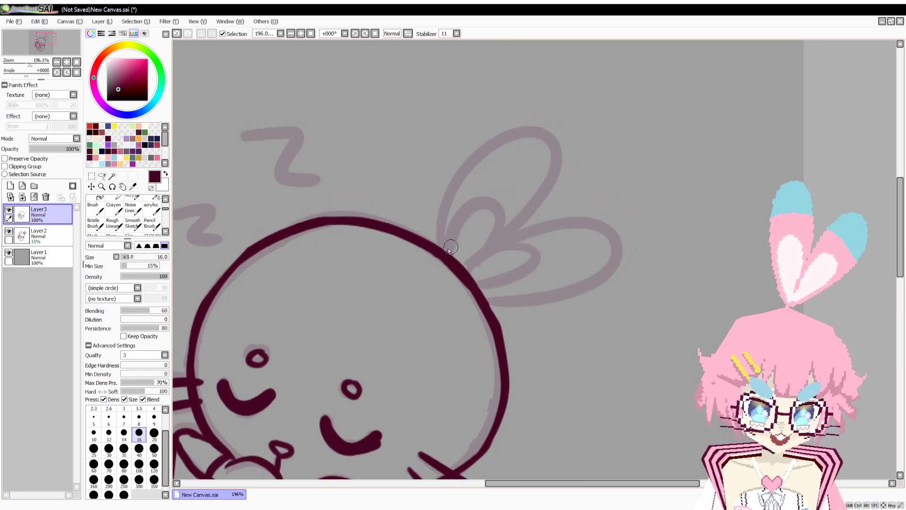
pyautogui.moveTo(441, 245)
pyautogui.mouseDown()
pyautogui.moveTo(523, 145)
pyautogui.moveTo(474, 272)
pyautogui.mouseUp()
pyautogui.hotkey('ctrl', 'z')
pyautogui.moveTo(438, 242)
pyautogui.mouseDown()
pyautogui.moveTo(486, 261)
pyautogui.moveTo(605, 213)
pyautogui.moveTo(500, 307)
pyautogui.mouseUp()
pyautogui.hotkey('ctrl', 'z')
pyautogui.moveTo(473, 278)
pyautogui.mouseDown()
pyautogui.moveTo(628, 280)
pyautogui.moveTo(510, 302)
pyautogui.moveTo(511, 290)
pyautogui.moveTo(501, 295)
pyautogui.moveTo(526, 313)
pyautogui.moveTo(489, 307)
pyautogui.moveTo(537, 315)
pyautogui.moveTo(520, 314)
pyautogui.moveTo(525, 283)
pyautogui.moveTo(485, 278)
pyautogui.moveTo(496, 239)
pyautogui.moveTo(456, 271)
pyautogui.mouseUp()
pyautogui.hotkey('ctrl', 'z')
pyautogui.hotkey('ctrl', 'z')
pyautogui.hotkey('ctrl', 'z')
pyautogui.hotkey('ctrl', 'z')
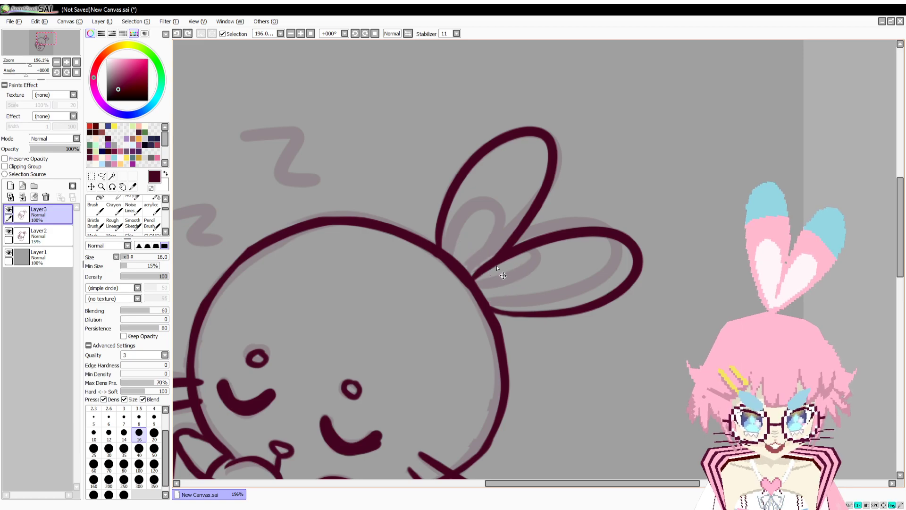
# Ink a small inner-ear loop at the base of each ear.
pyautogui.moveTo(524, 260); pyautogui.dragTo(482, 293)
pyautogui.moveTo(496, 262)
pyautogui.mouseDown()
pyautogui.moveTo(478, 234)
pyautogui.moveTo(476, 254)
pyautogui.moveTo(491, 223)
pyautogui.moveTo(464, 270)
pyautogui.mouseUp()
pyautogui.hotkey('ctrl', 'z')
pyautogui.hotkey('ctrl', 'z')
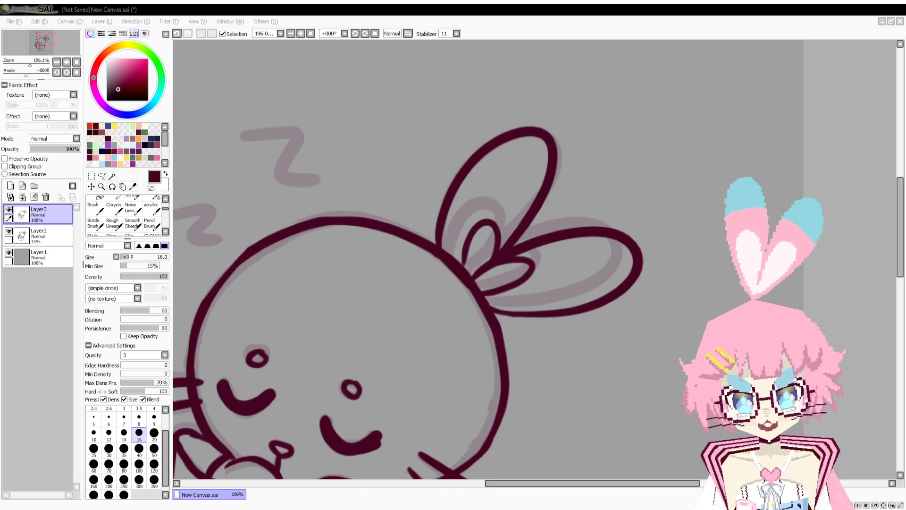
pyautogui.moveTo(381, 401)
pyautogui.mouseDown()
pyautogui.moveTo(595, 182)
pyautogui.moveTo(551, 75)
pyautogui.moveTo(518, 135)
pyautogui.moveTo(510, 176)
pyautogui.moveTo(518, 227)
pyautogui.moveTo(580, 318)
pyautogui.mouseUp()
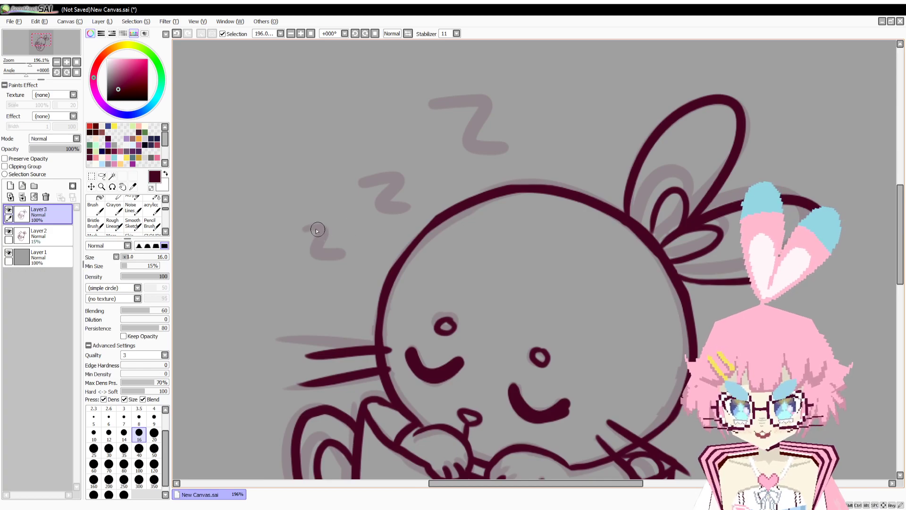
pyautogui.moveTo(318, 229)
pyautogui.mouseDown()
pyautogui.moveTo(348, 253)
pyautogui.moveTo(288, 239)
pyautogui.moveTo(312, 223)
pyautogui.moveTo(330, 225)
pyautogui.moveTo(326, 241)
pyautogui.moveTo(345, 255)
pyautogui.moveTo(302, 258)
pyautogui.moveTo(311, 243)
pyautogui.moveTo(291, 228)
pyautogui.moveTo(310, 225)
pyautogui.moveTo(344, 253)
pyautogui.moveTo(314, 257)
pyautogui.moveTo(307, 237)
pyautogui.moveTo(287, 232)
pyautogui.moveTo(310, 225)
pyautogui.mouseUp()
pyautogui.hotkey('ctrl', 'z')
pyautogui.hotkey('ctrl', 'z')
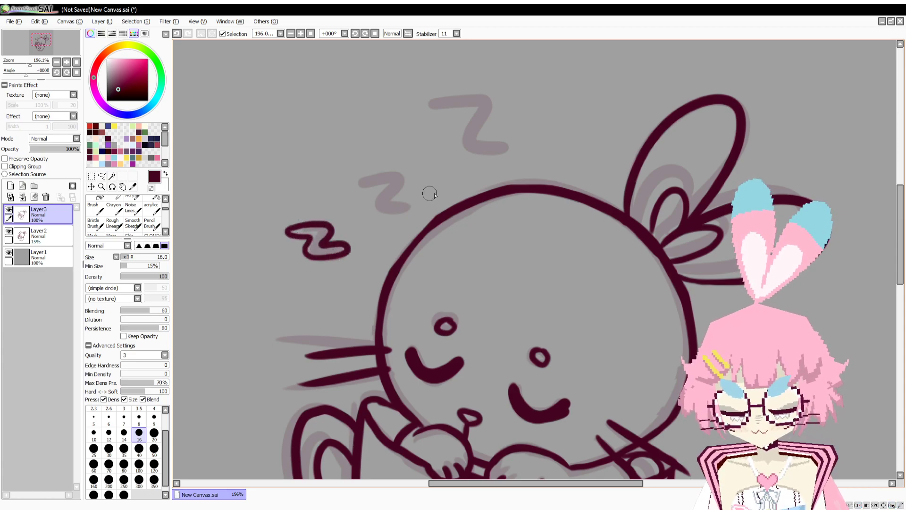
pyautogui.hotkey('ctrl', 'z')
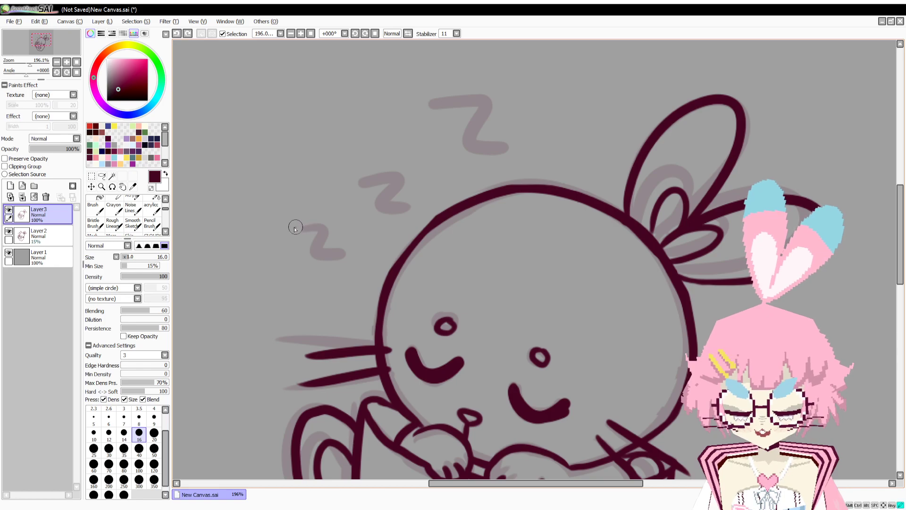
pyautogui.moveTo(296, 229)
pyautogui.mouseDown()
pyautogui.moveTo(347, 248)
pyautogui.moveTo(339, 259)
pyautogui.moveTo(303, 257)
pyautogui.moveTo(308, 243)
pyautogui.moveTo(294, 241)
pyautogui.moveTo(308, 227)
pyautogui.moveTo(329, 233)
pyautogui.moveTo(324, 245)
pyautogui.moveTo(349, 249)
pyautogui.moveTo(314, 256)
pyautogui.moveTo(279, 229)
pyautogui.mouseUp()
pyautogui.hotkey('ctrl', 'z')
pyautogui.hotkey('ctrl', 'z')
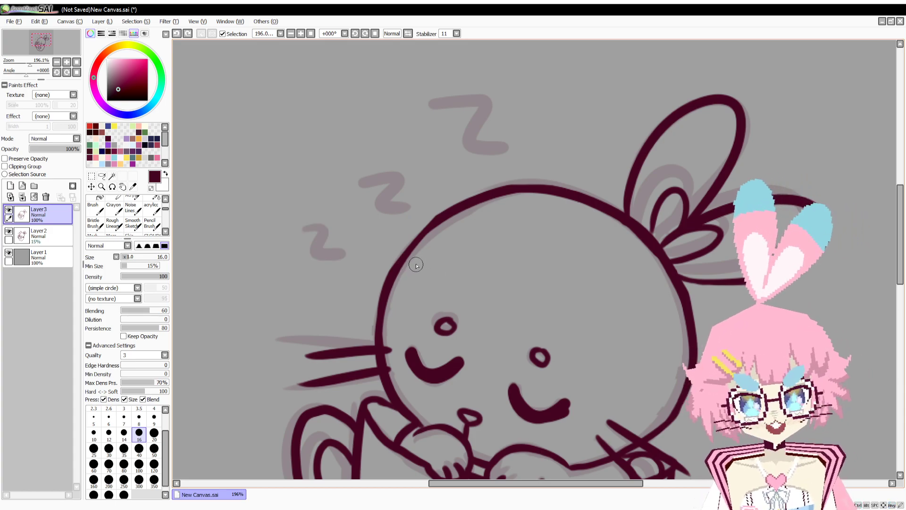
pyautogui.hotkey('alt', 'Tab')
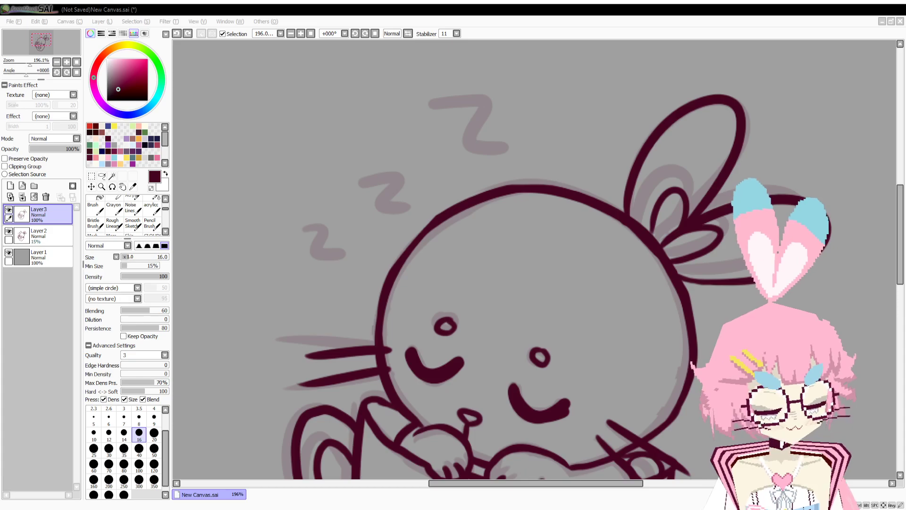
pyautogui.hotkey('alt', 'Tab')
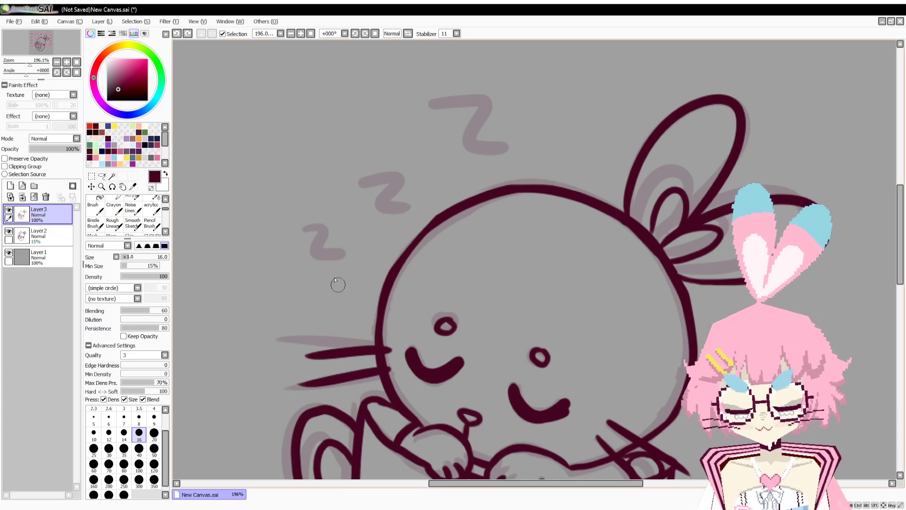
pyautogui.moveTo(304, 226)
pyautogui.mouseDown()
pyautogui.moveTo(332, 229)
pyautogui.moveTo(341, 249)
pyautogui.moveTo(330, 259)
pyautogui.moveTo(288, 235)
pyautogui.moveTo(325, 221)
pyautogui.moveTo(318, 248)
pyautogui.moveTo(354, 246)
pyautogui.moveTo(308, 242)
pyautogui.moveTo(350, 250)
pyautogui.moveTo(358, 263)
pyautogui.moveTo(387, 169)
pyautogui.mouseUp()
pyautogui.hotkey('ctrl', 'z')
pyautogui.press('e')
pyautogui.press('space')
pyautogui.hotkey('ctrl', 'z')
pyautogui.hotkey('ctrl', 'z')
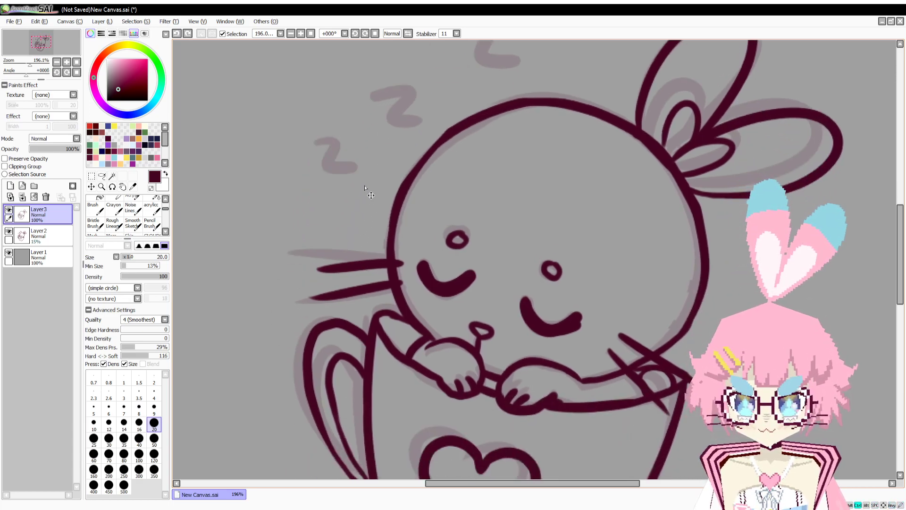
# Add a new layer above the line art and ink the largest Z on it as an outlined letter.
pyautogui.click(10, 186)
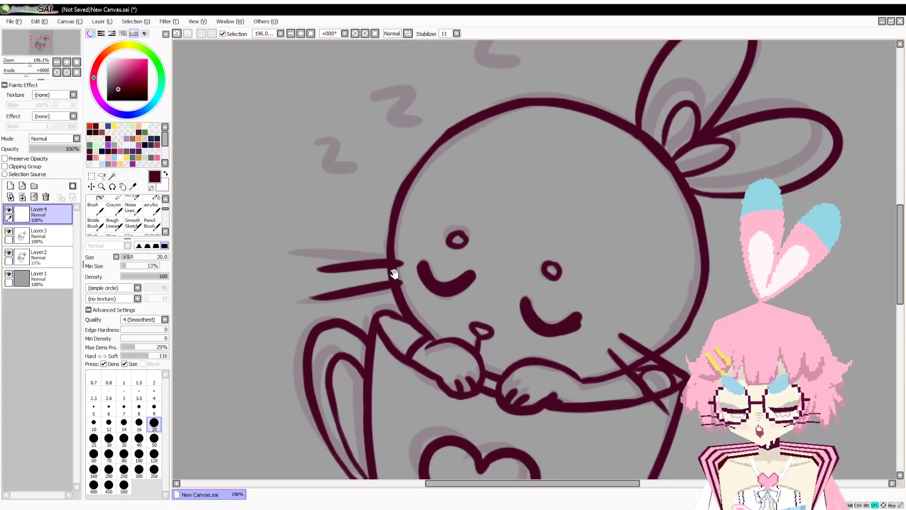
pyautogui.moveTo(394, 274)
pyautogui.mouseDown()
pyautogui.moveTo(396, 151)
pyautogui.moveTo(356, 356)
pyautogui.mouseUp()
pyautogui.press('b')
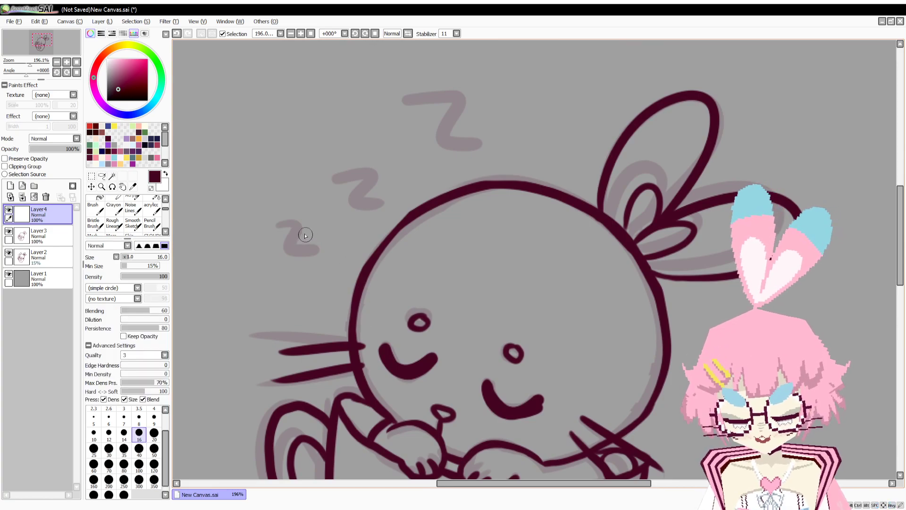
pyautogui.moveTo(305, 235)
pyautogui.mouseDown()
pyautogui.moveTo(336, 257)
pyautogui.moveTo(328, 268)
pyautogui.moveTo(301, 263)
pyautogui.moveTo(308, 250)
pyautogui.moveTo(286, 236)
pyautogui.mouseUp()
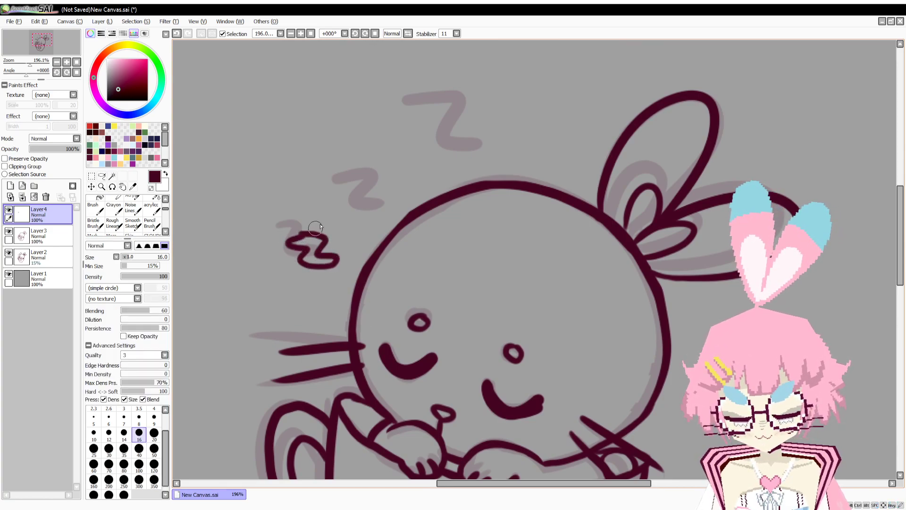
pyautogui.hotkey('ctrl', 'z')
pyautogui.moveTo(390, 92)
pyautogui.mouseDown()
pyautogui.moveTo(464, 91)
pyautogui.moveTo(445, 127)
pyautogui.moveTo(484, 136)
pyautogui.moveTo(471, 151)
pyautogui.moveTo(428, 150)
pyautogui.moveTo(432, 110)
pyautogui.moveTo(397, 109)
pyautogui.moveTo(395, 89)
pyautogui.mouseUp()
pyautogui.press('n')
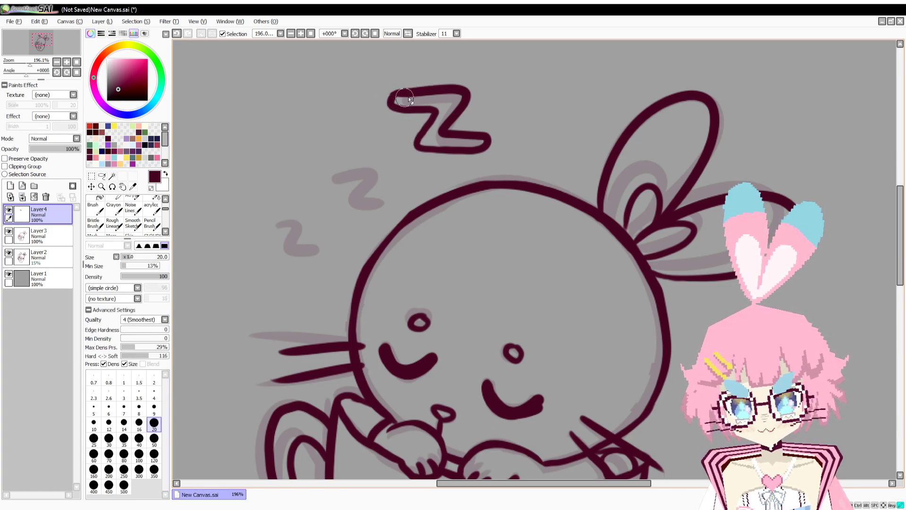
# Ink the medium and smallest Zs as outlined letters descending beside the head.
pyautogui.press('b')
pyautogui.moveTo(329, 171)
pyautogui.mouseDown()
pyautogui.moveTo(378, 179)
pyautogui.moveTo(367, 197)
pyautogui.moveTo(384, 203)
pyautogui.moveTo(354, 209)
pyautogui.moveTo(351, 186)
pyautogui.moveTo(326, 174)
pyautogui.mouseUp()
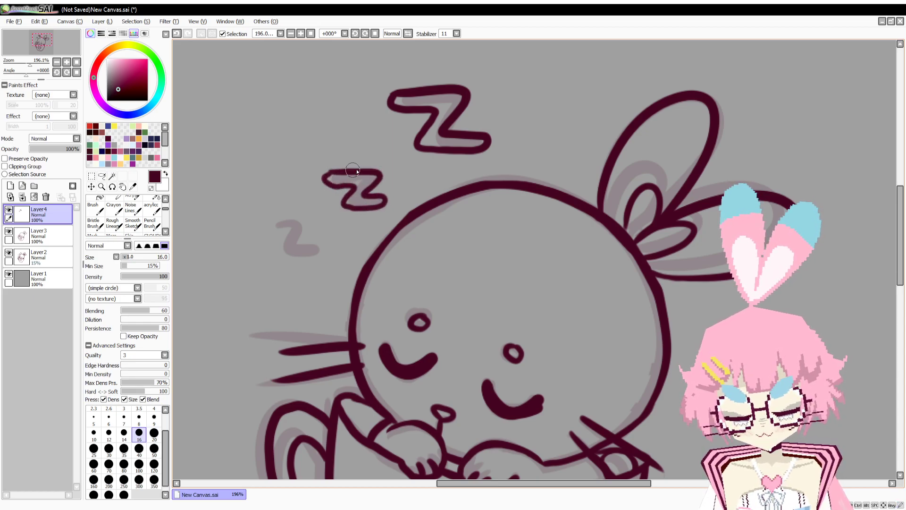
pyautogui.moveTo(291, 223)
pyautogui.mouseDown()
pyautogui.moveTo(300, 244)
pyautogui.moveTo(317, 251)
pyautogui.moveTo(285, 250)
pyautogui.moveTo(287, 237)
pyautogui.moveTo(272, 235)
pyautogui.moveTo(291, 228)
pyautogui.moveTo(278, 228)
pyautogui.moveTo(311, 244)
pyautogui.moveTo(302, 252)
pyautogui.moveTo(276, 249)
pyautogui.moveTo(282, 239)
pyautogui.moveTo(265, 232)
pyautogui.moveTo(289, 226)
pyautogui.moveTo(304, 225)
pyautogui.moveTo(295, 242)
pyautogui.moveTo(320, 243)
pyautogui.moveTo(278, 249)
pyautogui.moveTo(286, 235)
pyautogui.moveTo(269, 231)
pyautogui.moveTo(290, 223)
pyautogui.mouseUp()
pyautogui.hotkey('ctrl', 'z')
pyautogui.hotkey('ctrl', 'z')
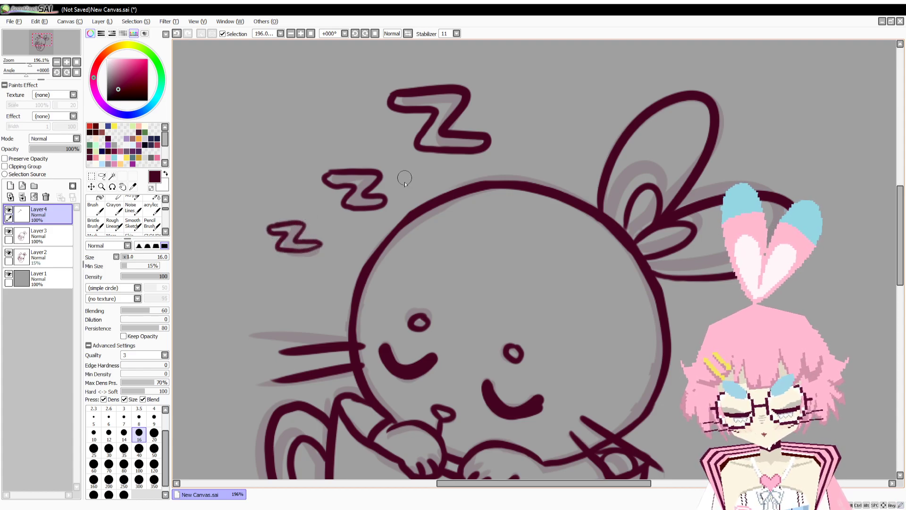
# Merge the Z layer down into Layer3 and hide the faded sketch on Layer2.
pyautogui.moveTo(395, 231); pyautogui.dragTo(396, 243)
pyautogui.moveTo(31, 64); pyautogui.dragTo(26, 75)
pyautogui.moveTo(356, 273); pyautogui.dragTo(343, 238)
pyautogui.hotkey('ctrl', 'e')
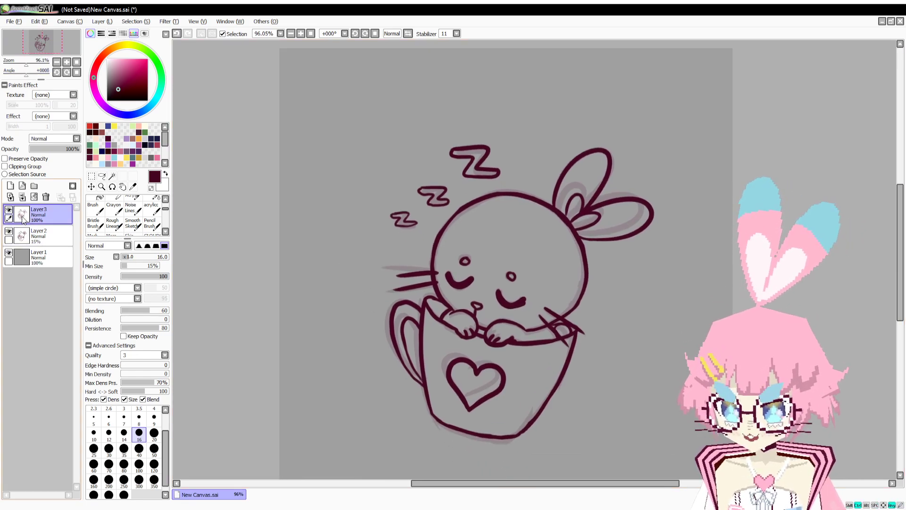
pyautogui.click(9, 253)
pyautogui.click(9, 253)
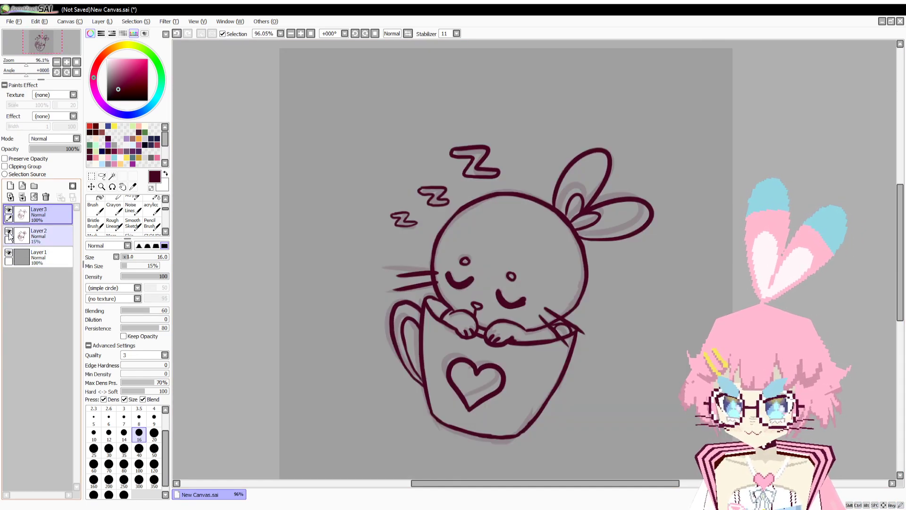
pyautogui.click(9, 232)
pyautogui.moveTo(291, 307); pyautogui.dragTo(282, 286)
pyautogui.moveTo(234, 226); pyautogui.dragTo(232, 249)
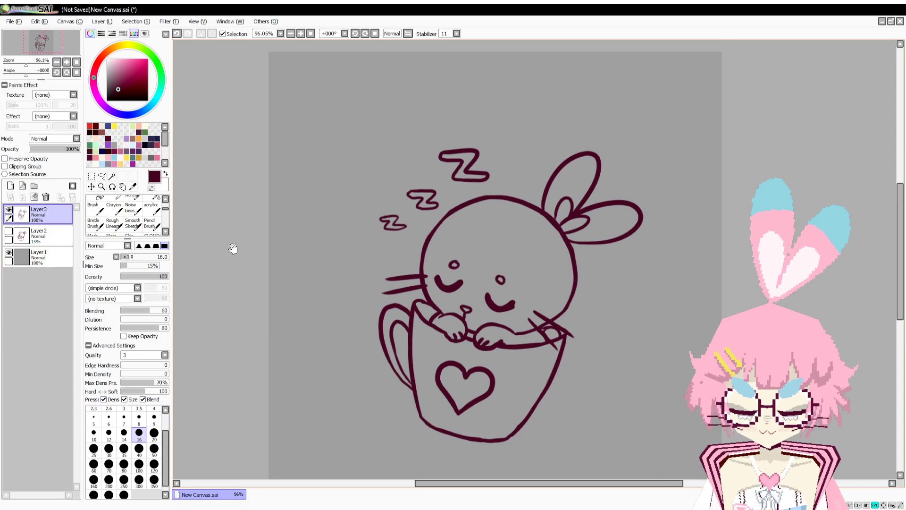
# Lasso the two smaller Zs, move them closer to the largest Z, and clear the selection.
pyautogui.click(102, 176)
pyautogui.moveTo(442, 212); pyautogui.dragTo(431, 183)
pyautogui.moveTo(425, 201)
pyautogui.mouseDown()
pyautogui.moveTo(428, 187)
pyautogui.moveTo(407, 210)
pyautogui.moveTo(418, 197)
pyautogui.moveTo(364, 183)
pyautogui.mouseUp()
pyautogui.hotkey('ctrl', 'd')
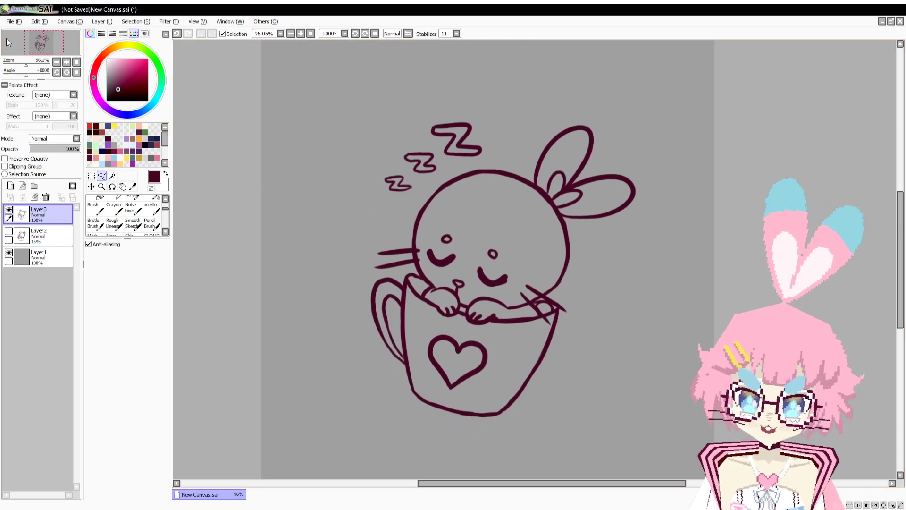
# Reduce the canvas size evenly around the drawing and shift the line art slightly left to center it.
pyautogui.moveTo(25, 63); pyautogui.dragTo(22, 70)
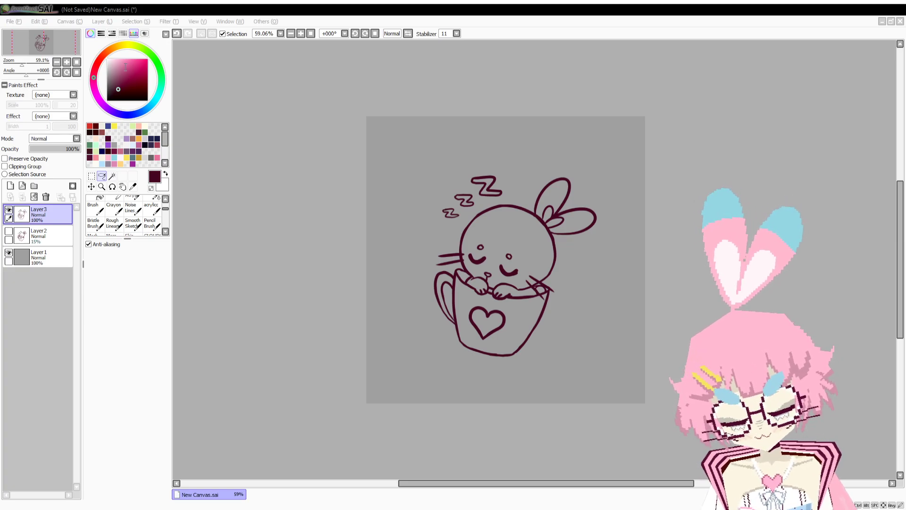
pyautogui.press('Return')
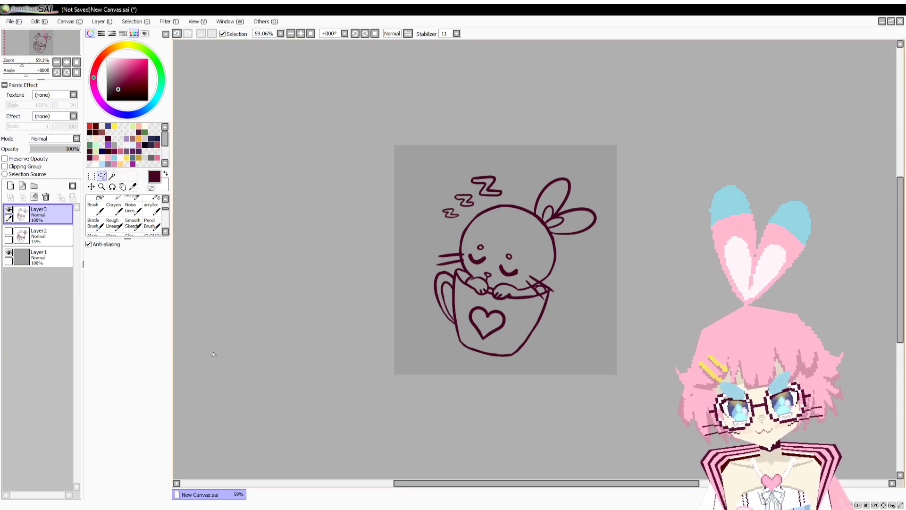
pyautogui.click(91, 176)
pyautogui.click(104, 272)
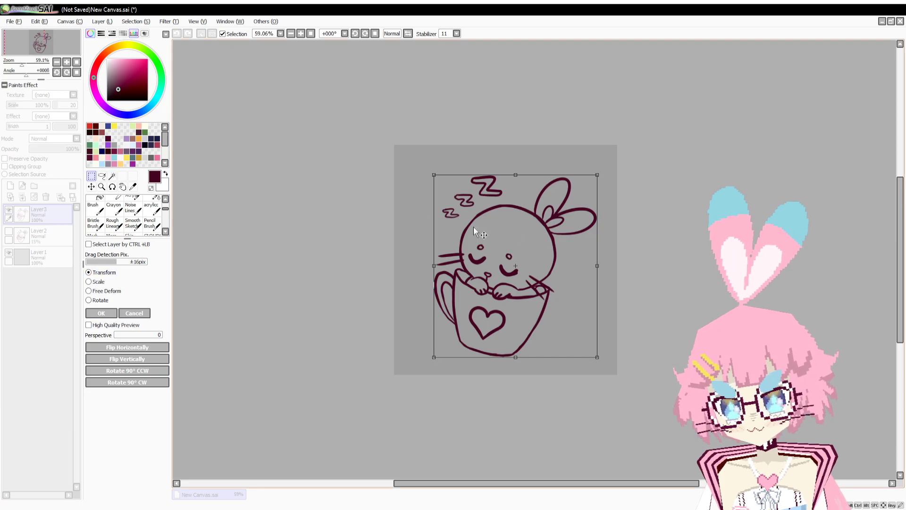
pyautogui.moveTo(534, 228); pyautogui.dragTo(527, 227)
pyautogui.press('Return')
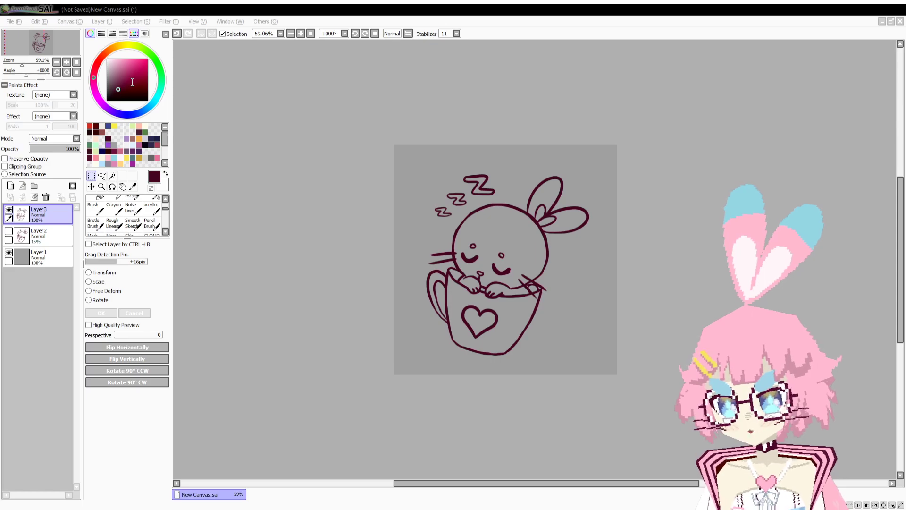
# Trim the canvas margins further on all sides and save the drawing as HAREEEPY.sai.
pyautogui.press('Return')
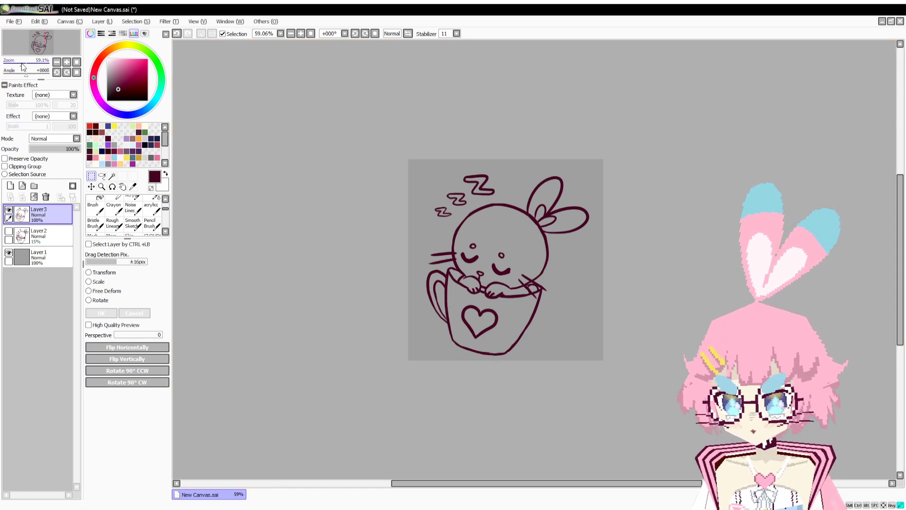
pyautogui.moveTo(22, 64); pyautogui.dragTo(25, 64)
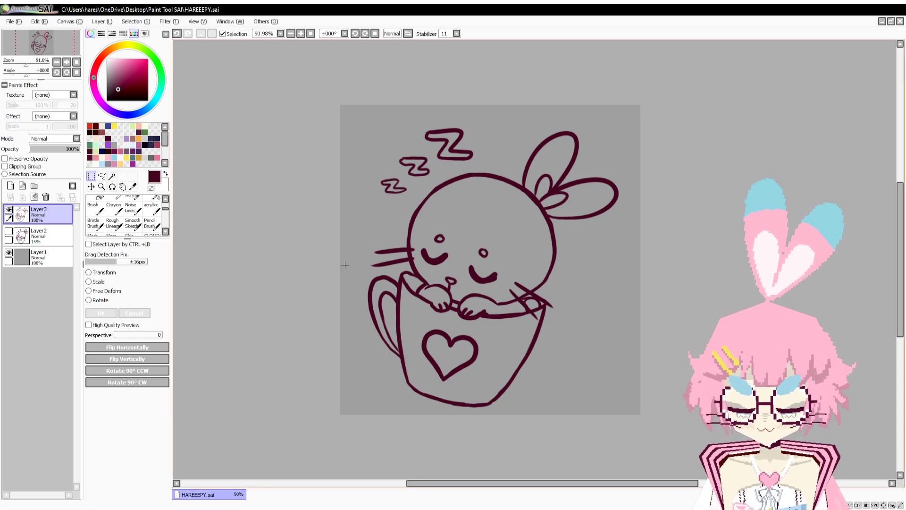
# Add a new layer directly beneath the line art on Layer3 and try a Magic Wand selection of the head.
pyautogui.click(11, 185)
pyautogui.moveTo(42, 215); pyautogui.dragTo(46, 244)
pyautogui.press('w')
pyautogui.click(462, 208)
pyautogui.hotkey('ctrl', 'z')
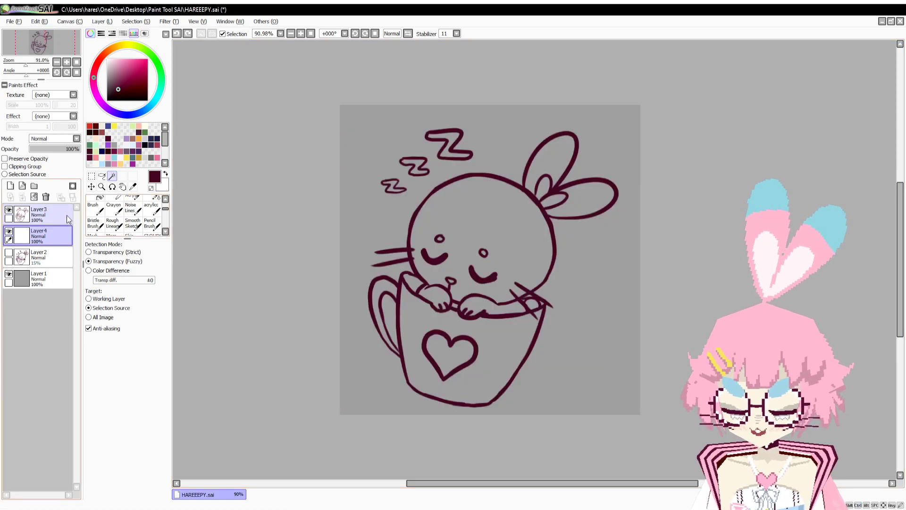
# Set Layer3 as the selection source and, on Layer4, Magic Wand select the bunny's head, both outer ears and arms.
pyautogui.click(66, 215)
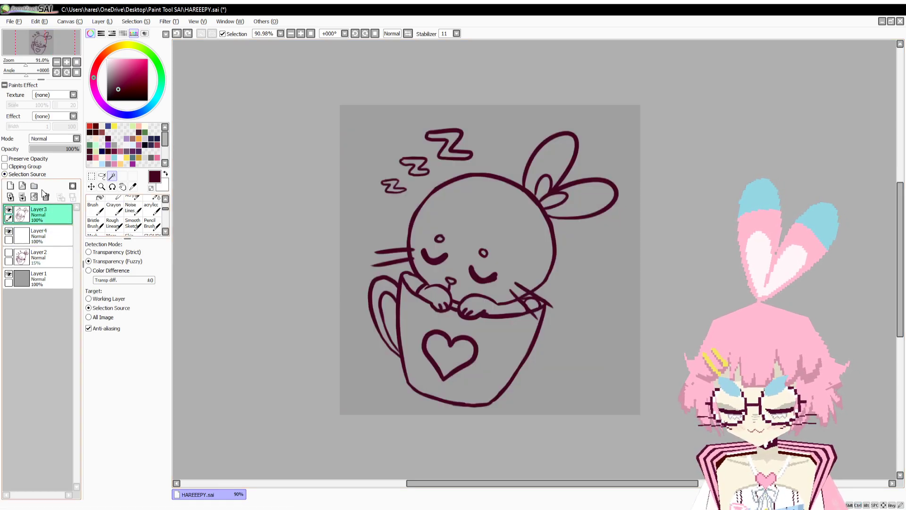
pyautogui.click(46, 235)
pyautogui.moveTo(25, 63); pyautogui.dragTo(28, 63)
pyautogui.click(444, 189)
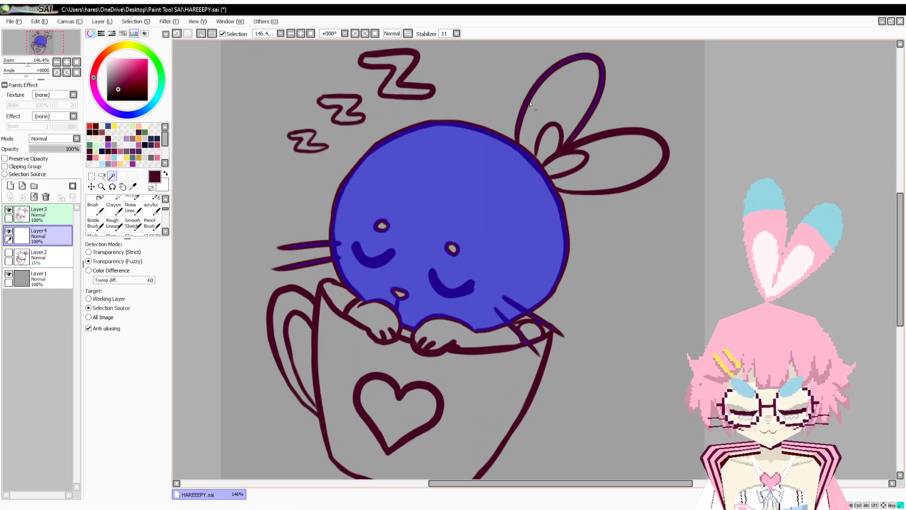
pyautogui.hotkey('ctrl', 'z')
pyautogui.click(558, 108)
pyautogui.click(622, 156)
pyautogui.moveTo(530, 265); pyautogui.dragTo(549, 225)
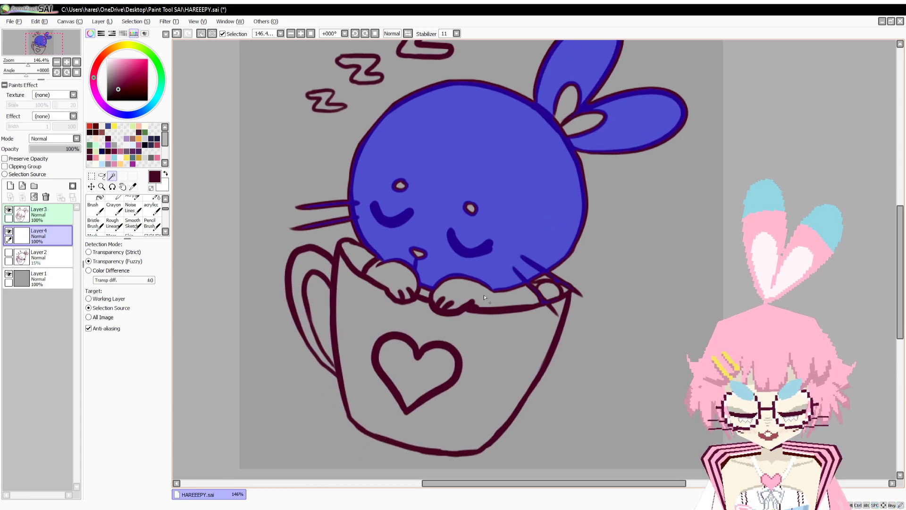
pyautogui.click(470, 286)
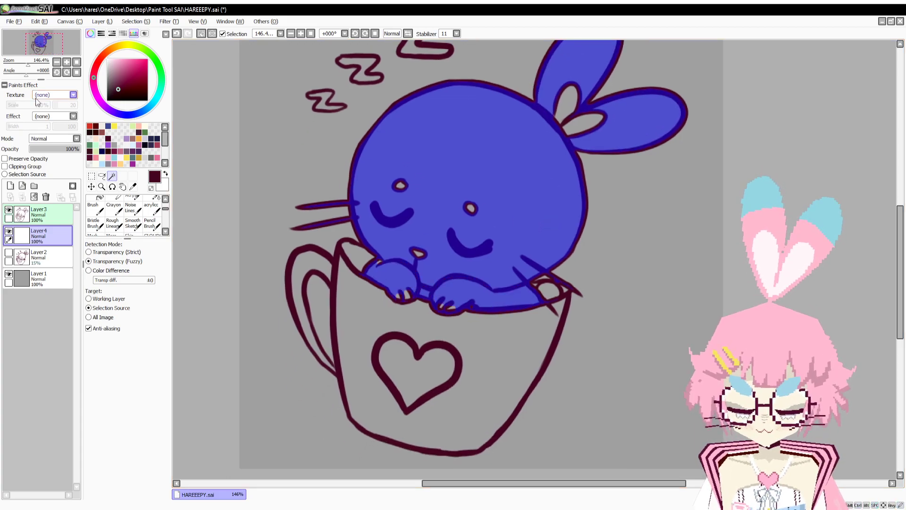
# Fill the unselected gaps around the bunny's paws and fingers using the size 9 selection pen.
pyautogui.moveTo(28, 63); pyautogui.dragTo(33, 64)
pyautogui.press('n')
pyautogui.moveTo(249, 246)
pyautogui.mouseDown()
pyautogui.moveTo(340, 197)
pyautogui.moveTo(310, 219)
pyautogui.mouseUp()
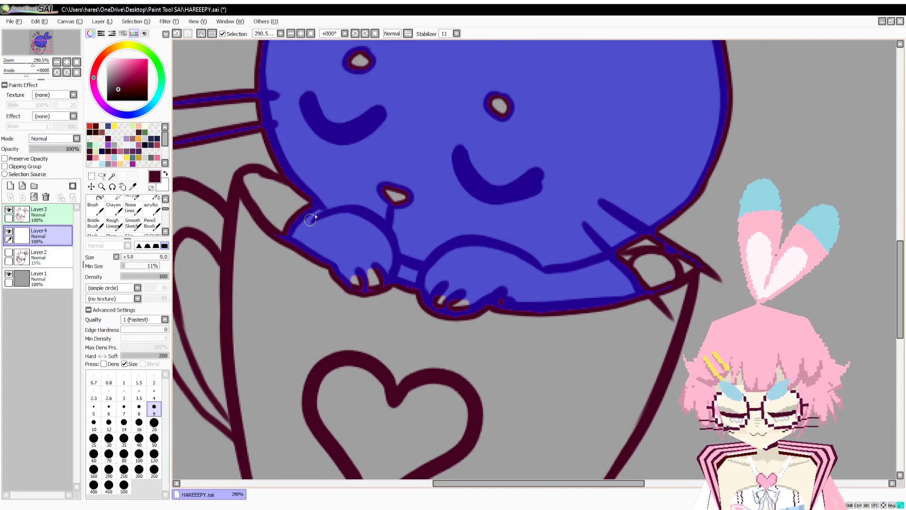
pyautogui.moveTo(357, 280); pyautogui.dragTo(366, 282)
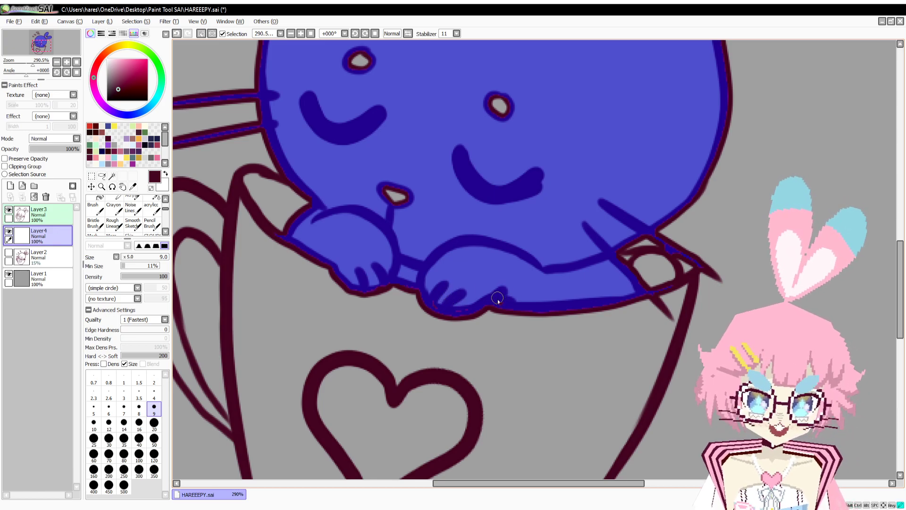
pyautogui.moveTo(456, 268); pyautogui.dragTo(454, 306)
# Fill the selected bunny areas with light pink on Layer4.
pyautogui.moveTo(33, 65); pyautogui.dragTo(28, 67)
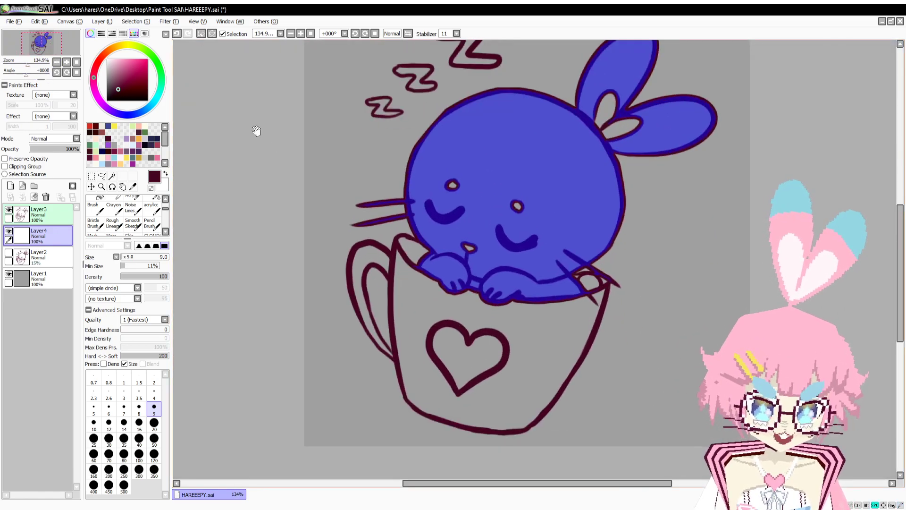
pyautogui.moveTo(278, 170); pyautogui.dragTo(216, 227)
pyautogui.click(108, 157)
pyautogui.press('n')
pyautogui.moveTo(396, 236)
pyautogui.mouseDown()
pyautogui.moveTo(507, 162)
pyautogui.moveTo(544, 261)
pyautogui.mouseUp()
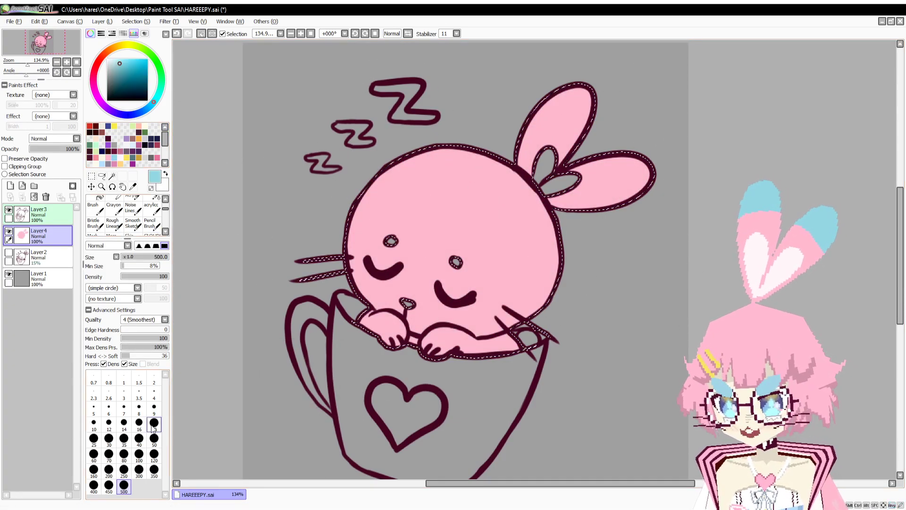
# Paint the tips of both ears light blue with a size 50 brush.
pyautogui.click(154, 439)
pyautogui.moveTo(521, 116)
pyautogui.mouseDown()
pyautogui.moveTo(530, 87)
pyautogui.moveTo(617, 105)
pyautogui.mouseUp()
pyautogui.moveTo(635, 163)
pyautogui.mouseDown()
pyautogui.moveTo(653, 170)
pyautogui.moveTo(650, 211)
pyautogui.mouseUp()
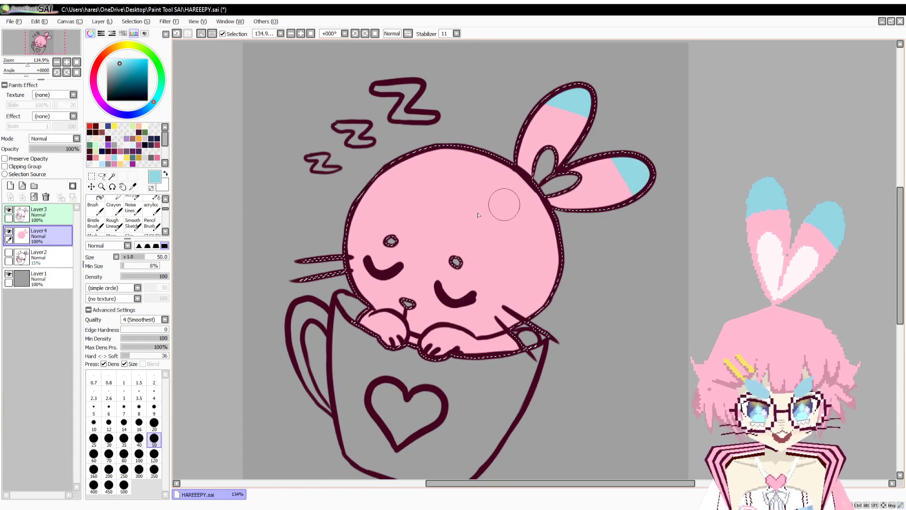
# Paint the ends of both paws pinkish white and clear the selection.
pyautogui.click(120, 157)
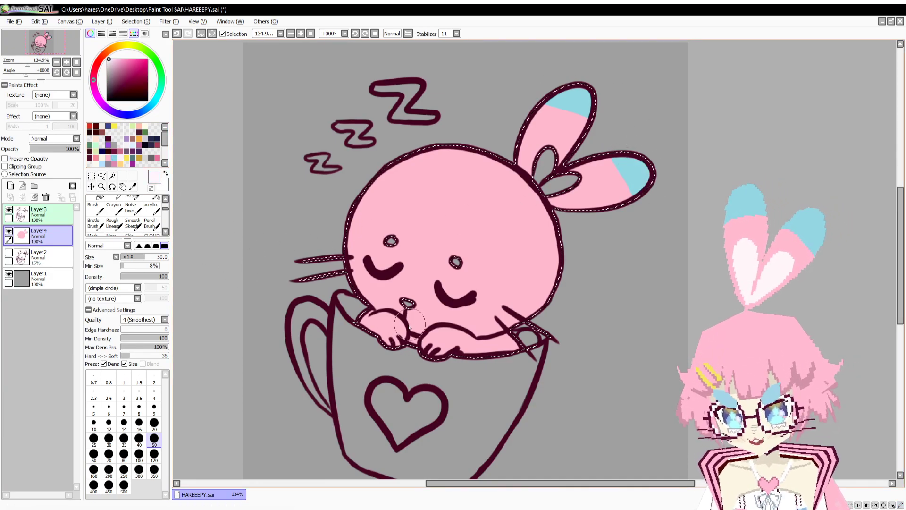
pyautogui.moveTo(410, 326)
pyautogui.mouseDown()
pyautogui.moveTo(384, 335)
pyautogui.moveTo(435, 339)
pyautogui.mouseUp()
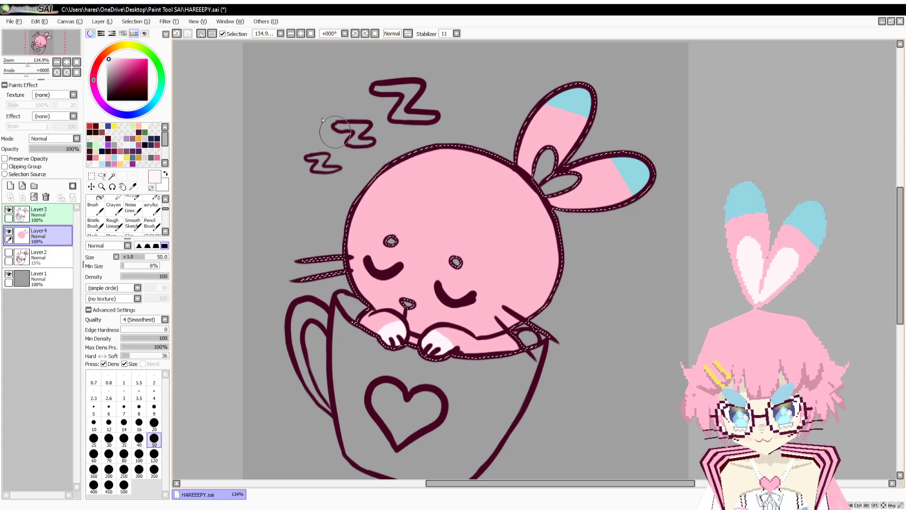
pyautogui.hotkey('ctrl', 'd')
# Wand-select the nose, both eyebrow dots and the tail, paint them light blue, and clear the selection.
pyautogui.click(114, 157)
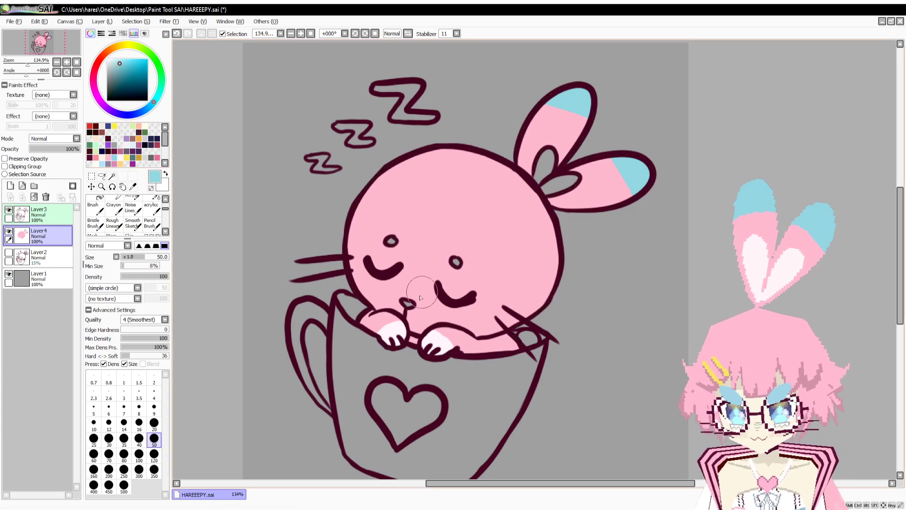
pyautogui.press('w')
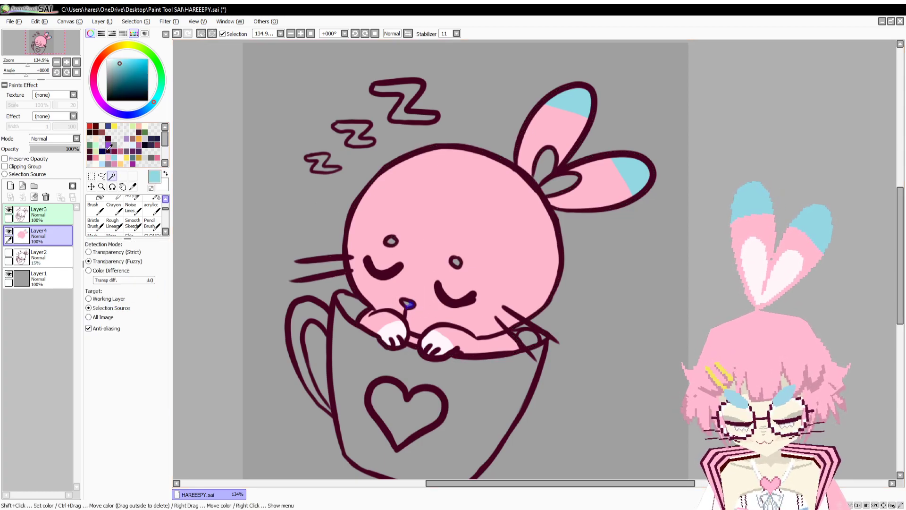
pyautogui.scroll(5, 441, 317)
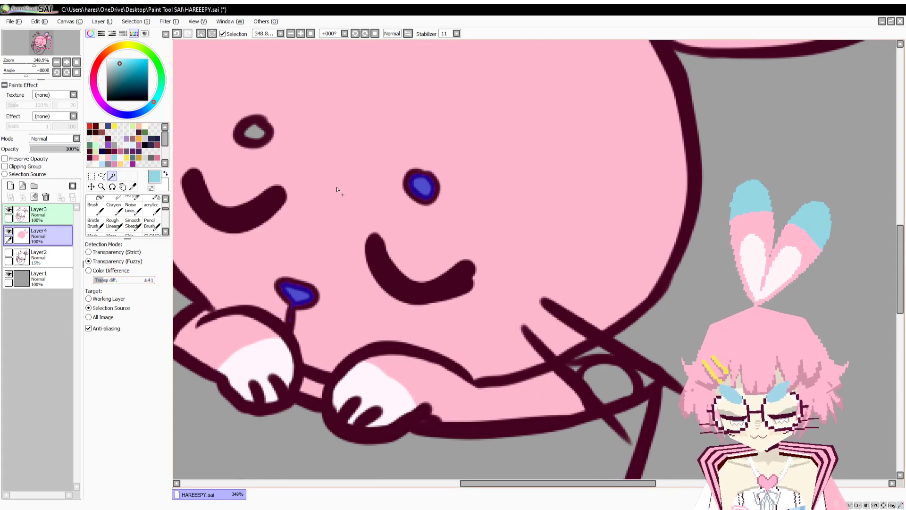
pyautogui.click(617, 386)
pyautogui.press('n')
pyautogui.moveTo(615, 387); pyautogui.dragTo(666, 380)
pyautogui.moveTo(668, 369)
pyautogui.mouseDown()
pyautogui.moveTo(654, 376)
pyautogui.moveTo(661, 370)
pyautogui.mouseUp()
pyautogui.moveTo(342, 285); pyautogui.dragTo(353, 290)
pyautogui.moveTo(469, 182); pyautogui.dragTo(478, 177)
pyautogui.moveTo(302, 123); pyautogui.dragTo(309, 127)
pyautogui.hotkey('ctrl', 'd')
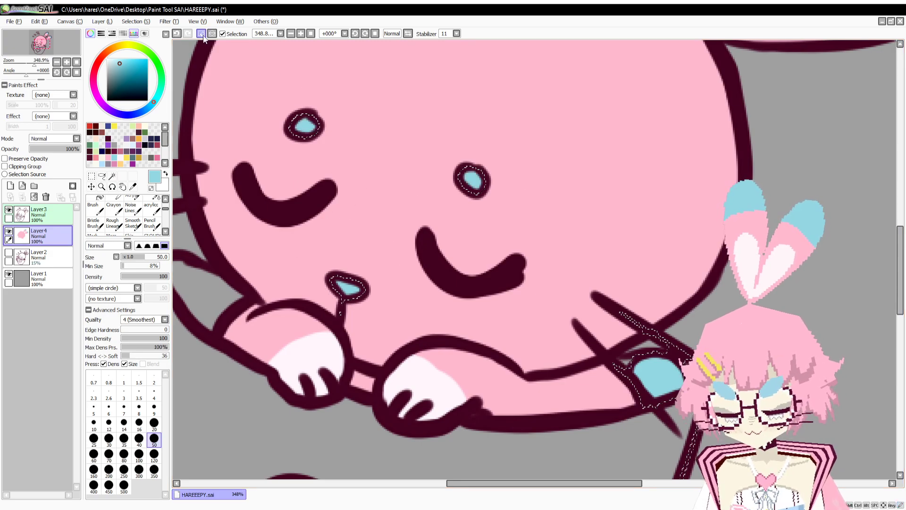
# Wand-select both inner ears, paint them pinkish white, and clear the selection.
pyautogui.moveTo(37, 61)
pyautogui.mouseDown()
pyautogui.moveTo(24, 63)
pyautogui.moveTo(32, 62)
pyautogui.mouseUp()
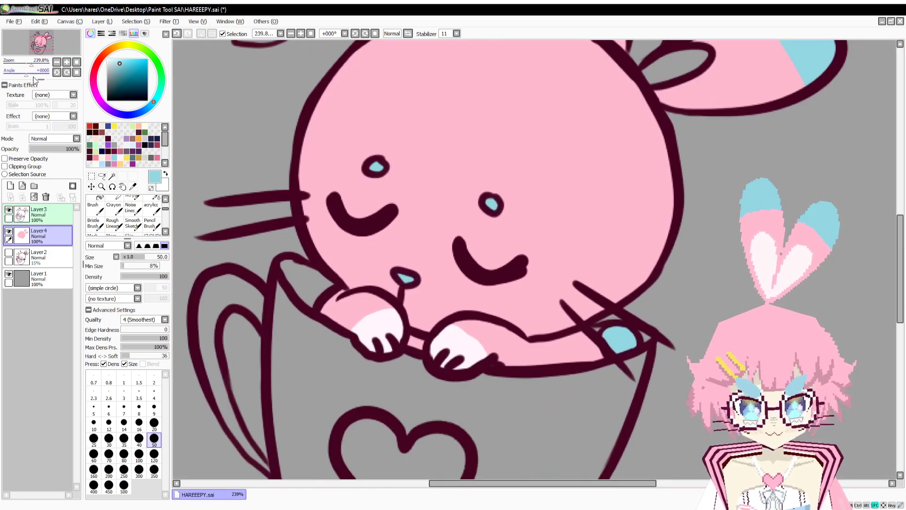
pyautogui.moveTo(529, 156); pyautogui.dragTo(454, 286)
pyautogui.press('w')
pyautogui.click(575, 162)
pyautogui.click(599, 197)
pyautogui.click(120, 158)
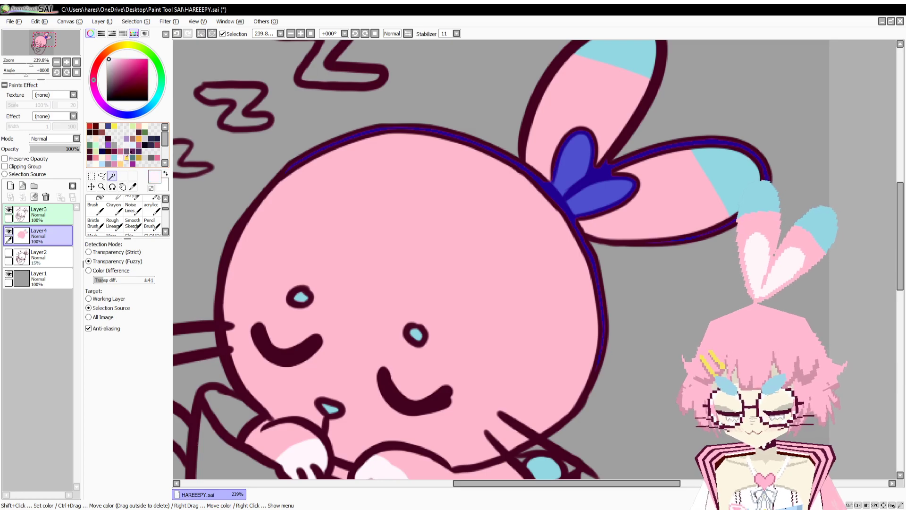
pyautogui.press('n')
pyautogui.moveTo(580, 146)
pyautogui.mouseDown()
pyautogui.moveTo(537, 193)
pyautogui.moveTo(651, 177)
pyautogui.mouseUp()
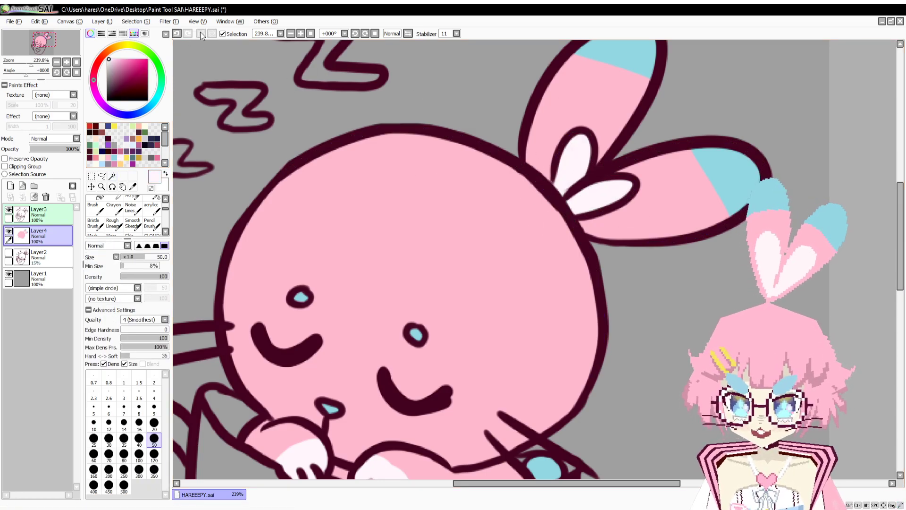
pyautogui.hotkey('ctrl', 'd')
# Wand-select the insides of the three Zs and paint them pinkish white.
pyautogui.moveTo(425, 319); pyautogui.dragTo(429, 255)
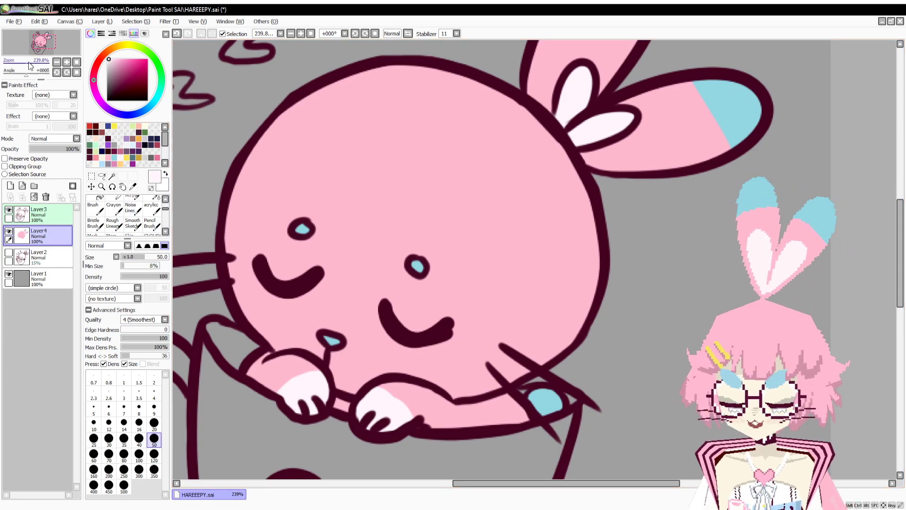
pyautogui.moveTo(28, 61); pyautogui.dragTo(27, 63)
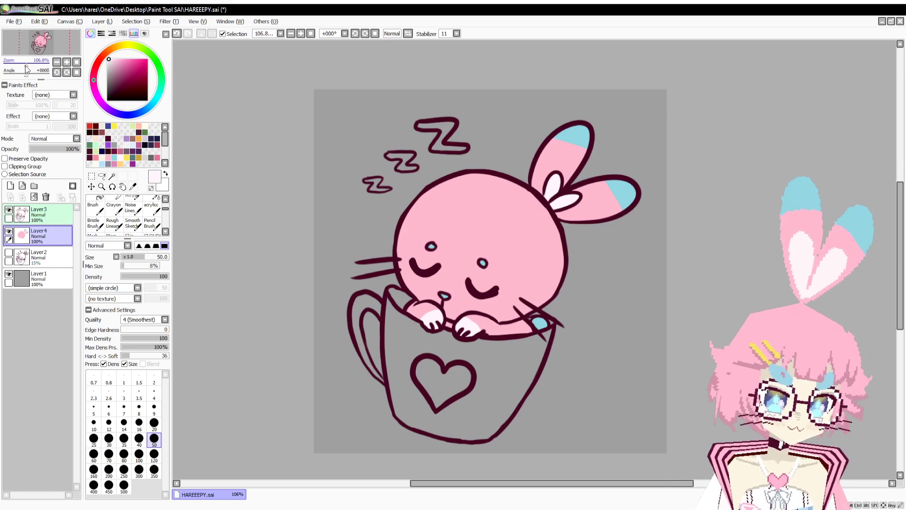
pyautogui.moveTo(27, 63); pyautogui.dragTo(30, 67)
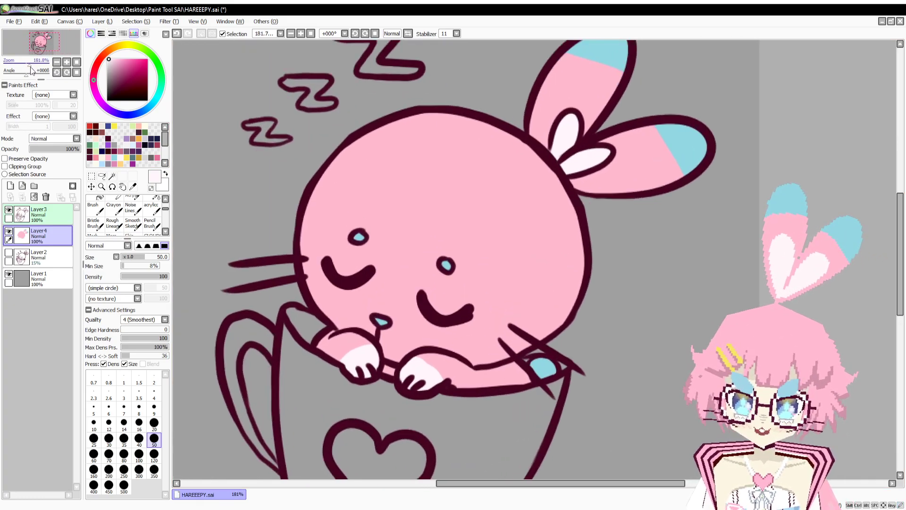
pyautogui.moveTo(285, 200); pyautogui.dragTo(306, 255)
pyautogui.press('w')
pyautogui.click(282, 193)
pyautogui.click(336, 146)
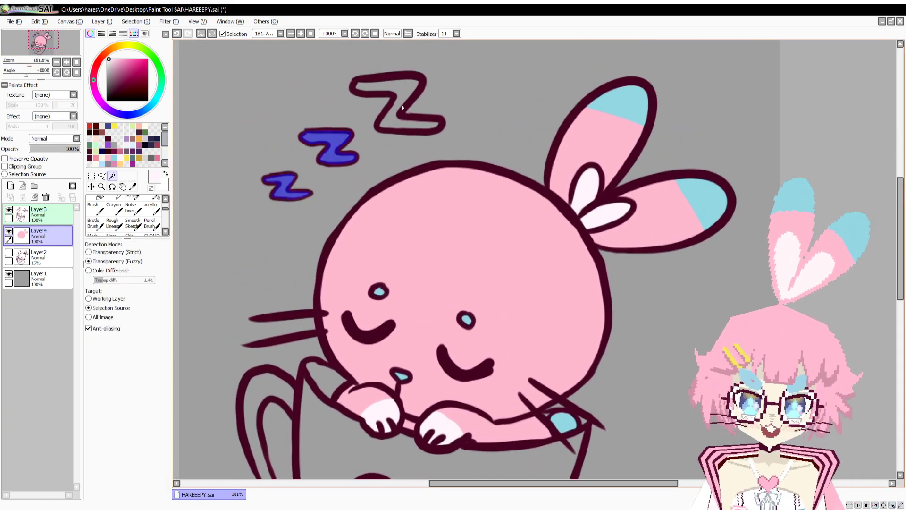
pyautogui.click(404, 101)
pyautogui.press('b')
pyautogui.moveTo(251, 188)
pyautogui.mouseDown()
pyautogui.moveTo(387, 163)
pyautogui.moveTo(291, 156)
pyautogui.moveTo(410, 110)
pyautogui.moveTo(207, 68)
pyautogui.mouseUp()
# Wand-select the mug body around the heart and paint it light blue with a size 120 brush.
pyautogui.scroll(-5, 378, 236)
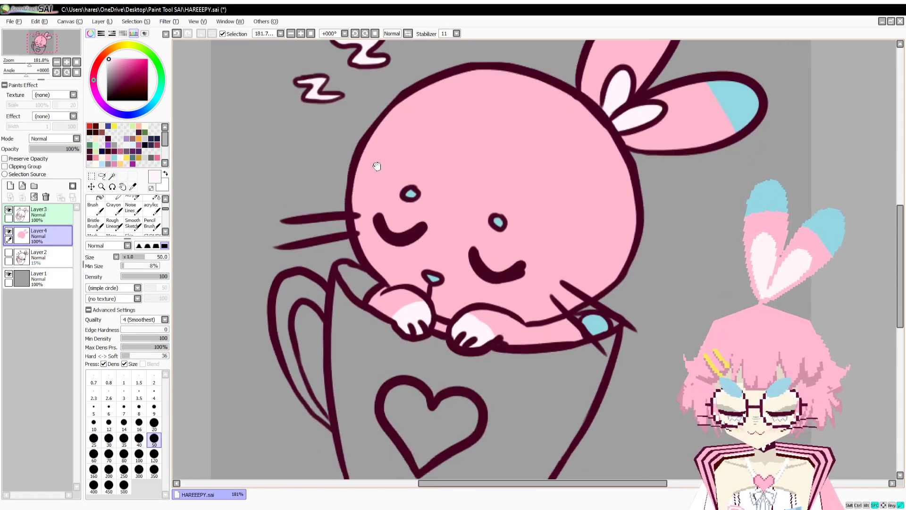
pyautogui.press('w')
pyautogui.click(562, 253)
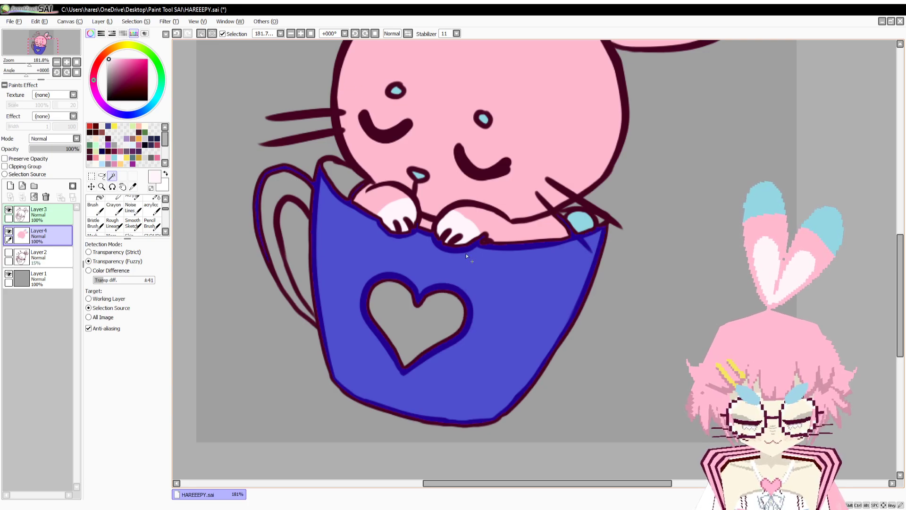
pyautogui.click(115, 157)
pyautogui.press('b')
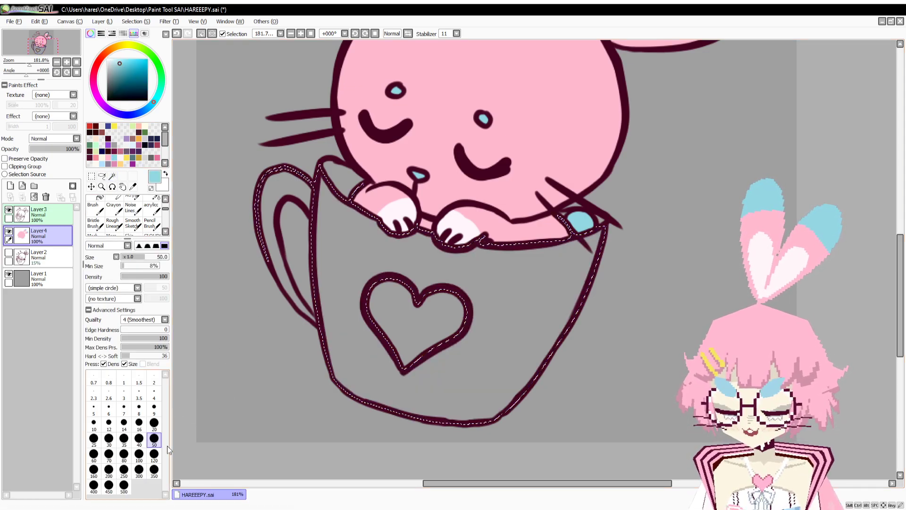
pyautogui.moveTo(317, 225)
pyautogui.mouseDown()
pyautogui.moveTo(352, 192)
pyautogui.moveTo(425, 368)
pyautogui.moveTo(486, 425)
pyautogui.moveTo(424, 194)
pyautogui.mouseUp()
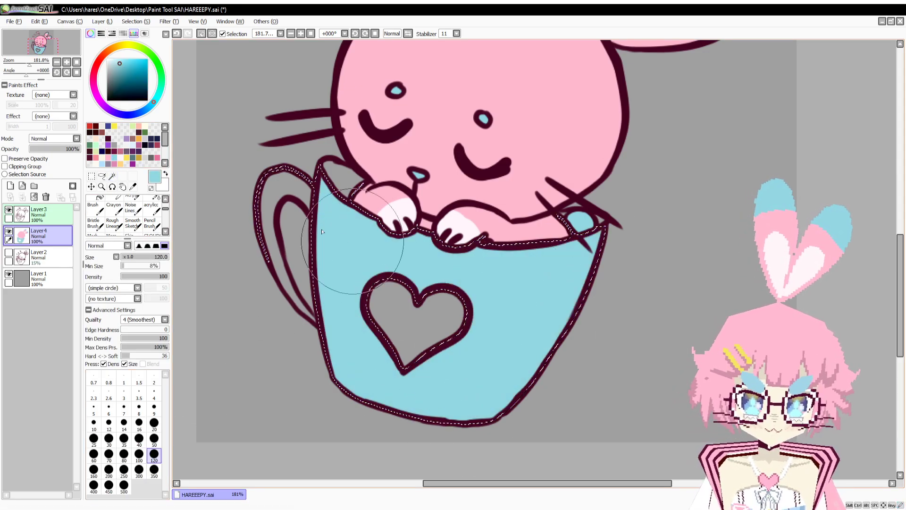
# Pick yellow as the paint color and set the brush size to 50.
pyautogui.click(127, 157)
pyautogui.click(154, 439)
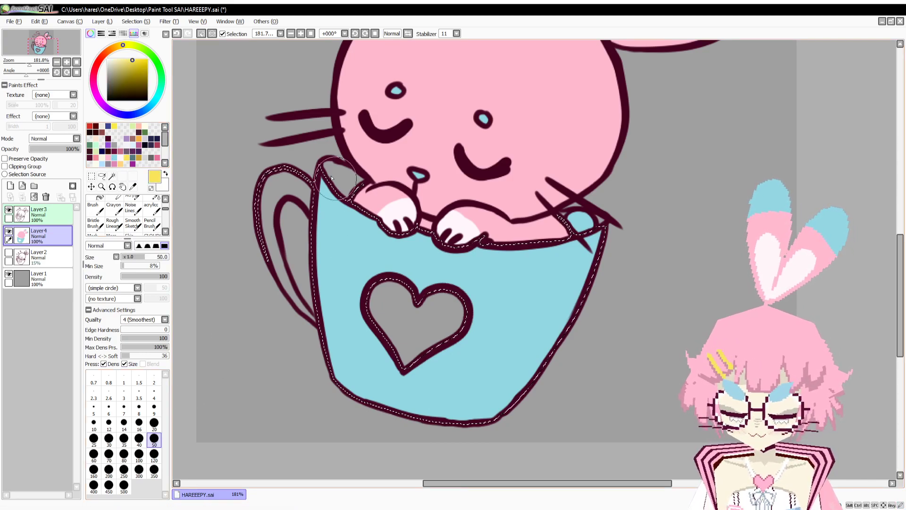
pyautogui.moveTo(322, 187)
pyautogui.mouseDown()
pyautogui.moveTo(399, 217)
pyautogui.moveTo(663, 205)
pyautogui.mouseUp()
pyautogui.hotkey('ctrl', 'z')
pyautogui.moveTo(315, 184)
pyautogui.mouseDown()
pyautogui.moveTo(488, 255)
pyautogui.moveTo(609, 242)
pyautogui.mouseUp()
pyautogui.hotkey('ctrl', 'z')
pyautogui.moveTo(318, 185); pyautogui.dragTo(583, 239)
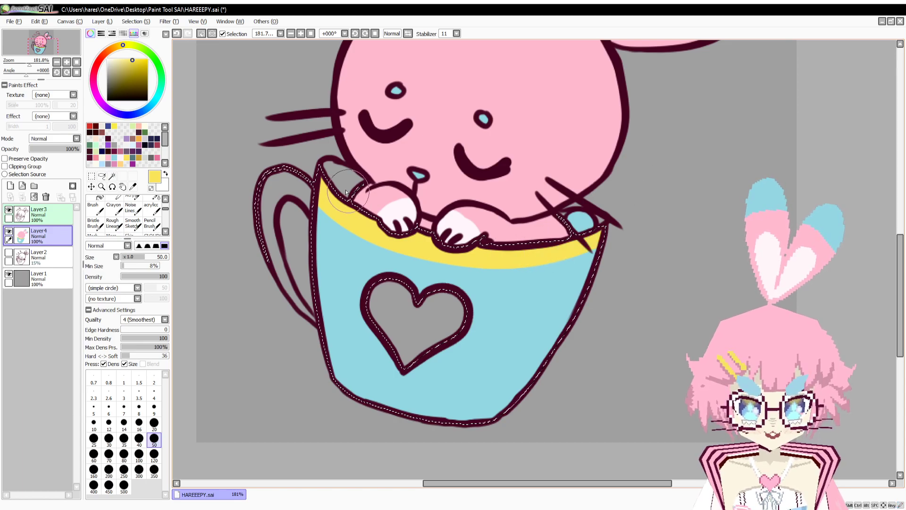
pyautogui.hotkey('ctrl', 'z')
pyautogui.moveTo(319, 185); pyautogui.dragTo(585, 238)
pyautogui.hotkey('ctrl', 'z')
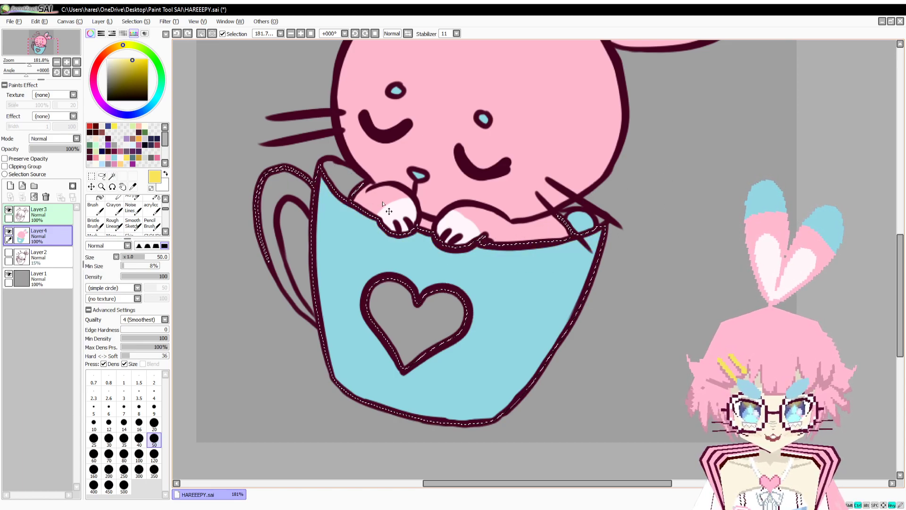
# Paint a curved yellow band along the mug's upper rim and clear the selection.
pyautogui.moveTo(321, 182)
pyautogui.mouseDown()
pyautogui.moveTo(335, 203)
pyautogui.moveTo(585, 238)
pyautogui.mouseUp()
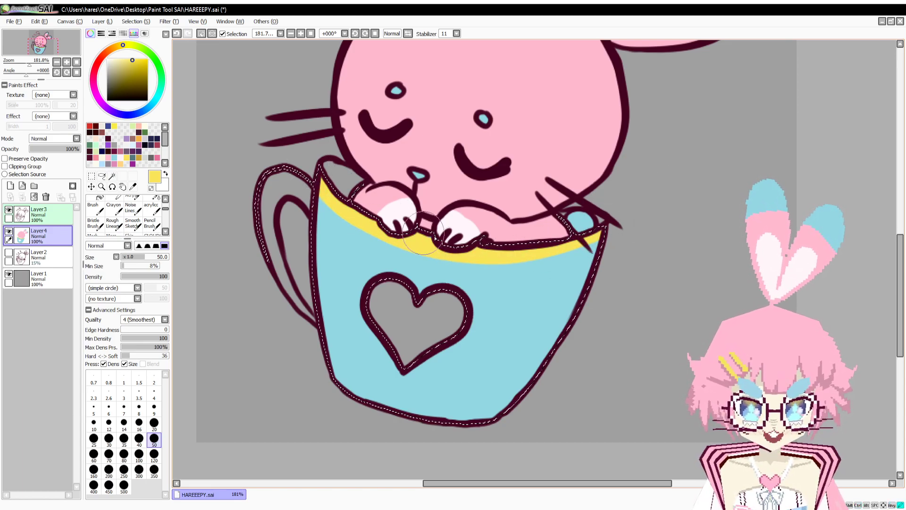
pyautogui.moveTo(302, 185)
pyautogui.mouseDown()
pyautogui.moveTo(385, 238)
pyautogui.moveTo(574, 238)
pyautogui.moveTo(642, 212)
pyautogui.moveTo(632, 222)
pyautogui.moveTo(373, 236)
pyautogui.mouseUp()
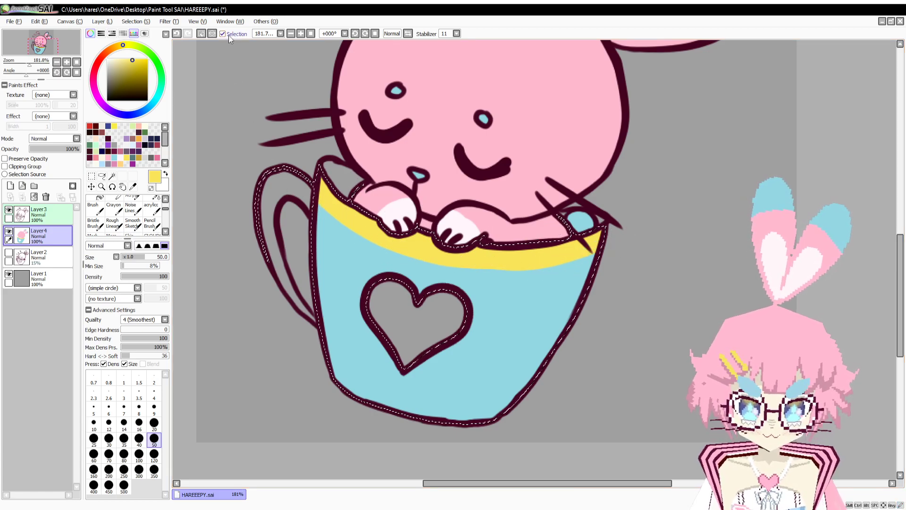
pyautogui.click(200, 33)
# Select the mug handle including its narrow lower end, paint it yellow, and clear the selection.
pyautogui.press('w')
pyautogui.click(271, 213)
pyautogui.press('s')
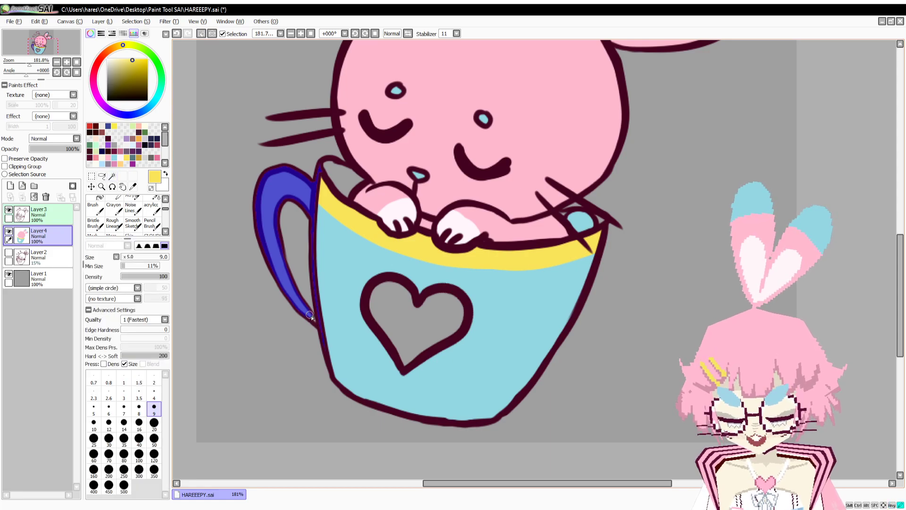
pyautogui.press('n')
pyautogui.moveTo(316, 319)
pyautogui.mouseDown()
pyautogui.moveTo(272, 213)
pyautogui.moveTo(303, 203)
pyautogui.mouseUp()
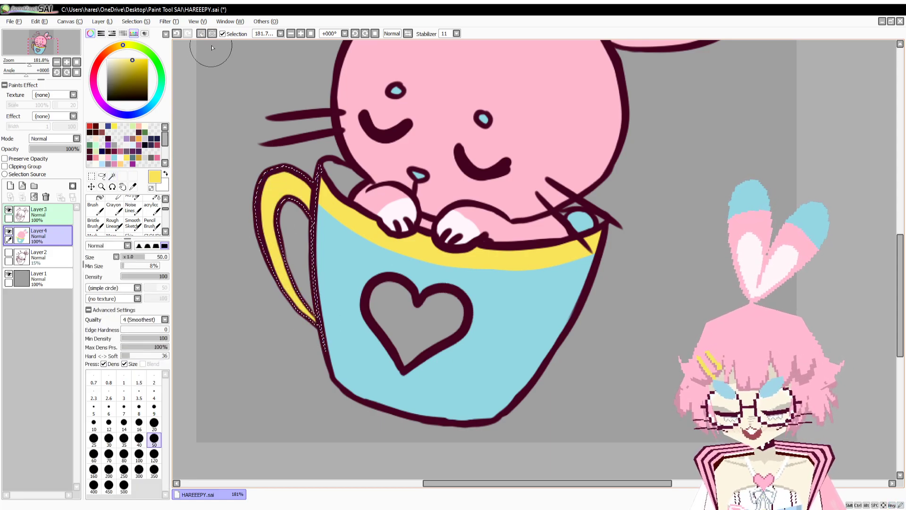
pyautogui.click(201, 34)
# Wand-select the inside of the mug's heart and paint it salmon pink.
pyautogui.press('w')
pyautogui.click(368, 309)
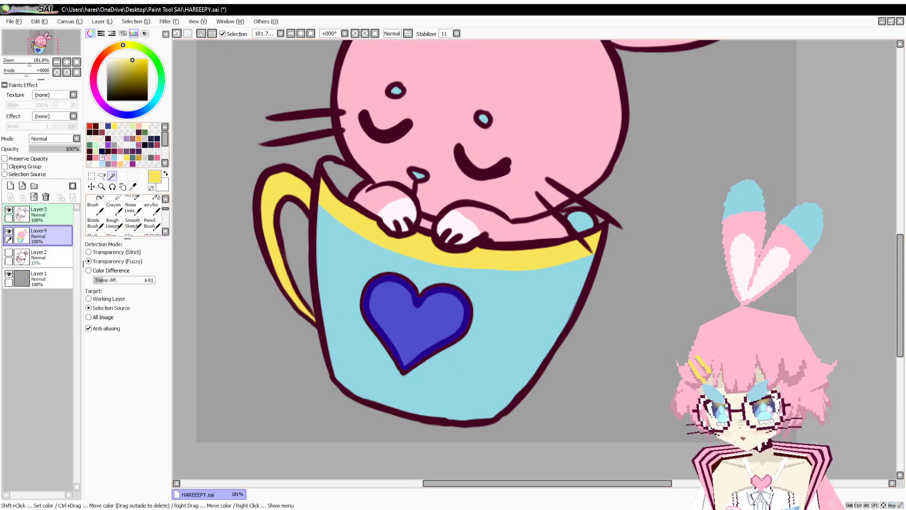
pyautogui.click(96, 158)
pyautogui.press('n')
pyautogui.moveTo(384, 297)
pyautogui.mouseDown()
pyautogui.moveTo(416, 326)
pyautogui.moveTo(399, 363)
pyautogui.mouseUp()
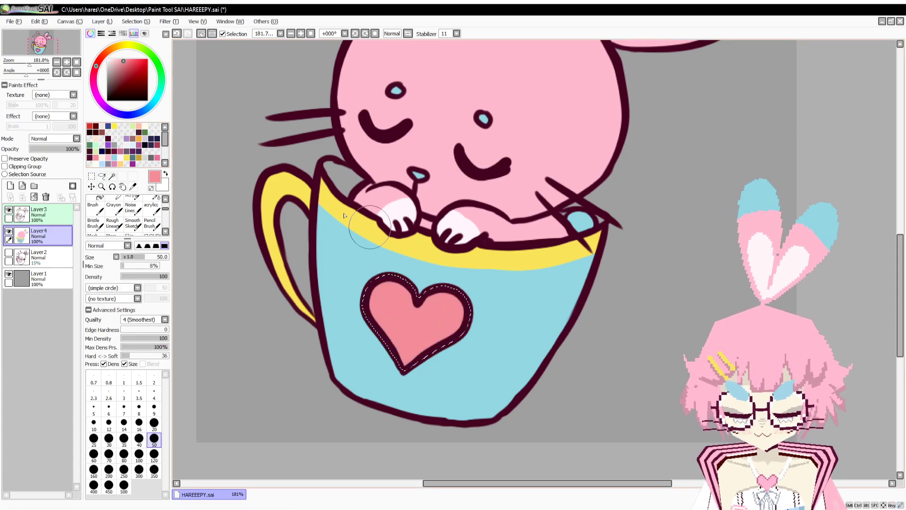
# Clear the heart selection, wand-select the visible inner back wall of the mug on both sides, and paint it dark yellow.
pyautogui.click(202, 34)
pyautogui.moveTo(299, 179); pyautogui.dragTo(291, 213)
pyautogui.press('w')
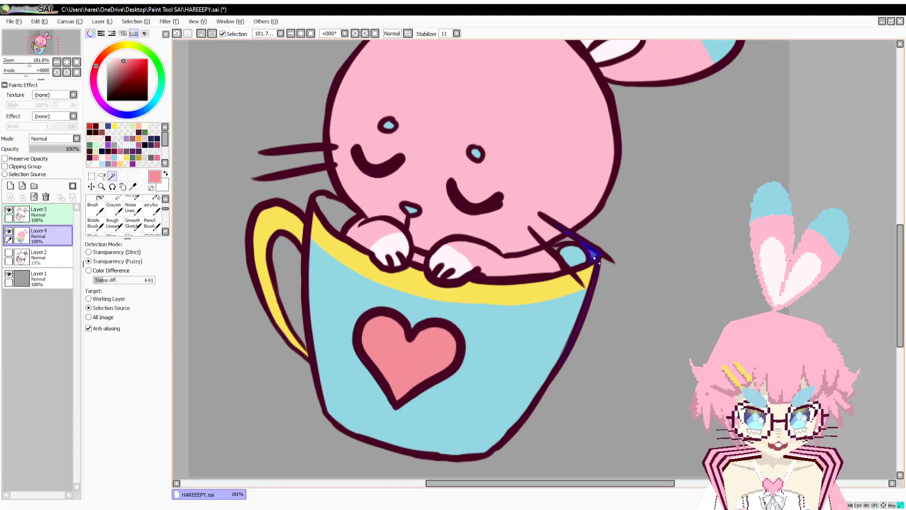
pyautogui.press('b')
pyautogui.press('w')
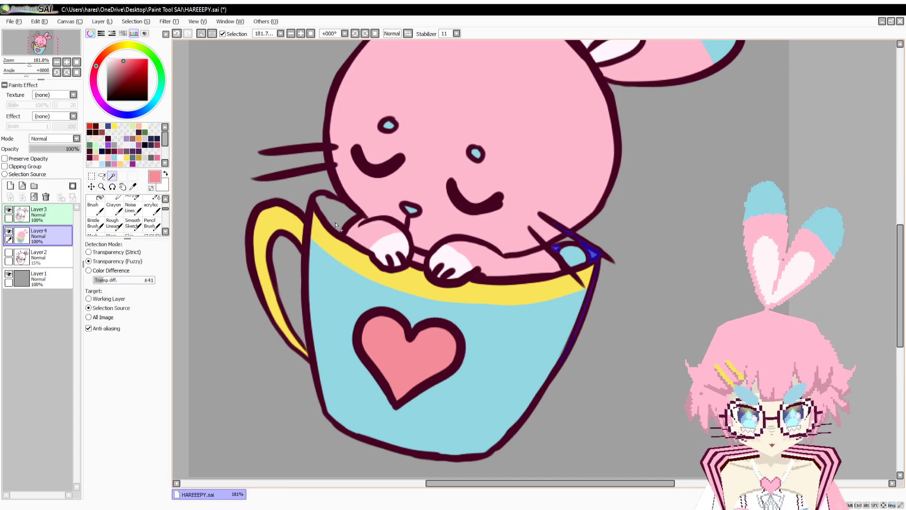
pyautogui.click(337, 212)
pyautogui.click(140, 157)
pyautogui.hotkey('ctrl', 'f')
pyautogui.press('b')
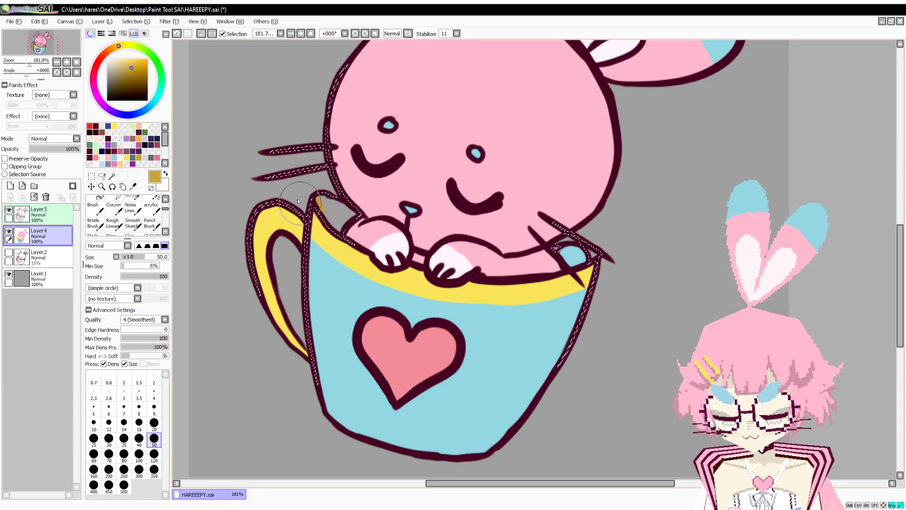
pyautogui.press('w')
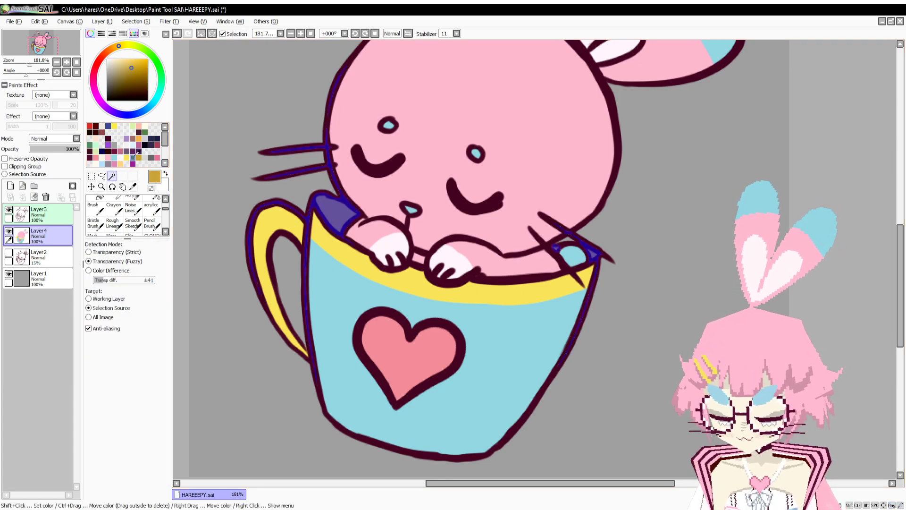
# Paint a dark teal patch in the lower part of the mug's interior, resample the dark yellow, and clear the selection.
pyautogui.click(133, 157)
pyautogui.press('b')
pyautogui.moveTo(317, 226); pyautogui.dragTo(349, 236)
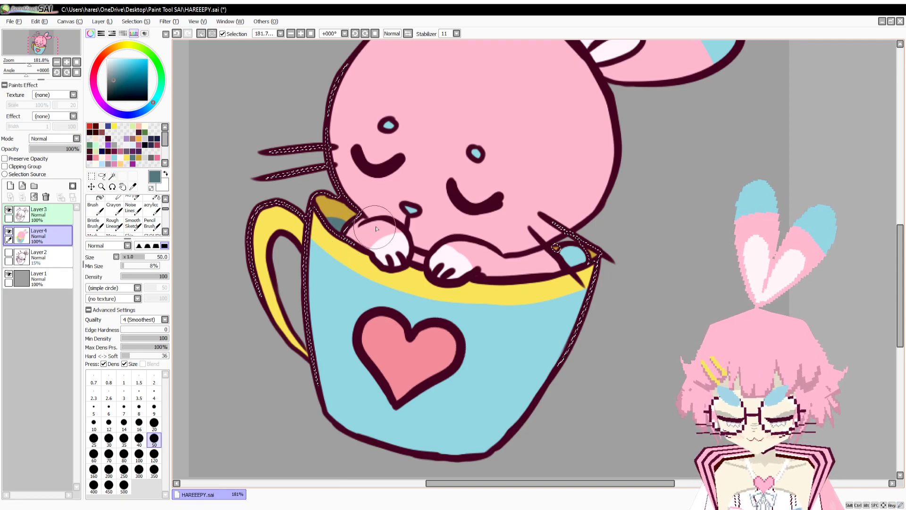
pyautogui.press('i')
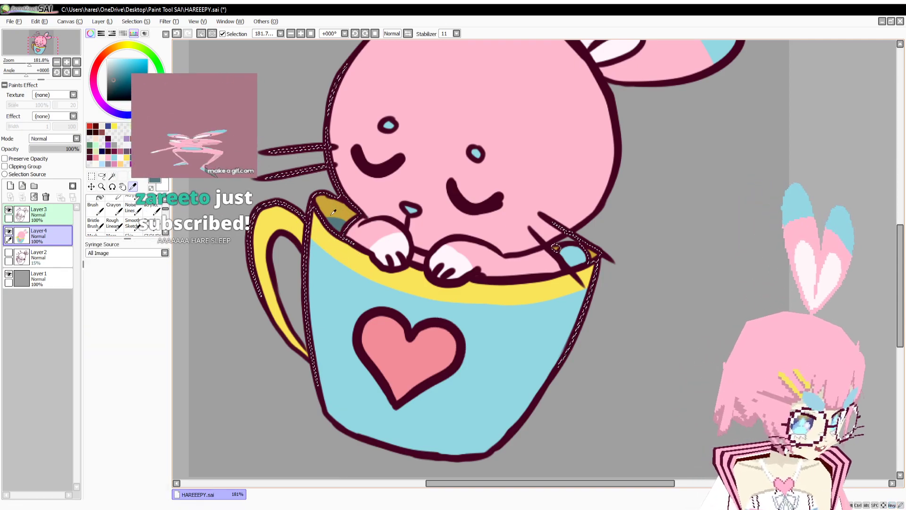
pyautogui.click(333, 211)
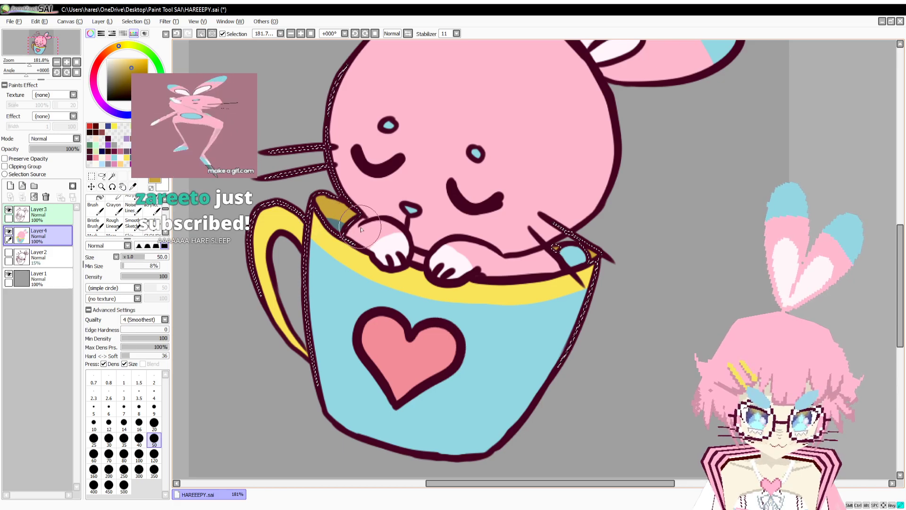
pyautogui.click(201, 34)
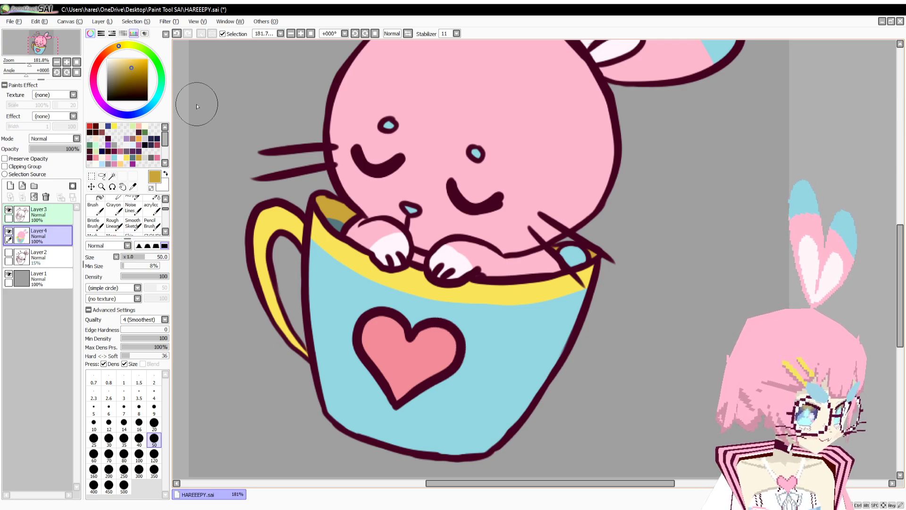
# Add a new layer above the flat colors as a clipping group and pick purple as the paint color.
pyautogui.moveTo(181, 126); pyautogui.dragTo(203, 183)
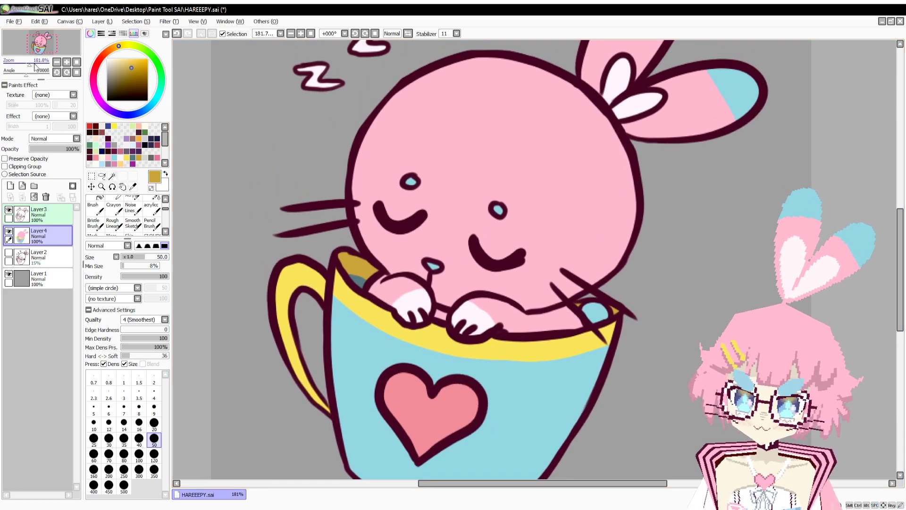
pyautogui.moveTo(35, 64)
pyautogui.mouseDown()
pyautogui.moveTo(26, 65)
pyautogui.moveTo(38, 62)
pyautogui.mouseUp()
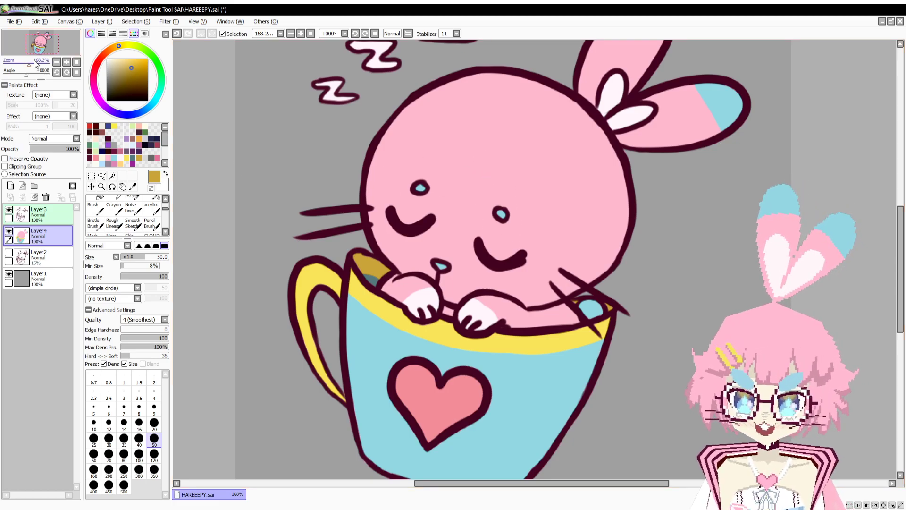
pyautogui.moveTo(34, 61); pyautogui.dragTo(27, 66)
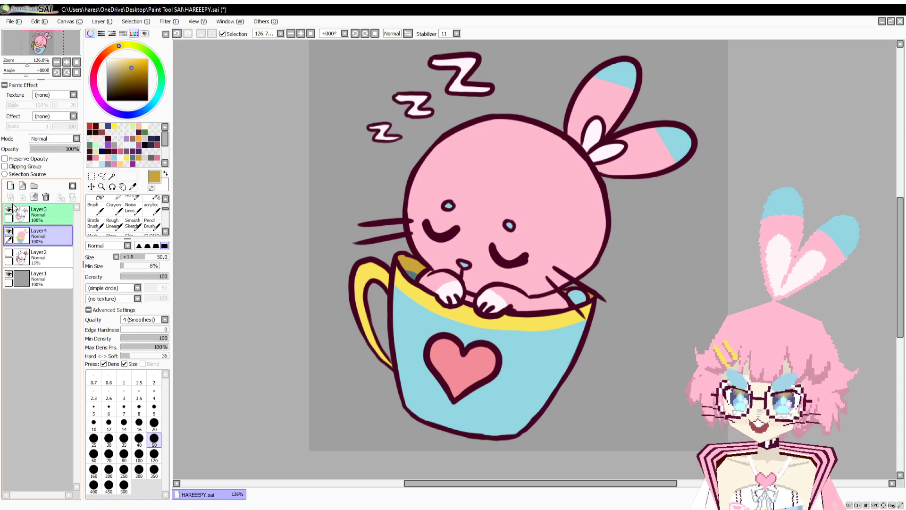
pyautogui.click(10, 185)
pyautogui.click(31, 168)
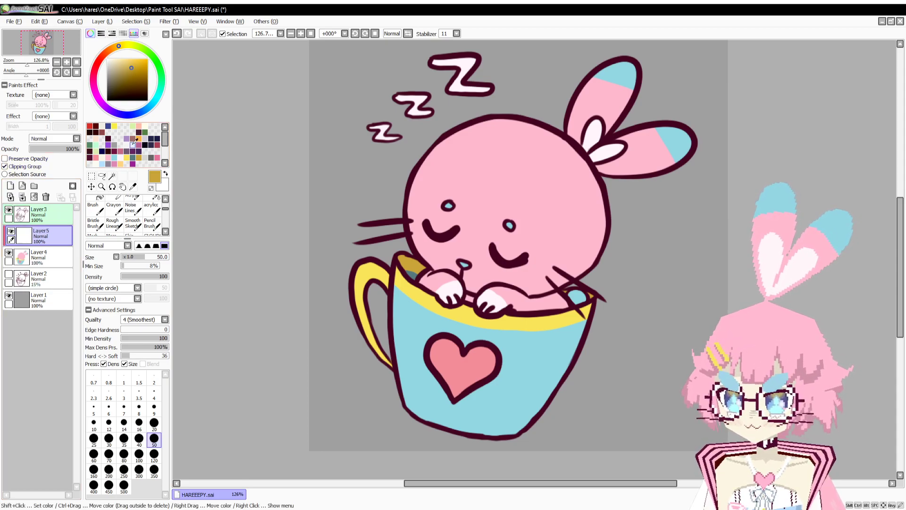
pyautogui.click(109, 144)
pyautogui.moveTo(27, 64); pyautogui.dragTo(29, 64)
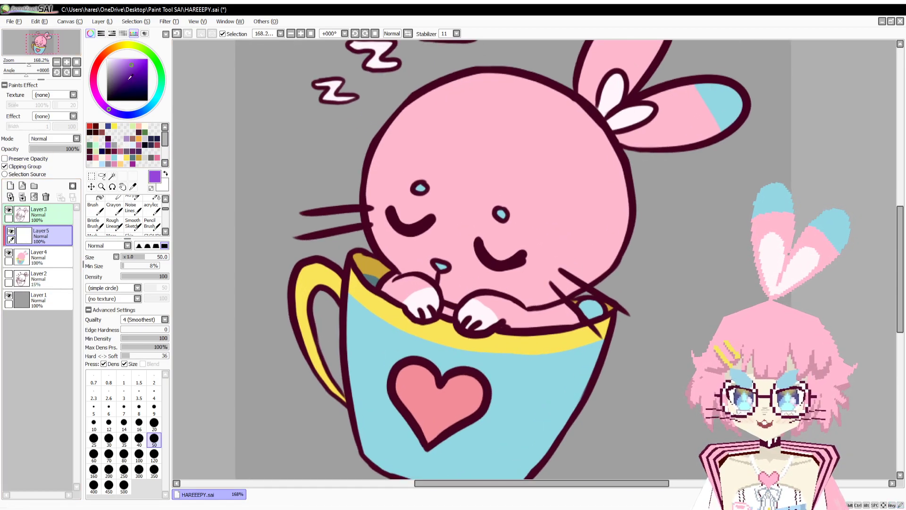
# Paint purple shading along the right edge of the bunny's head and the outer edges of both ears.
pyautogui.moveTo(584, 109); pyautogui.dragTo(619, 255)
pyautogui.moveTo(621, 188)
pyautogui.mouseDown()
pyautogui.moveTo(555, 314)
pyautogui.moveTo(612, 254)
pyautogui.moveTo(526, 306)
pyautogui.mouseUp()
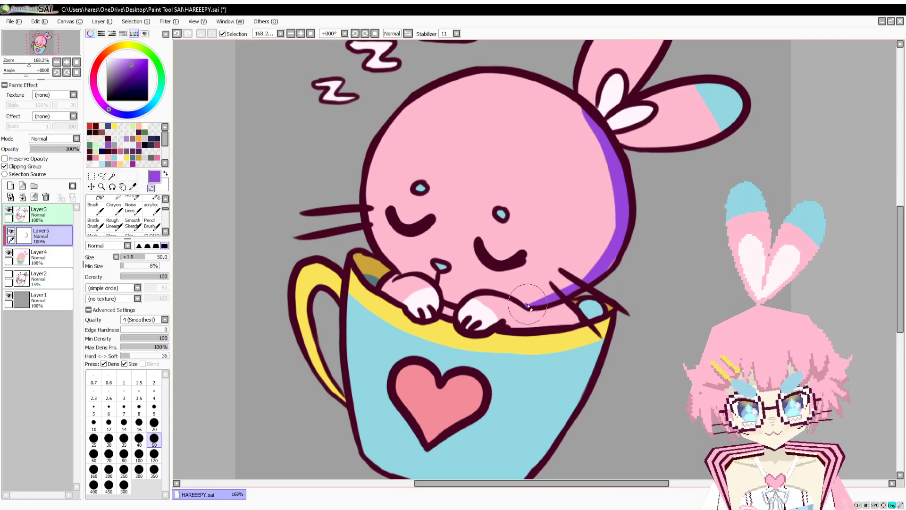
pyautogui.moveTo(661, 131)
pyautogui.mouseDown()
pyautogui.moveTo(620, 208)
pyautogui.moveTo(625, 225)
pyautogui.moveTo(706, 185)
pyautogui.mouseUp()
pyautogui.moveTo(621, 72)
pyautogui.mouseDown()
pyautogui.moveTo(618, 140)
pyautogui.moveTo(577, 177)
pyautogui.mouseUp()
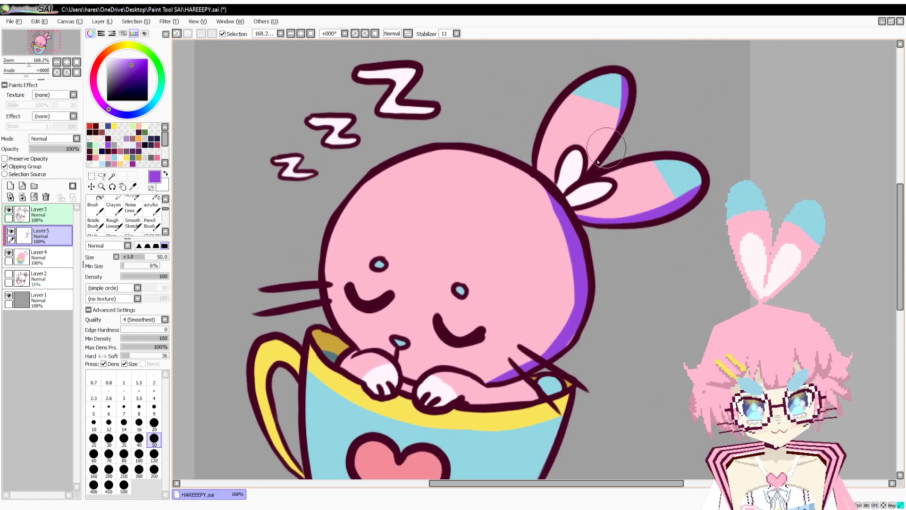
pyautogui.moveTo(626, 100); pyautogui.dragTo(582, 179)
# Paint purple shading along the undersides of both of the bunny's paws.
pyautogui.moveTo(539, 302); pyautogui.dragTo(567, 173)
pyautogui.moveTo(458, 279); pyautogui.dragTo(506, 281)
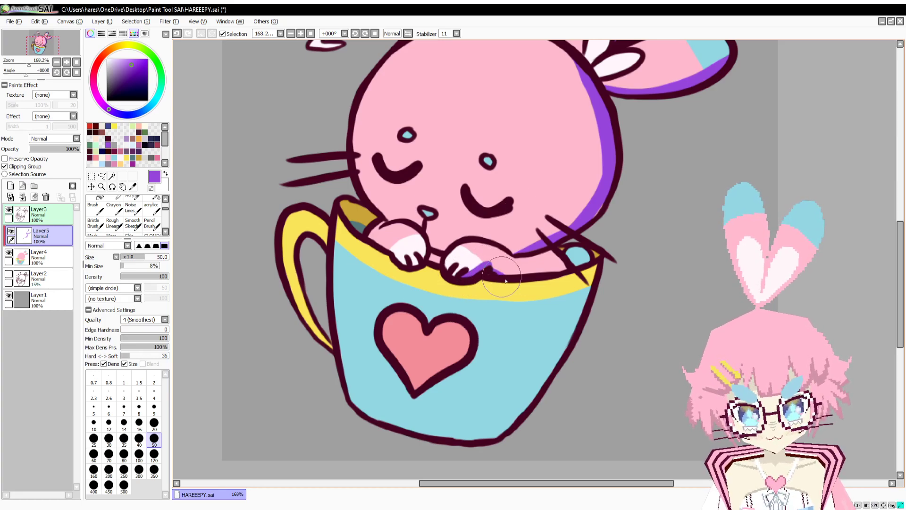
pyautogui.moveTo(421, 258); pyautogui.dragTo(367, 244)
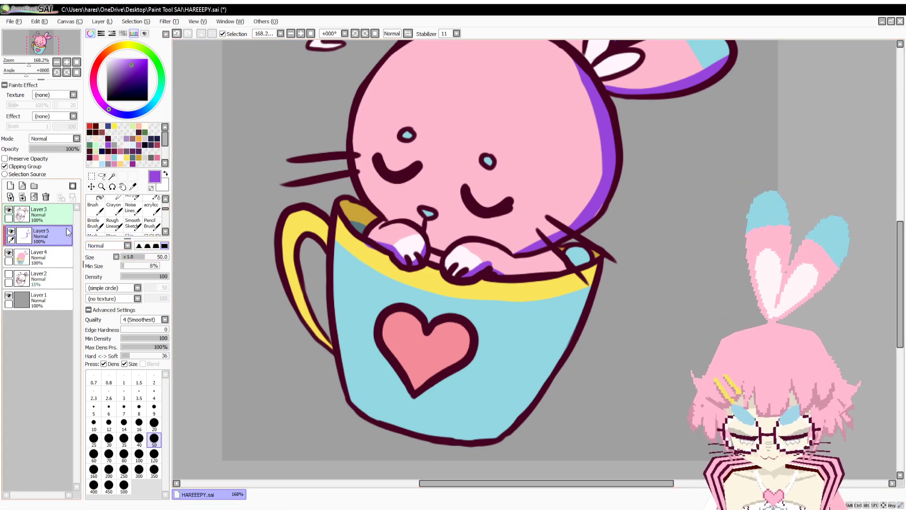
pyautogui.click(38, 215)
pyautogui.press('v')
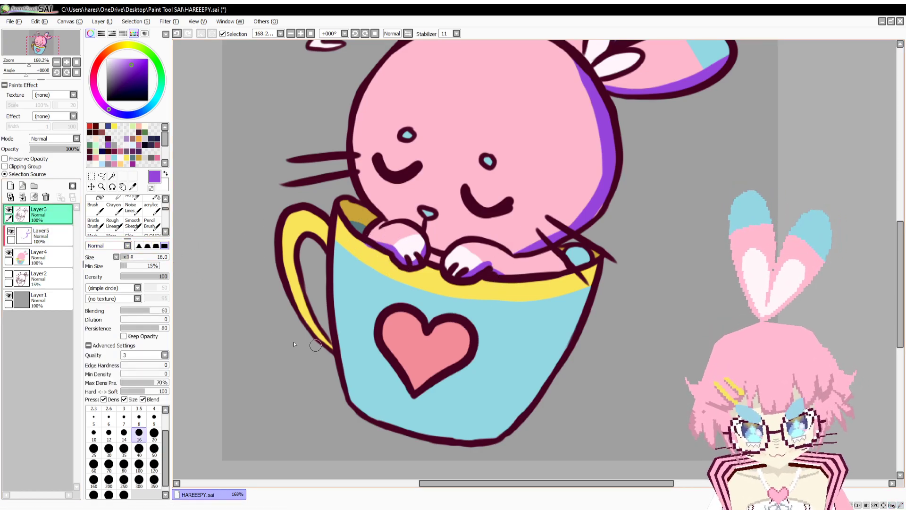
pyautogui.click(67, 242)
pyautogui.press('n')
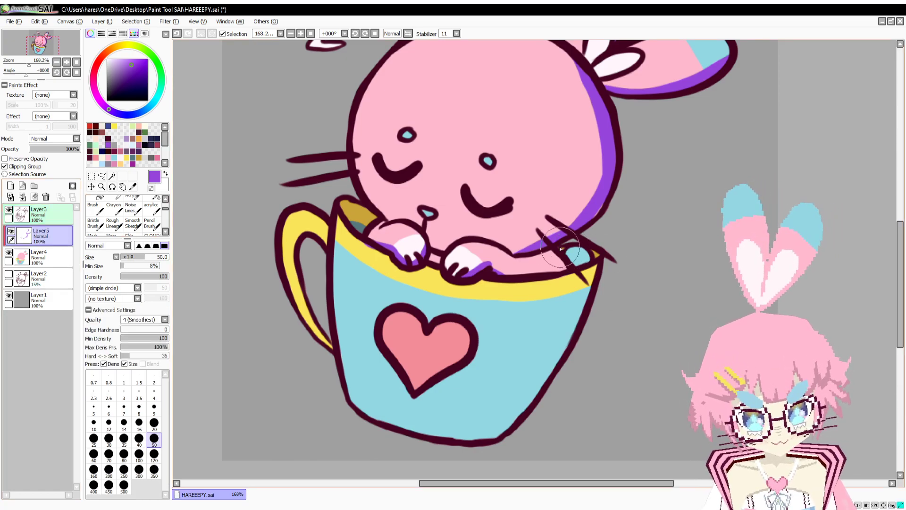
# Paint purple shading down the mug's right side and on both ends of the handle where it meets the mug.
pyautogui.moveTo(561, 246)
pyautogui.mouseDown()
pyautogui.moveTo(579, 262)
pyautogui.moveTo(506, 432)
pyautogui.moveTo(486, 438)
pyautogui.mouseUp()
pyautogui.moveTo(323, 219); pyautogui.dragTo(324, 235)
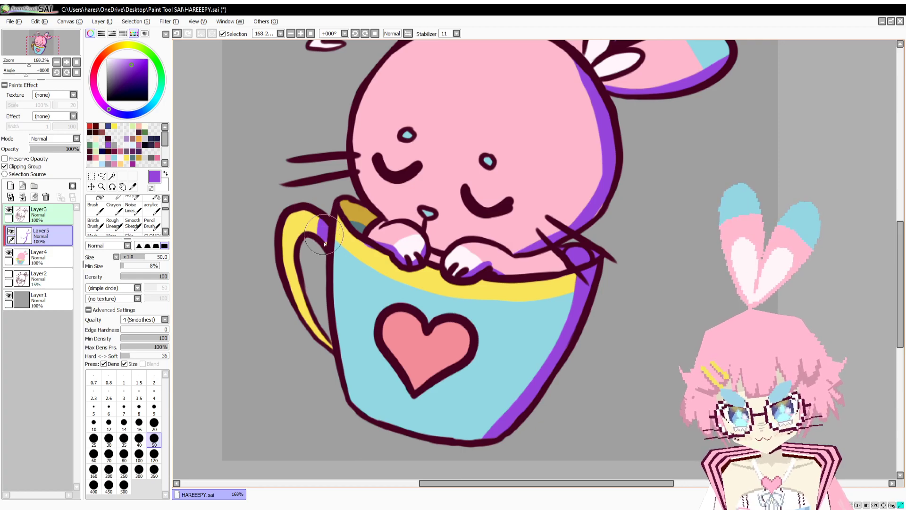
pyautogui.moveTo(375, 221); pyautogui.dragTo(362, 235)
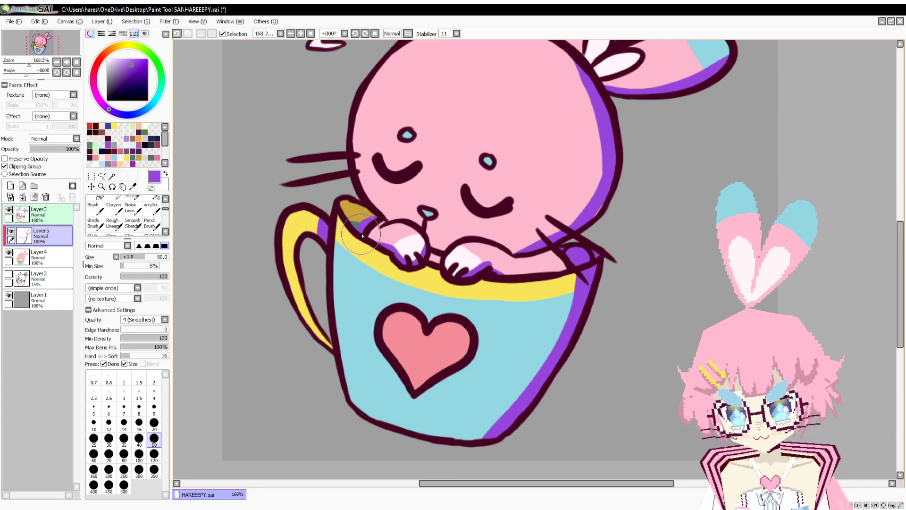
pyautogui.hotkey('ctrl', 'z')
pyautogui.hotkey('ctrl', 'z')
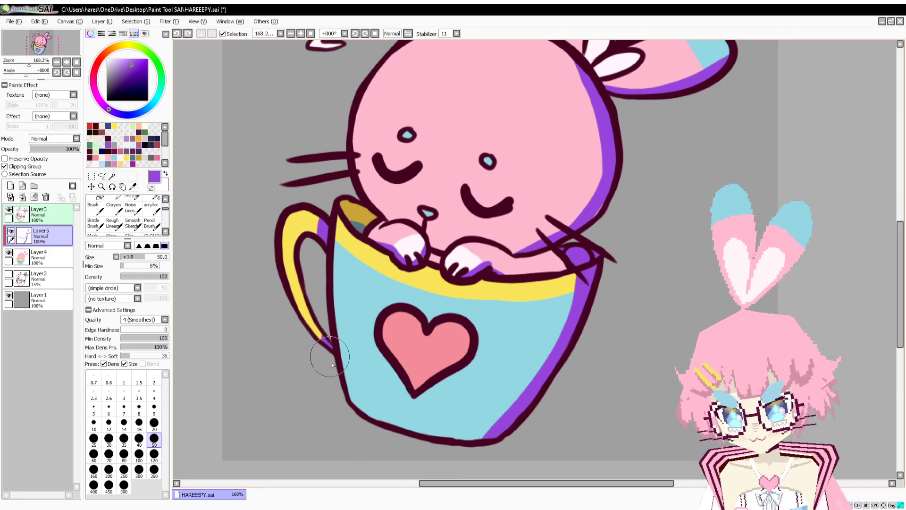
pyautogui.moveTo(326, 339); pyautogui.dragTo(333, 378)
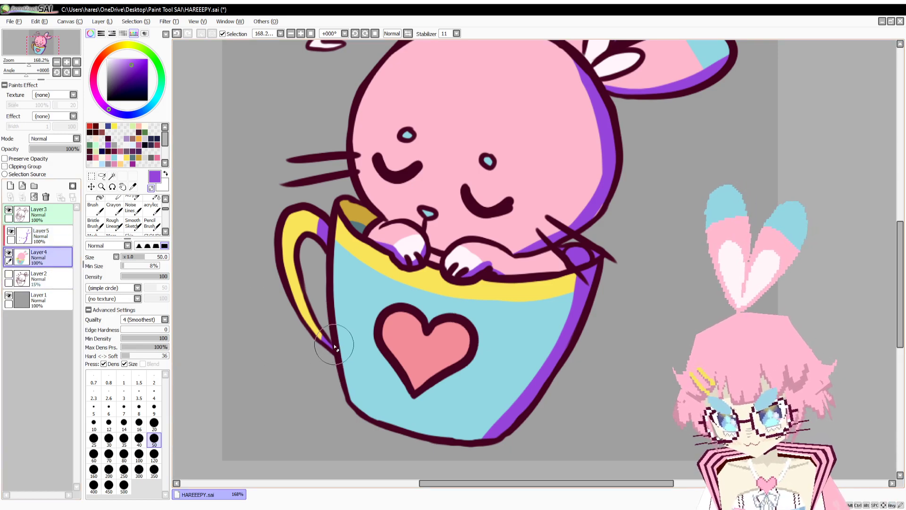
pyautogui.click(50, 269)
pyautogui.click(69, 241)
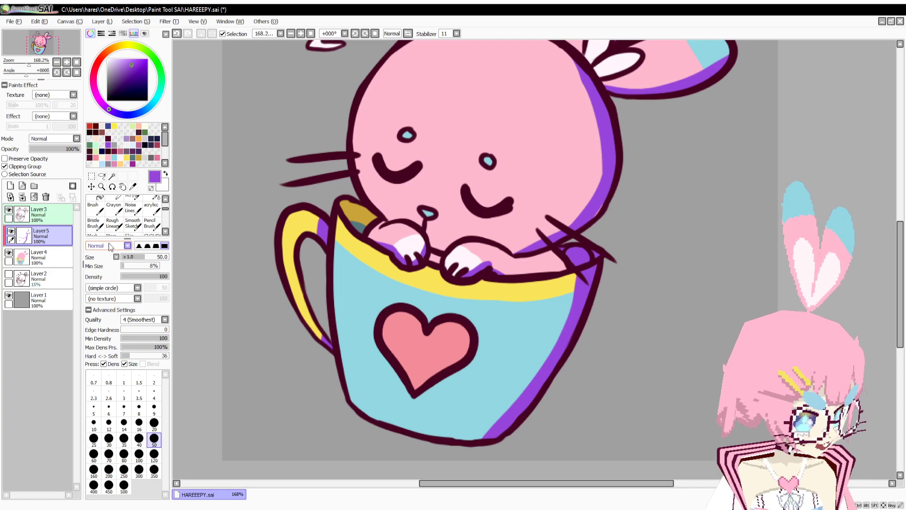
# Set the shading layer's blending mode to Multiply and its opacity to 52%.
pyautogui.press('c')
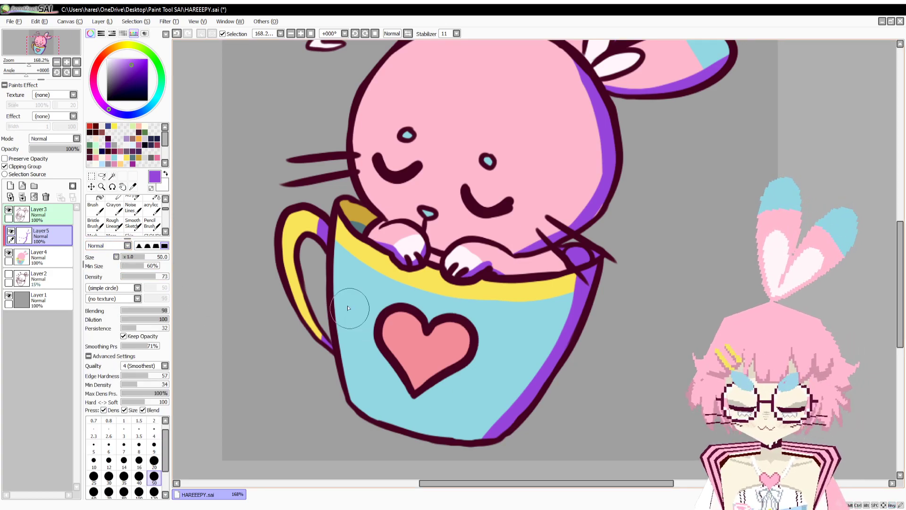
pyautogui.scroll(-1, 64, 141)
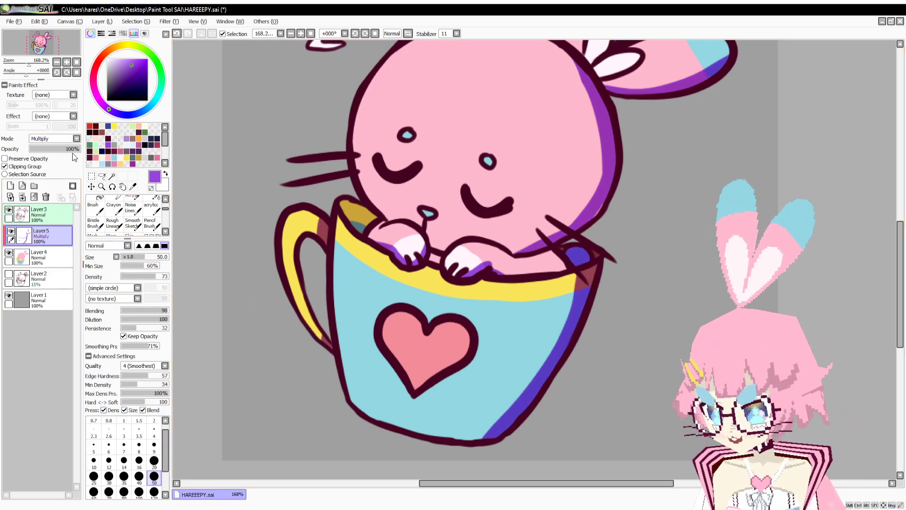
pyautogui.moveTo(73, 149); pyautogui.dragTo(56, 157)
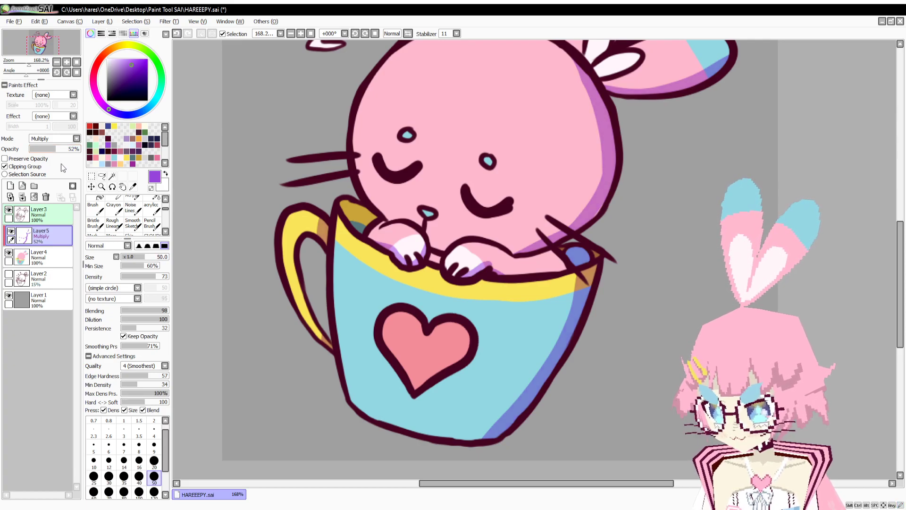
# Soften the shading on the paws, mug side and handle with the blending brush, extending it along the mug's lower edge.
pyautogui.moveTo(401, 246)
pyautogui.mouseDown()
pyautogui.moveTo(416, 259)
pyautogui.moveTo(469, 251)
pyautogui.moveTo(457, 274)
pyautogui.moveTo(490, 263)
pyautogui.moveTo(530, 274)
pyautogui.moveTo(600, 274)
pyautogui.mouseUp()
pyautogui.press('e')
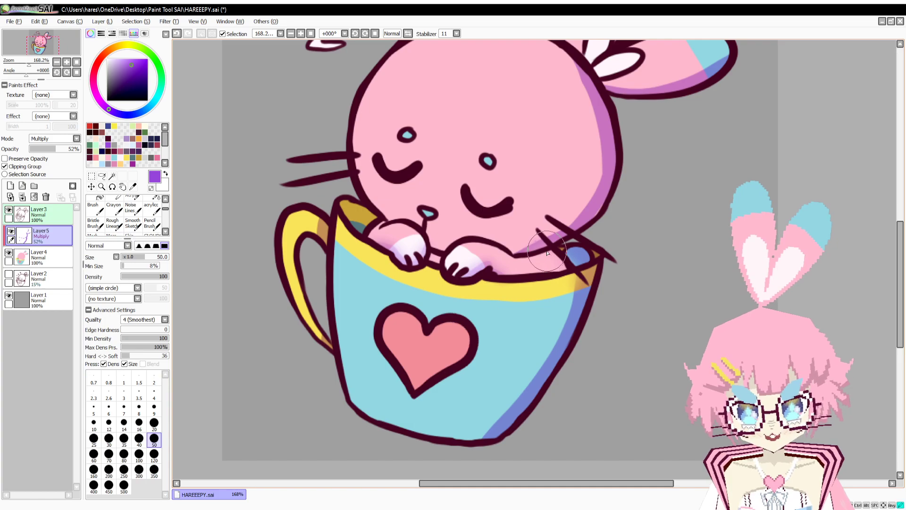
pyautogui.moveTo(571, 278)
pyautogui.mouseDown()
pyautogui.moveTo(543, 253)
pyautogui.moveTo(573, 284)
pyautogui.moveTo(574, 302)
pyautogui.moveTo(480, 431)
pyautogui.moveTo(493, 416)
pyautogui.moveTo(469, 427)
pyautogui.mouseUp()
pyautogui.press('e')
pyautogui.press('e')
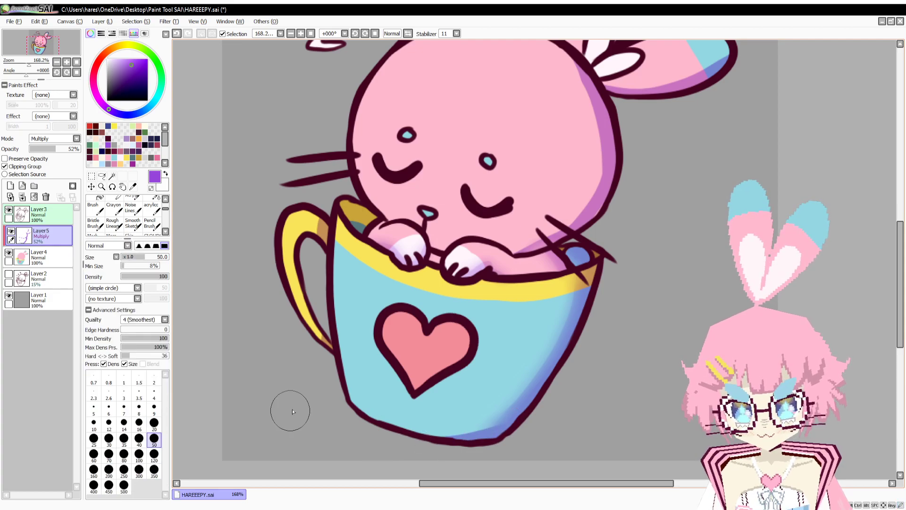
pyautogui.press('b')
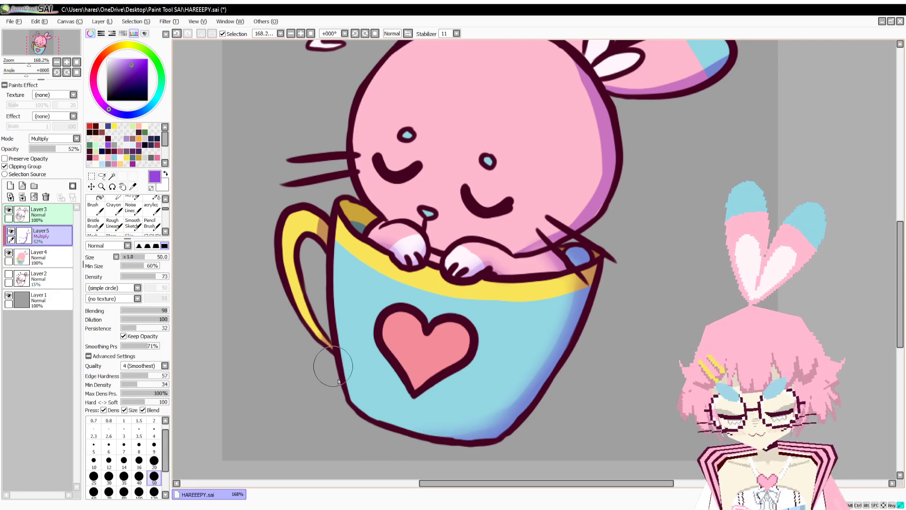
# Blend the inner edges of the purple shading on the bunny's head and ears into a soft gradient.
pyautogui.moveTo(428, 217); pyautogui.dragTo(424, 326)
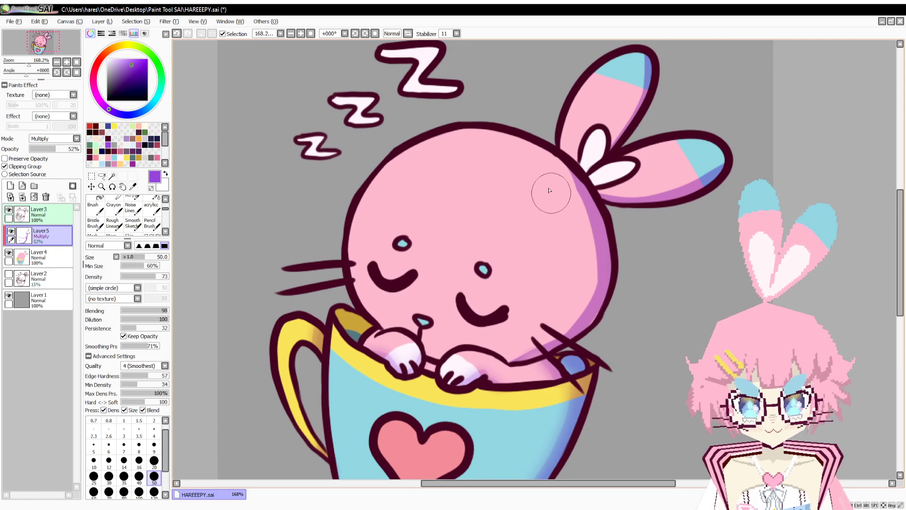
pyautogui.moveTo(558, 165)
pyautogui.mouseDown()
pyautogui.moveTo(582, 295)
pyautogui.moveTo(543, 343)
pyautogui.mouseUp()
pyautogui.press('e')
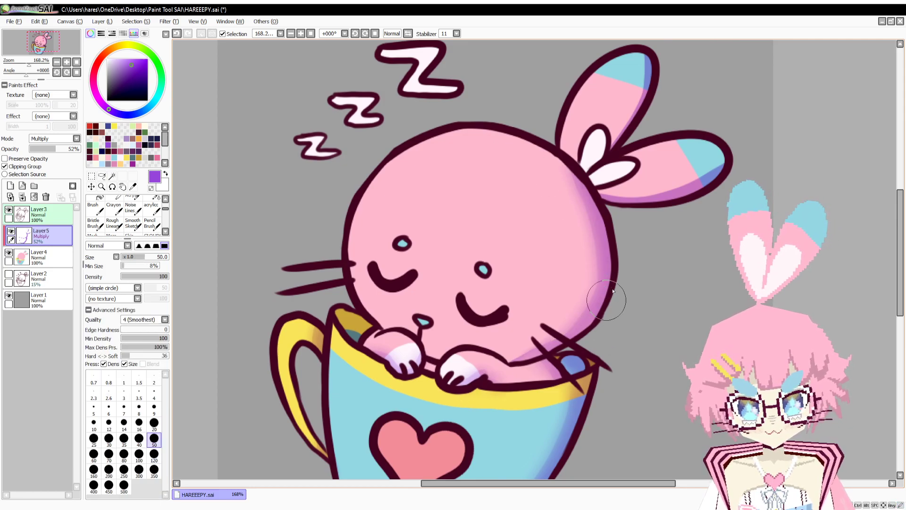
pyautogui.press('b')
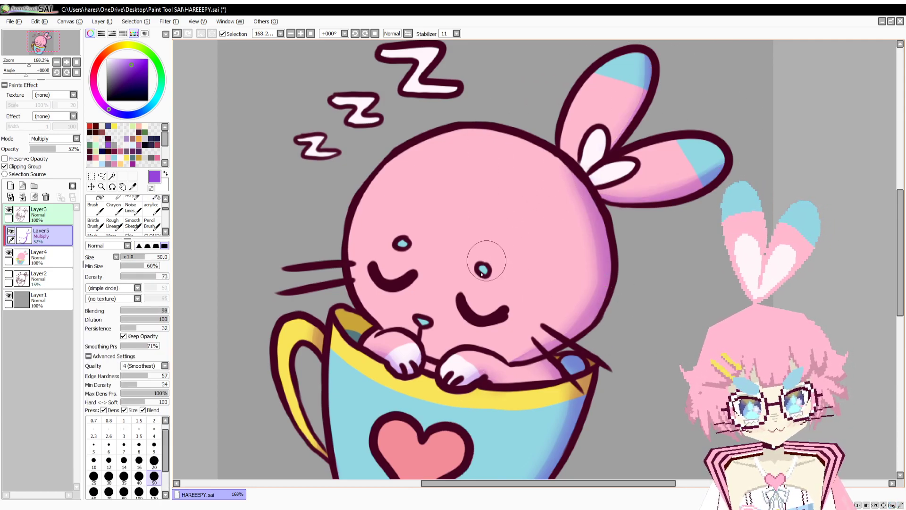
# Clean up the purple shading around the bunny's paws with the eraser and blend it softly.
pyautogui.moveTo(451, 331); pyautogui.dragTo(444, 309)
pyautogui.press('e')
pyautogui.moveTo(423, 342); pyautogui.dragTo(426, 348)
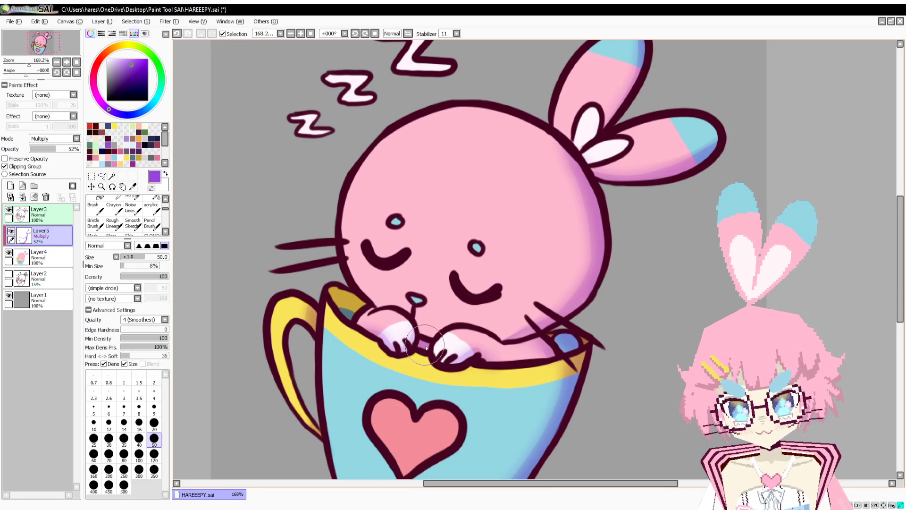
pyautogui.press('b')
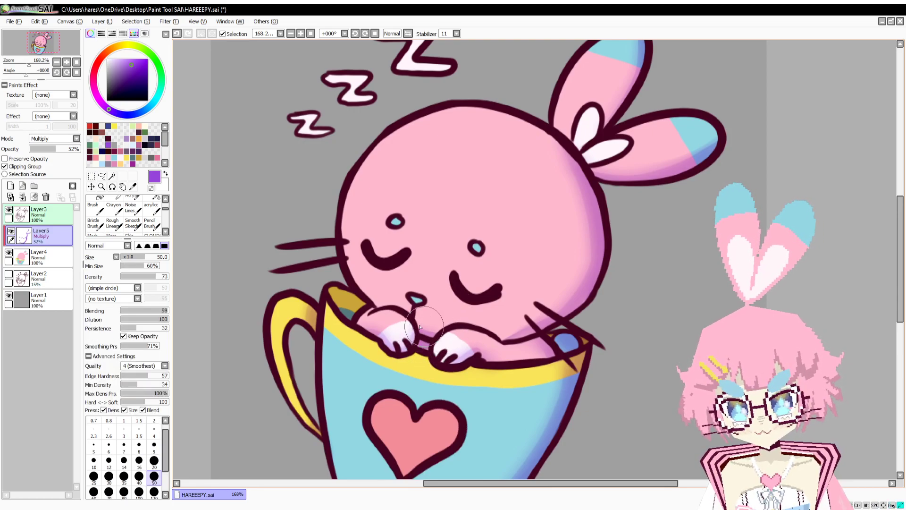
pyautogui.moveTo(439, 399); pyautogui.dragTo(425, 341)
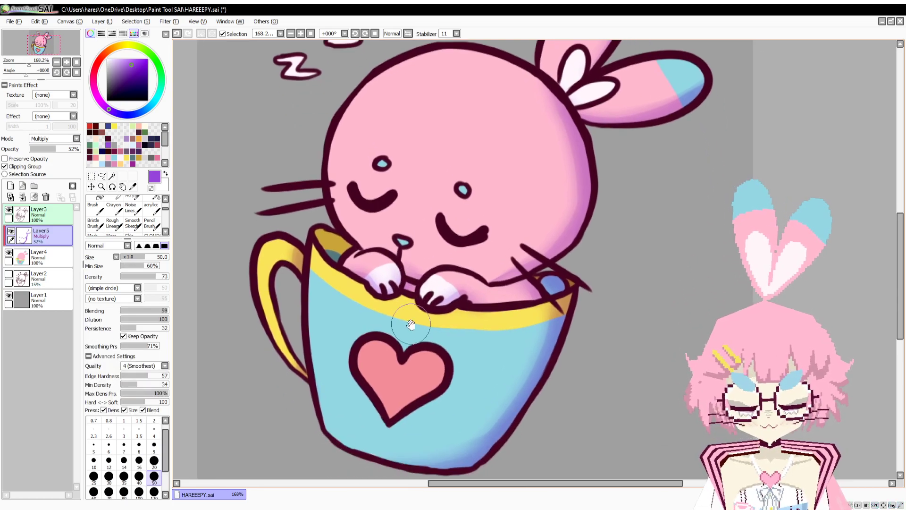
# Add a new clipped layer above the shading, set to Multiply at 69% opacity, for size 350 airbrush shading.
pyautogui.click(11, 185)
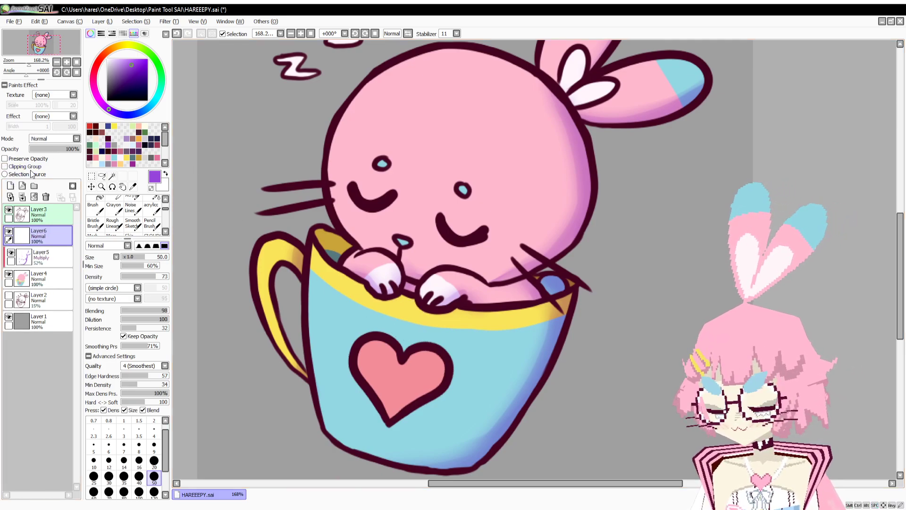
pyautogui.click(20, 166)
pyautogui.press('v')
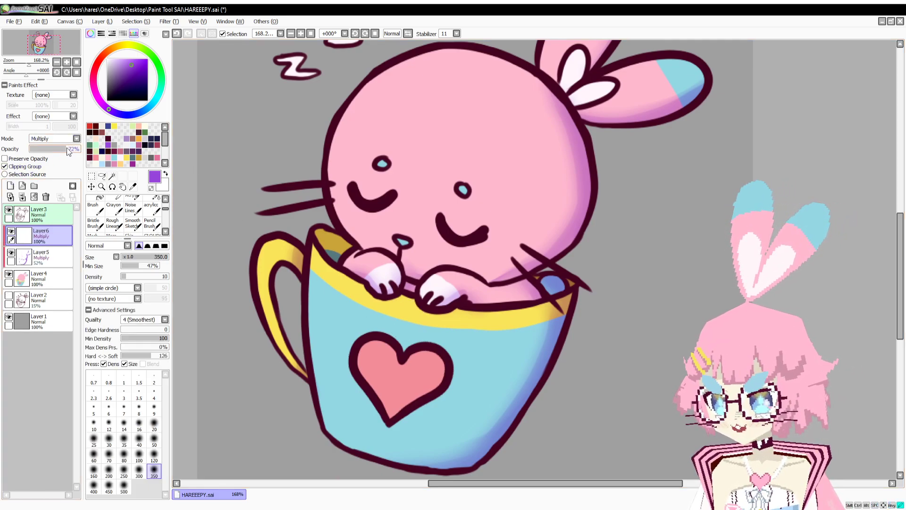
pyautogui.moveTo(60, 148); pyautogui.dragTo(64, 149)
# Airbrush soft purple shading around the outer parts of the bunny and mug, and set the layer's opacity to 76%.
pyautogui.moveTo(444, 458)
pyautogui.mouseDown()
pyautogui.moveTo(232, 248)
pyautogui.moveTo(313, 33)
pyautogui.mouseUp()
pyautogui.moveTo(506, 75); pyautogui.dragTo(459, 166)
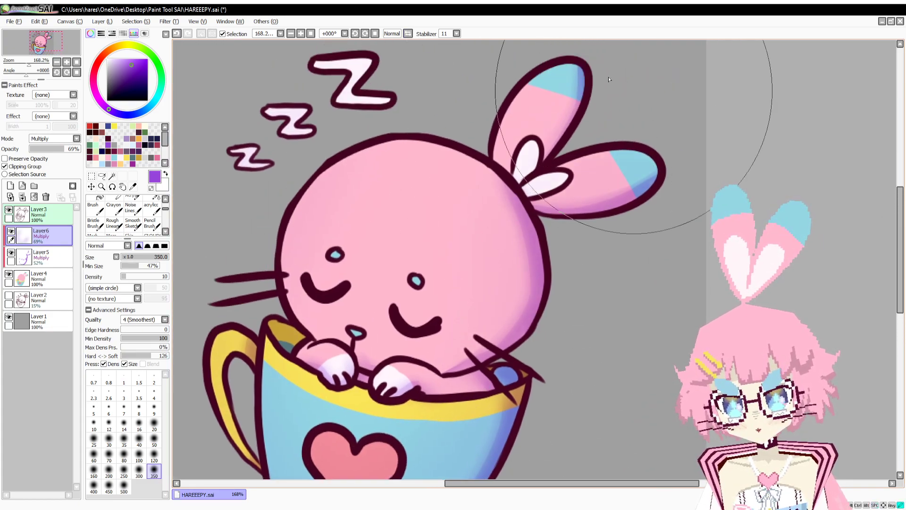
pyautogui.moveTo(330, 353); pyautogui.dragTo(333, 238)
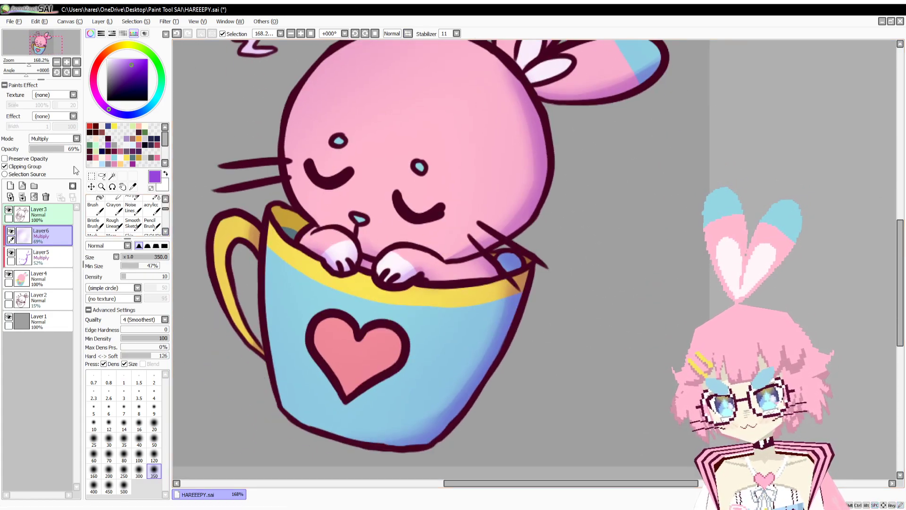
pyautogui.click(68, 149)
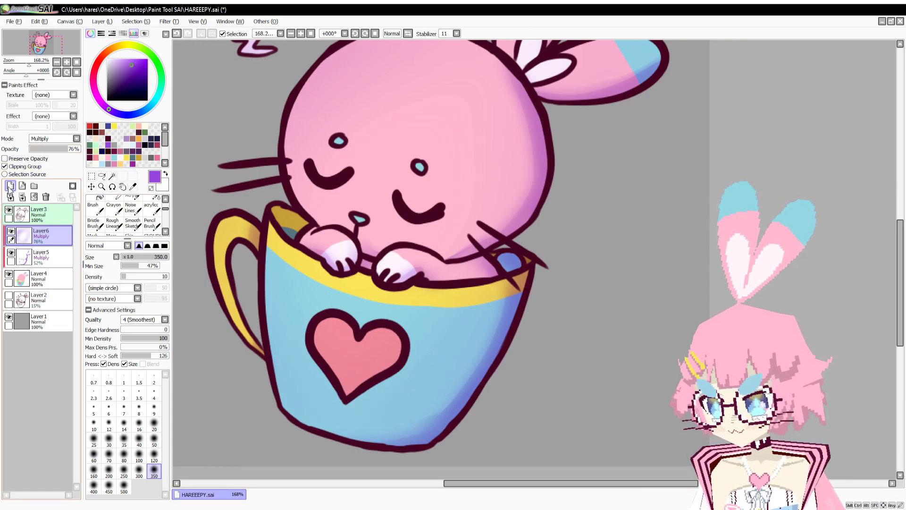
# Add another clipped layer in Luminosity mode and choose a near-white color for highlights.
pyautogui.click(10, 186)
pyautogui.click(23, 166)
pyautogui.click(120, 157)
pyautogui.press('n')
pyautogui.click(67, 142)
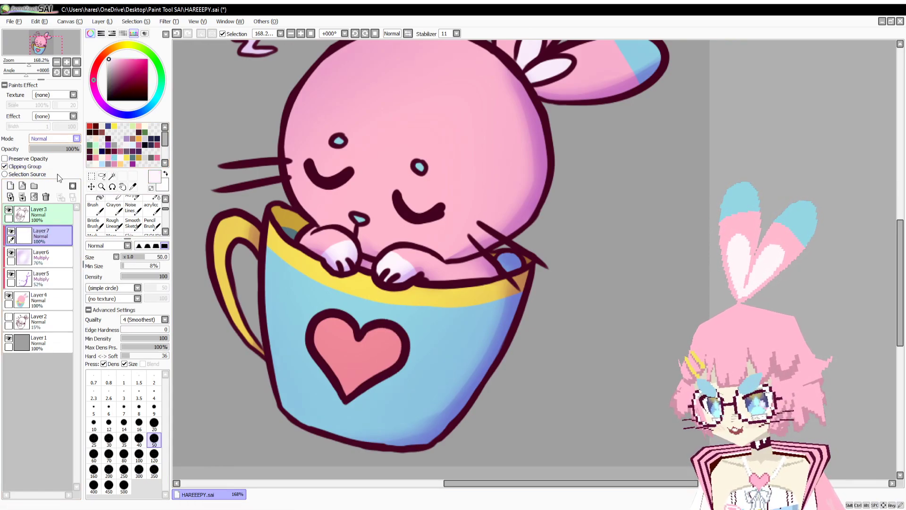
pyautogui.click(58, 176)
# Paint and softly blend pale highlights around the paws and mug rim, and set the Luminosity layer's opacity to 70%.
pyautogui.moveTo(410, 290); pyautogui.dragTo(407, 296)
pyautogui.press('b')
pyautogui.moveTo(365, 269)
pyautogui.mouseDown()
pyautogui.moveTo(363, 260)
pyautogui.moveTo(340, 255)
pyautogui.mouseUp()
pyautogui.moveTo(32, 63); pyautogui.dragTo(29, 62)
pyautogui.moveTo(525, 126)
pyautogui.mouseDown()
pyautogui.moveTo(535, 141)
pyautogui.moveTo(482, 176)
pyautogui.mouseUp()
pyautogui.press('c')
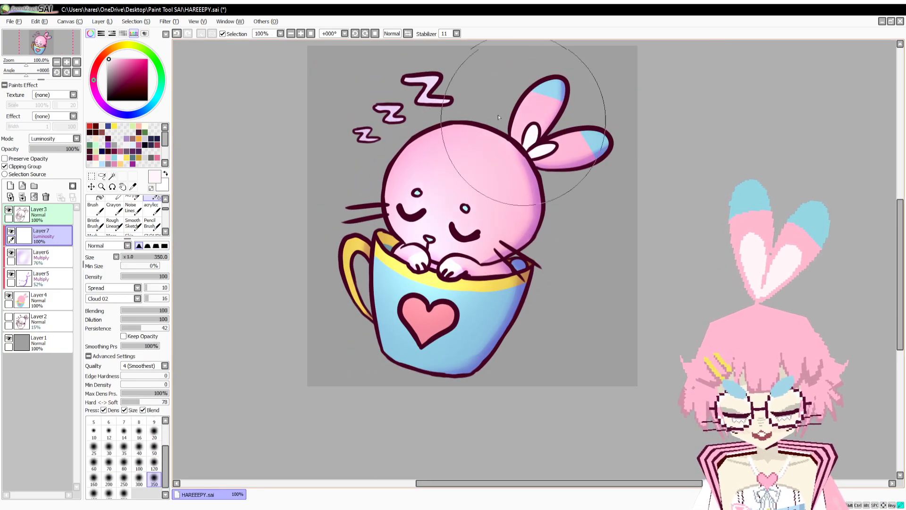
pyautogui.moveTo(78, 149); pyautogui.dragTo(67, 158)
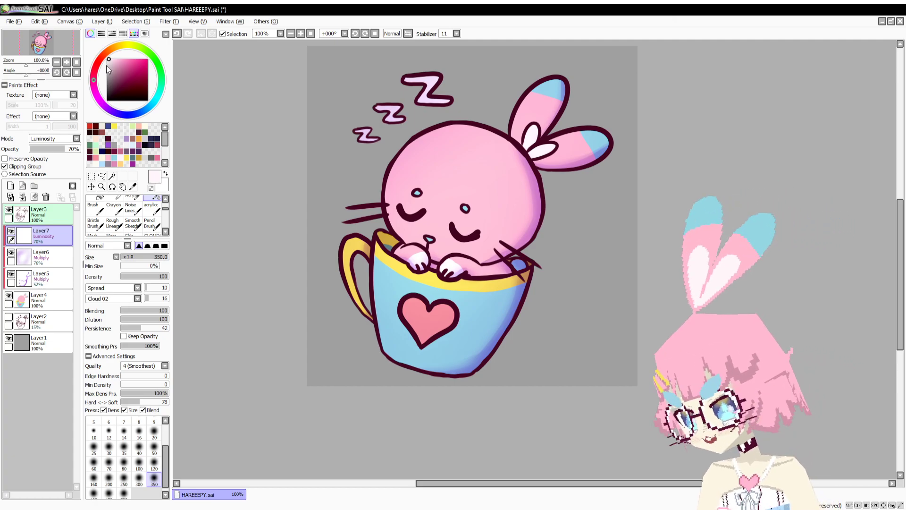
# Add a second clipped Luminosity layer at 100% opacity and ready the size 50 hard brush for crisp highlights.
pyautogui.click(10, 185)
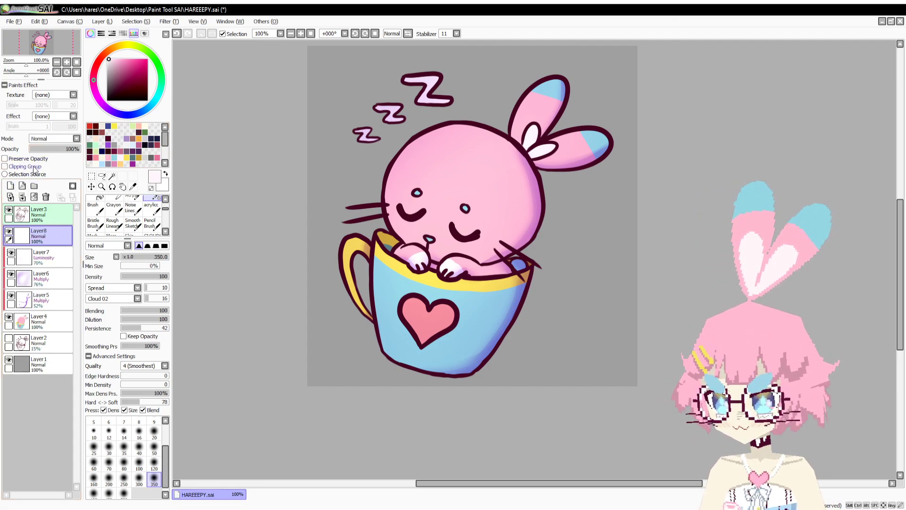
pyautogui.click(29, 166)
pyautogui.click(56, 190)
pyautogui.press('n')
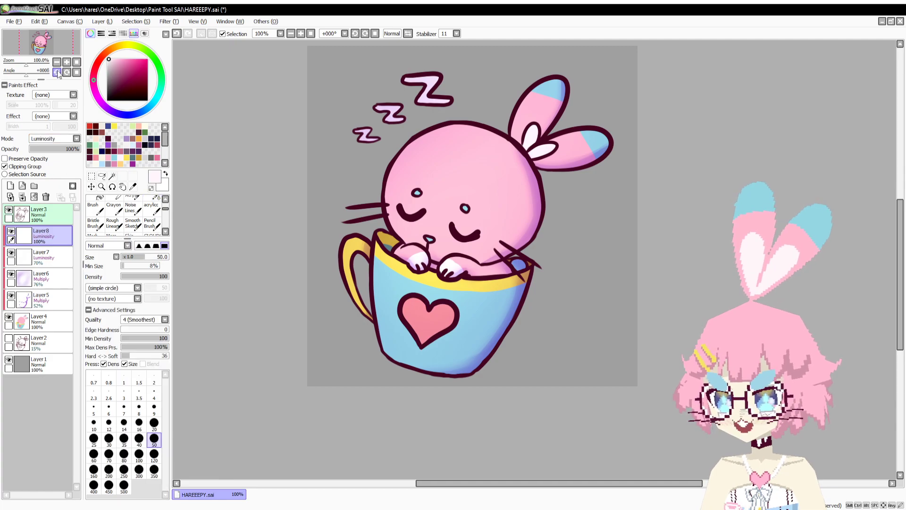
# Paint a thin near-white highlight along the upper-left inner edge of the bunny's head.
pyautogui.moveTo(26, 63); pyautogui.dragTo(30, 62)
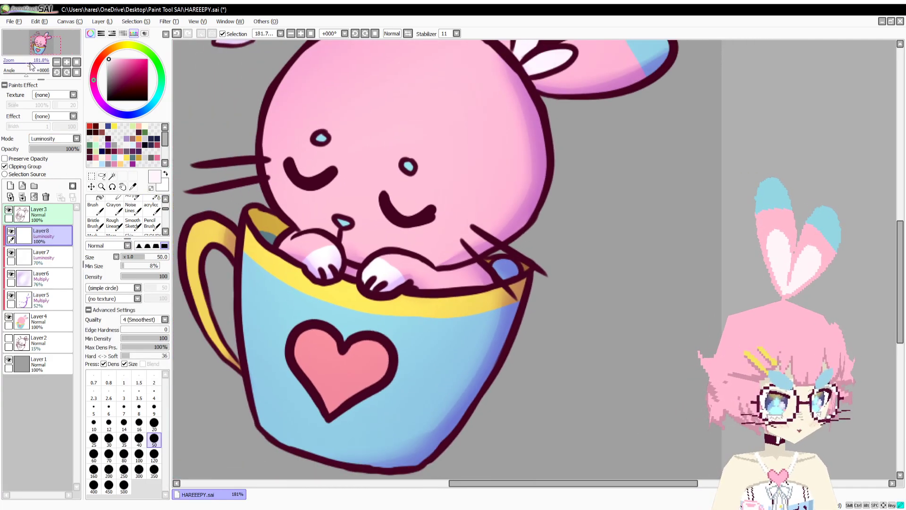
pyautogui.moveTo(556, 277); pyautogui.dragTo(379, 330)
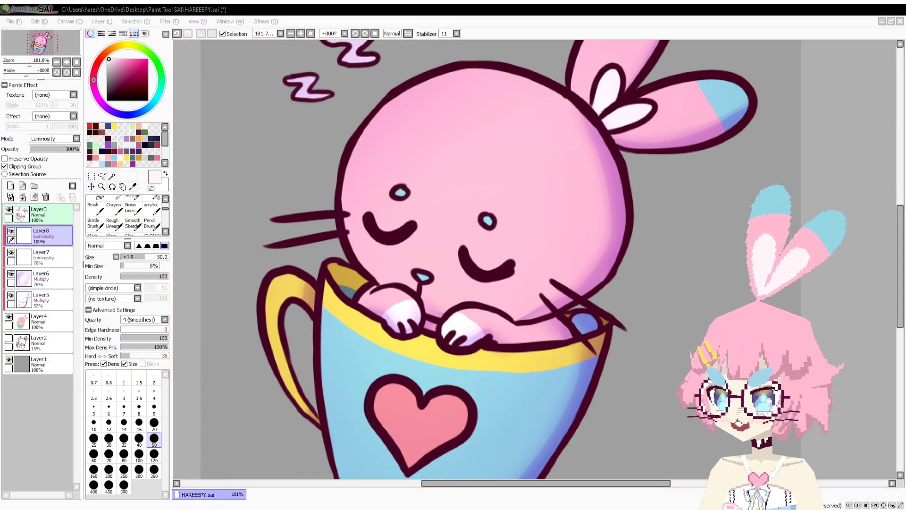
pyautogui.moveTo(382, 226); pyautogui.dragTo(378, 271)
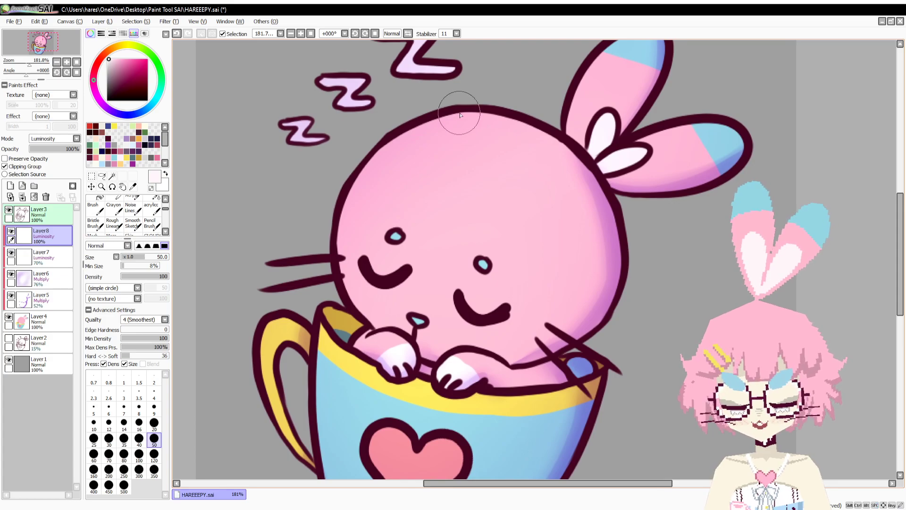
pyautogui.moveTo(472, 109); pyautogui.dragTo(355, 189)
pyautogui.hotkey('ctrl', 'z')
pyautogui.moveTo(468, 109)
pyautogui.mouseDown()
pyautogui.moveTo(349, 192)
pyautogui.moveTo(341, 225)
pyautogui.mouseUp()
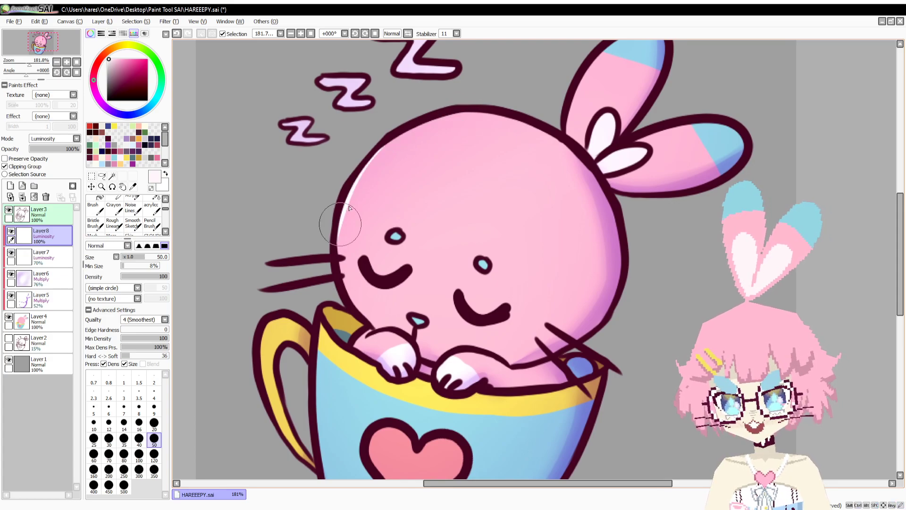
pyautogui.hotkey('ctrl', 'z')
pyautogui.moveTo(475, 110)
pyautogui.mouseDown()
pyautogui.moveTo(453, 114)
pyautogui.moveTo(341, 280)
pyautogui.mouseUp()
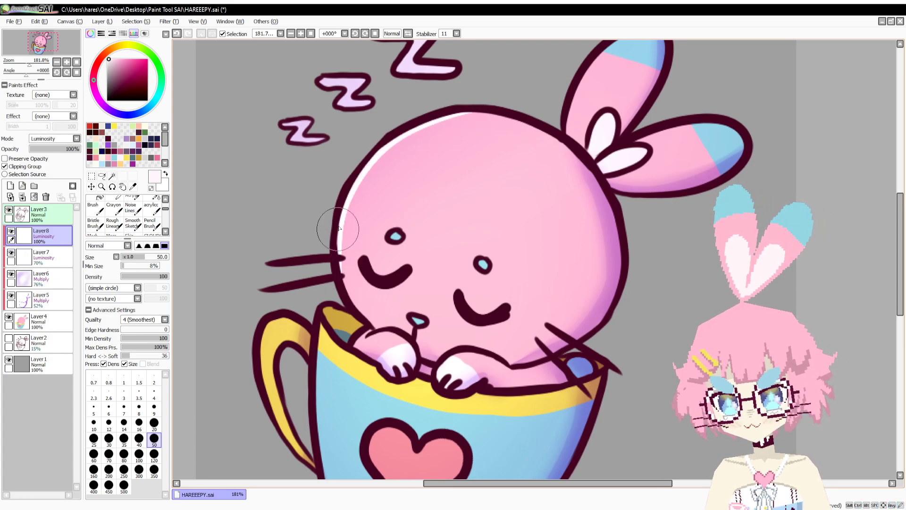
# Paint thin near-white highlights on the paws, the handle's outer edge, and the mug's rim and left side.
pyautogui.moveTo(462, 344); pyautogui.dragTo(477, 218)
pyautogui.moveTo(385, 203); pyautogui.dragTo(370, 218)
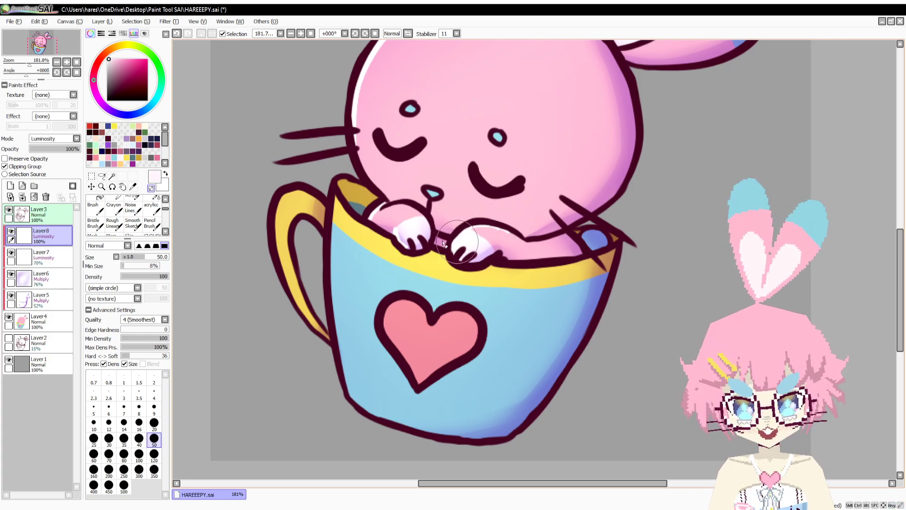
pyautogui.moveTo(276, 225); pyautogui.dragTo(287, 279)
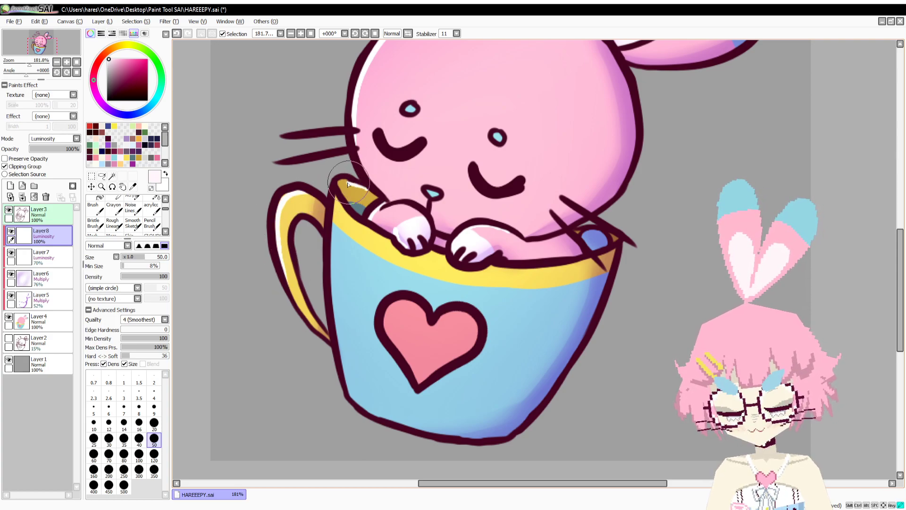
pyautogui.hotkey('ctrl', 'z')
pyautogui.moveTo(339, 183); pyautogui.dragTo(334, 186)
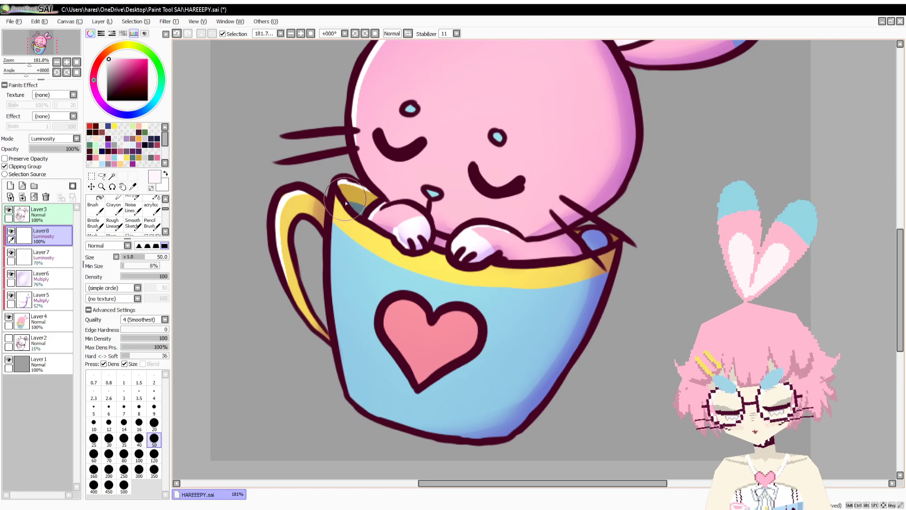
pyautogui.moveTo(332, 217)
pyautogui.mouseDown()
pyautogui.moveTo(354, 248)
pyautogui.moveTo(328, 188)
pyautogui.moveTo(335, 174)
pyautogui.moveTo(325, 229)
pyautogui.moveTo(333, 173)
pyautogui.moveTo(326, 276)
pyautogui.moveTo(325, 249)
pyautogui.moveTo(335, 297)
pyautogui.mouseUp()
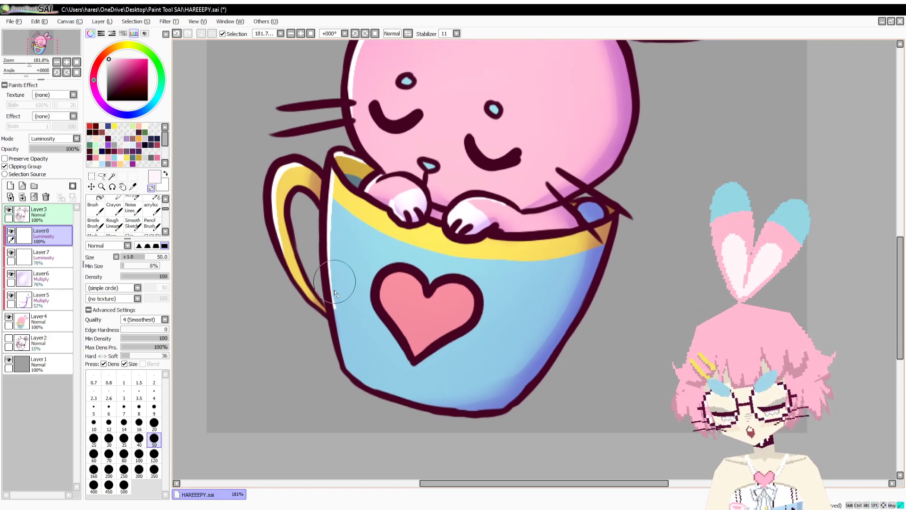
# Paint thin near-white highlights along the upper edges of both ears.
pyautogui.moveTo(500, 227)
pyautogui.mouseDown()
pyautogui.moveTo(475, 324)
pyautogui.moveTo(379, 453)
pyautogui.mouseUp()
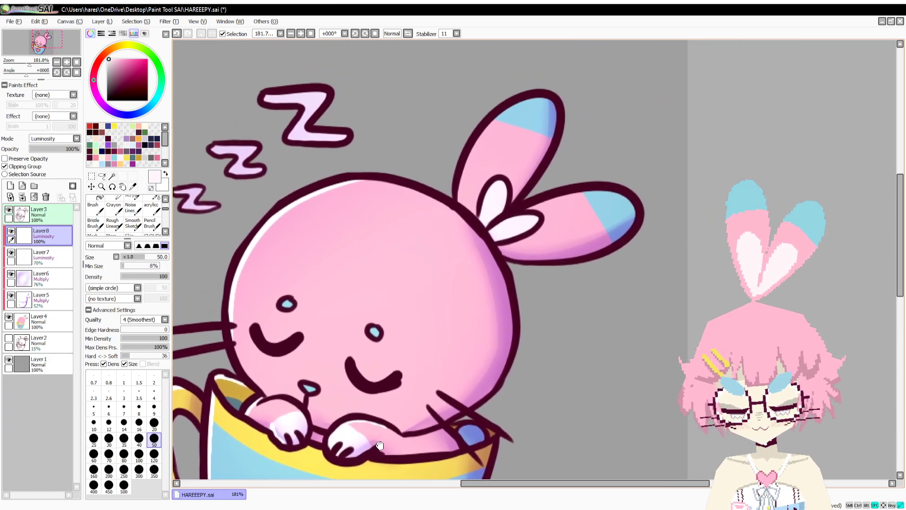
pyautogui.hotkey('ctrl', 'z')
pyautogui.moveTo(463, 195)
pyautogui.mouseDown()
pyautogui.moveTo(530, 101)
pyautogui.moveTo(520, 103)
pyautogui.mouseUp()
pyautogui.hotkey('ctrl', 'z')
pyautogui.hotkey('ctrl', 'y')
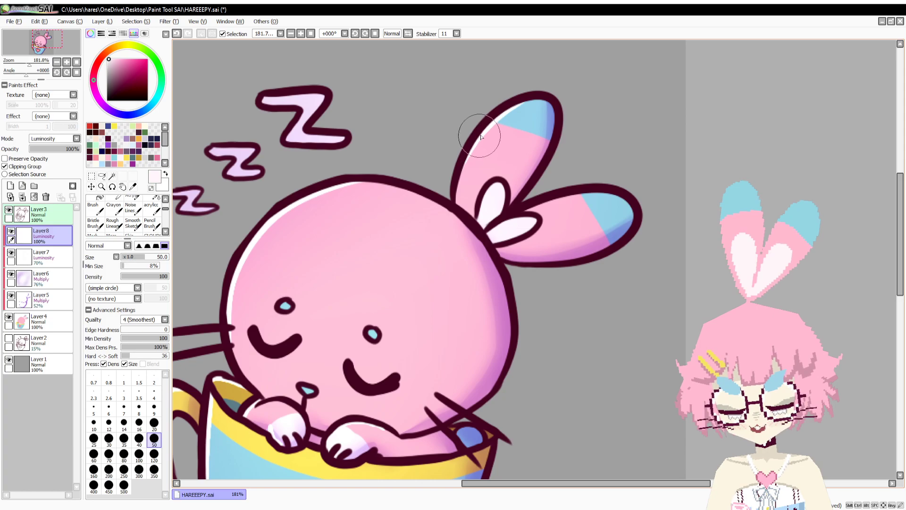
pyautogui.moveTo(626, 201); pyautogui.dragTo(538, 211)
pyautogui.hotkey('ctrl', 'z')
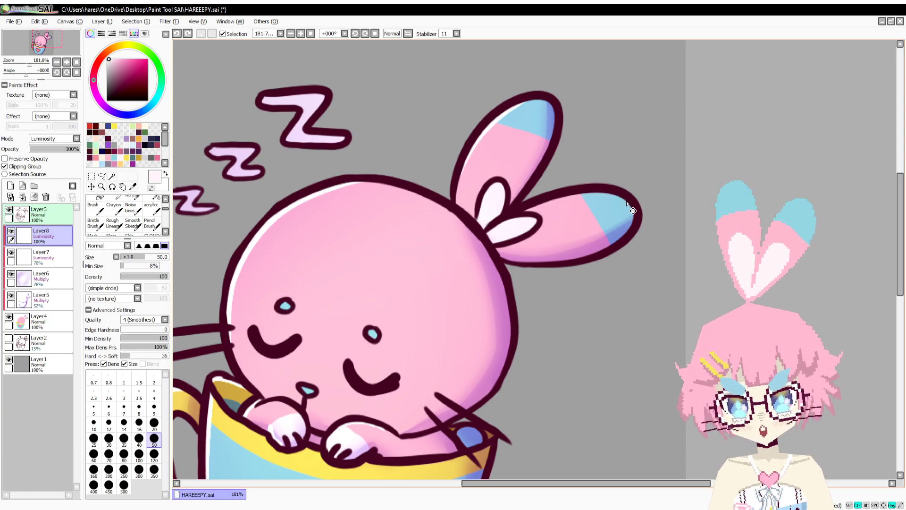
pyautogui.hotkey('ctrl', 'y')
pyautogui.hotkey('ctrl', 'z')
pyautogui.moveTo(543, 266); pyautogui.dragTo(580, 184)
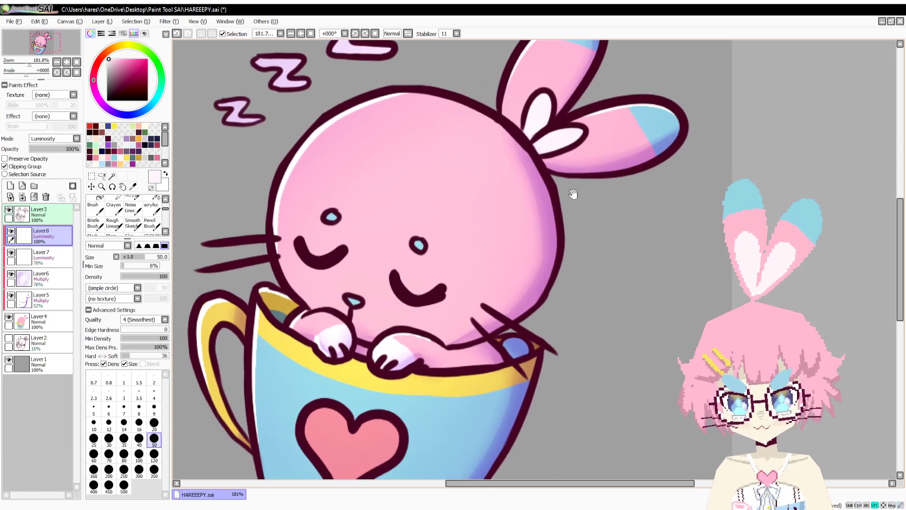
# Add a new layer above the line art and clip it to the line art layer.
pyautogui.moveTo(537, 249); pyautogui.dragTo(547, 236)
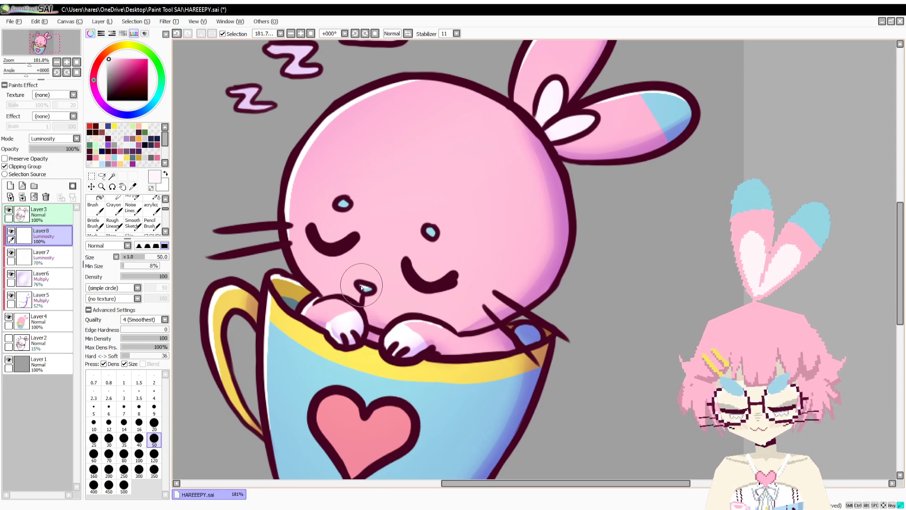
pyautogui.moveTo(437, 257); pyautogui.dragTo(443, 236)
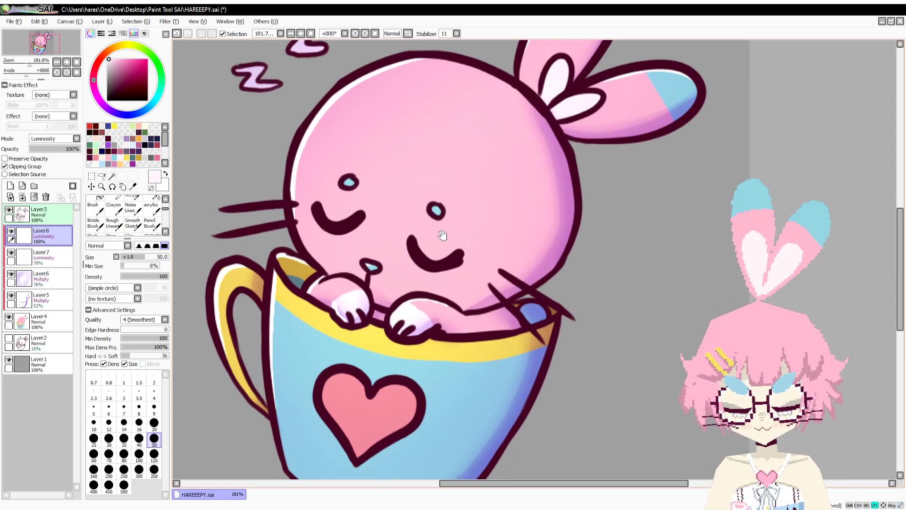
pyautogui.moveTo(521, 310); pyautogui.dragTo(574, 276)
pyautogui.moveTo(29, 65); pyautogui.dragTo(26, 65)
pyautogui.moveTo(207, 136); pyautogui.dragTo(211, 165)
pyautogui.moveTo(26, 63); pyautogui.dragTo(27, 63)
pyautogui.click(38, 214)
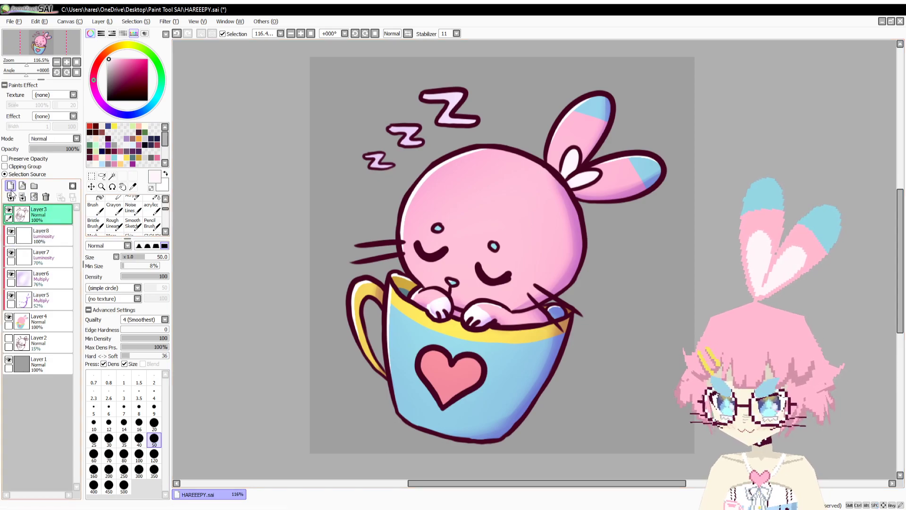
pyautogui.click(11, 186)
pyautogui.click(30, 166)
# Sample the bunny's outline color, adjust it to a dark purple, and paint it over the line art at size 350.
pyautogui.press('i')
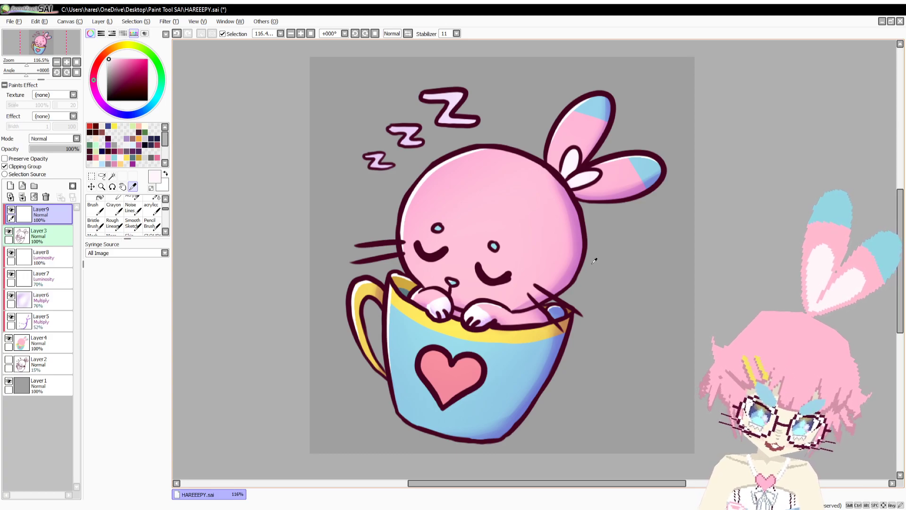
pyautogui.click(576, 266)
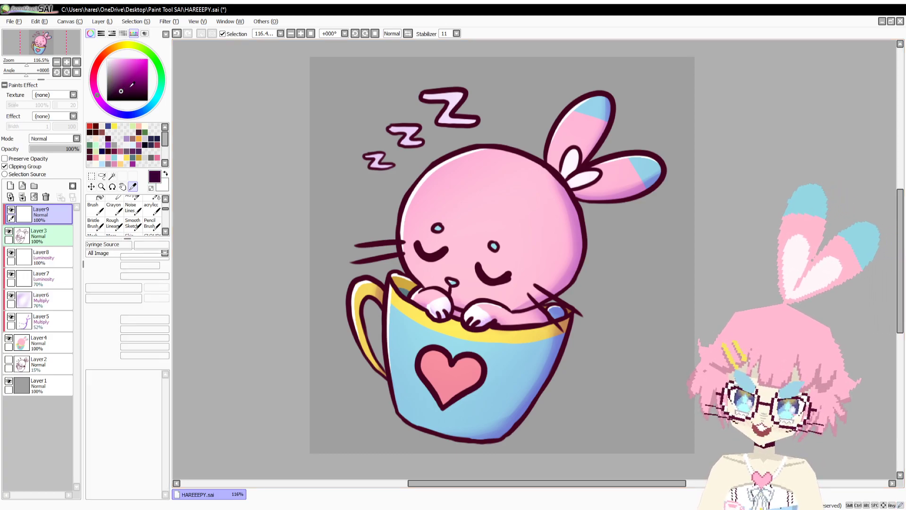
pyautogui.click(154, 470)
pyautogui.moveTo(388, 297)
pyautogui.mouseDown()
pyautogui.moveTo(364, 389)
pyautogui.moveTo(422, 356)
pyautogui.moveTo(220, 328)
pyautogui.mouseUp()
pyautogui.moveTo(98, 97); pyautogui.dragTo(96, 91)
pyautogui.click(118, 94)
pyautogui.moveTo(373, 137)
pyautogui.mouseDown()
pyautogui.moveTo(520, 272)
pyautogui.moveTo(500, 380)
pyautogui.moveTo(437, 169)
pyautogui.mouseUp()
pyautogui.click(119, 94)
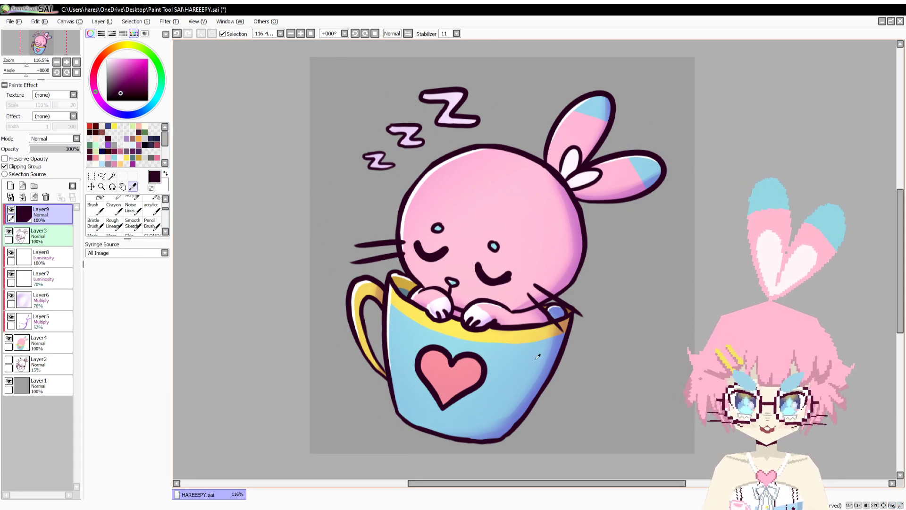
# Choose a dark navy blue based on the mug's color and paint it over the mug's and handle's outlines.
pyautogui.keyDown('alt'); pyautogui.click(508, 358); pyautogui.keyUp('alt')
pyautogui.click(124, 89)
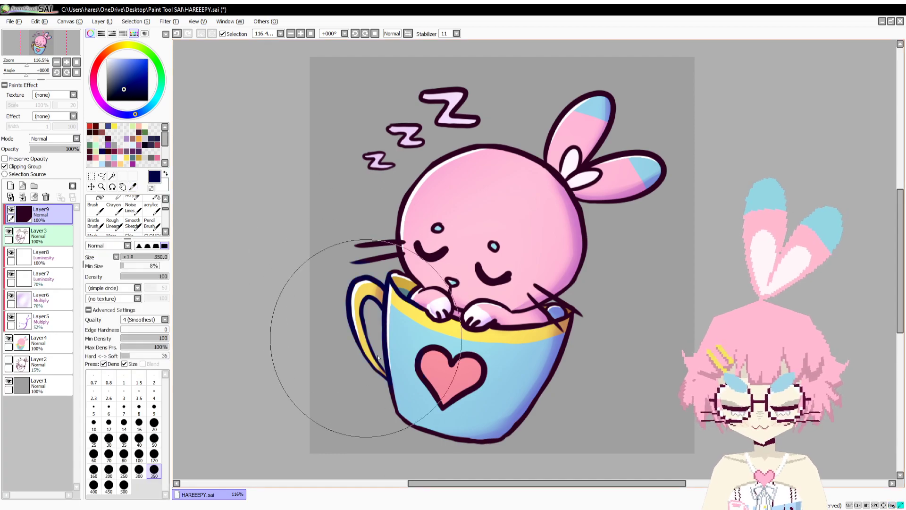
pyautogui.moveTo(542, 415); pyautogui.dragTo(410, 402)
# Blend the navy and dark purple outline colors into a soft transition with the size 350 Cloud 02 brush.
pyautogui.press('c')
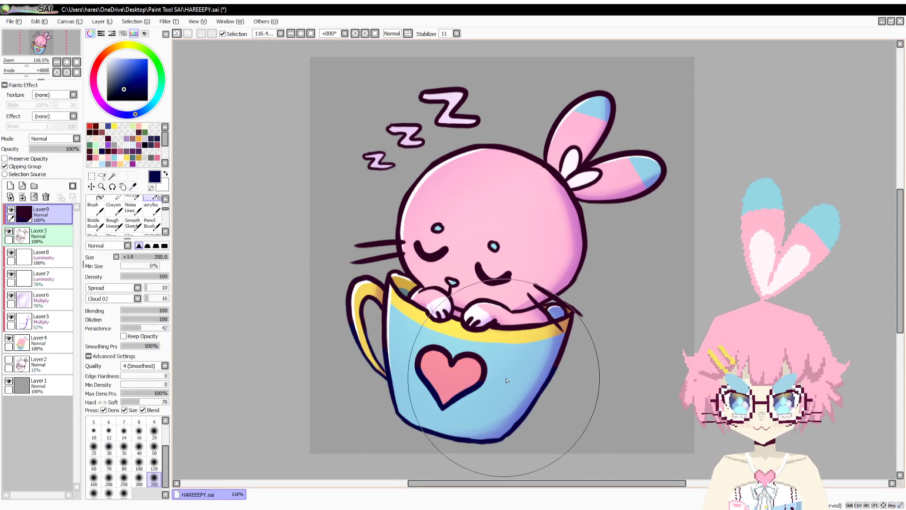
pyautogui.press('b')
pyautogui.press('c')
pyautogui.moveTo(437, 339)
pyautogui.mouseDown()
pyautogui.moveTo(562, 343)
pyautogui.moveTo(319, 259)
pyautogui.mouseUp()
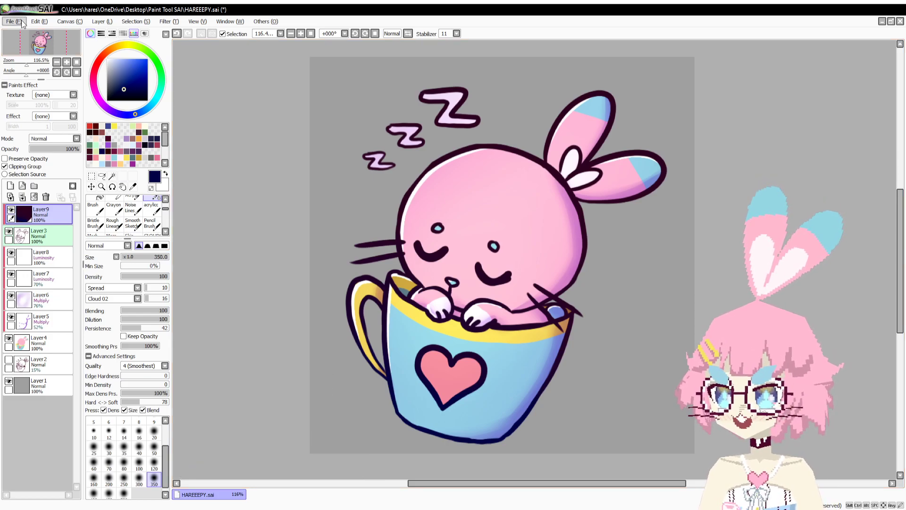
# Erase the purple Multiply shading from the three Z letters on Layer6.
pyautogui.click(49, 320)
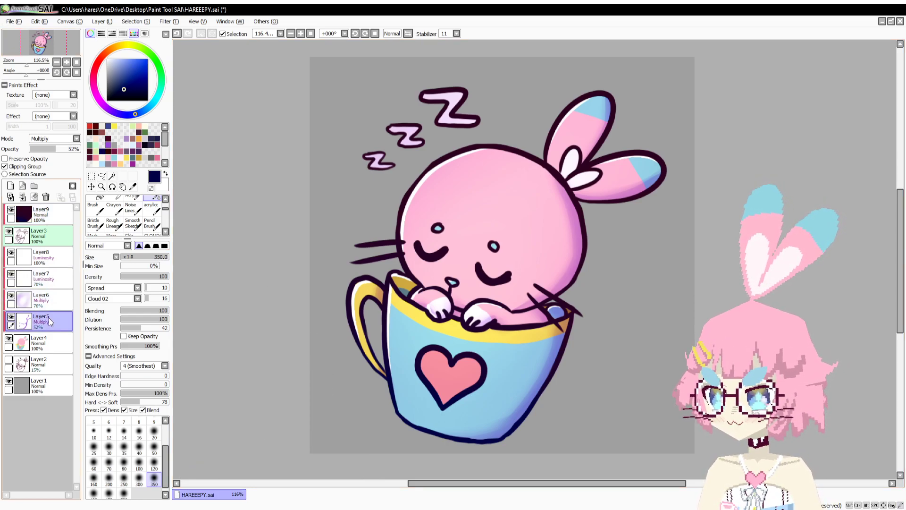
pyautogui.click(59, 302)
pyautogui.press('e')
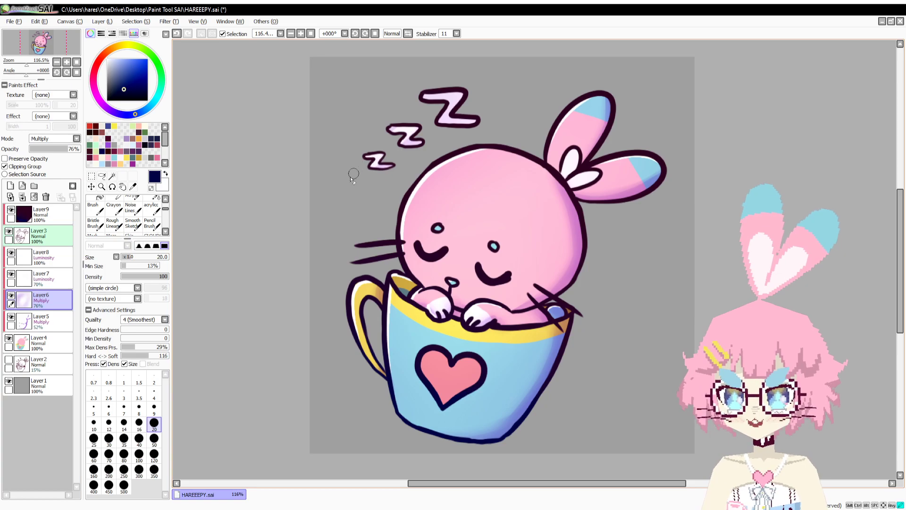
pyautogui.moveTo(439, 98); pyautogui.dragTo(434, 126)
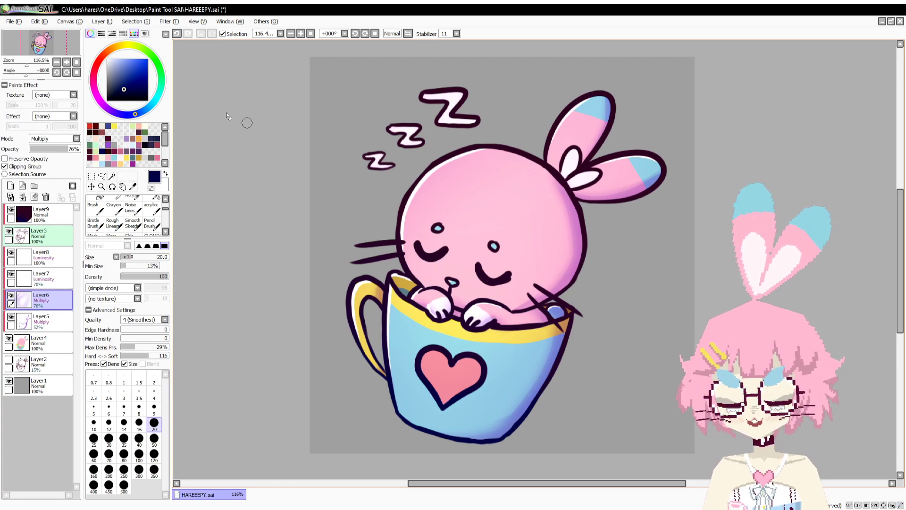
# Open haregun.sai and sample the dark purple of its bunny's outline.
pyautogui.moveTo(13, 20)
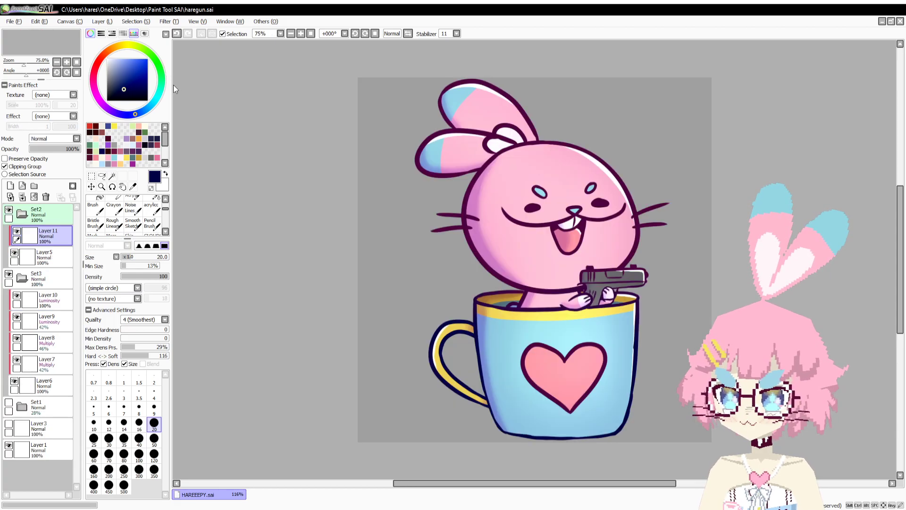
pyautogui.keyDown('alt'); pyautogui.click(473, 239); pyautogui.keyUp('alt')
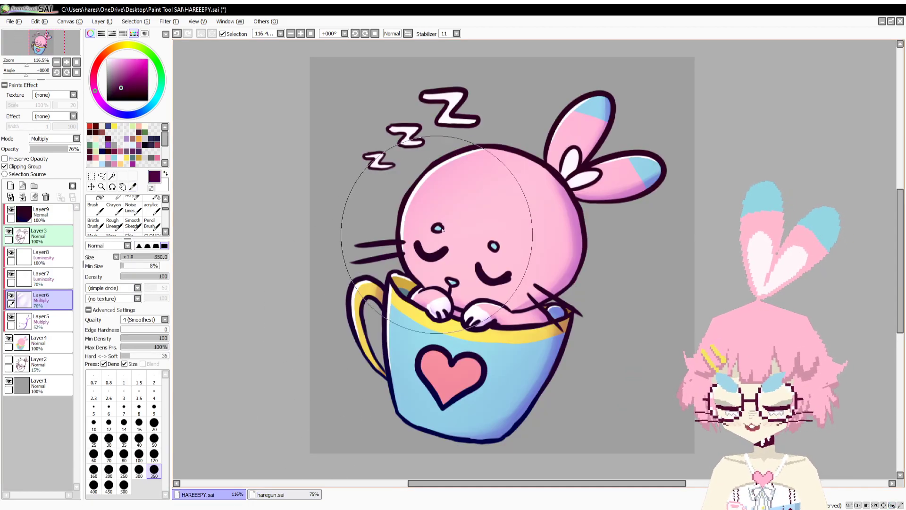
# Try dark purple shading over the bunny and mug, using a Multiply layer at 64% opacity above Layer5, and delete that layer.
pyautogui.moveTo(331, 222)
pyautogui.mouseDown()
pyautogui.moveTo(359, 383)
pyautogui.moveTo(308, 301)
pyautogui.mouseUp()
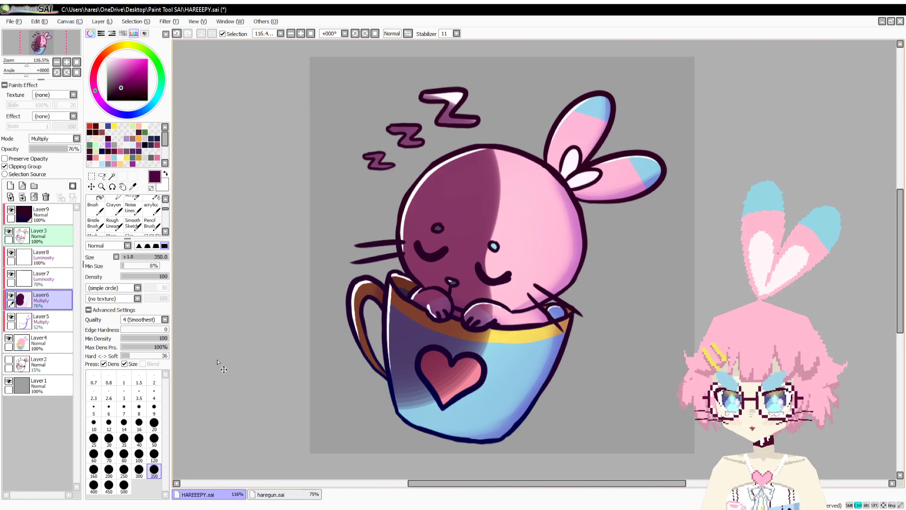
pyautogui.hotkey('ctrl', 'z')
pyautogui.click(65, 318)
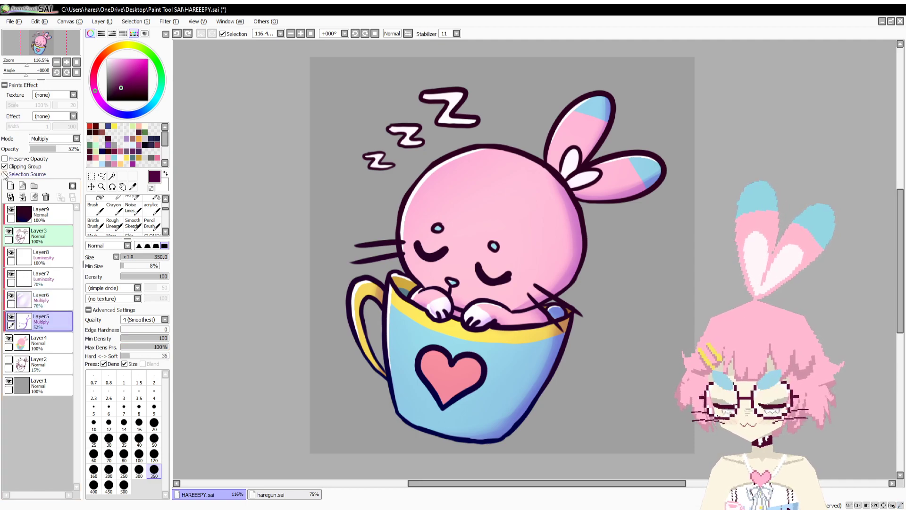
pyautogui.click(11, 186)
pyautogui.moveTo(384, 284)
pyautogui.mouseDown()
pyautogui.moveTo(409, 225)
pyautogui.moveTo(415, 375)
pyautogui.moveTo(478, 293)
pyautogui.moveTo(469, 279)
pyautogui.moveTo(455, 290)
pyautogui.moveTo(396, 279)
pyautogui.mouseUp()
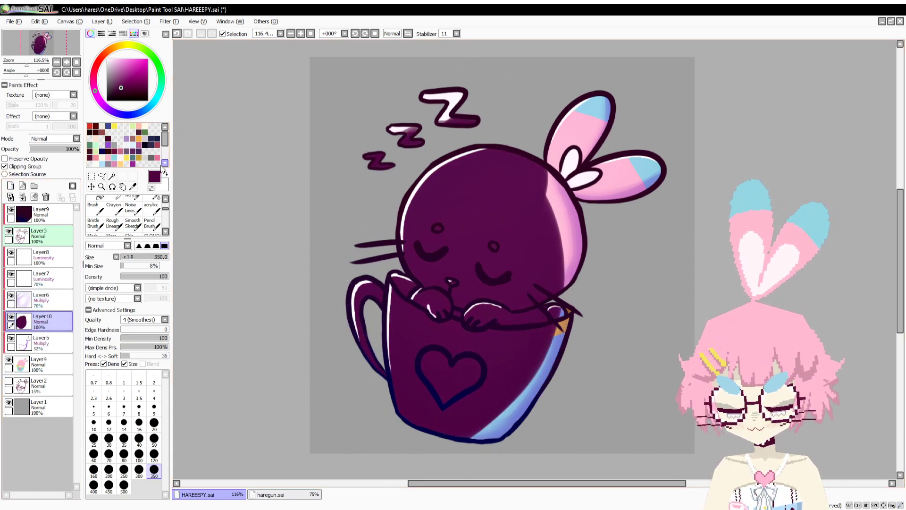
pyautogui.click(64, 139)
pyautogui.click(64, 153)
pyautogui.moveTo(65, 151)
pyautogui.mouseDown()
pyautogui.moveTo(53, 153)
pyautogui.moveTo(63, 154)
pyautogui.mouseUp()
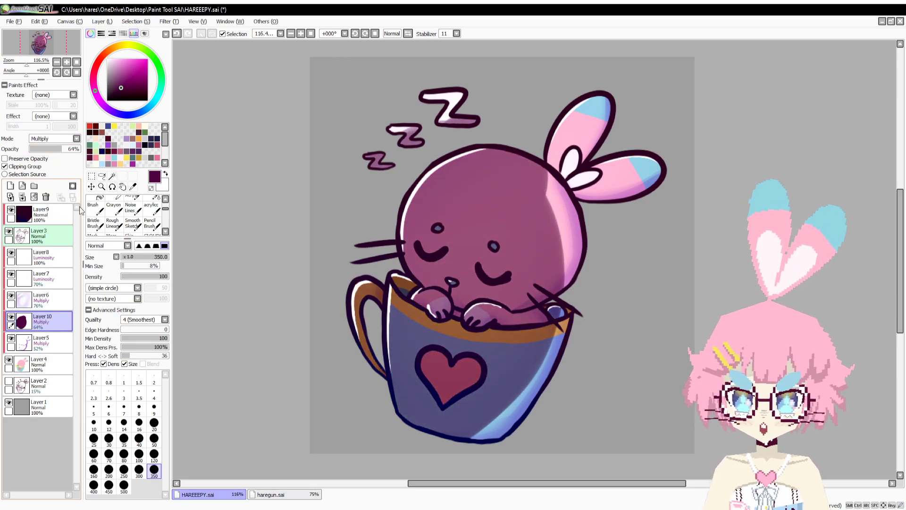
pyautogui.click(46, 196)
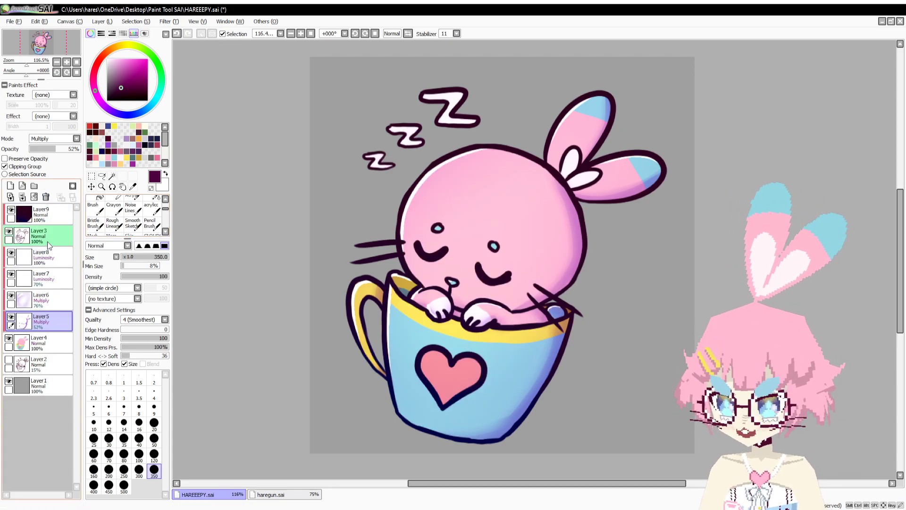
# Repaint the line art dark purple on Layer9 and sample the navy of the mug handle's outline in haregun.sai.
pyautogui.click(47, 215)
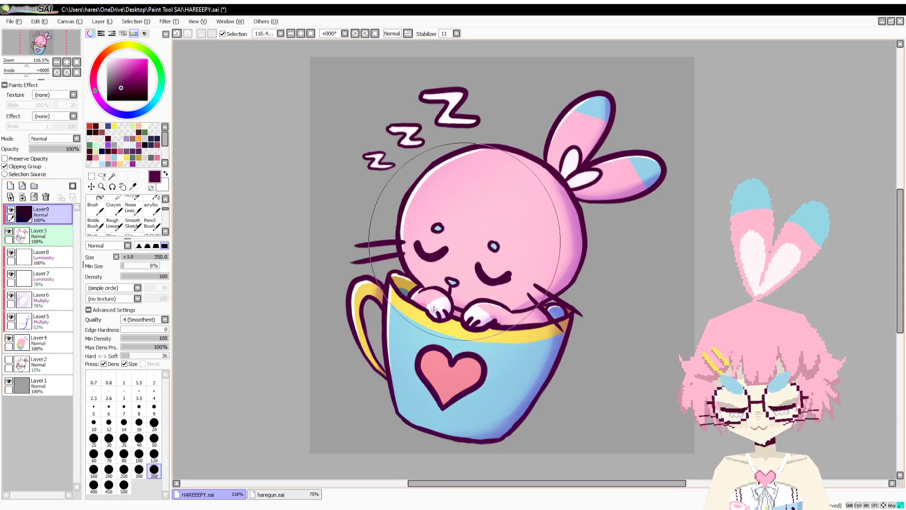
pyautogui.click(307, 496)
pyautogui.press('alt')
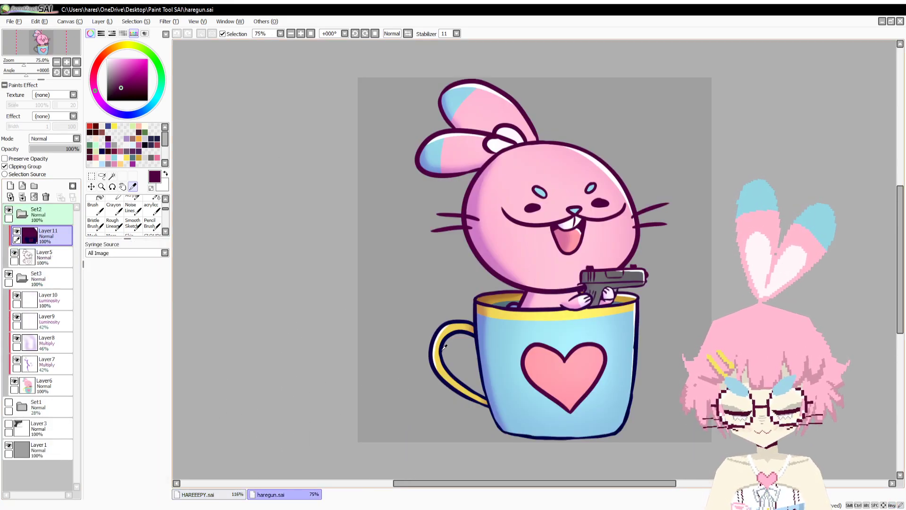
pyautogui.keyDown('alt'); pyautogui.click(445, 347); pyautogui.keyUp('alt')
pyautogui.click(208, 495)
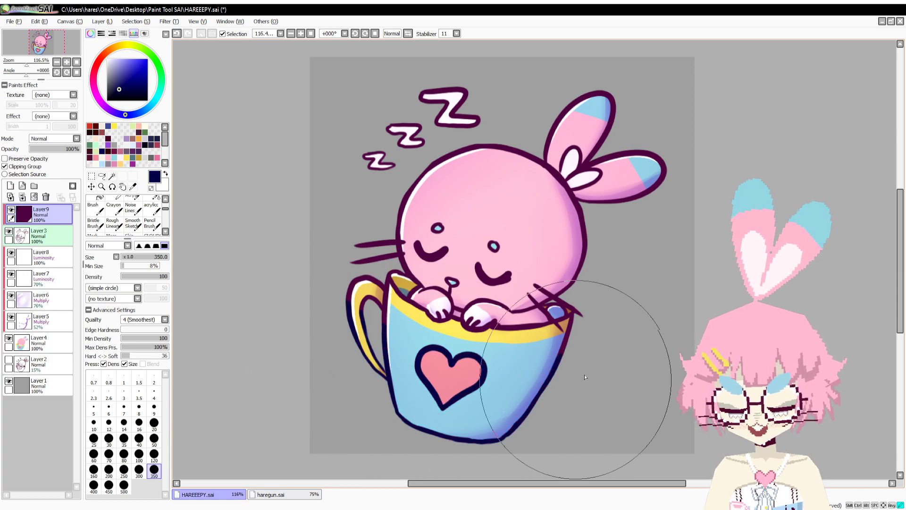
# Paint the navy over the mug's outline and blend it into the purple with the size 350 Cloud 02 brush.
pyautogui.moveTo(584, 376)
pyautogui.mouseDown()
pyautogui.moveTo(460, 371)
pyautogui.moveTo(560, 357)
pyautogui.mouseUp()
pyautogui.press('c')
pyautogui.moveTo(507, 350)
pyautogui.mouseDown()
pyautogui.moveTo(427, 306)
pyautogui.moveTo(524, 328)
pyautogui.mouseUp()
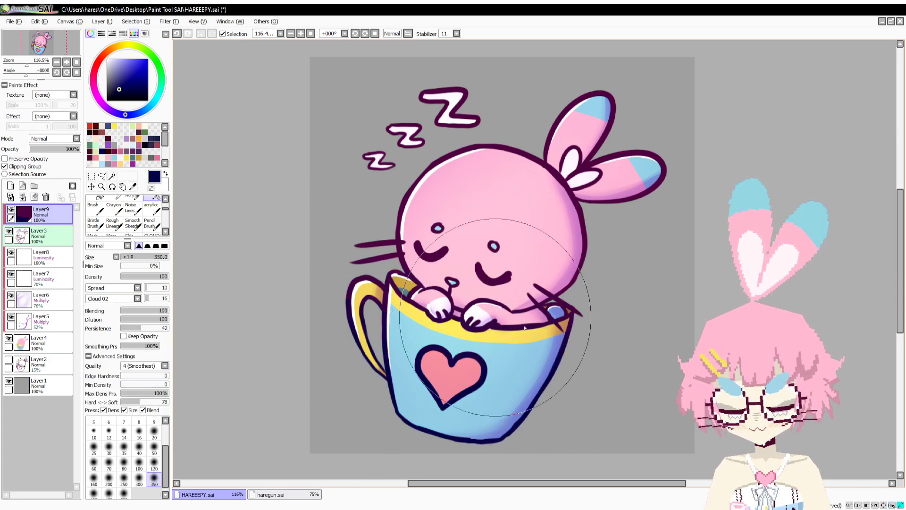
# Sample the heart's purple outline color from haregun.sai and recolor the heart's outline on the sleeping bunny's mug with it.
pyautogui.click(308, 495)
pyautogui.press('alt')
pyautogui.keyDown('alt'); pyautogui.click(567, 354); pyautogui.keyUp('alt')
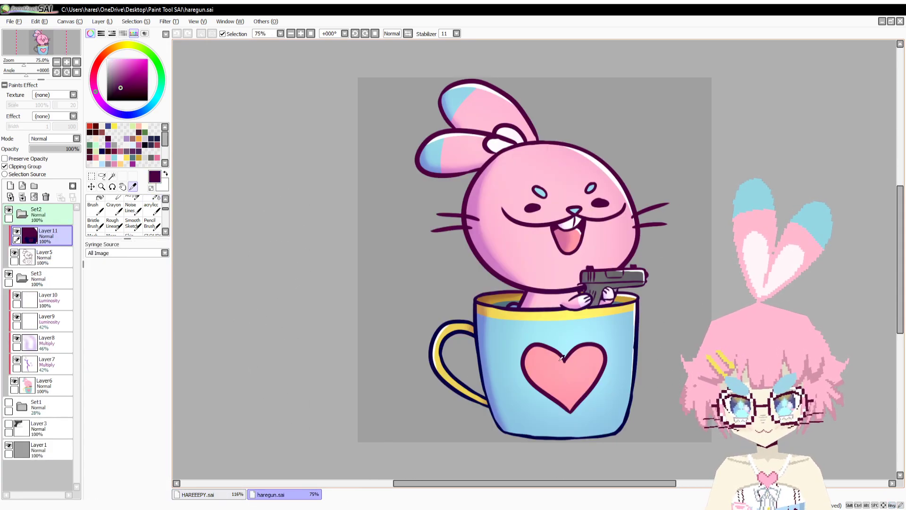
pyautogui.click(233, 494)
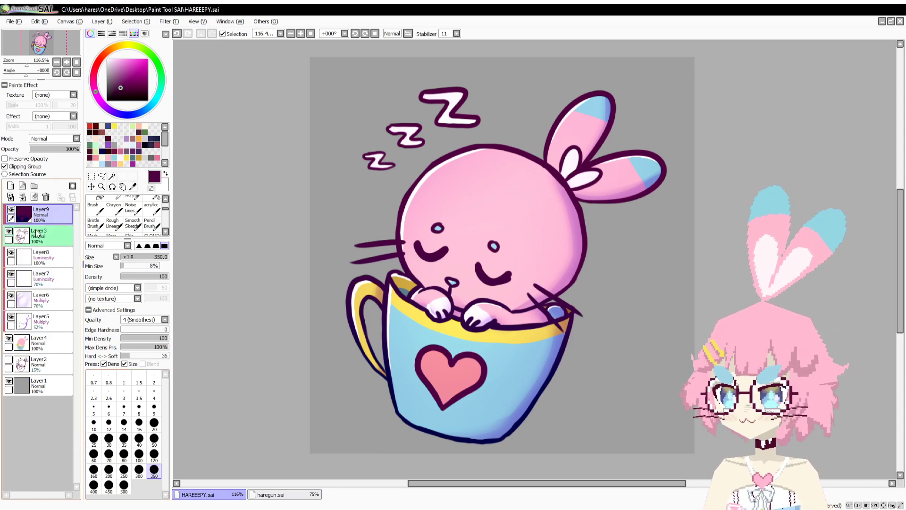
# Try covering the bunny and mug with dark purple on Layer6 and erasing light strips along their right edges, and undo it.
pyautogui.click(50, 296)
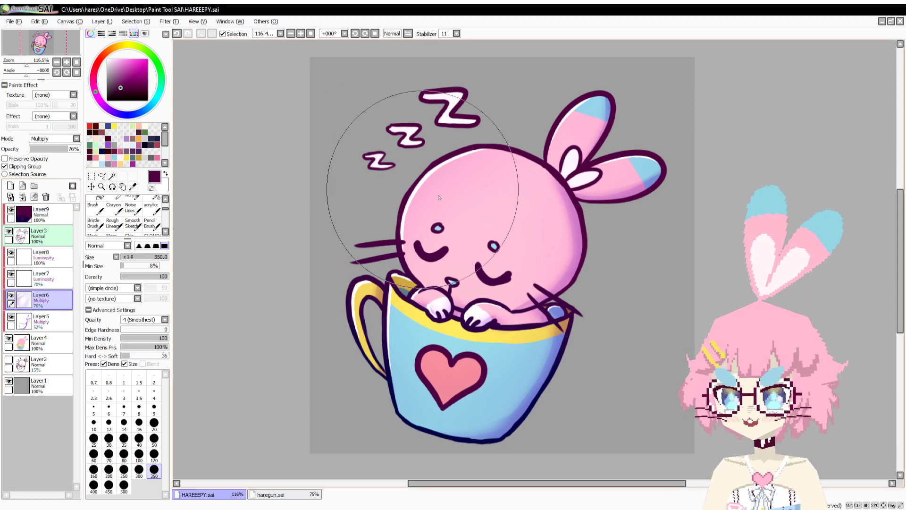
pyautogui.moveTo(415, 174)
pyautogui.mouseDown()
pyautogui.moveTo(487, 243)
pyautogui.moveTo(414, 194)
pyautogui.moveTo(438, 301)
pyautogui.moveTo(398, 270)
pyautogui.moveTo(472, 204)
pyautogui.moveTo(535, 236)
pyautogui.moveTo(458, 303)
pyautogui.moveTo(505, 328)
pyautogui.moveTo(505, 243)
pyautogui.moveTo(535, 305)
pyautogui.moveTo(424, 294)
pyautogui.moveTo(389, 324)
pyautogui.moveTo(414, 420)
pyautogui.moveTo(456, 428)
pyautogui.moveTo(521, 312)
pyautogui.moveTo(527, 210)
pyautogui.moveTo(605, 220)
pyautogui.moveTo(626, 141)
pyautogui.moveTo(576, 251)
pyautogui.moveTo(455, 458)
pyautogui.mouseUp()
pyautogui.press('-')
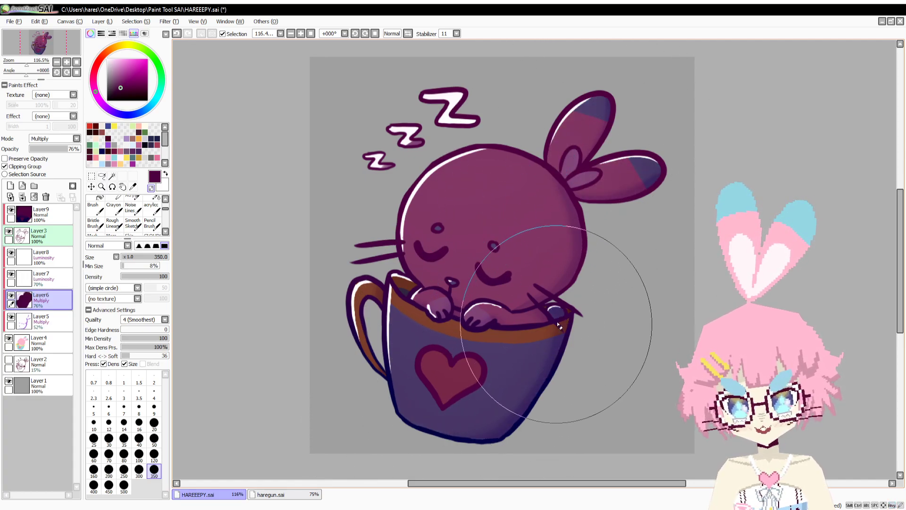
pyautogui.moveTo(566, 314); pyautogui.dragTo(505, 430)
pyautogui.moveTo(568, 322)
pyautogui.mouseDown()
pyautogui.moveTo(562, 294)
pyautogui.moveTo(589, 256)
pyautogui.moveTo(579, 212)
pyautogui.moveTo(662, 175)
pyautogui.moveTo(618, 96)
pyautogui.moveTo(579, 179)
pyautogui.mouseUp()
pyautogui.press('-')
pyautogui.moveTo(565, 222); pyautogui.dragTo(544, 191)
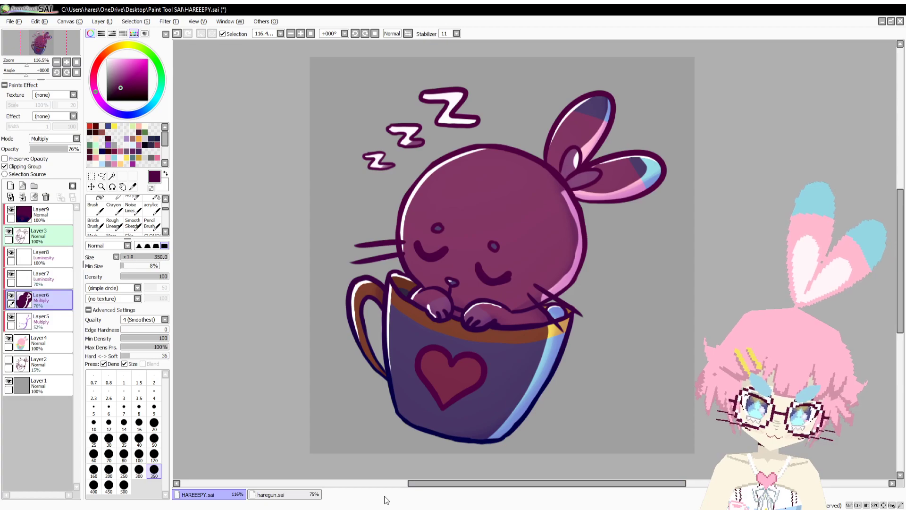
pyautogui.hotkey('ctrl', 'z')
pyautogui.hotkey('ctrl', 'z')
pyautogui.hotkey('ctrl', 'z')
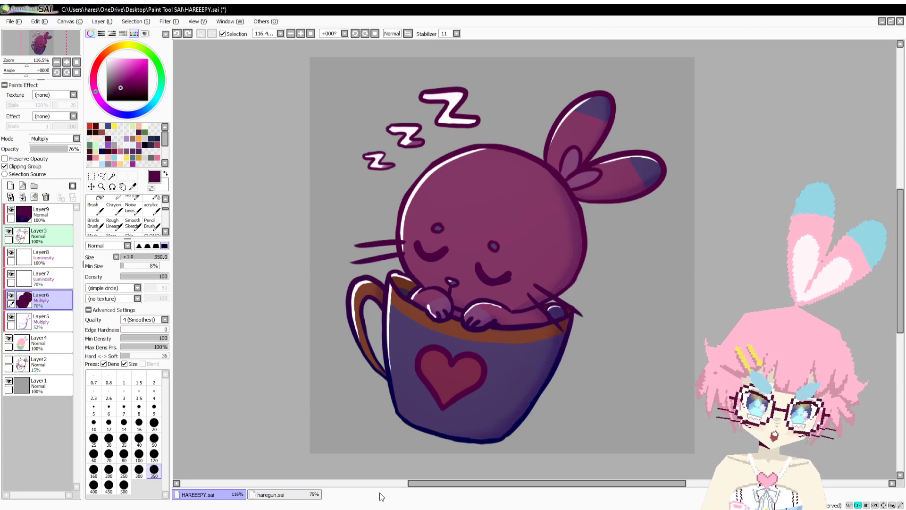
pyautogui.click(376, 509)
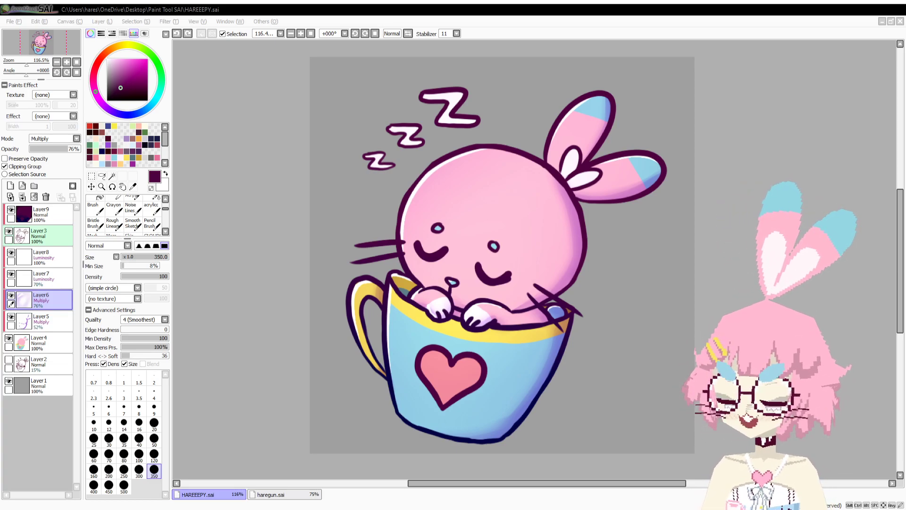
# Hide the gray Layer1 background and retouch the line art on Layer3 with a size 16 brush in dark maroon.
pyautogui.click(9, 383)
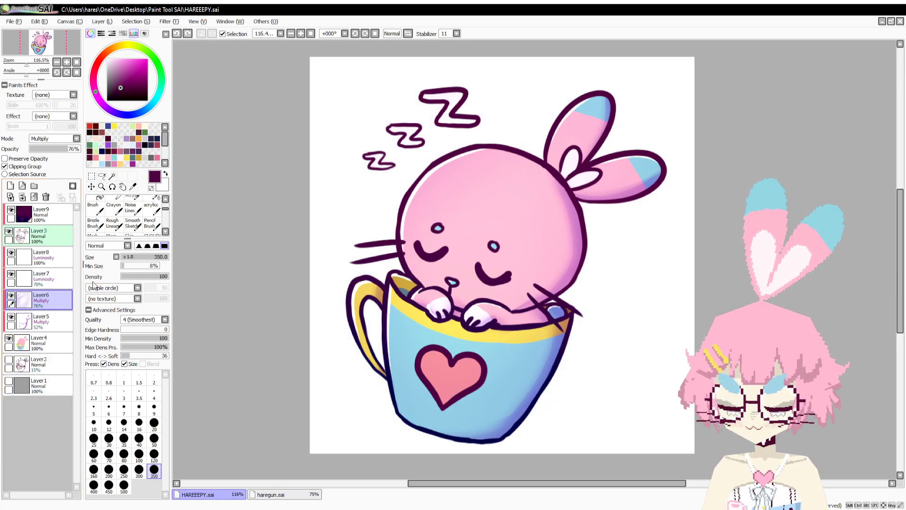
pyautogui.click(34, 234)
pyautogui.press('c')
pyautogui.click(108, 138)
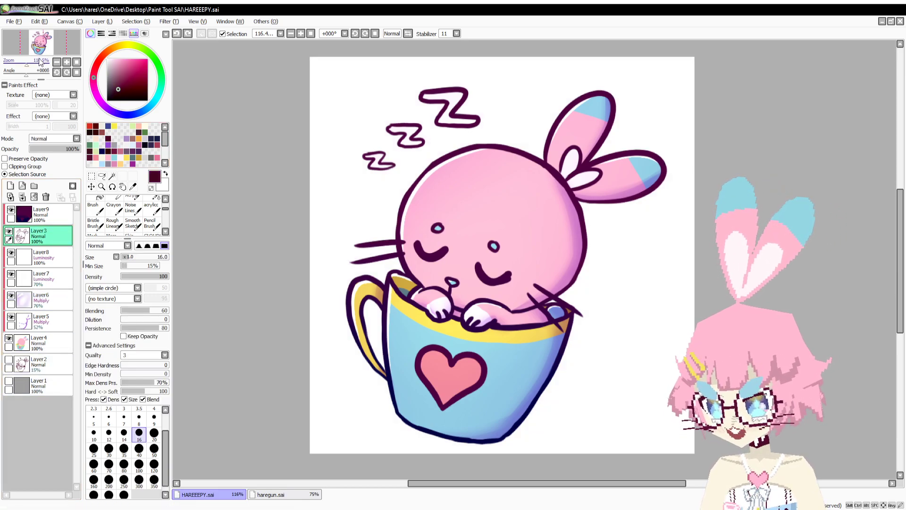
pyautogui.click(32, 63)
pyautogui.moveTo(304, 93); pyautogui.dragTo(372, 158)
pyautogui.moveTo(384, 109)
pyautogui.mouseDown()
pyautogui.moveTo(326, 165)
pyautogui.moveTo(324, 175)
pyautogui.moveTo(337, 153)
pyautogui.moveTo(312, 202)
pyautogui.moveTo(351, 136)
pyautogui.moveTo(345, 144)
pyautogui.mouseUp()
pyautogui.hotkey('ctrl', 'z')
pyautogui.moveTo(363, 178); pyautogui.dragTo(353, 163)
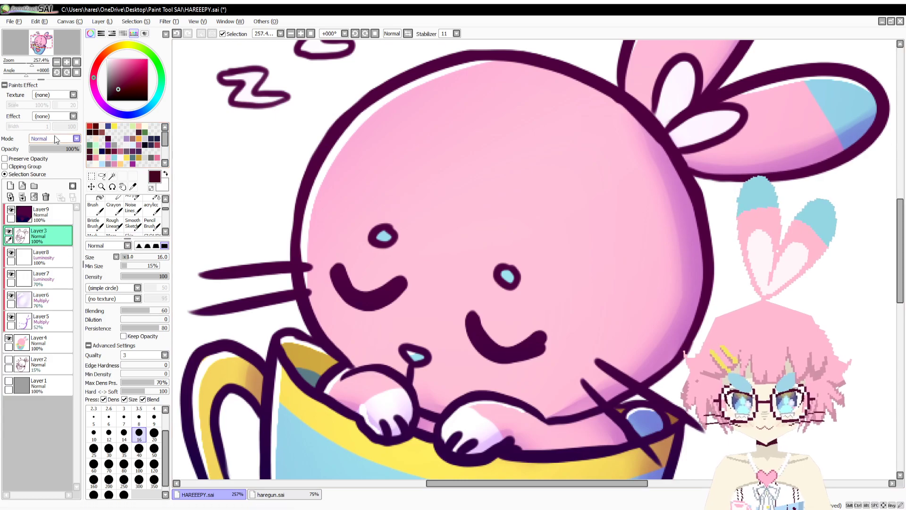
pyautogui.moveTo(32, 63); pyautogui.dragTo(27, 76)
pyautogui.moveTo(231, 247); pyautogui.dragTo(224, 232)
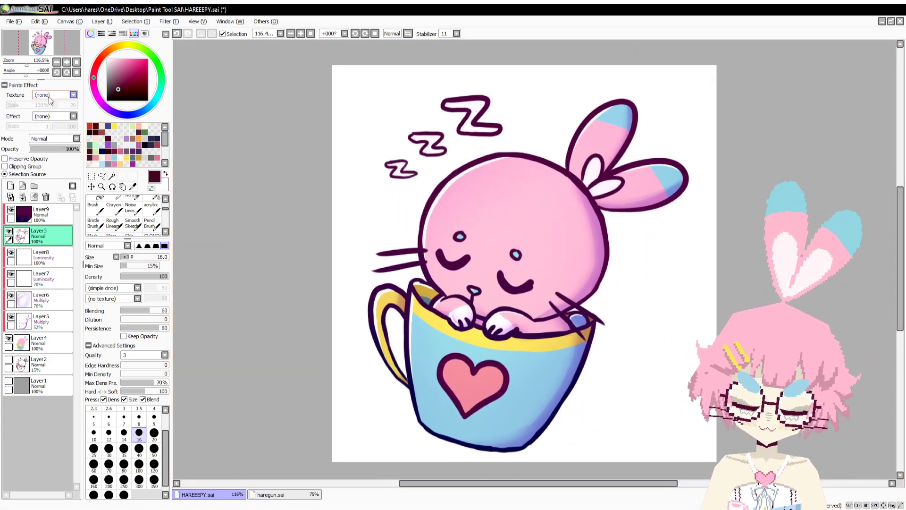
# Export the finished sleeping bunny drawing, and save and close HAREEEPY.sai.
pyautogui.press('alt')
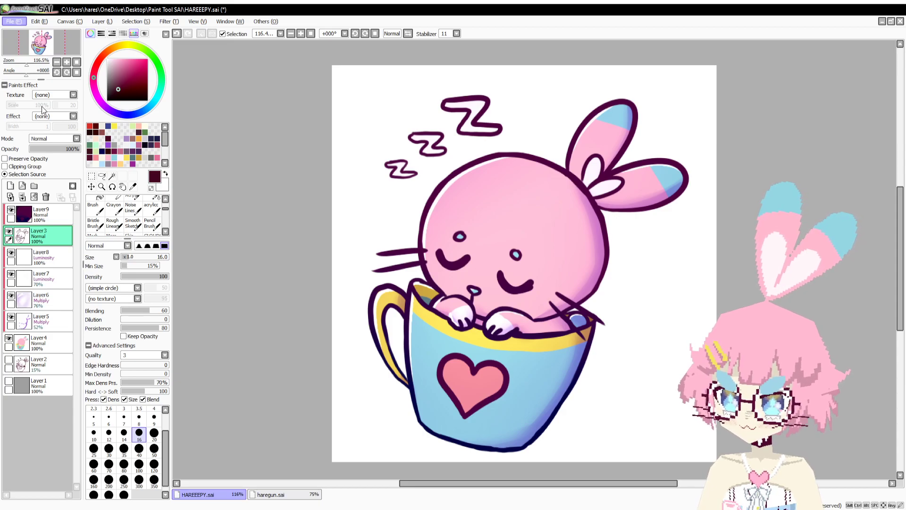
pyautogui.click(109, 117)
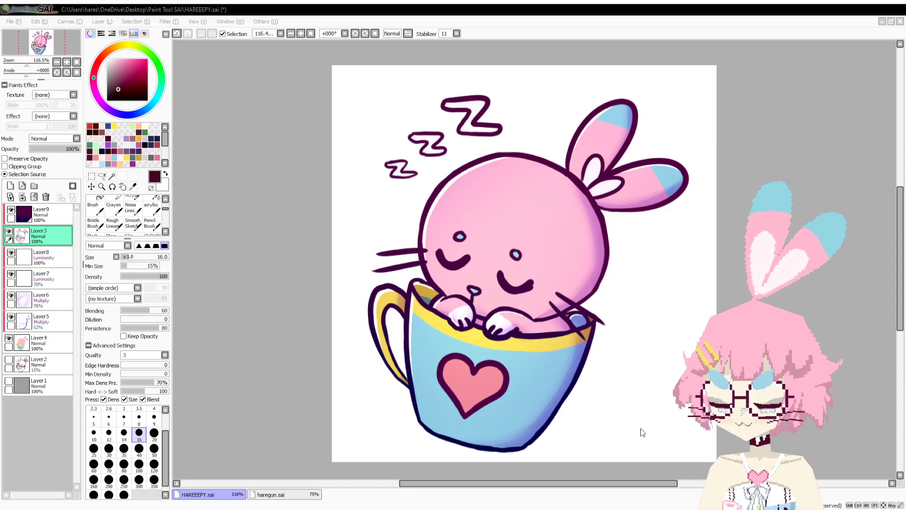
pyautogui.click(473, 240)
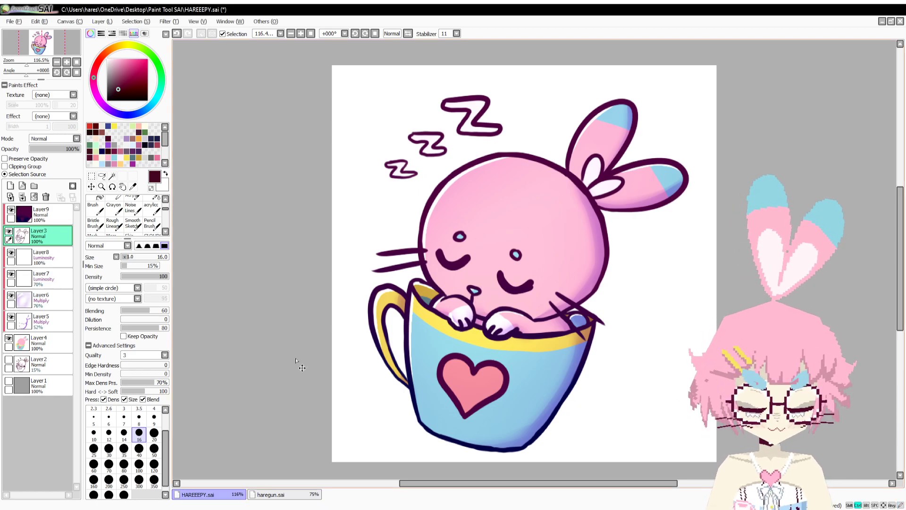
pyautogui.hotkey('ctrl', 's')
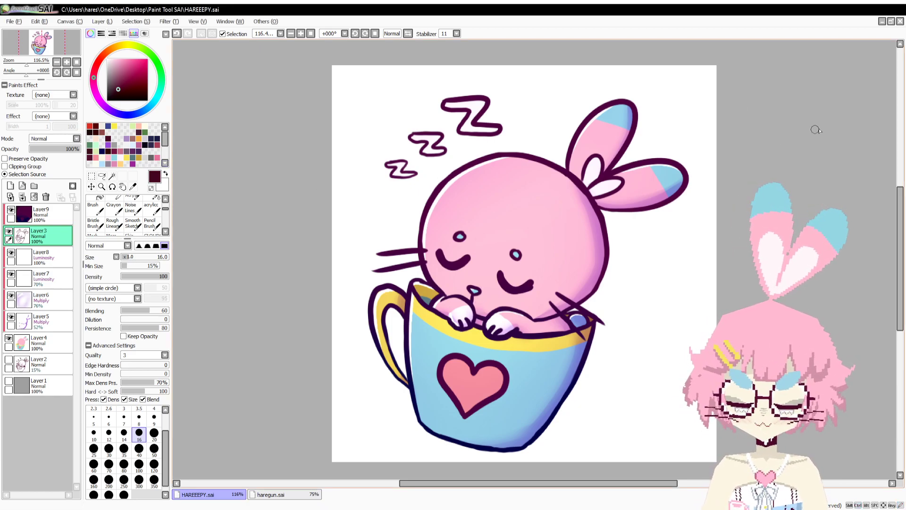
pyautogui.click(900, 21)
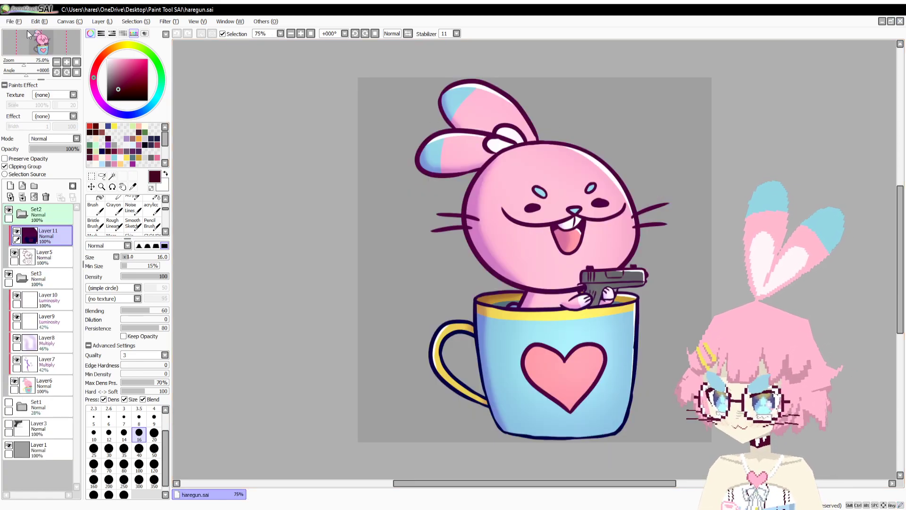
# Create a new canvas with the default settings and fill its Layer1 with gray.
pyautogui.click(27, 31)
pyautogui.press('Return')
pyautogui.click(113, 146)
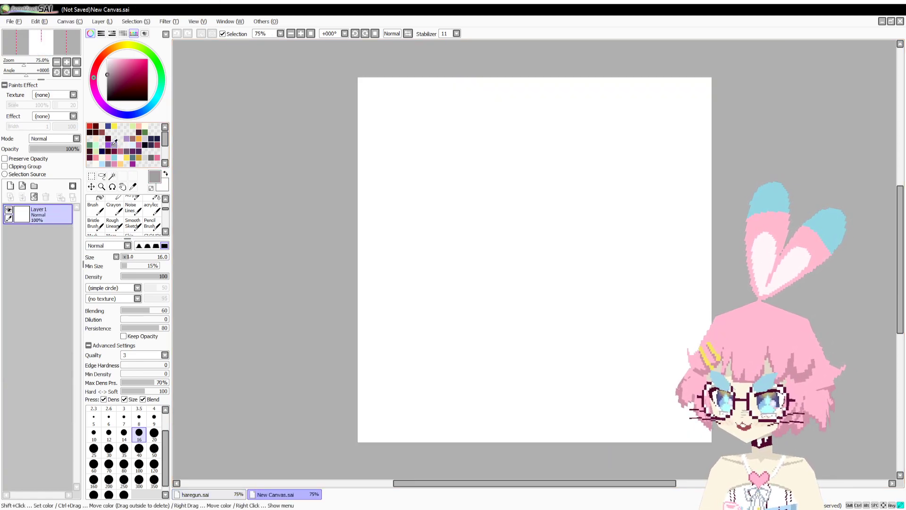
pyautogui.press('g')
pyautogui.click(428, 204)
# Add a new layer above the gray background and choose dark maroon as the color for the size 16 brush.
pyautogui.press('b')
pyautogui.click(11, 186)
pyautogui.moveTo(24, 63); pyautogui.dragTo(31, 61)
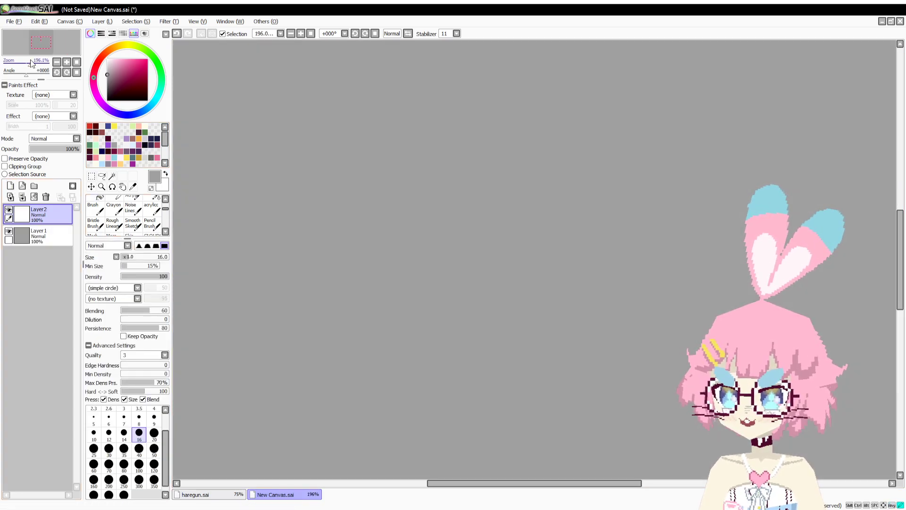
pyautogui.click(110, 150)
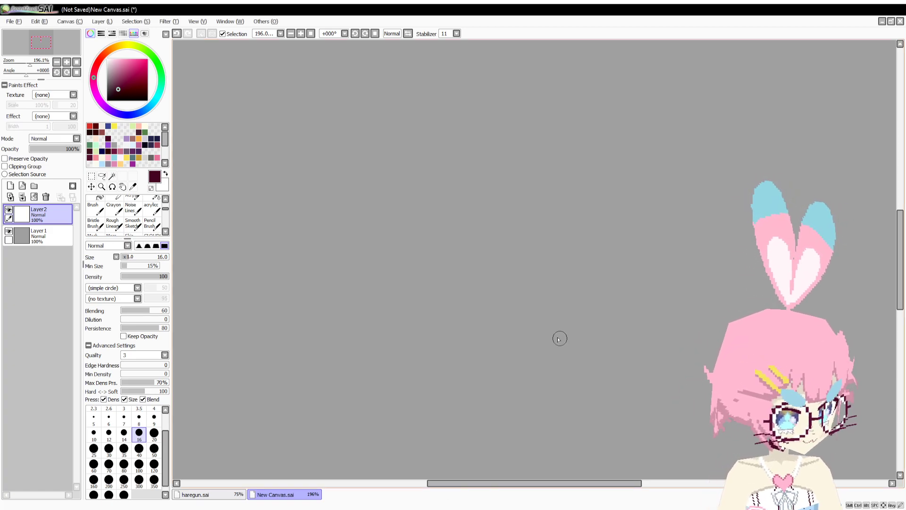
pyautogui.press('space')
pyautogui.moveTo(497, 308); pyautogui.dragTo(468, 305)
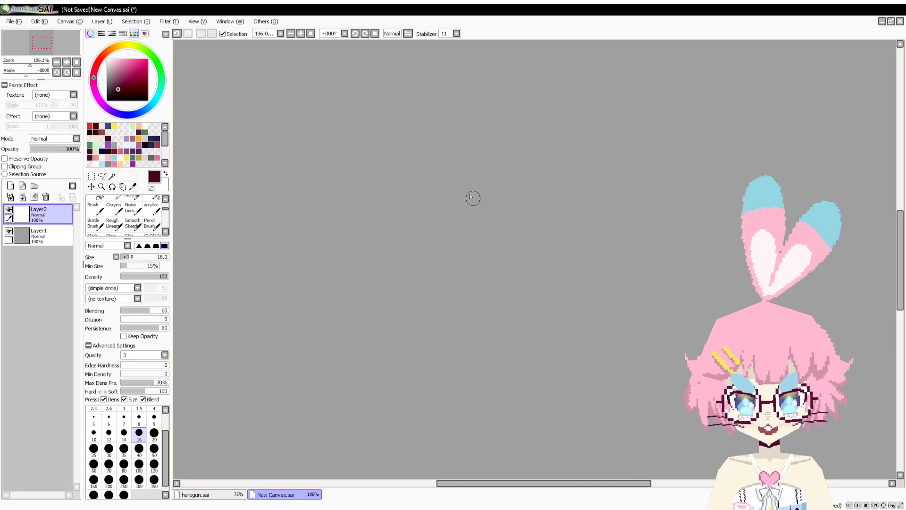
pyautogui.moveTo(452, 119)
pyautogui.mouseDown()
pyautogui.moveTo(425, 258)
pyautogui.moveTo(438, 251)
pyautogui.moveTo(419, 290)
pyautogui.moveTo(444, 374)
pyautogui.moveTo(506, 410)
pyautogui.moveTo(656, 382)
pyautogui.mouseUp()
pyautogui.click(33, 186)
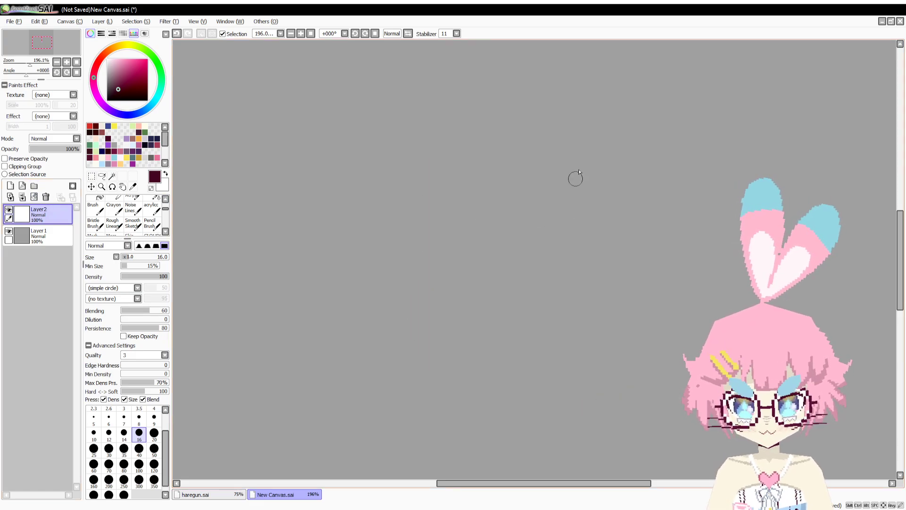
# Sketch the curved chin, cheek and side outline of a face on Layer2 and clean up its strokes.
pyautogui.moveTo(585, 161)
pyautogui.mouseDown()
pyautogui.moveTo(547, 320)
pyautogui.moveTo(513, 367)
pyautogui.moveTo(531, 351)
pyautogui.moveTo(450, 379)
pyautogui.moveTo(390, 370)
pyautogui.moveTo(304, 299)
pyautogui.moveTo(294, 268)
pyautogui.mouseUp()
pyautogui.press('e')
pyautogui.moveTo(570, 246)
pyautogui.mouseDown()
pyautogui.moveTo(590, 172)
pyautogui.moveTo(584, 132)
pyautogui.moveTo(565, 255)
pyautogui.mouseUp()
pyautogui.moveTo(580, 219); pyautogui.dragTo(560, 283)
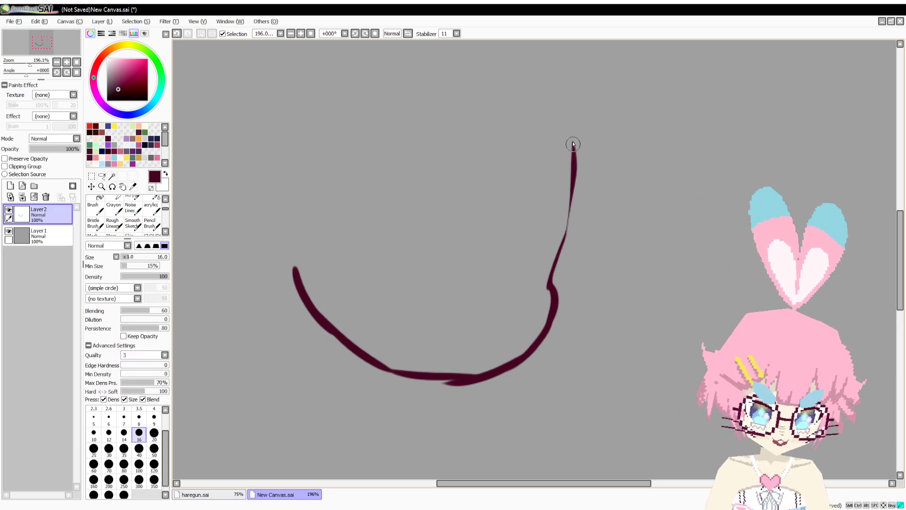
pyautogui.moveTo(574, 141); pyautogui.dragTo(548, 284)
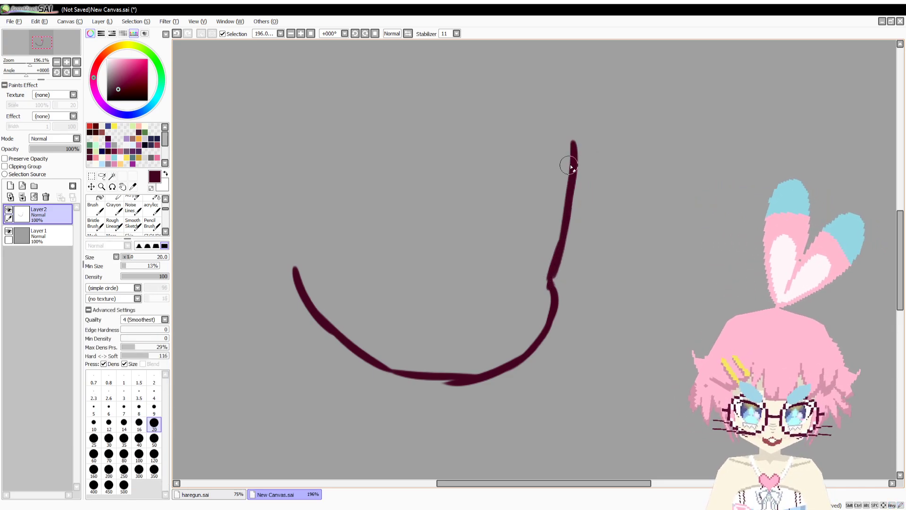
# Draw thick arched upper lids for both eyes and a curved lower lid on the right-hand eye.
pyautogui.press('b')
pyautogui.moveTo(339, 225)
pyautogui.mouseDown()
pyautogui.moveTo(387, 195)
pyautogui.moveTo(412, 244)
pyautogui.mouseUp()
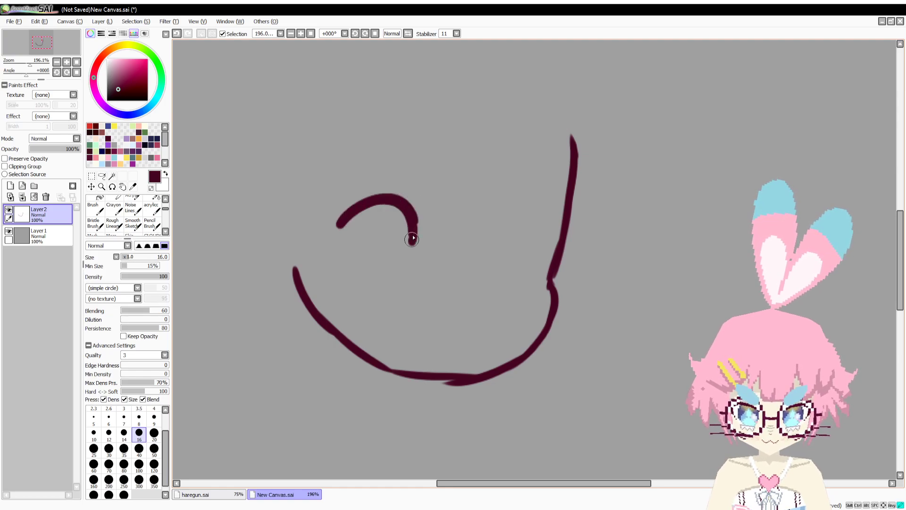
pyautogui.moveTo(486, 255)
pyautogui.mouseDown()
pyautogui.moveTo(537, 228)
pyautogui.moveTo(473, 260)
pyautogui.mouseUp()
pyautogui.moveTo(535, 231); pyautogui.dragTo(539, 259)
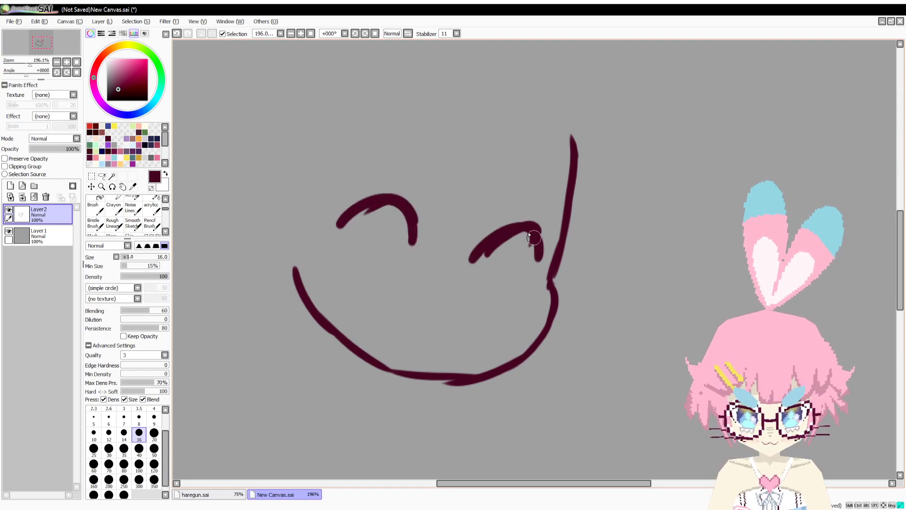
pyautogui.moveTo(478, 264)
pyautogui.mouseDown()
pyautogui.moveTo(500, 279)
pyautogui.moveTo(535, 269)
pyautogui.moveTo(512, 238)
pyautogui.mouseUp()
pyautogui.press('e')
pyautogui.moveTo(525, 240); pyautogui.dragTo(528, 257)
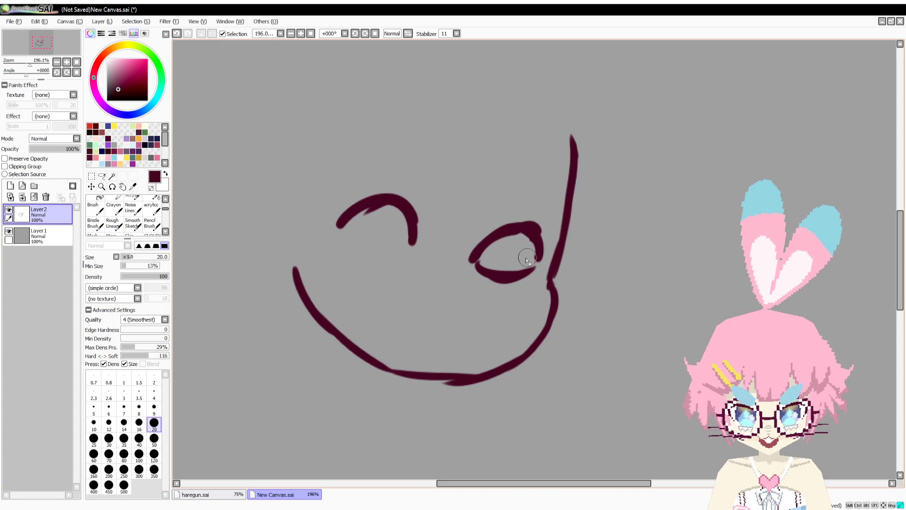
# Complete the lower lids, fill in both irises solid, and add scalloped lower lashes under the eyes.
pyautogui.press('b')
pyautogui.moveTo(408, 252); pyautogui.dragTo(350, 233)
pyautogui.moveTo(350, 234); pyautogui.dragTo(379, 254)
pyautogui.press('e')
pyautogui.moveTo(484, 280)
pyautogui.mouseDown()
pyautogui.moveTo(536, 281)
pyautogui.moveTo(491, 264)
pyautogui.moveTo(520, 255)
pyautogui.moveTo(490, 266)
pyautogui.mouseUp()
pyautogui.press('b')
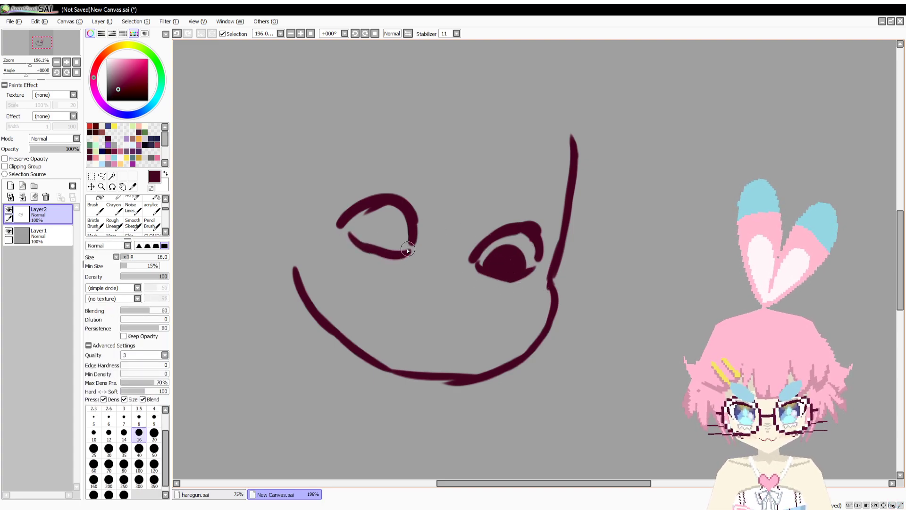
pyautogui.moveTo(408, 250)
pyautogui.mouseDown()
pyautogui.moveTo(388, 224)
pyautogui.moveTo(396, 247)
pyautogui.mouseUp()
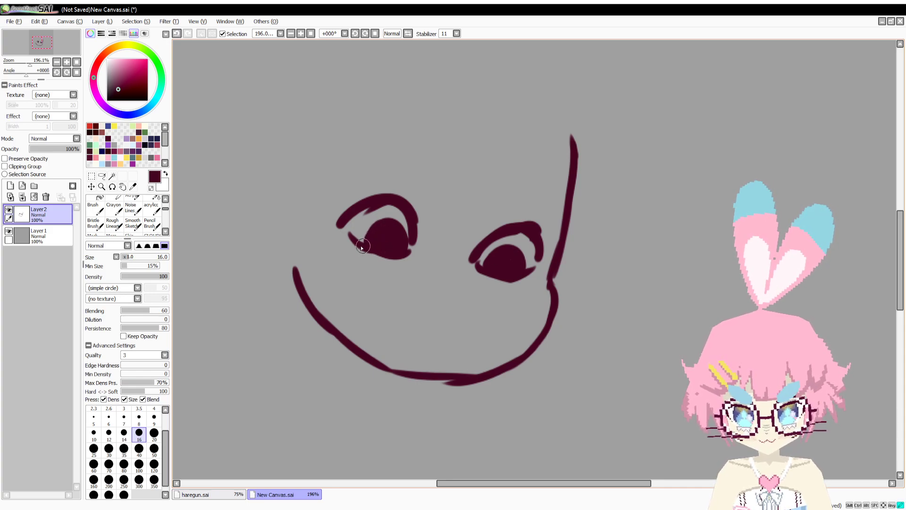
pyautogui.moveTo(404, 260)
pyautogui.mouseDown()
pyautogui.moveTo(380, 267)
pyautogui.moveTo(365, 253)
pyautogui.mouseUp()
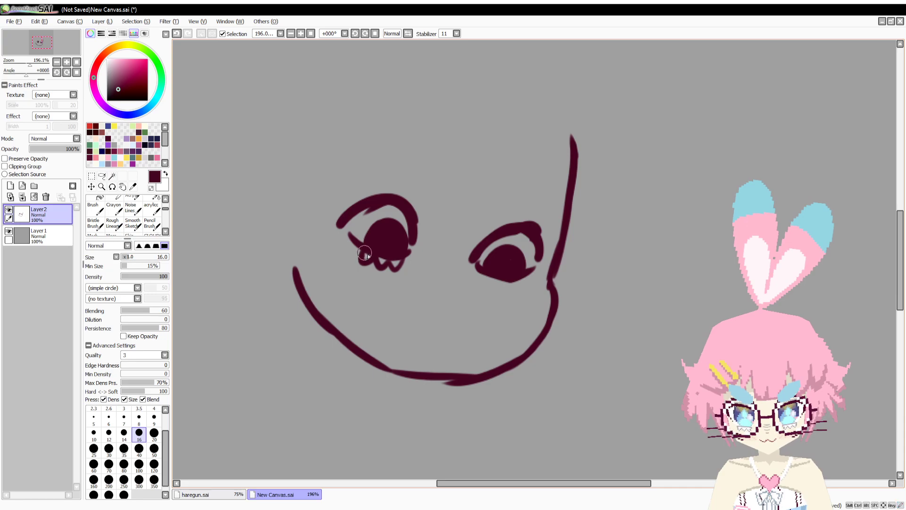
pyautogui.moveTo(498, 279)
pyautogui.mouseDown()
pyautogui.moveTo(505, 289)
pyautogui.moveTo(518, 286)
pyautogui.mouseUp()
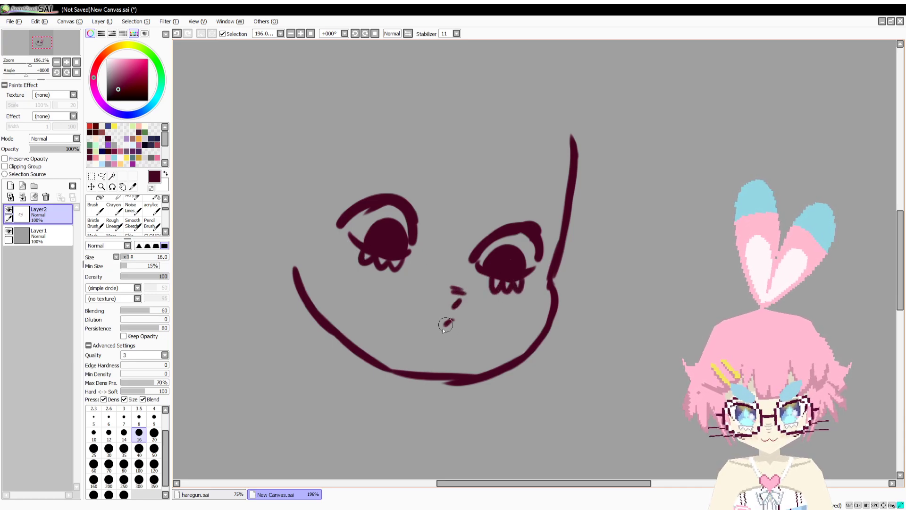
# Undo the round mouth and draw a short curved smile below the small nose marks instead.
pyautogui.moveTo(444, 331)
pyautogui.mouseDown()
pyautogui.moveTo(463, 329)
pyautogui.moveTo(454, 319)
pyautogui.moveTo(460, 323)
pyautogui.moveTo(444, 330)
pyautogui.mouseUp()
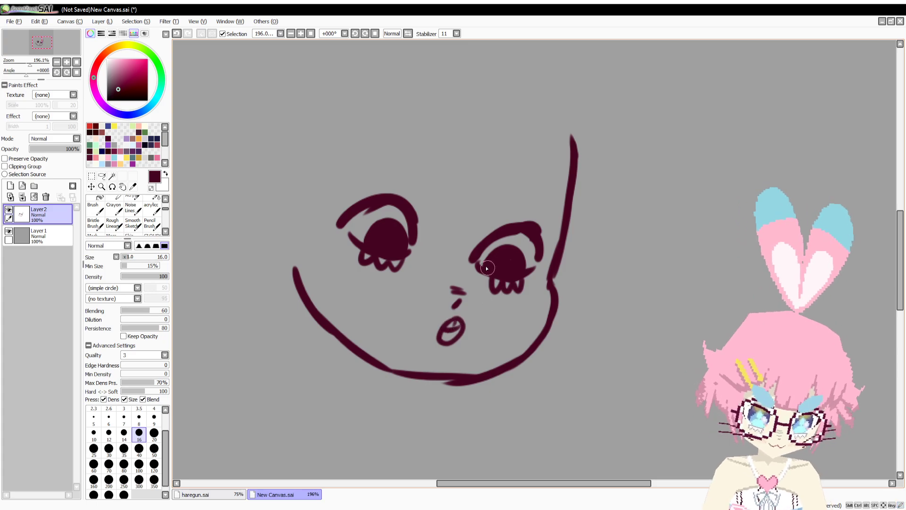
pyautogui.hotkey('ctrl', 'z')
pyautogui.hotkey('ctrl', 'z')
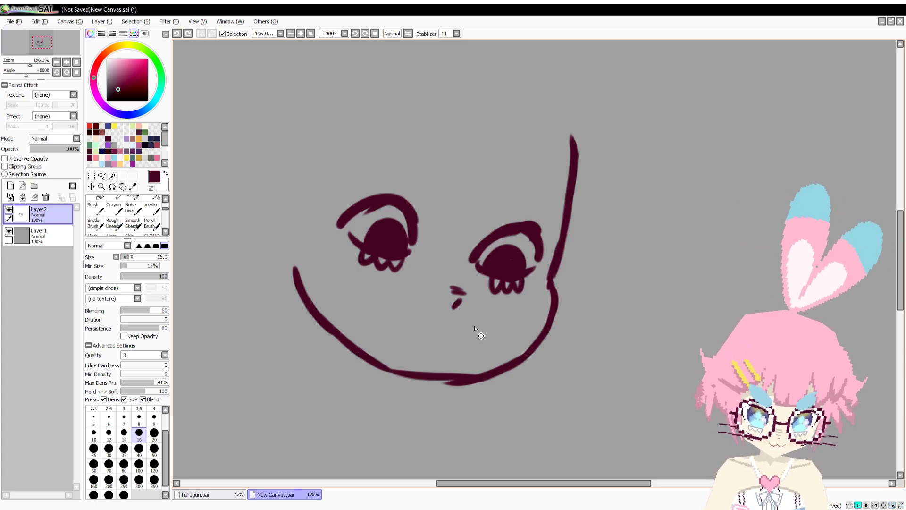
pyautogui.moveTo(452, 340)
pyautogui.mouseDown()
pyautogui.moveTo(483, 325)
pyautogui.moveTo(445, 327)
pyautogui.moveTo(438, 313)
pyautogui.moveTo(441, 331)
pyautogui.mouseUp()
pyautogui.hotkey('ctrl', 'z')
pyautogui.hotkey('ctrl', 'z')
pyautogui.hotkey('ctrl', 'z')
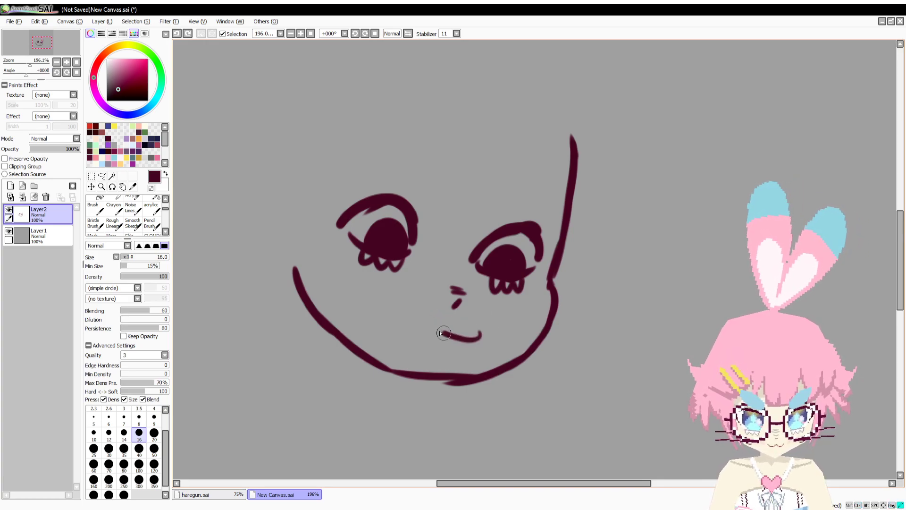
# Draw small oval eyebrows above both eyes, then try outer lash flicks and undo them.
pyautogui.moveTo(406, 166)
pyautogui.mouseDown()
pyautogui.moveTo(414, 185)
pyautogui.moveTo(407, 162)
pyautogui.mouseUp()
pyautogui.moveTo(508, 185)
pyautogui.mouseDown()
pyautogui.moveTo(486, 201)
pyautogui.moveTo(502, 187)
pyautogui.mouseUp()
pyautogui.hotkey('ctrl', 'z')
pyautogui.moveTo(336, 193); pyautogui.dragTo(353, 208)
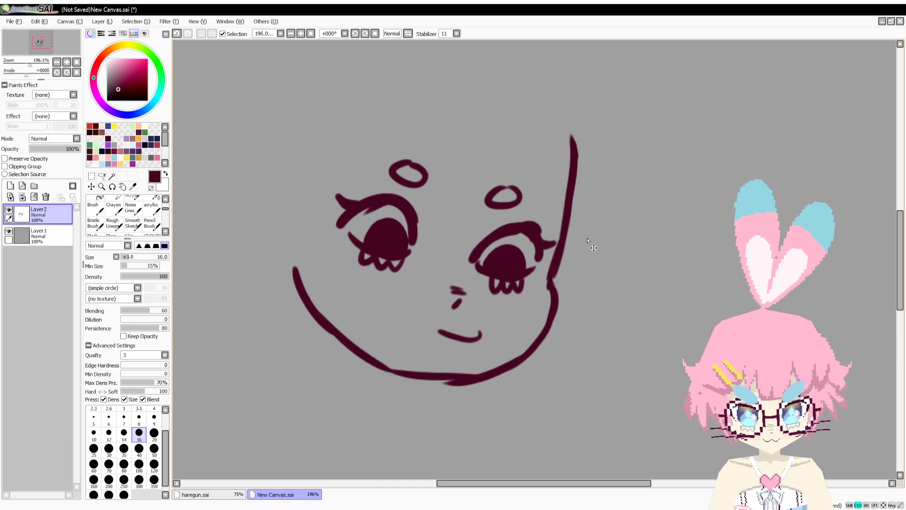
pyautogui.hotkey('ctrl', 'z')
pyautogui.hotkey('ctrl', 'z')
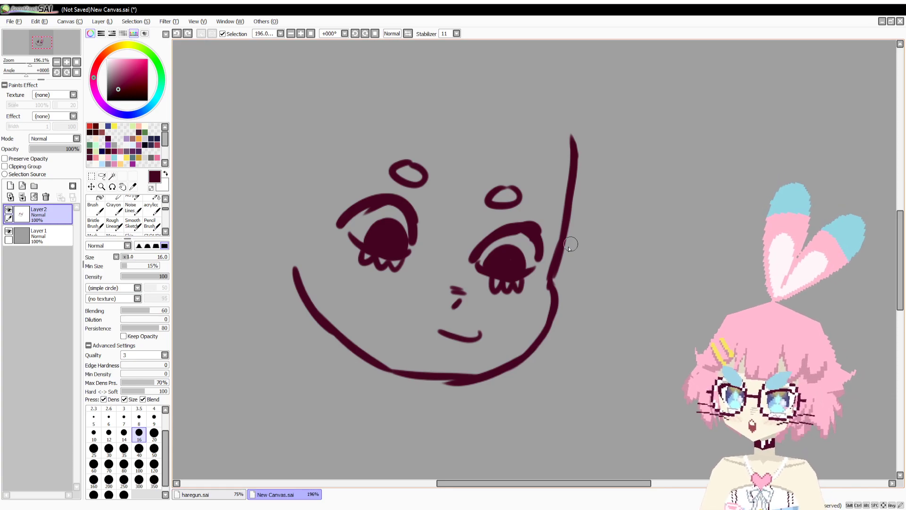
# Sketch pointed bangs across the forehead, sweeping out past the left-hand eyebrow.
pyautogui.moveTo(27, 62); pyautogui.dragTo(29, 77)
pyautogui.press('space')
pyautogui.moveTo(523, 240); pyautogui.dragTo(561, 251)
pyautogui.moveTo(466, 154)
pyautogui.mouseDown()
pyautogui.moveTo(466, 194)
pyautogui.moveTo(496, 231)
pyautogui.moveTo(515, 231)
pyautogui.mouseUp()
pyautogui.moveTo(561, 171); pyautogui.dragTo(550, 232)
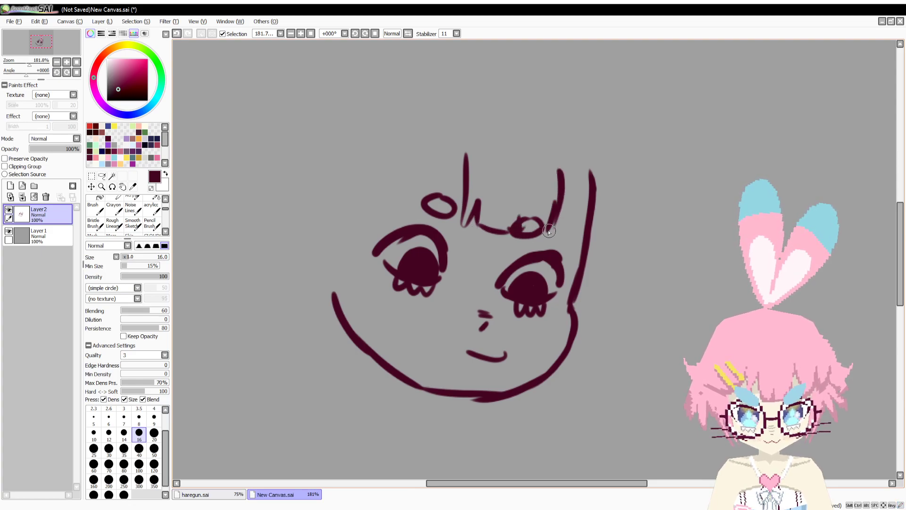
pyautogui.moveTo(469, 152)
pyautogui.mouseDown()
pyautogui.moveTo(368, 211)
pyautogui.moveTo(334, 181)
pyautogui.moveTo(360, 200)
pyautogui.mouseUp()
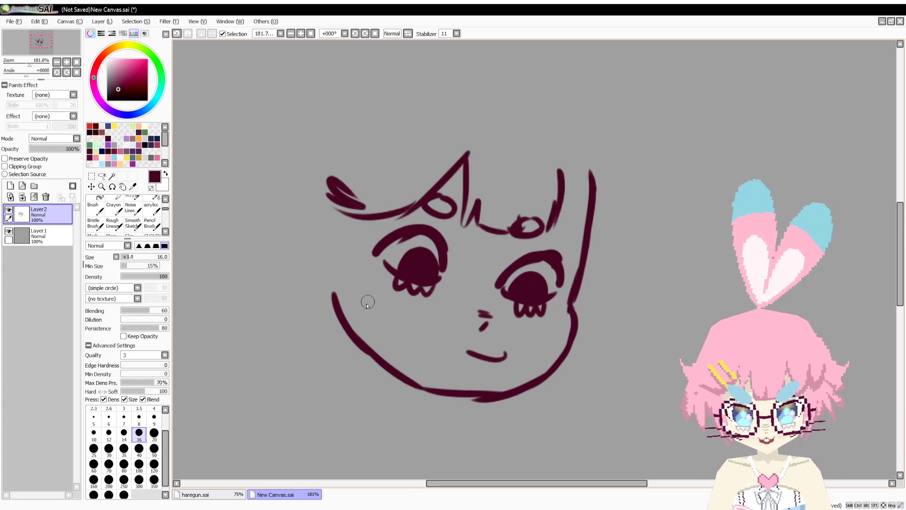
# Add hair locks beside the left cheek and a curved lock at the right temple, cleaning up overlapping lines.
pyautogui.moveTo(345, 291)
pyautogui.mouseDown()
pyautogui.moveTo(359, 329)
pyautogui.moveTo(342, 306)
pyautogui.moveTo(356, 348)
pyautogui.mouseUp()
pyautogui.press('e')
pyautogui.press('b')
pyautogui.moveTo(379, 221)
pyautogui.mouseDown()
pyautogui.moveTo(383, 285)
pyautogui.moveTo(346, 231)
pyautogui.mouseUp()
pyautogui.moveTo(356, 279)
pyautogui.mouseDown()
pyautogui.moveTo(354, 312)
pyautogui.moveTo(394, 344)
pyautogui.moveTo(341, 339)
pyautogui.mouseUp()
pyautogui.moveTo(561, 175)
pyautogui.mouseDown()
pyautogui.moveTo(575, 239)
pyautogui.moveTo(603, 172)
pyautogui.moveTo(590, 220)
pyautogui.moveTo(592, 168)
pyautogui.moveTo(597, 214)
pyautogui.mouseUp()
pyautogui.press('e')
pyautogui.press('b')
pyautogui.press('b')
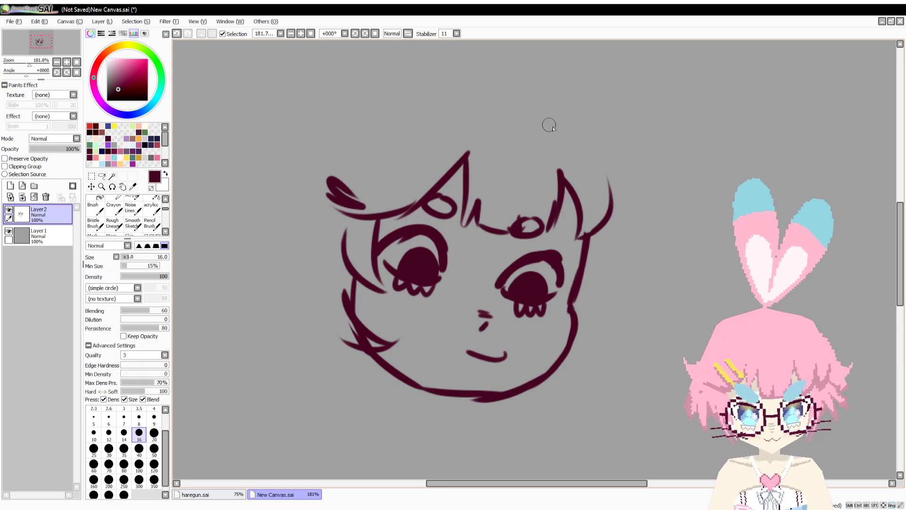
# Draw the rounded top of the head and spiky hair tufts down both sides of the face.
pyautogui.moveTo(560, 125)
pyautogui.mouseDown()
pyautogui.moveTo(461, 108)
pyautogui.moveTo(370, 129)
pyautogui.moveTo(351, 151)
pyautogui.moveTo(276, 185)
pyautogui.moveTo(317, 213)
pyautogui.mouseUp()
pyautogui.moveTo(446, 112)
pyautogui.mouseDown()
pyautogui.moveTo(339, 147)
pyautogui.moveTo(319, 175)
pyautogui.mouseUp()
pyautogui.moveTo(316, 213); pyautogui.dragTo(290, 302)
pyautogui.moveTo(291, 283)
pyautogui.mouseDown()
pyautogui.moveTo(275, 326)
pyautogui.moveTo(366, 372)
pyautogui.mouseUp()
pyautogui.moveTo(557, 122)
pyautogui.mouseDown()
pyautogui.moveTo(681, 213)
pyautogui.moveTo(615, 245)
pyautogui.moveTo(639, 281)
pyautogui.moveTo(620, 302)
pyautogui.moveTo(645, 312)
pyautogui.moveTo(592, 330)
pyautogui.moveTo(592, 359)
pyautogui.moveTo(578, 371)
pyautogui.moveTo(568, 398)
pyautogui.mouseUp()
# Draw two long bunny ears with inner ear shapes and a crossed hair clip on the bangs.
pyautogui.moveTo(460, 123)
pyautogui.mouseDown()
pyautogui.moveTo(475, 299)
pyautogui.moveTo(492, 364)
pyautogui.moveTo(411, 152)
pyautogui.moveTo(417, 316)
pyautogui.mouseUp()
pyautogui.moveTo(445, 347)
pyautogui.mouseDown()
pyautogui.moveTo(357, 251)
pyautogui.moveTo(387, 350)
pyautogui.moveTo(403, 287)
pyautogui.moveTo(370, 360)
pyautogui.moveTo(403, 363)
pyautogui.moveTo(469, 339)
pyautogui.mouseUp()
pyautogui.hotkey('ctrl', 'z')
pyautogui.moveTo(488, 382); pyautogui.dragTo(444, 189)
pyautogui.moveTo(391, 222); pyautogui.dragTo(418, 253)
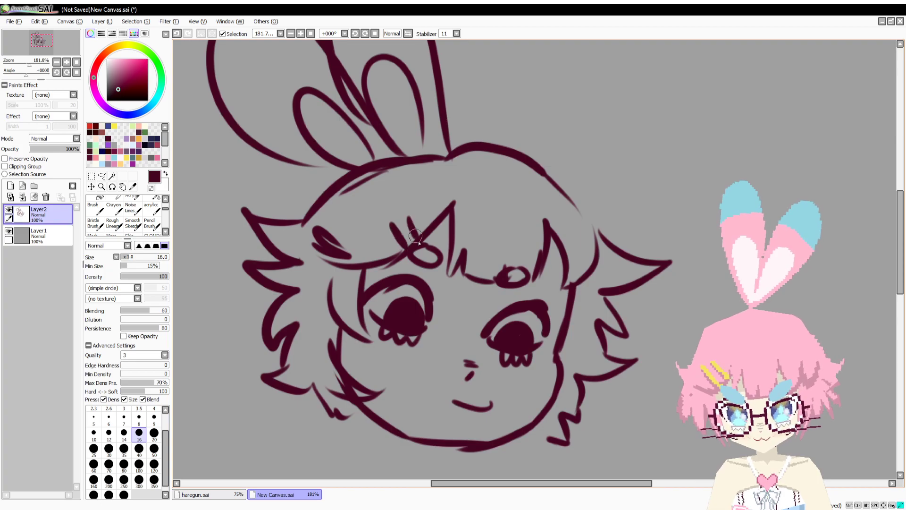
pyautogui.moveTo(502, 364); pyautogui.dragTo(476, 291)
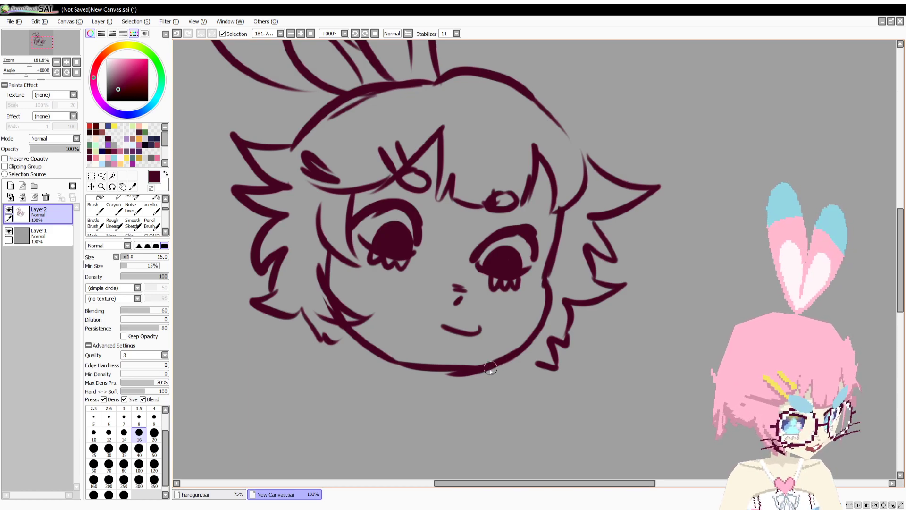
pyautogui.click(375, 508)
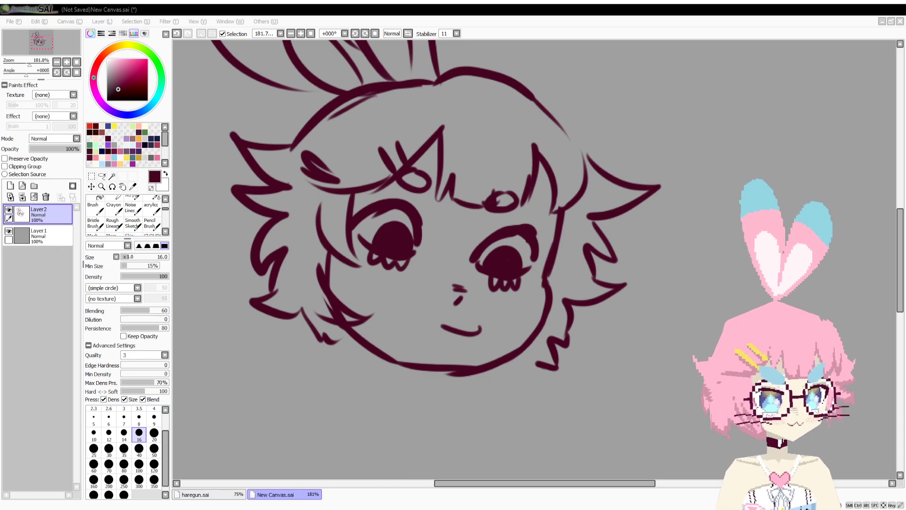
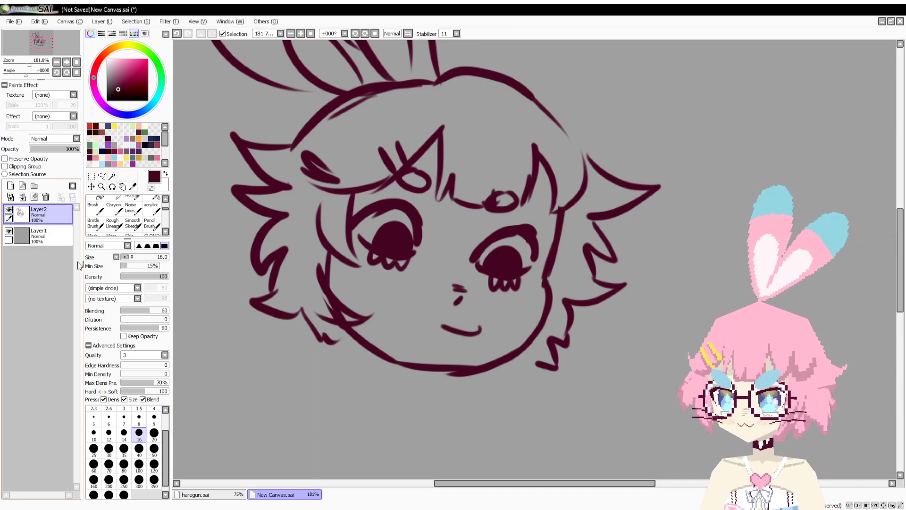
# Clear the bunny girl sketch from Layer2 and draw a new curved cheek and jaw outline.
pyautogui.moveTo(30, 64); pyautogui.dragTo(33, 63)
pyautogui.click(34, 196)
pyautogui.moveTo(462, 145)
pyautogui.mouseDown()
pyautogui.moveTo(494, 255)
pyautogui.moveTo(486, 289)
pyautogui.moveTo(488, 280)
pyautogui.moveTo(438, 308)
pyautogui.moveTo(383, 308)
pyautogui.moveTo(411, 308)
pyautogui.moveTo(358, 290)
pyautogui.mouseUp()
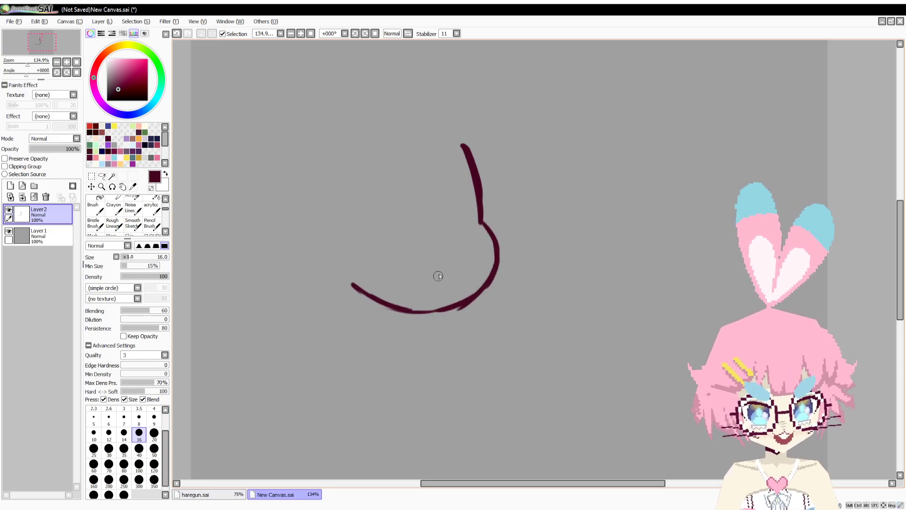
# Draw a small pointed open mouth with nose marks, and the upper and lower lid lines of both eyes.
pyautogui.moveTo(434, 262)
pyautogui.mouseDown()
pyautogui.moveTo(423, 261)
pyautogui.moveTo(415, 279)
pyautogui.moveTo(432, 288)
pyautogui.moveTo(442, 264)
pyautogui.moveTo(433, 273)
pyautogui.mouseUp()
pyautogui.moveTo(419, 270)
pyautogui.mouseDown()
pyautogui.moveTo(432, 274)
pyautogui.moveTo(416, 261)
pyautogui.mouseUp()
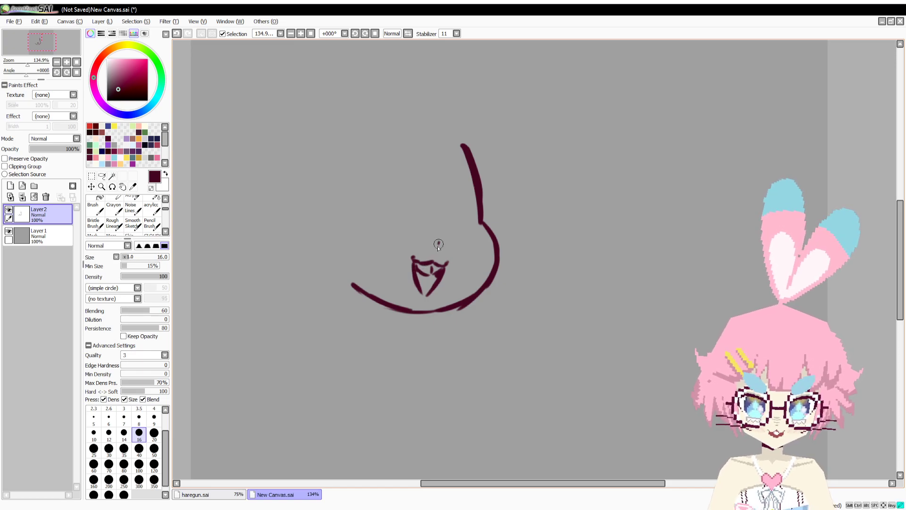
pyautogui.moveTo(440, 240)
pyautogui.mouseDown()
pyautogui.moveTo(356, 234)
pyautogui.moveTo(407, 232)
pyautogui.moveTo(363, 249)
pyautogui.mouseUp()
pyautogui.moveTo(447, 233)
pyautogui.mouseDown()
pyautogui.moveTo(465, 205)
pyautogui.moveTo(478, 210)
pyautogui.moveTo(487, 239)
pyautogui.moveTo(480, 243)
pyautogui.mouseUp()
pyautogui.hotkey('ctrl', 'z')
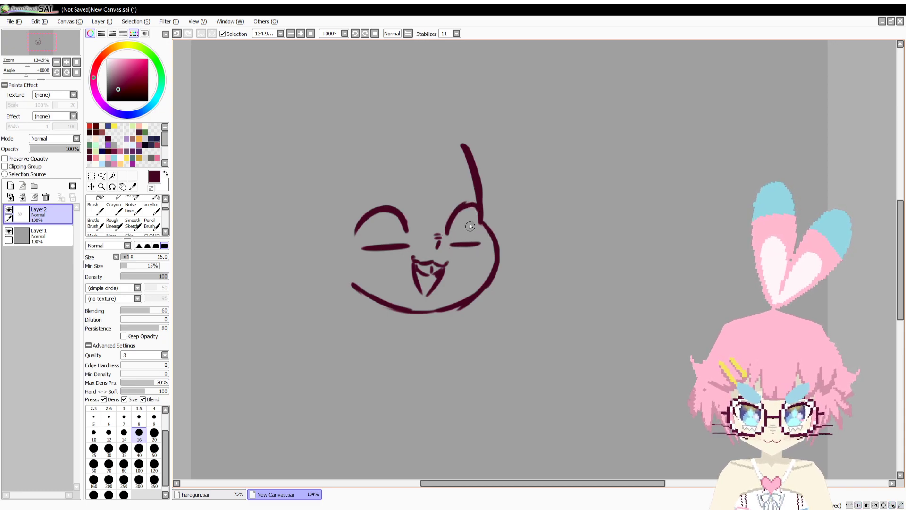
# Draw the side edges of both irises between the upper and lower lids.
pyautogui.moveTo(473, 207); pyautogui.dragTo(477, 243)
pyautogui.moveTo(398, 222); pyautogui.dragTo(408, 244)
pyautogui.moveTo(368, 213); pyautogui.dragTo(364, 248)
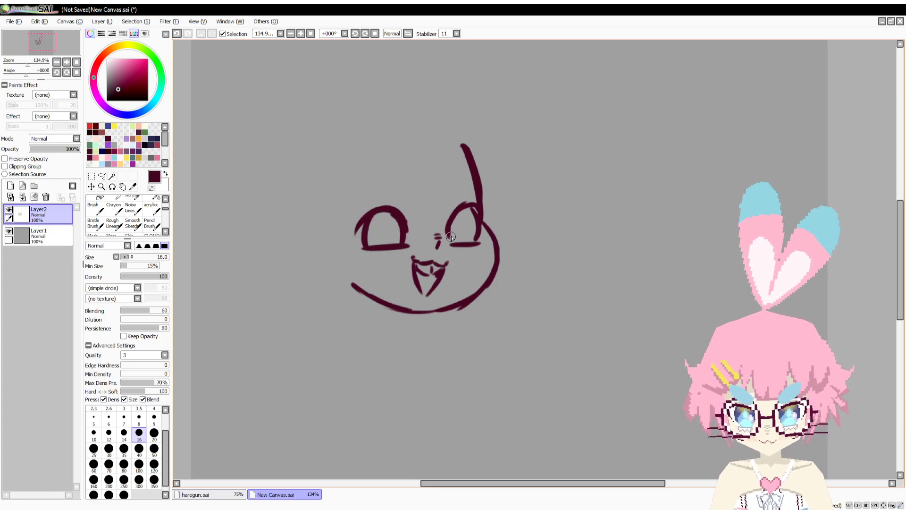
pyautogui.moveTo(386, 227)
pyautogui.mouseDown()
pyautogui.moveTo(375, 229)
pyautogui.moveTo(400, 225)
pyautogui.mouseUp()
pyautogui.hotkey('ctrl', 'z')
pyautogui.hotkey('ctrl', 'z')
pyautogui.hotkey('ctrl', 'z')
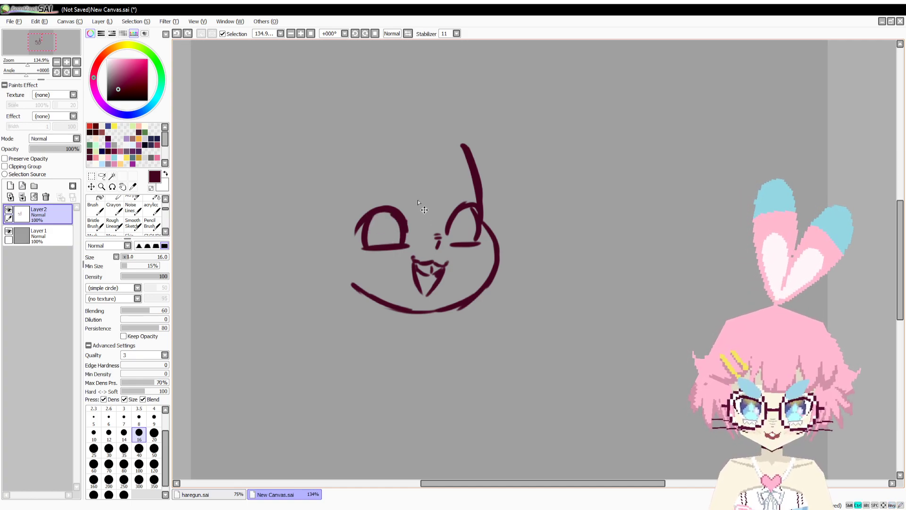
pyautogui.hotkey('ctrl', 'z')
pyautogui.moveTo(382, 214); pyautogui.dragTo(372, 244)
pyautogui.hotkey('ctrl', 'z')
# Fill the upper part of both irises with dark maroon and add a pupil below in each eye.
pyautogui.moveTo(382, 214)
pyautogui.mouseDown()
pyautogui.moveTo(369, 245)
pyautogui.moveTo(369, 223)
pyautogui.moveTo(389, 217)
pyautogui.mouseUp()
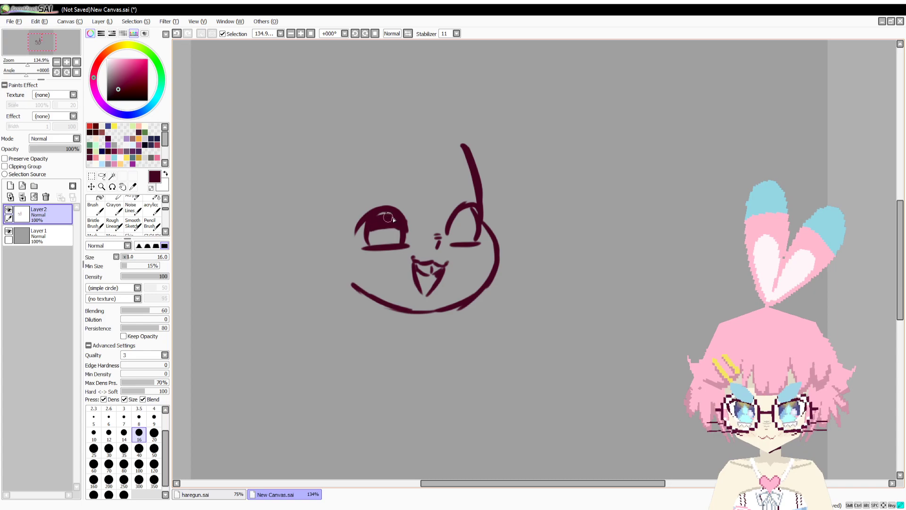
pyautogui.moveTo(476, 221)
pyautogui.mouseDown()
pyautogui.moveTo(462, 220)
pyautogui.moveTo(468, 214)
pyautogui.moveTo(476, 223)
pyautogui.mouseUp()
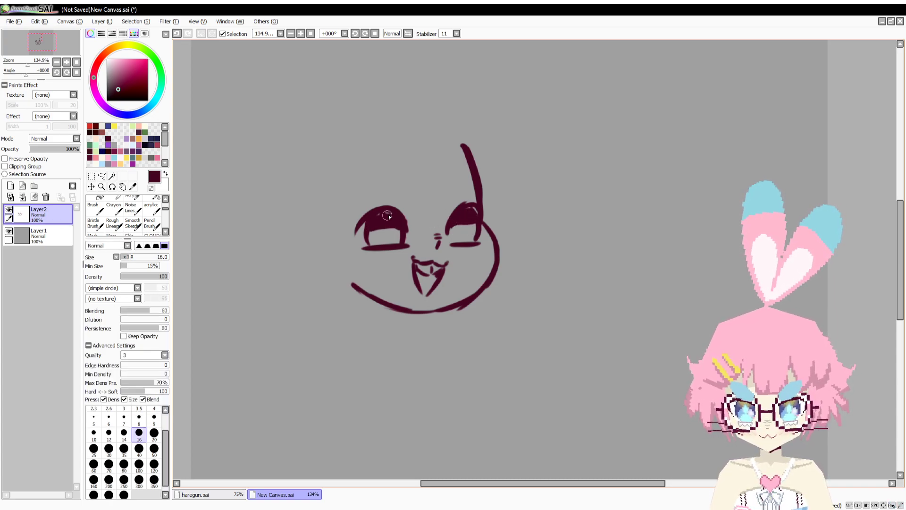
pyautogui.moveTo(386, 232); pyautogui.dragTo(384, 235)
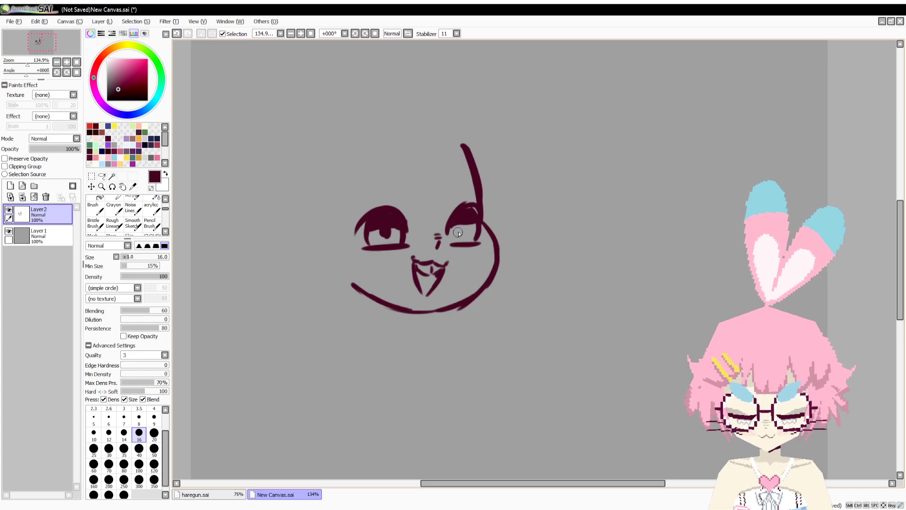
pyautogui.moveTo(459, 226); pyautogui.dragTo(460, 230)
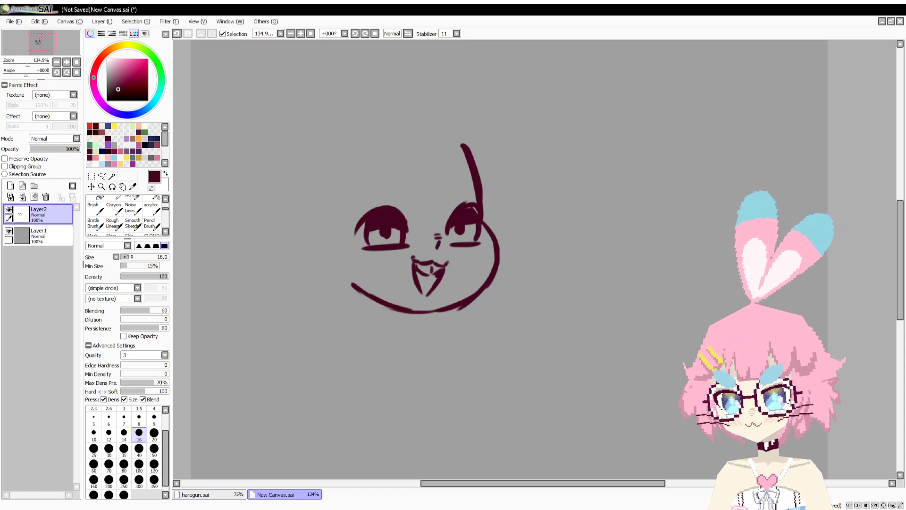
# Erase the small mouth and replace it with a wider open smile, undoing the inner tooth line.
pyautogui.moveTo(216, 199); pyautogui.dragTo(293, 206)
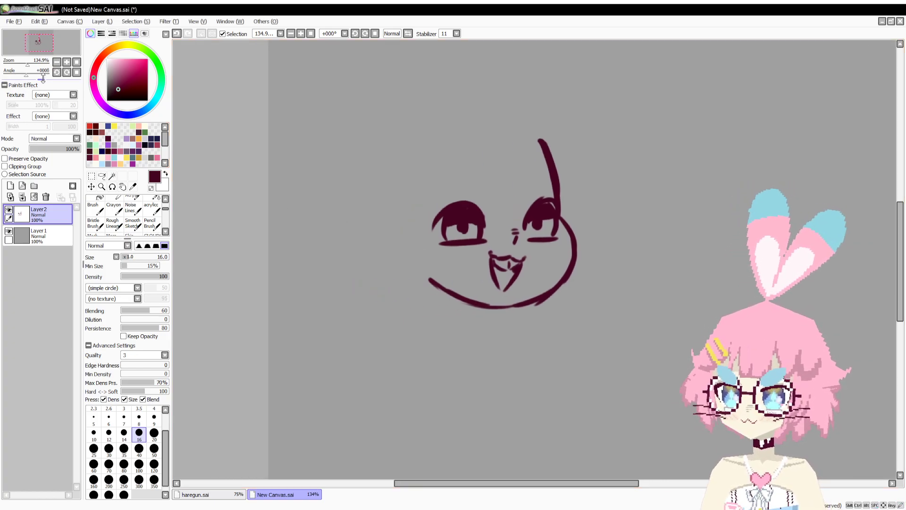
pyautogui.moveTo(43, 78); pyautogui.dragTo(31, 62)
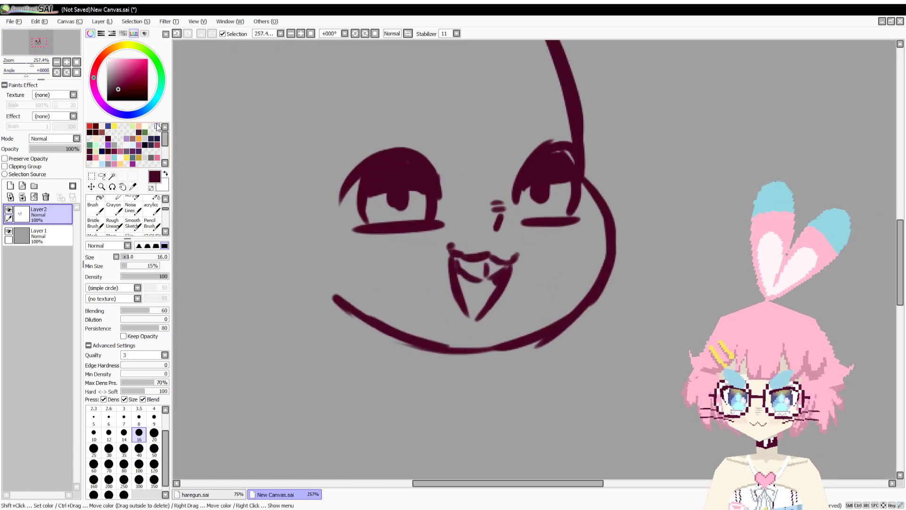
pyautogui.press('e')
pyautogui.moveTo(467, 244)
pyautogui.mouseDown()
pyautogui.moveTo(480, 269)
pyautogui.moveTo(479, 319)
pyautogui.mouseUp()
pyautogui.press('b')
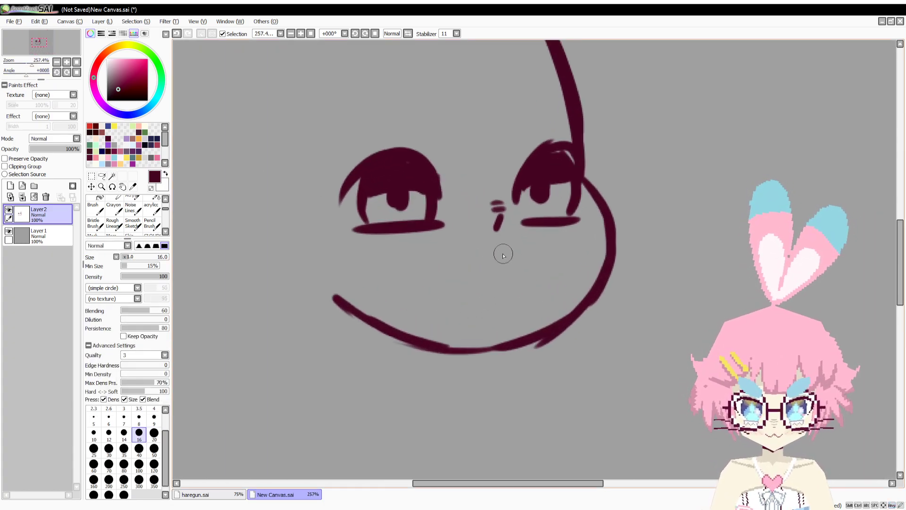
pyautogui.moveTo(524, 259)
pyautogui.mouseDown()
pyautogui.moveTo(431, 255)
pyautogui.moveTo(448, 322)
pyautogui.moveTo(470, 326)
pyautogui.moveTo(507, 281)
pyautogui.moveTo(496, 304)
pyautogui.moveTo(509, 265)
pyautogui.moveTo(486, 314)
pyautogui.moveTo(513, 284)
pyautogui.moveTo(485, 329)
pyautogui.moveTo(506, 291)
pyautogui.moveTo(482, 327)
pyautogui.moveTo(505, 264)
pyautogui.moveTo(467, 271)
pyautogui.mouseUp()
pyautogui.press('e')
pyautogui.press('b')
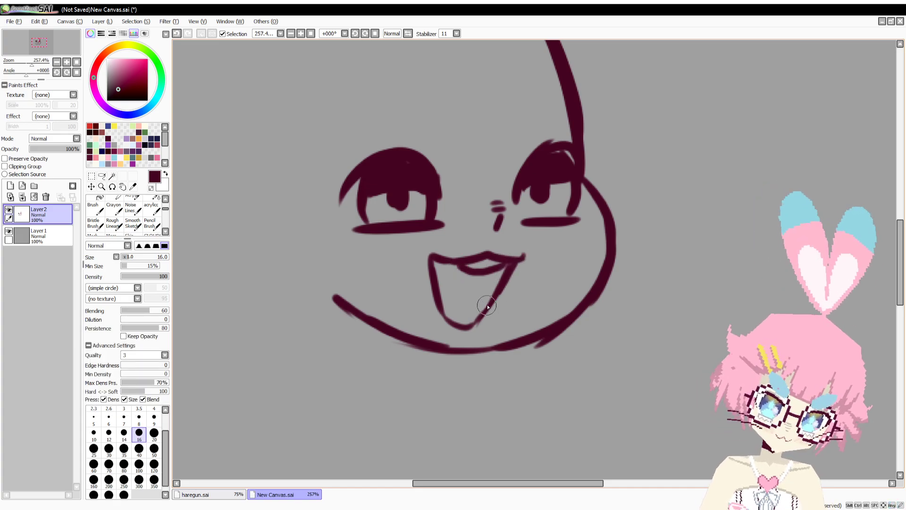
pyautogui.hotkey('ctrl', 'z')
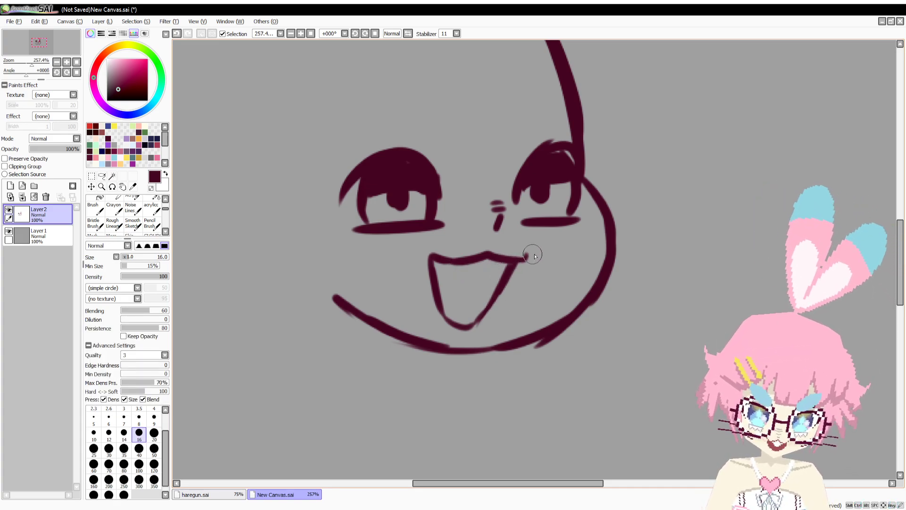
# Add a jagged row of upper teeth inside the open mouth and three small scallops under each eye.
pyautogui.moveTo(509, 265)
pyautogui.mouseDown()
pyautogui.moveTo(480, 280)
pyautogui.moveTo(444, 270)
pyautogui.moveTo(491, 280)
pyautogui.moveTo(506, 269)
pyautogui.moveTo(440, 272)
pyautogui.moveTo(424, 253)
pyautogui.mouseUp()
pyautogui.moveTo(370, 234); pyautogui.dragTo(425, 236)
pyautogui.moveTo(526, 227); pyautogui.dragTo(638, 234)
# Draw two whiskers extending outward from each cheek of the face.
pyautogui.moveTo(632, 209); pyautogui.dragTo(718, 175)
pyautogui.moveTo(638, 232); pyautogui.dragTo(714, 220)
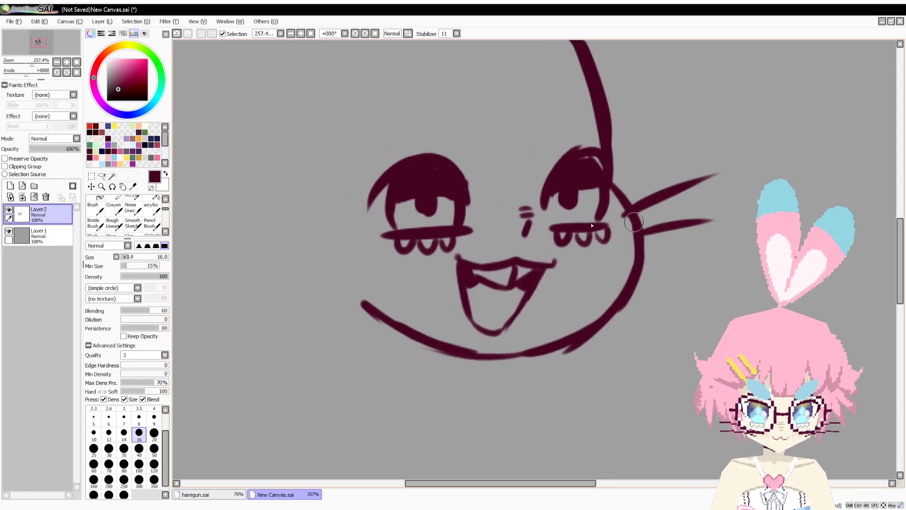
pyautogui.moveTo(361, 232); pyautogui.dragTo(251, 209)
pyautogui.moveTo(358, 264); pyautogui.dragTo(272, 278)
# Add a small dot near the inner corner of each eye and a short rounded eyebrow above each, undoing surplus strokes.
pyautogui.moveTo(441, 189); pyautogui.dragTo(444, 212)
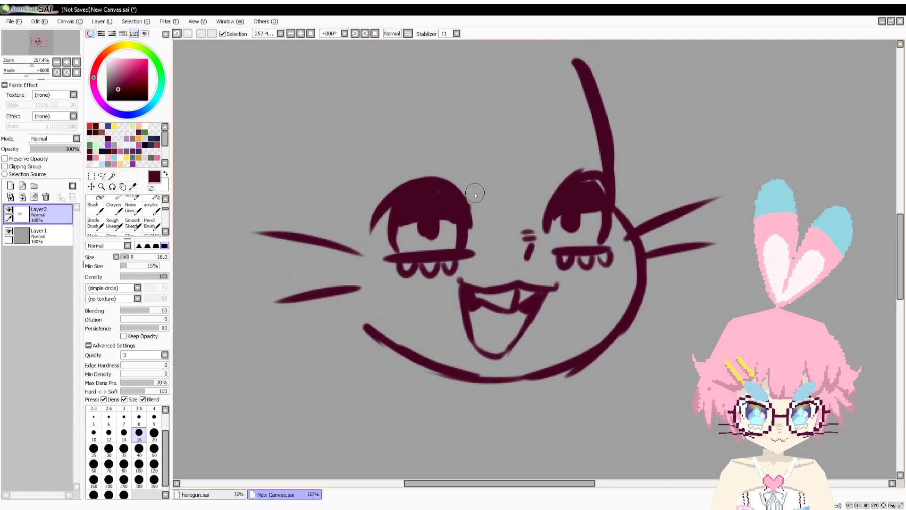
pyautogui.click(471, 191)
pyautogui.click(538, 189)
pyautogui.scroll(1, 491, 174)
pyautogui.moveTo(454, 160)
pyautogui.mouseDown()
pyautogui.moveTo(437, 163)
pyautogui.moveTo(454, 183)
pyautogui.mouseUp()
pyautogui.moveTo(469, 182); pyautogui.dragTo(459, 158)
pyautogui.moveTo(535, 159); pyautogui.dragTo(525, 183)
pyautogui.moveTo(546, 184)
pyautogui.mouseDown()
pyautogui.moveTo(554, 154)
pyautogui.moveTo(534, 178)
pyautogui.moveTo(546, 151)
pyautogui.mouseUp()
pyautogui.hotkey('ctrl', 'z')
pyautogui.hotkey('ctrl', 'z')
pyautogui.hotkey('ctrl', 'z')
pyautogui.hotkey('ctrl', 'z')
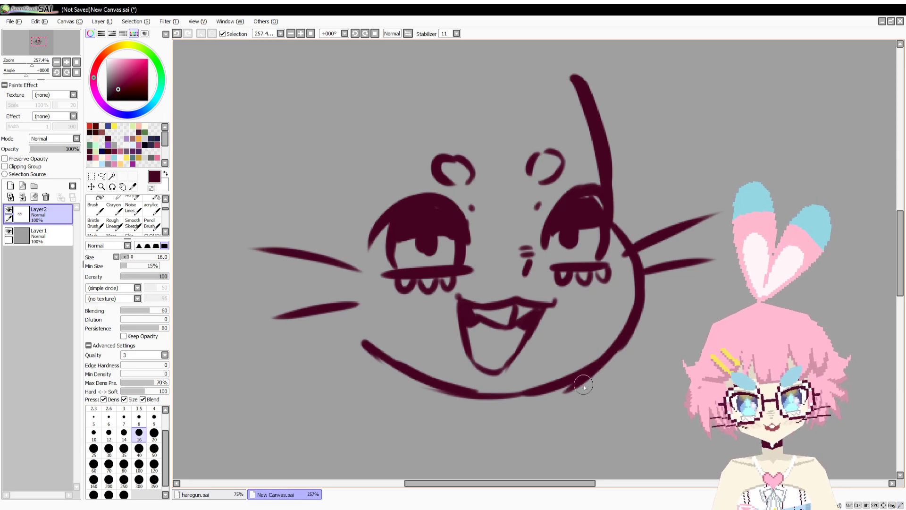
# Erase the rough stray edge along the outside of the lower-right jaw line.
pyautogui.press('n')
pyautogui.moveTo(623, 363); pyautogui.dragTo(576, 390)
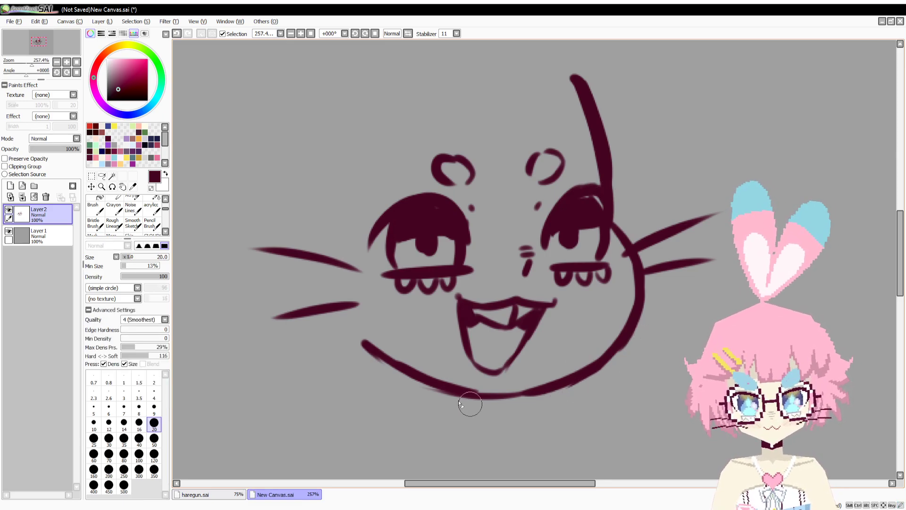
pyautogui.press('b')
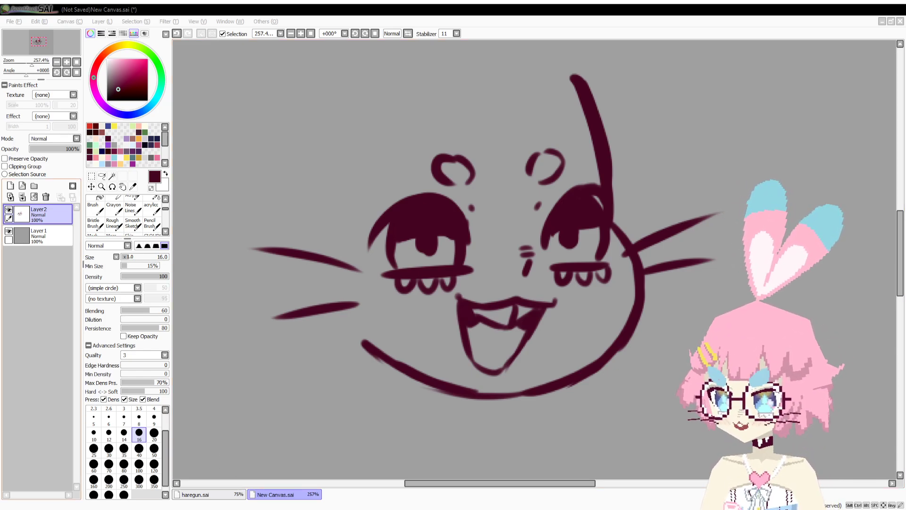
# Draw spiky fringe strands across the forehead, with short hair strokes beside the left temple.
pyautogui.moveTo(31, 64)
pyautogui.mouseDown()
pyautogui.moveTo(19, 76)
pyautogui.moveTo(32, 78)
pyautogui.mouseUp()
pyautogui.moveTo(539, 140)
pyautogui.mouseDown()
pyautogui.moveTo(550, 180)
pyautogui.moveTo(504, 210)
pyautogui.mouseUp()
pyautogui.moveTo(498, 206)
pyautogui.mouseDown()
pyautogui.moveTo(480, 208)
pyautogui.moveTo(478, 199)
pyautogui.mouseUp()
pyautogui.moveTo(477, 179); pyautogui.dragTo(464, 206)
pyautogui.moveTo(464, 207)
pyautogui.mouseDown()
pyautogui.moveTo(455, 178)
pyautogui.moveTo(461, 160)
pyautogui.moveTo(410, 217)
pyautogui.mouseUp()
pyautogui.moveTo(408, 216)
pyautogui.mouseDown()
pyautogui.moveTo(378, 200)
pyautogui.moveTo(413, 179)
pyautogui.moveTo(433, 198)
pyautogui.mouseUp()
# Draw the curved side lock and a pointed fur tuft along the left cheek.
pyautogui.moveTo(432, 215)
pyautogui.mouseDown()
pyautogui.moveTo(425, 238)
pyautogui.moveTo(436, 281)
pyautogui.moveTo(398, 242)
pyautogui.mouseUp()
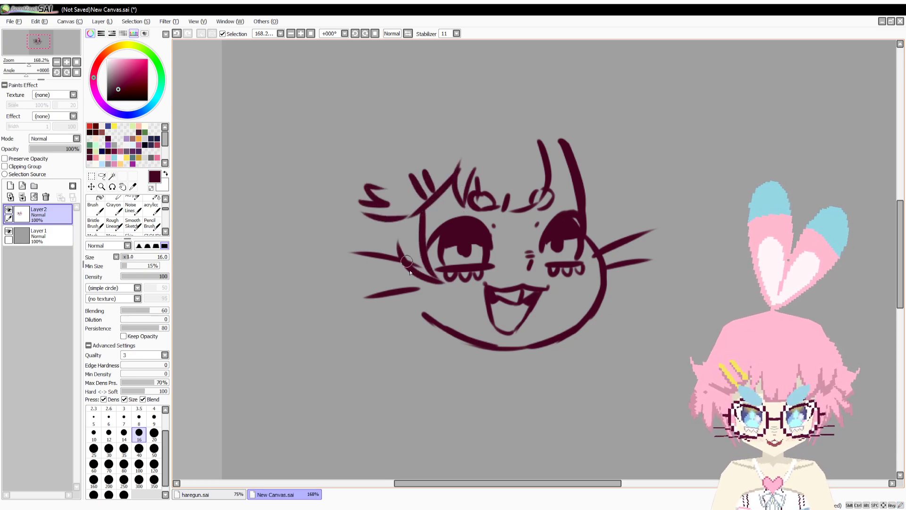
pyautogui.moveTo(418, 278); pyautogui.dragTo(468, 304)
pyautogui.moveTo(465, 308); pyautogui.dragTo(407, 311)
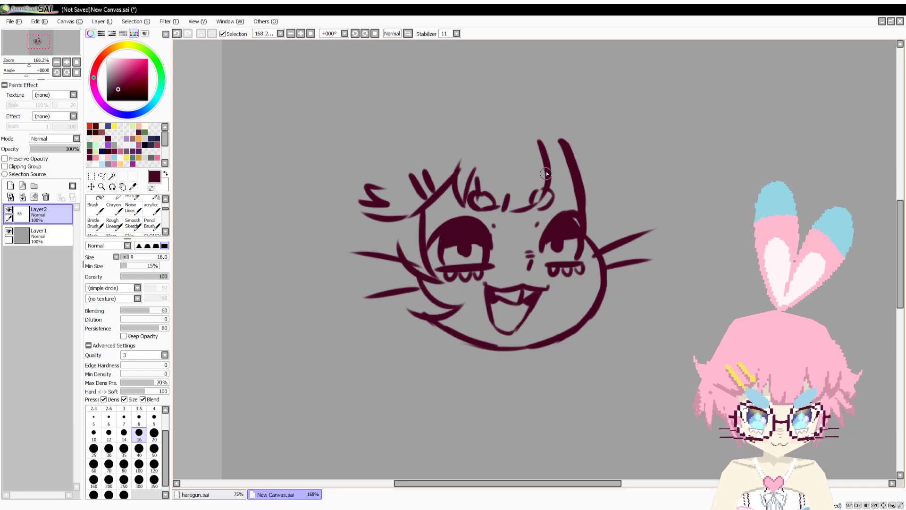
# Extend the fringe with curved strands on the right side of the forehead and erase the face line overlapping them.
pyautogui.moveTo(542, 144); pyautogui.dragTo(566, 194)
pyautogui.moveTo(566, 194)
pyautogui.mouseDown()
pyautogui.moveTo(581, 177)
pyautogui.moveTo(572, 145)
pyautogui.moveTo(569, 176)
pyautogui.mouseUp()
pyautogui.press('e')
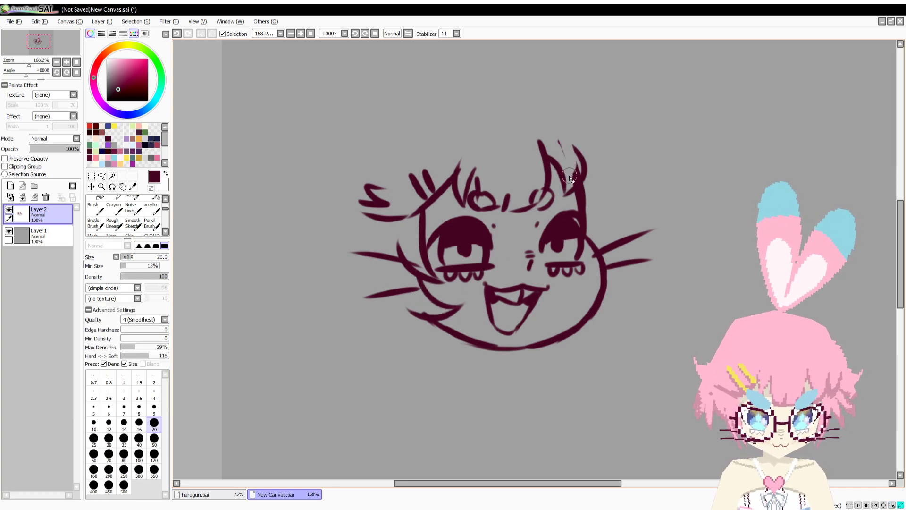
pyautogui.moveTo(569, 141); pyautogui.dragTo(576, 185)
# Mirror the view to redraw the cheek and jaw outline closer to the eye, erase the old line, and restore the normal view.
pyautogui.click(408, 33)
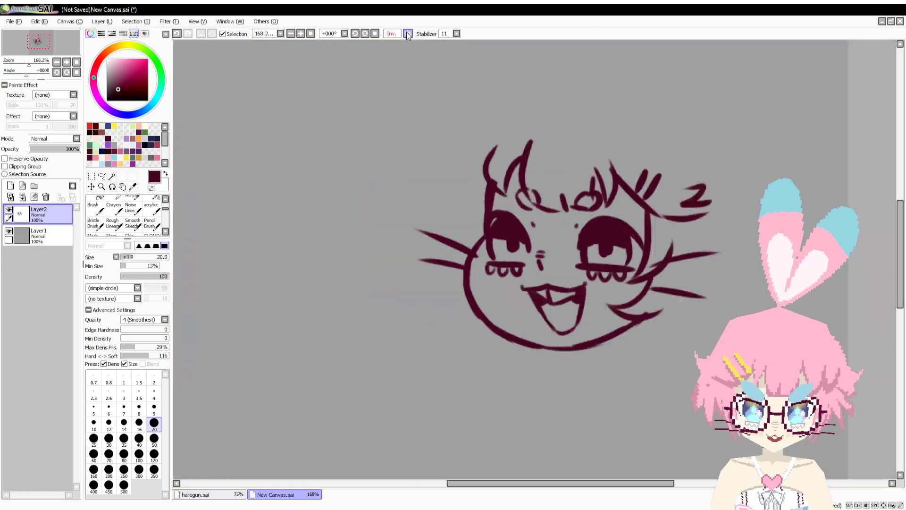
pyautogui.press('b')
pyautogui.moveTo(479, 243)
pyautogui.mouseDown()
pyautogui.moveTo(474, 283)
pyautogui.moveTo(488, 311)
pyautogui.mouseUp()
pyautogui.moveTo(474, 269)
pyautogui.mouseDown()
pyautogui.moveTo(522, 340)
pyautogui.moveTo(493, 334)
pyautogui.moveTo(525, 341)
pyautogui.mouseUp()
pyautogui.press('e')
pyautogui.moveTo(479, 252)
pyautogui.mouseDown()
pyautogui.moveTo(473, 246)
pyautogui.moveTo(470, 265)
pyautogui.moveTo(486, 274)
pyautogui.moveTo(489, 267)
pyautogui.moveTo(480, 263)
pyautogui.moveTo(483, 276)
pyautogui.mouseUp()
pyautogui.press('b')
pyautogui.hotkey('ctrl', 'z')
pyautogui.hotkey('ctrl', 'z')
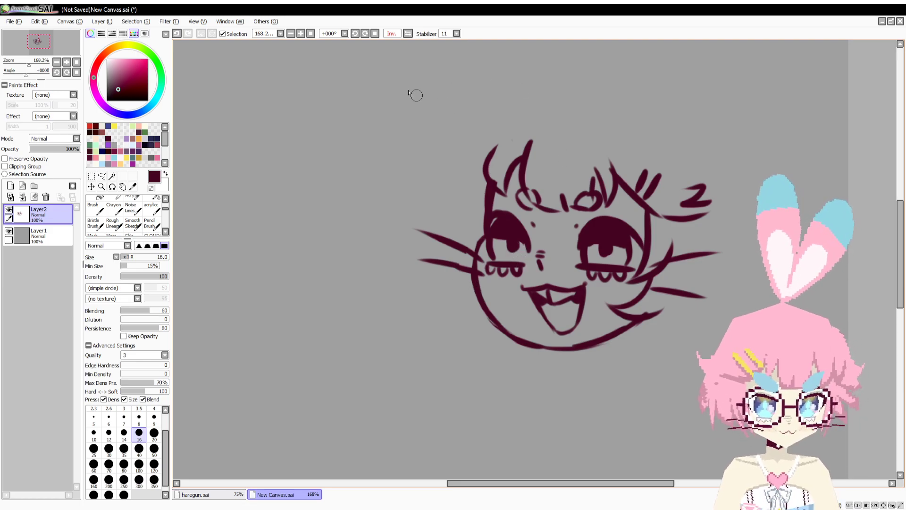
pyautogui.click(393, 33)
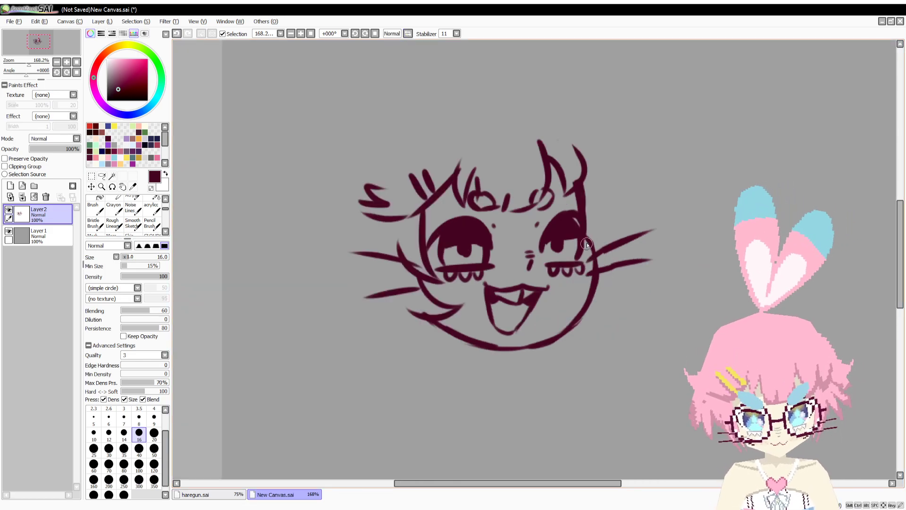
# Clean up and smooth the lower-right jaw line with short brush and eraser touches.
pyautogui.press('e')
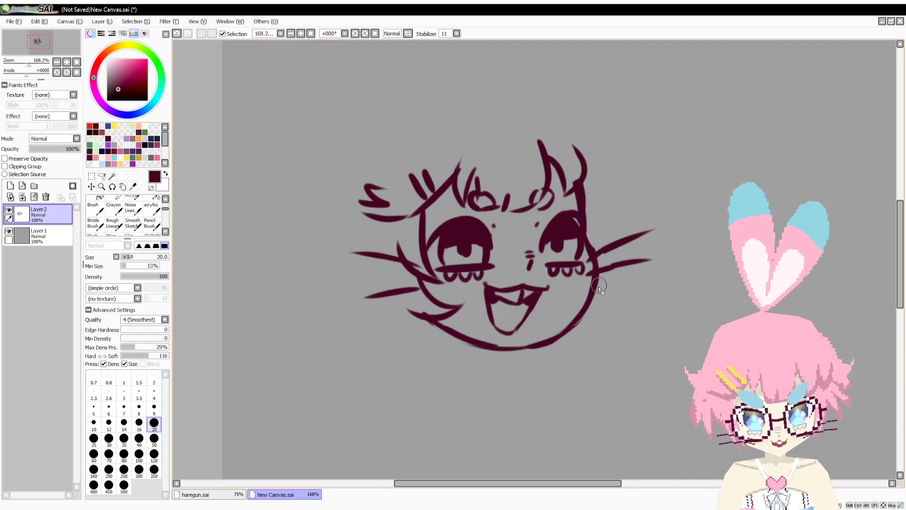
pyautogui.press('b')
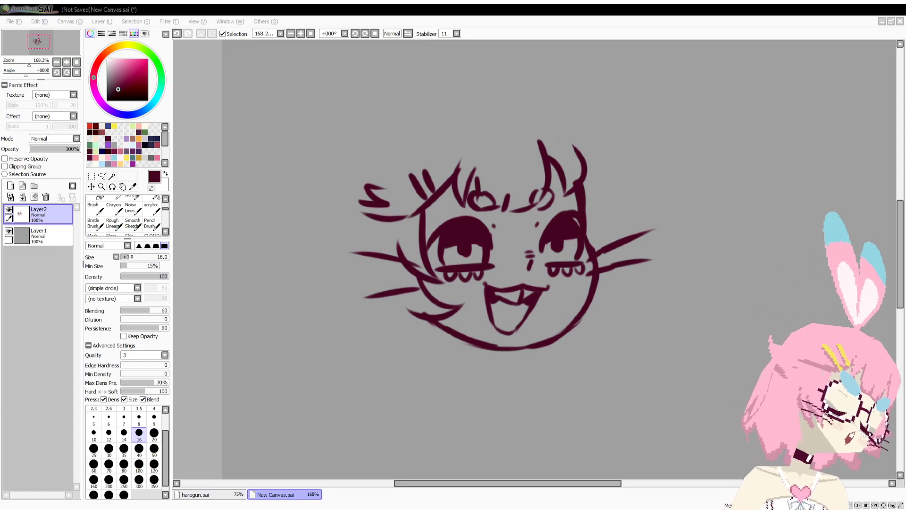
pyautogui.click(541, 60)
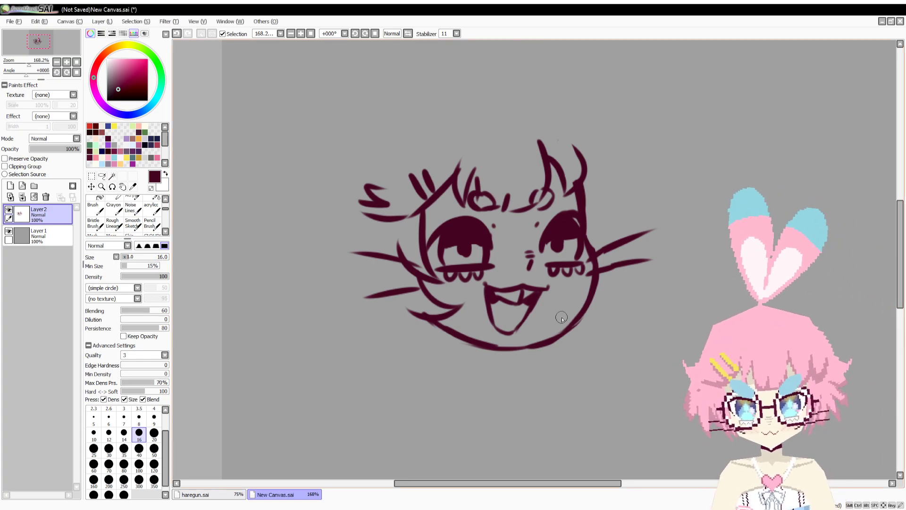
pyautogui.moveTo(589, 293)
pyautogui.mouseDown()
pyautogui.moveTo(560, 334)
pyautogui.moveTo(578, 313)
pyautogui.moveTo(535, 347)
pyautogui.mouseUp()
pyautogui.press('e')
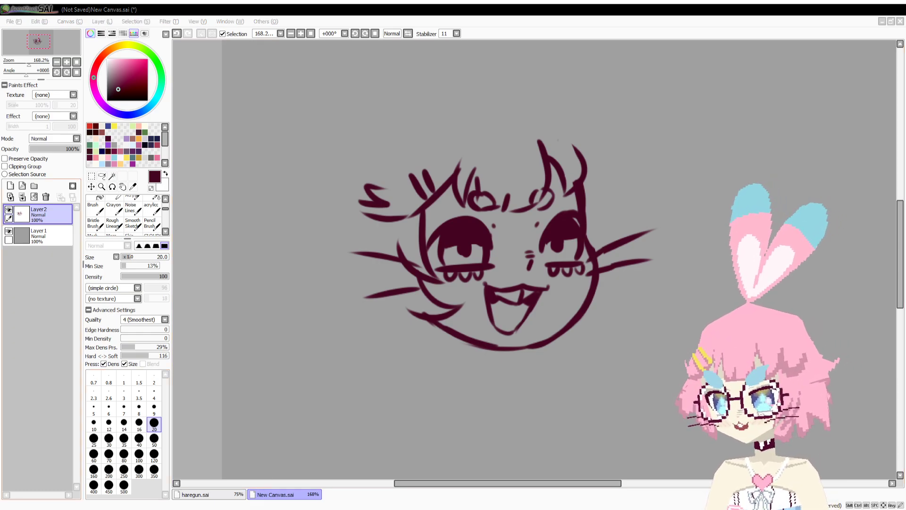
# Draw the rounded crown of the head as a curve above the fringe, undoing the attempts that miss.
pyautogui.click(49, 341)
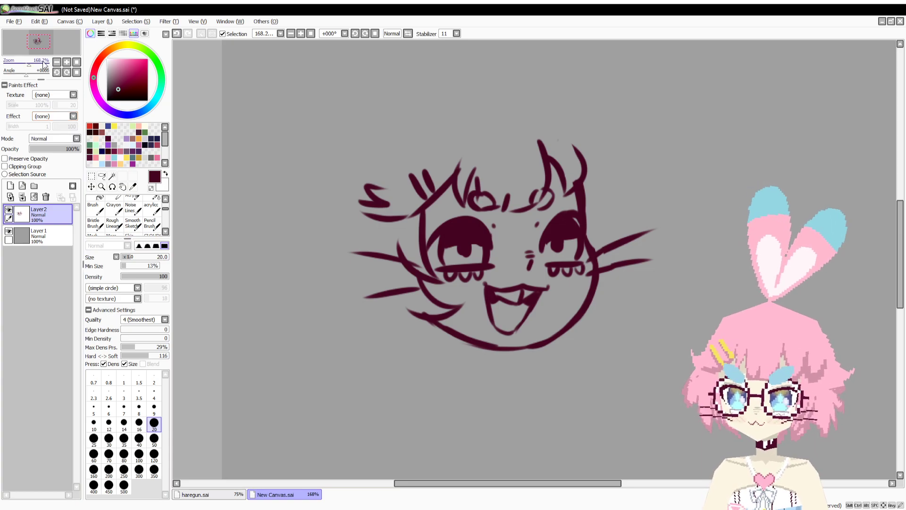
pyautogui.moveTo(43, 61); pyautogui.dragTo(28, 64)
pyautogui.press('b')
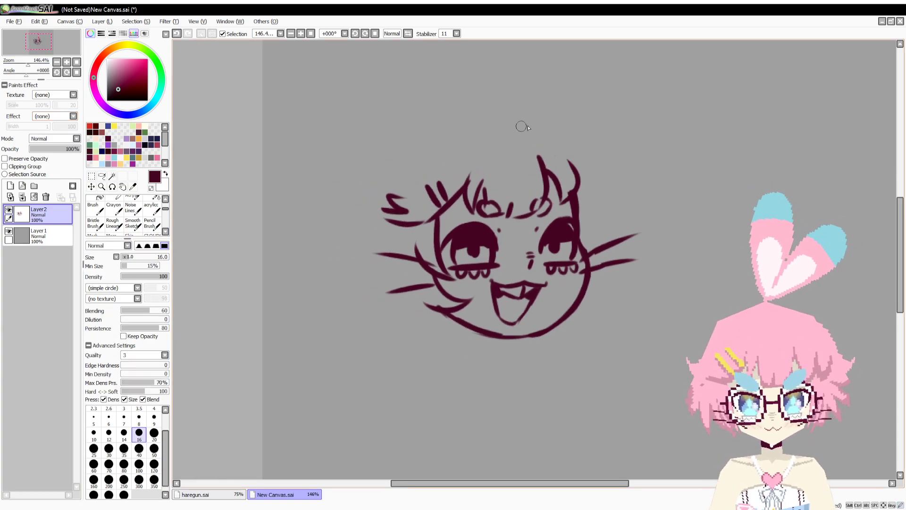
pyautogui.moveTo(537, 132)
pyautogui.mouseDown()
pyautogui.moveTo(461, 127)
pyautogui.moveTo(477, 120)
pyautogui.moveTo(455, 134)
pyautogui.mouseUp()
pyautogui.hotkey('ctrl', 'z')
pyautogui.hotkey('ctrl', 'z')
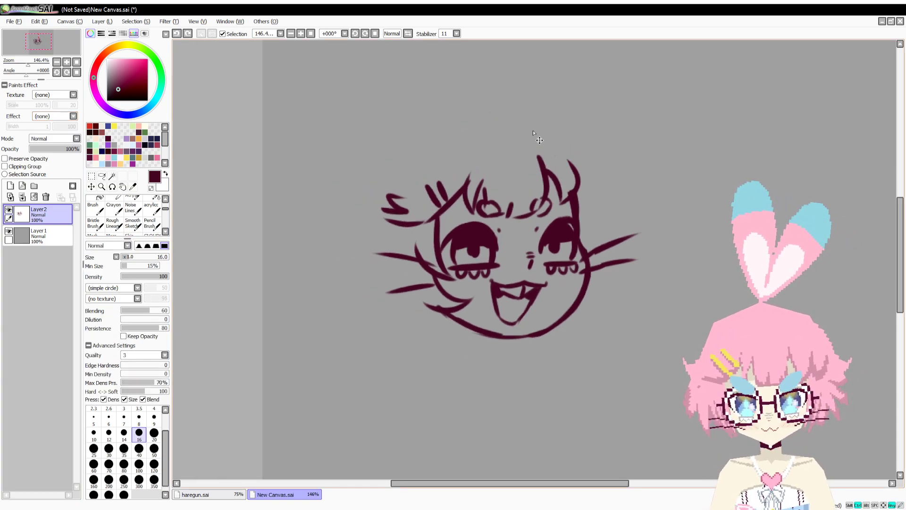
pyautogui.moveTo(535, 124)
pyautogui.mouseDown()
pyautogui.moveTo(519, 114)
pyautogui.moveTo(465, 123)
pyautogui.moveTo(413, 142)
pyautogui.moveTo(380, 176)
pyautogui.mouseUp()
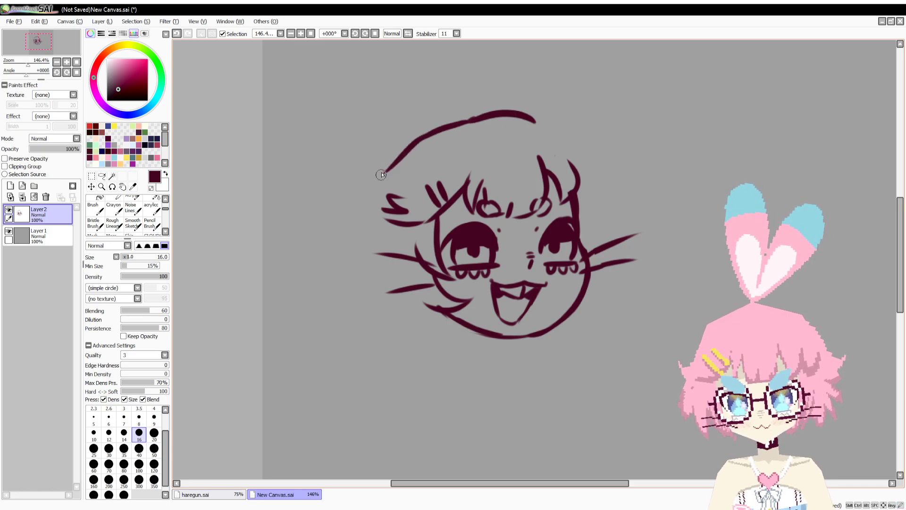
pyautogui.hotkey('ctrl', 'z')
# Draw ragged hair down the left side and continue the crown into a flared pointed tip on the right.
pyautogui.moveTo(431, 135)
pyautogui.mouseDown()
pyautogui.moveTo(403, 165)
pyautogui.moveTo(411, 156)
pyautogui.moveTo(347, 183)
pyautogui.moveTo(382, 222)
pyautogui.moveTo(371, 212)
pyautogui.moveTo(371, 230)
pyautogui.moveTo(384, 244)
pyautogui.moveTo(359, 275)
pyautogui.moveTo(393, 282)
pyautogui.moveTo(393, 312)
pyautogui.moveTo(425, 332)
pyautogui.moveTo(449, 332)
pyautogui.mouseUp()
pyautogui.moveTo(534, 124)
pyautogui.mouseDown()
pyautogui.moveTo(592, 165)
pyautogui.moveTo(647, 178)
pyautogui.mouseUp()
pyautogui.moveTo(624, 199); pyautogui.dragTo(588, 209)
# Join the crown to a flared pointed hair tip on the left and tidy the overlapping strokes.
pyautogui.press('n')
pyautogui.moveTo(391, 178); pyautogui.dragTo(332, 203)
pyautogui.press('c')
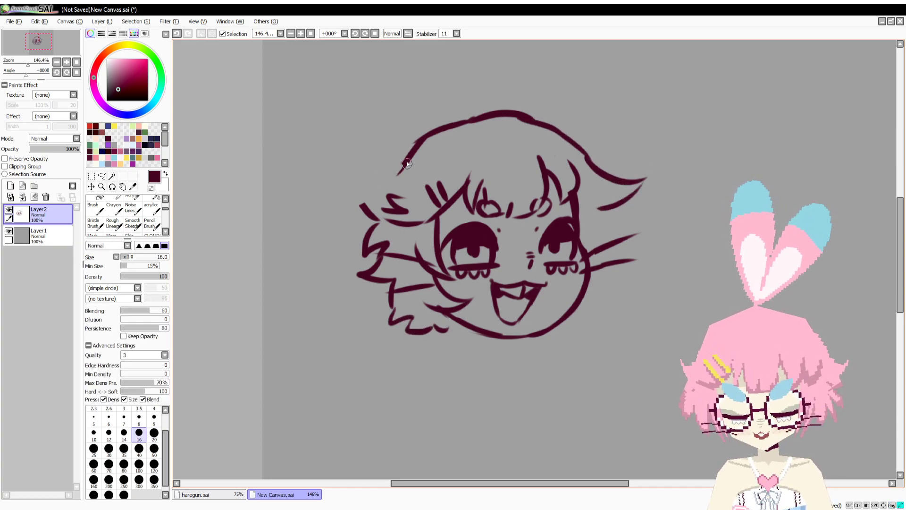
pyautogui.moveTo(410, 159); pyautogui.dragTo(363, 208)
pyautogui.moveTo(370, 208)
pyautogui.mouseDown()
pyautogui.moveTo(332, 216)
pyautogui.moveTo(367, 234)
pyautogui.mouseUp()
pyautogui.press('e')
pyautogui.press('e')
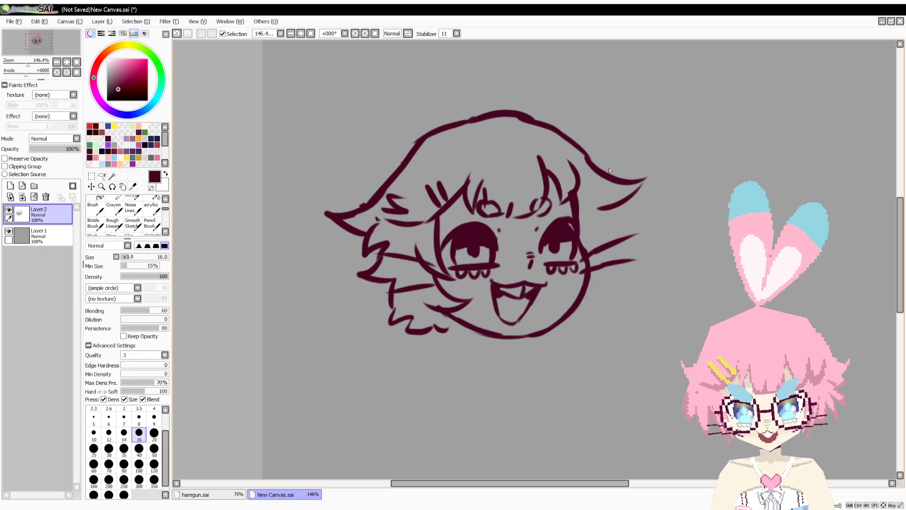
# Strengthen the flared right hair tip and draw ragged hair spikes down the right side to the jaw.
pyautogui.moveTo(591, 161); pyautogui.dragTo(647, 186)
pyautogui.moveTo(591, 207); pyautogui.dragTo(630, 203)
pyautogui.press('b')
pyautogui.moveTo(580, 150)
pyautogui.mouseDown()
pyautogui.moveTo(635, 196)
pyautogui.moveTo(602, 216)
pyautogui.moveTo(630, 246)
pyautogui.mouseUp()
pyautogui.moveTo(629, 246); pyautogui.dragTo(602, 232)
pyautogui.moveTo(613, 242)
pyautogui.mouseDown()
pyautogui.moveTo(617, 260)
pyautogui.moveTo(648, 267)
pyautogui.mouseUp()
pyautogui.moveTo(647, 266)
pyautogui.mouseDown()
pyautogui.moveTo(609, 284)
pyautogui.moveTo(594, 311)
pyautogui.moveTo(570, 326)
pyautogui.mouseUp()
# Draw two long rabbit ears above the crown with small loops at their base, undoing the strokes that miss.
pyautogui.press('space')
pyautogui.moveTo(557, 281); pyautogui.dragTo(579, 398)
pyautogui.moveTo(496, 234)
pyautogui.mouseDown()
pyautogui.moveTo(495, 76)
pyautogui.moveTo(481, 233)
pyautogui.moveTo(378, 227)
pyautogui.moveTo(467, 238)
pyautogui.moveTo(424, 249)
pyautogui.moveTo(451, 240)
pyautogui.moveTo(502, 101)
pyautogui.moveTo(358, 218)
pyautogui.moveTo(470, 171)
pyautogui.mouseUp()
pyautogui.hotkey('ctrl', 'z')
pyautogui.hotkey('ctrl', 'y')
pyautogui.hotkey('ctrl', 'z')
pyautogui.hotkey('ctrl', 'z')
pyautogui.hotkey('ctrl', 'z')
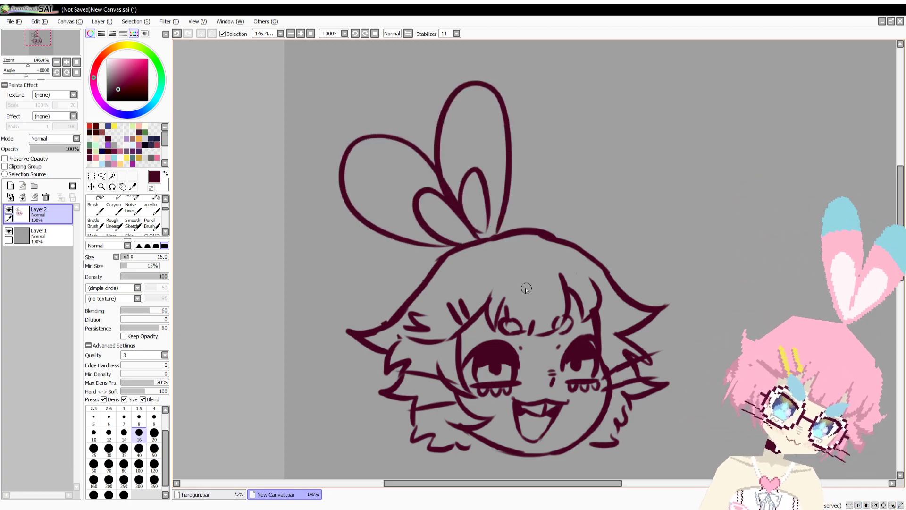
# Undo the wide left ear and base loops, and redraw a narrower left ear with smaller loops.
pyautogui.hotkey('ctrl', 'z')
pyautogui.hotkey('ctrl', 'z')
pyautogui.moveTo(474, 231)
pyautogui.mouseDown()
pyautogui.moveTo(449, 252)
pyautogui.moveTo(435, 205)
pyautogui.moveTo(486, 226)
pyautogui.mouseUp()
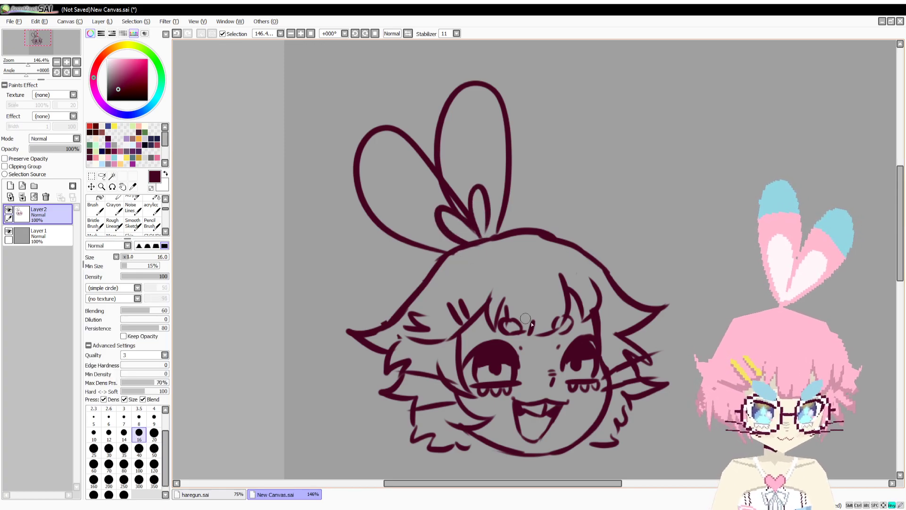
# Try to darken the upper inside of the open mouth, and undo the stroke.
pyautogui.moveTo(539, 326); pyautogui.dragTo(519, 181)
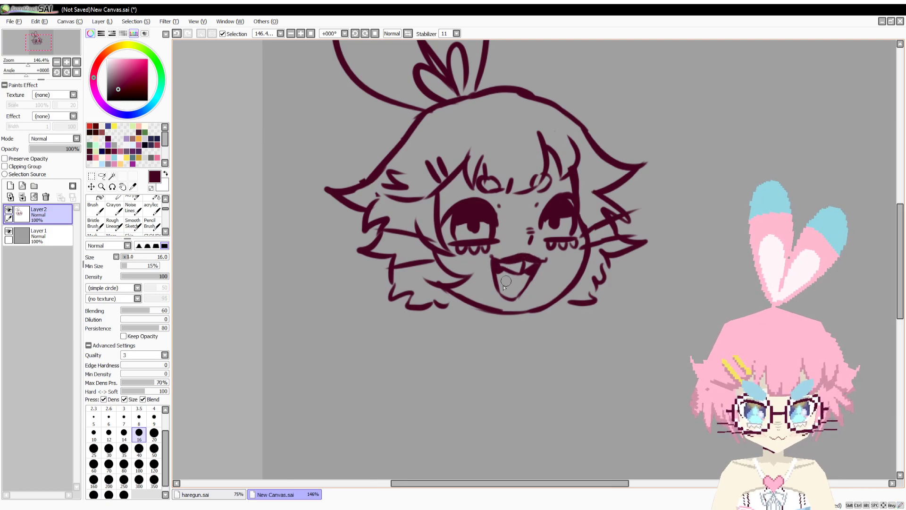
pyautogui.hotkey('ctrl', 'z')
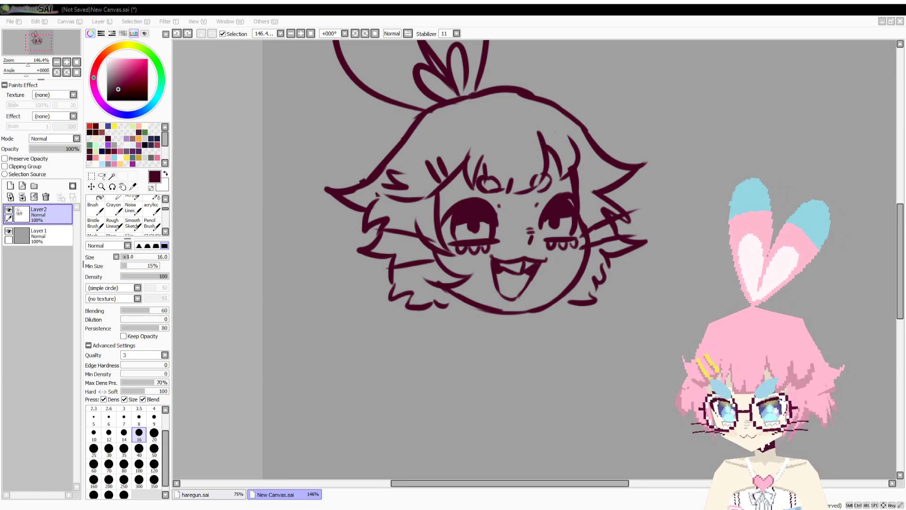
# View the finished haregun.sai drawing and return to the new canvas.
pyautogui.click(235, 494)
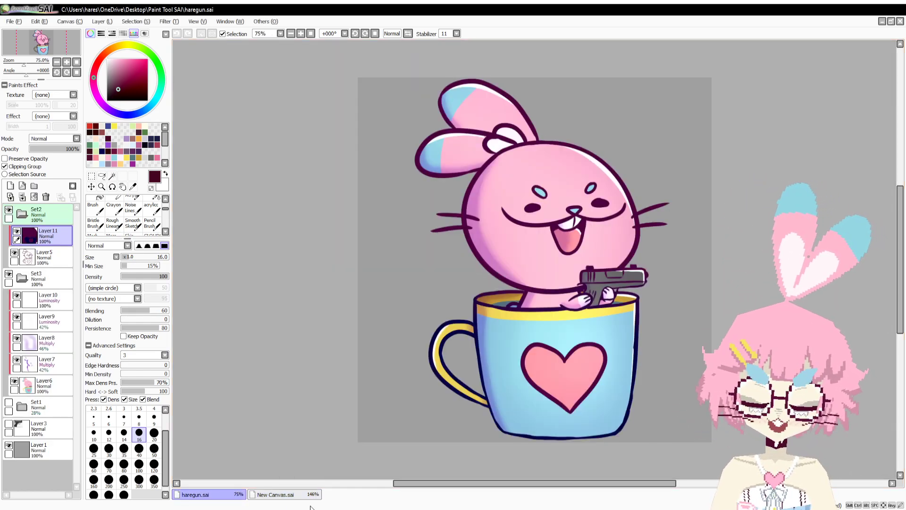
pyautogui.hotkey('alt', 'Tab')
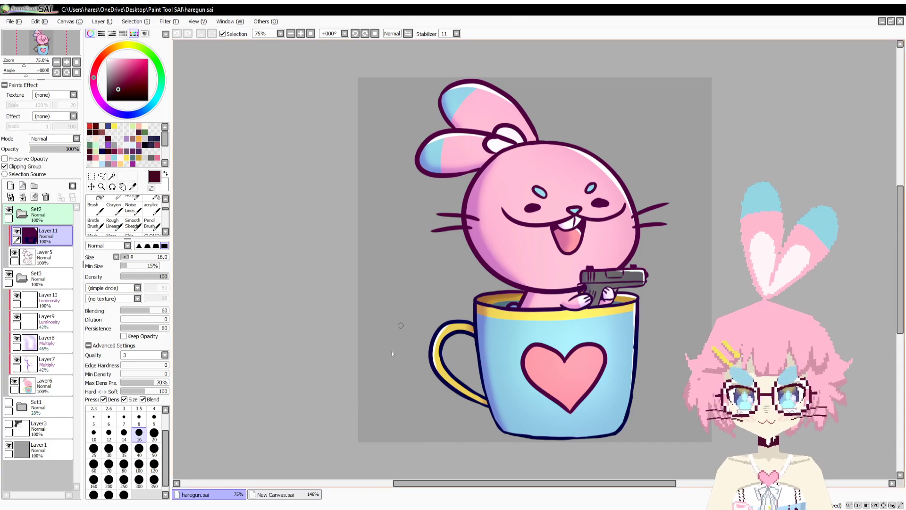
pyautogui.click(289, 496)
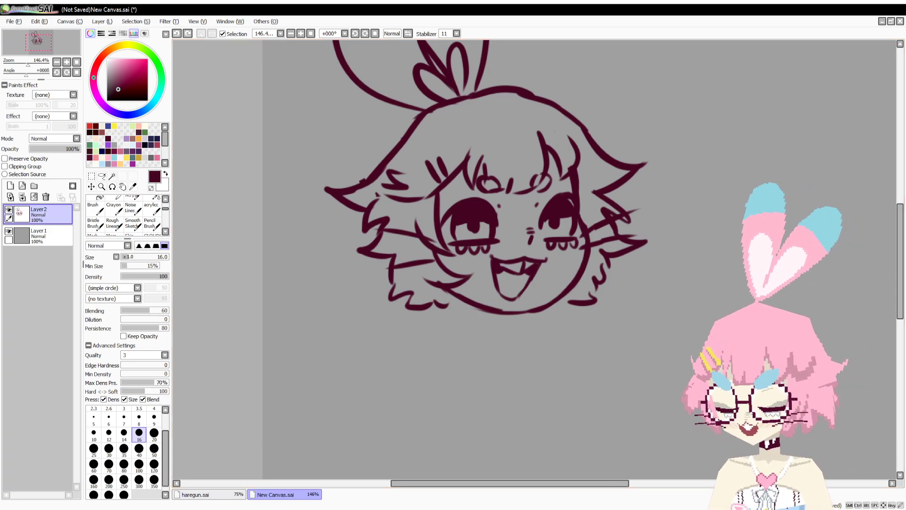
# Add a new layer above the head sketch and bring the empty area below the chin into view.
pyautogui.moveTo(439, 305); pyautogui.dragTo(430, 284)
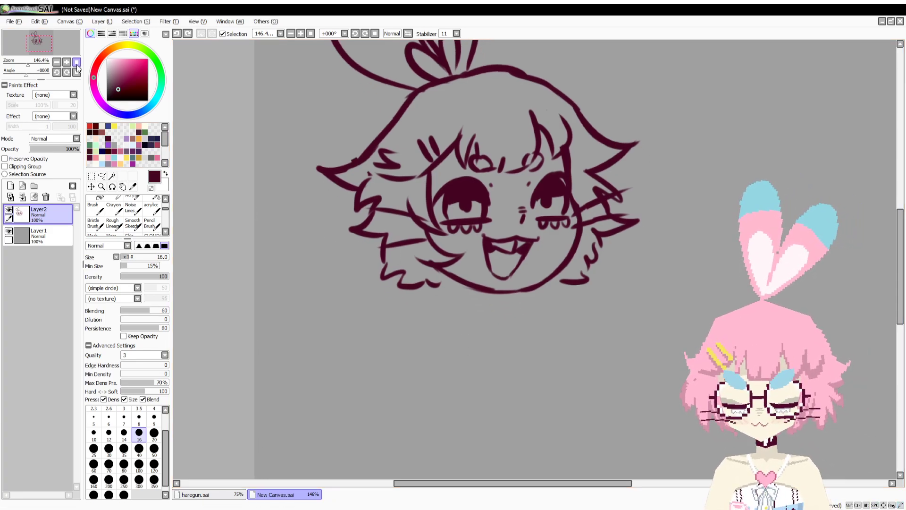
pyautogui.moveTo(30, 65); pyautogui.dragTo(25, 65)
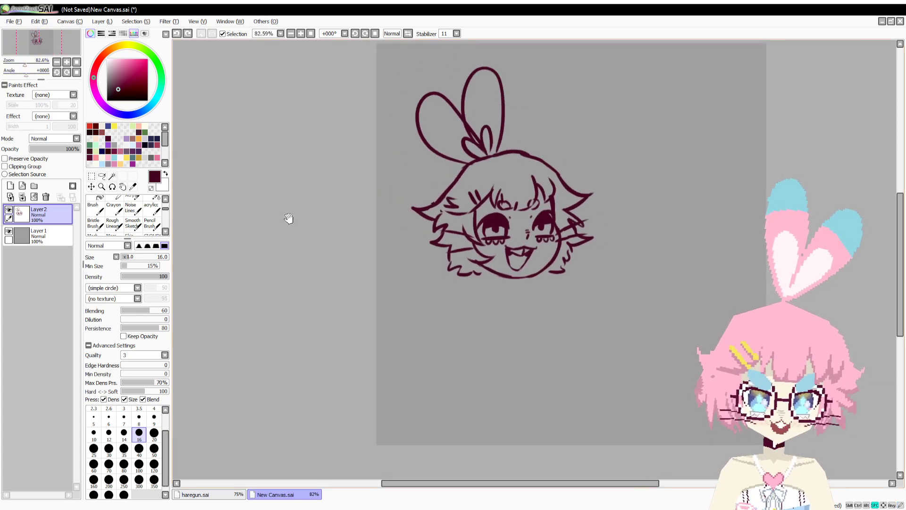
pyautogui.moveTo(287, 219)
pyautogui.mouseDown()
pyautogui.moveTo(273, 303)
pyautogui.moveTo(263, 262)
pyautogui.mouseUp()
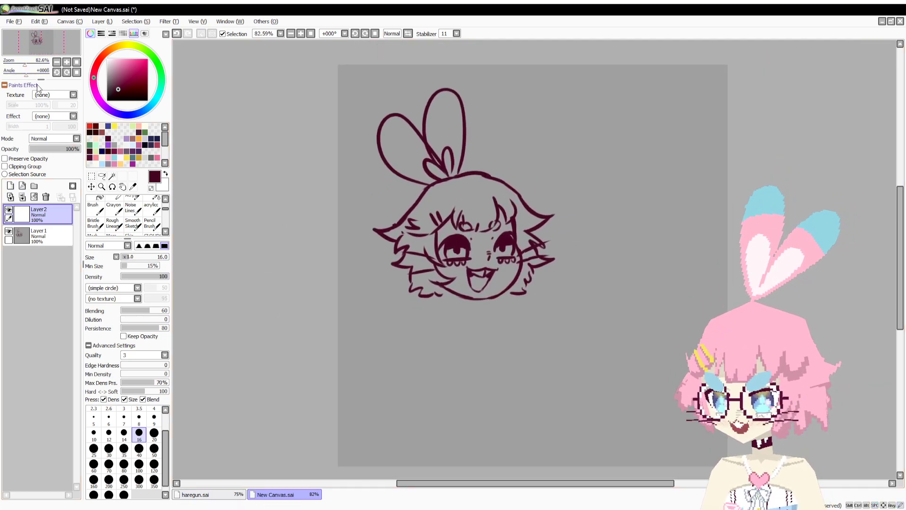
pyautogui.click(10, 185)
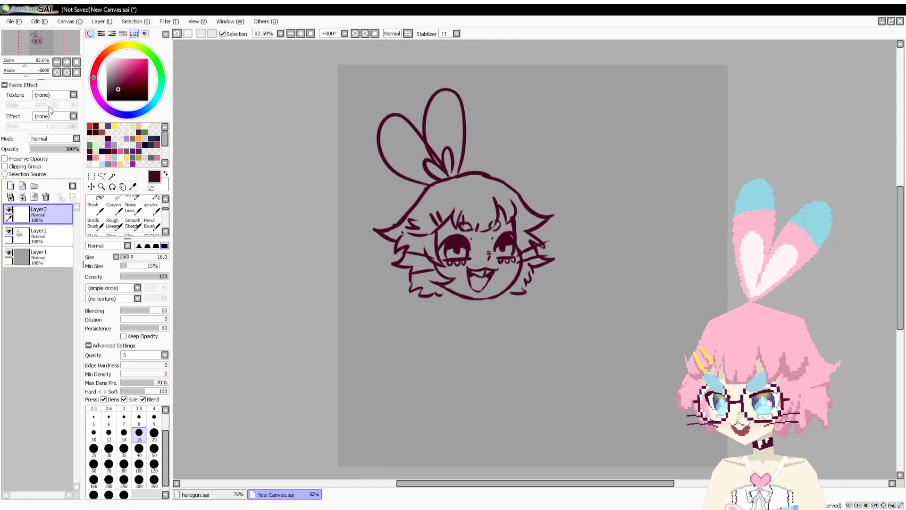
pyautogui.moveTo(24, 59); pyautogui.dragTo(30, 63)
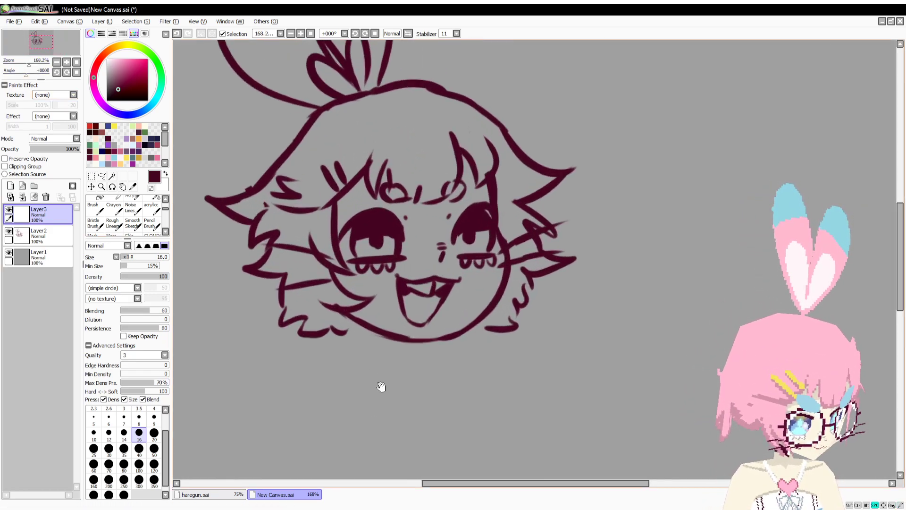
pyautogui.moveTo(388, 362); pyautogui.dragTo(430, 276)
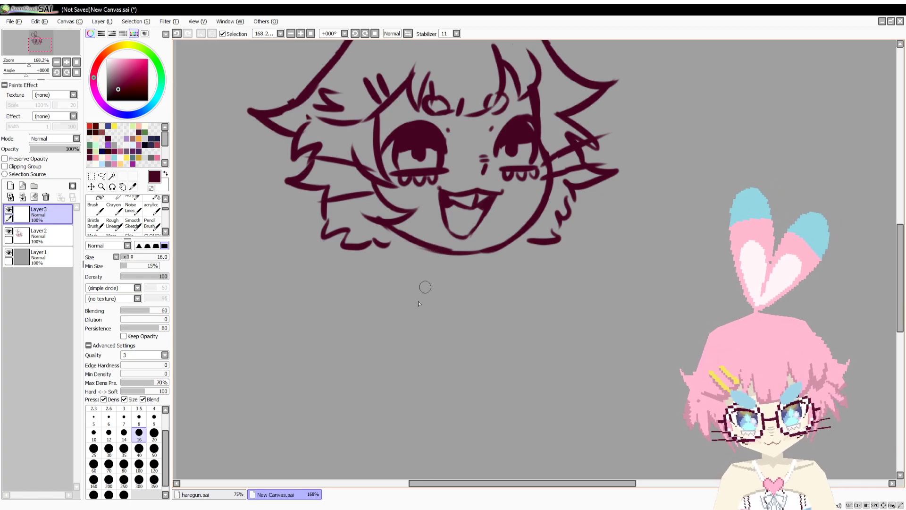
pyautogui.hotkey('alt', 'Tab')
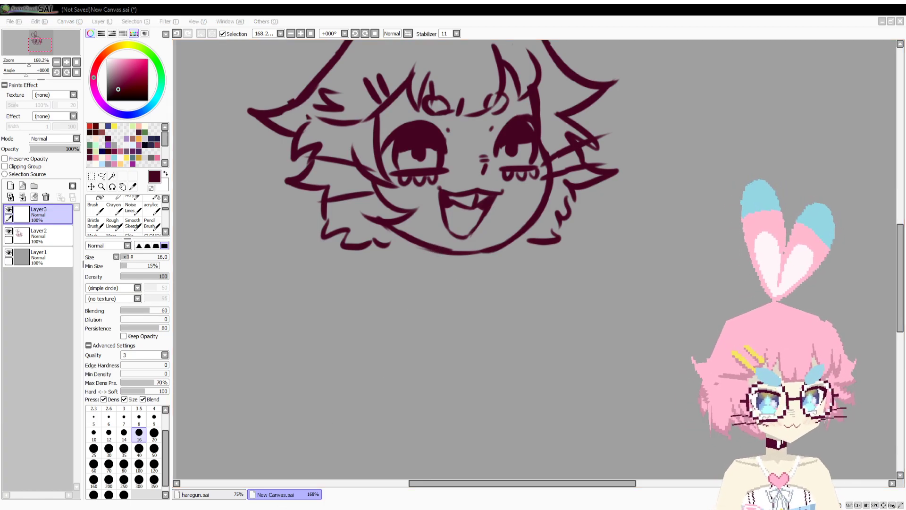
# Sketch the neck below the chin and a sloping line for the far shoulder, undoing the misplaced strokes.
pyautogui.moveTo(422, 249)
pyautogui.mouseDown()
pyautogui.moveTo(420, 268)
pyautogui.moveTo(462, 267)
pyautogui.mouseUp()
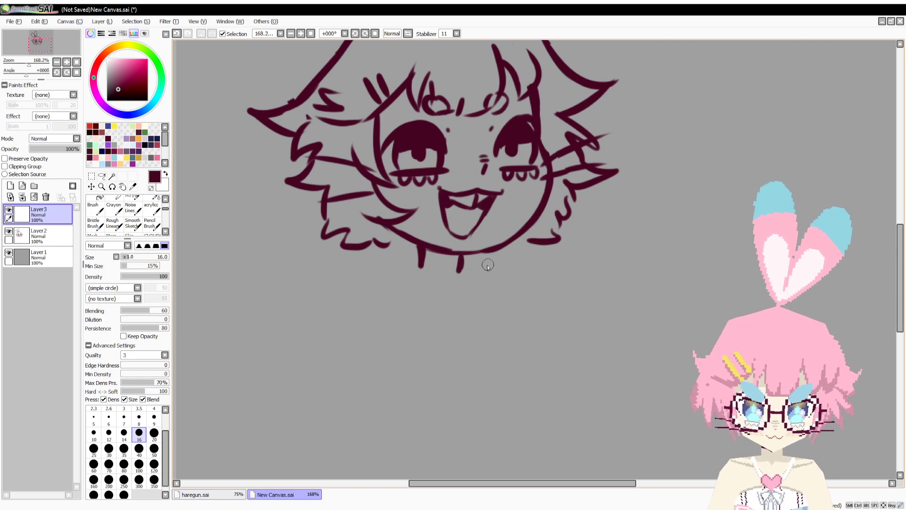
pyautogui.hotkey('ctrl', 'z')
pyautogui.moveTo(455, 255)
pyautogui.mouseDown()
pyautogui.moveTo(452, 267)
pyautogui.moveTo(492, 261)
pyautogui.moveTo(512, 275)
pyautogui.mouseUp()
pyautogui.hotkey('ctrl', 'z')
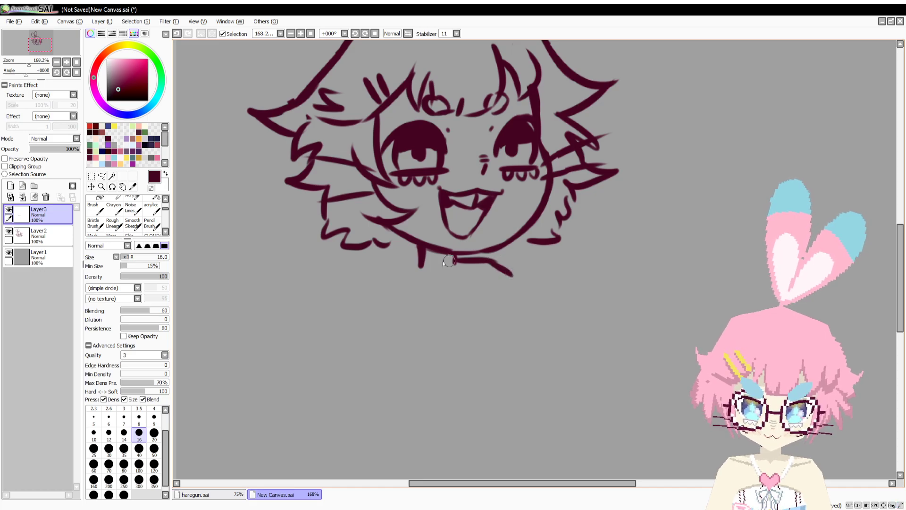
# Sketch the near shoulder, the curve of the back, and a bent arm with its forearm raised away from the body.
pyautogui.moveTo(407, 276)
pyautogui.mouseDown()
pyautogui.moveTo(425, 271)
pyautogui.moveTo(489, 305)
pyautogui.moveTo(409, 331)
pyautogui.moveTo(434, 357)
pyautogui.mouseUp()
pyautogui.moveTo(487, 305); pyautogui.dragTo(509, 323)
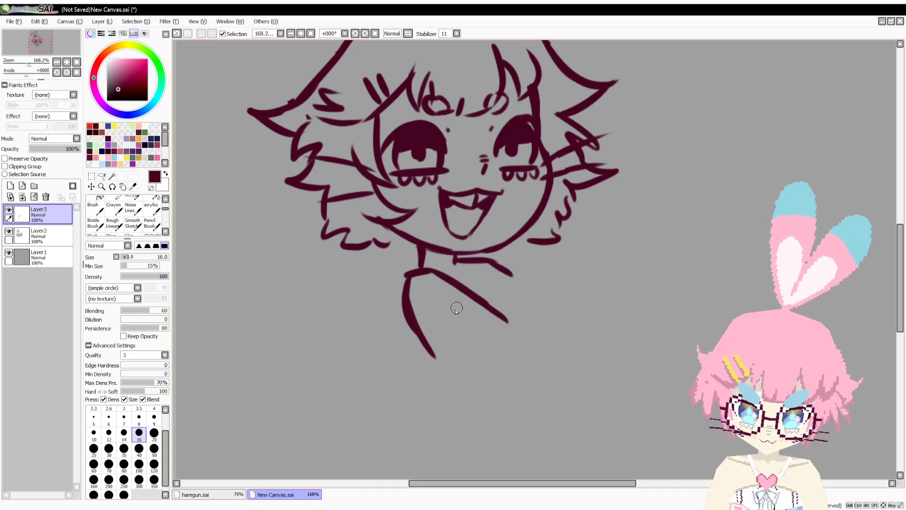
pyautogui.moveTo(442, 307)
pyautogui.mouseDown()
pyautogui.moveTo(485, 340)
pyautogui.moveTo(564, 305)
pyautogui.mouseUp()
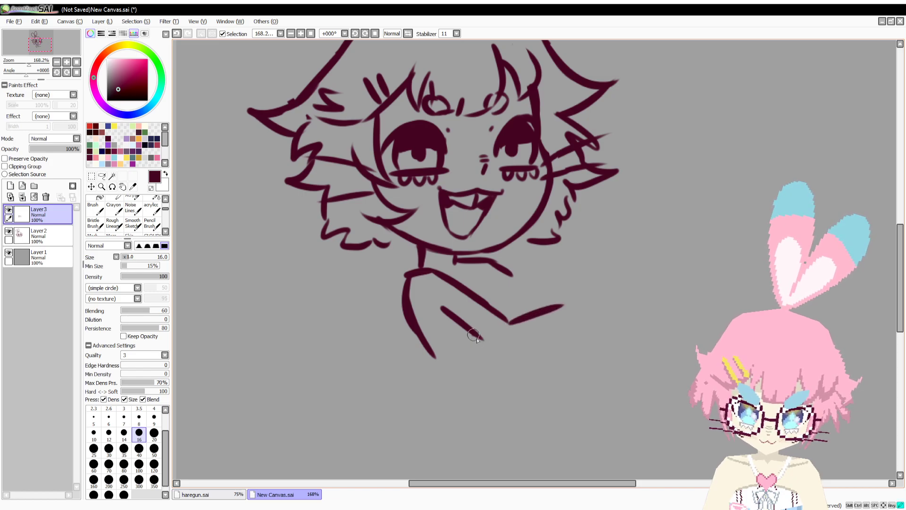
pyautogui.moveTo(478, 336)
pyautogui.mouseDown()
pyautogui.moveTo(570, 331)
pyautogui.moveTo(580, 320)
pyautogui.moveTo(565, 284)
pyautogui.moveTo(576, 271)
pyautogui.moveTo(592, 274)
pyautogui.moveTo(592, 314)
pyautogui.mouseUp()
# Sketch the hand with curled fingers at the end of the forearm and clean up its lines.
pyautogui.moveTo(590, 311)
pyautogui.mouseDown()
pyautogui.moveTo(579, 326)
pyautogui.moveTo(575, 272)
pyautogui.moveTo(562, 301)
pyautogui.mouseUp()
pyautogui.press('e')
pyautogui.press('n')
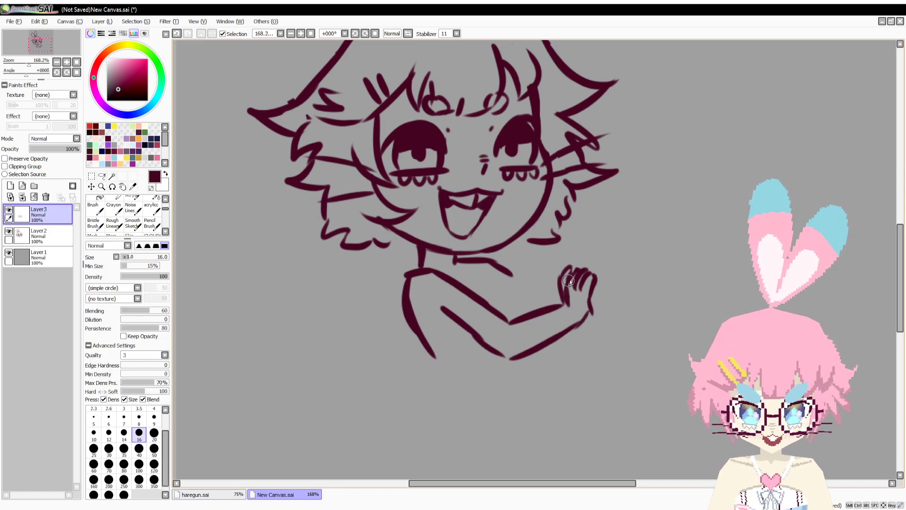
pyautogui.press('e')
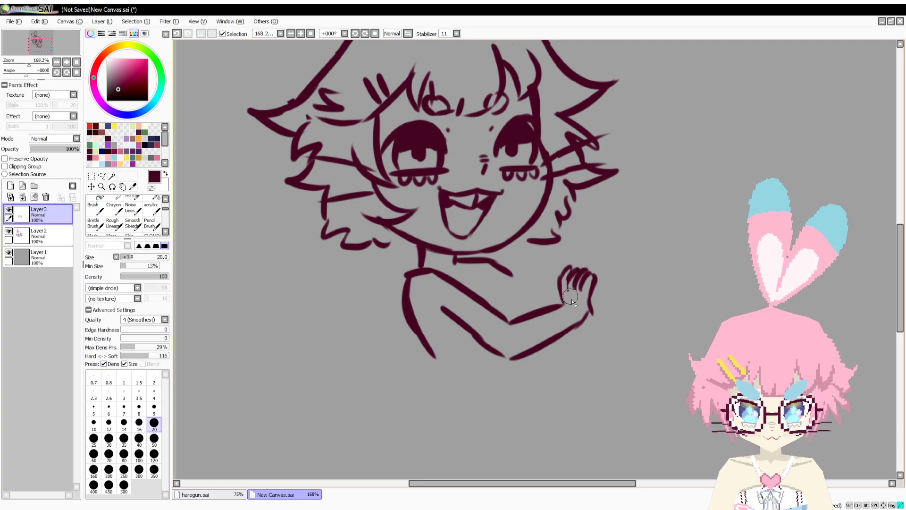
pyautogui.press('b')
pyautogui.moveTo(587, 276); pyautogui.dragTo(549, 326)
pyautogui.moveTo(444, 348); pyautogui.dragTo(429, 303)
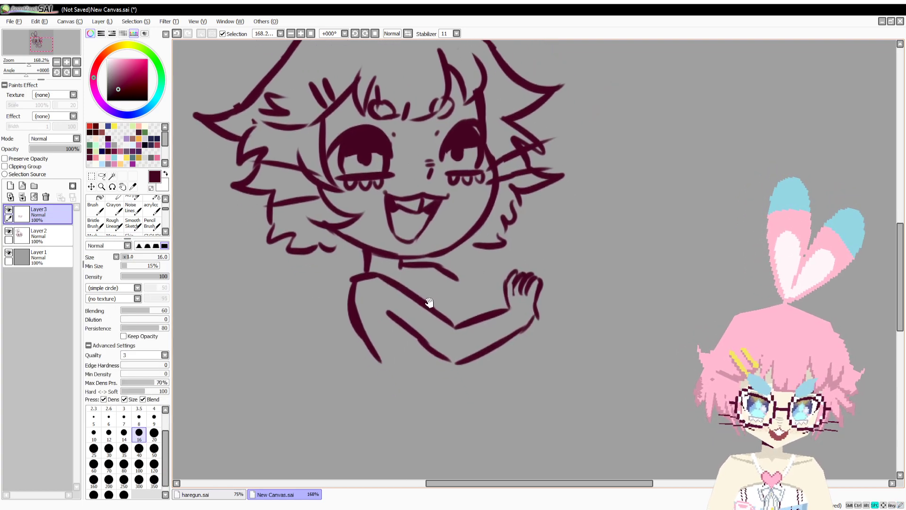
pyautogui.moveTo(562, 204); pyautogui.dragTo(526, 248)
pyautogui.moveTo(541, 270)
pyautogui.mouseDown()
pyautogui.moveTo(593, 283)
pyautogui.moveTo(541, 215)
pyautogui.moveTo(561, 282)
pyautogui.moveTo(530, 278)
pyautogui.moveTo(580, 298)
pyautogui.moveTo(584, 328)
pyautogui.mouseUp()
pyautogui.click(568, 241)
pyautogui.moveTo(597, 248); pyautogui.dragTo(600, 253)
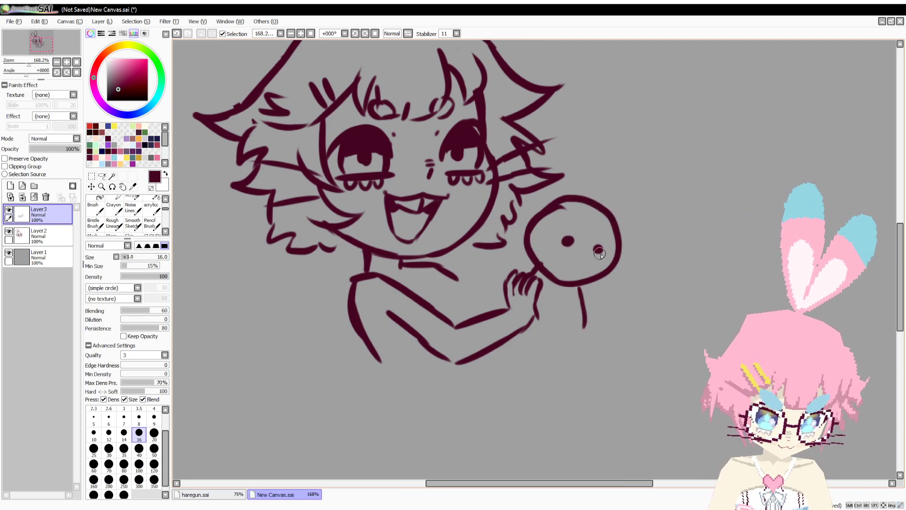
pyautogui.moveTo(575, 306); pyautogui.dragTo(546, 340)
pyautogui.hotkey('ctrl', 'z')
pyautogui.hotkey('ctrl', 'z')
pyautogui.hotkey('ctrl', 'z')
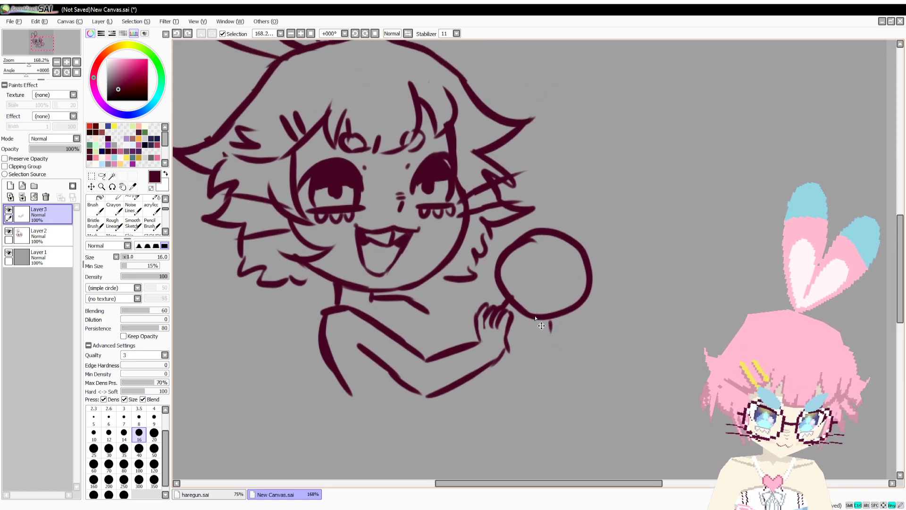
pyautogui.hotkey('ctrl', 'z')
pyautogui.hotkey('ctrl', 'z')
# Sketch a tilted cup beside the hand, with a narrow oval rim, tapering sides and a curved base.
pyautogui.moveTo(499, 293)
pyautogui.mouseDown()
pyautogui.moveTo(601, 306)
pyautogui.moveTo(505, 281)
pyautogui.moveTo(511, 298)
pyautogui.mouseUp()
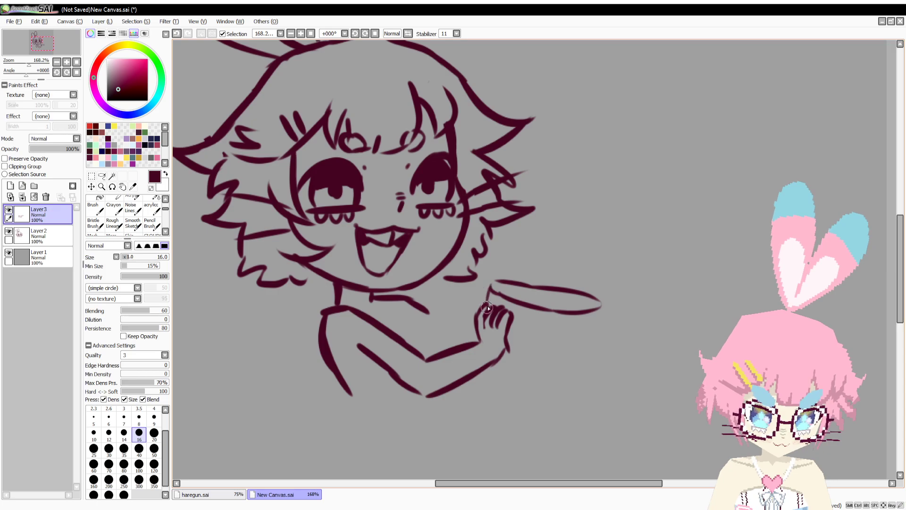
pyautogui.moveTo(601, 306)
pyautogui.mouseDown()
pyautogui.moveTo(586, 349)
pyautogui.moveTo(554, 378)
pyautogui.mouseUp()
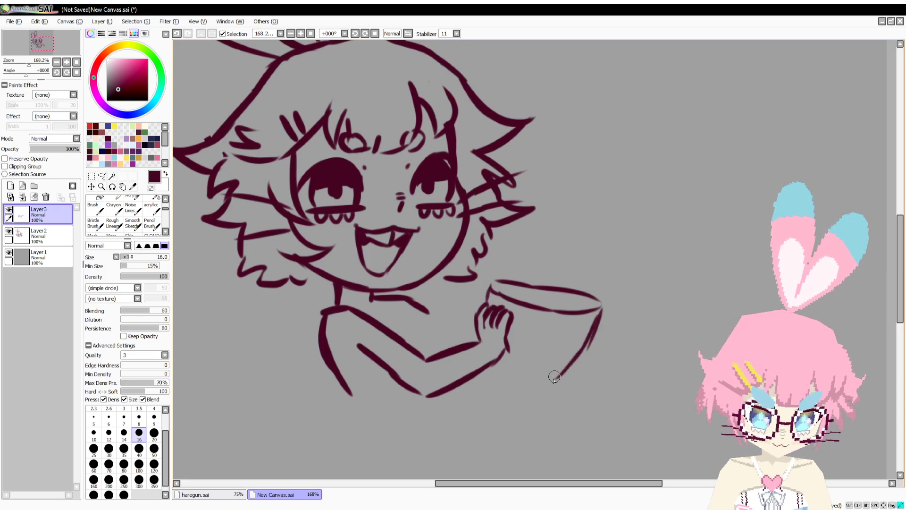
pyautogui.moveTo(496, 359)
pyautogui.mouseDown()
pyautogui.moveTo(520, 384)
pyautogui.moveTo(548, 380)
pyautogui.mouseUp()
# Undo a first heart on the cup, redraw it closer to the hand, and add a looped handle around the fingers.
pyautogui.moveTo(555, 340)
pyautogui.mouseDown()
pyautogui.moveTo(532, 342)
pyautogui.moveTo(555, 366)
pyautogui.moveTo(565, 336)
pyautogui.mouseUp()
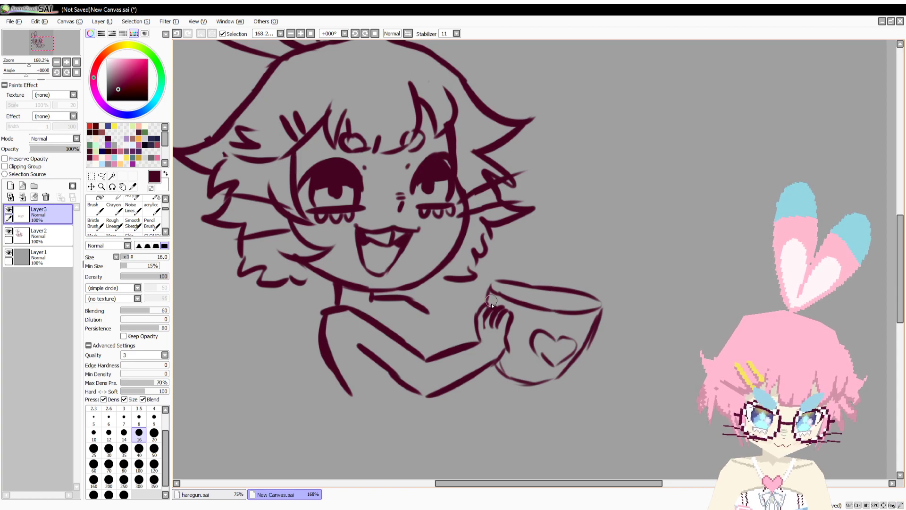
pyautogui.hotkey('ctrl', 'z')
pyautogui.hotkey('ctrl', 'z')
pyautogui.hotkey('ctrl', 'z')
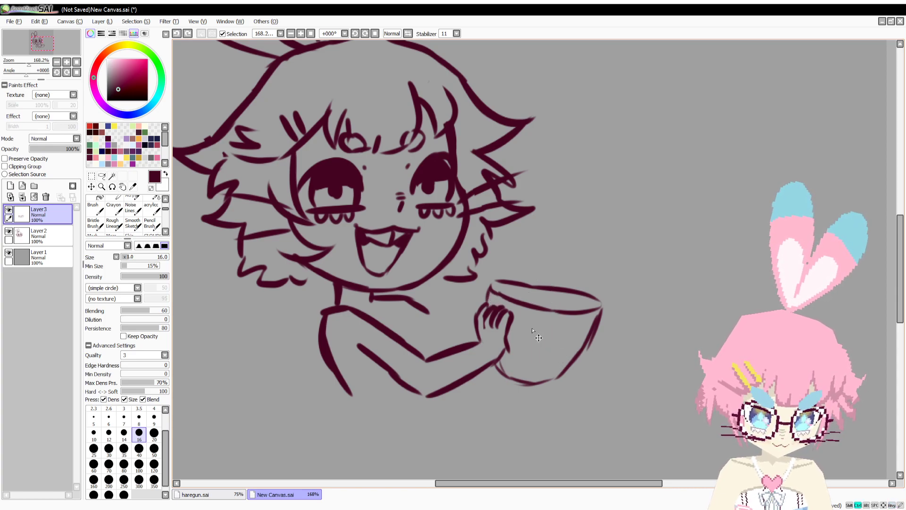
pyautogui.moveTo(536, 336)
pyautogui.mouseDown()
pyautogui.moveTo(509, 328)
pyautogui.moveTo(527, 358)
pyautogui.moveTo(557, 342)
pyautogui.moveTo(545, 331)
pyautogui.moveTo(532, 335)
pyautogui.moveTo(538, 357)
pyautogui.mouseUp()
pyautogui.moveTo(486, 298)
pyautogui.mouseDown()
pyautogui.moveTo(459, 293)
pyautogui.moveTo(475, 333)
pyautogui.mouseUp()
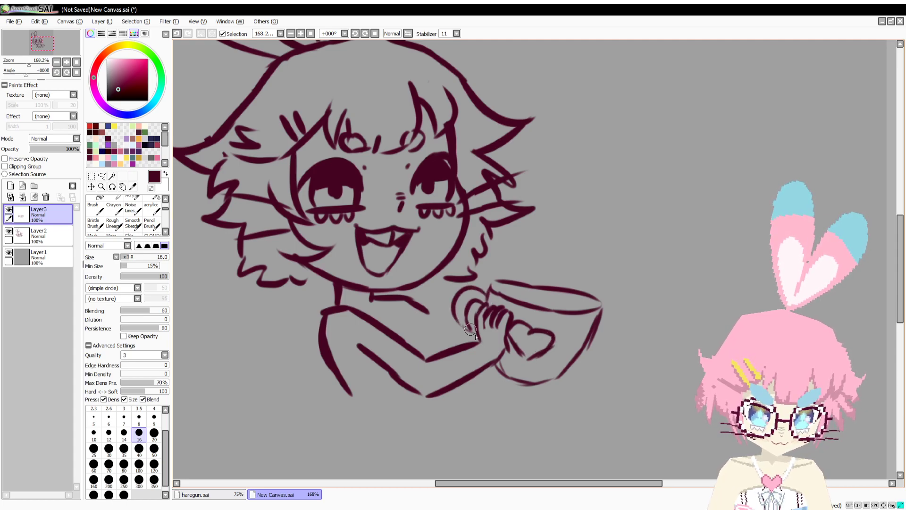
# Sketch a small round creature's head above the cup's rim and give it two dot eyes.
pyautogui.press('space')
pyautogui.moveTo(590, 314); pyautogui.dragTo(583, 336)
pyautogui.moveTo(574, 257)
pyautogui.mouseDown()
pyautogui.moveTo(535, 305)
pyautogui.moveTo(596, 274)
pyautogui.moveTo(529, 279)
pyautogui.moveTo(593, 297)
pyautogui.mouseUp()
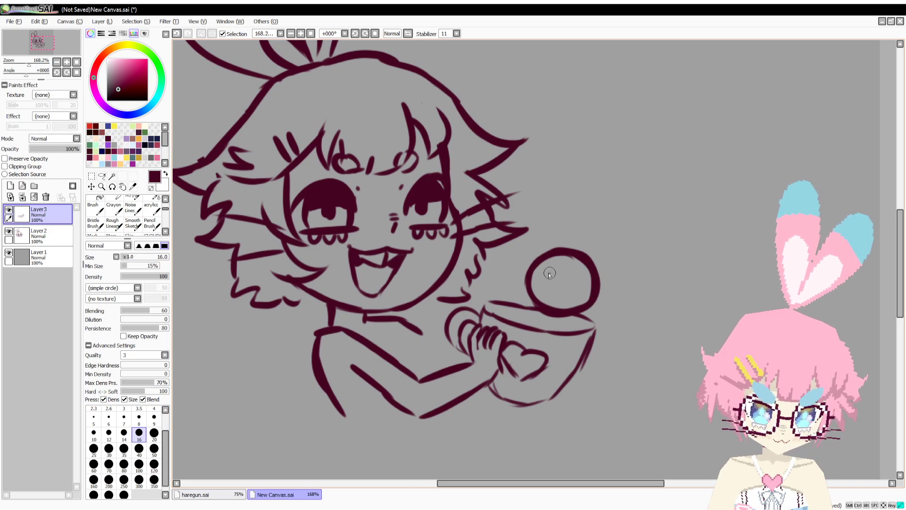
pyautogui.click(550, 274)
pyautogui.click(572, 283)
# Give the small creature a cat-like mouth, whiskers, short body lines into the cup, and two bunny ears.
pyautogui.moveTo(537, 281)
pyautogui.mouseDown()
pyautogui.moveTo(567, 297)
pyautogui.moveTo(603, 307)
pyautogui.mouseUp()
pyautogui.moveTo(535, 262)
pyautogui.mouseDown()
pyautogui.moveTo(522, 254)
pyautogui.moveTo(517, 271)
pyautogui.mouseUp()
pyautogui.moveTo(558, 315); pyautogui.dragTo(562, 329)
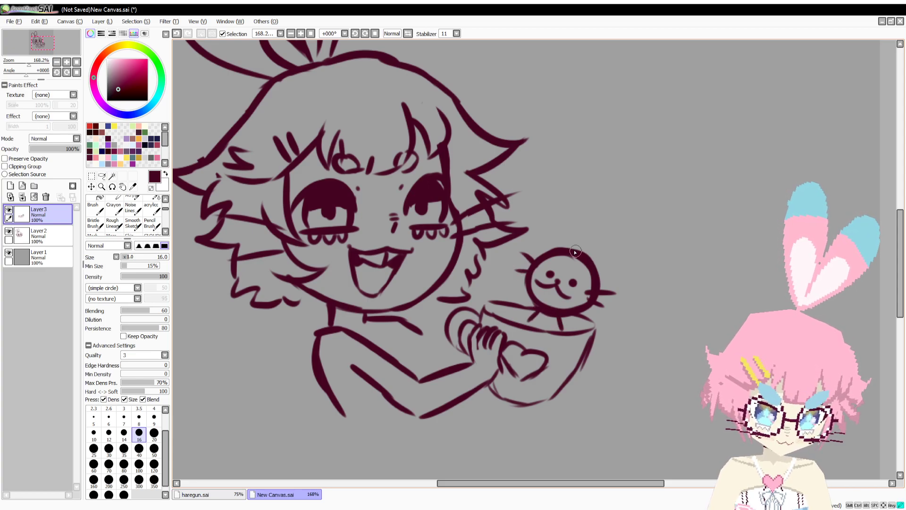
pyautogui.moveTo(571, 245)
pyautogui.mouseDown()
pyautogui.moveTo(633, 244)
pyautogui.moveTo(588, 236)
pyautogui.moveTo(581, 275)
pyautogui.moveTo(592, 303)
pyautogui.mouseUp()
# Save the drawing as hareholdinghare.sai.
pyautogui.hotkey('ctrl', 's')
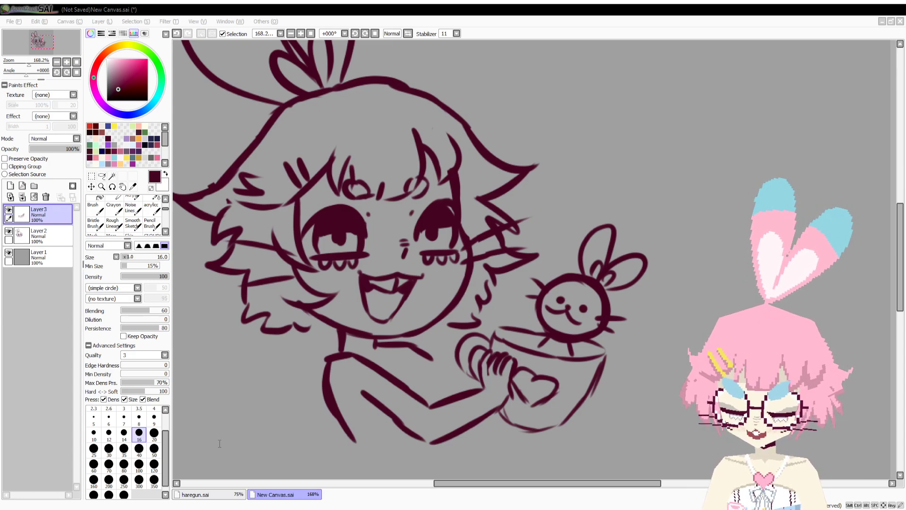
pyautogui.moveTo(433, 272); pyautogui.dragTo(420, 249)
pyautogui.scroll(-1, 364, 268)
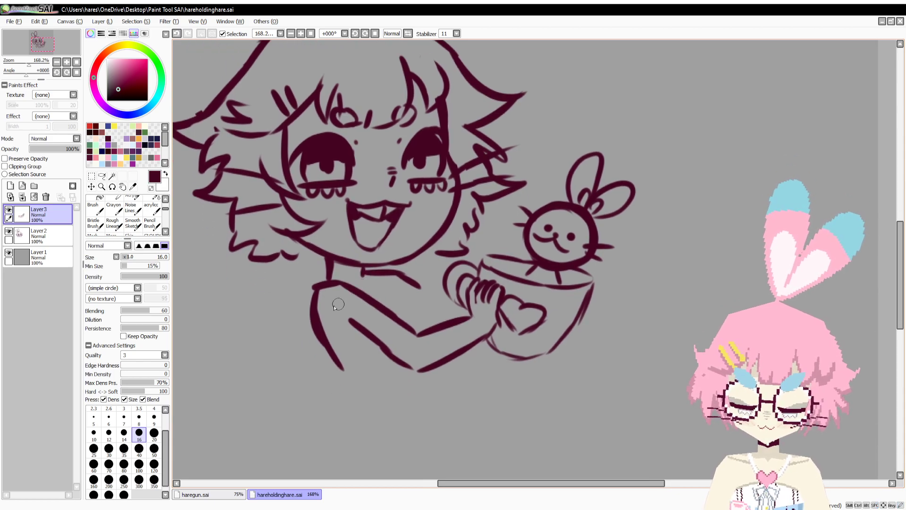
# Sketch the short far-arm lines across the chest and both sides of the waist below the bent arm.
pyautogui.scroll(-1, 404, 328)
pyautogui.moveTo(362, 241)
pyautogui.mouseDown()
pyautogui.moveTo(435, 259)
pyautogui.moveTo(405, 279)
pyautogui.moveTo(414, 297)
pyautogui.mouseUp()
pyautogui.scroll(-1, 378, 302)
pyautogui.moveTo(338, 282); pyautogui.dragTo(328, 331)
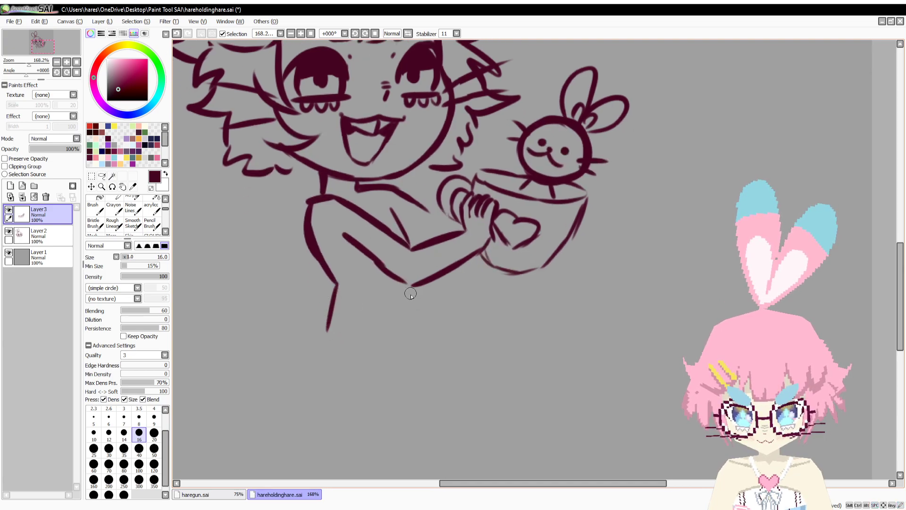
pyautogui.moveTo(413, 289); pyautogui.dragTo(414, 315)
pyautogui.moveTo(341, 327)
pyautogui.mouseDown()
pyautogui.moveTo(351, 268)
pyautogui.moveTo(333, 320)
pyautogui.mouseUp()
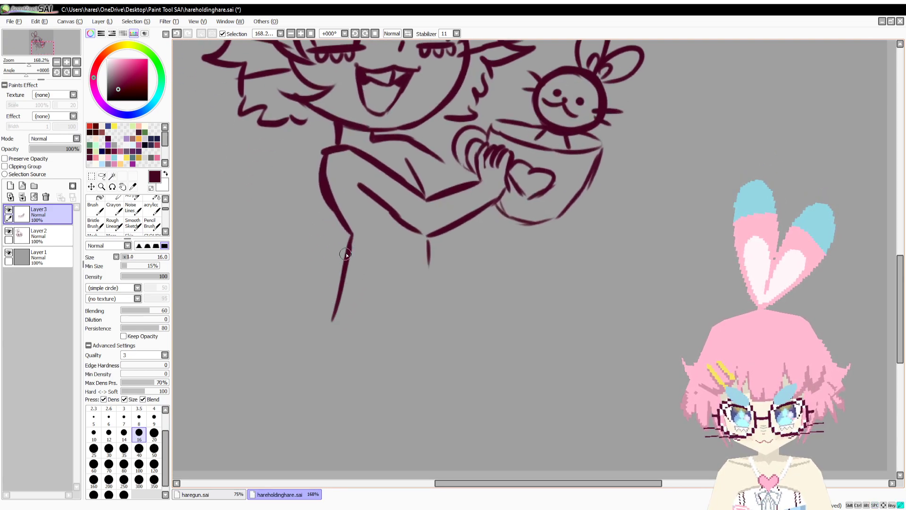
pyautogui.moveTo(347, 252); pyautogui.dragTo(339, 294)
pyautogui.moveTo(429, 241); pyautogui.dragTo(443, 316)
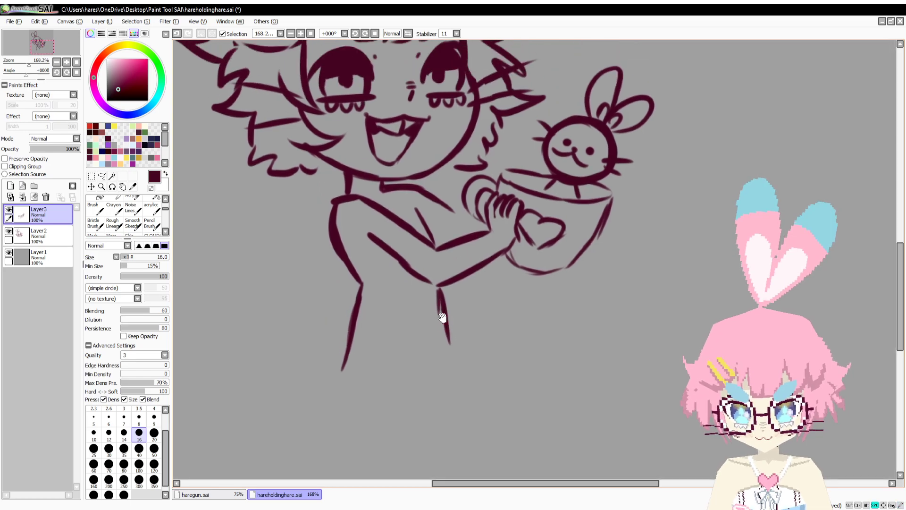
# Erase the rough end of the near arm's lower line and redraw it meeting the elbow.
pyautogui.press('e')
pyautogui.moveTo(418, 278); pyautogui.dragTo(429, 285)
pyautogui.press('b')
pyautogui.moveTo(366, 235); pyautogui.dragTo(439, 287)
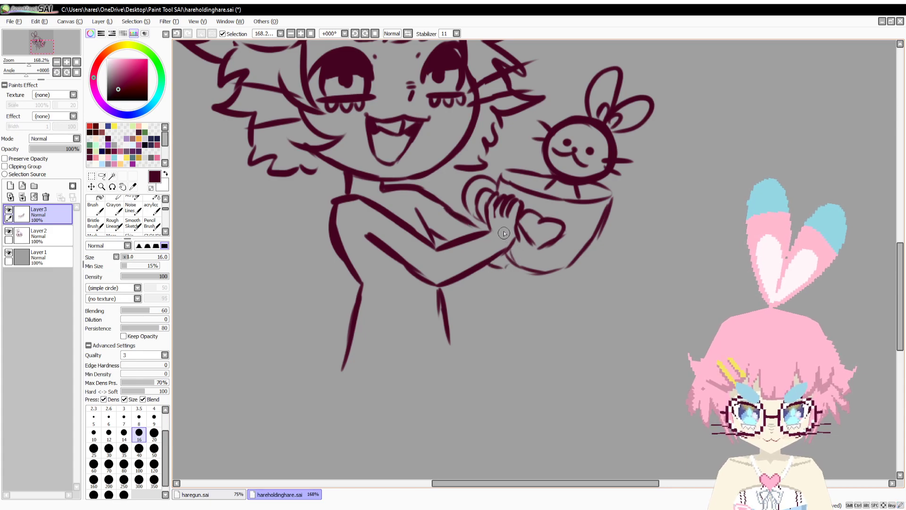
pyautogui.hotkey('ctrl', 'z')
pyautogui.moveTo(485, 268)
pyautogui.mouseDown()
pyautogui.moveTo(507, 252)
pyautogui.moveTo(511, 234)
pyautogui.moveTo(514, 280)
pyautogui.mouseUp()
pyautogui.hotkey('ctrl', 'z')
pyautogui.press('space')
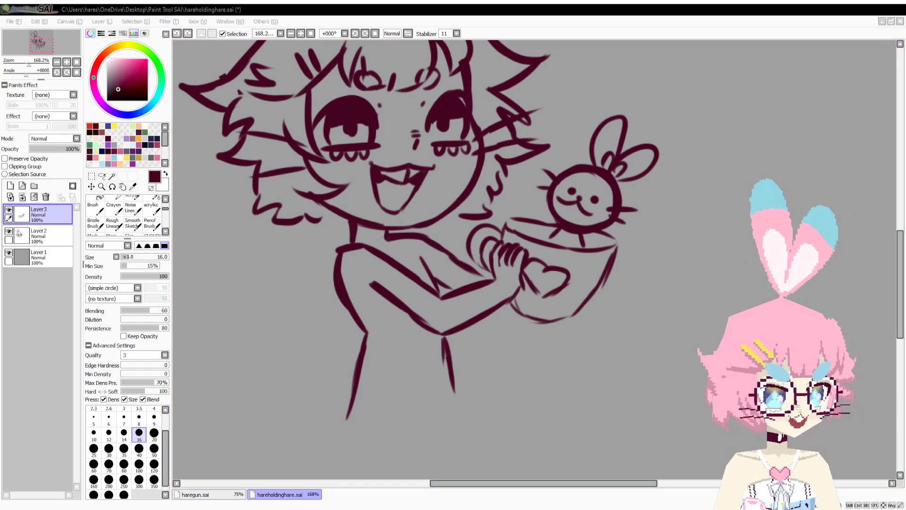
pyautogui.click(74, 392)
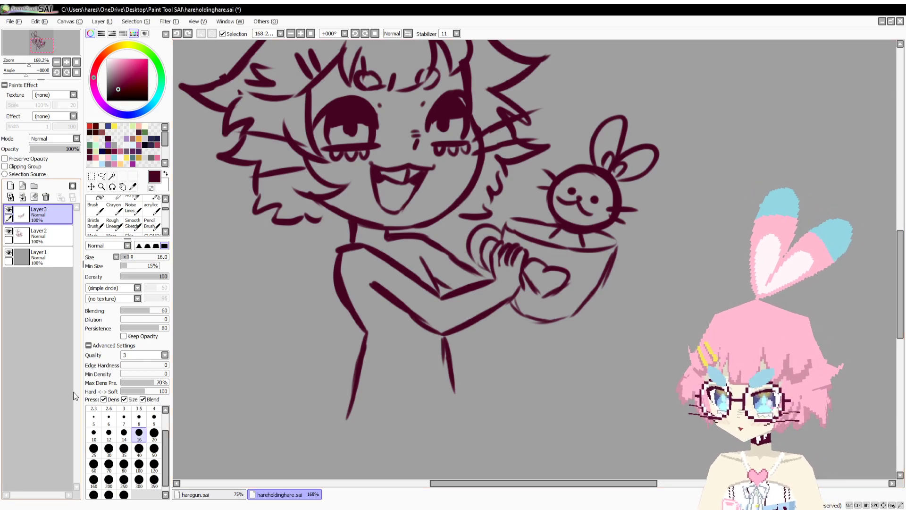
# Erase most of both waist lines and redraw them shorter, flaring outward toward the hips.
pyautogui.moveTo(431, 341); pyautogui.dragTo(467, 294)
pyautogui.press('e')
pyautogui.moveTo(409, 296); pyautogui.dragTo(381, 374)
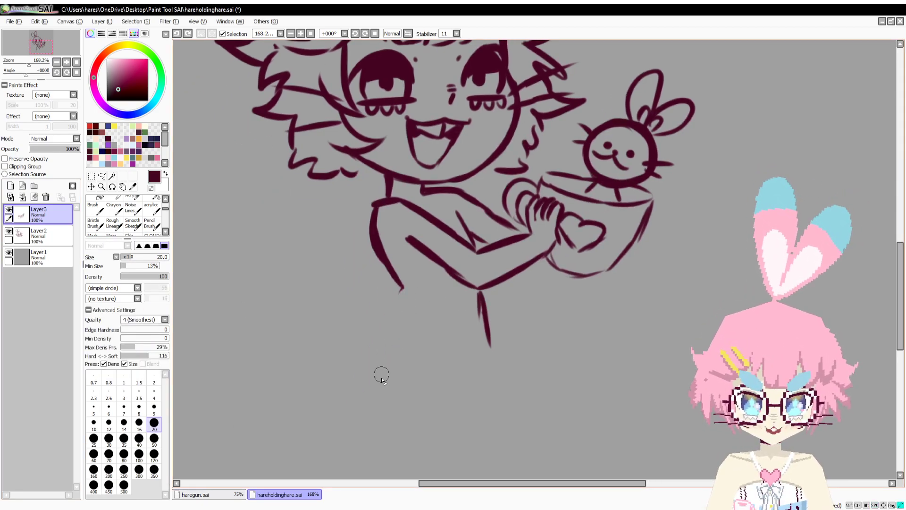
pyautogui.moveTo(494, 342); pyautogui.dragTo(466, 326)
pyautogui.press('b')
pyautogui.moveTo(402, 287); pyautogui.dragTo(379, 336)
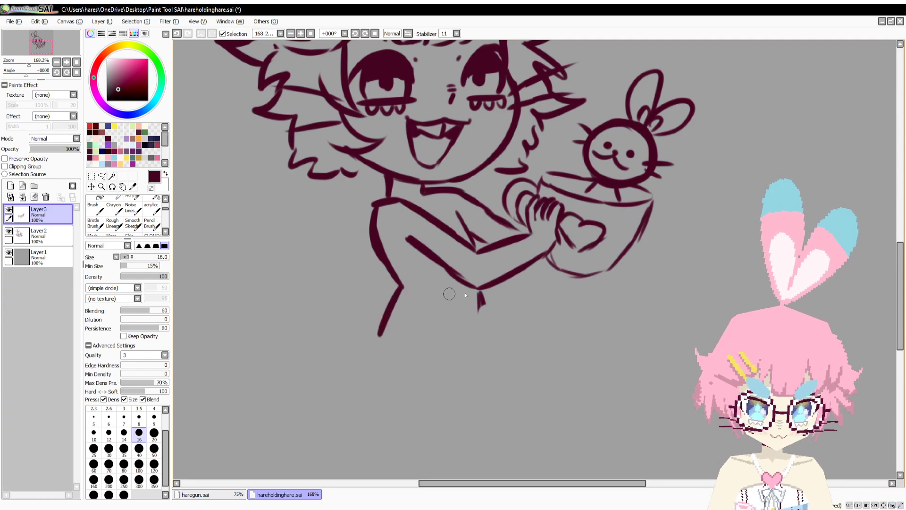
pyautogui.moveTo(480, 294); pyautogui.dragTo(491, 334)
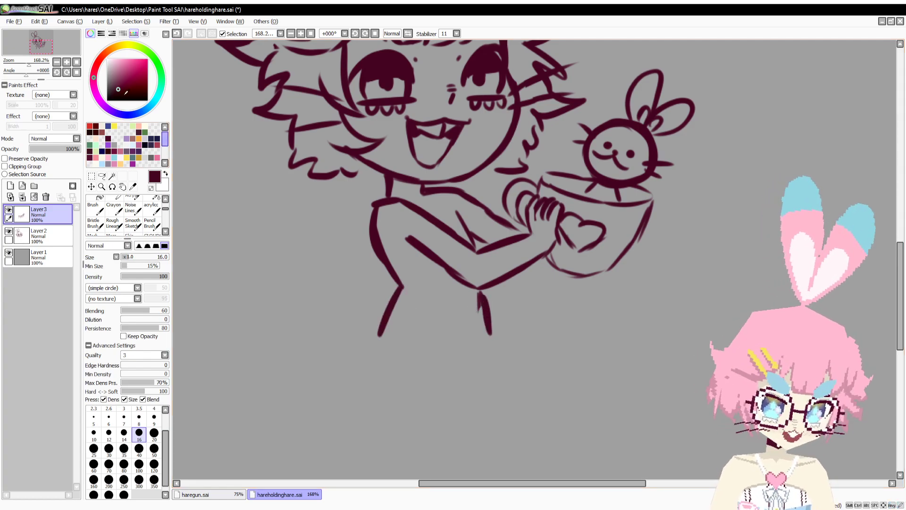
# Merge the body sketch down into Layer2 and shift the combined drawing slightly up and to the left.
pyautogui.moveTo(26, 65); pyautogui.dragTo(24, 75)
pyautogui.moveTo(290, 208); pyautogui.dragTo(266, 286)
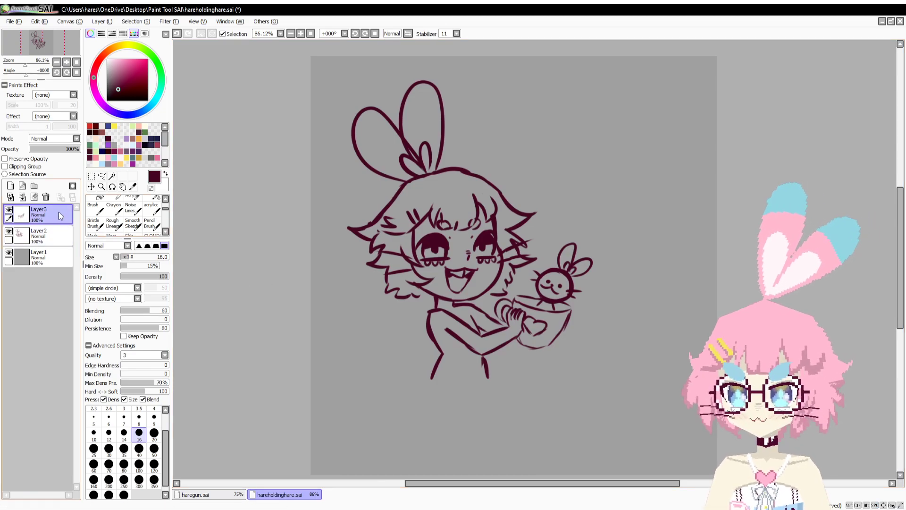
pyautogui.hotkey('ctrl', 'e')
pyautogui.hotkey('ctrl', 't')
pyautogui.moveTo(507, 240); pyautogui.dragTo(497, 224)
pyautogui.press('Return')
pyautogui.moveTo(558, 326); pyautogui.dragTo(581, 296)
pyautogui.press('b')
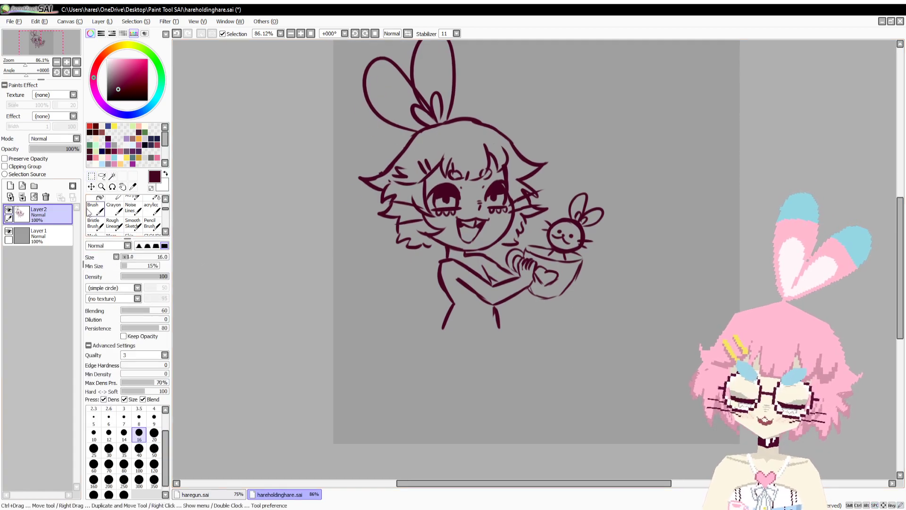
# Add a new layer above Layer2 and sketch the hip and near leg, bent at the knee and ending in a small rounded foot.
pyautogui.click(10, 185)
pyautogui.moveTo(26, 64); pyautogui.dragTo(29, 64)
pyautogui.moveTo(397, 323); pyautogui.dragTo(380, 150)
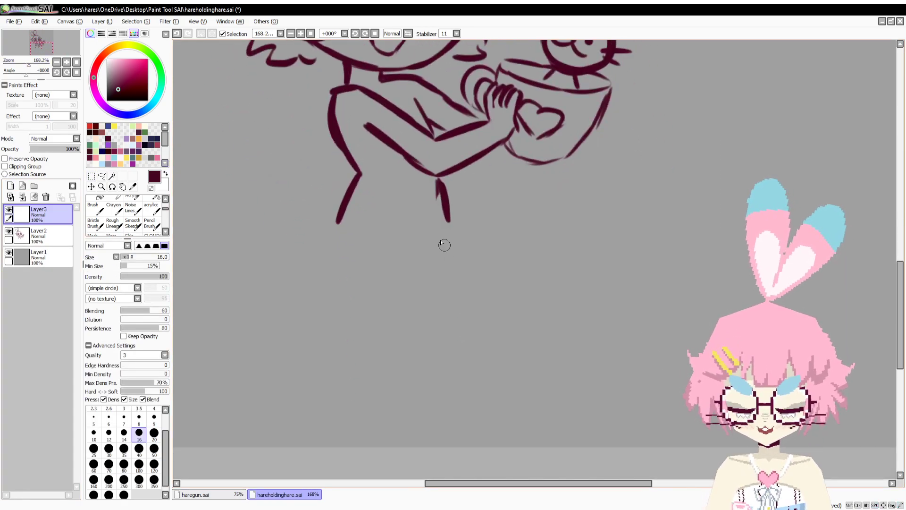
pyautogui.moveTo(410, 215)
pyautogui.mouseDown()
pyautogui.moveTo(455, 269)
pyautogui.moveTo(471, 309)
pyautogui.moveTo(392, 400)
pyautogui.mouseUp()
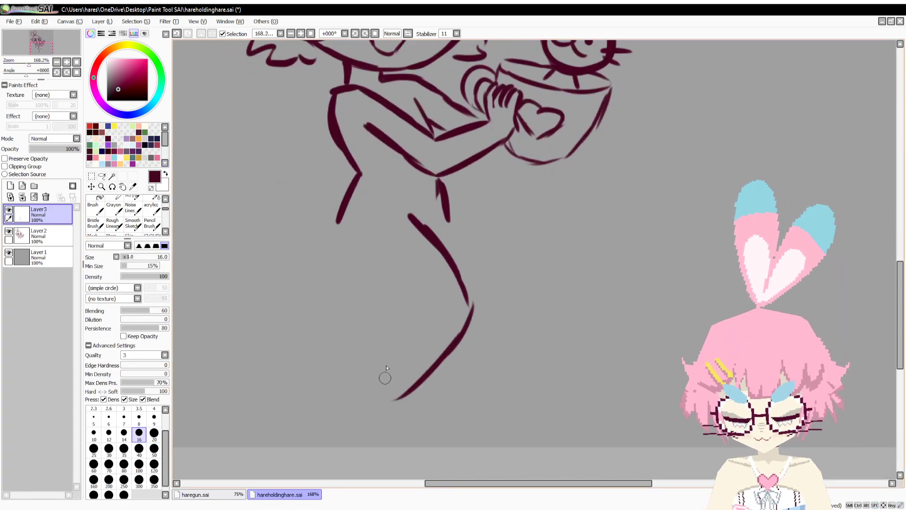
pyautogui.moveTo(354, 211)
pyautogui.mouseDown()
pyautogui.moveTo(338, 235)
pyautogui.moveTo(422, 312)
pyautogui.moveTo(373, 402)
pyautogui.moveTo(381, 423)
pyautogui.moveTo(372, 421)
pyautogui.mouseUp()
pyautogui.moveTo(378, 386); pyautogui.dragTo(373, 427)
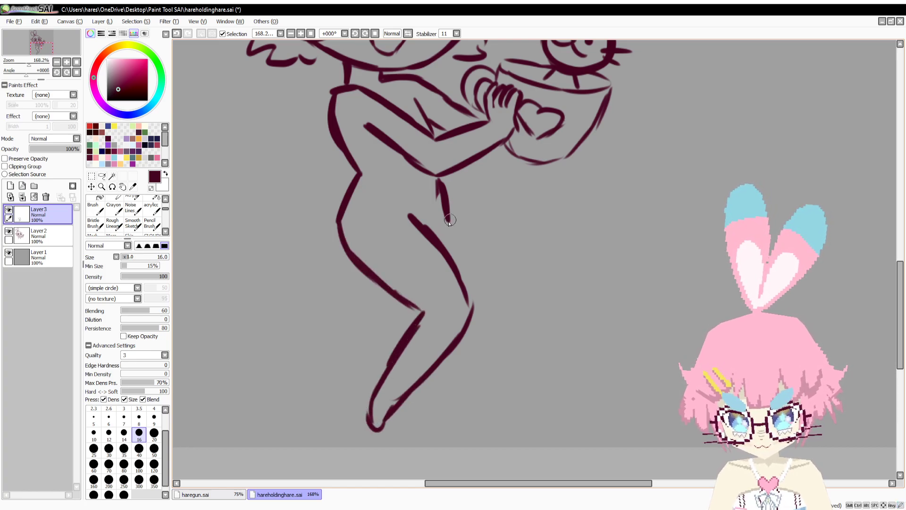
# Sketch the far leg from the waist down behind the near knee, and add a short crease between the thighs.
pyautogui.moveTo(438, 180)
pyautogui.mouseDown()
pyautogui.moveTo(481, 284)
pyautogui.moveTo(497, 423)
pyautogui.moveTo(488, 430)
pyautogui.moveTo(467, 405)
pyautogui.moveTo(460, 349)
pyautogui.mouseUp()
pyautogui.moveTo(465, 388); pyautogui.dragTo(456, 336)
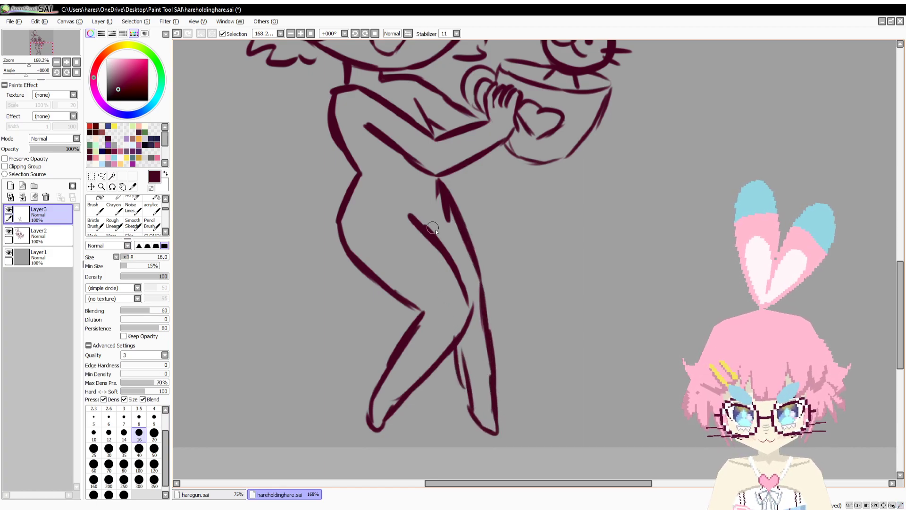
pyautogui.moveTo(429, 228)
pyautogui.mouseDown()
pyautogui.moveTo(445, 204)
pyautogui.moveTo(464, 344)
pyautogui.moveTo(455, 311)
pyautogui.mouseUp()
# Merge the leg sketch down into Layer2 and bring the full figure into view.
pyautogui.press('n')
pyautogui.hotkey('ctrl', 'e')
pyautogui.moveTo(27, 62); pyautogui.dragTo(25, 67)
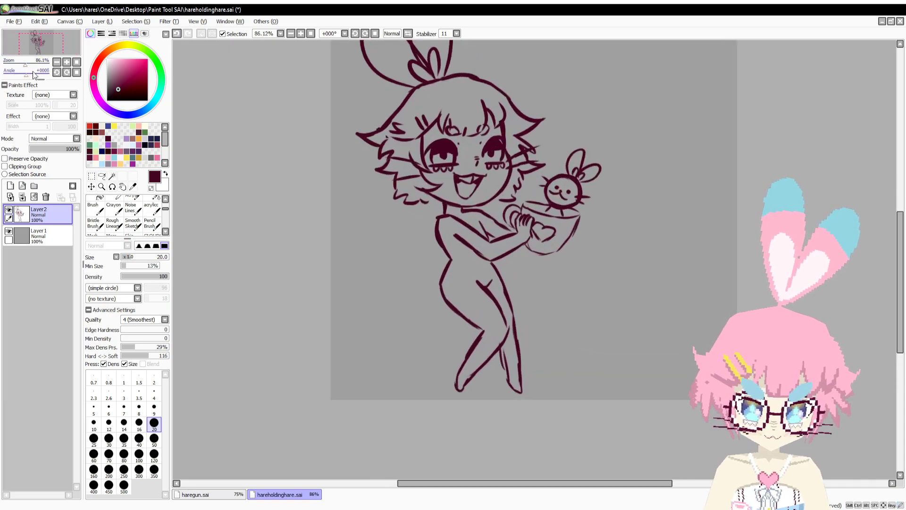
pyautogui.moveTo(278, 230); pyautogui.dragTo(285, 269)
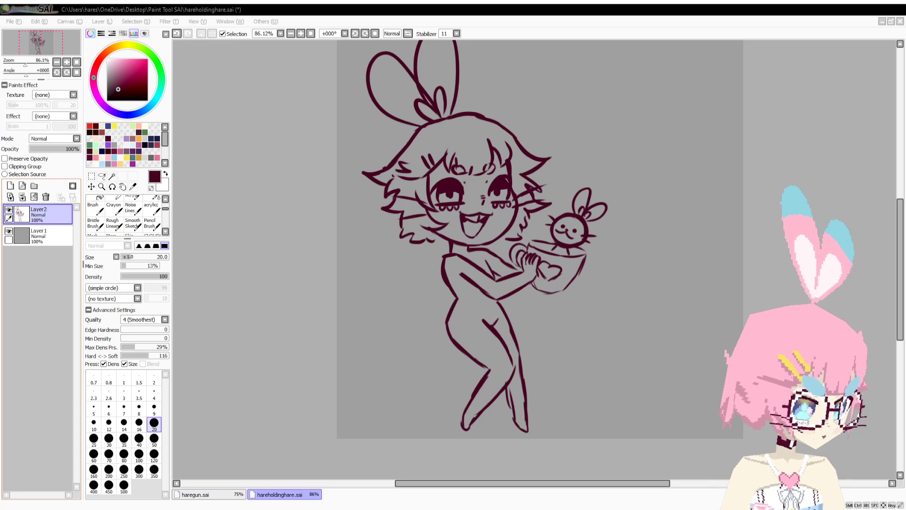
# Select the near forearm, hand, heart cup and small bunny freehand, move them together slightly up and to the left, and deselect.
pyautogui.moveTo(21, 63); pyautogui.dragTo(29, 64)
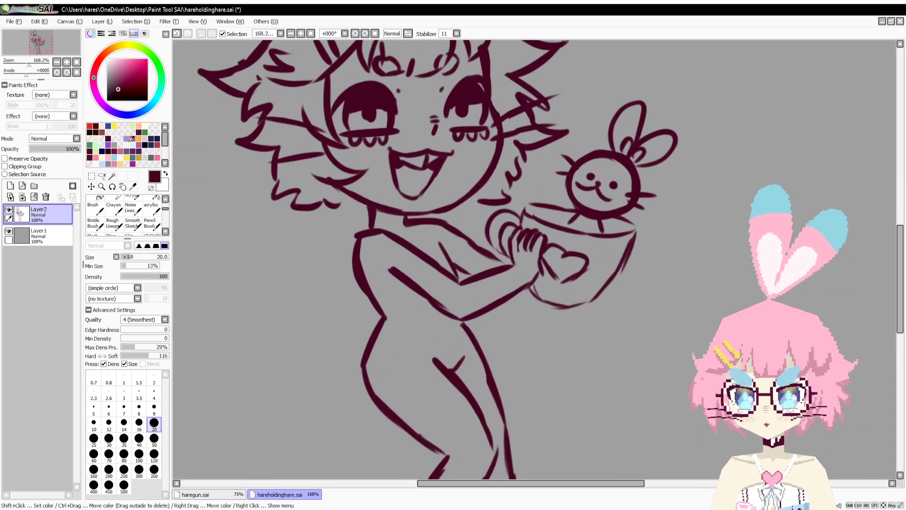
pyautogui.click(101, 176)
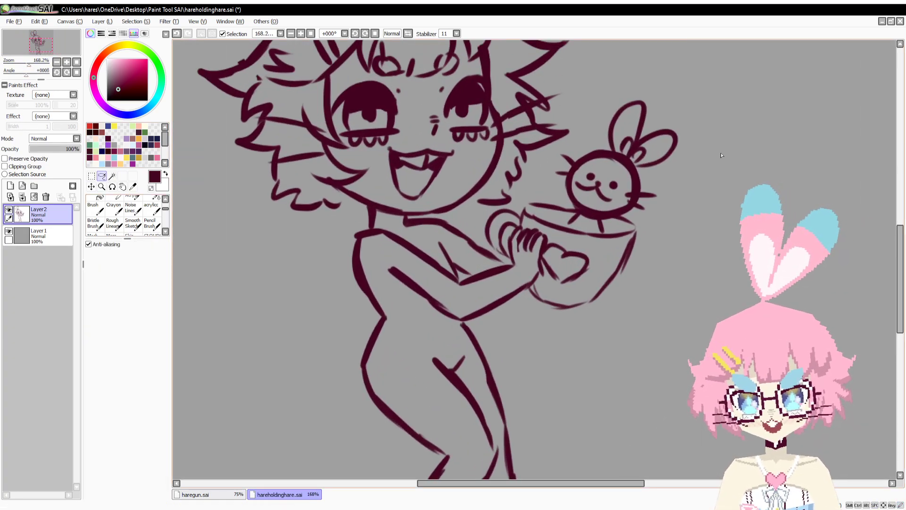
pyautogui.moveTo(722, 151); pyautogui.dragTo(600, 119)
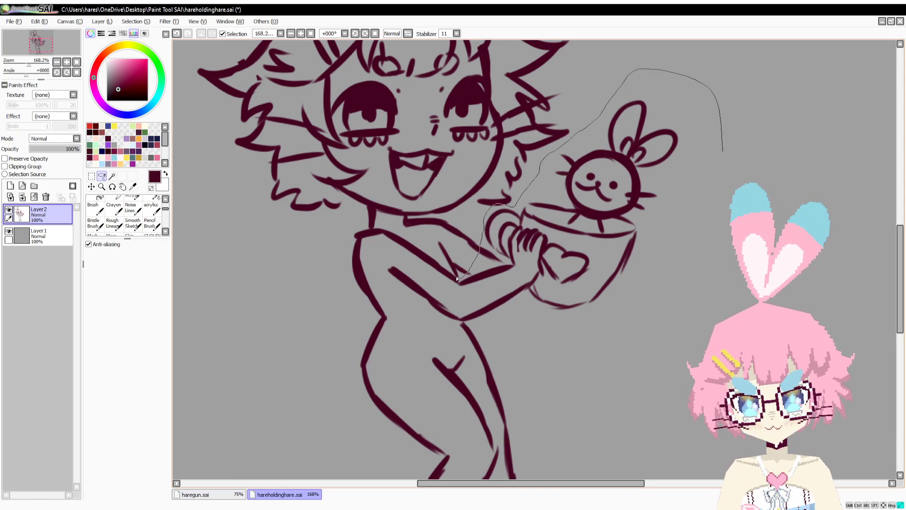
pyautogui.moveTo(455, 324)
pyautogui.mouseDown()
pyautogui.moveTo(702, 185)
pyautogui.moveTo(715, 163)
pyautogui.mouseUp()
pyautogui.moveTo(599, 205)
pyautogui.mouseDown()
pyautogui.moveTo(587, 206)
pyautogui.moveTo(583, 194)
pyautogui.mouseUp()
pyautogui.hotkey('ctrl', 'd')
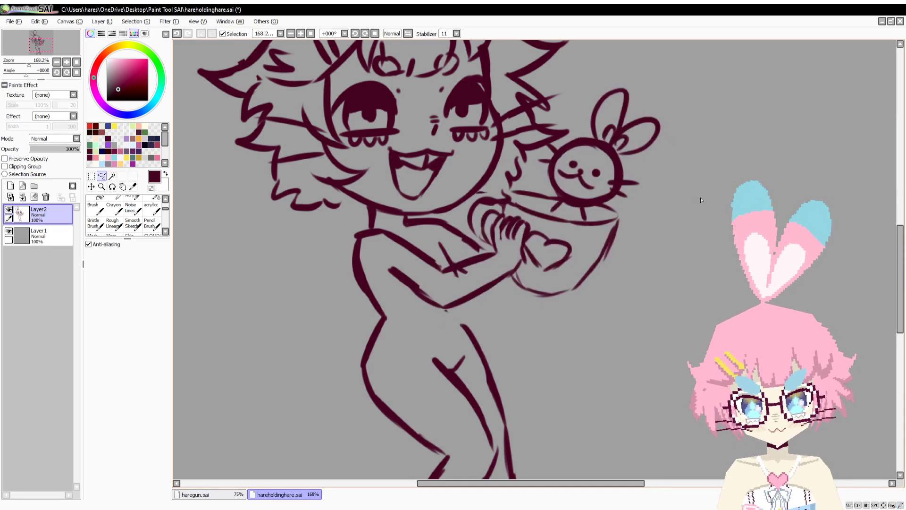
# Close the gap between the near elbow and the waist outline, and erase the overlapping strokes at the inner elbow.
pyautogui.press('b')
pyautogui.moveTo(454, 307); pyautogui.dragTo(455, 312)
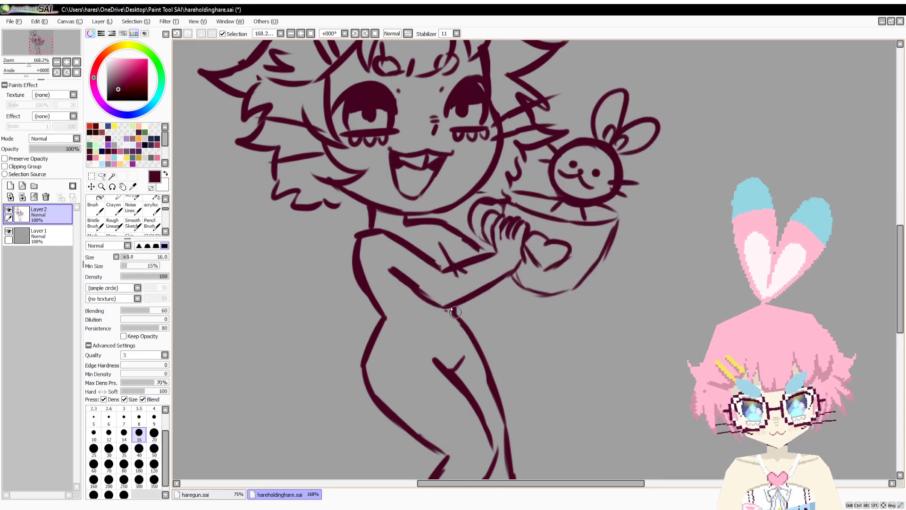
pyautogui.press('e')
pyautogui.moveTo(445, 286); pyautogui.dragTo(464, 278)
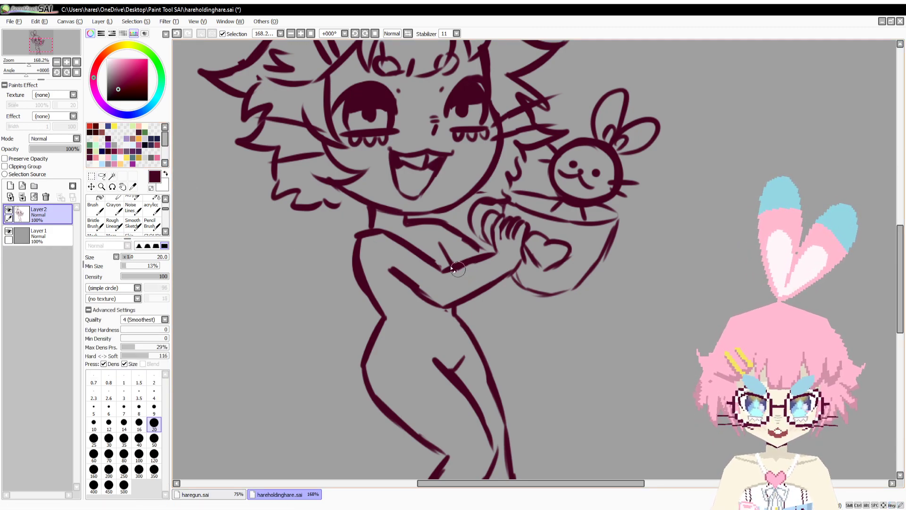
# Thin the outline of the near shoulder and back by erasing along its outer edge.
pyautogui.press('b')
pyautogui.press('e')
pyautogui.moveTo(355, 256)
pyautogui.mouseDown()
pyautogui.moveTo(369, 310)
pyautogui.moveTo(348, 257)
pyautogui.moveTo(360, 277)
pyautogui.mouseUp()
pyautogui.press('b')
pyautogui.press('e')
pyautogui.moveTo(359, 229); pyautogui.dragTo(351, 245)
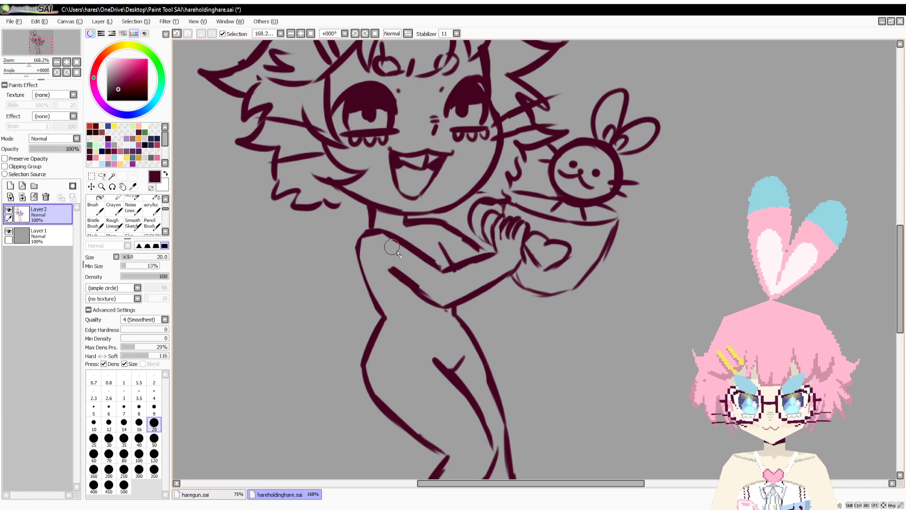
pyautogui.press('b')
# Erase the old far shoulder line and redraw it as a curve from the neck down to the near forearm, with a short inner armpit line.
pyautogui.moveTo(410, 287); pyautogui.dragTo(382, 235)
pyautogui.moveTo(22, 64); pyautogui.dragTo(26, 66)
pyautogui.moveTo(399, 279); pyautogui.dragTo(420, 308)
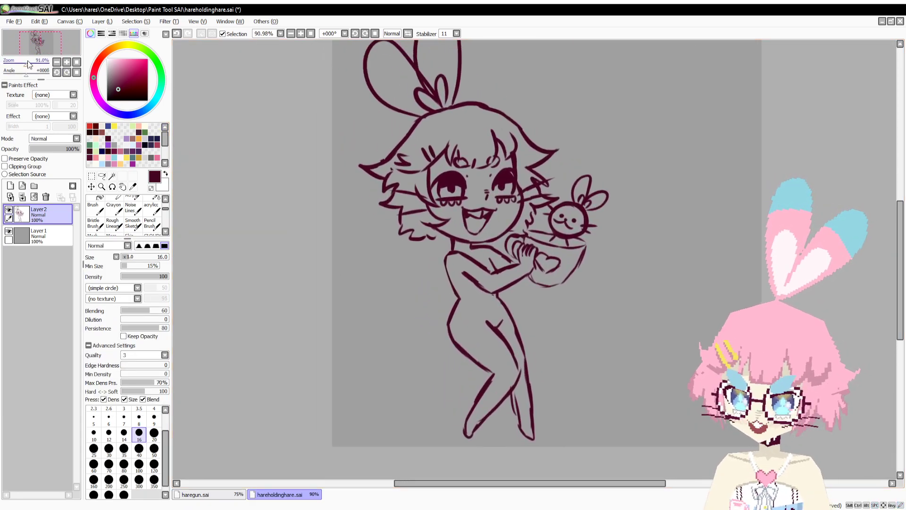
pyautogui.moveTo(27, 60); pyautogui.dragTo(33, 60)
pyautogui.press('e')
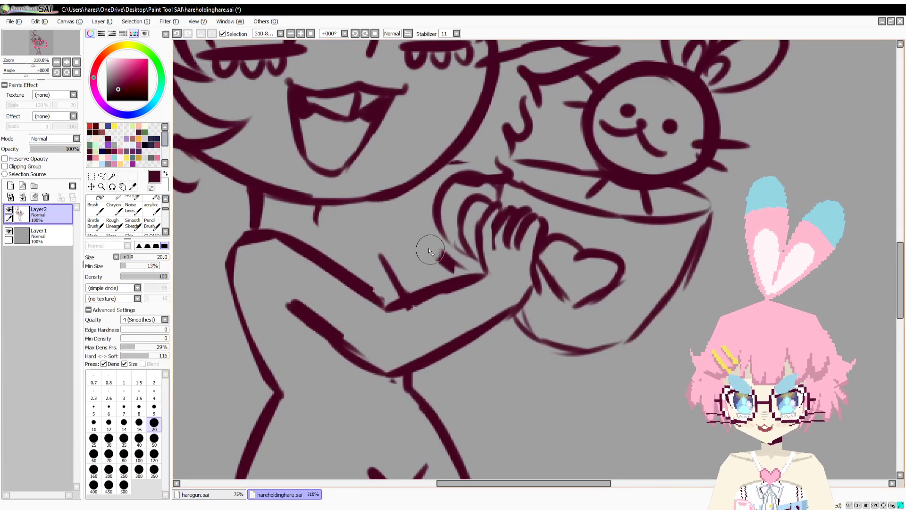
pyautogui.moveTo(429, 250); pyautogui.dragTo(450, 259)
pyautogui.press('b')
pyautogui.moveTo(318, 216)
pyautogui.mouseDown()
pyautogui.moveTo(345, 220)
pyautogui.moveTo(387, 240)
pyautogui.moveTo(411, 274)
pyautogui.mouseUp()
pyautogui.moveTo(373, 228); pyautogui.dragTo(419, 283)
pyautogui.moveTo(371, 250); pyautogui.dragTo(399, 280)
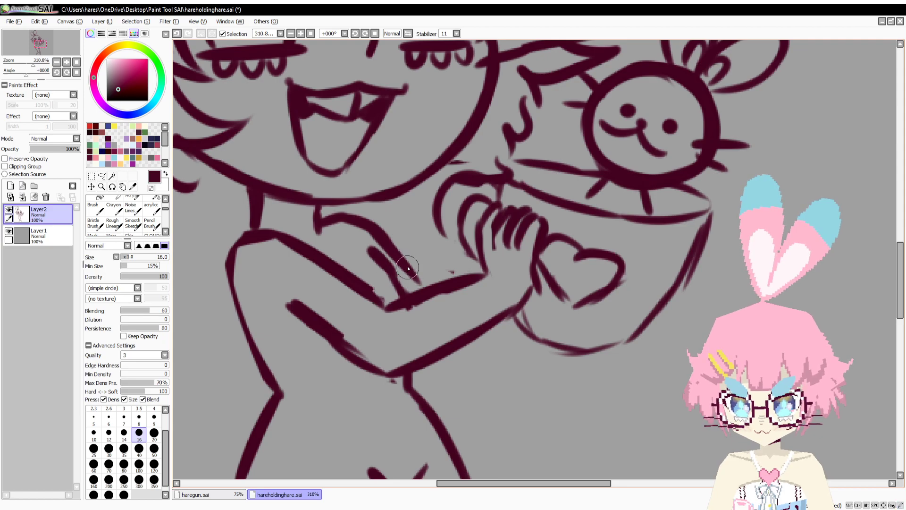
# Trim the new far upper arm line and draw the far elbow peeking out below the near forearm.
pyautogui.moveTo(445, 353)
pyautogui.mouseDown()
pyautogui.moveTo(478, 375)
pyautogui.moveTo(524, 338)
pyautogui.mouseUp()
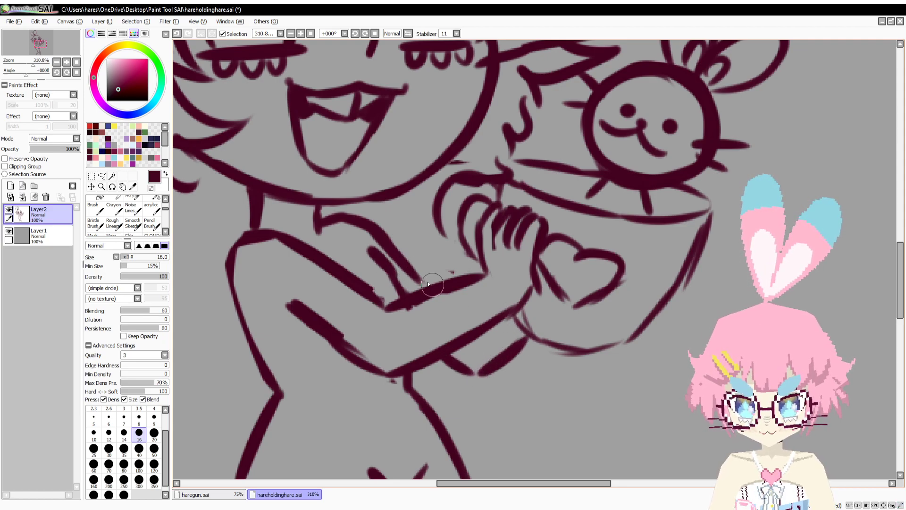
pyautogui.moveTo(409, 268); pyautogui.dragTo(425, 282)
pyautogui.press('e')
pyautogui.moveTo(364, 233); pyautogui.dragTo(401, 263)
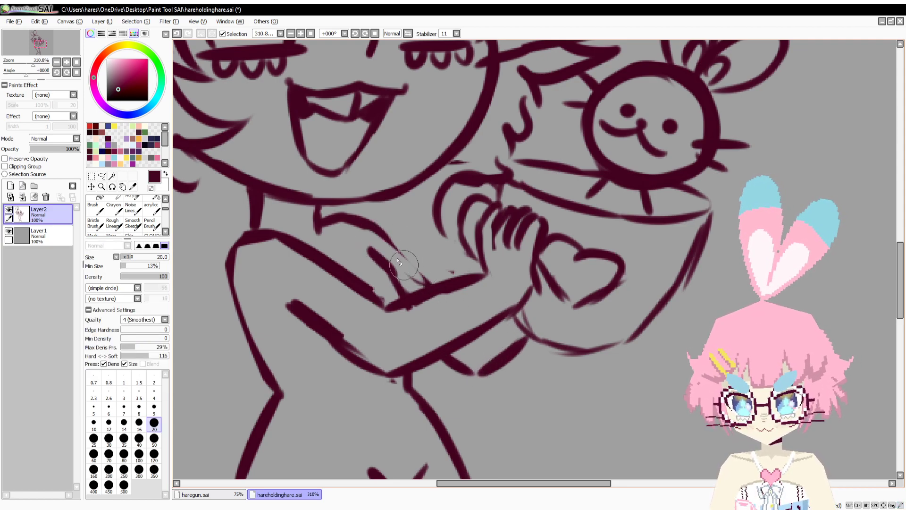
pyautogui.press('b')
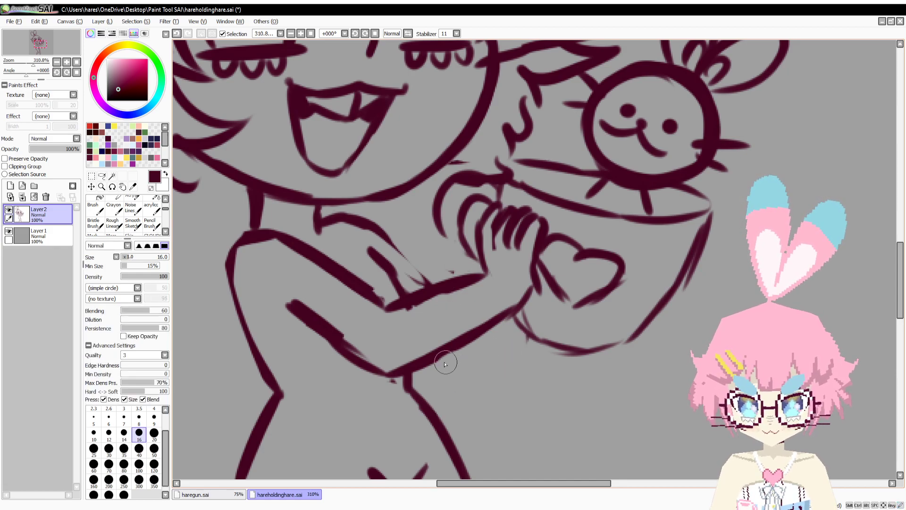
pyautogui.moveTo(441, 357)
pyautogui.mouseDown()
pyautogui.moveTo(476, 376)
pyautogui.moveTo(516, 315)
pyautogui.mouseUp()
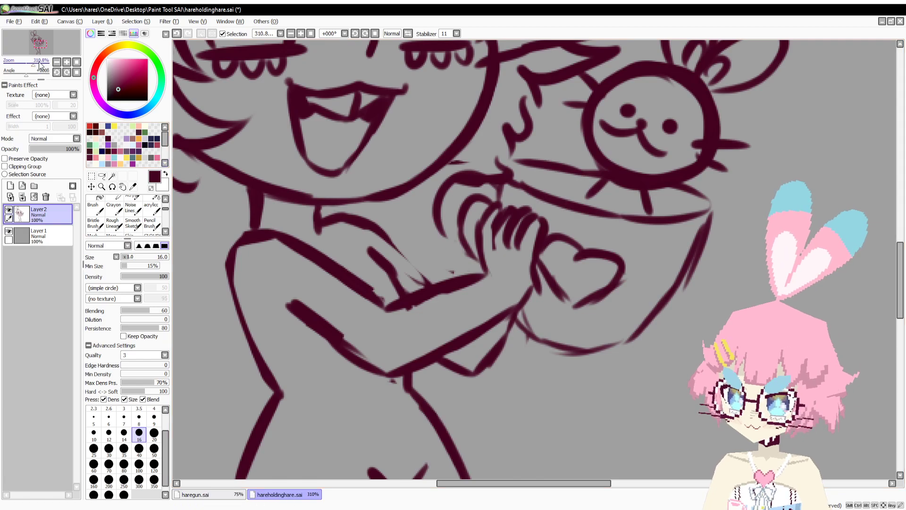
# Try roughing out the far arm across the near arm up to the cup on a new layer, and delete that layer.
pyautogui.moveTo(41, 65)
pyautogui.mouseDown()
pyautogui.moveTo(23, 78)
pyautogui.moveTo(31, 79)
pyautogui.mouseUp()
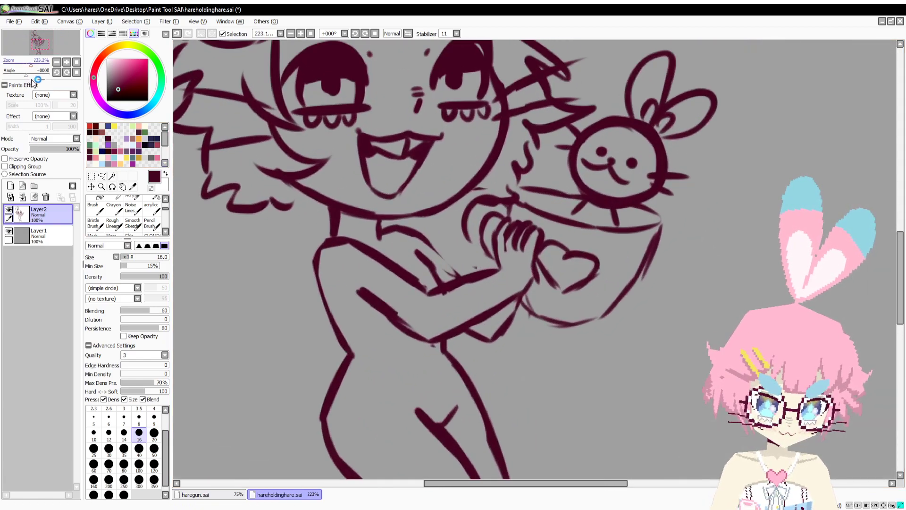
pyautogui.click(10, 185)
pyautogui.moveTo(424, 274); pyautogui.dragTo(490, 340)
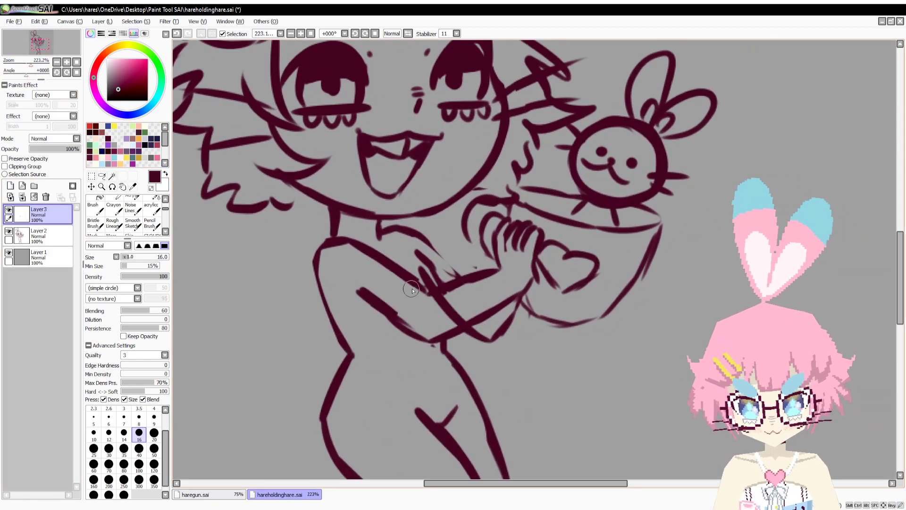
pyautogui.hotkey('ctrl', 'z')
pyautogui.moveTo(401, 271)
pyautogui.mouseDown()
pyautogui.moveTo(455, 318)
pyautogui.moveTo(498, 338)
pyautogui.moveTo(516, 299)
pyautogui.mouseUp()
pyautogui.moveTo(428, 241)
pyautogui.mouseDown()
pyautogui.moveTo(490, 302)
pyautogui.moveTo(533, 251)
pyautogui.mouseUp()
pyautogui.moveTo(510, 284); pyautogui.dragTo(546, 251)
pyautogui.moveTo(551, 237)
pyautogui.mouseDown()
pyautogui.moveTo(560, 214)
pyautogui.moveTo(582, 241)
pyautogui.moveTo(518, 321)
pyautogui.moveTo(526, 307)
pyautogui.moveTo(495, 336)
pyautogui.mouseUp()
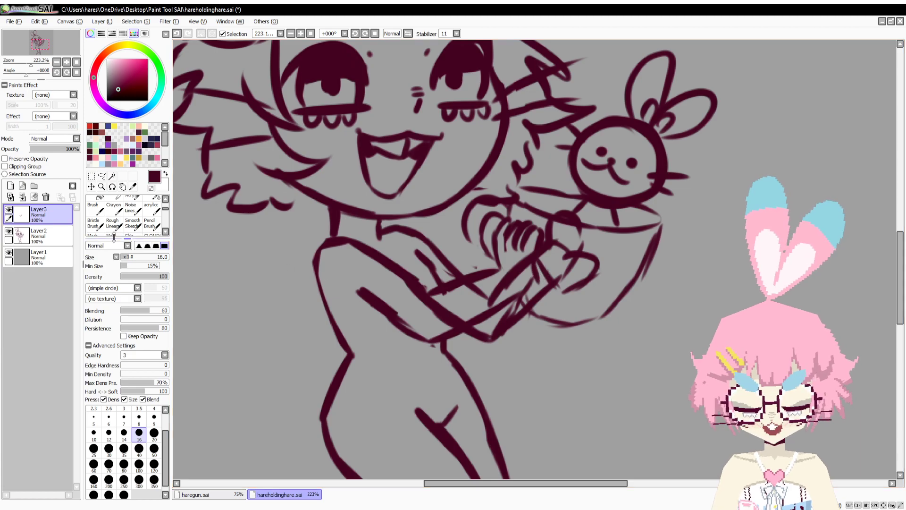
pyautogui.click(46, 197)
# Trace the far arm and hand construction in light blue on a fresh layer, and delete that guide layer.
pyautogui.click(11, 186)
pyautogui.click(114, 157)
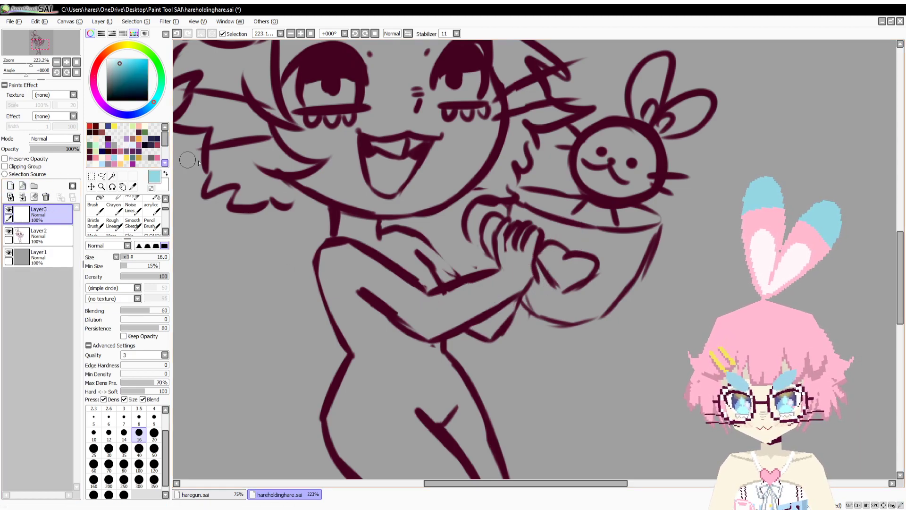
pyautogui.moveTo(378, 234)
pyautogui.mouseDown()
pyautogui.moveTo(409, 232)
pyautogui.moveTo(492, 298)
pyautogui.mouseUp()
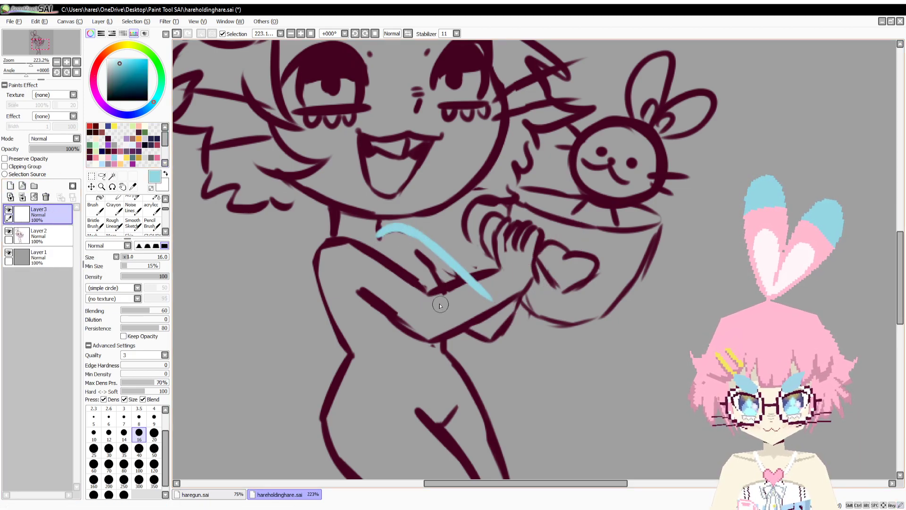
pyautogui.moveTo(414, 278)
pyautogui.mouseDown()
pyautogui.moveTo(460, 321)
pyautogui.moveTo(495, 336)
pyautogui.mouseUp()
pyautogui.moveTo(534, 295); pyautogui.dragTo(505, 337)
pyautogui.moveTo(476, 309); pyautogui.dragTo(512, 258)
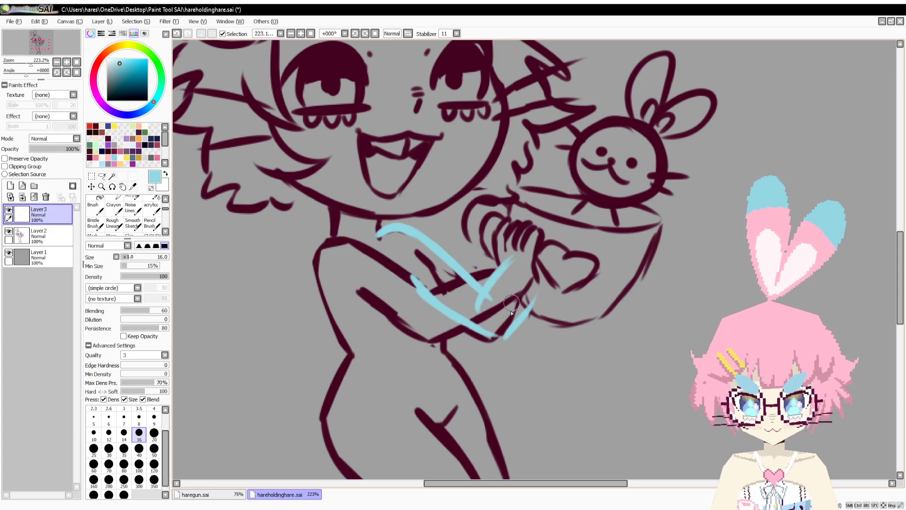
pyautogui.moveTo(511, 302)
pyautogui.mouseDown()
pyautogui.moveTo(530, 285)
pyautogui.moveTo(527, 209)
pyautogui.moveTo(555, 235)
pyautogui.moveTo(542, 271)
pyautogui.mouseUp()
pyautogui.moveTo(540, 214)
pyautogui.mouseDown()
pyautogui.moveTo(540, 233)
pyautogui.moveTo(558, 234)
pyautogui.mouseUp()
pyautogui.moveTo(537, 202)
pyautogui.mouseDown()
pyautogui.moveTo(533, 242)
pyautogui.moveTo(514, 223)
pyautogui.moveTo(532, 230)
pyautogui.moveTo(525, 202)
pyautogui.moveTo(539, 221)
pyautogui.moveTo(557, 227)
pyautogui.mouseUp()
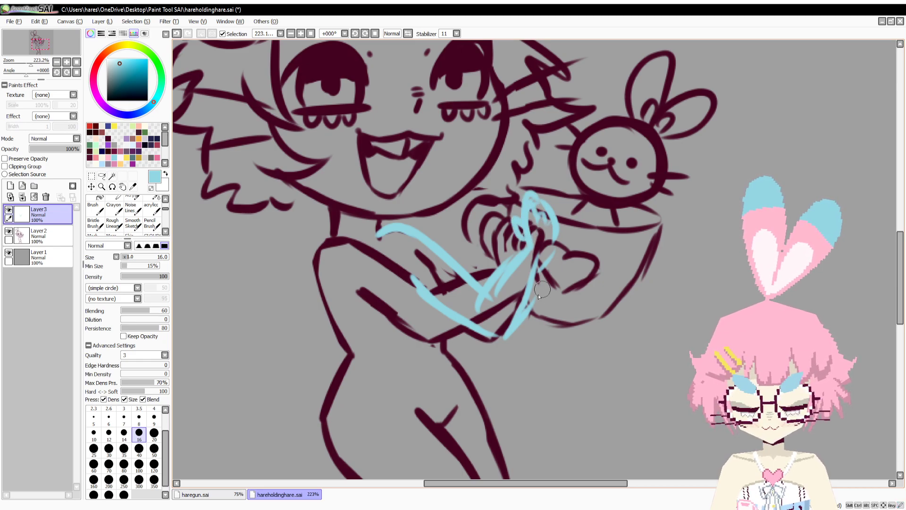
pyautogui.click(46, 196)
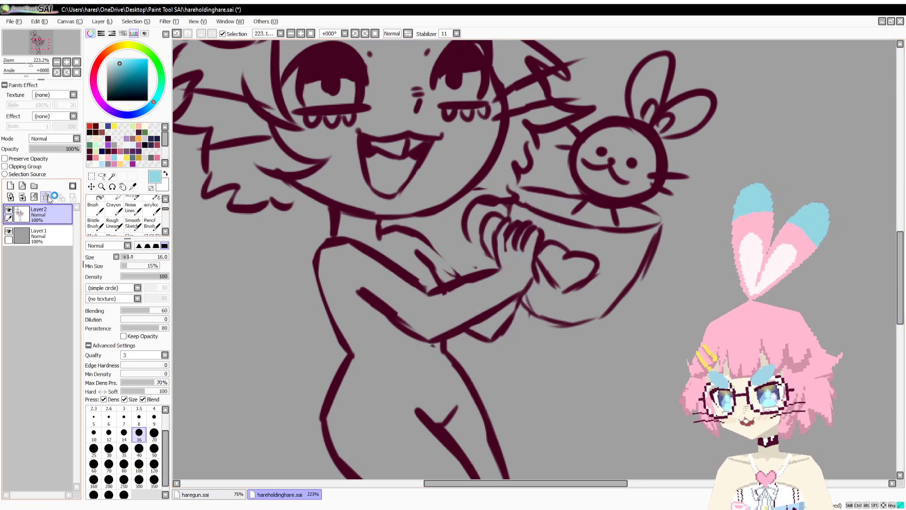
# Return to dark maroon and reshape the far forearm line so it runs from the elbow up to the base of the cup.
pyautogui.click(123, 148)
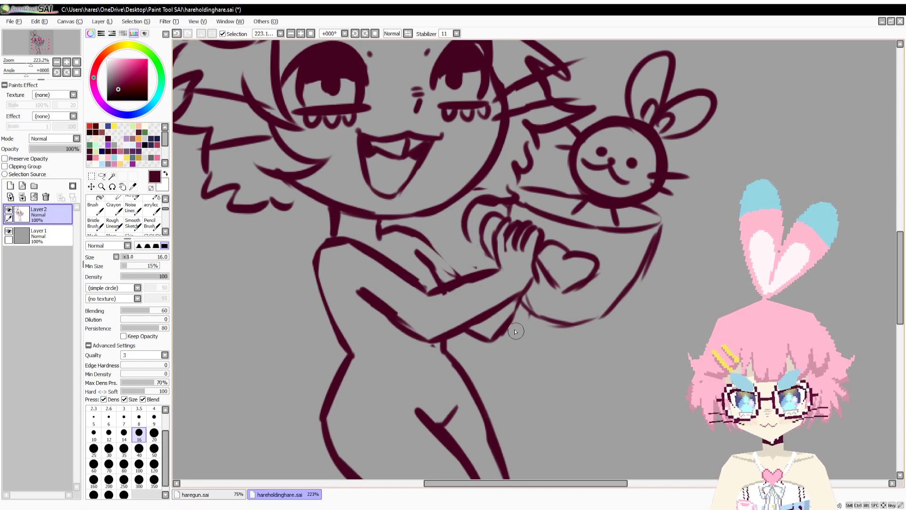
pyautogui.press('e')
pyautogui.moveTo(498, 337)
pyautogui.mouseDown()
pyautogui.moveTo(513, 326)
pyautogui.moveTo(496, 339)
pyautogui.moveTo(534, 307)
pyautogui.mouseUp()
pyautogui.press('b')
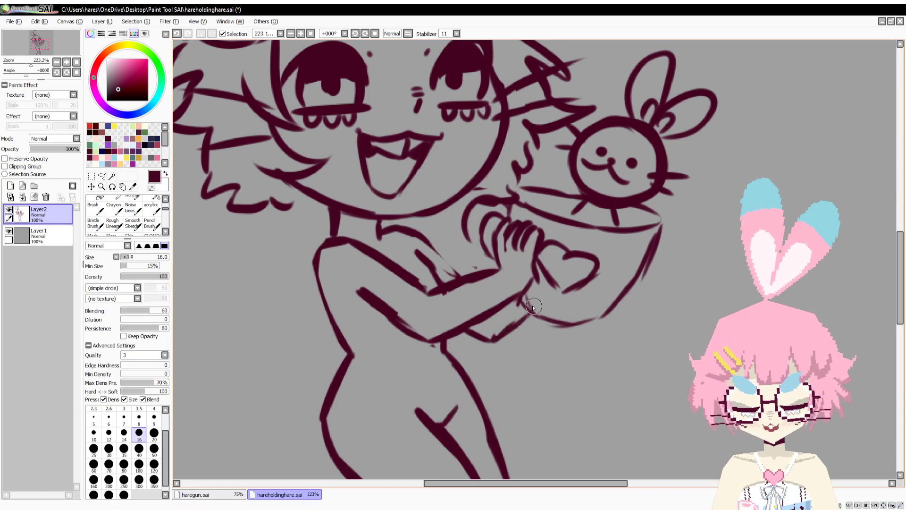
# Redraw the outer line of the far upper arm and clean up the upper edge of the near forearm.
pyautogui.moveTo(417, 233); pyautogui.dragTo(457, 269)
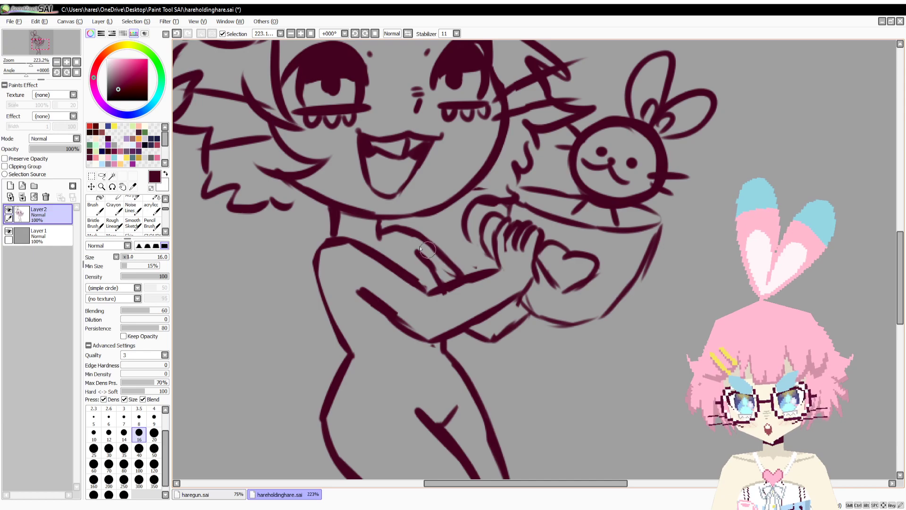
pyautogui.press('e')
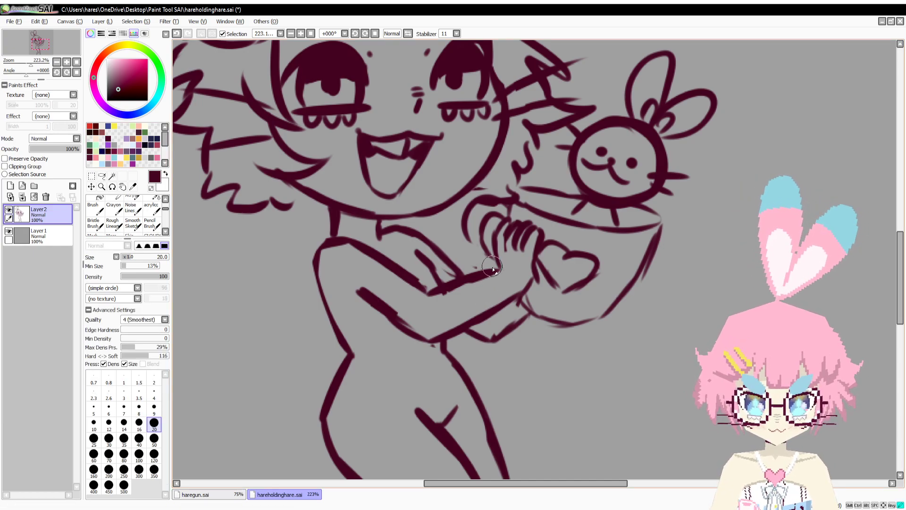
pyautogui.press('b')
pyautogui.moveTo(493, 270)
pyautogui.mouseDown()
pyautogui.moveTo(423, 300)
pyautogui.moveTo(435, 287)
pyautogui.moveTo(432, 295)
pyautogui.moveTo(429, 271)
pyautogui.moveTo(442, 285)
pyautogui.mouseUp()
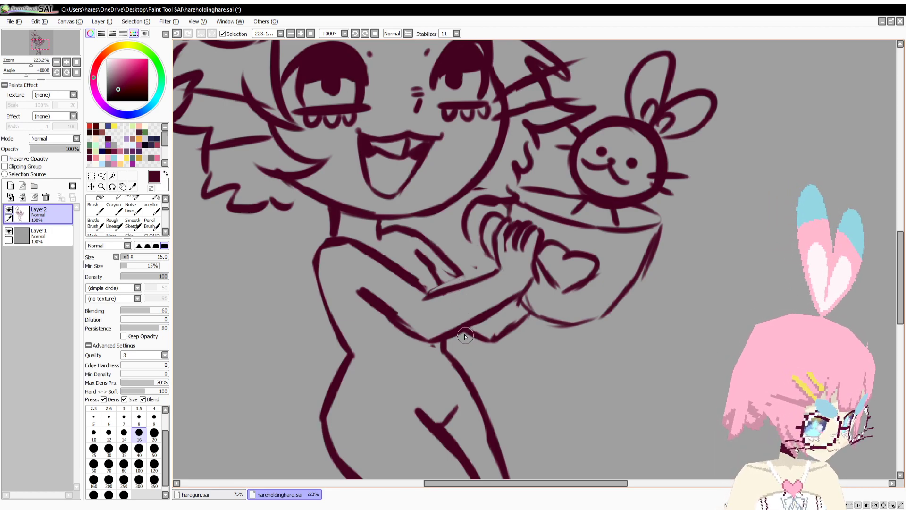
pyautogui.moveTo(27, 64); pyautogui.dragTo(26, 72)
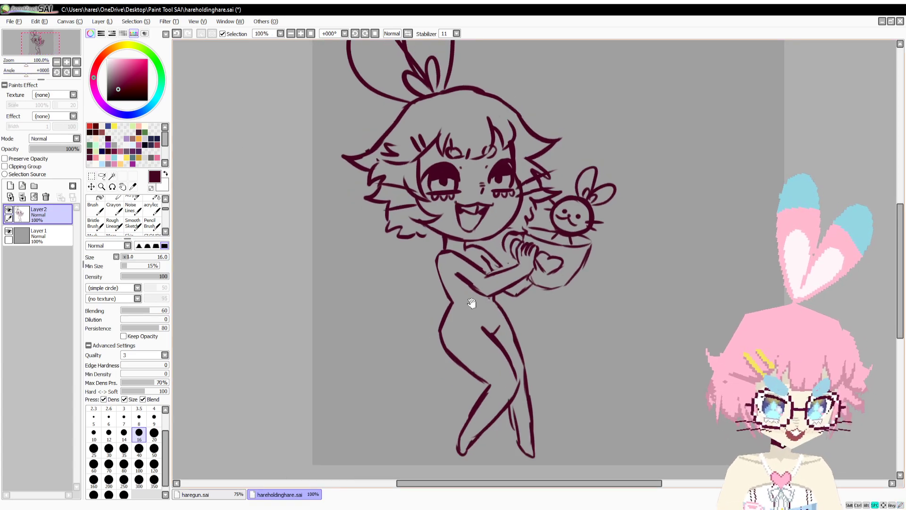
# In a mirrored view, select the body, cup and small bunny below the head, rotate them slightly counter-clockwise, and reposition them under the head.
pyautogui.click(408, 34)
pyautogui.moveTo(470, 240); pyautogui.dragTo(407, 255)
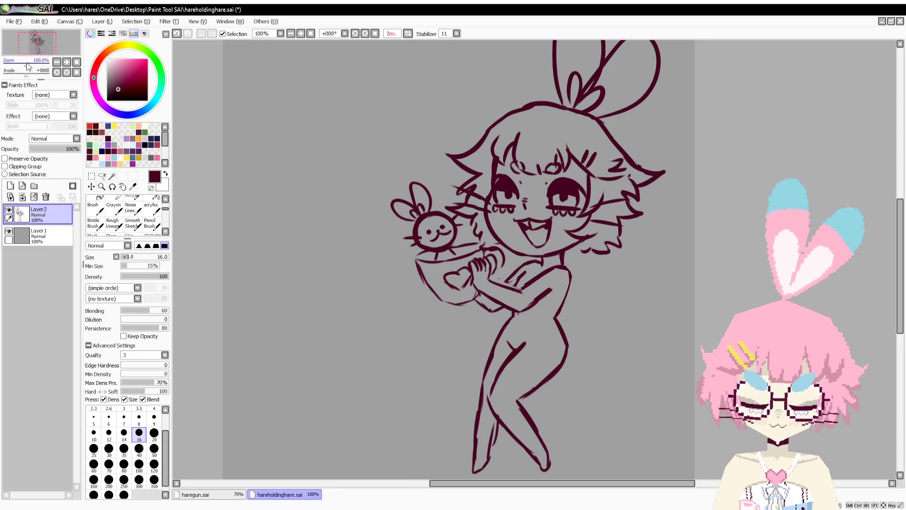
pyautogui.moveTo(27, 62); pyautogui.dragTo(24, 65)
pyautogui.click(101, 176)
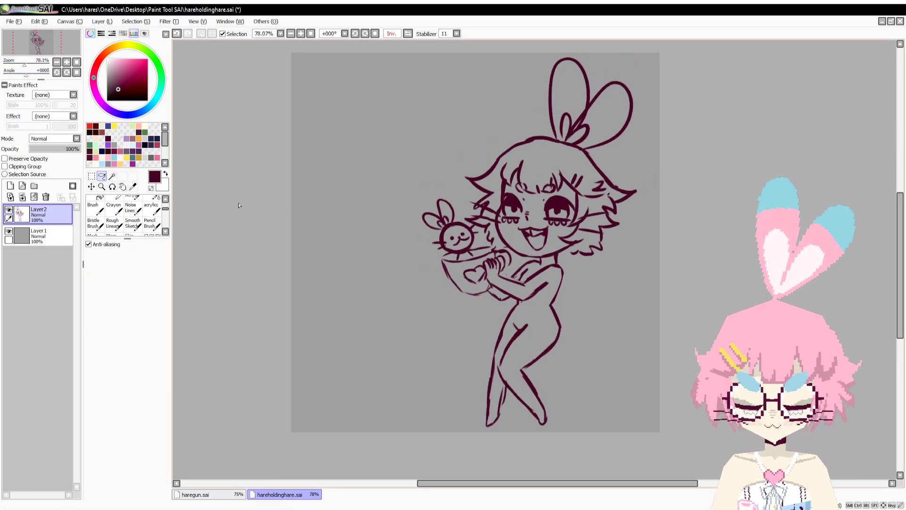
pyautogui.moveTo(601, 345)
pyautogui.mouseDown()
pyautogui.moveTo(544, 453)
pyautogui.moveTo(392, 348)
pyautogui.moveTo(401, 221)
pyautogui.mouseUp()
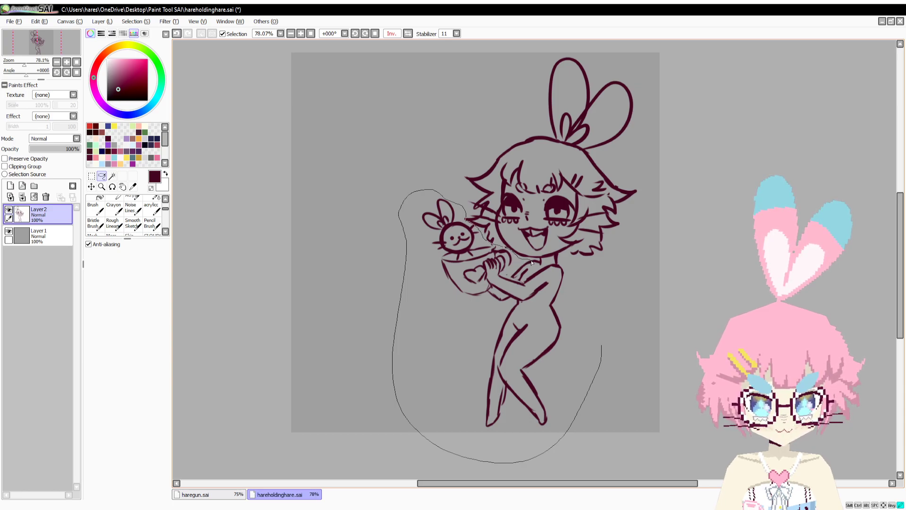
pyautogui.moveTo(585, 312); pyautogui.dragTo(596, 336)
pyautogui.hotkey('ctrl', 't')
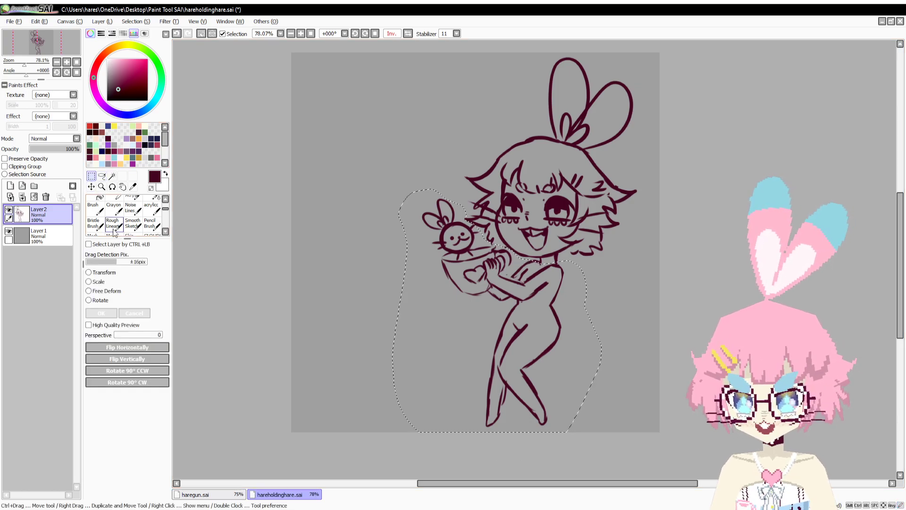
pyautogui.moveTo(639, 356)
pyautogui.mouseDown()
pyautogui.moveTo(675, 359)
pyautogui.moveTo(606, 331)
pyautogui.mouseUp()
pyautogui.moveTo(519, 335)
pyautogui.mouseDown()
pyautogui.moveTo(531, 343)
pyautogui.moveTo(526, 338)
pyautogui.mouseUp()
pyautogui.press('Return')
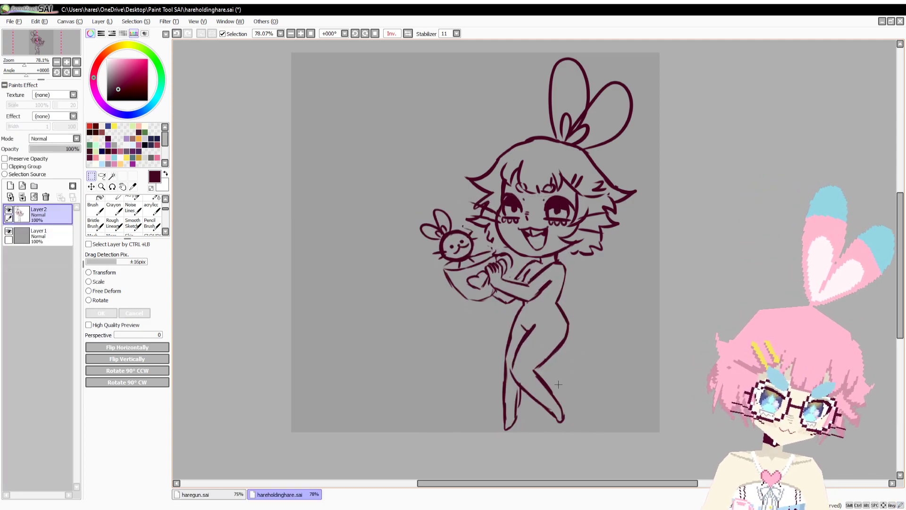
# Return the canvas view to its unmirrored orientation and save the drawing.
pyautogui.click(408, 35)
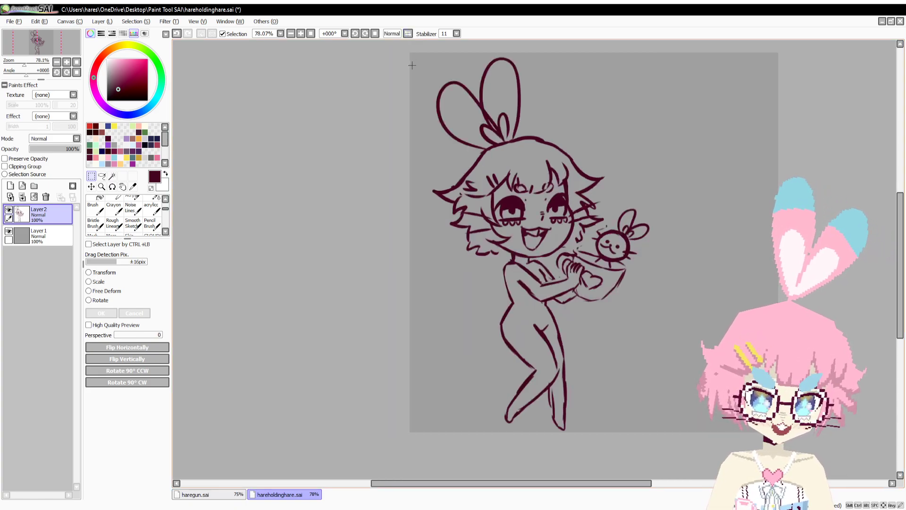
pyautogui.hotkey('ctrl', 's')
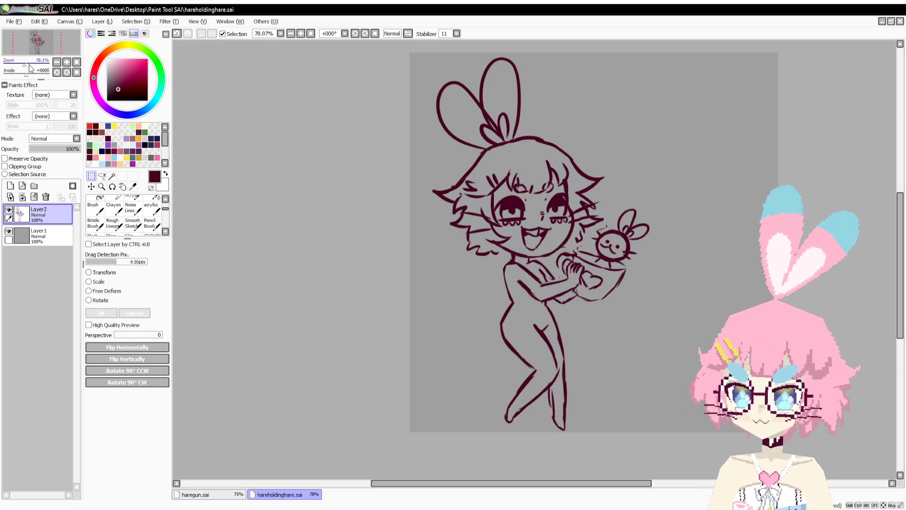
# Extend the chest-side line of the far upper arm down to the near forearm and rework the underside of the far forearm.
pyautogui.moveTo(25, 65); pyautogui.dragTo(32, 67)
pyautogui.press('b')
pyautogui.moveTo(541, 356); pyautogui.dragTo(408, 268)
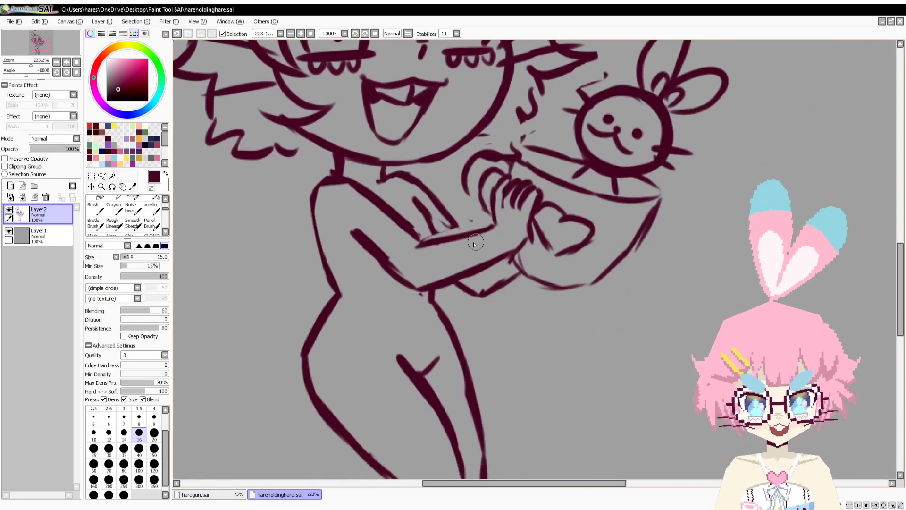
pyautogui.moveTo(447, 221); pyautogui.dragTo(463, 233)
pyautogui.moveTo(455, 277)
pyautogui.mouseDown()
pyautogui.moveTo(476, 288)
pyautogui.moveTo(507, 269)
pyautogui.moveTo(517, 278)
pyautogui.moveTo(479, 306)
pyautogui.moveTo(518, 270)
pyautogui.mouseUp()
pyautogui.hotkey('ctrl', 'z')
pyautogui.press('e')
pyautogui.press('b')
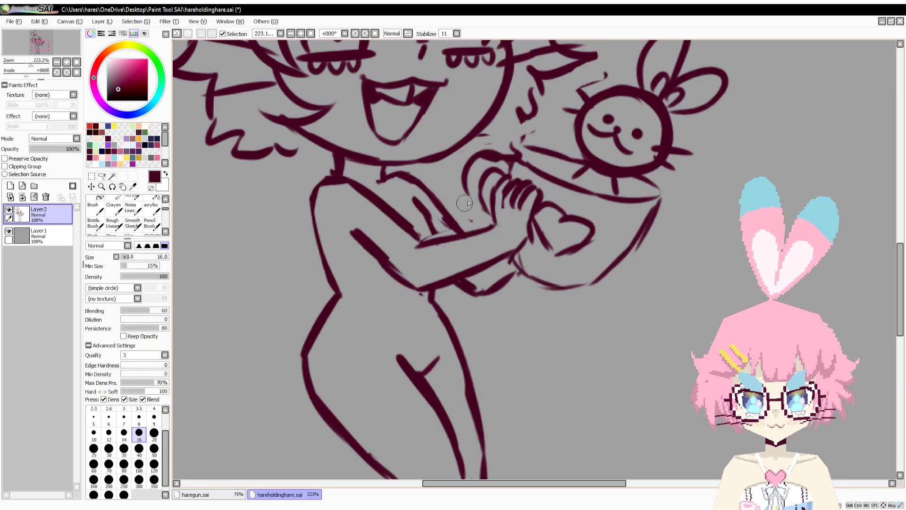
pyautogui.moveTo(467, 191); pyautogui.dragTo(511, 249)
pyautogui.moveTo(534, 159); pyautogui.dragTo(481, 188)
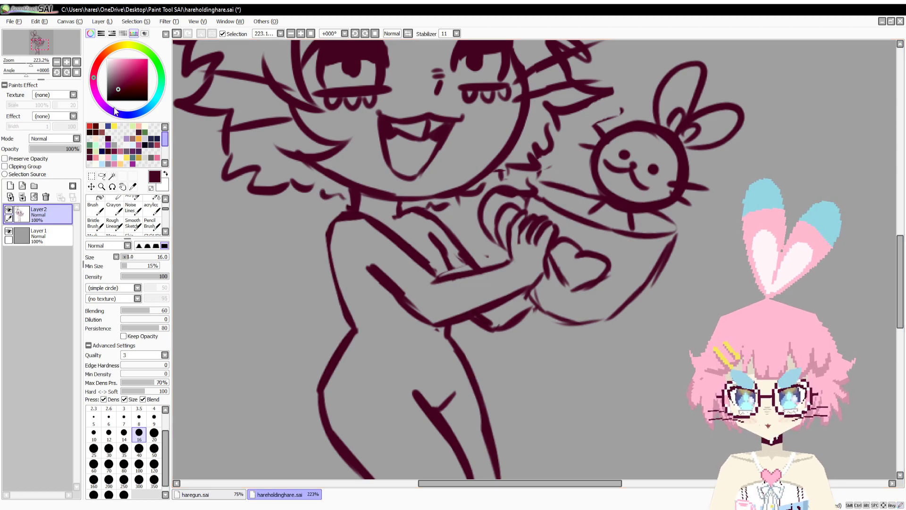
# Try to slim the near hip by drawing an inner curve and erasing the outer line, and undo the last change.
pyautogui.moveTo(29, 62)
pyautogui.mouseDown()
pyautogui.moveTo(41, 46)
pyautogui.moveTo(30, 65)
pyautogui.mouseUp()
pyautogui.moveTo(394, 288)
pyautogui.mouseDown()
pyautogui.moveTo(368, 214)
pyautogui.moveTo(335, 236)
pyautogui.moveTo(335, 266)
pyautogui.moveTo(372, 318)
pyautogui.mouseUp()
pyautogui.press('e')
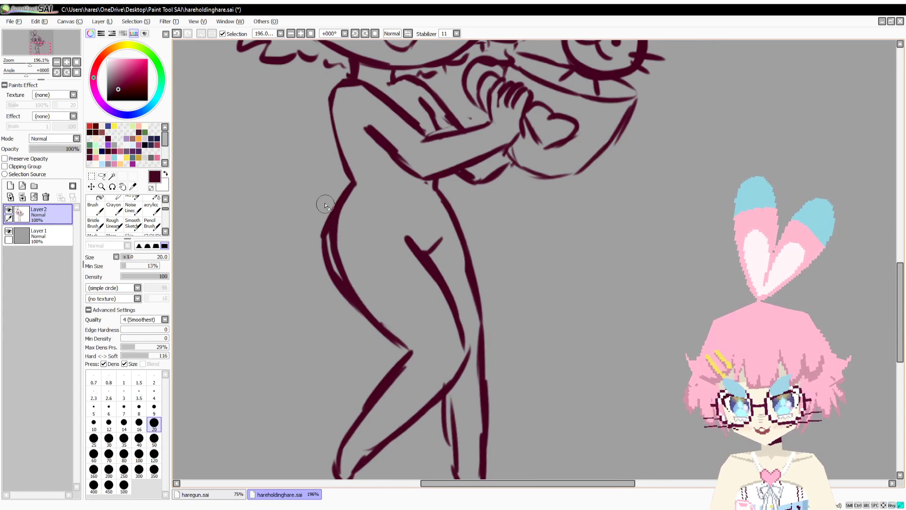
pyautogui.moveTo(325, 206)
pyautogui.mouseDown()
pyautogui.moveTo(338, 299)
pyautogui.moveTo(352, 324)
pyautogui.mouseUp()
pyautogui.moveTo(29, 64); pyautogui.dragTo(25, 63)
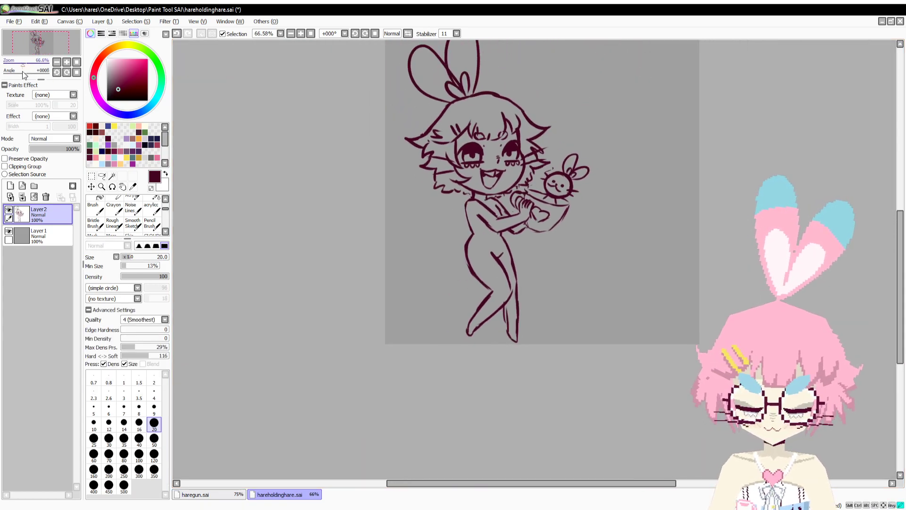
pyautogui.hotkey('ctrl', 'z')
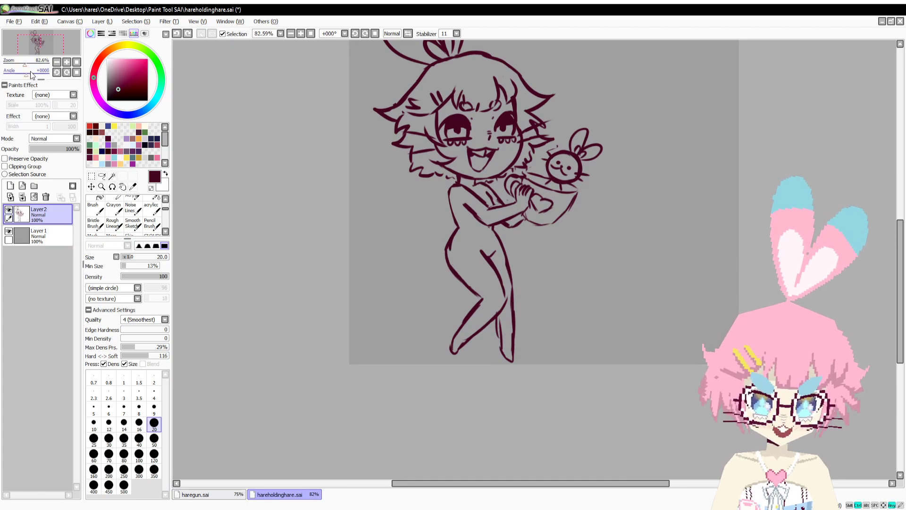
# Redraw the outer contour of the near hip and upper thigh as a narrower, smoother curve and erase the excess line.
pyautogui.moveTo(190, 102); pyautogui.dragTo(207, 131)
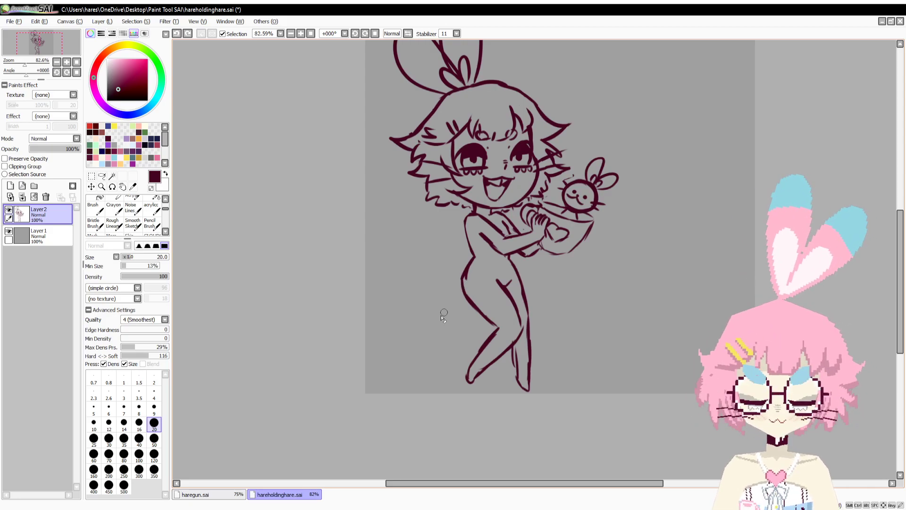
pyautogui.moveTo(405, 329); pyautogui.dragTo(399, 303)
pyautogui.moveTo(25, 63); pyautogui.dragTo(32, 62)
pyautogui.moveTo(313, 258)
pyautogui.mouseDown()
pyautogui.moveTo(326, 225)
pyautogui.moveTo(325, 121)
pyautogui.moveTo(296, 174)
pyautogui.mouseUp()
pyautogui.press('v')
pyautogui.moveTo(302, 123); pyautogui.dragTo(314, 214)
pyautogui.moveTo(294, 147); pyautogui.dragTo(308, 201)
pyautogui.press('e')
pyautogui.moveTo(295, 114); pyautogui.dragTo(307, 253)
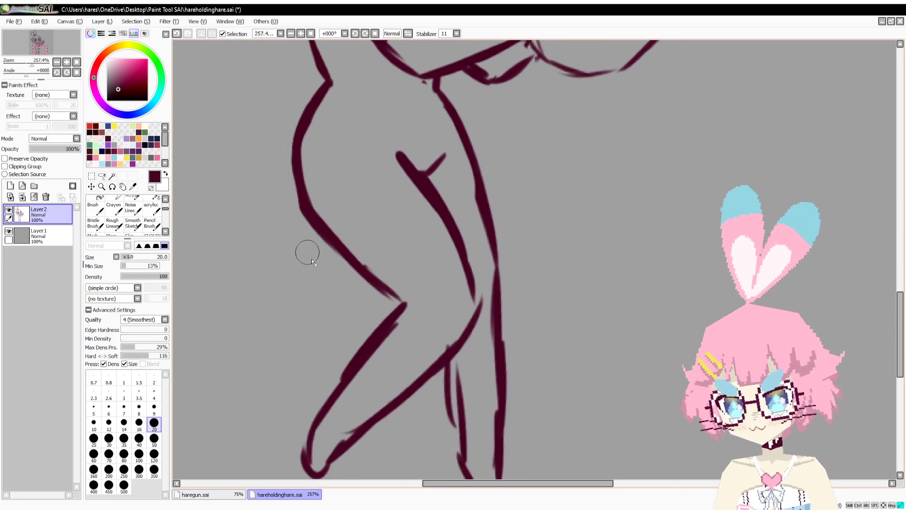
pyautogui.press('b')
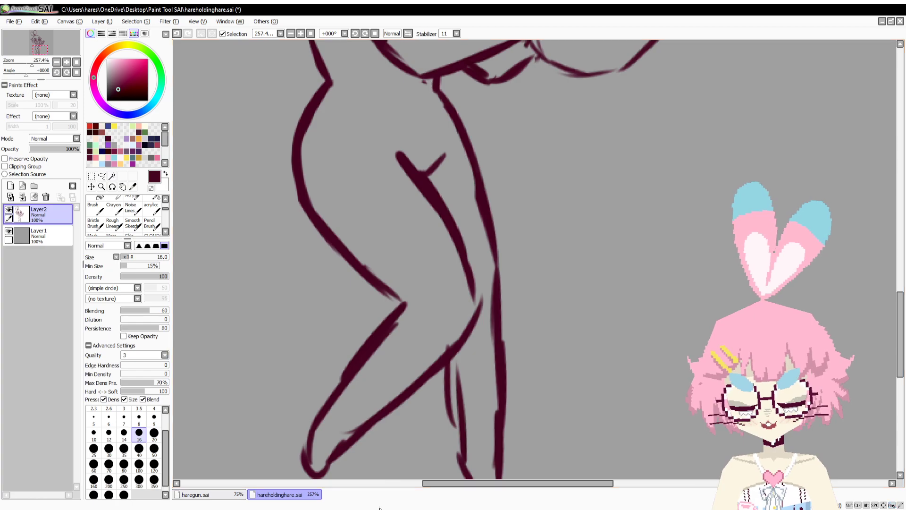
pyautogui.click(380, 509)
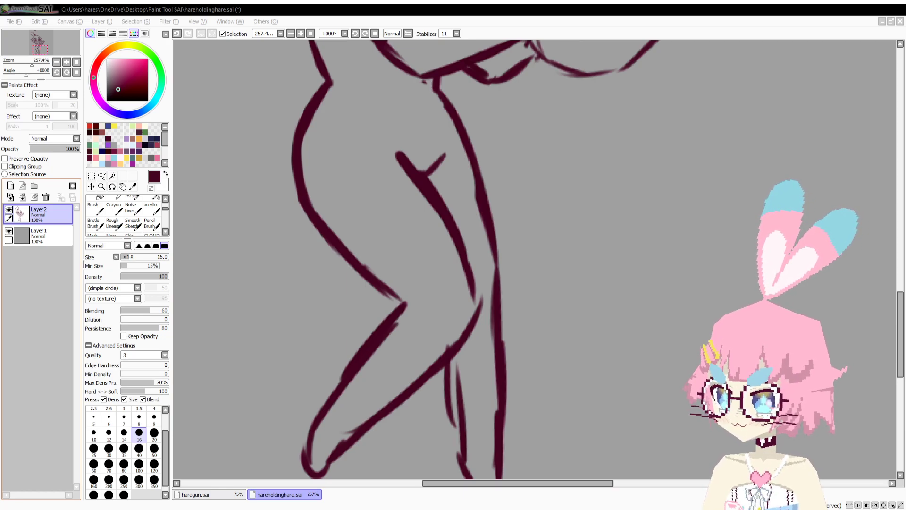
pyautogui.click(43, 342)
pyautogui.moveTo(451, 402); pyautogui.dragTo(488, 324)
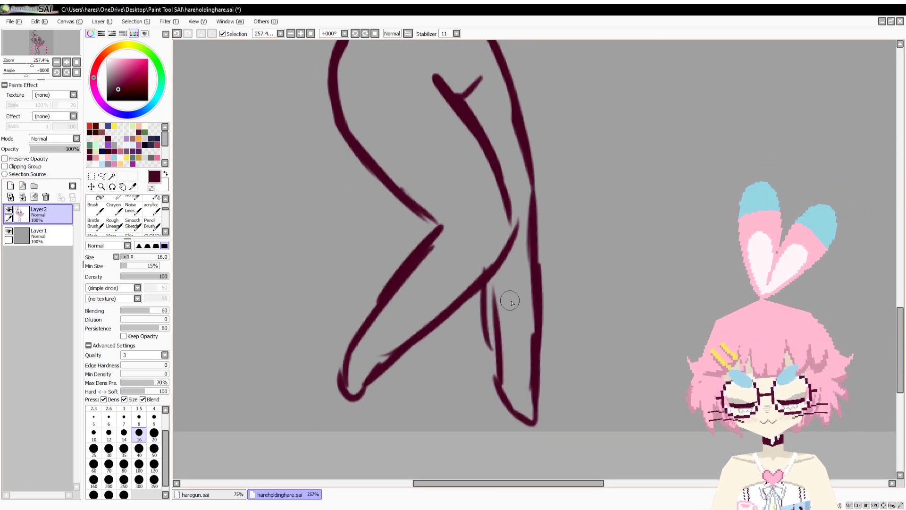
# Erase the doubled contour on the straight lower leg, redraw it as a single line, and save the drawing.
pyautogui.press('e')
pyautogui.moveTo(502, 293); pyautogui.dragTo(514, 396)
pyautogui.press('b')
pyautogui.moveTo(491, 289); pyautogui.dragTo(505, 399)
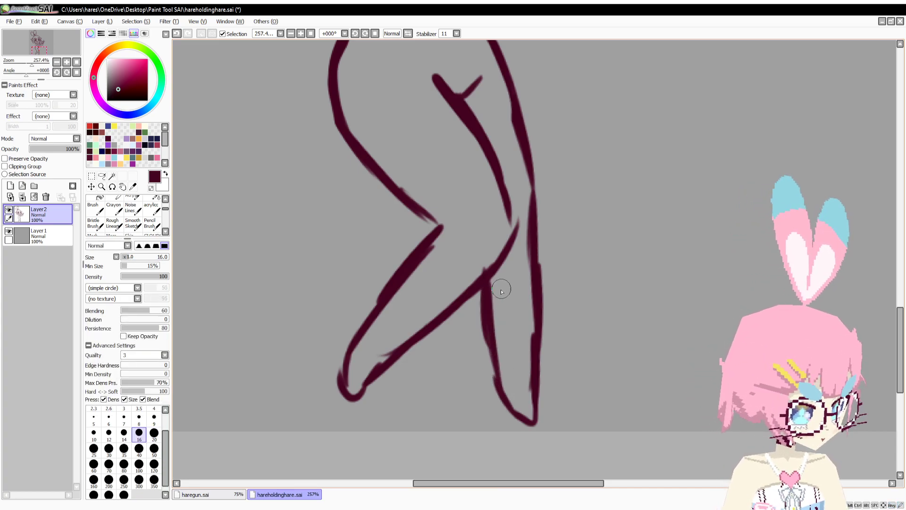
pyautogui.hotkey('ctrl', 's')
# Lasso the small bunny in the cup, move it slightly closer to the character's face, and deselect it.
pyautogui.moveTo(512, 179); pyautogui.dragTo(512, 340)
pyautogui.moveTo(506, 197); pyautogui.dragTo(510, 353)
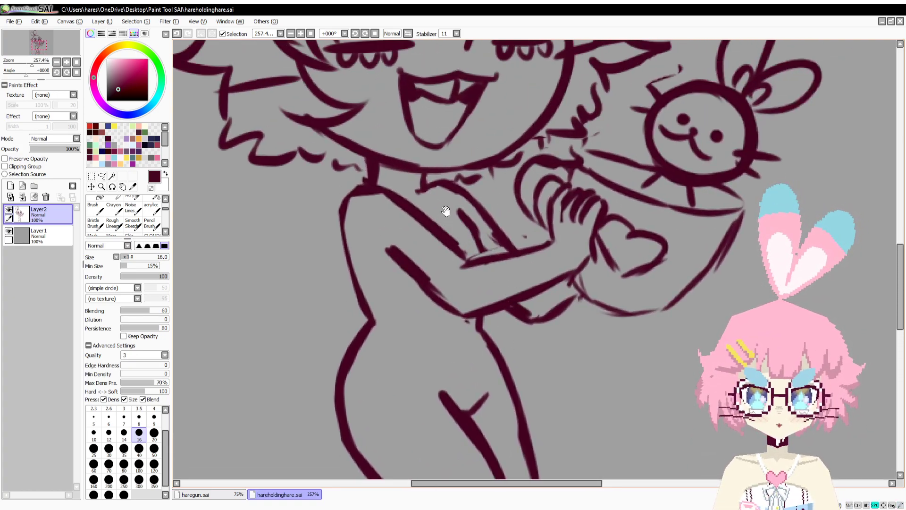
pyautogui.scroll(5, 439, 283)
pyautogui.scroll(3, 438, 290)
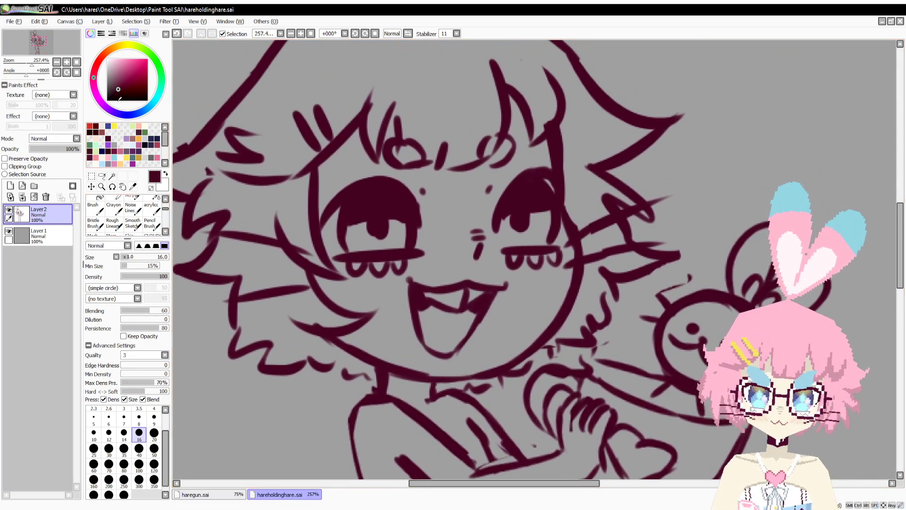
pyautogui.moveTo(30, 63); pyautogui.dragTo(27, 76)
pyautogui.click(102, 177)
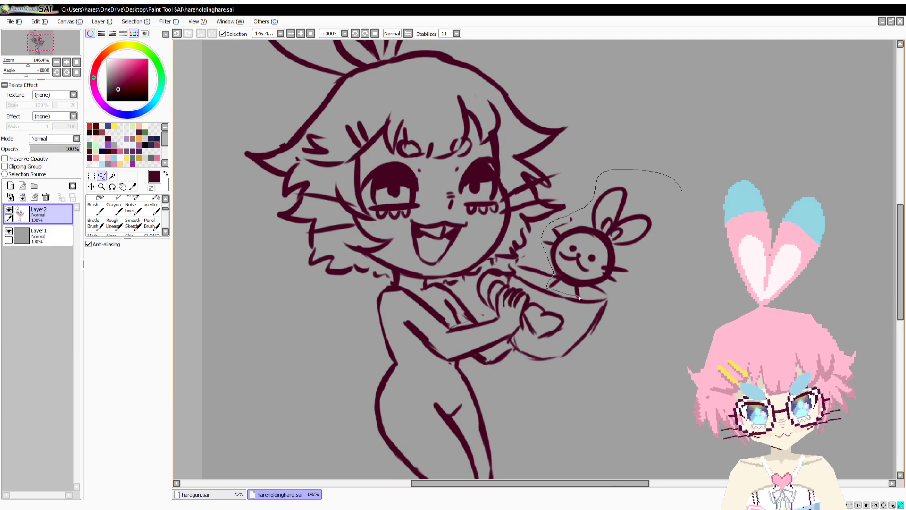
pyautogui.moveTo(667, 196); pyautogui.dragTo(668, 196)
pyautogui.moveTo(687, 230)
pyautogui.mouseDown()
pyautogui.moveTo(664, 234)
pyautogui.moveTo(674, 227)
pyautogui.mouseUp()
pyautogui.hotkey('ctrl', 'd')
# Draw an open smiling mouth on the small bunny's face and save the drawing.
pyautogui.press('b')
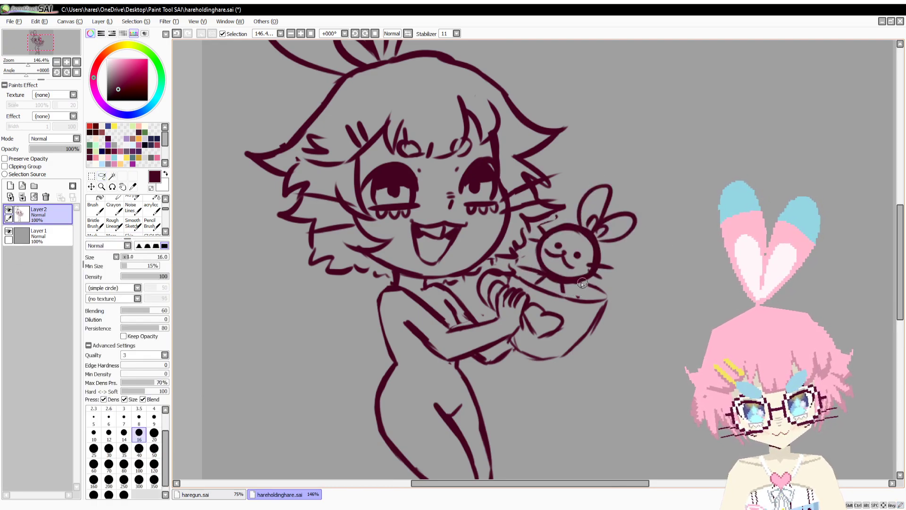
pyautogui.moveTo(554, 257); pyautogui.dragTo(562, 258)
pyautogui.hotkey('ctrl', 'z')
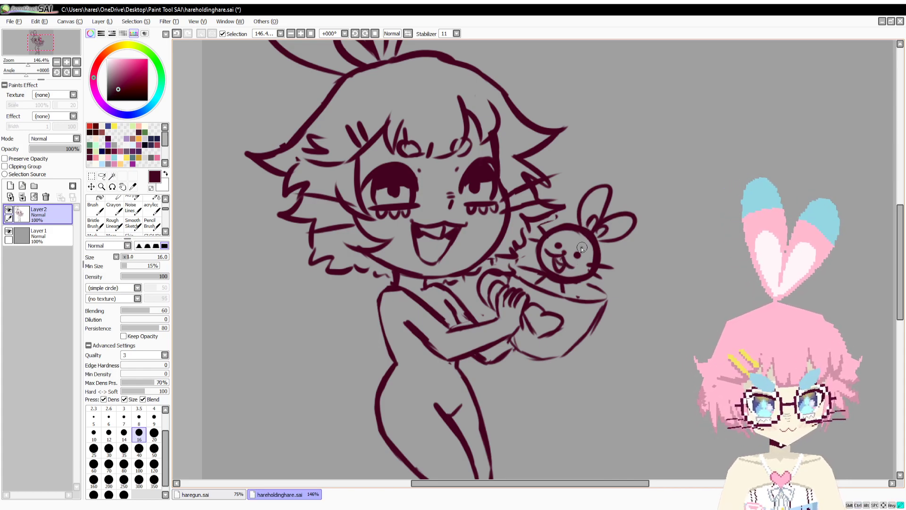
pyautogui.moveTo(573, 300); pyautogui.dragTo(569, 248)
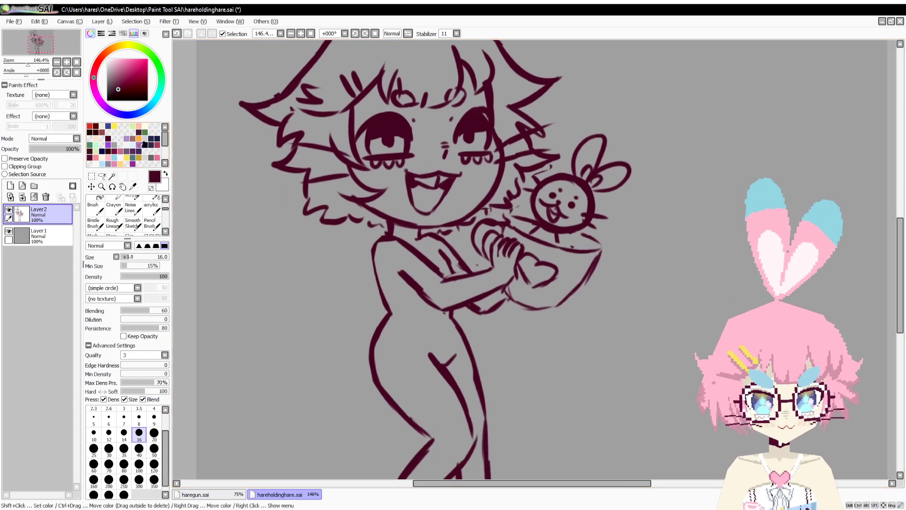
pyautogui.moveTo(27, 66); pyautogui.dragTo(27, 77)
pyautogui.hotkey('ctrl', 's')
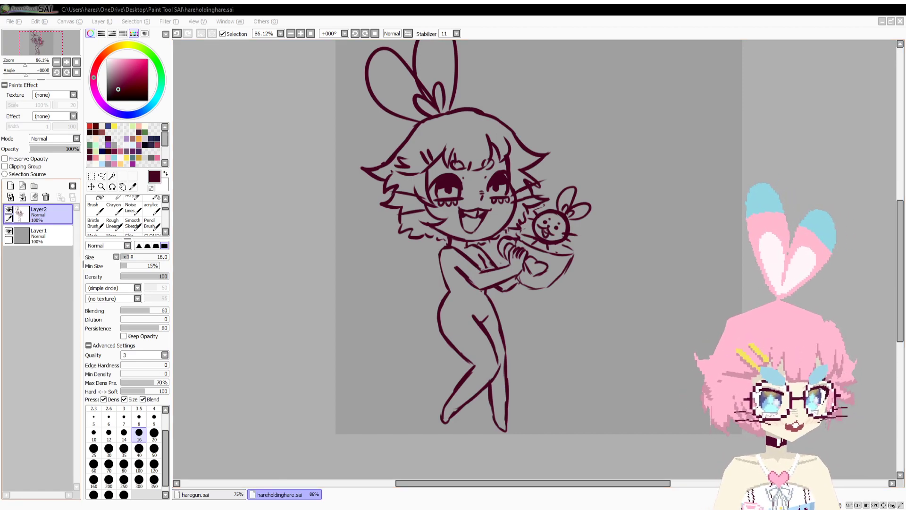
# Clean up the stray lines just below the character's neck with the eraser.
pyautogui.hotkey('alt', 'Tab')
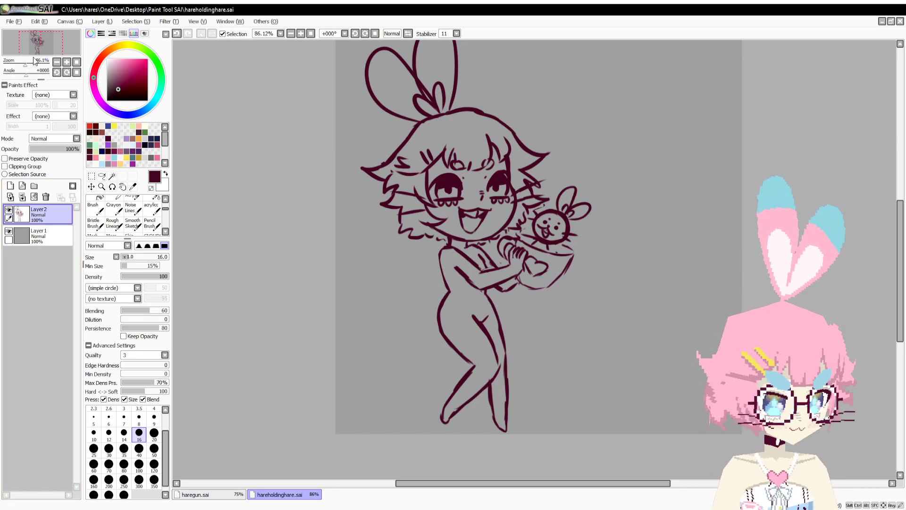
pyautogui.moveTo(40, 60)
pyautogui.mouseDown()
pyautogui.moveTo(24, 75)
pyautogui.moveTo(30, 67)
pyautogui.mouseUp()
pyautogui.moveTo(237, 227); pyautogui.dragTo(274, 184)
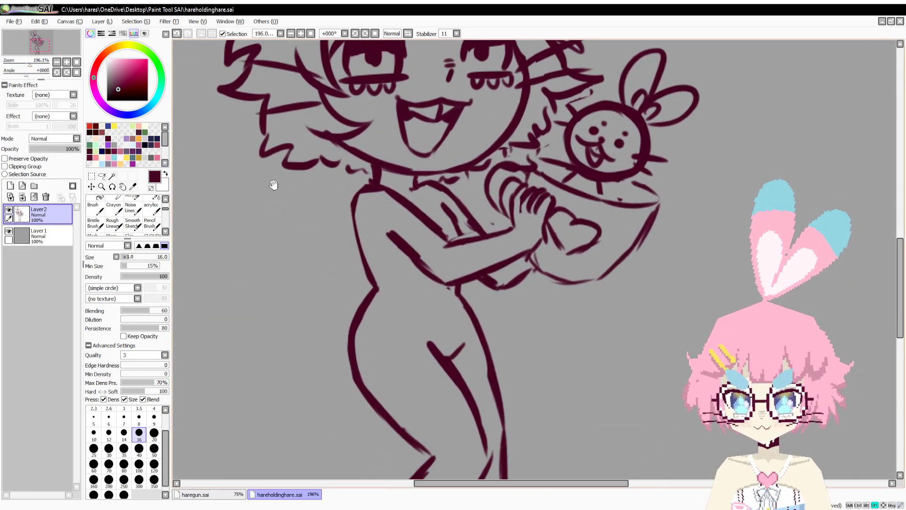
pyautogui.moveTo(32, 62); pyautogui.dragTo(33, 65)
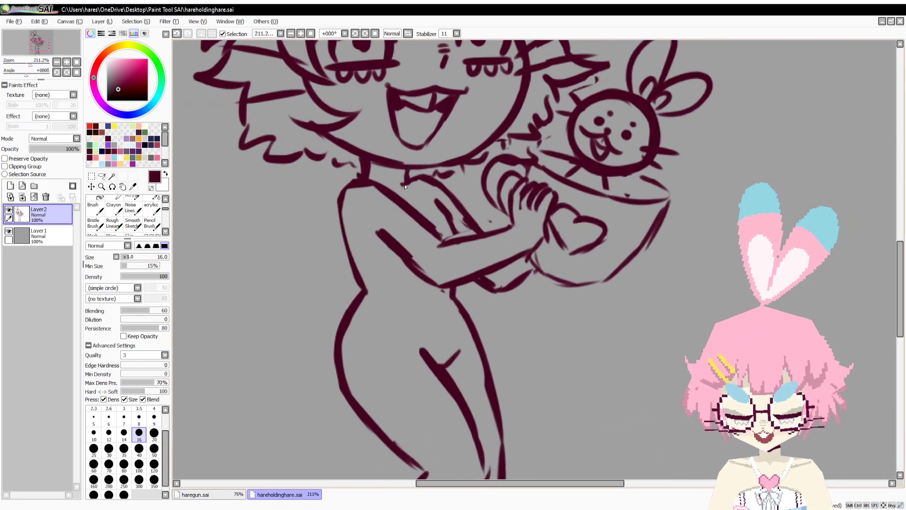
pyautogui.press('e')
pyautogui.moveTo(400, 183)
pyautogui.mouseDown()
pyautogui.moveTo(407, 173)
pyautogui.moveTo(407, 185)
pyautogui.moveTo(344, 216)
pyautogui.moveTo(344, 231)
pyautogui.moveTo(397, 313)
pyautogui.mouseUp()
pyautogui.press('e')
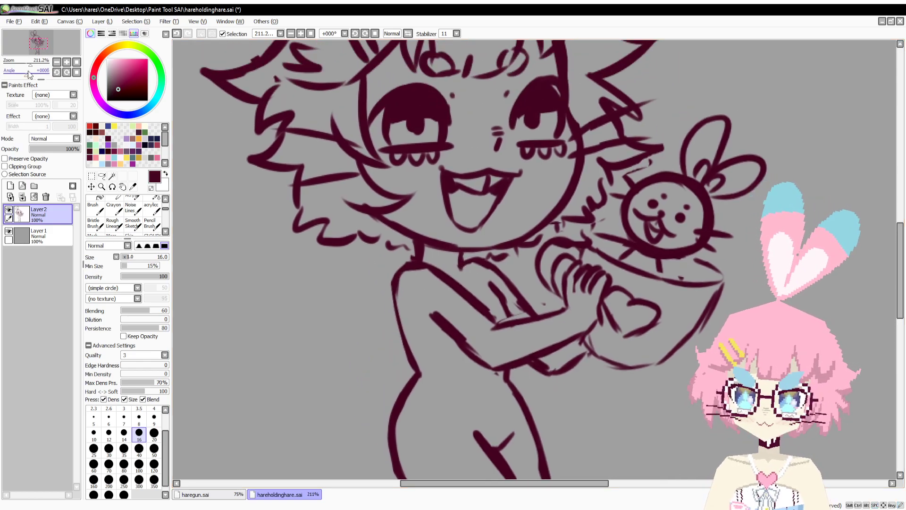
# Open the reference images IMG-20220207-WA0003 (1) - Copy.jpg and IMG-20220207-WA0003 (1).jpg.
pyautogui.moveTo(28, 72); pyautogui.dragTo(23, 75)
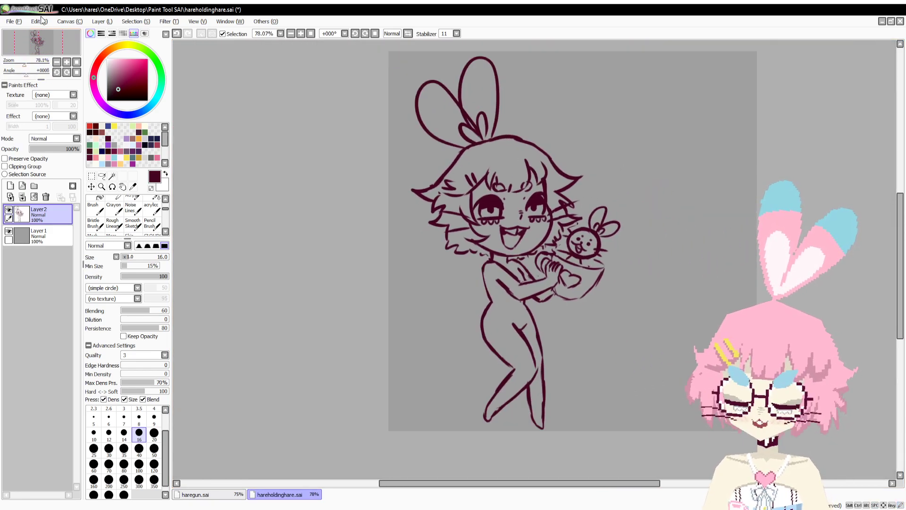
pyautogui.click(14, 21)
pyautogui.click(34, 41)
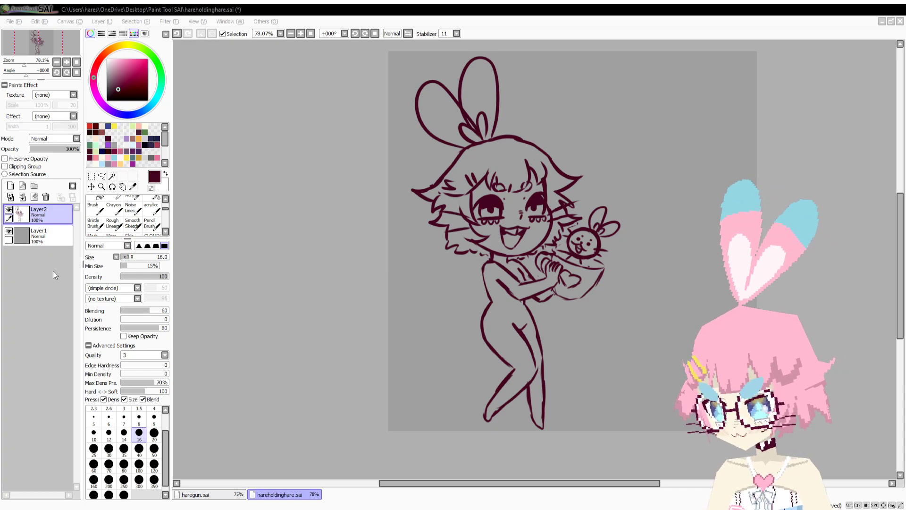
pyautogui.doubleClick(386, 254)
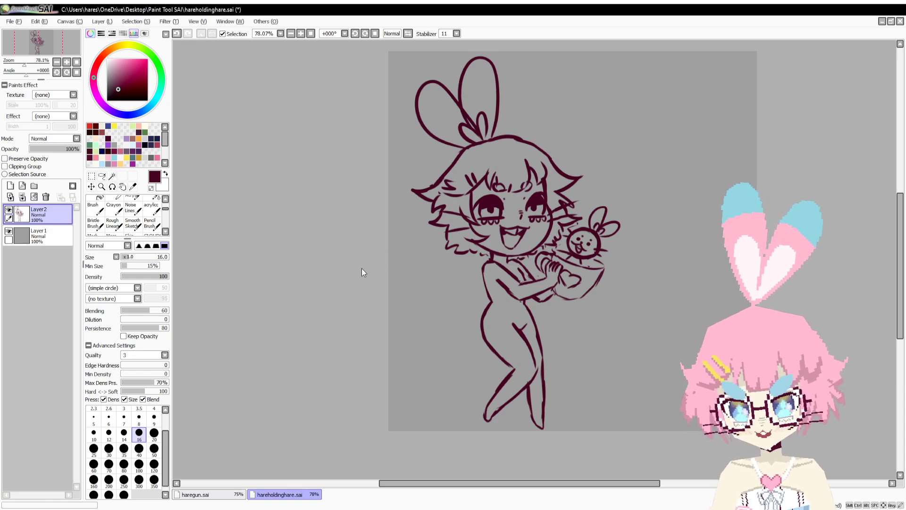
pyautogui.click(16, 22)
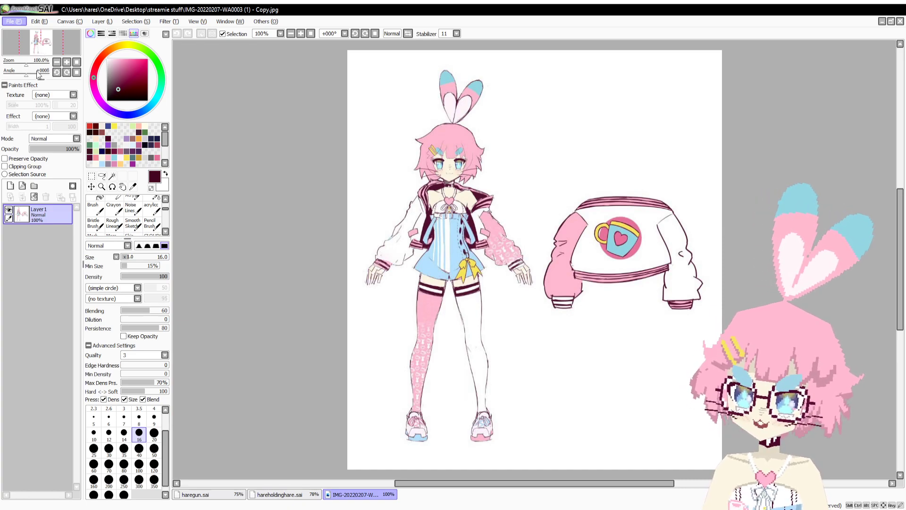
pyautogui.click(41, 41)
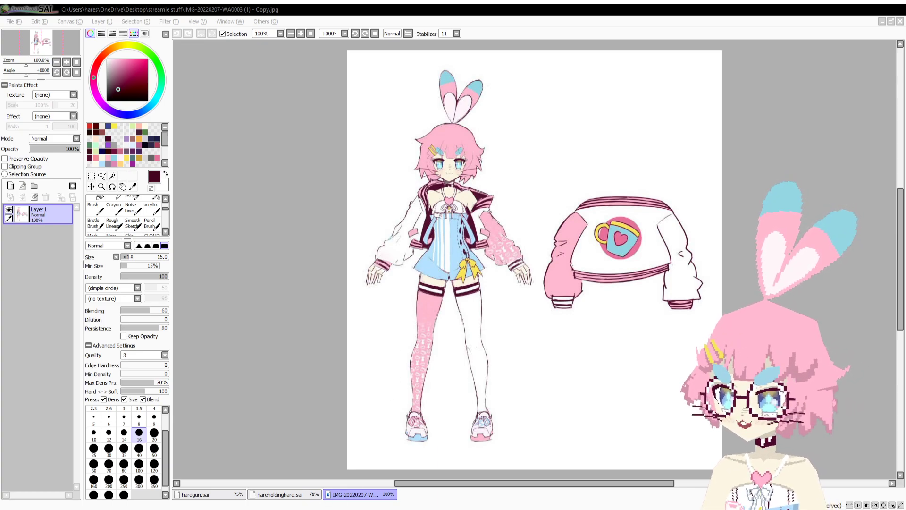
pyautogui.doubleClick(424, 270)
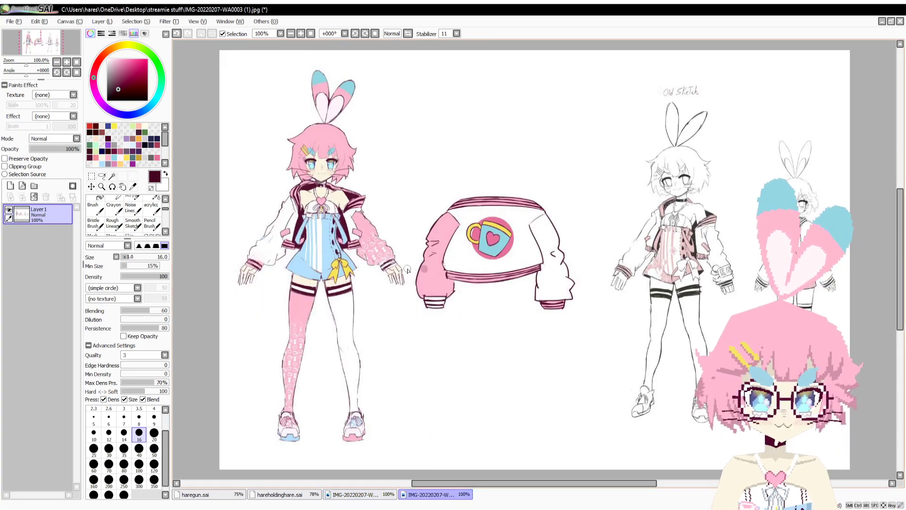
# Test the brush on the reference sheet and in hareholdinghare.sai, undoing each stroke.
pyautogui.moveTo(394, 96)
pyautogui.mouseDown()
pyautogui.moveTo(401, 120)
pyautogui.moveTo(359, 113)
pyautogui.mouseUp()
pyautogui.hotkey('ctrl', 'z')
pyautogui.moveTo(498, 348)
pyautogui.mouseDown()
pyautogui.moveTo(487, 378)
pyautogui.moveTo(415, 374)
pyautogui.mouseUp()
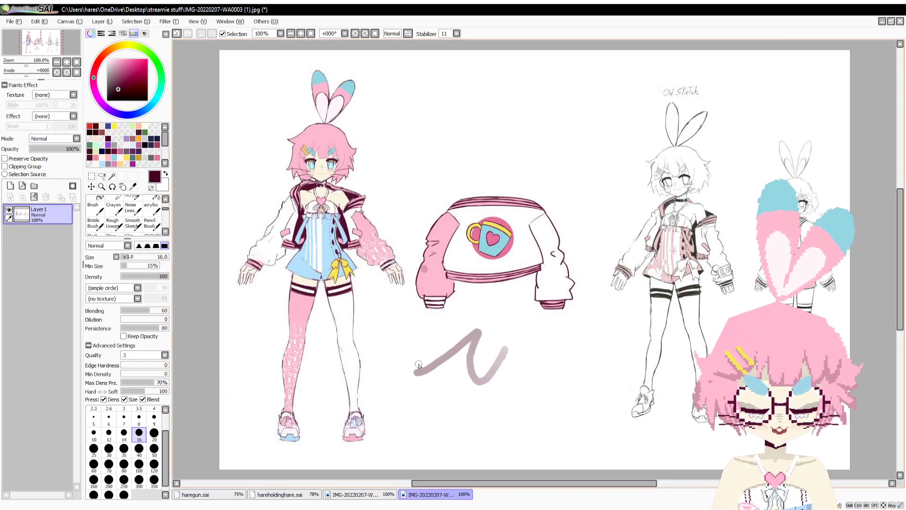
pyautogui.hotkey('ctrl', 'z')
pyautogui.click(312, 496)
pyautogui.moveTo(426, 315); pyautogui.dragTo(472, 391)
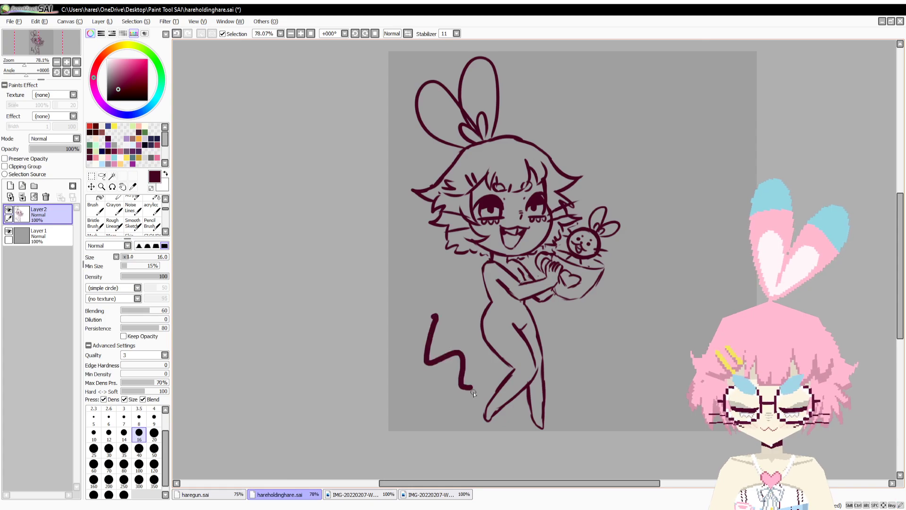
pyautogui.hotkey('ctrl', 'z')
# Examine the two old outfit sketches on the reference sheet IMG-20220207-WA0003 (1).jpg.
pyautogui.click(423, 496)
pyautogui.moveTo(624, 369); pyautogui.dragTo(446, 364)
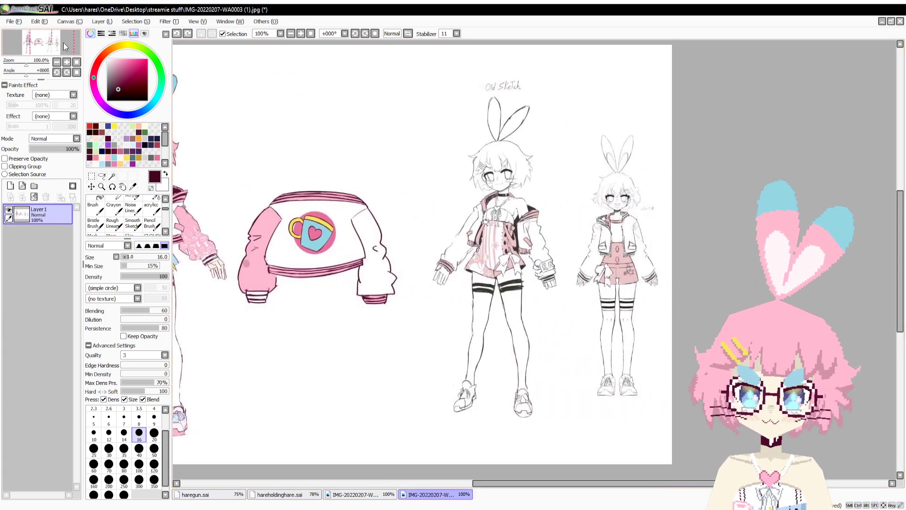
pyautogui.moveTo(28, 63); pyautogui.dragTo(31, 63)
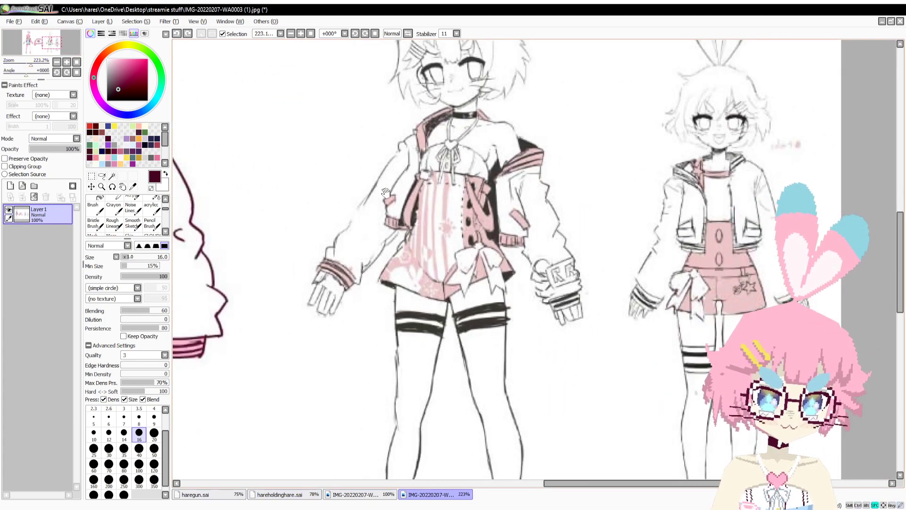
pyautogui.moveTo(802, 102); pyautogui.dragTo(557, 168)
pyautogui.moveTo(596, 106)
pyautogui.mouseDown()
pyautogui.moveTo(629, 235)
pyautogui.moveTo(517, 83)
pyautogui.mouseUp()
pyautogui.hotkey('ctrl', 'z')
pyautogui.moveTo(509, 353)
pyautogui.mouseDown()
pyautogui.moveTo(466, 217)
pyautogui.moveTo(475, 327)
pyautogui.mouseUp()
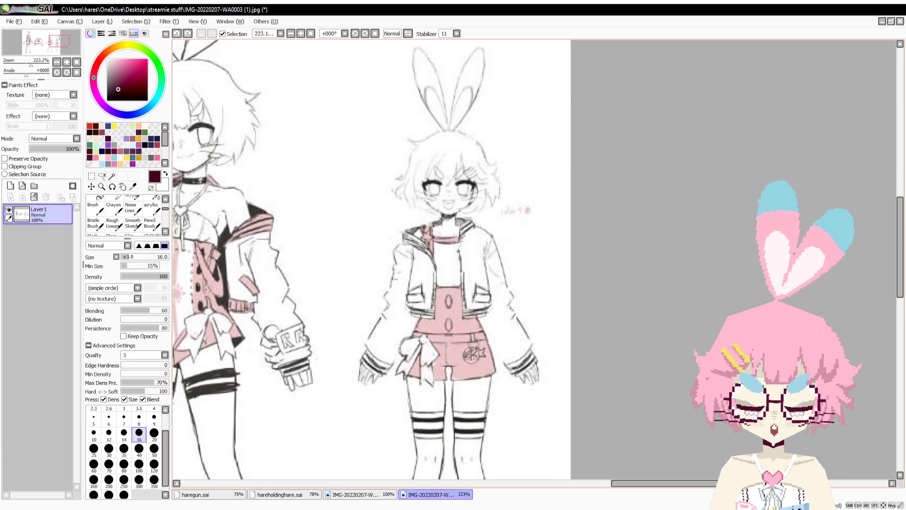
# Try marking the shorts emblem and jacket of the smaller old sketch with a size 4 brush, undoing the marks.
pyautogui.click(153, 409)
pyautogui.moveTo(470, 344)
pyautogui.mouseDown()
pyautogui.moveTo(473, 369)
pyautogui.moveTo(492, 346)
pyautogui.moveTo(477, 383)
pyautogui.mouseUp()
pyautogui.hotkey('ctrl', 'z')
pyautogui.hotkey('ctrl', 'z')
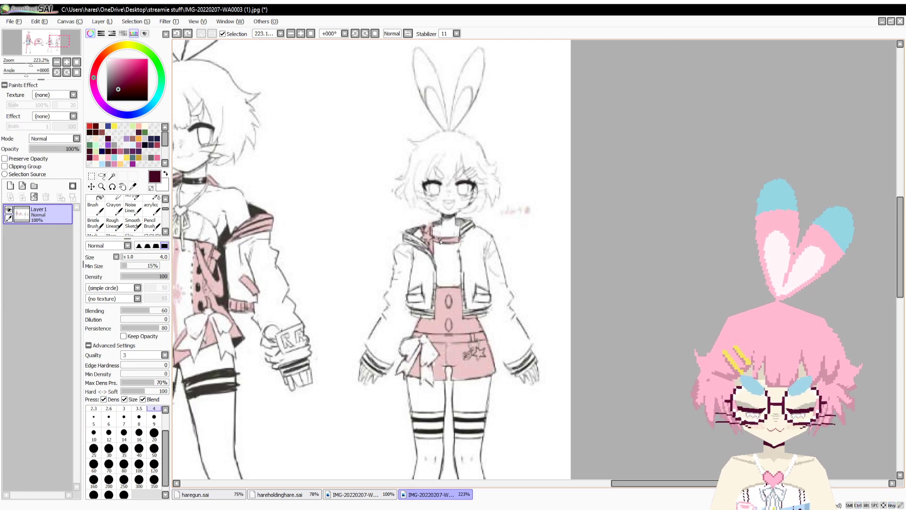
pyautogui.moveTo(468, 239)
pyautogui.mouseDown()
pyautogui.moveTo(437, 241)
pyautogui.moveTo(393, 285)
pyautogui.moveTo(415, 286)
pyautogui.mouseUp()
pyautogui.hotkey('ctrl', 'z')
pyautogui.moveTo(428, 226)
pyautogui.mouseDown()
pyautogui.moveTo(430, 284)
pyautogui.moveTo(456, 267)
pyautogui.mouseUp()
pyautogui.hotkey('ctrl', 'z')
pyautogui.moveTo(452, 256); pyautogui.dragTo(456, 271)
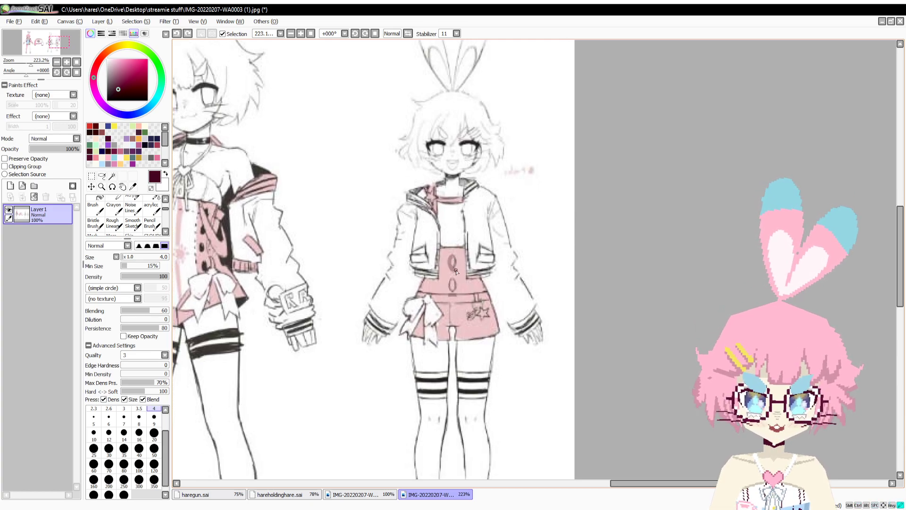
# Scribble over the lettered wristband on the larger old sketch and undo the marks.
pyautogui.moveTo(361, 336); pyautogui.dragTo(521, 377)
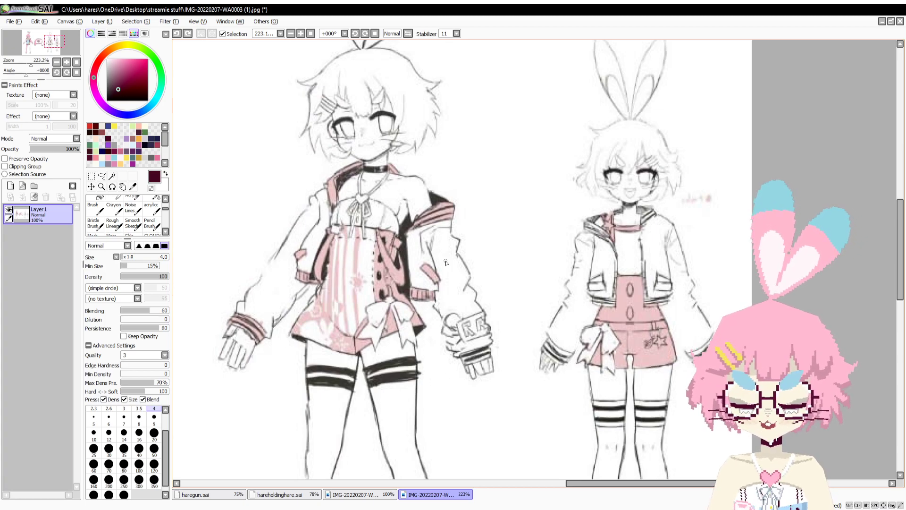
pyautogui.moveTo(498, 340)
pyautogui.mouseDown()
pyautogui.moveTo(504, 321)
pyautogui.moveTo(481, 300)
pyautogui.mouseUp()
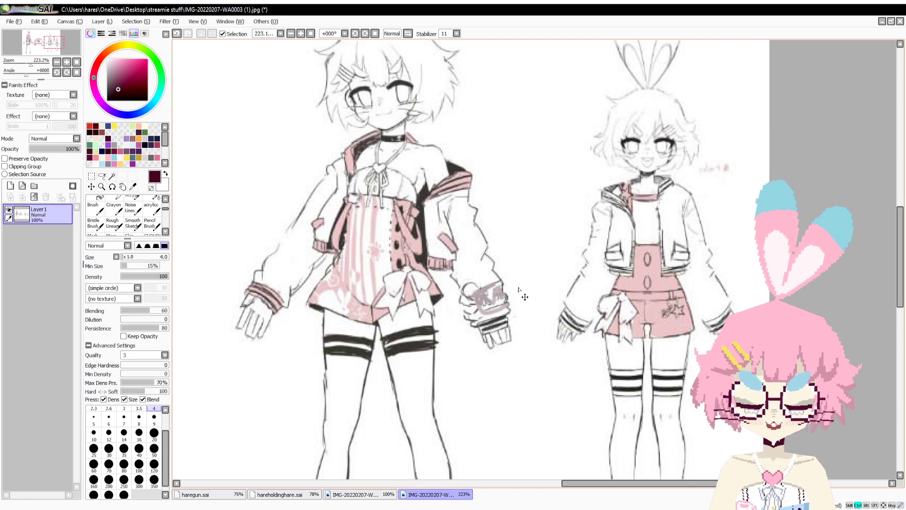
pyautogui.hotkey('ctrl', 'z')
pyautogui.hotkey('ctrl', 'z')
pyautogui.hotkey('ctrl', 'z')
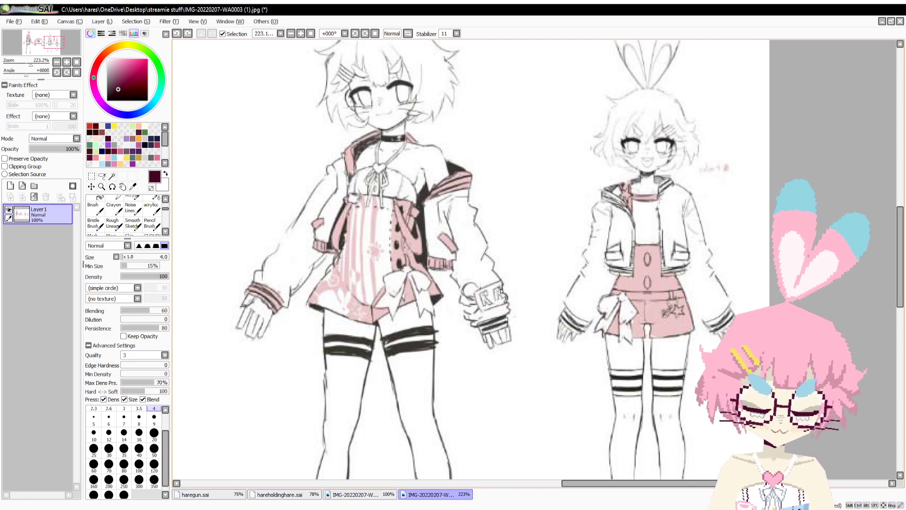
pyautogui.moveTo(455, 321); pyautogui.dragTo(476, 340)
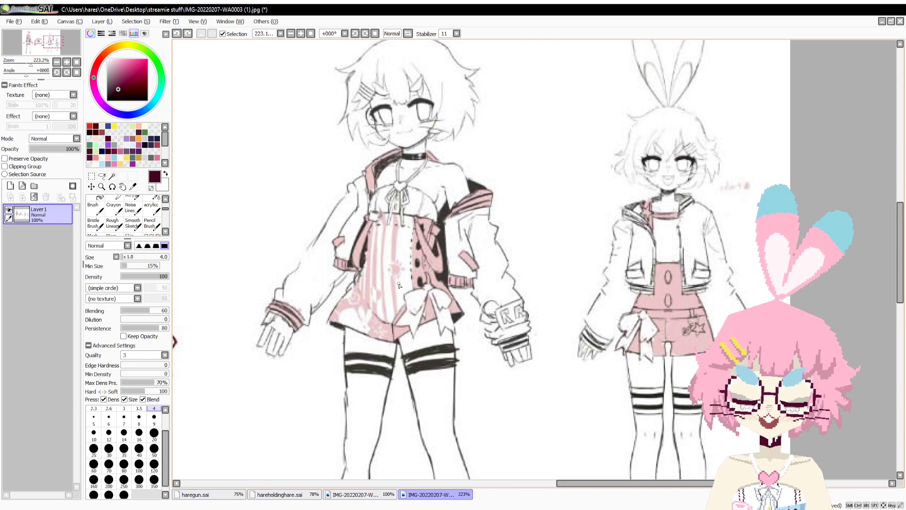
# Examine the coloured outfit and the jacket back design on the reference sheet.
pyautogui.moveTo(288, 336); pyautogui.dragTo(673, 298)
pyautogui.moveTo(387, 344); pyautogui.dragTo(674, 368)
pyautogui.moveTo(482, 353)
pyautogui.mouseDown()
pyautogui.moveTo(644, 403)
pyautogui.moveTo(651, 425)
pyautogui.mouseUp()
pyautogui.moveTo(586, 402); pyautogui.dragTo(575, 349)
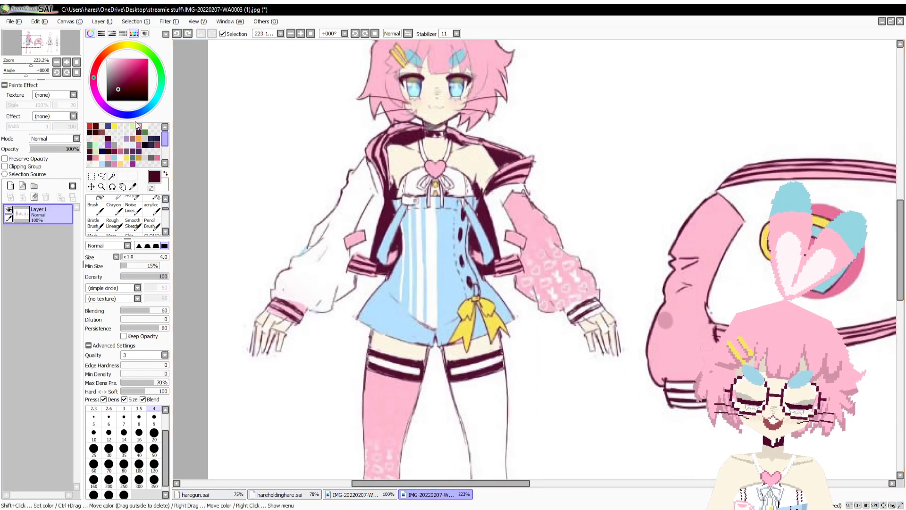
pyautogui.moveTo(31, 64); pyautogui.dragTo(26, 65)
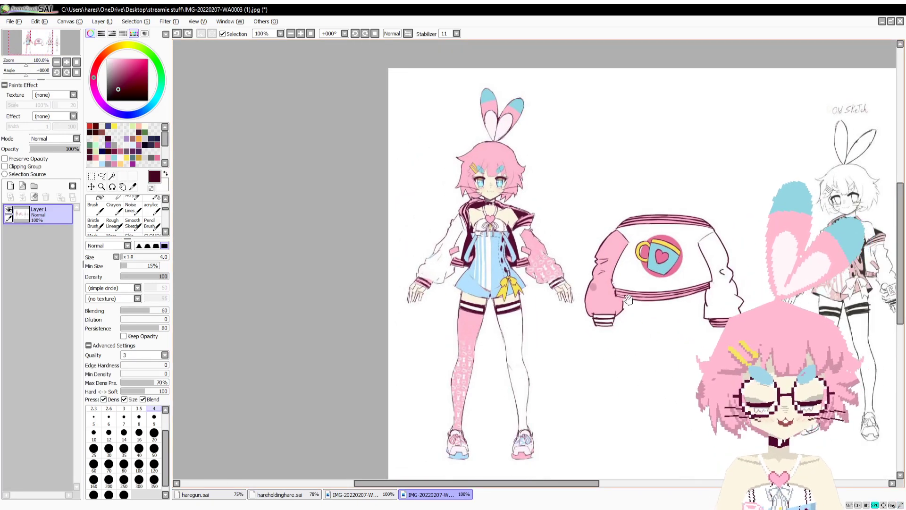
pyautogui.moveTo(628, 331); pyautogui.dragTo(481, 339)
pyautogui.moveTo(510, 381); pyautogui.dragTo(462, 351)
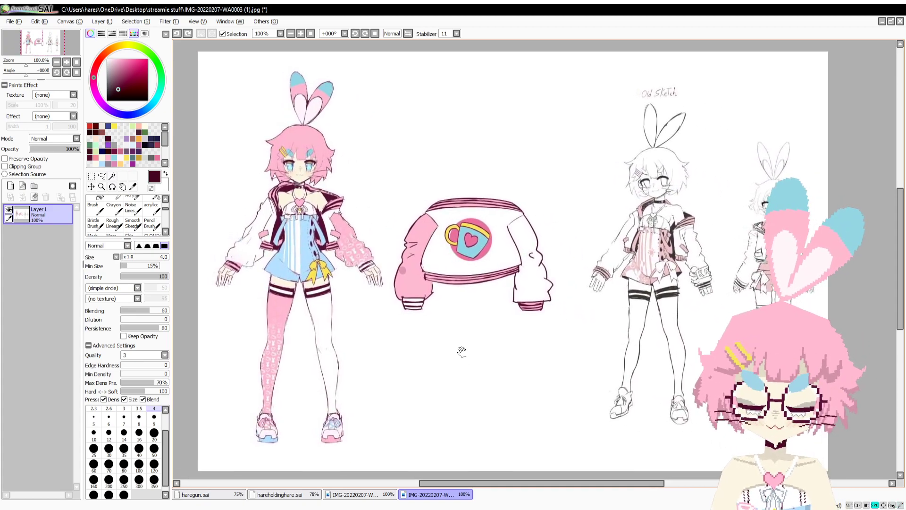
# Undo the remaining stray brush marks on the reference sheet, including the spot on the jacket's pink sleeve.
pyautogui.click(328, 509)
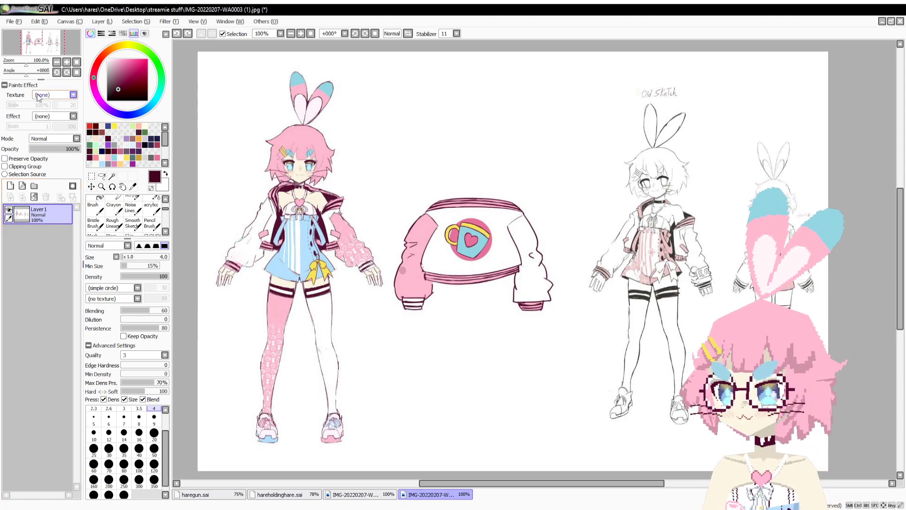
pyautogui.moveTo(29, 61); pyautogui.dragTo(30, 64)
pyautogui.moveTo(565, 264); pyautogui.dragTo(613, 355)
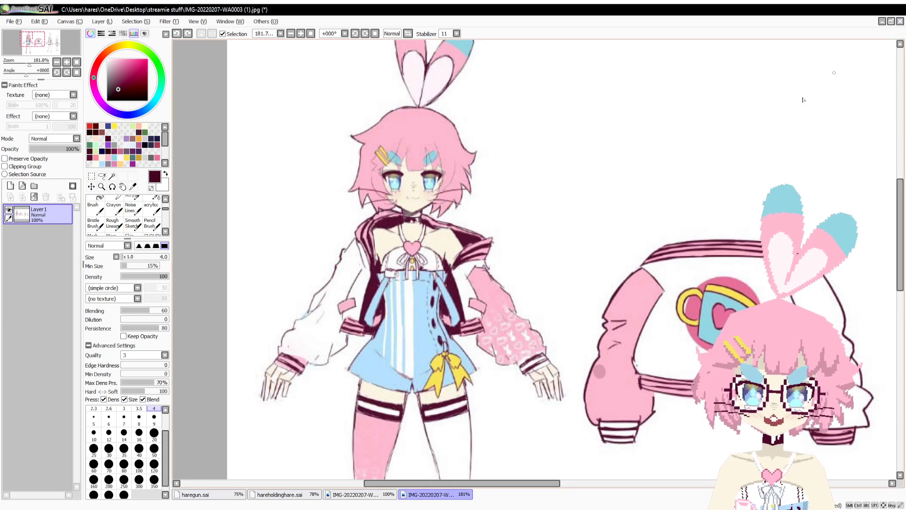
pyautogui.moveTo(596, 249)
pyautogui.mouseDown()
pyautogui.moveTo(573, 161)
pyautogui.moveTo(525, 217)
pyautogui.moveTo(516, 181)
pyautogui.moveTo(562, 118)
pyautogui.mouseUp()
pyautogui.hotkey('ctrl', 'z')
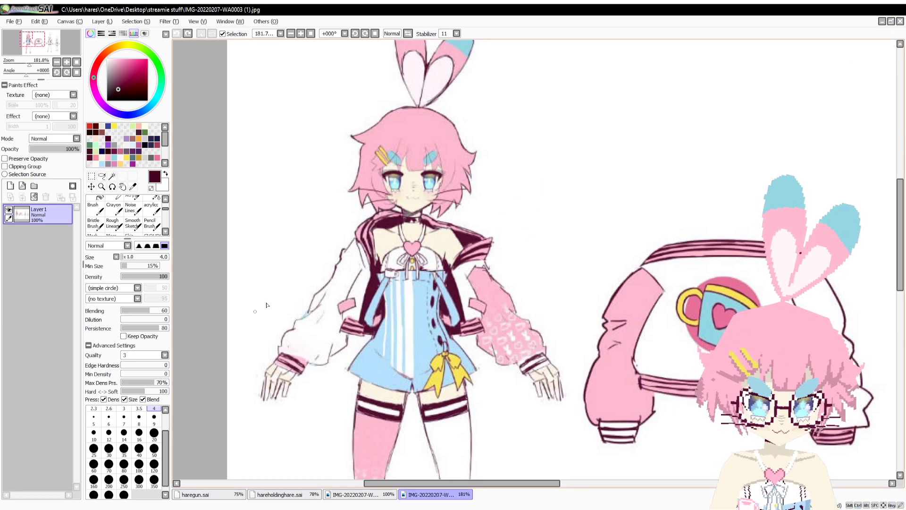
# Examine the bodysuit, sleeves and thigh-high stockings on the enlarged outfit reference sheet.
pyautogui.moveTo(538, 186); pyautogui.dragTo(514, 243)
pyautogui.hotkey('ctrl', 'z')
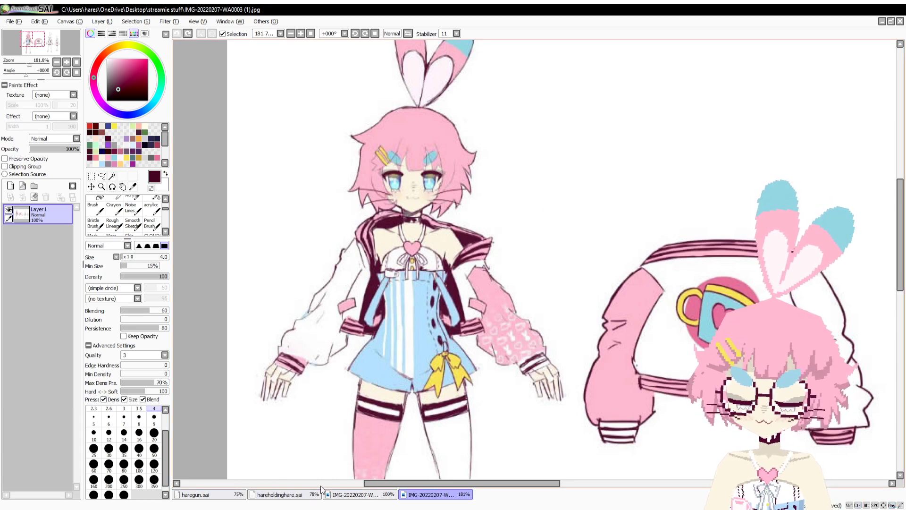
pyautogui.moveTo(387, 382)
pyautogui.mouseDown()
pyautogui.moveTo(259, 133)
pyautogui.moveTo(479, 93)
pyautogui.moveTo(432, 147)
pyautogui.moveTo(447, 321)
pyautogui.moveTo(424, 310)
pyautogui.mouseUp()
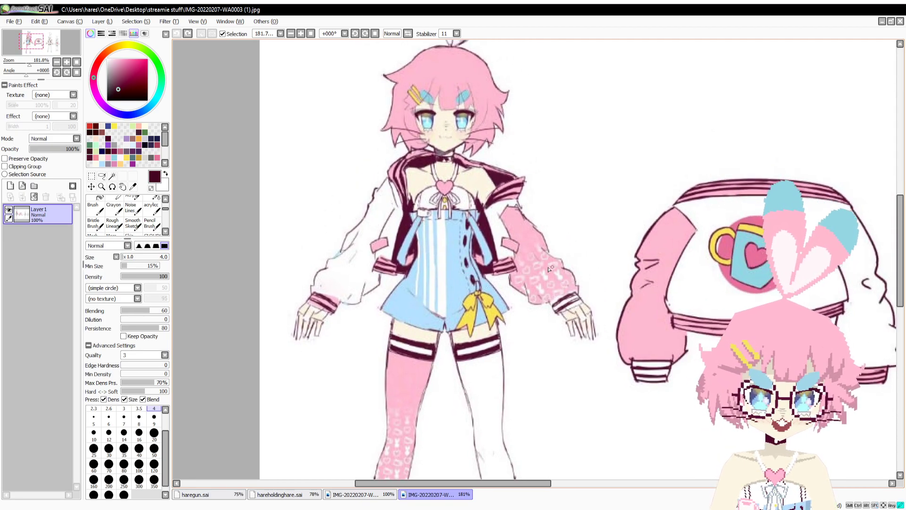
pyautogui.moveTo(554, 262); pyautogui.dragTo(548, 265)
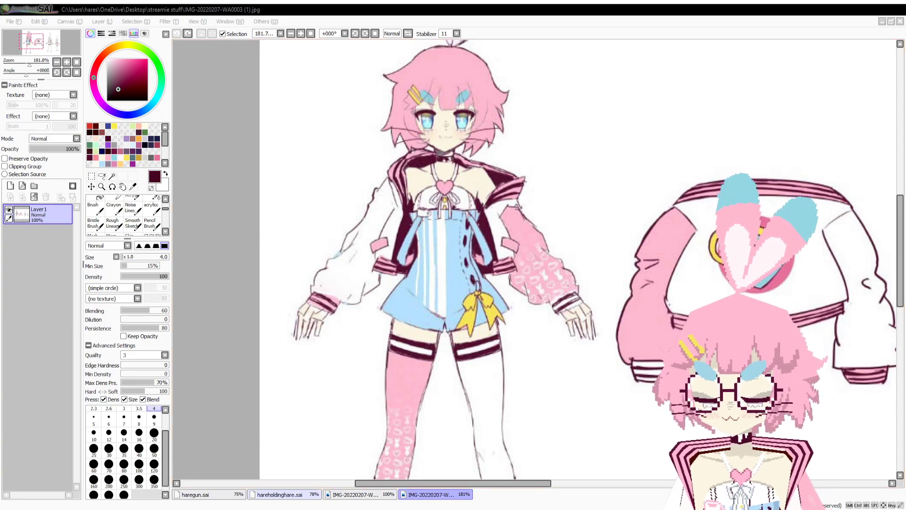
# Add a new layer above the sketch in hareholdinghare.sai and set up a light blue brush at size 12.
pyautogui.click(274, 494)
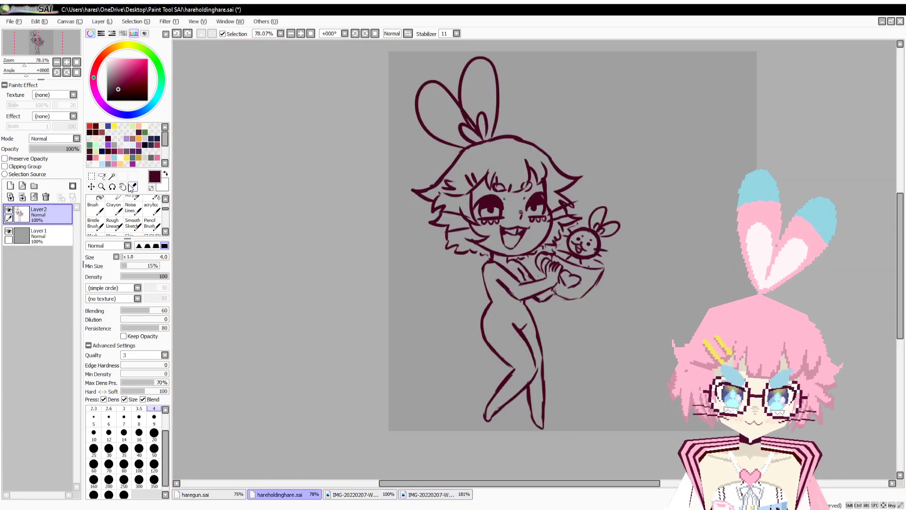
pyautogui.moveTo(25, 62); pyautogui.dragTo(32, 64)
pyautogui.click(12, 186)
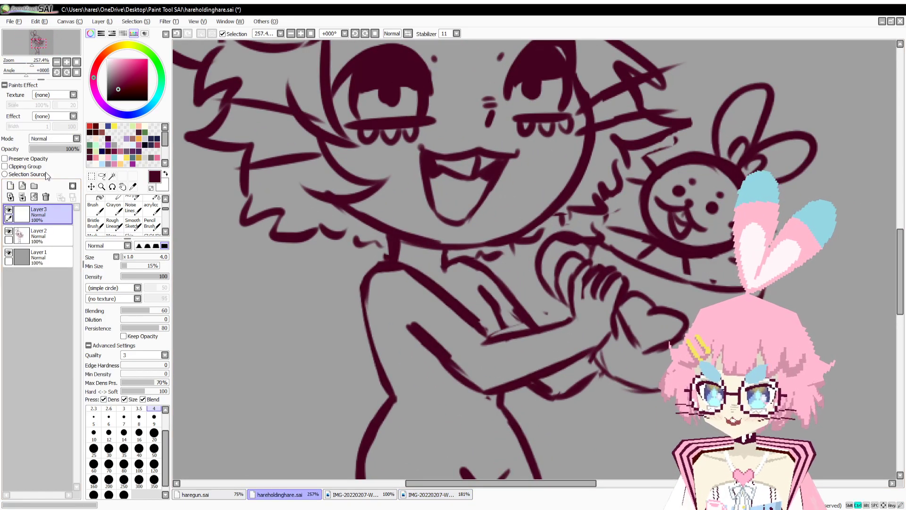
pyautogui.click(115, 158)
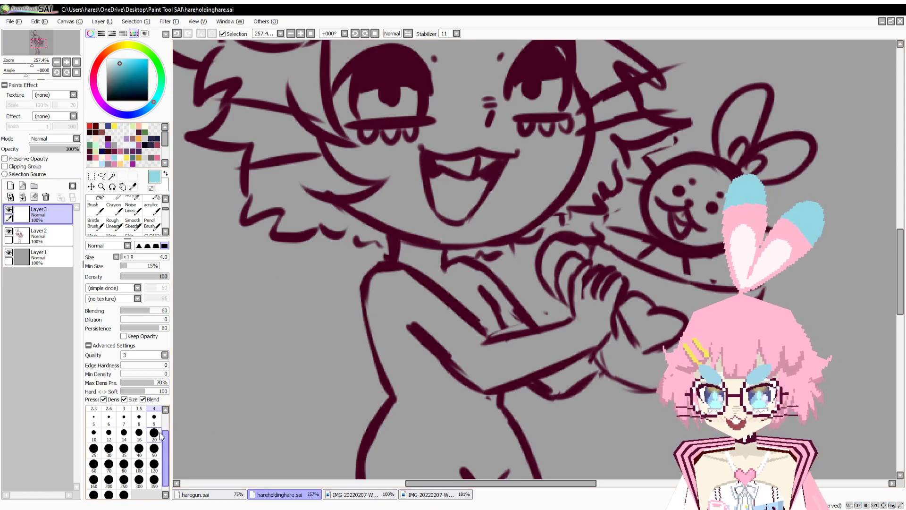
pyautogui.click(108, 432)
pyautogui.moveTo(395, 326)
pyautogui.mouseDown()
pyautogui.moveTo(408, 378)
pyautogui.moveTo(409, 432)
pyautogui.mouseUp()
pyautogui.hotkey('ctrl', 'z')
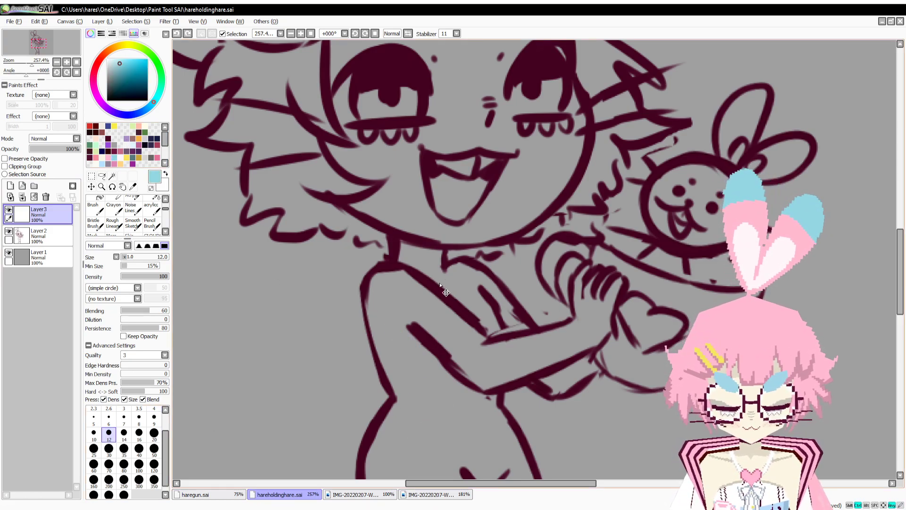
# Sketch the choker band around the character's neck and the ribbon details on the chest in light blue.
pyautogui.moveTo(399, 247)
pyautogui.mouseDown()
pyautogui.moveTo(456, 256)
pyautogui.moveTo(401, 256)
pyautogui.moveTo(448, 261)
pyautogui.moveTo(426, 262)
pyautogui.moveTo(439, 264)
pyautogui.moveTo(453, 265)
pyautogui.moveTo(446, 244)
pyautogui.moveTo(451, 265)
pyautogui.moveTo(459, 256)
pyautogui.moveTo(460, 263)
pyautogui.moveTo(493, 259)
pyautogui.moveTo(462, 245)
pyautogui.mouseUp()
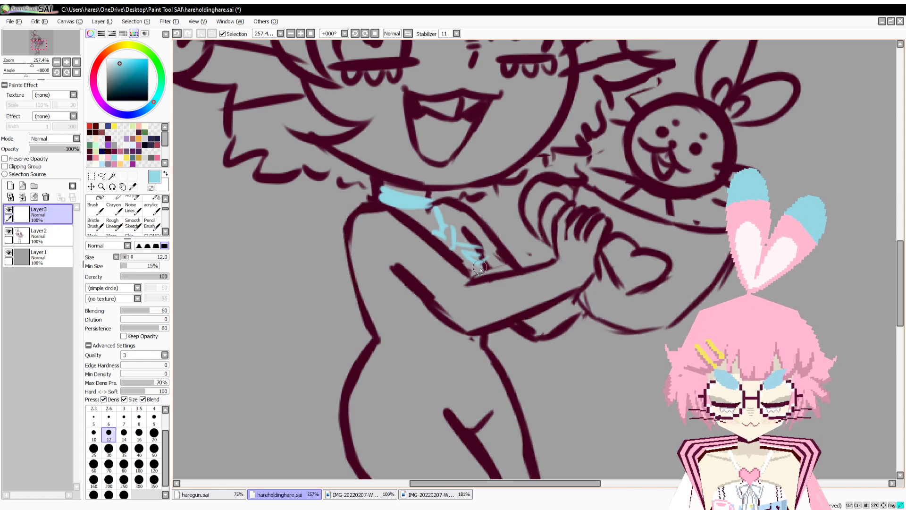
pyautogui.hotkey('ctrl', 'z')
pyautogui.moveTo(456, 228); pyautogui.dragTo(480, 242)
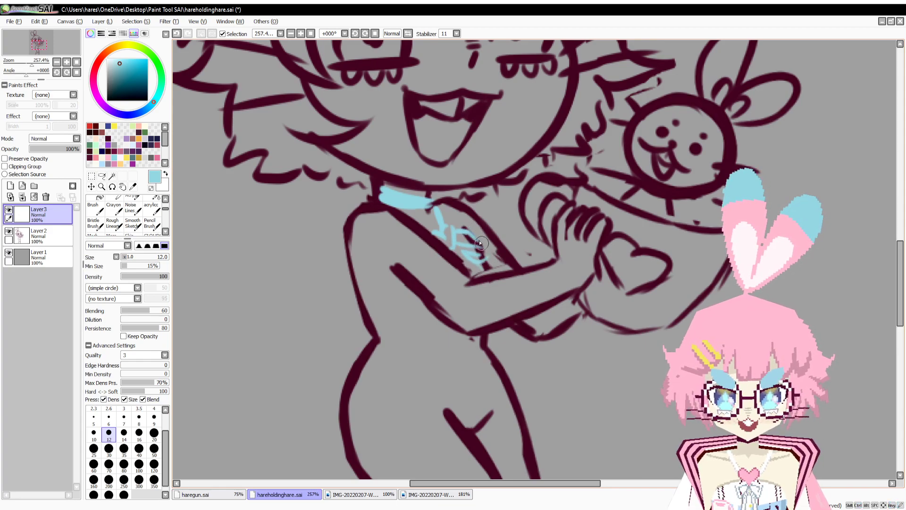
pyautogui.click(407, 493)
pyautogui.click(303, 494)
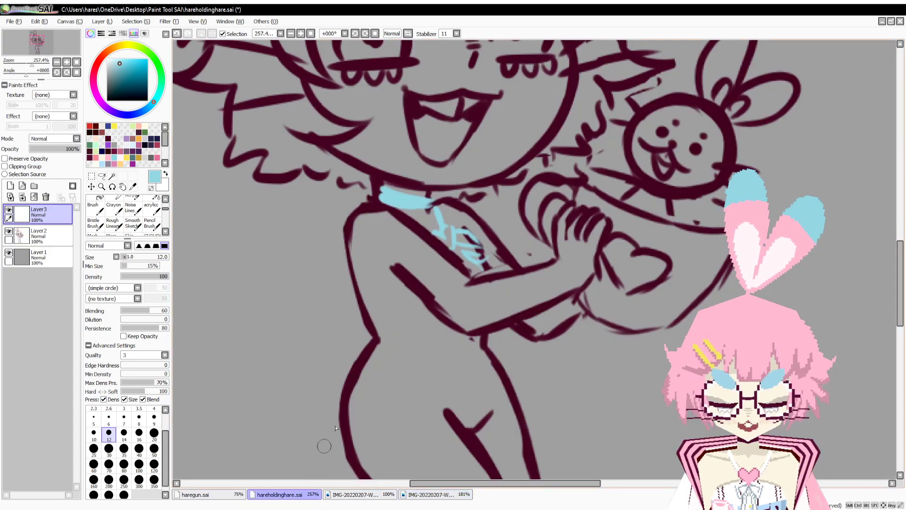
# Try a light blue band across the near upper arm and erase it.
pyautogui.moveTo(394, 265)
pyautogui.mouseDown()
pyautogui.moveTo(361, 278)
pyautogui.moveTo(388, 278)
pyautogui.mouseUp()
pyautogui.moveTo(378, 282)
pyautogui.mouseDown()
pyautogui.moveTo(348, 285)
pyautogui.moveTo(357, 293)
pyautogui.moveTo(409, 286)
pyautogui.mouseUp()
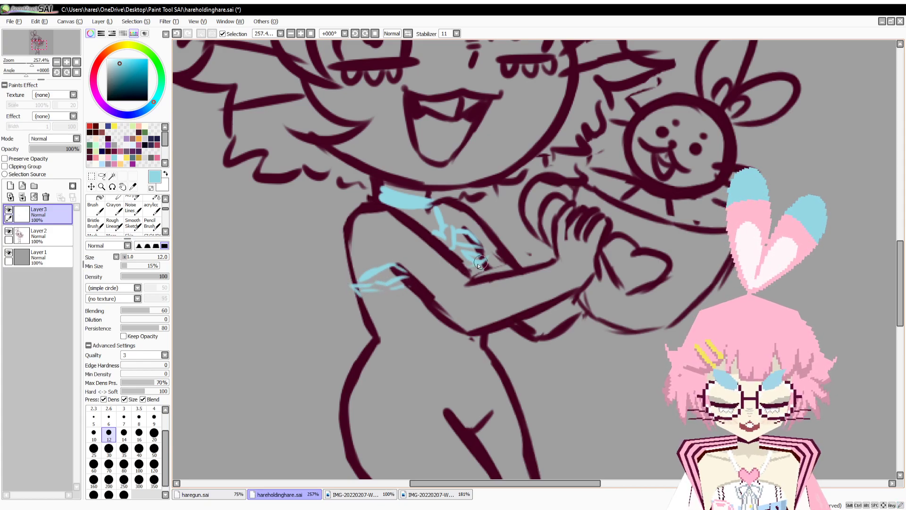
pyautogui.scroll(-2, 398, 287)
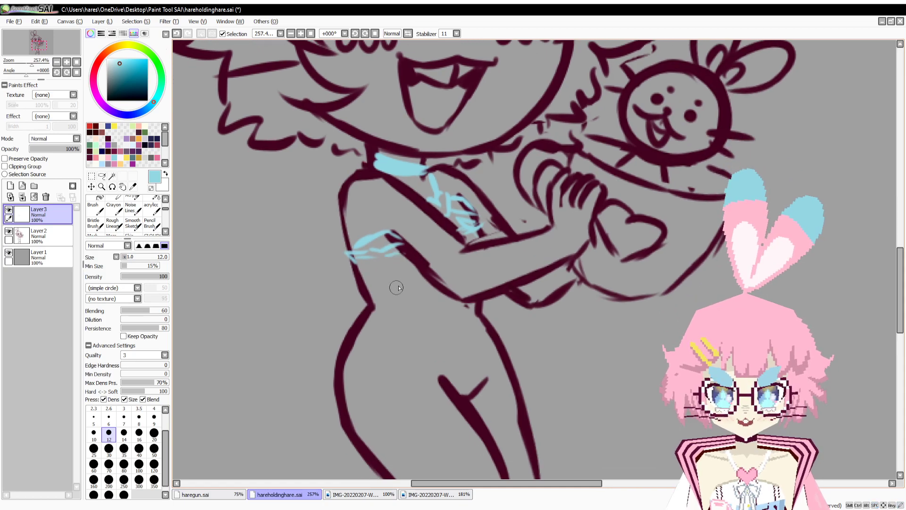
pyautogui.scroll(-3, 396, 288)
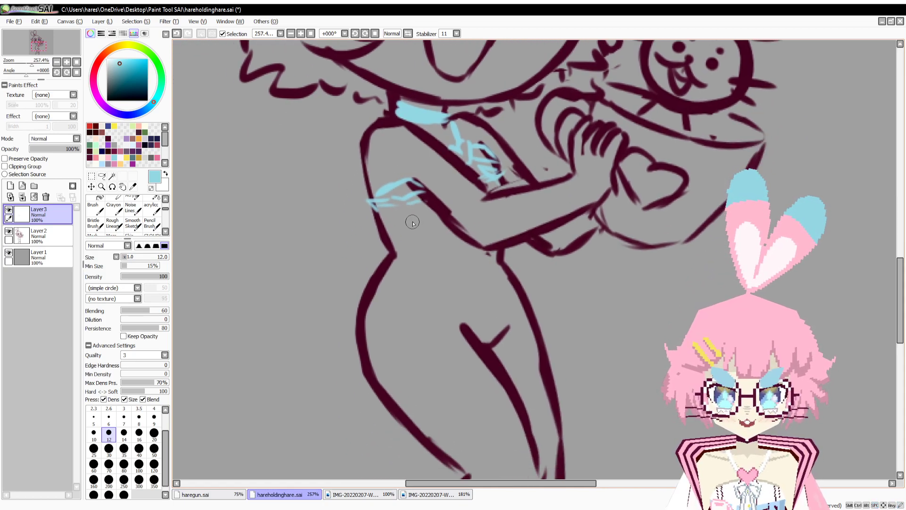
pyautogui.scroll(4, 413, 223)
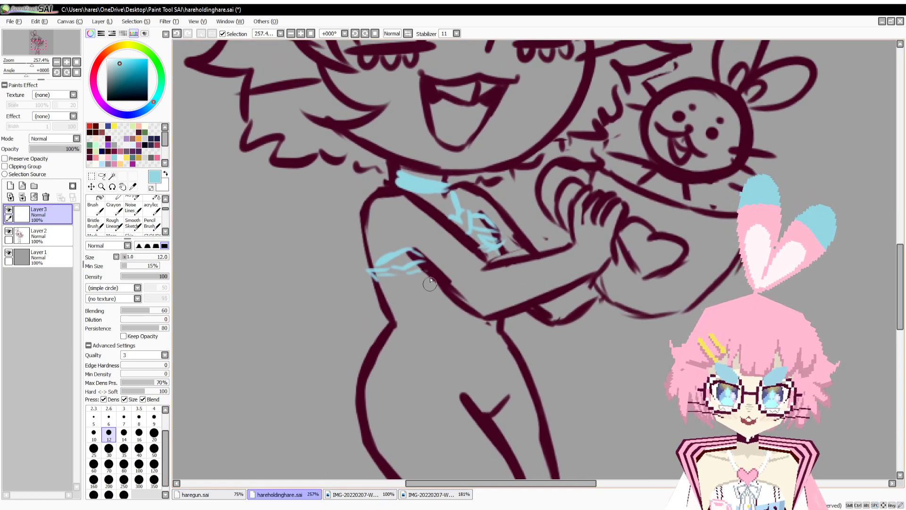
pyautogui.press('e')
pyautogui.moveTo(419, 261); pyautogui.dragTo(364, 289)
pyautogui.press('b')
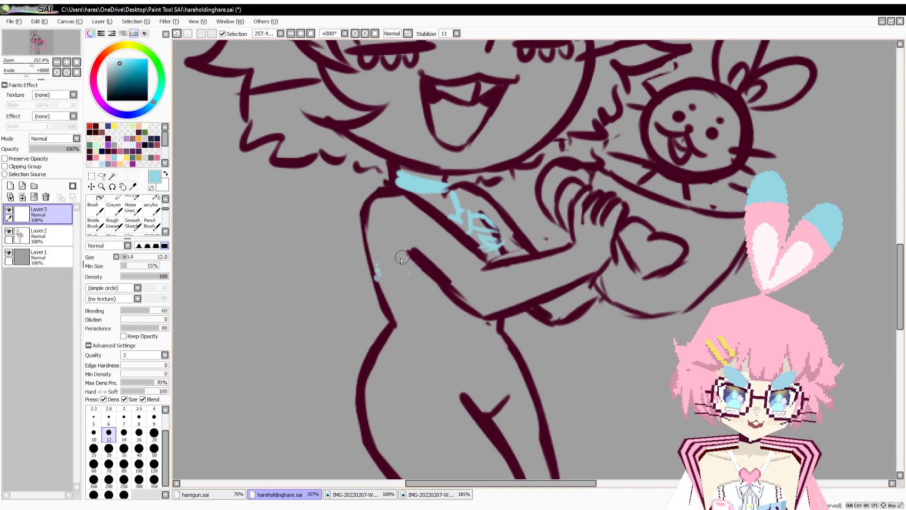
pyautogui.press('e')
pyautogui.press('b')
# Sketch the jacket's collar, front edges and far shoulder, and the near sleeve's upper edge and wrist cuff.
pyautogui.moveTo(577, 242)
pyautogui.mouseDown()
pyautogui.moveTo(511, 247)
pyautogui.moveTo(491, 259)
pyautogui.moveTo(559, 238)
pyautogui.moveTo(574, 243)
pyautogui.moveTo(582, 271)
pyautogui.moveTo(575, 248)
pyautogui.moveTo(584, 275)
pyautogui.mouseUp()
pyautogui.moveTo(572, 239)
pyautogui.mouseDown()
pyautogui.moveTo(512, 244)
pyautogui.moveTo(485, 257)
pyautogui.moveTo(487, 270)
pyautogui.moveTo(468, 261)
pyautogui.mouseUp()
pyautogui.moveTo(457, 228); pyautogui.dragTo(416, 198)
pyautogui.moveTo(482, 255)
pyautogui.mouseDown()
pyautogui.moveTo(366, 174)
pyautogui.moveTo(354, 202)
pyautogui.moveTo(360, 193)
pyautogui.moveTo(399, 193)
pyautogui.moveTo(422, 207)
pyautogui.moveTo(382, 179)
pyautogui.moveTo(474, 180)
pyautogui.moveTo(462, 182)
pyautogui.moveTo(477, 211)
pyautogui.moveTo(466, 197)
pyautogui.moveTo(497, 232)
pyautogui.mouseUp()
pyautogui.moveTo(475, 174); pyautogui.dragTo(531, 242)
# Draw the jacket's back edge close to the body, redoing the flared attempt, and add a hem band at the waist.
pyautogui.moveTo(354, 212)
pyautogui.mouseDown()
pyautogui.moveTo(370, 285)
pyautogui.moveTo(356, 215)
pyautogui.moveTo(337, 302)
pyautogui.mouseUp()
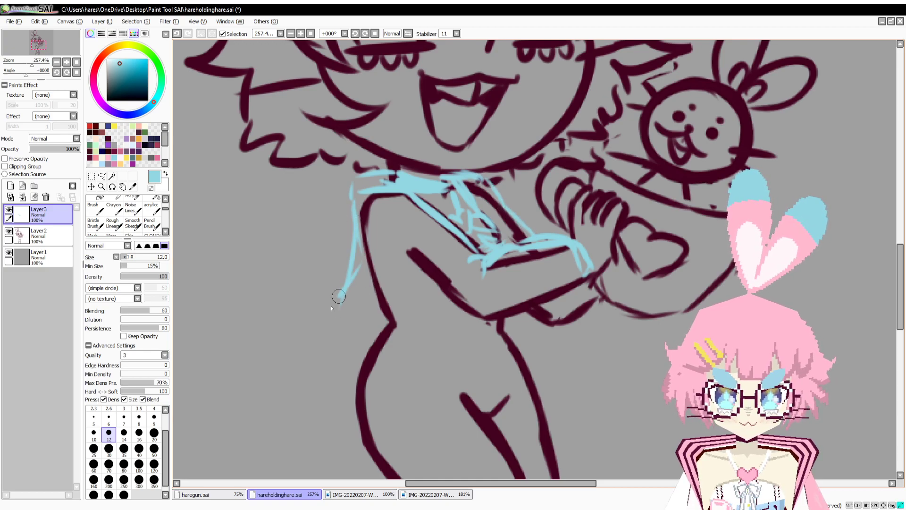
pyautogui.hotkey('ctrl', 'z')
pyautogui.hotkey('ctrl', 'z')
pyautogui.moveTo(353, 195); pyautogui.dragTo(363, 265)
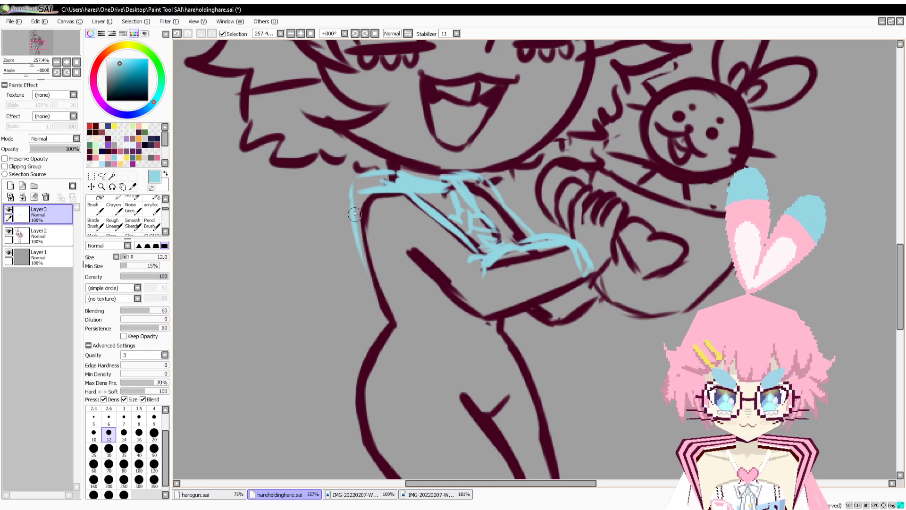
pyautogui.moveTo(355, 216)
pyautogui.mouseDown()
pyautogui.moveTo(377, 319)
pyautogui.moveTo(446, 300)
pyautogui.mouseUp()
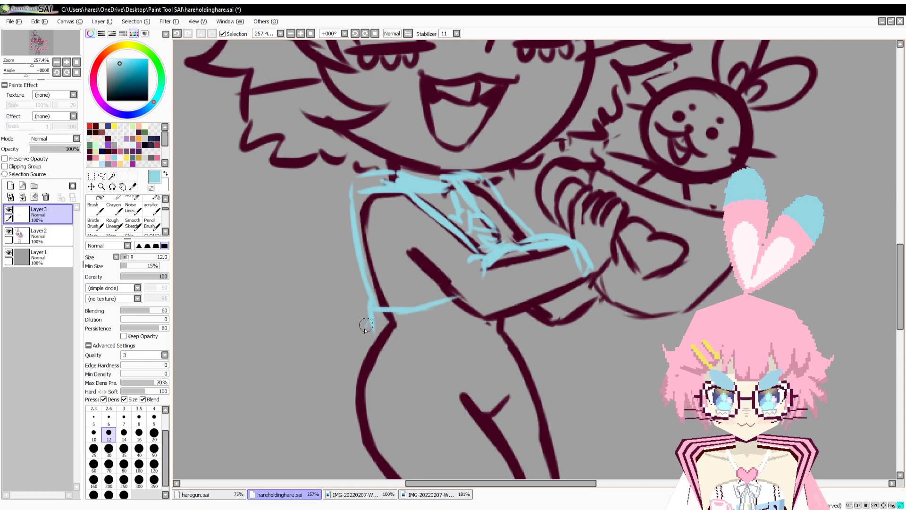
pyautogui.moveTo(366, 329)
pyautogui.mouseDown()
pyautogui.moveTo(441, 336)
pyautogui.moveTo(467, 323)
pyautogui.mouseUp()
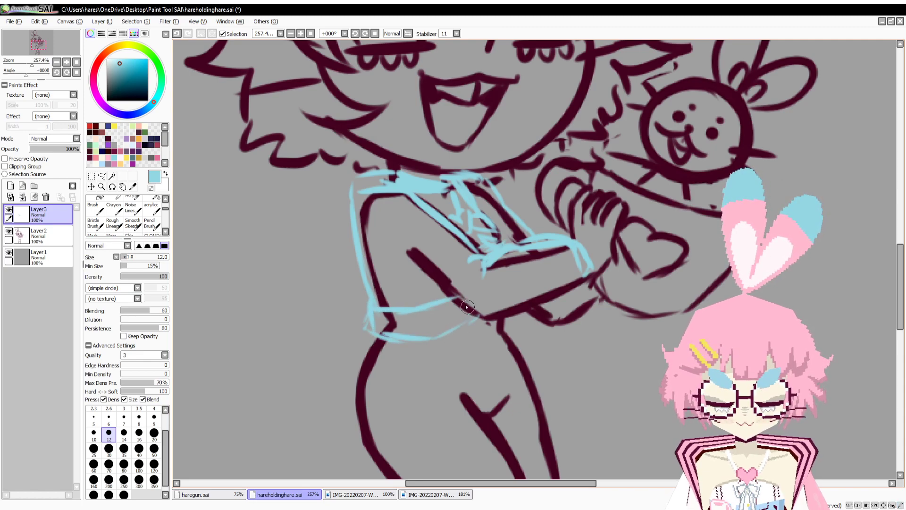
# Sketch the near sleeve's underside from cuff to elbow and the fold lines at the elbow, redoing misplaced strokes.
pyautogui.moveTo(410, 289); pyautogui.dragTo(440, 274)
pyautogui.moveTo(597, 281)
pyautogui.mouseDown()
pyautogui.moveTo(542, 312)
pyautogui.moveTo(494, 319)
pyautogui.moveTo(465, 321)
pyautogui.mouseUp()
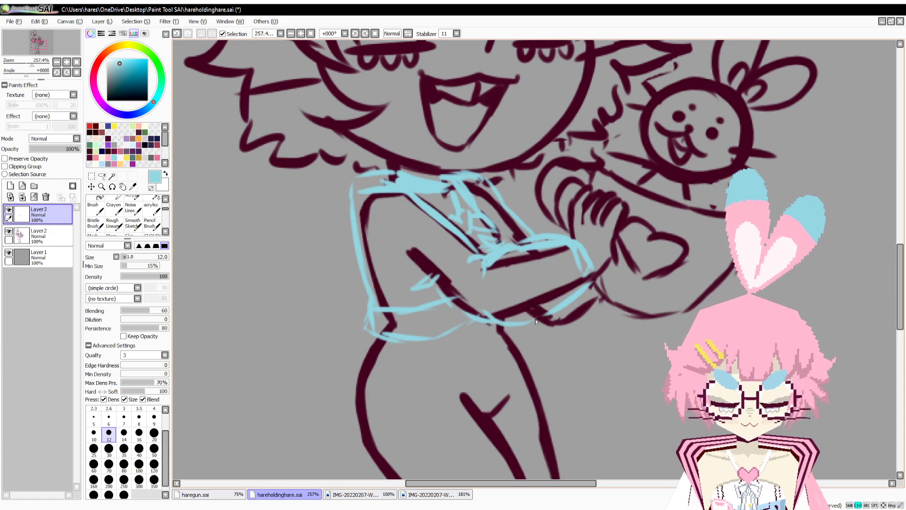
pyautogui.hotkey('ctrl', 'z')
pyautogui.hotkey('ctrl', 'z')
pyautogui.hotkey('ctrl', 'z')
pyautogui.moveTo(580, 284)
pyautogui.mouseDown()
pyautogui.moveTo(528, 320)
pyautogui.moveTo(467, 319)
pyautogui.moveTo(417, 264)
pyautogui.mouseUp()
pyautogui.moveTo(468, 321)
pyautogui.mouseDown()
pyautogui.moveTo(408, 253)
pyautogui.moveTo(402, 225)
pyautogui.moveTo(427, 277)
pyautogui.mouseUp()
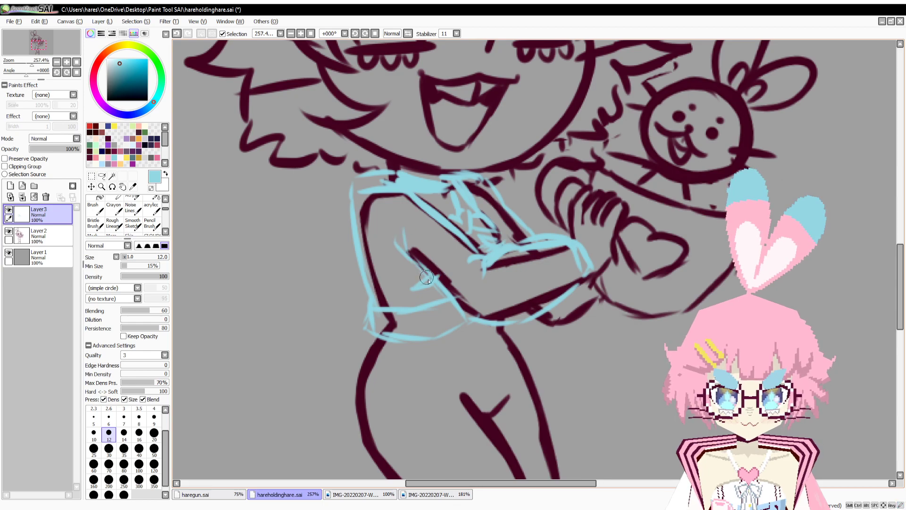
# Clean up the near sleeve's cuff with the eraser and sketch the far sleeve's edge beneath it.
pyautogui.press('e')
pyautogui.moveTo(567, 239)
pyautogui.mouseDown()
pyautogui.moveTo(533, 240)
pyautogui.moveTo(565, 252)
pyautogui.moveTo(572, 243)
pyautogui.moveTo(592, 273)
pyautogui.moveTo(577, 284)
pyautogui.moveTo(564, 249)
pyautogui.mouseUp()
pyautogui.press('b')
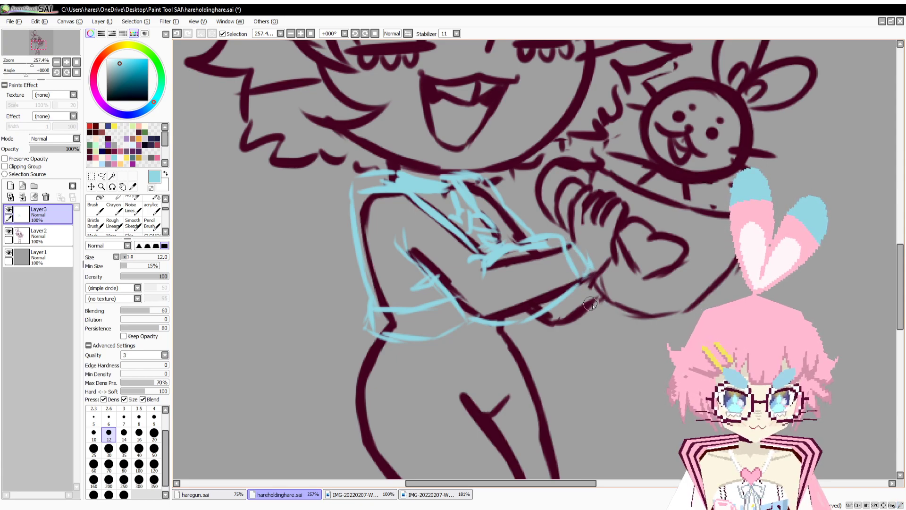
pyautogui.moveTo(601, 295)
pyautogui.mouseDown()
pyautogui.moveTo(577, 320)
pyautogui.moveTo(551, 316)
pyautogui.mouseUp()
# Compare the open reference documents and close the enlarged sheet IMG-20220207-WA0003 (1).jpg.
pyautogui.scroll(-3, 560, 340)
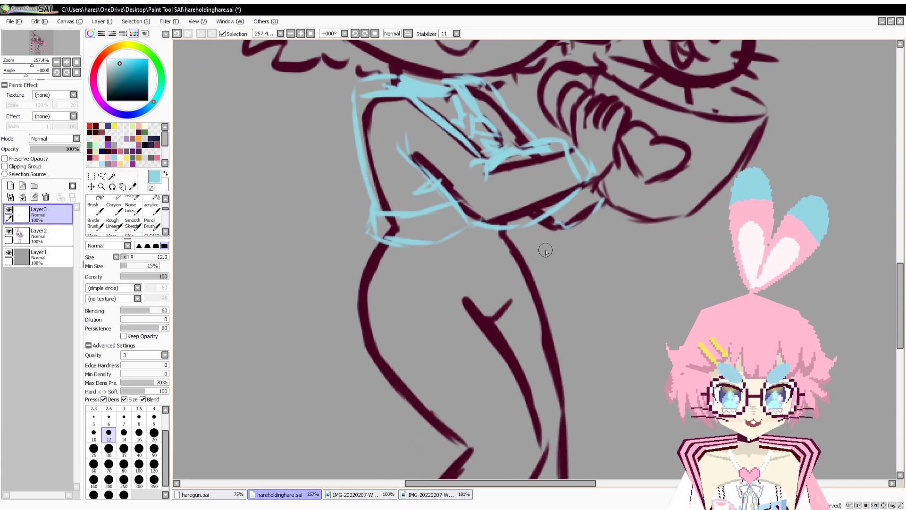
pyautogui.click(430, 494)
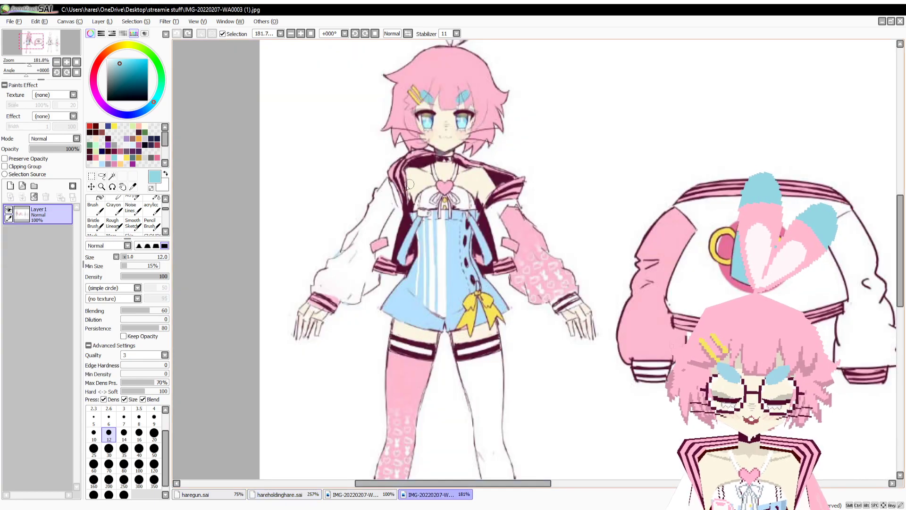
pyautogui.click(265, 495)
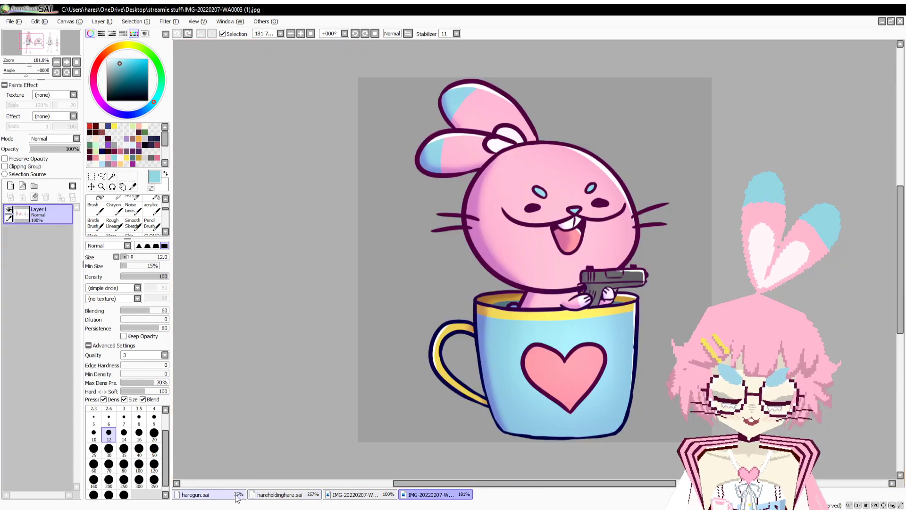
pyautogui.click(363, 495)
pyautogui.click(318, 497)
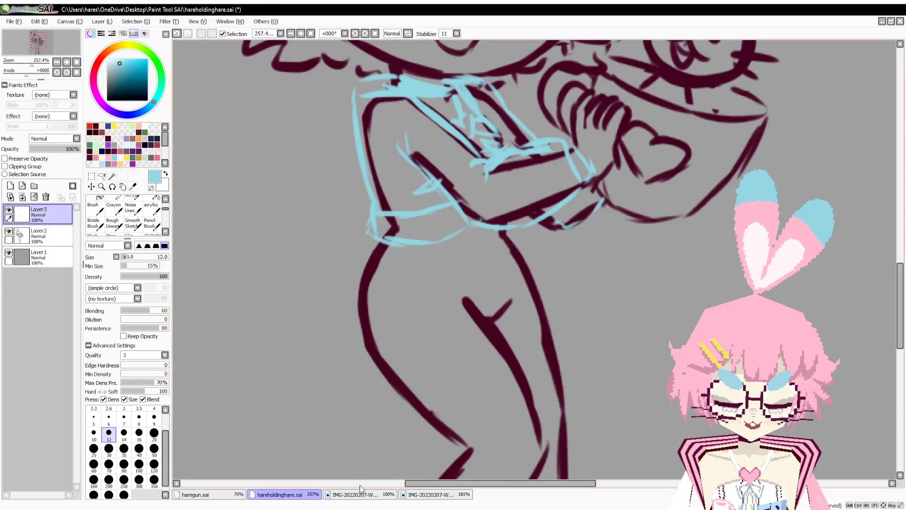
pyautogui.click(427, 495)
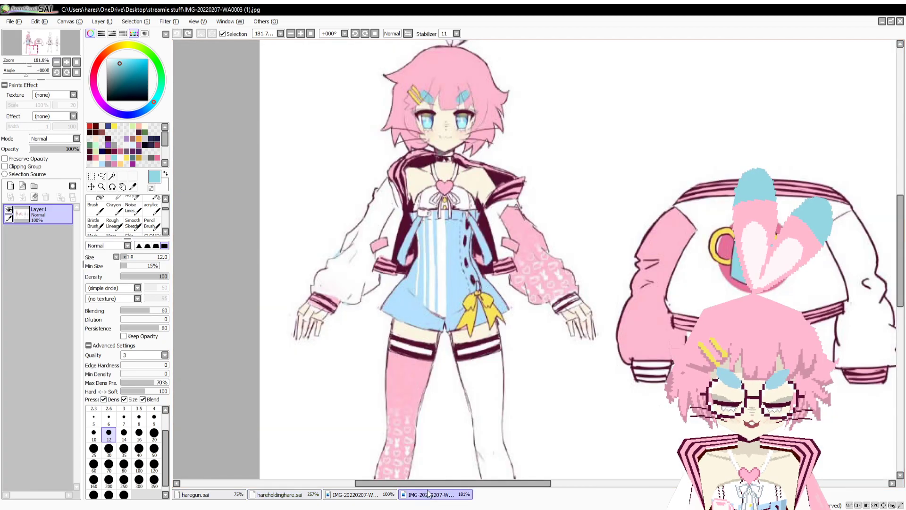
pyautogui.click(900, 21)
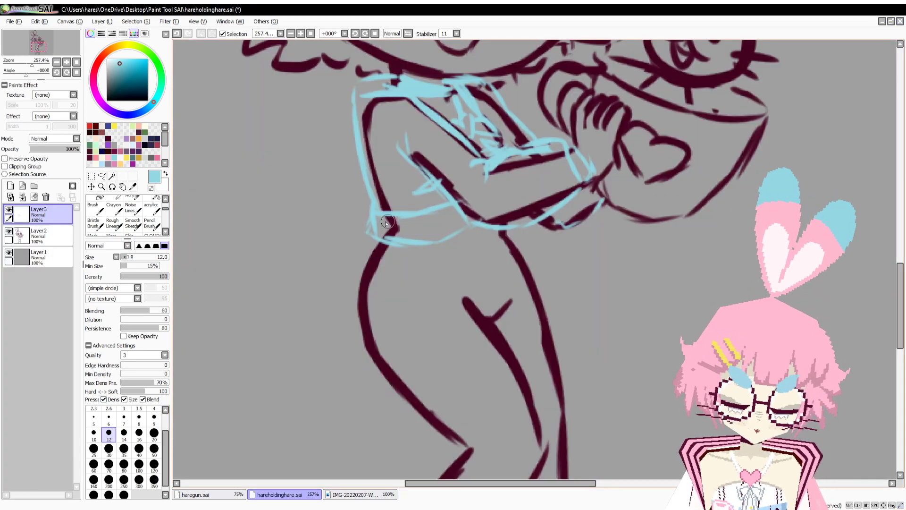
# Add stripes to the jacket's hem band and outline flared shorts over the hips and upper thighs, checking the full-body reference.
pyautogui.moveTo(487, 340); pyautogui.dragTo(450, 462)
pyautogui.moveTo(449, 314); pyautogui.dragTo(455, 215)
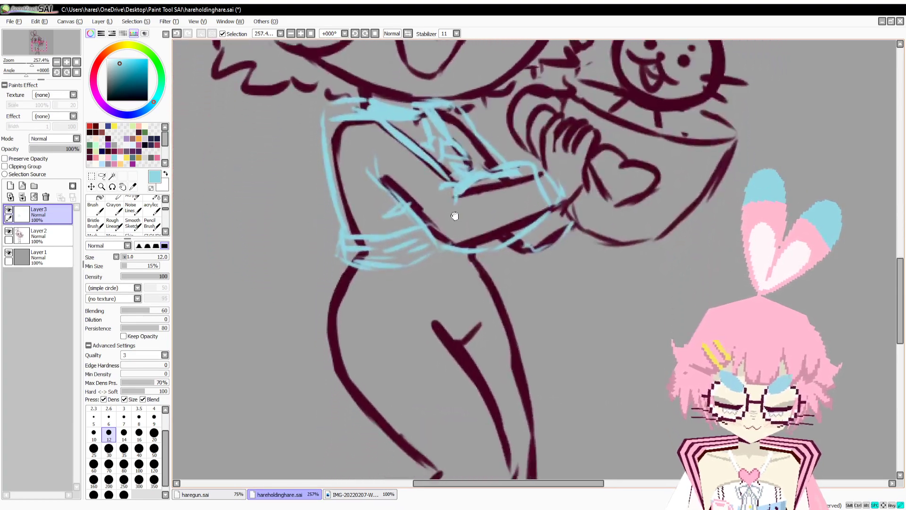
pyautogui.click(354, 494)
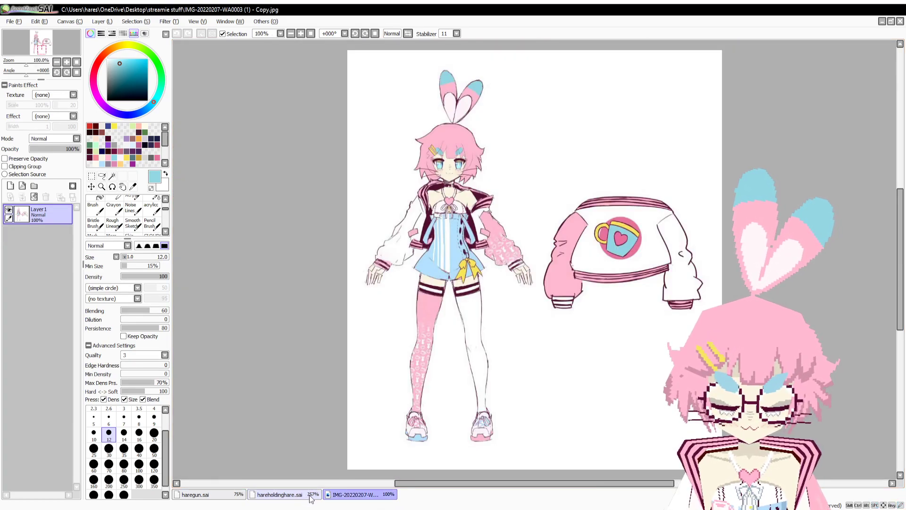
pyautogui.click(280, 494)
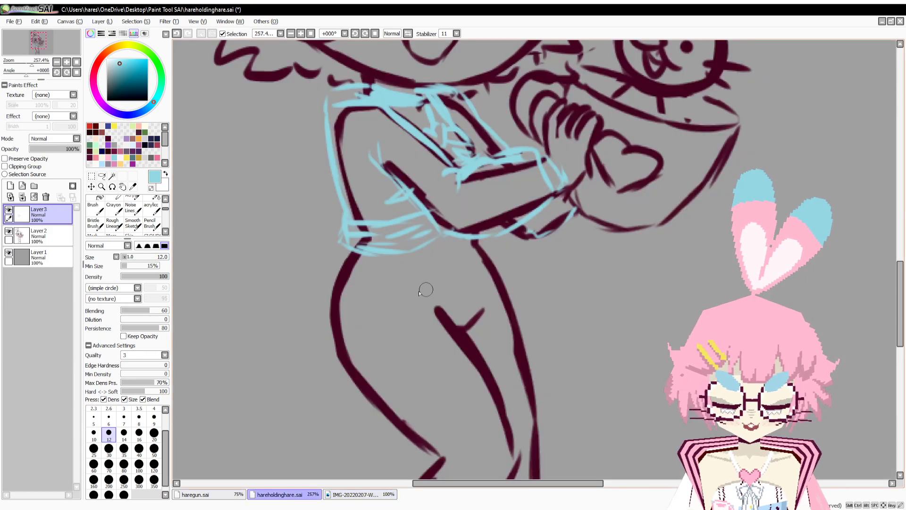
pyautogui.moveTo(355, 253)
pyautogui.mouseDown()
pyautogui.moveTo(329, 375)
pyautogui.moveTo(452, 332)
pyautogui.moveTo(442, 336)
pyautogui.moveTo(460, 337)
pyautogui.moveTo(334, 375)
pyautogui.moveTo(504, 334)
pyautogui.moveTo(535, 337)
pyautogui.mouseUp()
pyautogui.moveTo(474, 246); pyautogui.dragTo(534, 338)
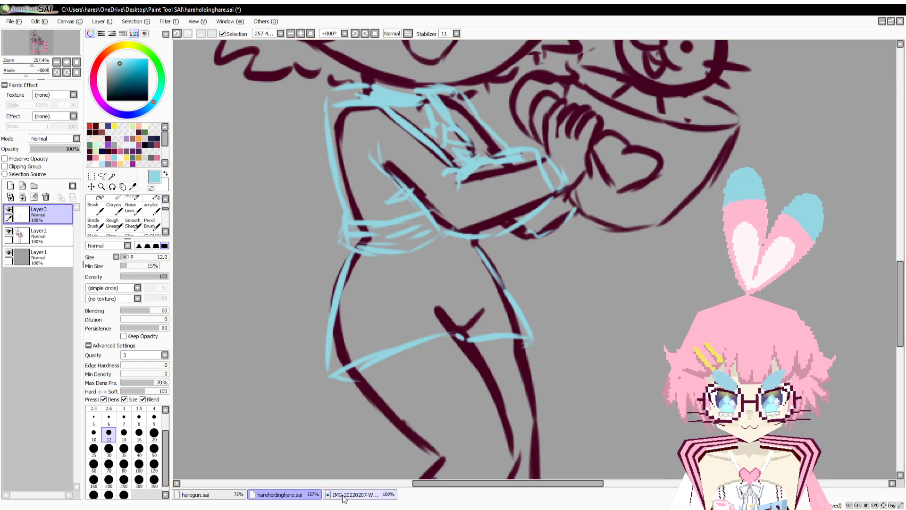
# Sketch vertical stripes down the front of the shorts and a ribbon bow at the hem on the far hip.
pyautogui.moveTo(449, 242)
pyautogui.mouseDown()
pyautogui.moveTo(458, 318)
pyautogui.moveTo(450, 292)
pyautogui.moveTo(461, 308)
pyautogui.moveTo(438, 281)
pyautogui.moveTo(443, 314)
pyautogui.mouseUp()
pyautogui.moveTo(422, 249); pyautogui.dragTo(427, 296)
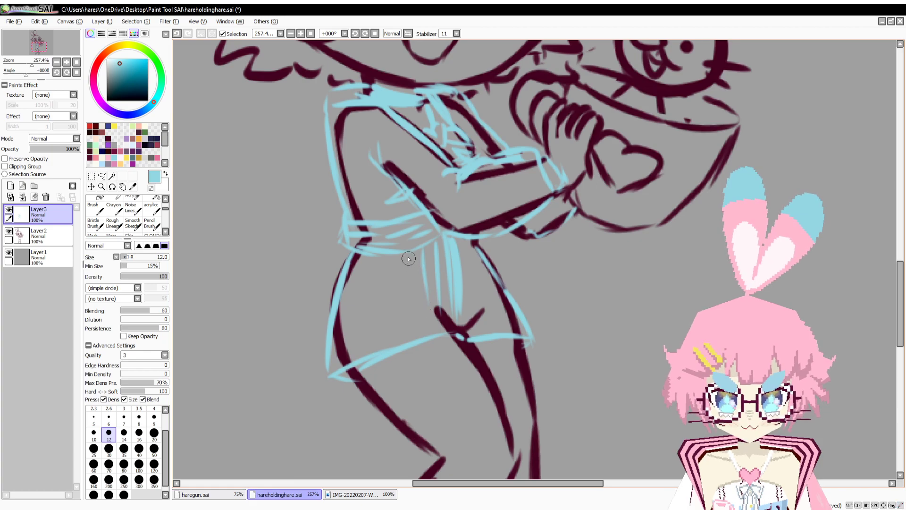
pyautogui.moveTo(408, 256)
pyautogui.mouseDown()
pyautogui.moveTo(411, 279)
pyautogui.moveTo(432, 302)
pyautogui.mouseUp()
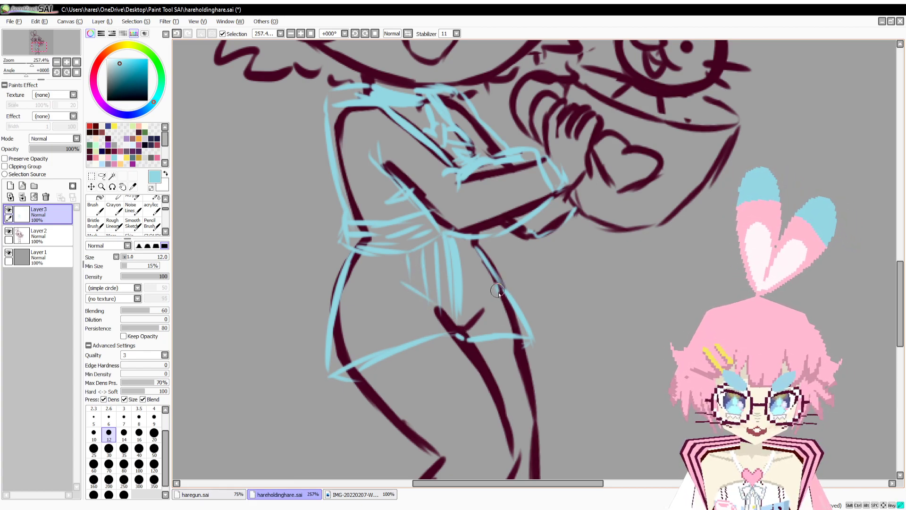
pyautogui.moveTo(500, 291)
pyautogui.mouseDown()
pyautogui.moveTo(491, 311)
pyautogui.moveTo(509, 311)
pyautogui.moveTo(506, 320)
pyautogui.moveTo(508, 298)
pyautogui.moveTo(523, 293)
pyautogui.moveTo(522, 318)
pyautogui.mouseUp()
pyautogui.moveTo(521, 318)
pyautogui.mouseDown()
pyautogui.moveTo(522, 354)
pyautogui.moveTo(502, 324)
pyautogui.moveTo(513, 349)
pyautogui.moveTo(524, 353)
pyautogui.moveTo(526, 324)
pyautogui.moveTo(543, 331)
pyautogui.moveTo(525, 323)
pyautogui.mouseUp()
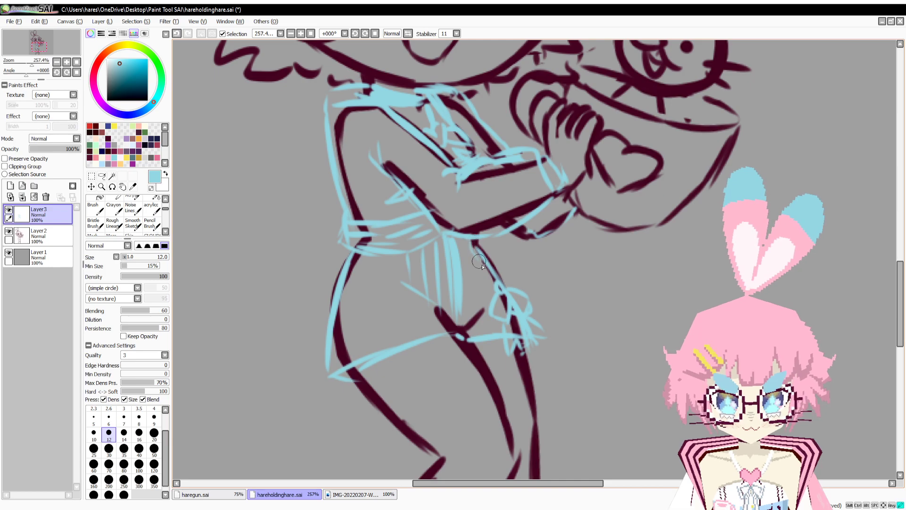
# Sketch a dotted row of lacing down the far side of the shorts, checking the full-body reference.
pyautogui.moveTo(471, 246); pyautogui.dragTo(497, 286)
pyautogui.click(372, 494)
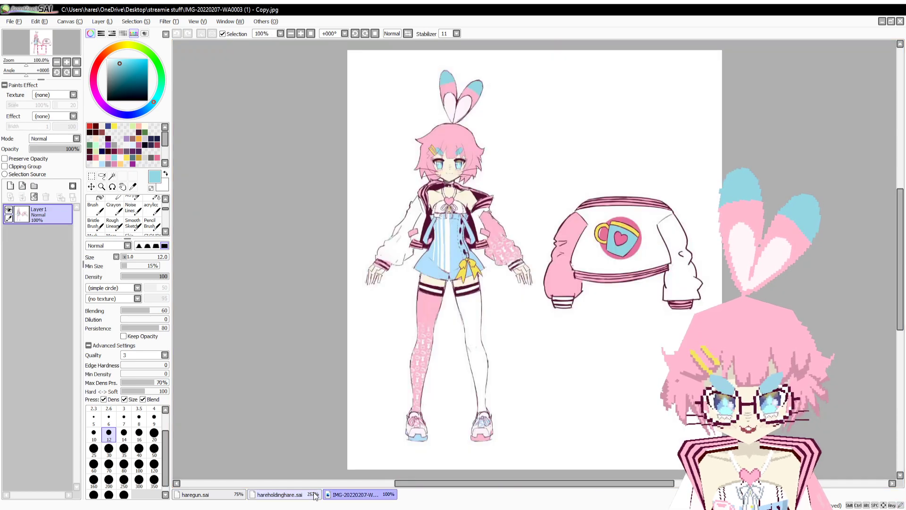
pyautogui.click(284, 494)
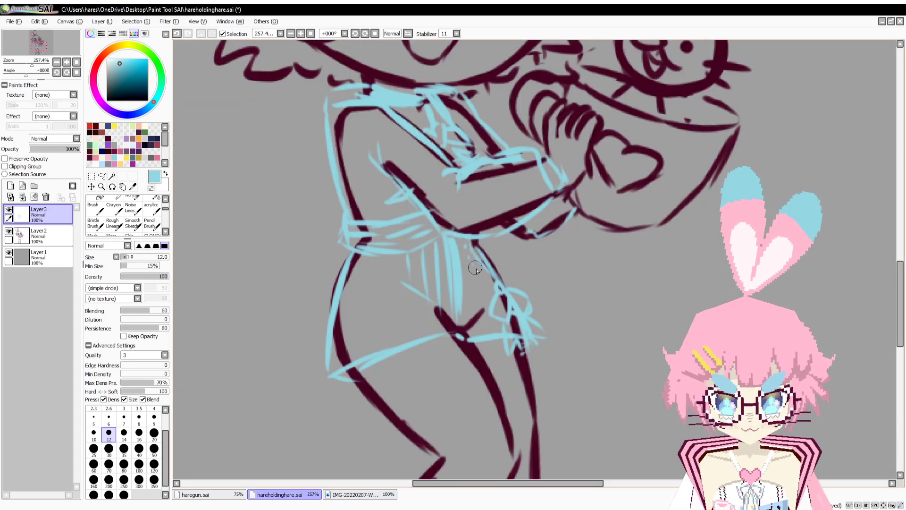
# Check the full-body reference and sketch the striped stocking bands around both upper thighs.
pyautogui.click(359, 494)
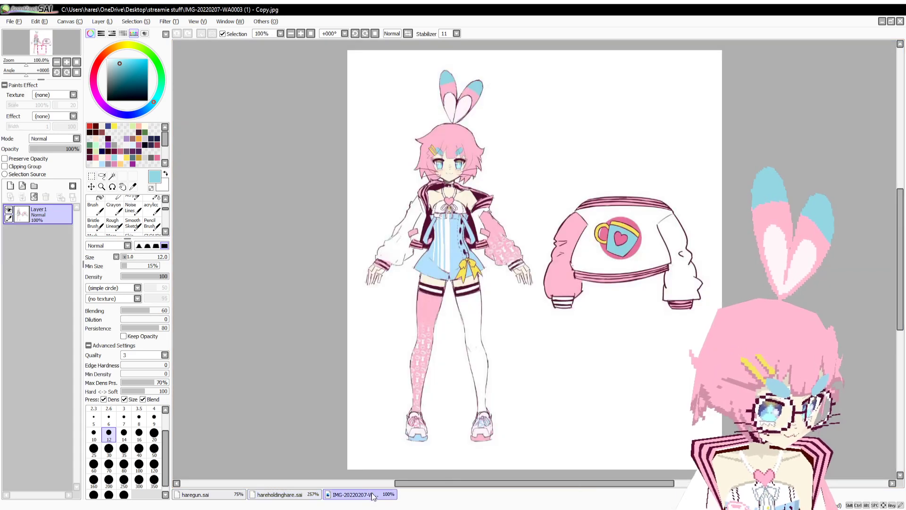
pyautogui.click(309, 500)
pyautogui.scroll(-4, 466, 239)
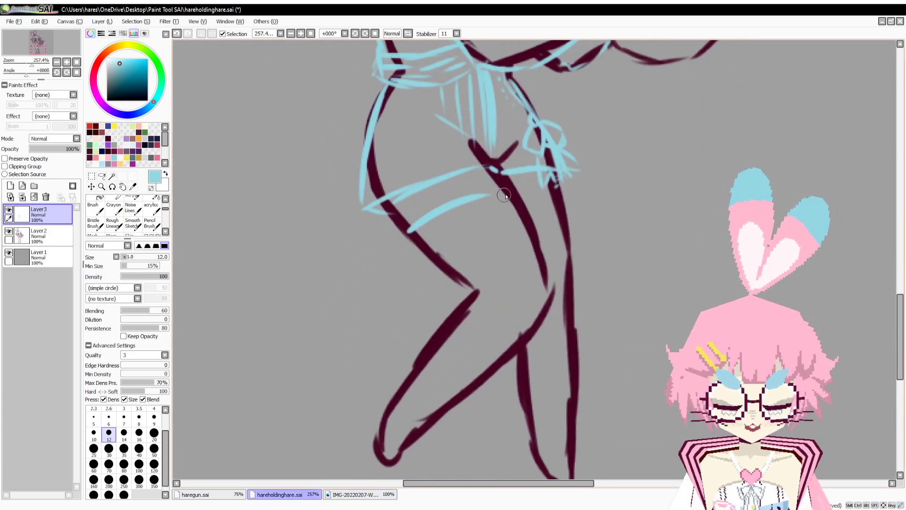
pyautogui.moveTo(411, 238)
pyautogui.mouseDown()
pyautogui.moveTo(525, 183)
pyautogui.moveTo(503, 213)
pyautogui.moveTo(470, 219)
pyautogui.moveTo(436, 253)
pyautogui.moveTo(557, 217)
pyautogui.mouseUp()
# Sketch the shoelace bows and openings of the shoes on both feet, consulting the full-body reference.
pyautogui.scroll(-2, 432, 347)
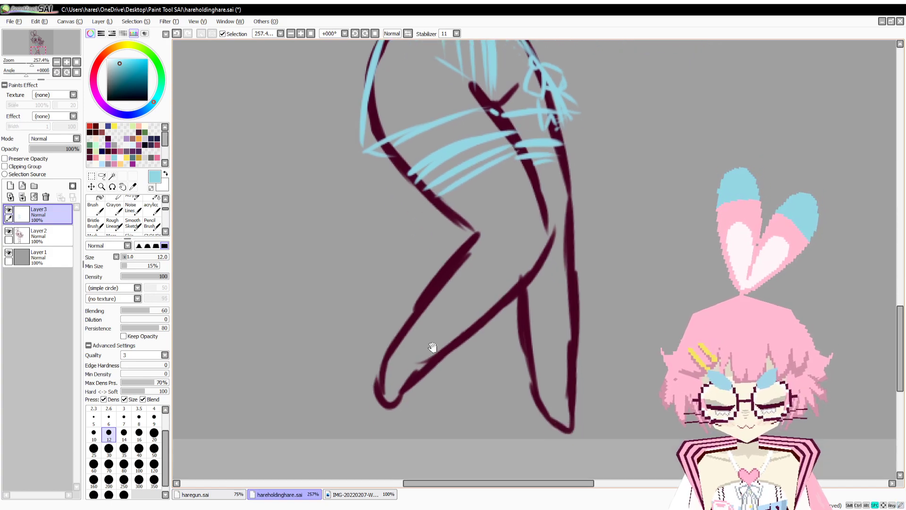
pyautogui.click(347, 497)
pyautogui.click(314, 498)
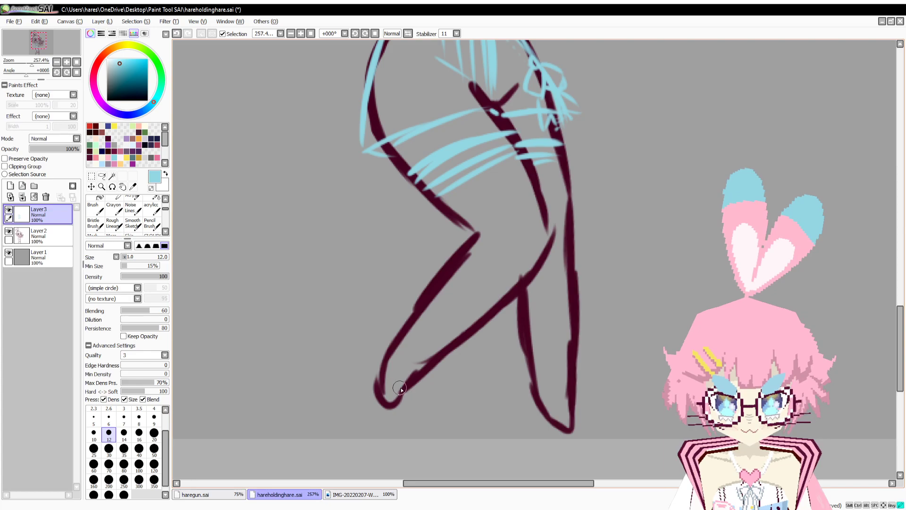
pyautogui.moveTo(400, 388)
pyautogui.mouseDown()
pyautogui.moveTo(390, 378)
pyautogui.moveTo(396, 385)
pyautogui.moveTo(406, 376)
pyautogui.moveTo(400, 389)
pyautogui.mouseUp()
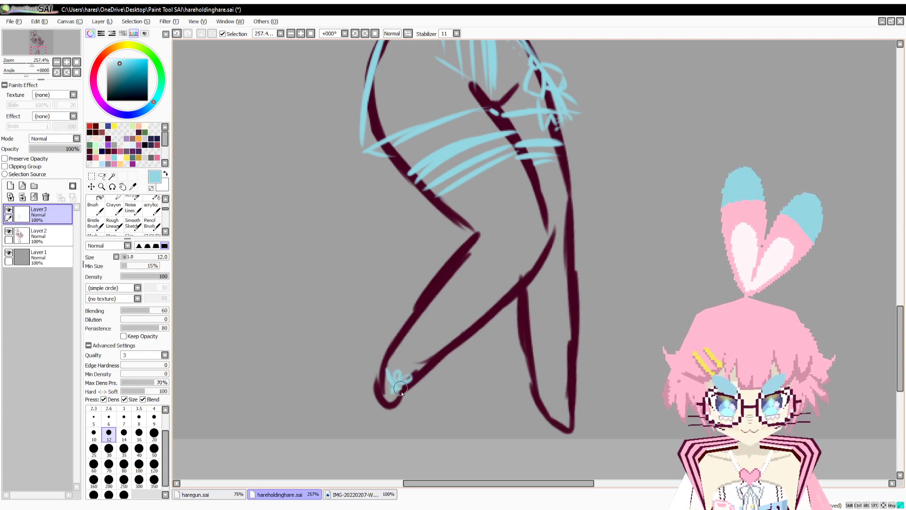
pyautogui.moveTo(569, 401)
pyautogui.mouseDown()
pyautogui.moveTo(570, 411)
pyautogui.moveTo(540, 391)
pyautogui.mouseUp()
# Check the reference footwear and outline the heels and soles of both shoes.
pyautogui.click(354, 493)
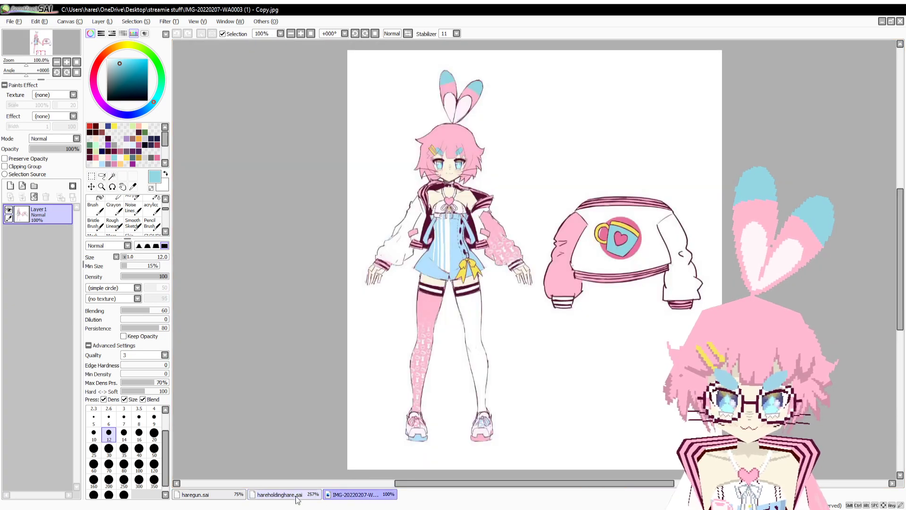
pyautogui.click(298, 494)
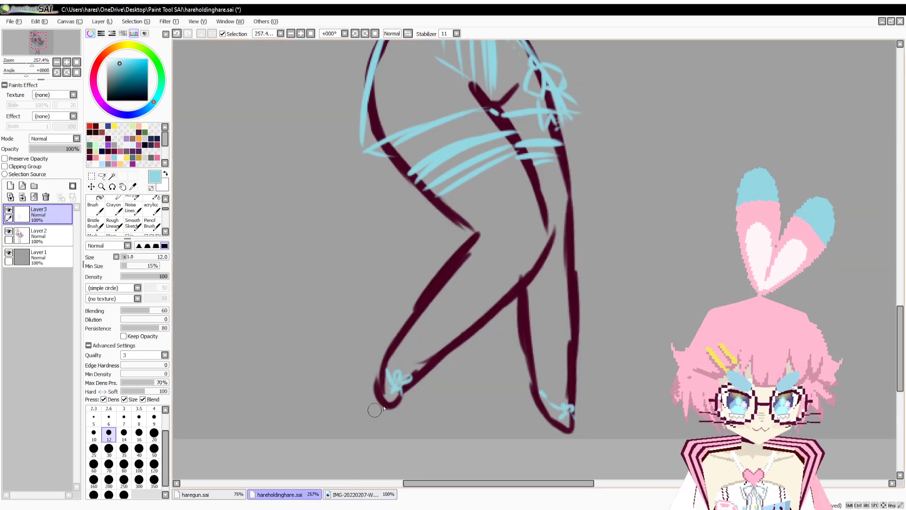
pyautogui.moveTo(385, 365)
pyautogui.mouseDown()
pyautogui.moveTo(376, 395)
pyautogui.moveTo(387, 413)
pyautogui.moveTo(372, 386)
pyautogui.moveTo(384, 356)
pyautogui.mouseUp()
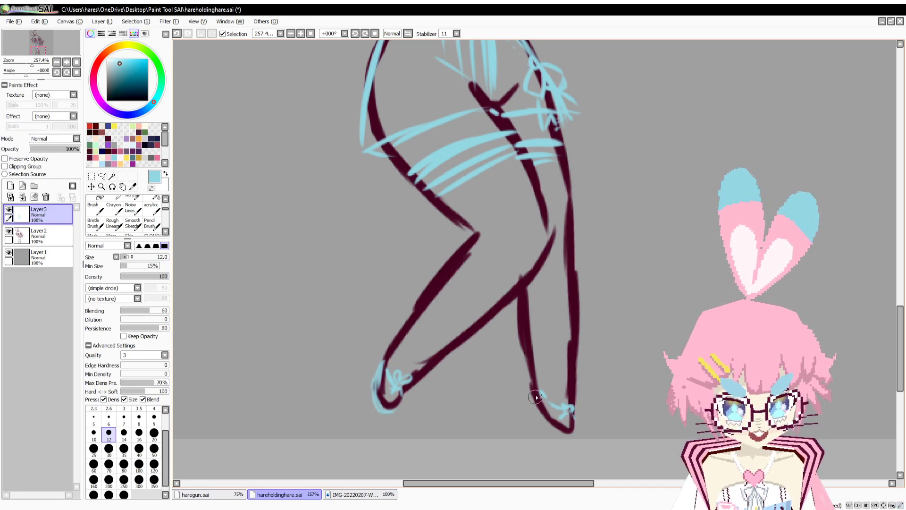
pyautogui.moveTo(535, 397); pyautogui.dragTo(562, 432)
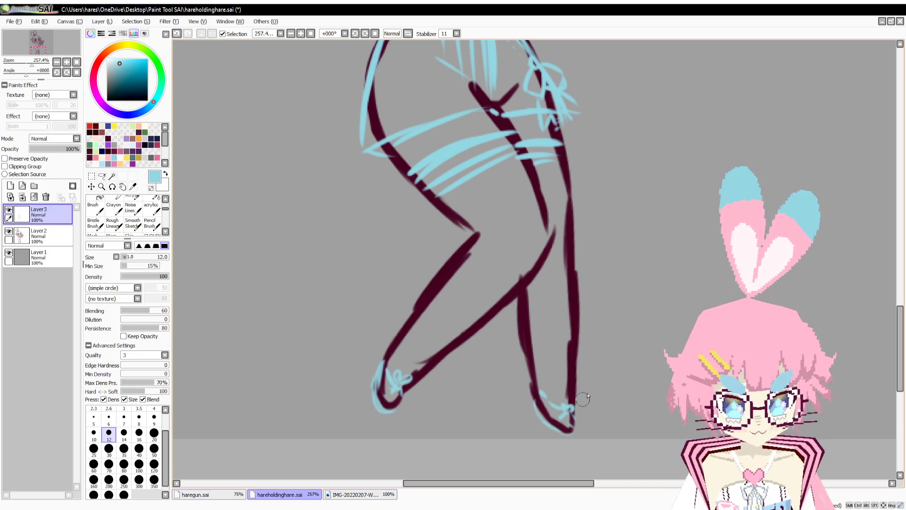
# Review the whole figure and save the outfit sketch.
pyautogui.moveTo(508, 321); pyautogui.dragTo(491, 426)
pyautogui.moveTo(32, 64); pyautogui.dragTo(29, 73)
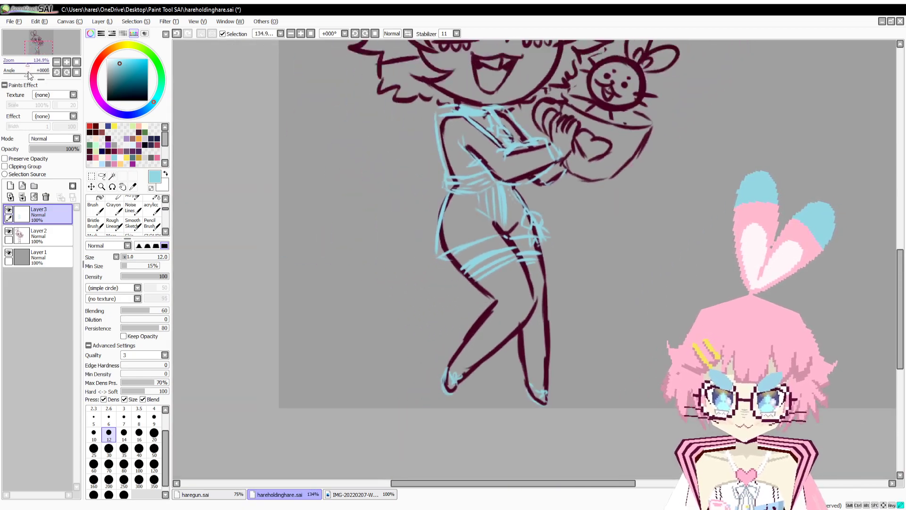
pyautogui.moveTo(290, 175); pyautogui.dragTo(259, 368)
pyautogui.hotkey('ctrl', 's')
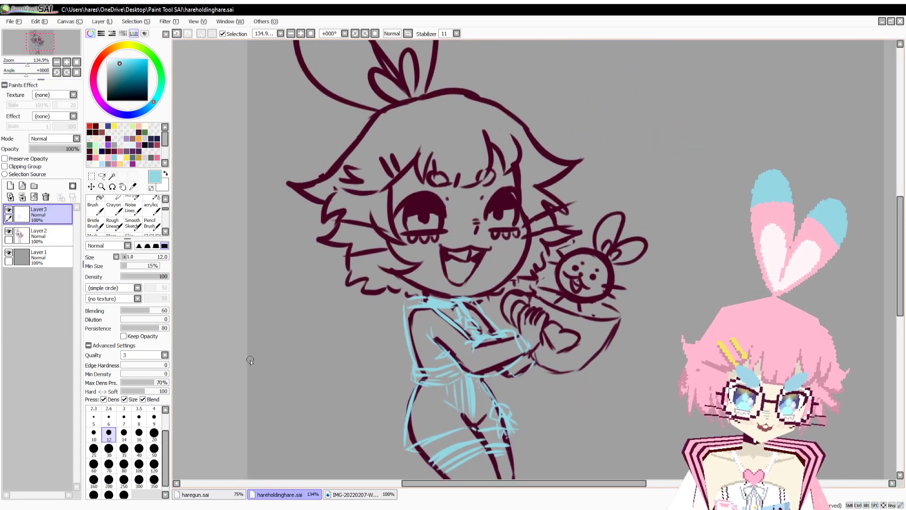
# Examine the jacket collar on the full-body reference and undo the stray mark made on it.
pyautogui.click(371, 497)
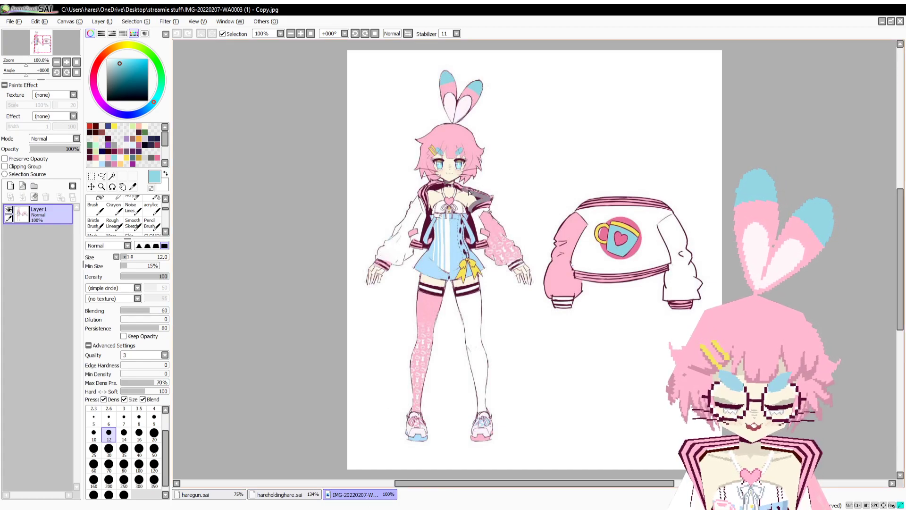
pyautogui.moveTo(472, 192); pyautogui.dragTo(469, 193)
pyautogui.hotkey('ctrl', 'z')
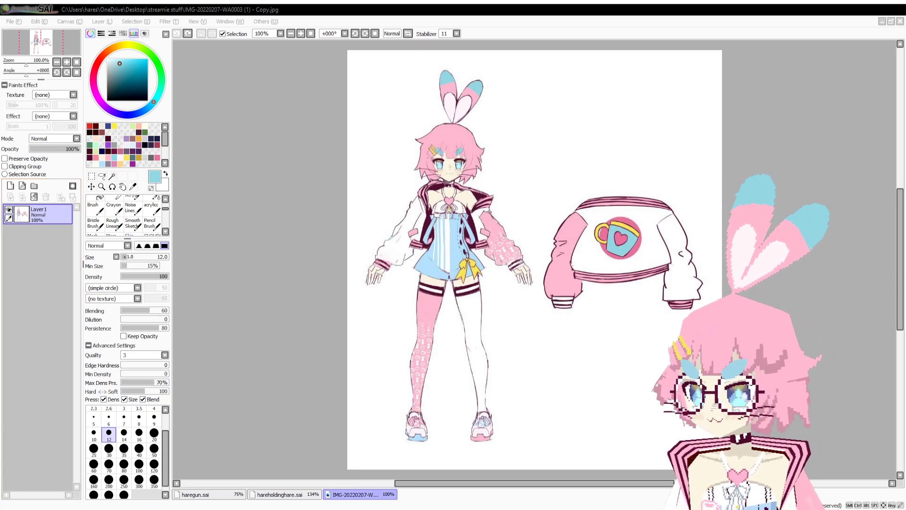
pyautogui.click(278, 494)
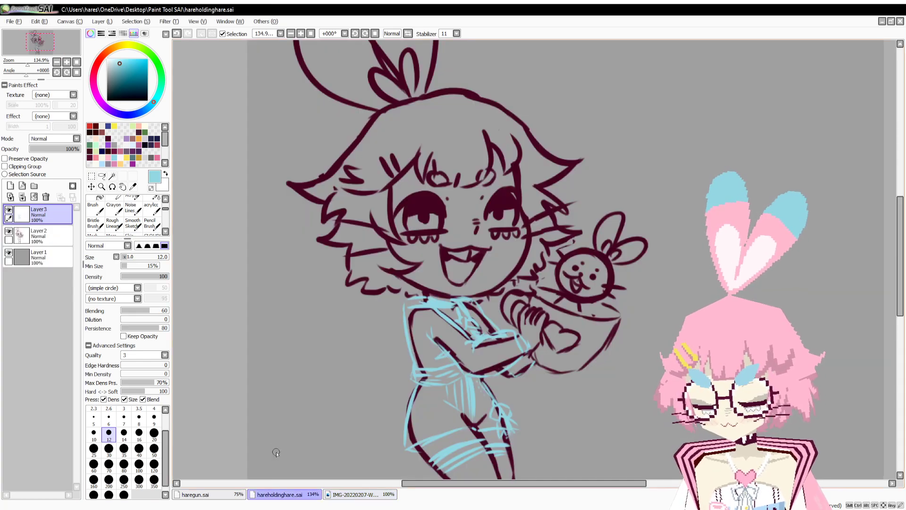
# Group the outfit and character sketch layers in a new folder and lower the folder's opacity to 17%.
pyautogui.click(34, 186)
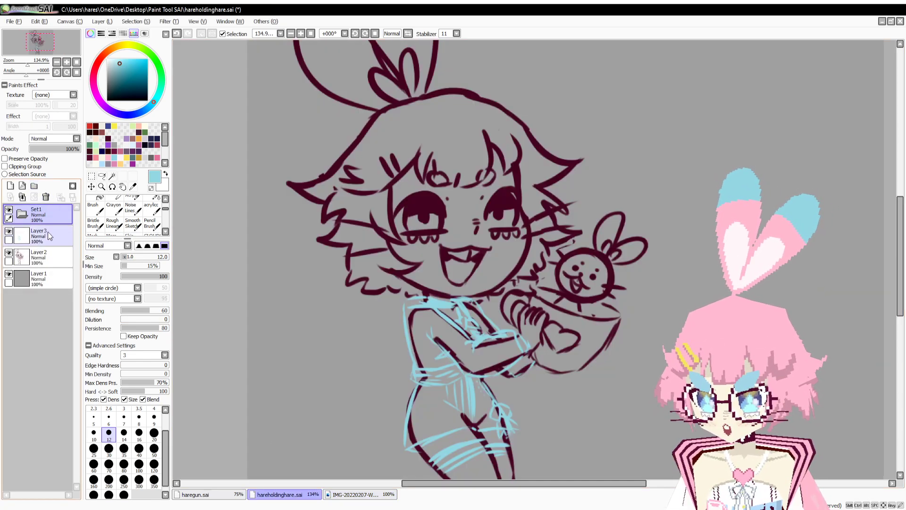
pyautogui.moveTo(58, 245); pyautogui.dragTo(22, 210)
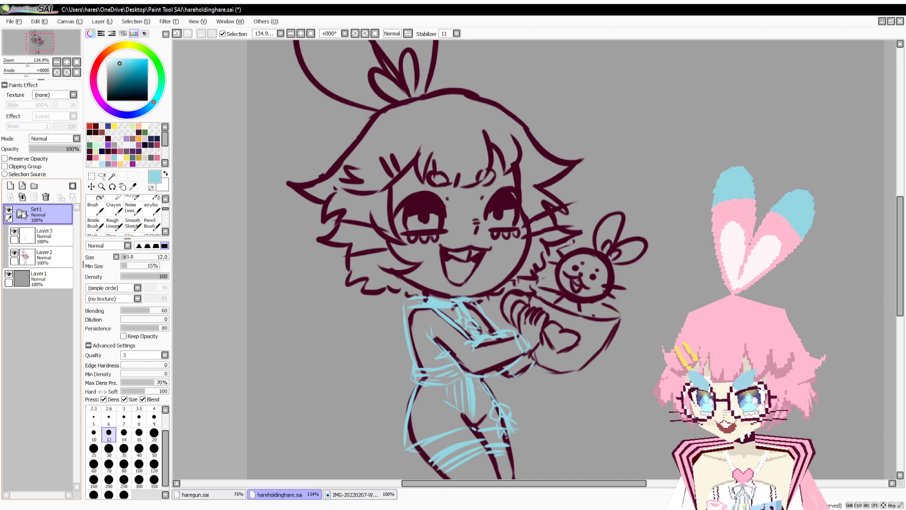
pyautogui.click(36, 148)
pyautogui.click(39, 149)
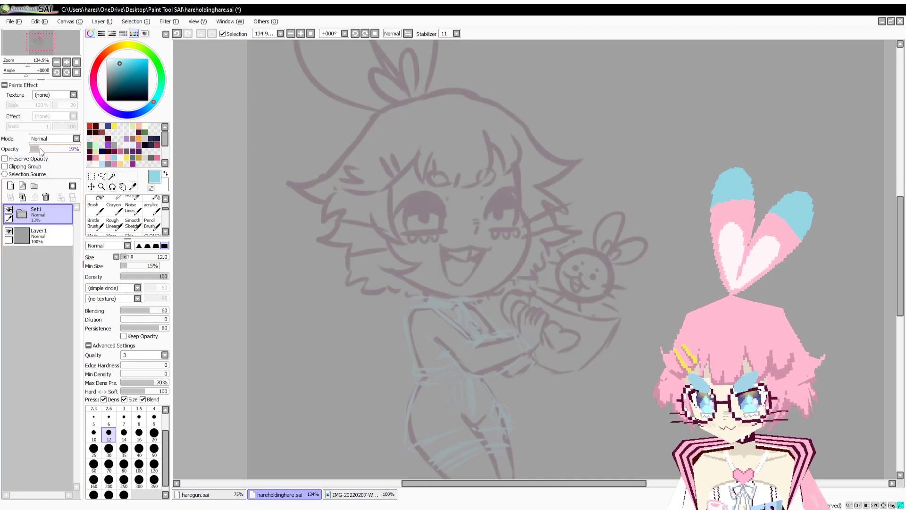
# Create a second layer folder with a new layer inside and pick dark maroon for lining the face.
pyautogui.click(34, 186)
pyautogui.click(11, 186)
pyautogui.click(107, 138)
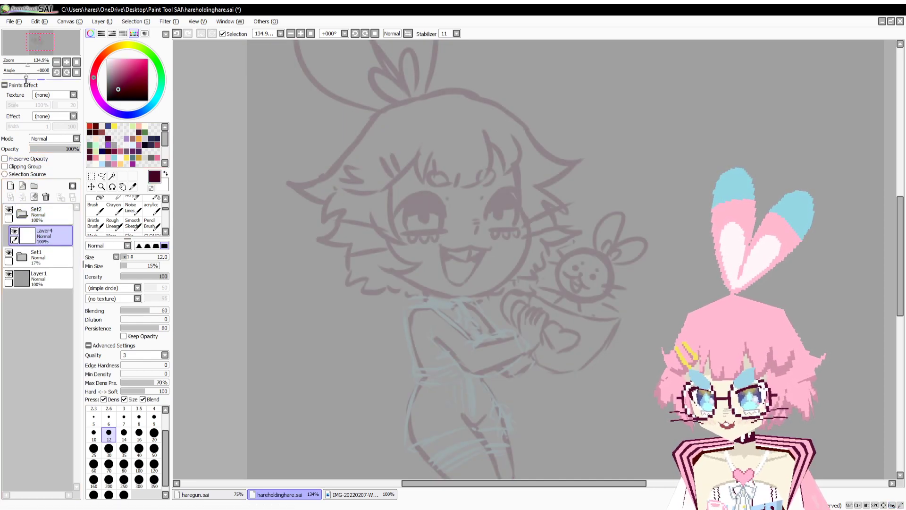
pyautogui.moveTo(27, 65); pyautogui.dragTo(36, 66)
pyautogui.moveTo(301, 255)
pyautogui.mouseDown()
pyautogui.moveTo(487, 301)
pyautogui.moveTo(449, 344)
pyautogui.mouseUp()
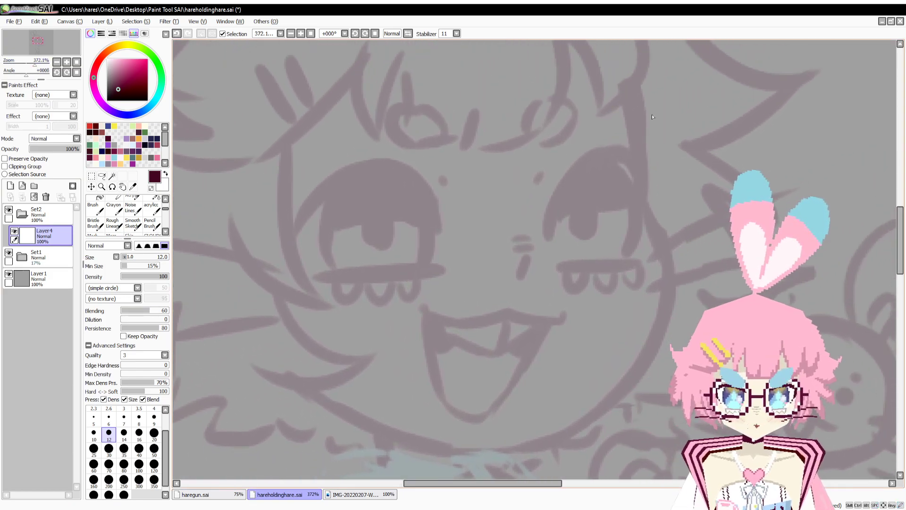
pyautogui.press('b')
pyautogui.moveTo(633, 94)
pyautogui.mouseDown()
pyautogui.moveTo(632, 201)
pyautogui.moveTo(658, 273)
pyautogui.moveTo(659, 316)
pyautogui.mouseUp()
pyautogui.hotkey('ctrl', 'z')
pyautogui.hotkey('ctrl', 'z')
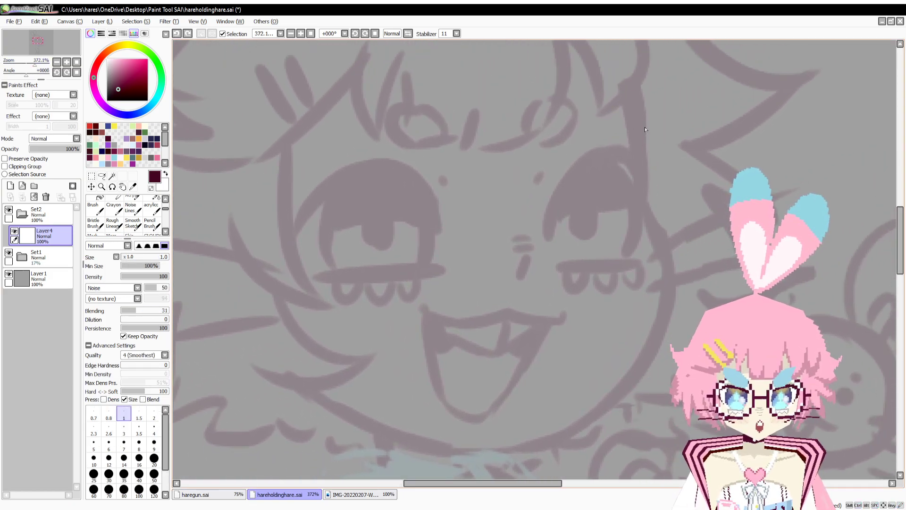
pyautogui.press('c')
pyautogui.moveTo(639, 106)
pyautogui.mouseDown()
pyautogui.moveTo(636, 79)
pyautogui.moveTo(634, 167)
pyautogui.mouseUp()
pyautogui.hotkey('ctrl', 'z')
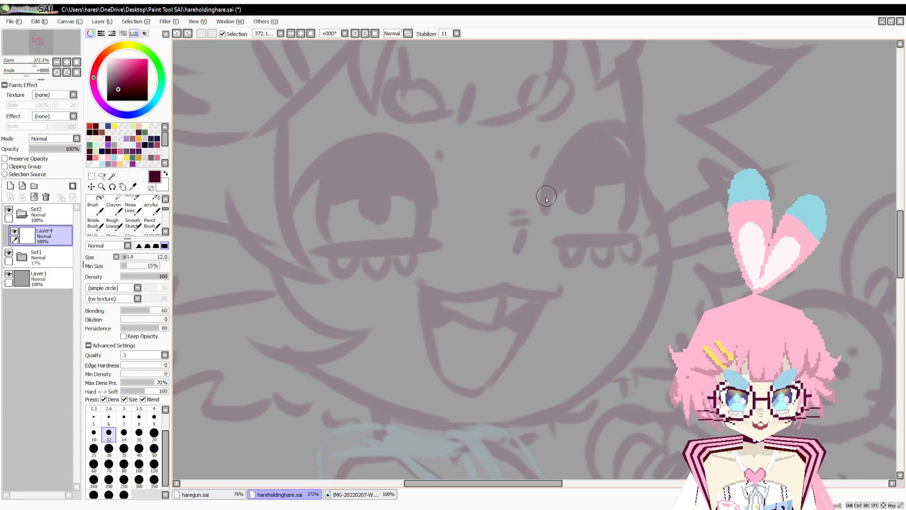
# Line the far eye's upper lash as a thick maroon arc ending in an outward flick.
pyautogui.moveTo(541, 204)
pyautogui.mouseDown()
pyautogui.moveTo(549, 183)
pyautogui.moveTo(635, 138)
pyautogui.moveTo(640, 148)
pyautogui.moveTo(600, 136)
pyautogui.moveTo(542, 191)
pyautogui.moveTo(562, 157)
pyautogui.moveTo(609, 141)
pyautogui.mouseUp()
pyautogui.hotkey('ctrl', 'z')
pyautogui.hotkey('ctrl', 'z')
pyautogui.hotkey('ctrl', 'z')
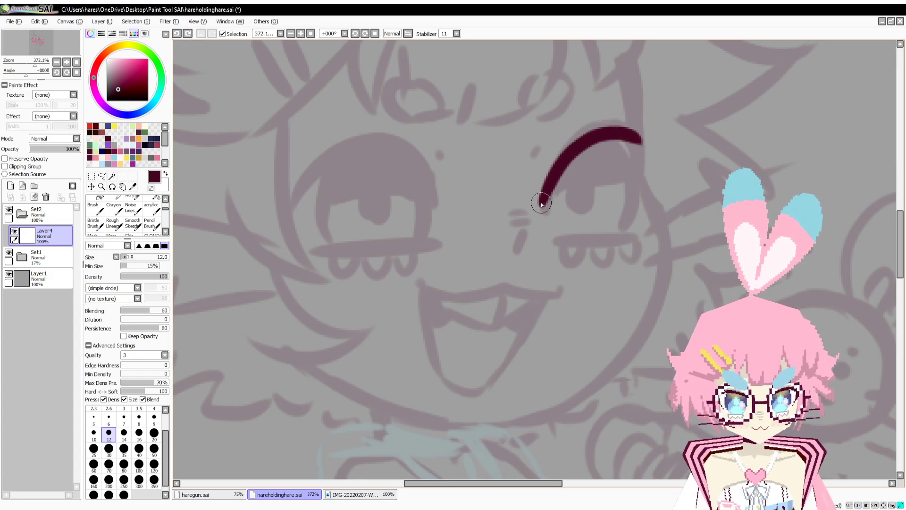
pyautogui.moveTo(542, 203)
pyautogui.mouseDown()
pyautogui.moveTo(582, 140)
pyautogui.moveTo(611, 132)
pyautogui.moveTo(593, 131)
pyautogui.moveTo(625, 133)
pyautogui.moveTo(577, 137)
pyautogui.moveTo(560, 154)
pyautogui.moveTo(584, 137)
pyautogui.moveTo(554, 166)
pyautogui.moveTo(636, 138)
pyautogui.moveTo(681, 139)
pyautogui.mouseUp()
pyautogui.moveTo(432, 207)
pyautogui.mouseDown()
pyautogui.moveTo(405, 152)
pyautogui.moveTo(377, 142)
pyautogui.mouseUp()
pyautogui.hotkey('ctrl', 'z')
pyautogui.moveTo(433, 206)
pyautogui.mouseDown()
pyautogui.moveTo(404, 150)
pyautogui.moveTo(390, 143)
pyautogui.mouseUp()
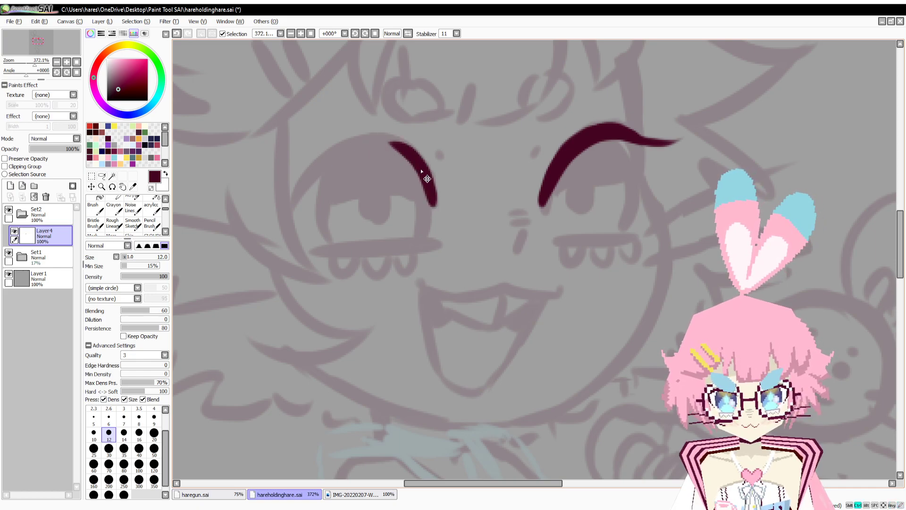
pyautogui.hotkey('ctrl', 'z')
# Lasso and duplicate the far eye's lash line, flip the copy horizontally and place it over the near eye.
pyautogui.click(103, 175)
pyautogui.moveTo(615, 94)
pyautogui.mouseDown()
pyautogui.moveTo(486, 218)
pyautogui.moveTo(685, 102)
pyautogui.mouseUp()
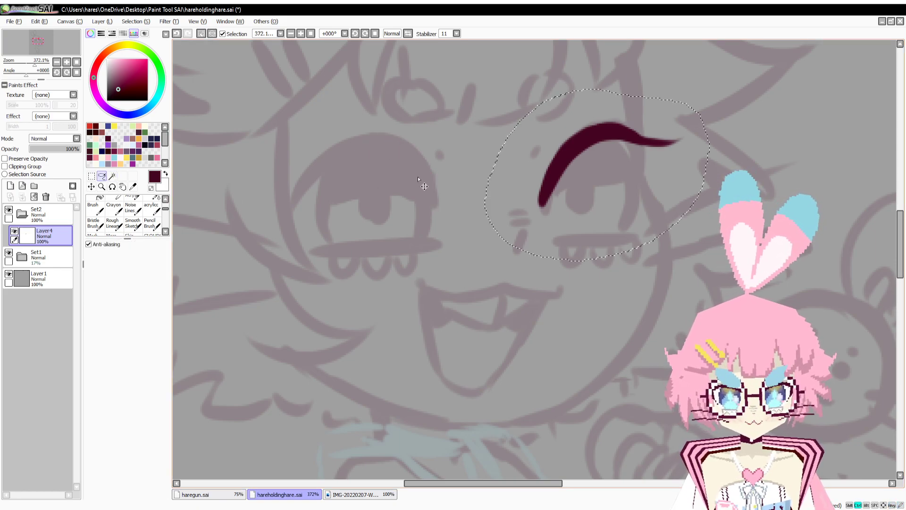
pyautogui.hotkey('ctrl', 'c')
pyautogui.hotkey('ctrl', 'v')
pyautogui.click(91, 186)
pyautogui.click(128, 347)
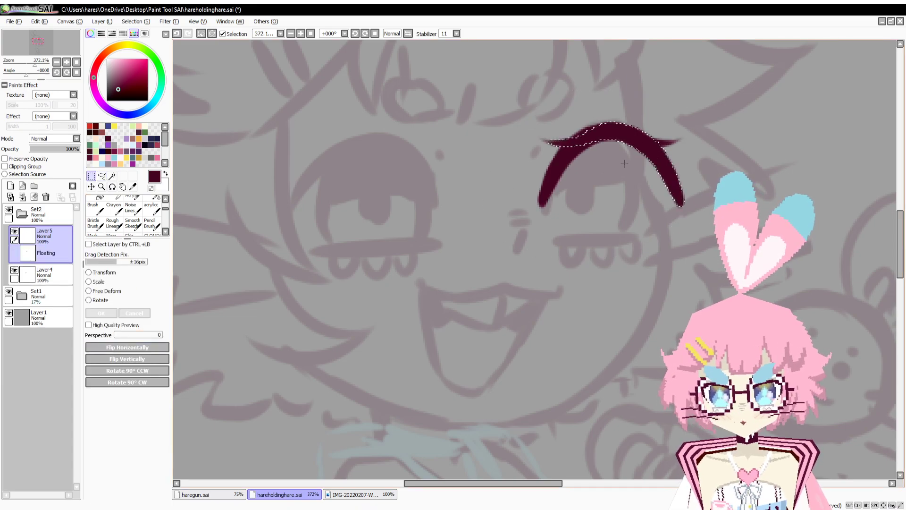
pyautogui.moveTo(643, 163); pyautogui.dragTo(416, 170)
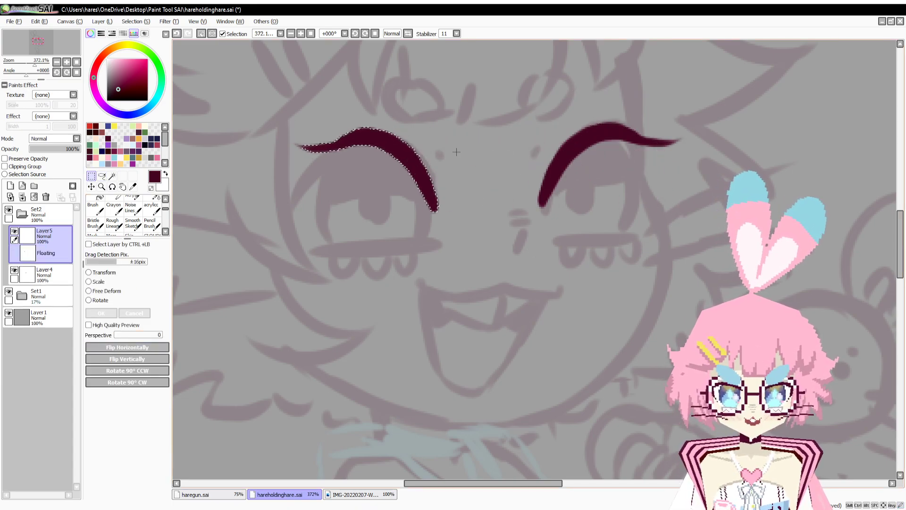
pyautogui.hotkey('ctrl', 'd')
# Try to reshape the near eye's outer flick and add lash strokes at the outer corners of both eyes.
pyautogui.press('e')
pyautogui.moveTo(338, 125)
pyautogui.mouseDown()
pyautogui.moveTo(301, 177)
pyautogui.moveTo(310, 160)
pyautogui.moveTo(292, 149)
pyautogui.mouseUp()
pyautogui.press('b')
pyautogui.moveTo(353, 141); pyautogui.dragTo(320, 166)
pyautogui.moveTo(341, 147)
pyautogui.mouseDown()
pyautogui.moveTo(317, 171)
pyautogui.moveTo(270, 150)
pyautogui.mouseUp()
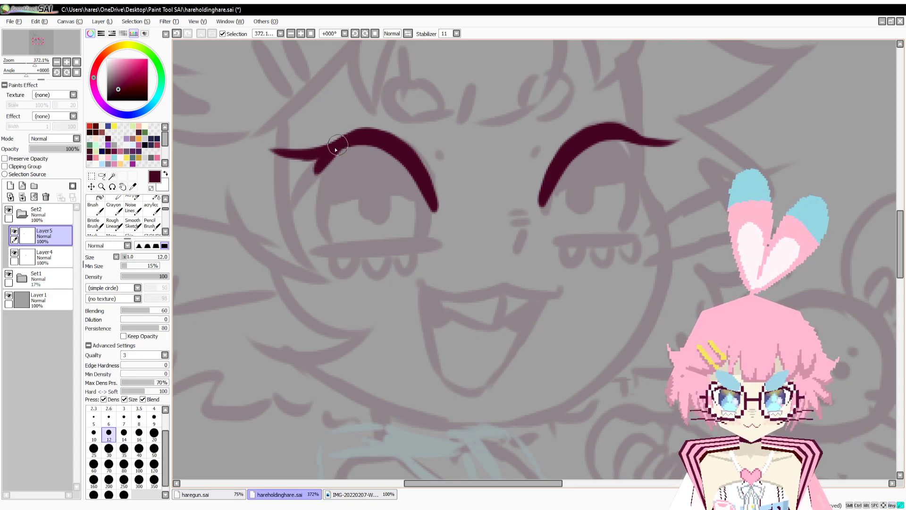
pyautogui.moveTo(322, 159); pyautogui.dragTo(315, 215)
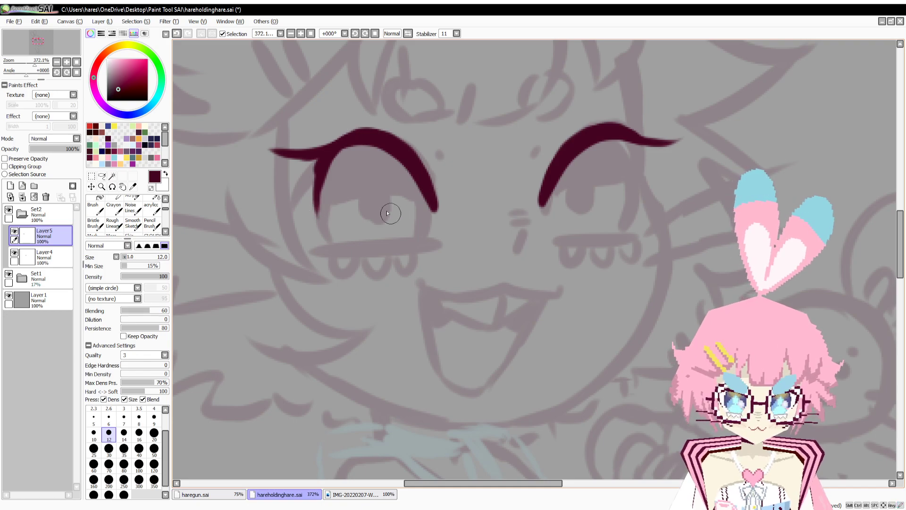
pyautogui.moveTo(314, 158); pyautogui.dragTo(295, 202)
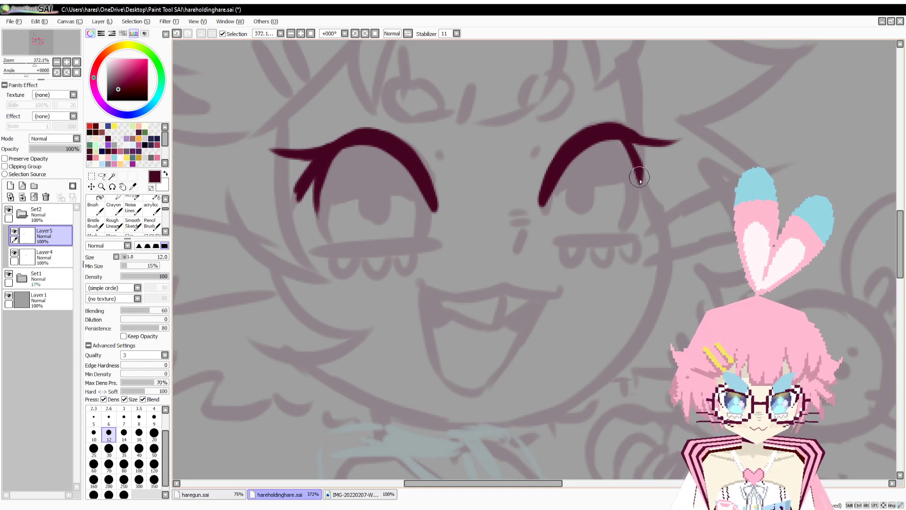
pyautogui.moveTo(632, 151); pyautogui.dragTo(643, 187)
pyautogui.moveTo(626, 140); pyautogui.dragTo(642, 181)
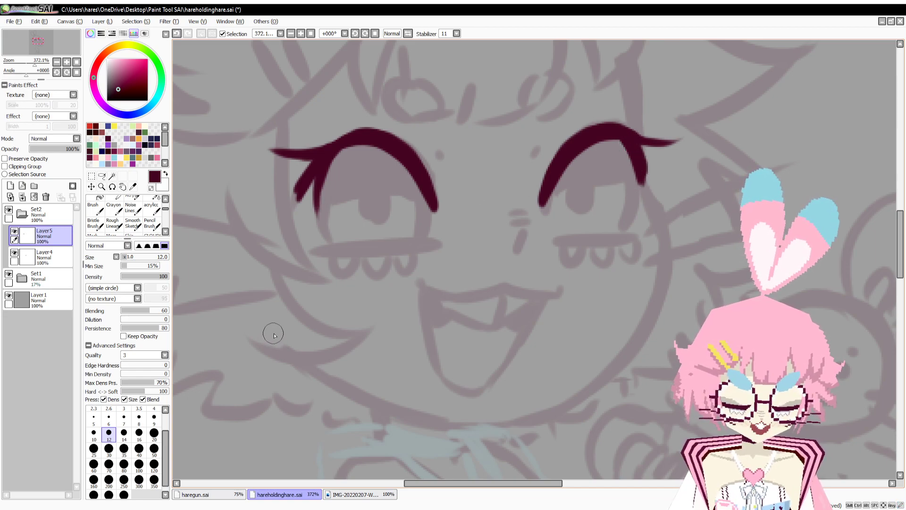
# Undo the outer-corner lash strokes on both eyes and the reshaping of the near eye's flick.
pyautogui.hotkey('ctrl', 'z')
pyautogui.hotkey('ctrl', 'z')
pyautogui.hotkey('ctrl', 'z')
pyautogui.hotkey('ctrl', 'z')
pyautogui.hotkey('ctrl', 'z')
pyautogui.hotkey('ctrl', 'z')
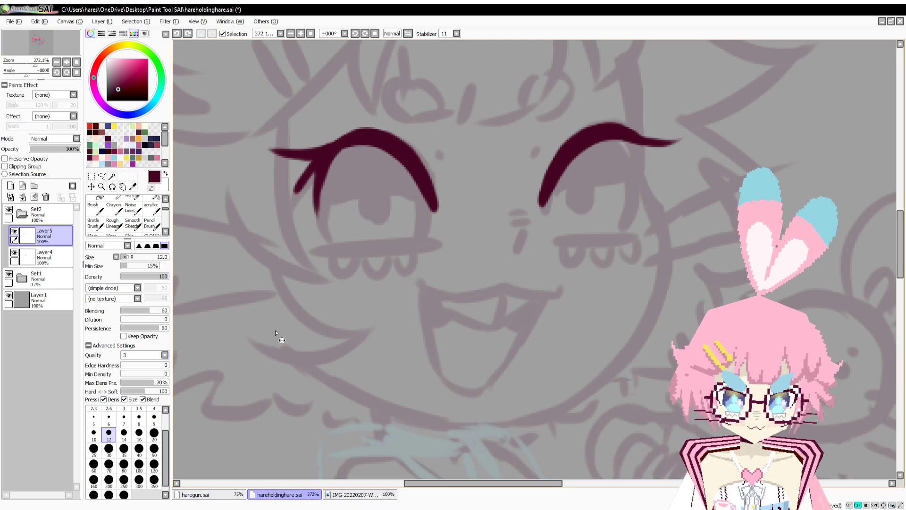
pyautogui.hotkey('ctrl', 'z')
pyautogui.hotkey('ctrl', 'z')
pyautogui.hotkey('ctrl', 'z')
pyautogui.hotkey('ctrl', 'z')
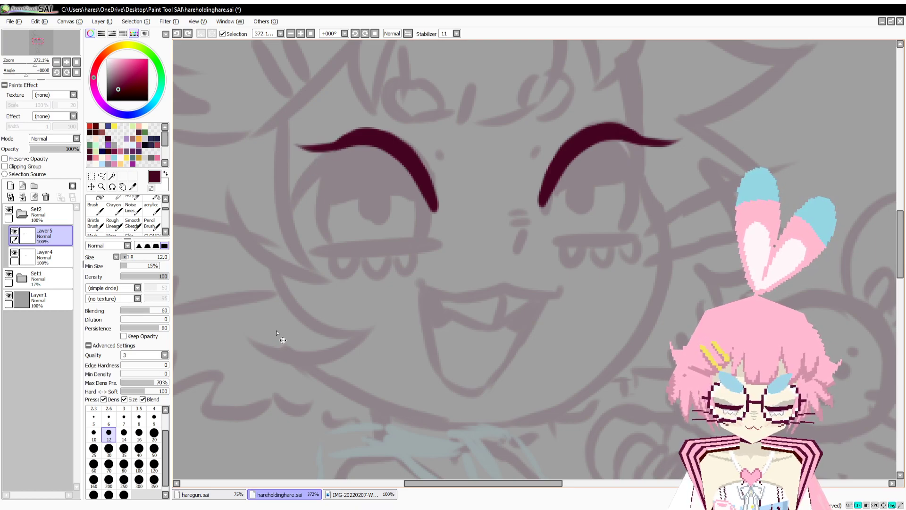
# Line the outer edge of the right eye and add a tapered outer lash stroke on the left eye.
pyautogui.moveTo(620, 136)
pyautogui.mouseDown()
pyautogui.moveTo(634, 169)
pyautogui.moveTo(637, 161)
pyautogui.moveTo(636, 190)
pyautogui.mouseUp()
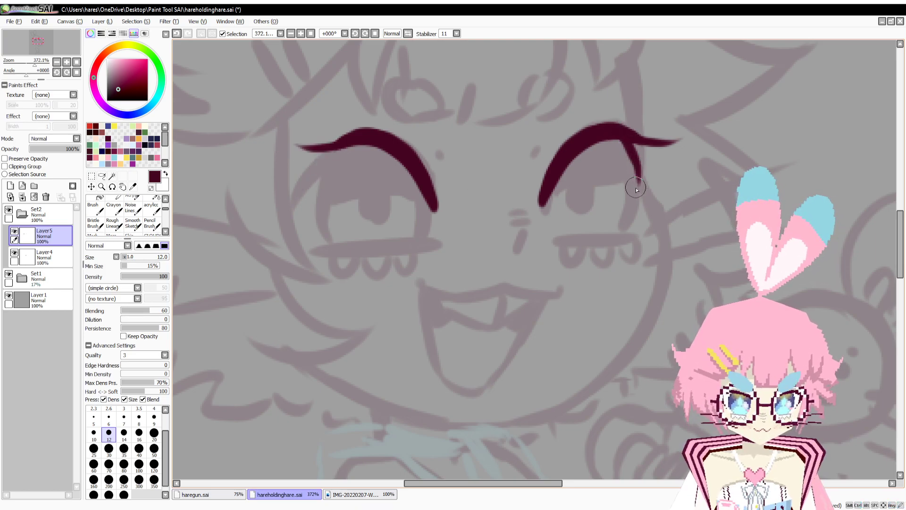
pyautogui.moveTo(635, 154); pyautogui.dragTo(633, 212)
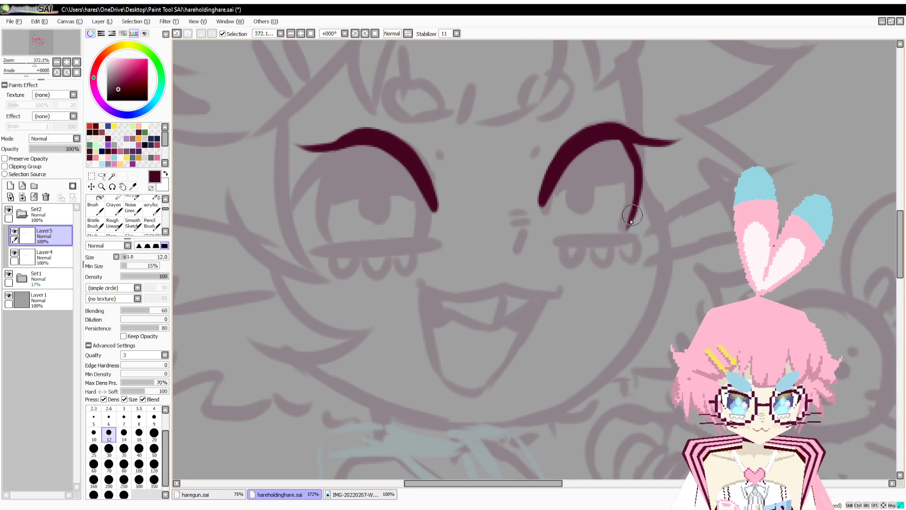
pyautogui.moveTo(341, 147)
pyautogui.mouseDown()
pyautogui.moveTo(311, 176)
pyautogui.moveTo(301, 200)
pyautogui.mouseUp()
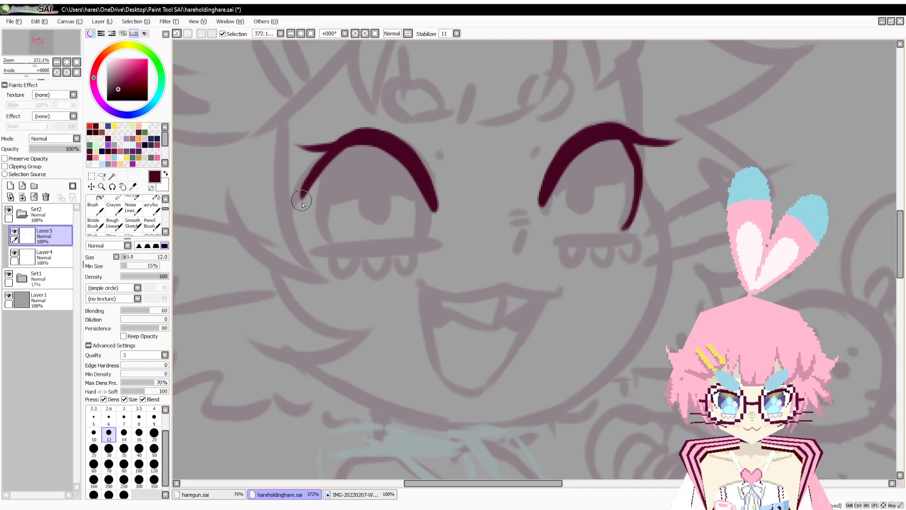
pyautogui.moveTo(319, 169)
pyautogui.mouseDown()
pyautogui.moveTo(300, 211)
pyautogui.moveTo(342, 144)
pyautogui.moveTo(297, 209)
pyautogui.mouseUp()
pyautogui.hotkey('ctrl', 'z')
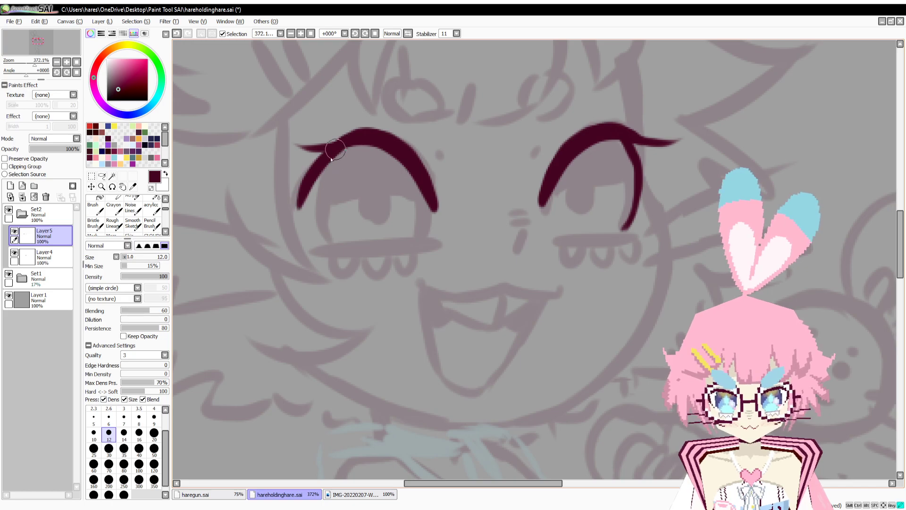
# Line the remaining sides of both irises and draw a thin lower lid line beneath each eye.
pyautogui.moveTo(336, 150)
pyautogui.mouseDown()
pyautogui.moveTo(325, 218)
pyautogui.moveTo(331, 240)
pyautogui.mouseUp()
pyautogui.moveTo(407, 157); pyautogui.dragTo(419, 234)
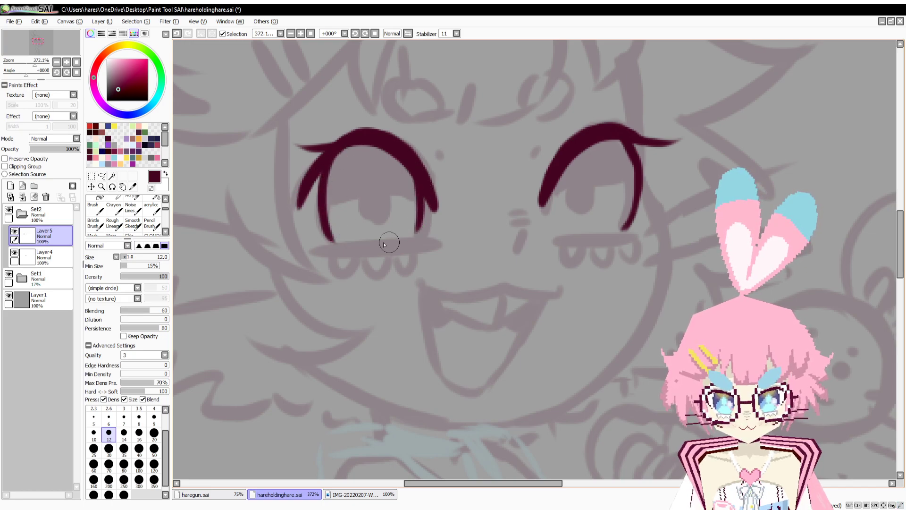
pyautogui.moveTo(323, 244); pyautogui.dragTo(431, 235)
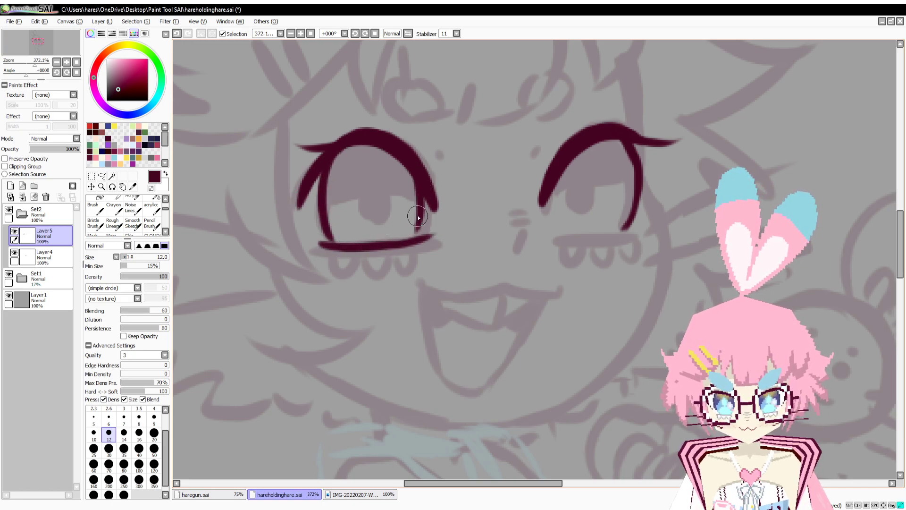
pyautogui.hotkey('ctrl', 'z')
pyautogui.moveTo(555, 179)
pyautogui.mouseDown()
pyautogui.moveTo(564, 233)
pyautogui.moveTo(636, 231)
pyautogui.mouseUp()
pyautogui.hotkey('ctrl', 'z')
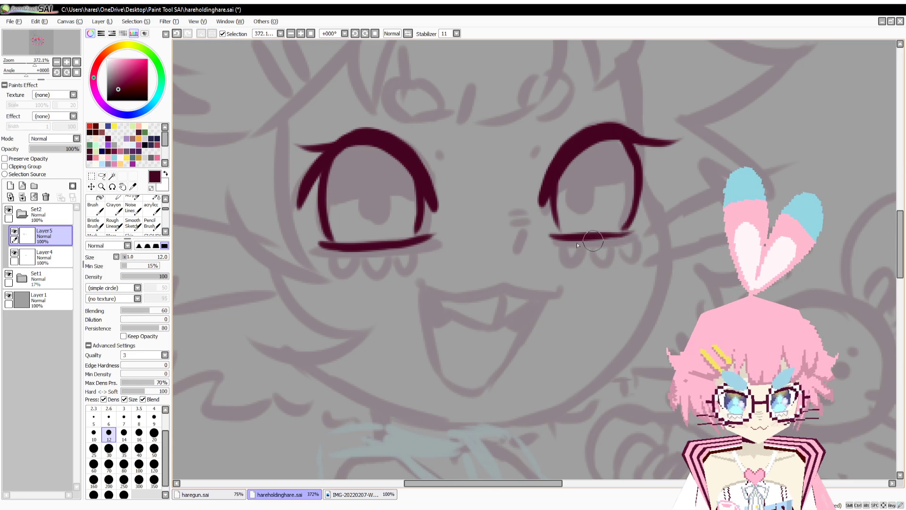
# Line the nose with its bridge marks, dot the inner corners above both eyes and outline the two oval eyebrows.
pyautogui.moveTo(528, 231)
pyautogui.mouseDown()
pyautogui.moveTo(519, 259)
pyautogui.moveTo(511, 214)
pyautogui.mouseUp()
pyautogui.hotkey('ctrl', 'z')
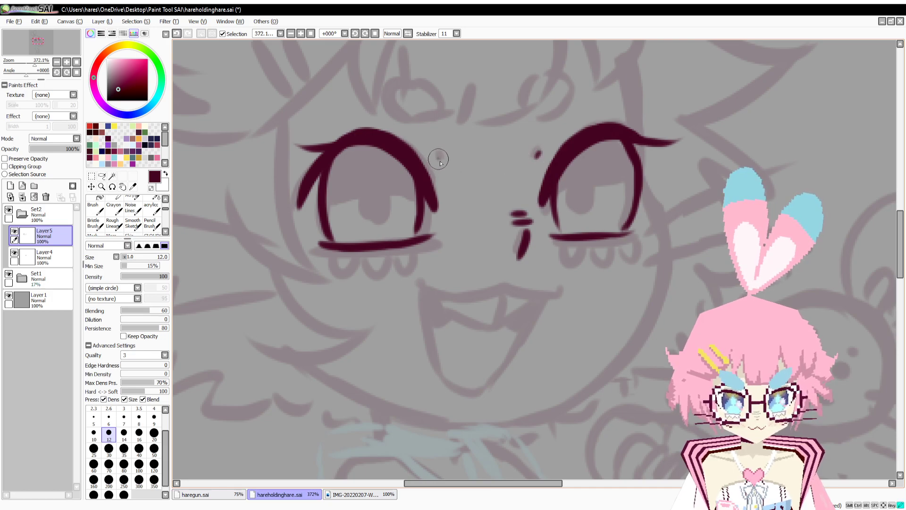
pyautogui.moveTo(437, 157); pyautogui.dragTo(442, 165)
pyautogui.moveTo(473, 176); pyautogui.dragTo(486, 205)
pyautogui.moveTo(445, 119)
pyautogui.mouseDown()
pyautogui.moveTo(410, 131)
pyautogui.moveTo(444, 118)
pyautogui.mouseUp()
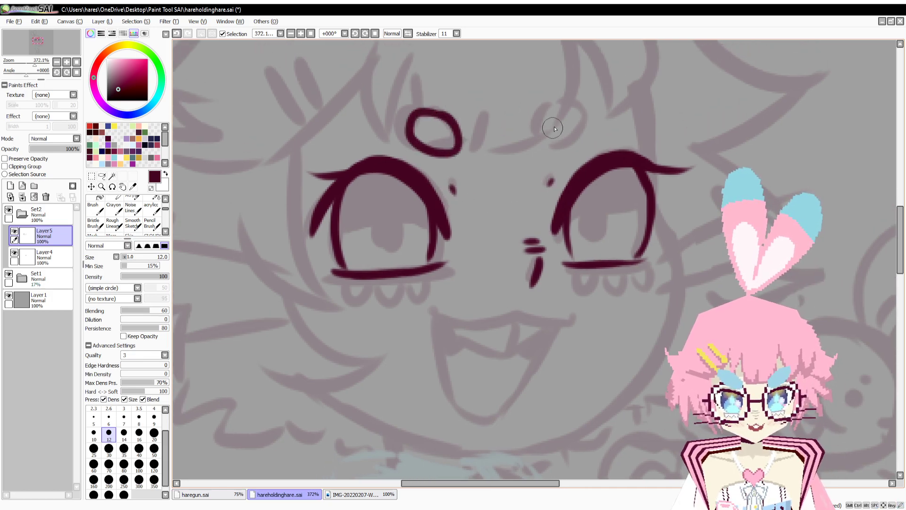
pyautogui.moveTo(557, 106)
pyautogui.mouseDown()
pyautogui.moveTo(557, 149)
pyautogui.moveTo(561, 108)
pyautogui.moveTo(602, 116)
pyautogui.mouseUp()
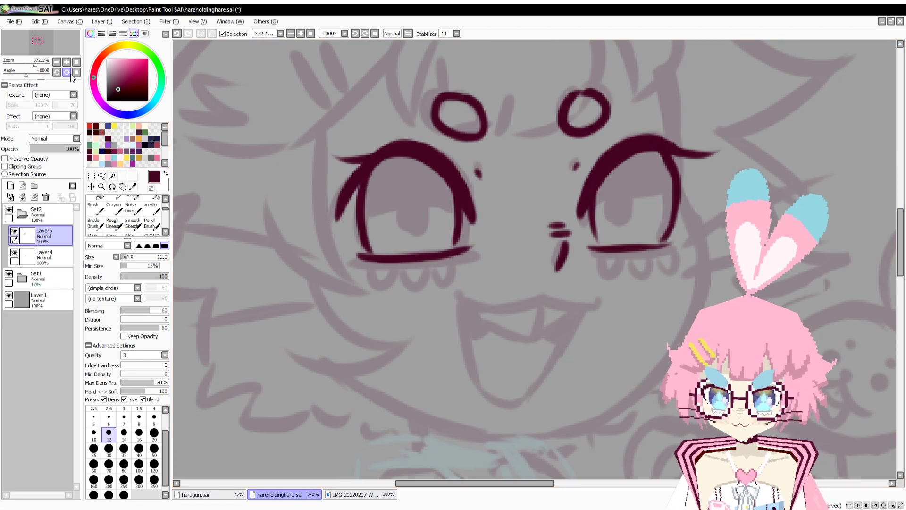
# Draw three small looped lower lashes beneath each eye's lower lid line.
pyautogui.moveTo(34, 64); pyautogui.dragTo(38, 64)
pyautogui.moveTo(399, 299); pyautogui.dragTo(390, 242)
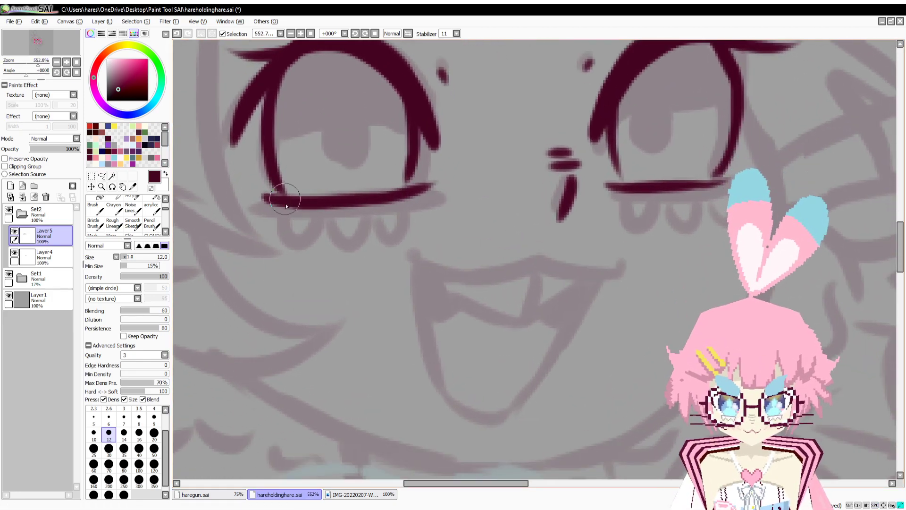
pyautogui.hotkey('ctrl', 'z')
pyautogui.moveTo(334, 213); pyautogui.dragTo(356, 202)
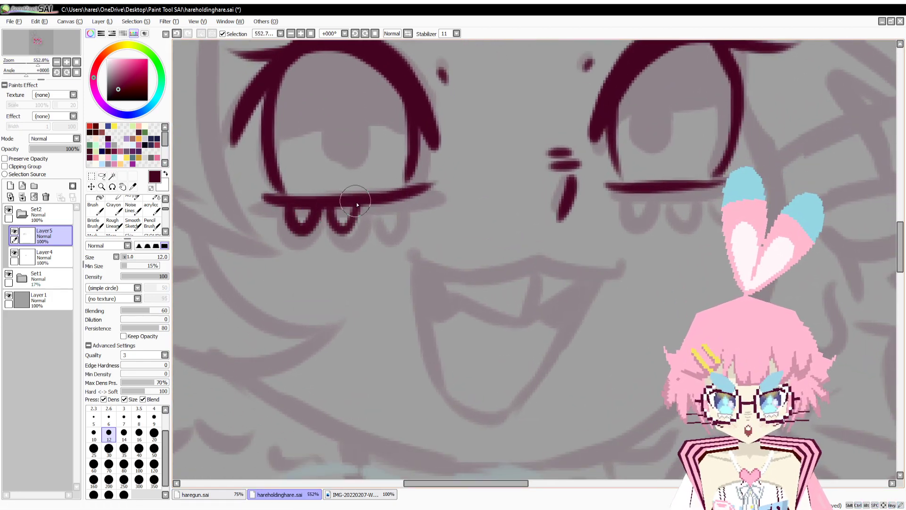
pyautogui.moveTo(388, 227); pyautogui.dragTo(400, 202)
pyautogui.moveTo(631, 190)
pyautogui.mouseDown()
pyautogui.moveTo(675, 203)
pyautogui.moveTo(667, 202)
pyautogui.moveTo(691, 191)
pyautogui.mouseUp()
pyautogui.click(383, 508)
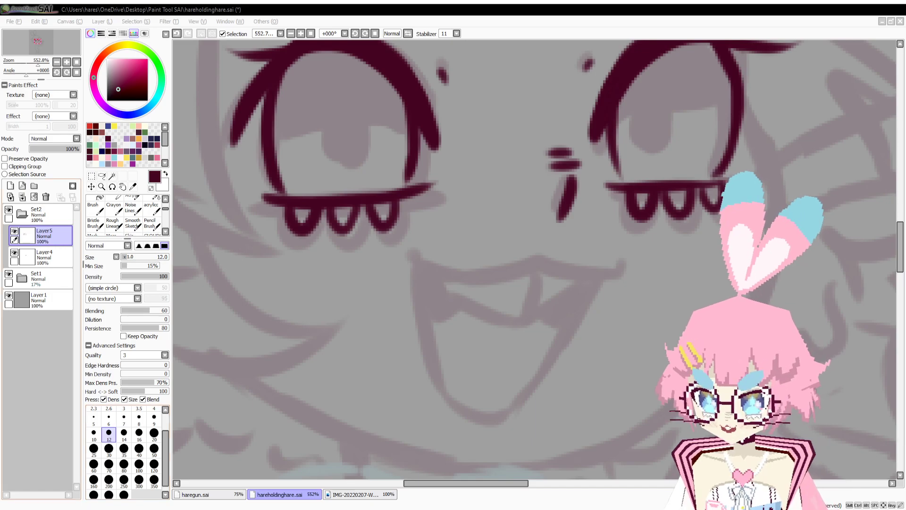
# Outline the open mouth with a wavy upper lip, upturned corners and a rounded lower edge.
pyautogui.moveTo(499, 307); pyautogui.dragTo(528, 266)
pyautogui.moveTo(565, 217)
pyautogui.mouseDown()
pyautogui.moveTo(525, 229)
pyautogui.moveTo(444, 224)
pyautogui.moveTo(470, 211)
pyautogui.moveTo(637, 225)
pyautogui.mouseUp()
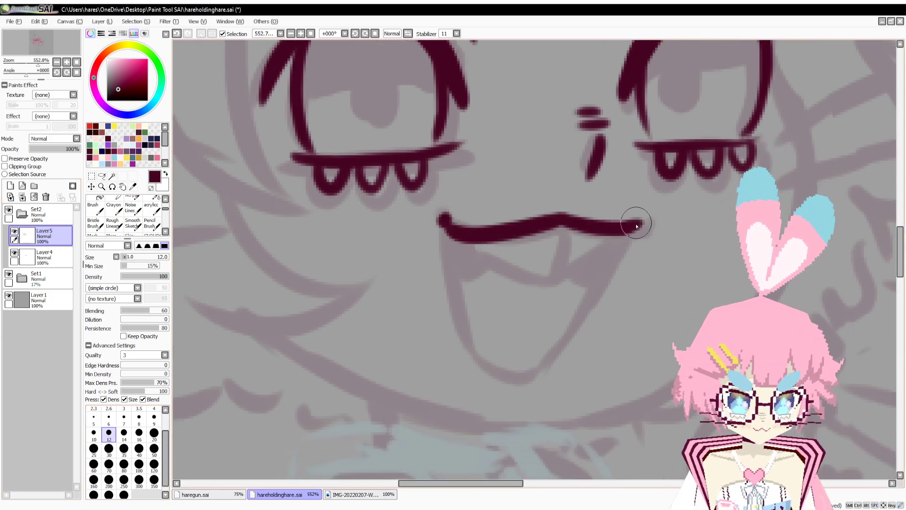
pyautogui.moveTo(451, 245)
pyautogui.mouseDown()
pyautogui.moveTo(470, 337)
pyautogui.moveTo(507, 375)
pyautogui.mouseUp()
pyautogui.moveTo(627, 231); pyautogui.dragTo(546, 364)
pyautogui.moveTo(563, 334)
pyautogui.mouseDown()
pyautogui.moveTo(529, 364)
pyautogui.moveTo(550, 359)
pyautogui.moveTo(556, 348)
pyautogui.moveTo(519, 377)
pyautogui.mouseUp()
pyautogui.hotkey('ctrl', 'z')
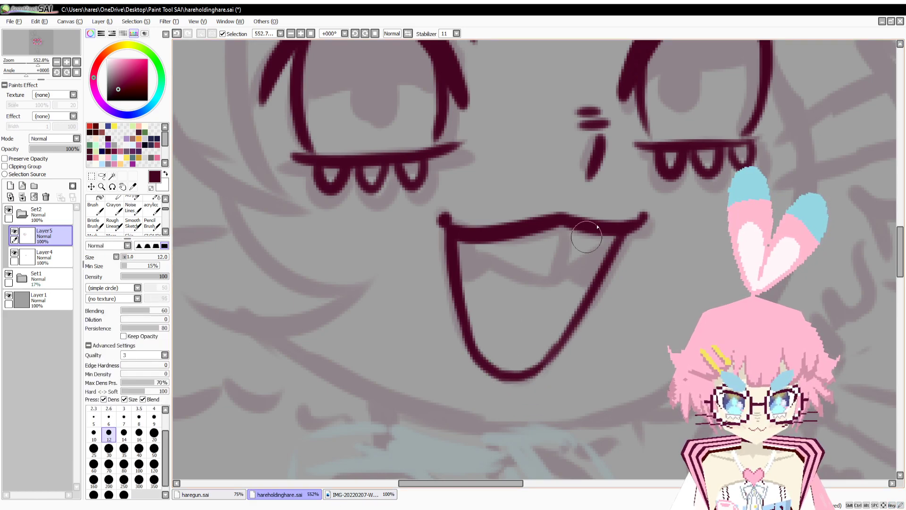
# Line the upper teeth, fill the dark mouth corners and add three short blush strokes on each cheek.
pyautogui.moveTo(600, 245)
pyautogui.mouseDown()
pyautogui.moveTo(546, 272)
pyautogui.moveTo(488, 264)
pyautogui.mouseUp()
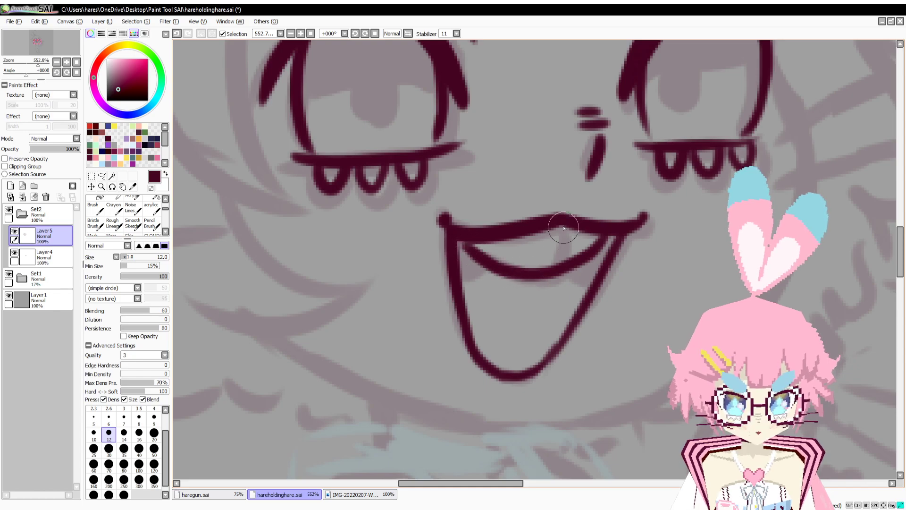
pyautogui.moveTo(591, 267); pyautogui.dragTo(597, 265)
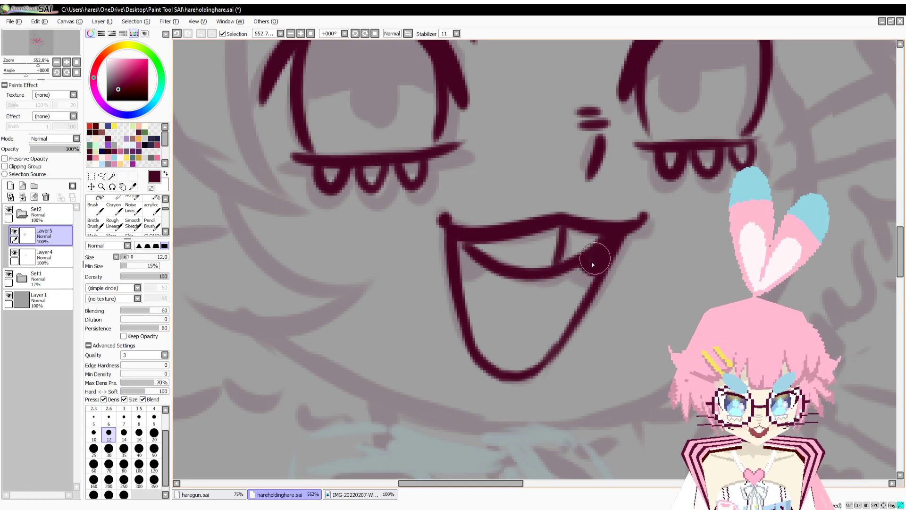
pyautogui.moveTo(480, 250)
pyautogui.mouseDown()
pyautogui.moveTo(462, 267)
pyautogui.moveTo(461, 245)
pyautogui.moveTo(467, 266)
pyautogui.moveTo(442, 286)
pyautogui.mouseUp()
pyautogui.moveTo(350, 246)
pyautogui.mouseDown()
pyautogui.moveTo(342, 268)
pyautogui.moveTo(359, 268)
pyautogui.mouseUp()
pyautogui.moveTo(383, 252); pyautogui.dragTo(379, 263)
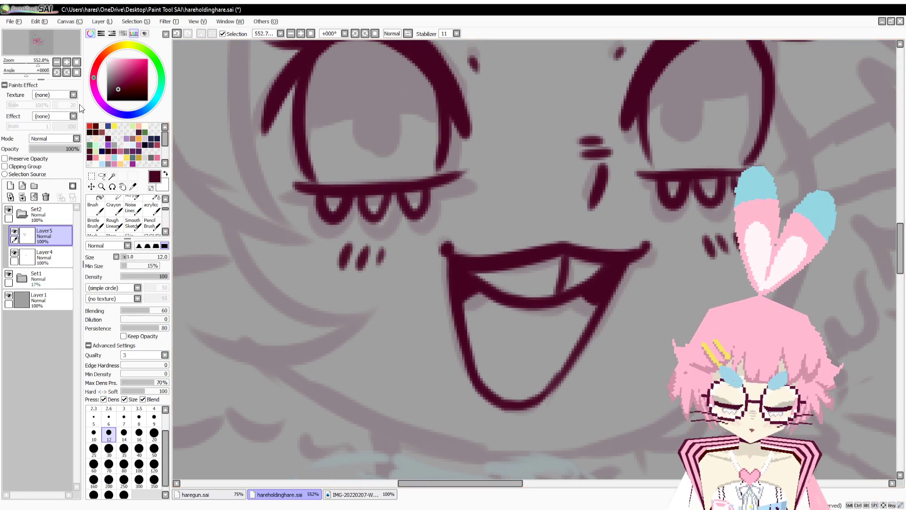
# Hide the Set1 sketch folder to check the face line art on its own, and show it again.
pyautogui.moveTo(38, 64); pyautogui.dragTo(24, 75)
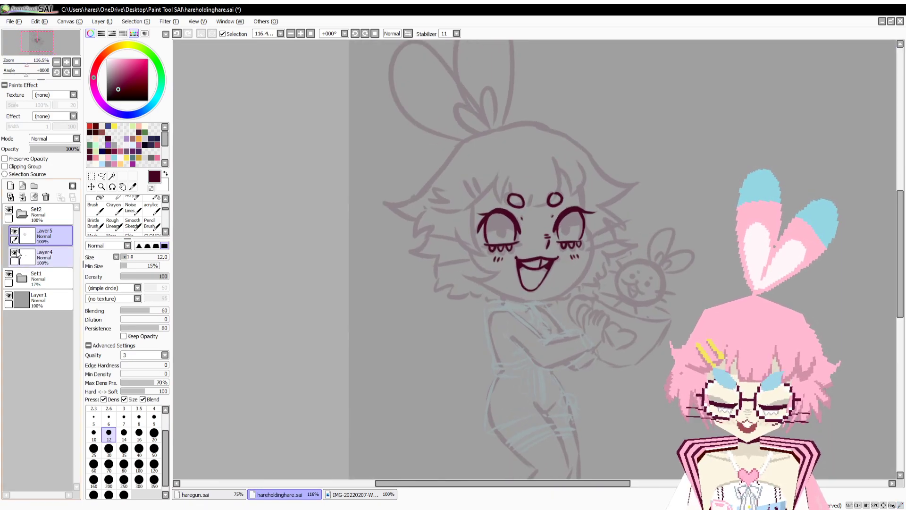
pyautogui.click(9, 274)
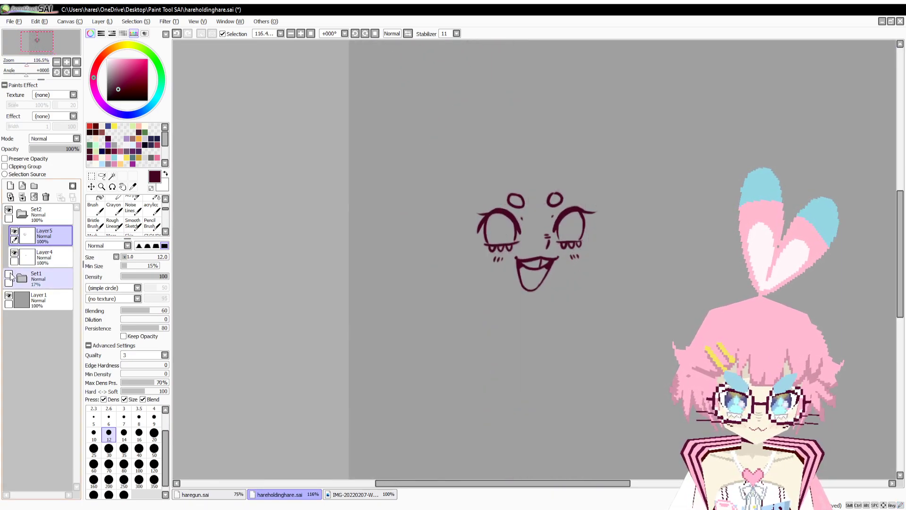
pyautogui.click(34, 64)
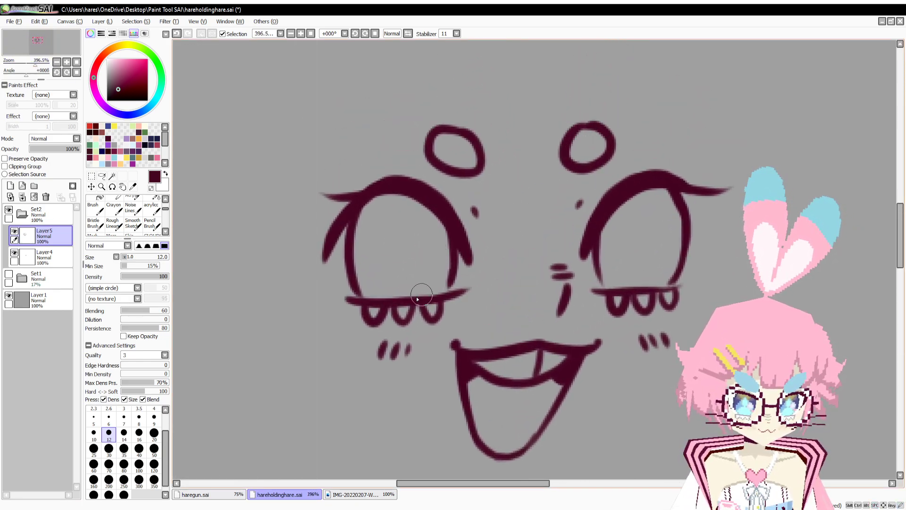
pyautogui.click(9, 275)
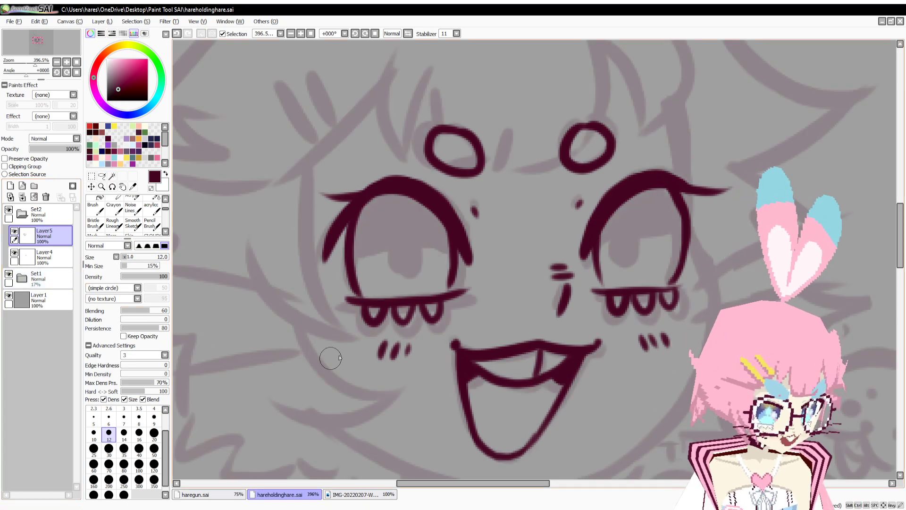
# Line the right side of the face and the jaw as a curve running around the chin.
pyautogui.moveTo(622, 193); pyautogui.dragTo(593, 178)
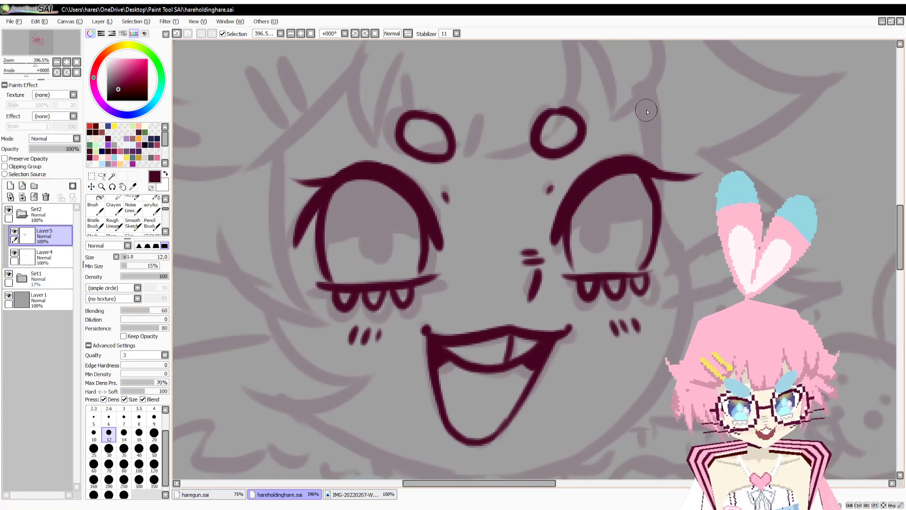
pyautogui.moveTo(647, 104)
pyautogui.mouseDown()
pyautogui.moveTo(650, 155)
pyautogui.moveTo(679, 227)
pyautogui.moveTo(666, 304)
pyautogui.moveTo(563, 411)
pyautogui.moveTo(477, 431)
pyautogui.moveTo(425, 427)
pyautogui.mouseUp()
pyautogui.scroll(-1, 651, 154)
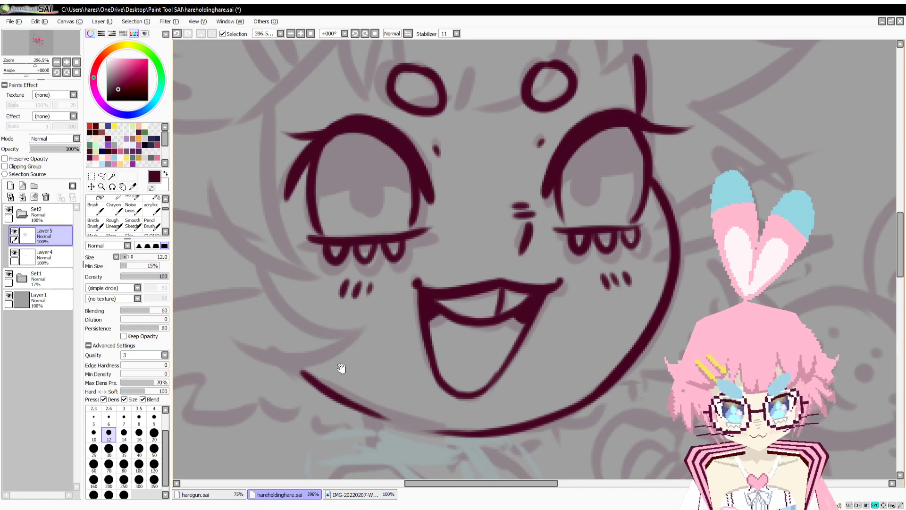
# Line the pointed fringe locks over the left eyebrow and the curved fringe edge between the eyebrows.
pyautogui.moveTo(354, 312)
pyautogui.mouseDown()
pyautogui.moveTo(466, 428)
pyautogui.moveTo(438, 508)
pyautogui.mouseUp()
pyautogui.moveTo(436, 192)
pyautogui.mouseDown()
pyautogui.moveTo(468, 293)
pyautogui.moveTo(473, 214)
pyautogui.moveTo(489, 285)
pyautogui.mouseUp()
pyautogui.moveTo(492, 293)
pyautogui.mouseDown()
pyautogui.moveTo(520, 278)
pyautogui.moveTo(526, 304)
pyautogui.moveTo(558, 271)
pyautogui.moveTo(540, 302)
pyautogui.moveTo(613, 295)
pyautogui.mouseUp()
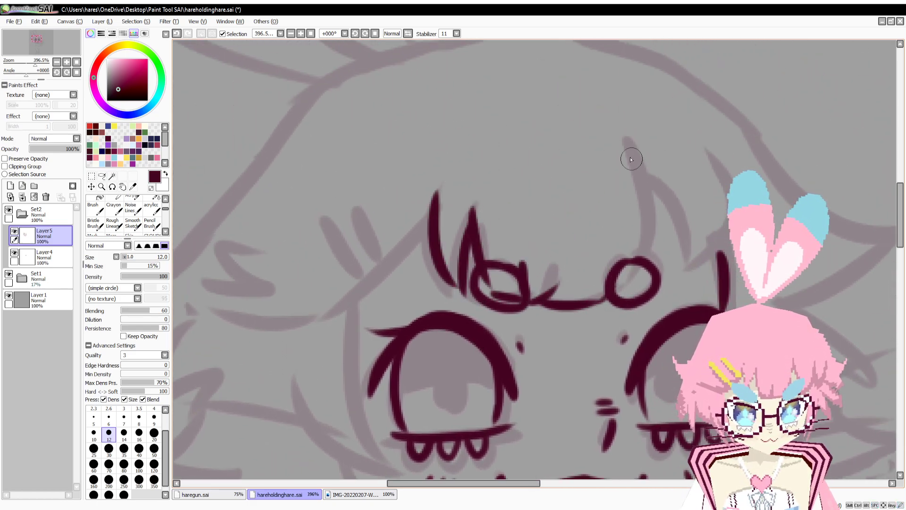
# Line the tall pointed fringe lock over the right eyebrow and the strand rising from its tip.
pyautogui.moveTo(632, 156)
pyautogui.mouseDown()
pyautogui.moveTo(646, 260)
pyautogui.moveTo(636, 304)
pyautogui.moveTo(630, 280)
pyautogui.moveTo(625, 289)
pyautogui.moveTo(670, 218)
pyautogui.moveTo(685, 281)
pyautogui.mouseUp()
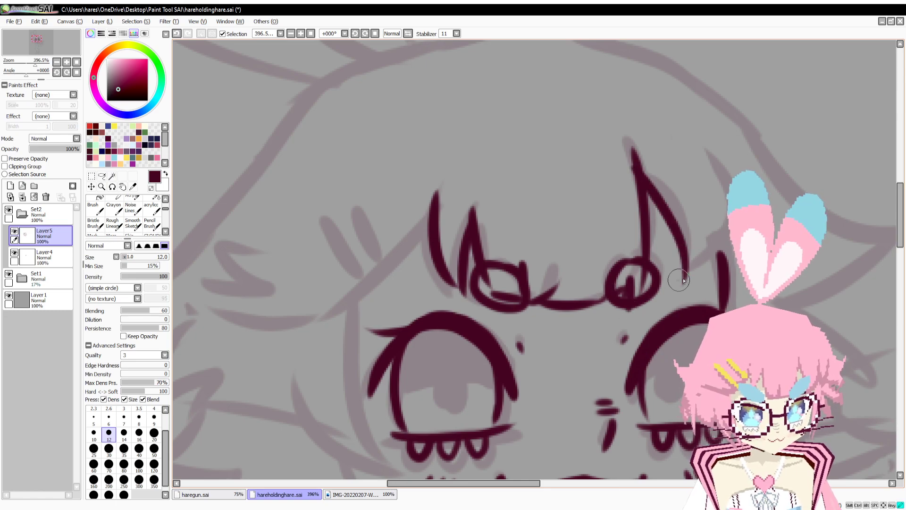
pyautogui.moveTo(708, 150); pyautogui.dragTo(732, 265)
pyautogui.hotkey('ctrl', 'z')
pyautogui.hotkey('ctrl', 'z')
pyautogui.moveTo(645, 177); pyautogui.dragTo(687, 299)
pyautogui.moveTo(687, 297); pyautogui.dragTo(712, 255)
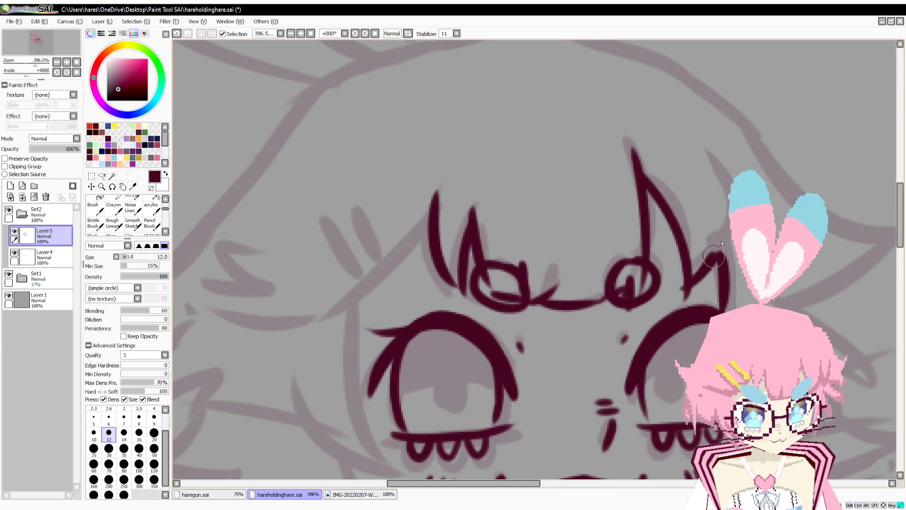
# Redraw the outer fringe lock above the right eye as a curved strand tapering down to the neighbouring lock's tip.
pyautogui.moveTo(708, 147); pyautogui.dragTo(731, 255)
pyautogui.hotkey('ctrl', 'z')
pyautogui.hotkey('ctrl', 'z')
pyautogui.moveTo(687, 298)
pyautogui.mouseDown()
pyautogui.moveTo(709, 253)
pyautogui.moveTo(695, 124)
pyautogui.moveTo(727, 249)
pyautogui.moveTo(712, 249)
pyautogui.moveTo(716, 179)
pyautogui.moveTo(688, 300)
pyautogui.mouseUp()
pyautogui.hotkey('ctrl', 'z')
pyautogui.hotkey('ctrl', 'z')
pyautogui.moveTo(715, 181); pyautogui.dragTo(687, 297)
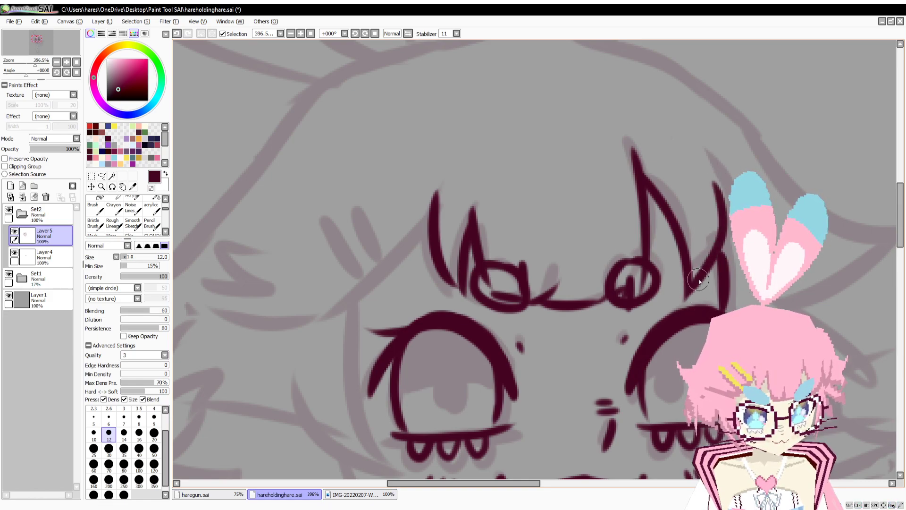
# Line the swept side lock beside the left eye, ending in jagged pointed tips.
pyautogui.press('space')
pyautogui.moveTo(574, 431)
pyautogui.mouseDown()
pyautogui.moveTo(554, 289)
pyautogui.moveTo(693, 307)
pyautogui.mouseUp()
pyautogui.moveTo(582, 235); pyautogui.dragTo(614, 302)
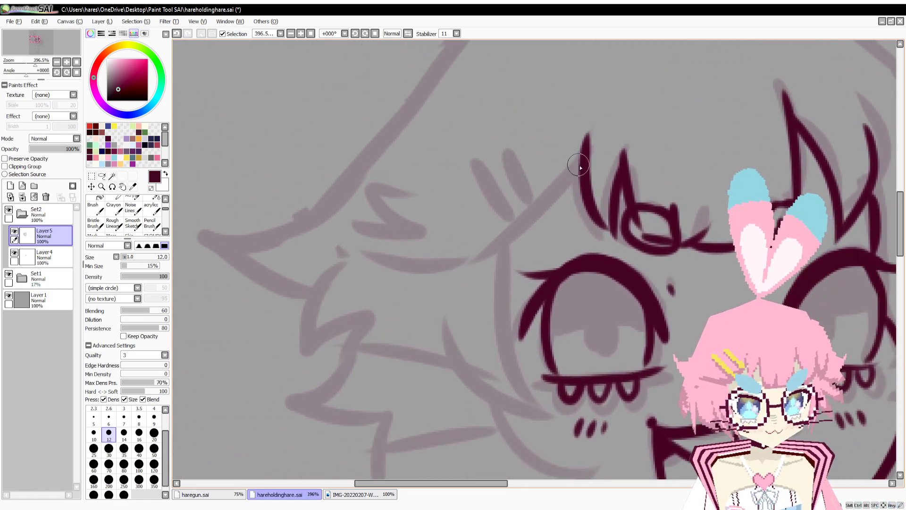
pyautogui.moveTo(582, 164)
pyautogui.mouseDown()
pyautogui.moveTo(557, 195)
pyautogui.moveTo(394, 230)
pyautogui.moveTo(456, 229)
pyautogui.moveTo(416, 204)
pyautogui.mouseUp()
pyautogui.moveTo(415, 204); pyautogui.dragTo(479, 207)
# Outline the two parallel hair clips on the swept side lock and tidy their lines.
pyautogui.moveTo(477, 175)
pyautogui.mouseDown()
pyautogui.moveTo(517, 220)
pyautogui.moveTo(523, 211)
pyautogui.mouseUp()
pyautogui.moveTo(506, 169)
pyautogui.mouseDown()
pyautogui.moveTo(536, 207)
pyautogui.moveTo(535, 190)
pyautogui.moveTo(551, 206)
pyautogui.mouseUp()
pyautogui.hotkey('ctrl', 'z')
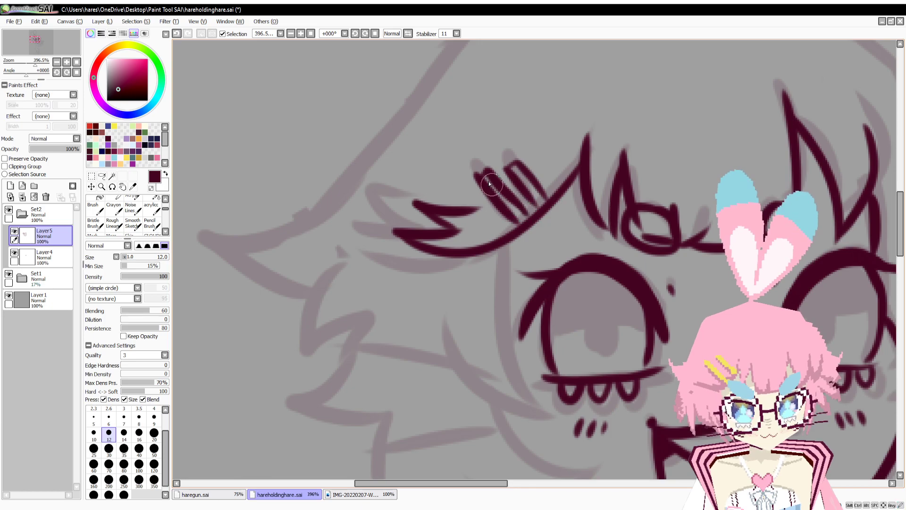
pyautogui.press('e')
pyautogui.press('e')
# Line the long curved strand framing the face beside the left eye, down to the cheek.
pyautogui.moveTo(536, 295); pyautogui.dragTo(507, 166)
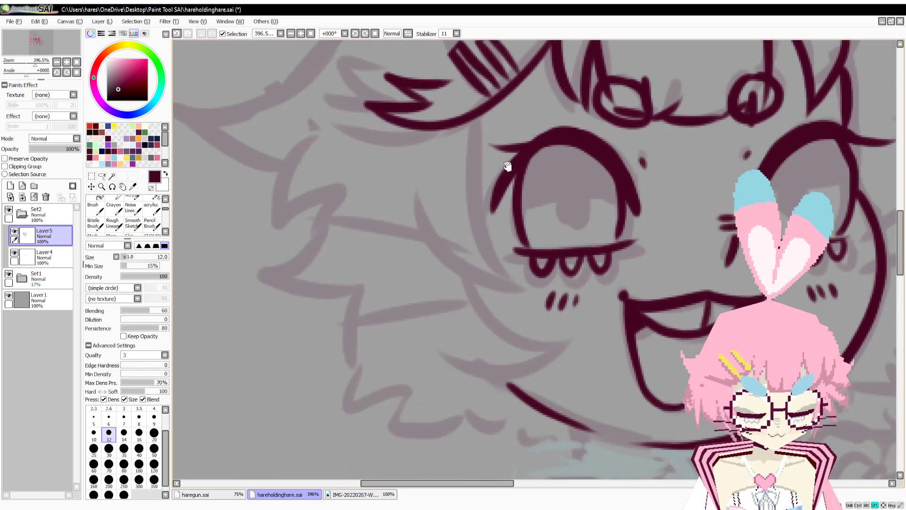
pyautogui.moveTo(475, 116); pyautogui.dragTo(532, 288)
pyautogui.hotkey('ctrl', 'z')
pyautogui.moveTo(476, 119); pyautogui.dragTo(518, 297)
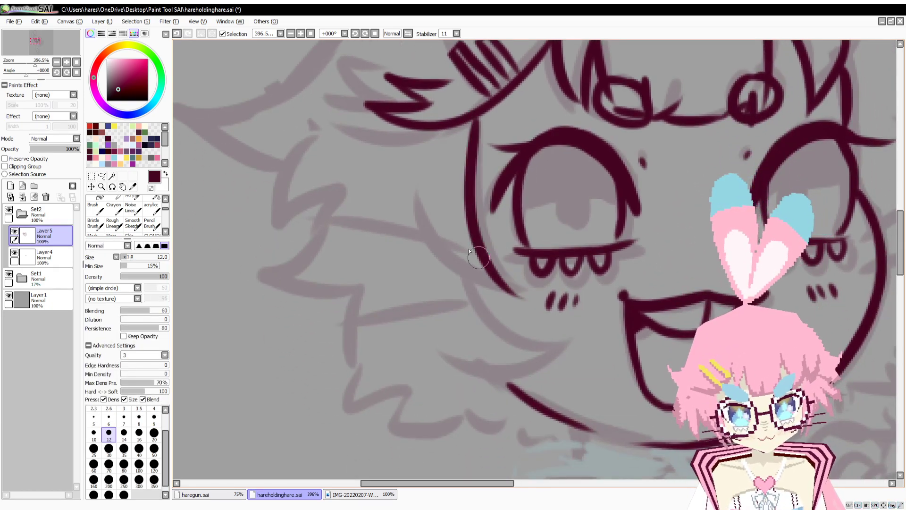
# Line the second curved hair lock outside the face-framing strand, sweeping in towards the left cheek.
pyautogui.moveTo(416, 204)
pyautogui.mouseDown()
pyautogui.moveTo(435, 247)
pyautogui.moveTo(521, 296)
pyautogui.mouseUp()
pyautogui.hotkey('ctrl', 'z')
pyautogui.moveTo(414, 202)
pyautogui.mouseDown()
pyautogui.moveTo(523, 301)
pyautogui.moveTo(466, 212)
pyautogui.moveTo(536, 271)
pyautogui.mouseUp()
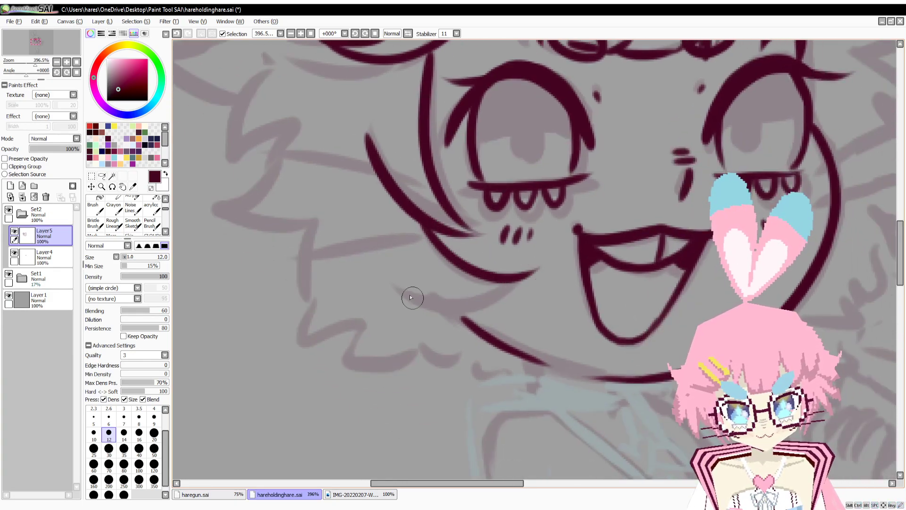
# Line the underside of the lowest cheek lock as a thick curve above the jaw, redrawing it until it fits.
pyautogui.moveTo(412, 297); pyautogui.dragTo(533, 274)
pyautogui.hotkey('ctrl', 'z')
pyautogui.moveTo(419, 294); pyautogui.dragTo(532, 274)
pyautogui.hotkey('ctrl', 'z')
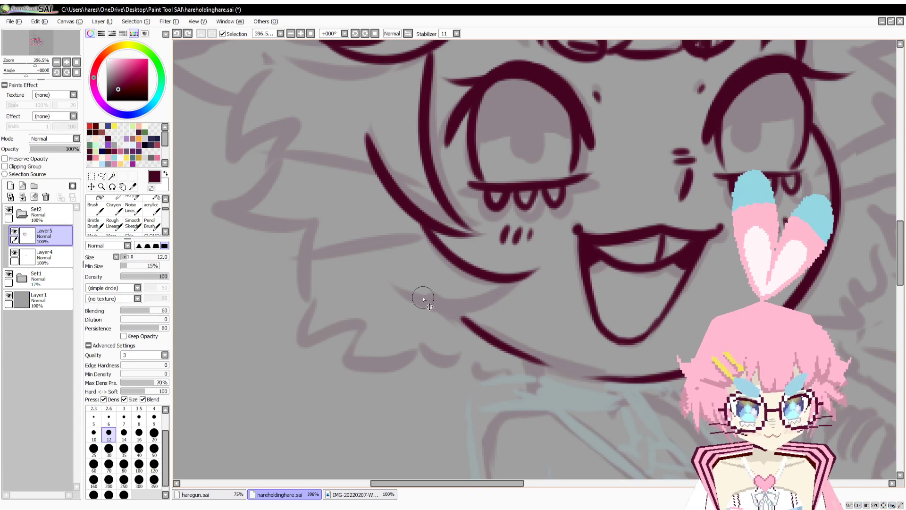
pyautogui.moveTo(397, 292); pyautogui.dragTo(525, 272)
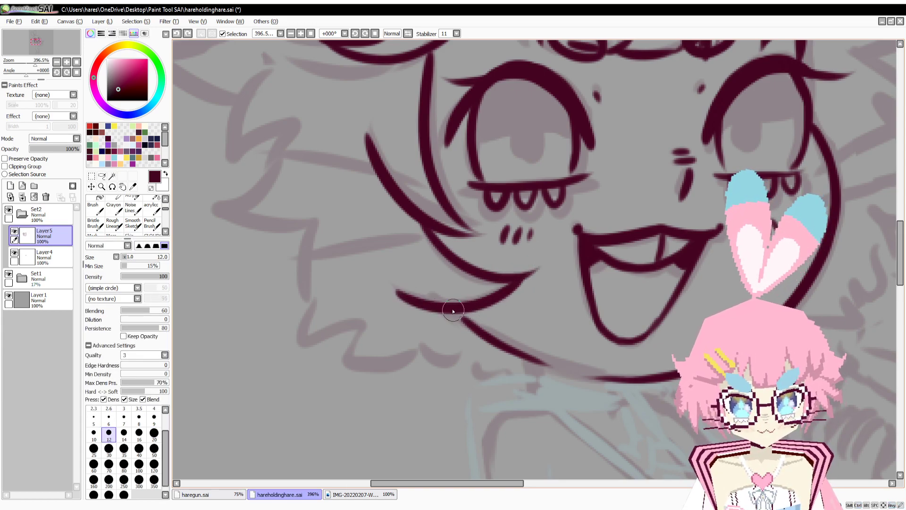
# Check the inked face at full-figure and close-up scale with the Set1 sketch folder hidden, and show the sketch again.
pyautogui.moveTo(453, 311); pyautogui.dragTo(444, 303)
pyautogui.moveTo(35, 79); pyautogui.dragTo(25, 81)
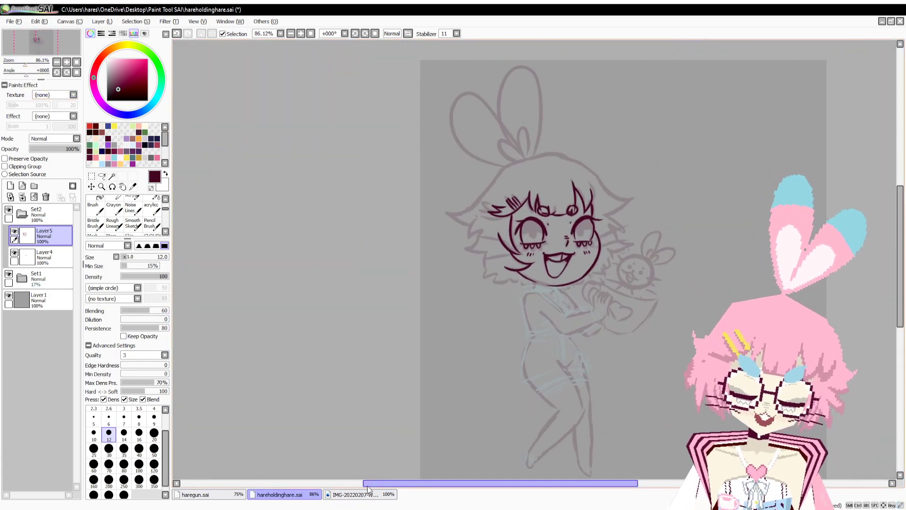
pyautogui.click(453, 508)
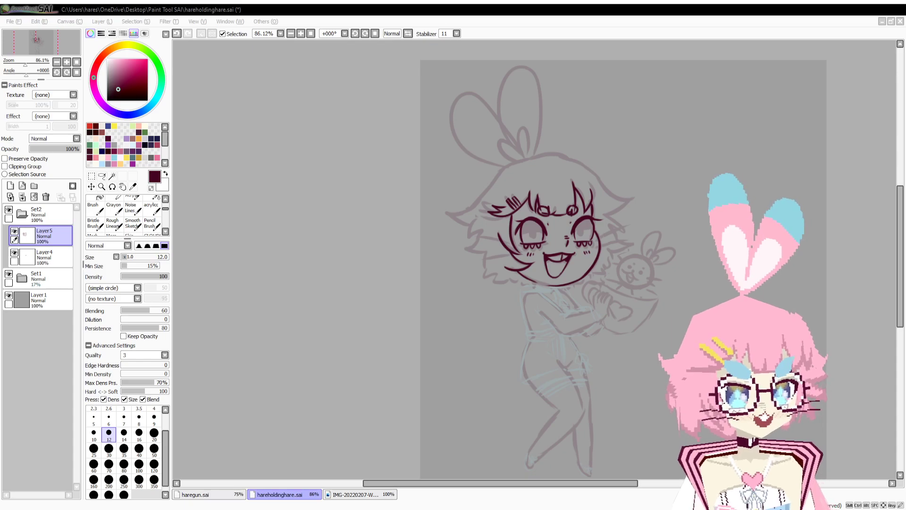
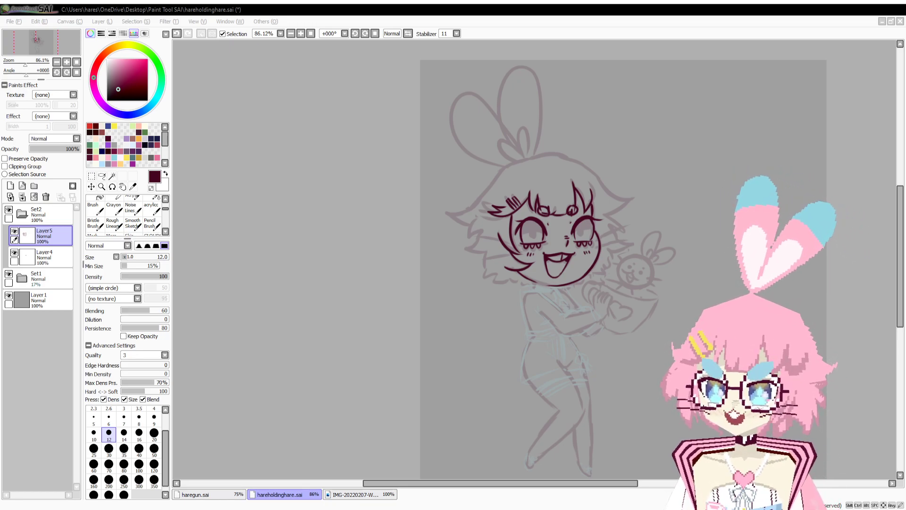
pyautogui.moveTo(25, 64)
pyautogui.mouseDown()
pyautogui.moveTo(25, 72)
pyautogui.moveTo(22, 64)
pyautogui.mouseUp()
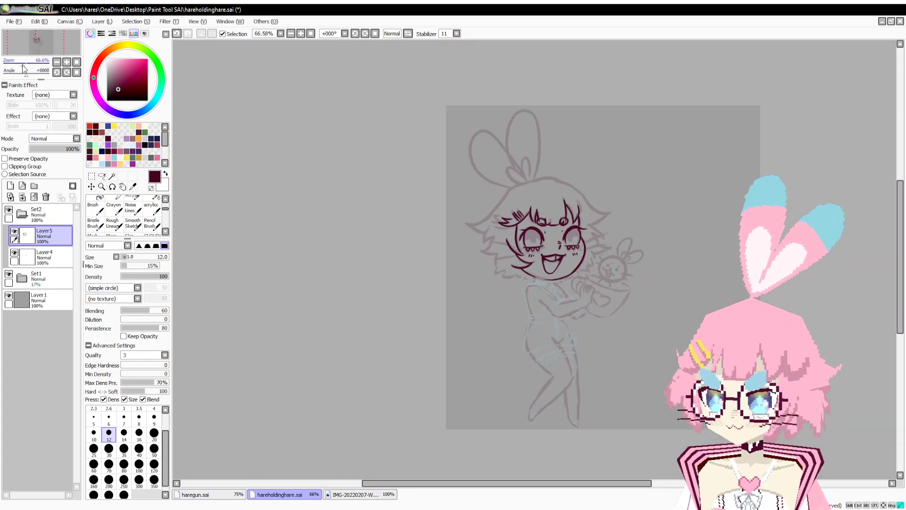
pyautogui.click(9, 273)
pyautogui.moveTo(317, 264); pyautogui.dragTo(298, 253)
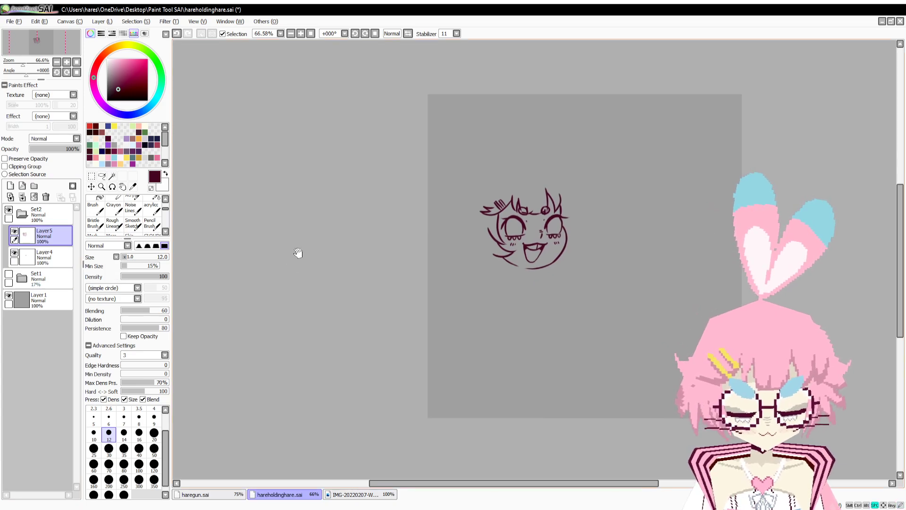
pyautogui.click(408, 34)
pyautogui.click(409, 35)
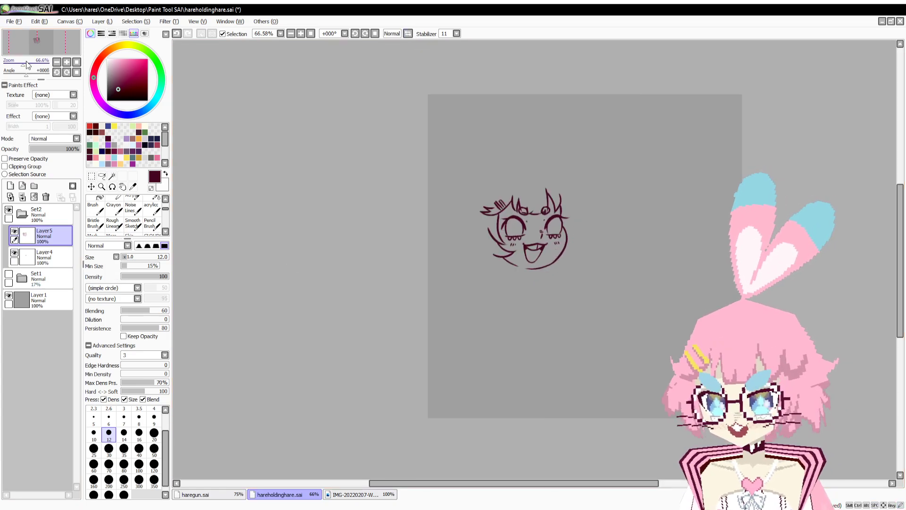
pyautogui.moveTo(27, 61); pyautogui.dragTo(40, 61)
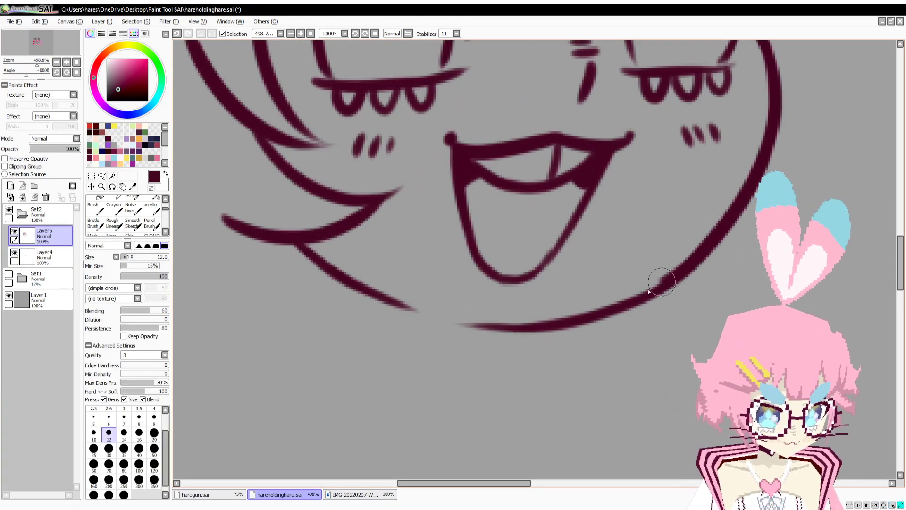
pyautogui.click(9, 274)
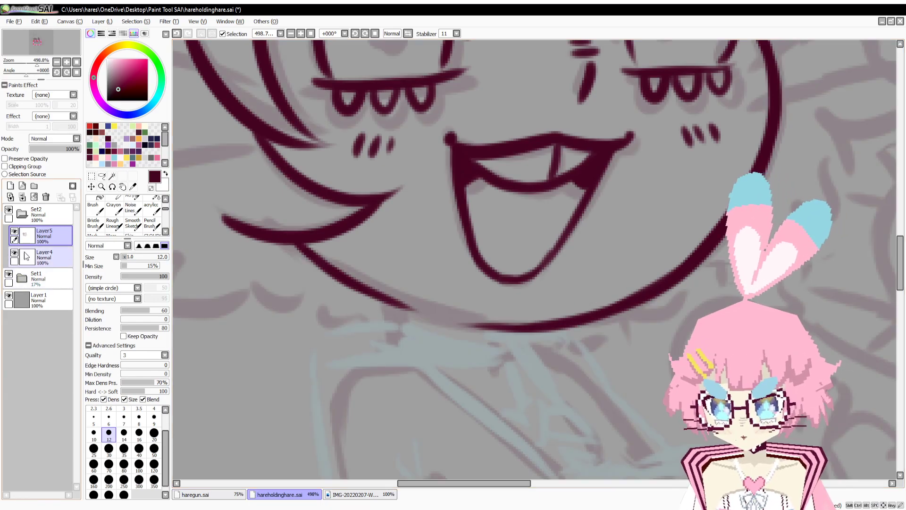
# Line the shoulder and the folded arm from upper arm to elbow and wrist, including the crease at the armpit.
pyautogui.moveTo(37, 61)
pyautogui.mouseDown()
pyautogui.moveTo(25, 62)
pyautogui.moveTo(38, 75)
pyautogui.mouseUp()
pyautogui.moveTo(429, 330)
pyautogui.mouseDown()
pyautogui.moveTo(392, 186)
pyautogui.moveTo(304, 192)
pyautogui.moveTo(310, 214)
pyautogui.moveTo(331, 196)
pyautogui.moveTo(380, 198)
pyautogui.mouseUp()
pyautogui.hotkey('ctrl', 'z')
pyautogui.moveTo(302, 226)
pyautogui.mouseDown()
pyautogui.moveTo(394, 209)
pyautogui.moveTo(451, 250)
pyautogui.mouseUp()
pyautogui.moveTo(508, 285); pyautogui.dragTo(457, 236)
pyautogui.moveTo(385, 188)
pyautogui.mouseDown()
pyautogui.moveTo(486, 271)
pyautogui.moveTo(543, 239)
pyautogui.moveTo(607, 240)
pyautogui.moveTo(644, 288)
pyautogui.moveTo(651, 321)
pyautogui.moveTo(571, 373)
pyautogui.moveTo(455, 371)
pyautogui.moveTo(427, 328)
pyautogui.mouseUp()
pyautogui.moveTo(452, 364)
pyautogui.mouseDown()
pyautogui.moveTo(354, 268)
pyautogui.moveTo(325, 222)
pyautogui.mouseUp()
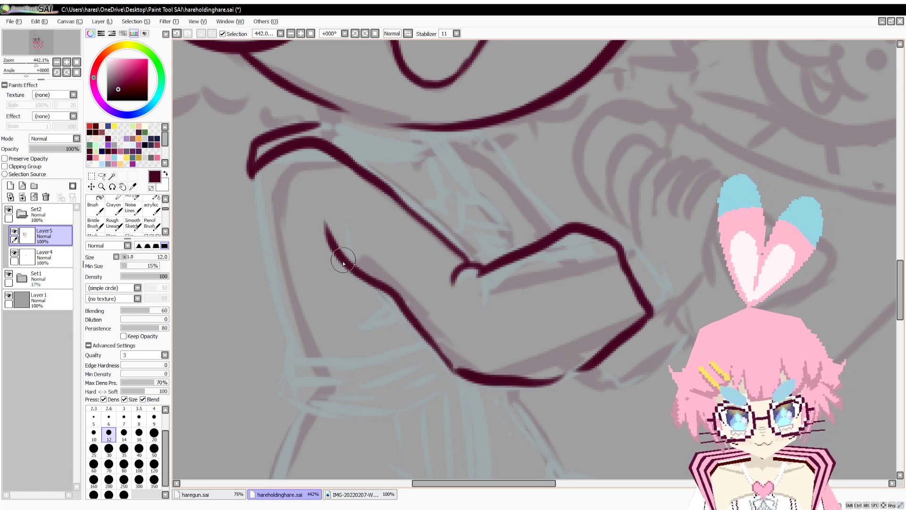
pyautogui.moveTo(344, 261); pyautogui.dragTo(313, 240)
# Line the narrow sleeve cuff at the wrist and the four curled fingers of the raised hand.
pyautogui.moveTo(622, 251)
pyautogui.mouseDown()
pyautogui.moveTo(638, 248)
pyautogui.moveTo(665, 292)
pyautogui.moveTo(653, 311)
pyautogui.mouseUp()
pyautogui.moveTo(665, 217); pyautogui.dragTo(495, 269)
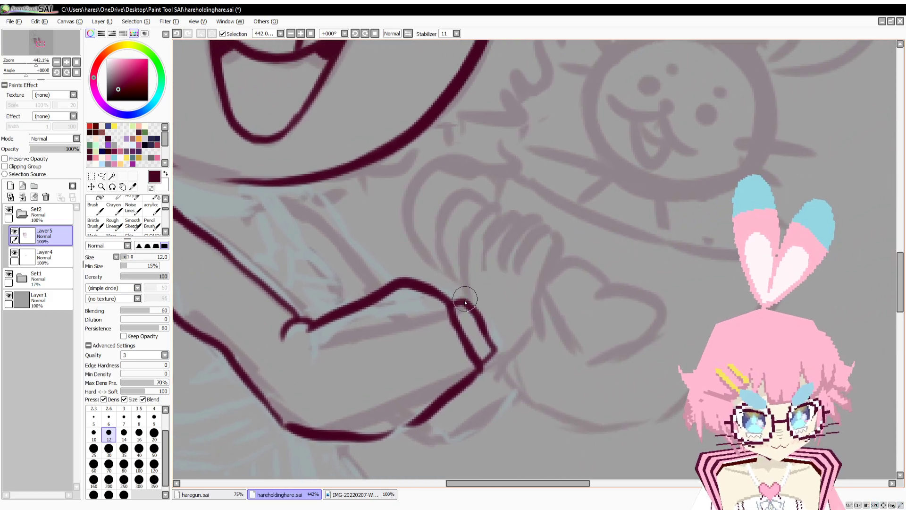
pyautogui.moveTo(465, 303)
pyautogui.mouseDown()
pyautogui.moveTo(462, 249)
pyautogui.moveTo(487, 225)
pyautogui.mouseUp()
pyautogui.moveTo(482, 263); pyautogui.dragTo(516, 218)
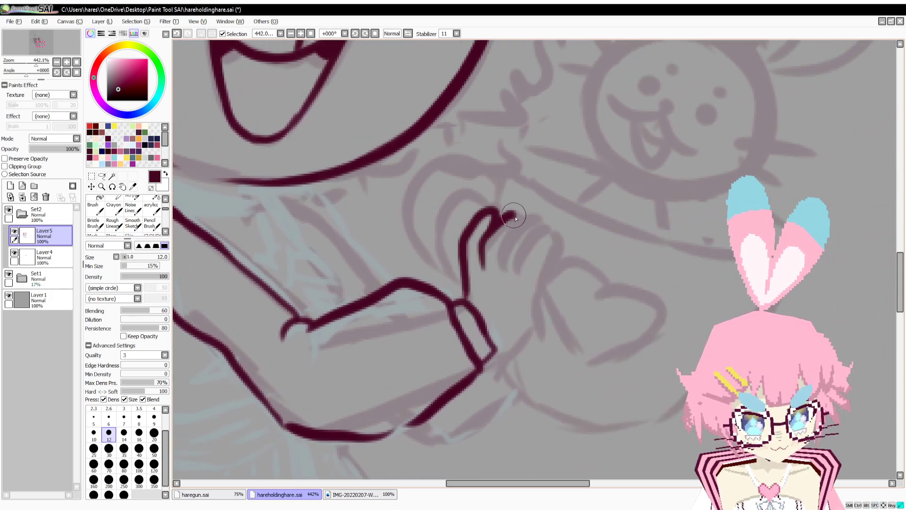
pyautogui.moveTo(501, 277); pyautogui.dragTo(526, 218)
pyautogui.moveTo(517, 276)
pyautogui.mouseDown()
pyautogui.moveTo(535, 236)
pyautogui.moveTo(528, 332)
pyautogui.mouseUp()
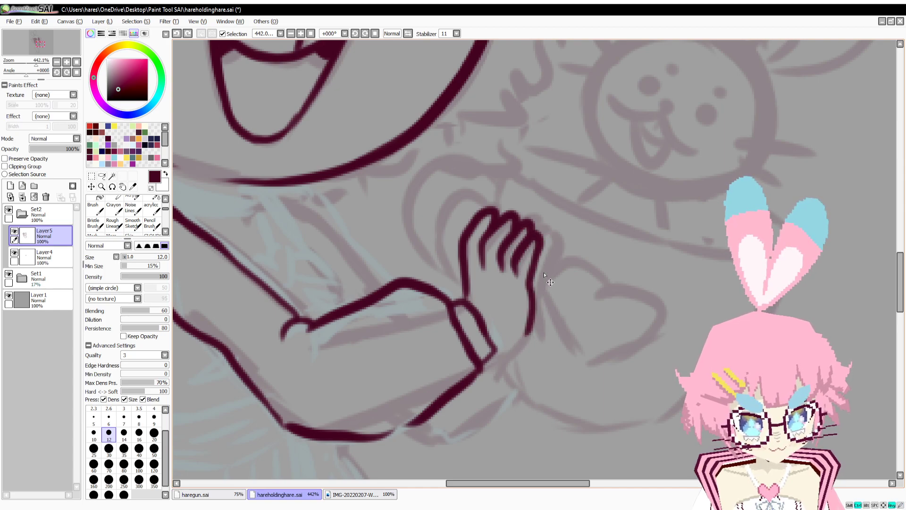
# Redraw the outer edge of the raised hand from the last finger down to the cuff until it joins cleanly.
pyautogui.hotkey('ctrl', 'z')
pyautogui.hotkey('ctrl', 'z')
pyautogui.moveTo(540, 277)
pyautogui.mouseDown()
pyautogui.moveTo(536, 310)
pyautogui.moveTo(513, 339)
pyautogui.mouseUp()
pyautogui.hotkey('ctrl', 'z')
pyautogui.hotkey('ctrl', 'z')
pyautogui.press('e')
pyautogui.moveTo(539, 278)
pyautogui.mouseDown()
pyautogui.moveTo(538, 327)
pyautogui.moveTo(528, 323)
pyautogui.moveTo(495, 350)
pyautogui.mouseUp()
pyautogui.press('b')
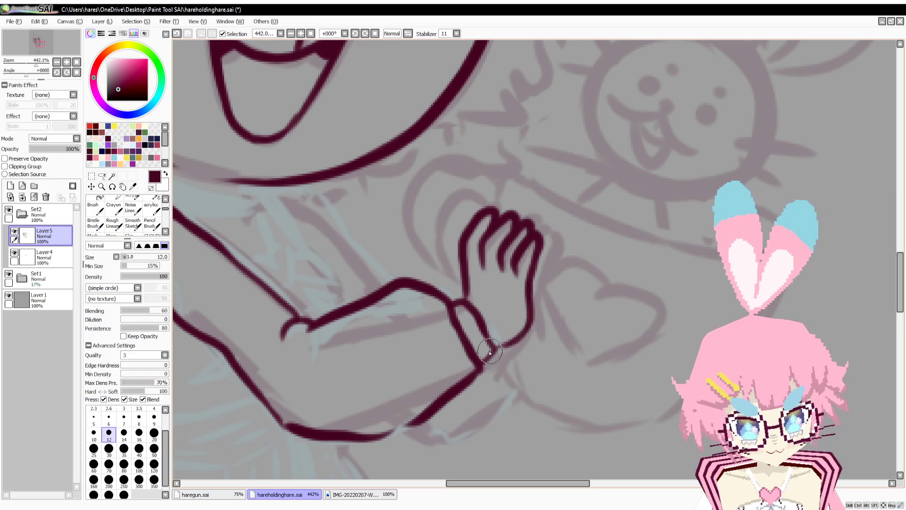
pyautogui.moveTo(573, 320); pyautogui.dragTo(601, 278)
pyautogui.press('e')
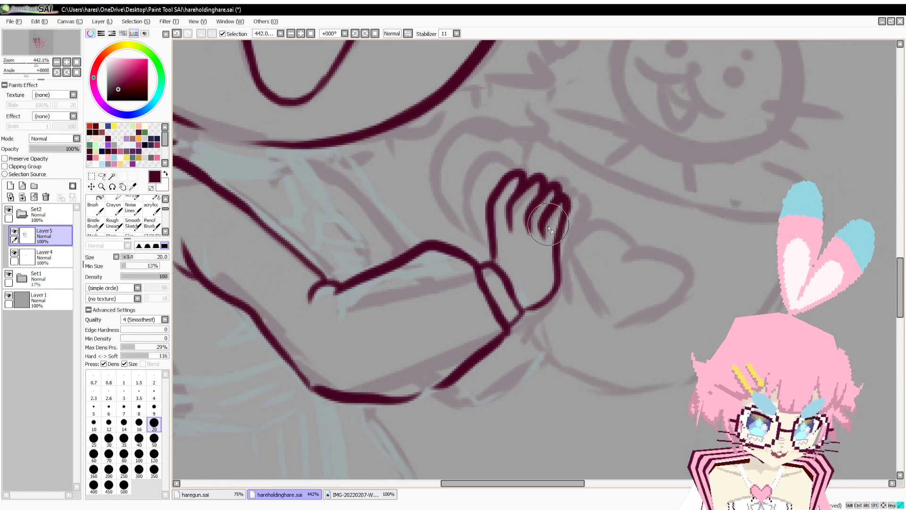
pyautogui.press('b')
# Line the side of the neck and the horizontal collar band under the chin.
pyautogui.moveTo(455, 334)
pyautogui.mouseDown()
pyautogui.moveTo(572, 290)
pyautogui.moveTo(491, 202)
pyautogui.moveTo(417, 286)
pyautogui.mouseUp()
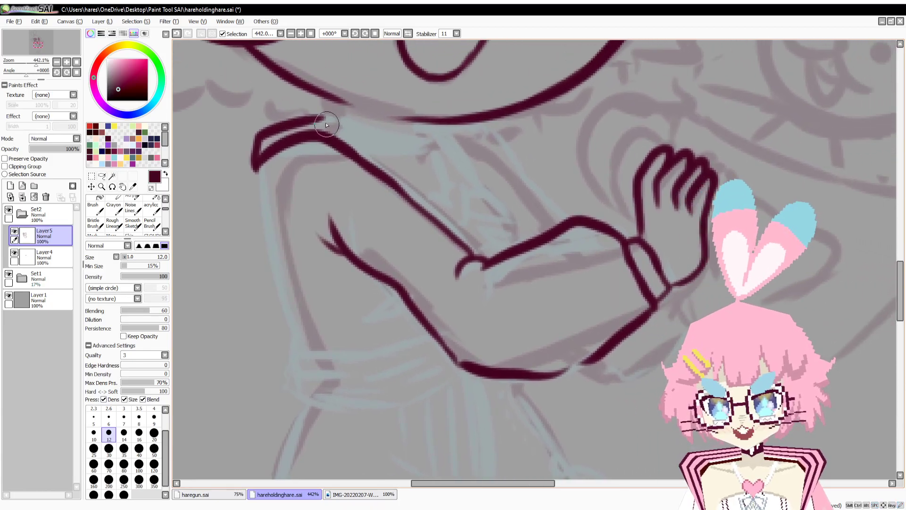
pyautogui.moveTo(331, 101); pyautogui.dragTo(329, 116)
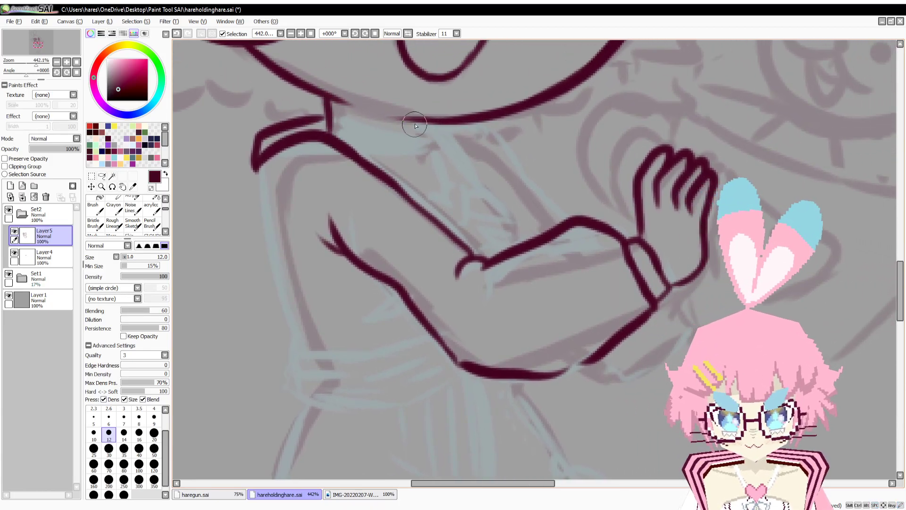
pyautogui.moveTo(409, 124); pyautogui.dragTo(415, 154)
pyautogui.moveTo(332, 119)
pyautogui.mouseDown()
pyautogui.moveTo(412, 129)
pyautogui.moveTo(414, 147)
pyautogui.moveTo(360, 150)
pyautogui.moveTo(338, 139)
pyautogui.mouseUp()
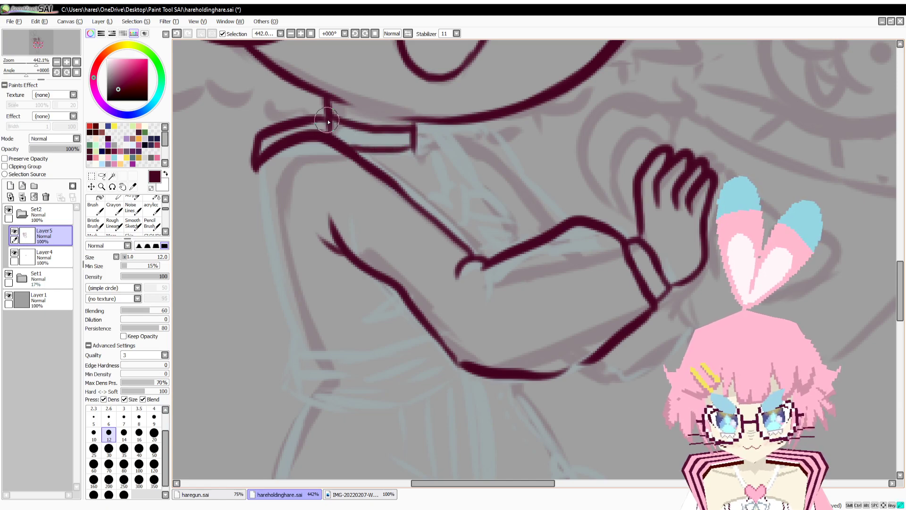
# Line the collar edge and slanted front strips on the chest, plus the other sleeve's underside below the forearm.
pyautogui.moveTo(458, 193); pyautogui.dragTo(355, 206)
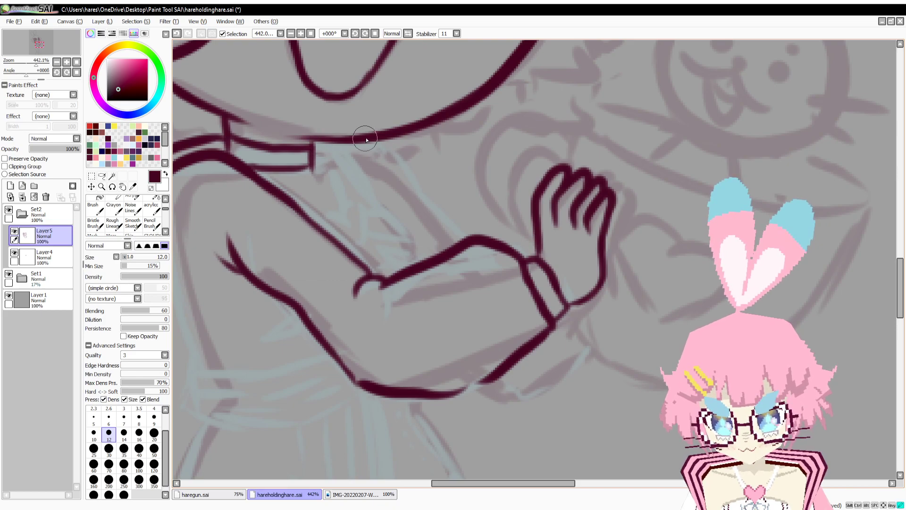
pyautogui.moveTo(372, 141)
pyautogui.mouseDown()
pyautogui.moveTo(390, 148)
pyautogui.moveTo(395, 164)
pyautogui.mouseUp()
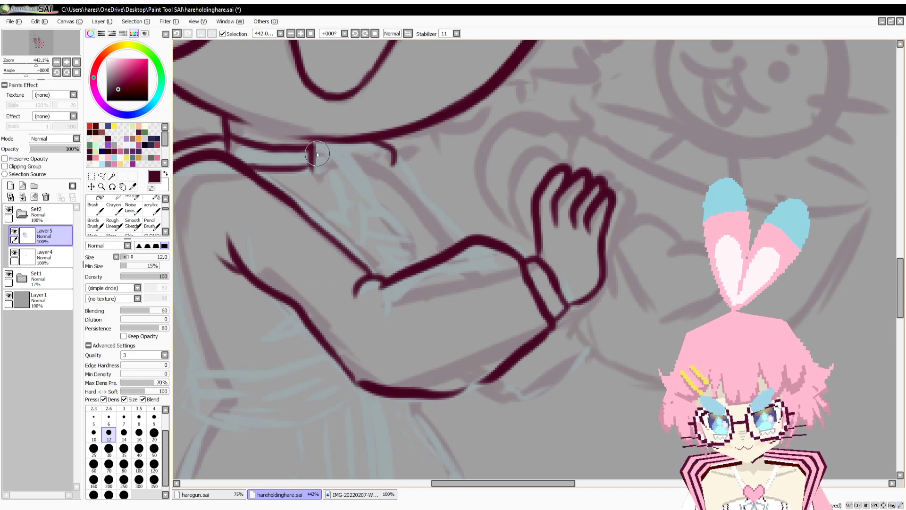
pyautogui.moveTo(317, 154)
pyautogui.mouseDown()
pyautogui.moveTo(353, 176)
pyautogui.moveTo(398, 230)
pyautogui.mouseUp()
pyautogui.moveTo(366, 162); pyautogui.dragTo(415, 261)
pyautogui.moveTo(400, 228); pyautogui.dragTo(414, 261)
pyautogui.moveTo(364, 151); pyautogui.dragTo(409, 185)
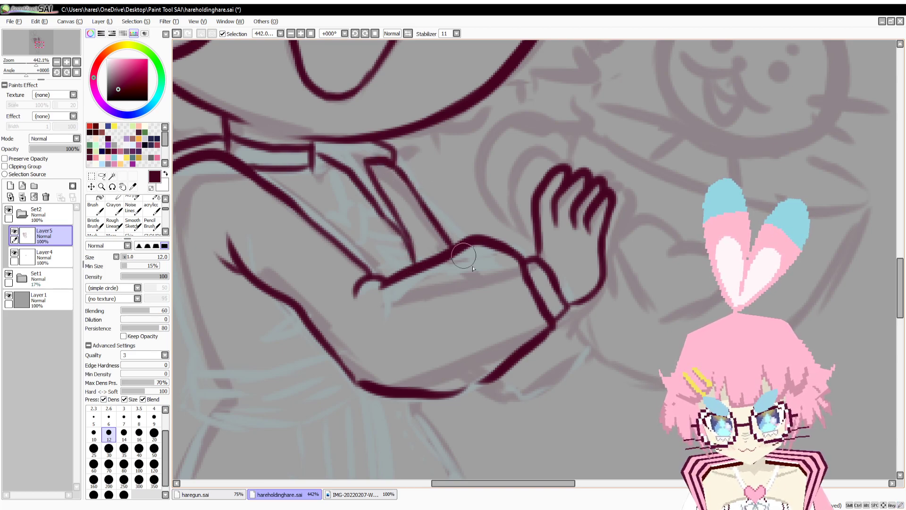
pyautogui.moveTo(522, 326); pyautogui.dragTo(493, 280)
pyautogui.moveTo(445, 342)
pyautogui.mouseDown()
pyautogui.moveTo(474, 359)
pyautogui.moveTo(553, 324)
pyautogui.mouseUp()
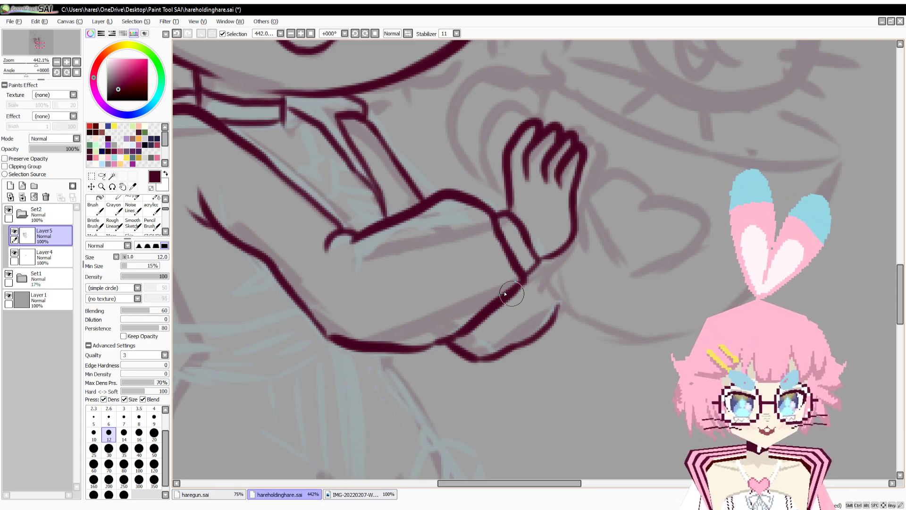
# Line the chest bow with its heart-shaped centre, loops and fold lines between the jacket fronts.
pyautogui.moveTo(403, 150); pyautogui.dragTo(457, 186)
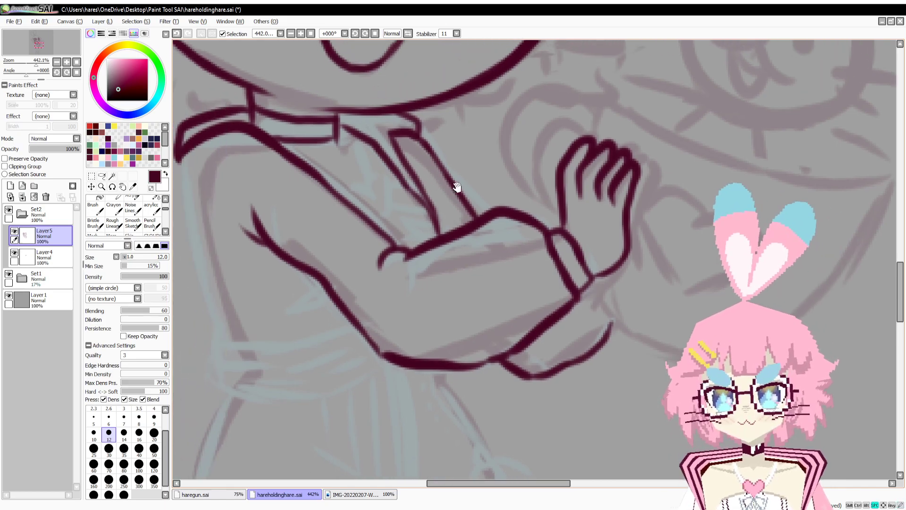
pyautogui.moveTo(339, 121)
pyautogui.mouseDown()
pyautogui.moveTo(360, 154)
pyautogui.moveTo(354, 145)
pyautogui.moveTo(366, 195)
pyautogui.mouseUp()
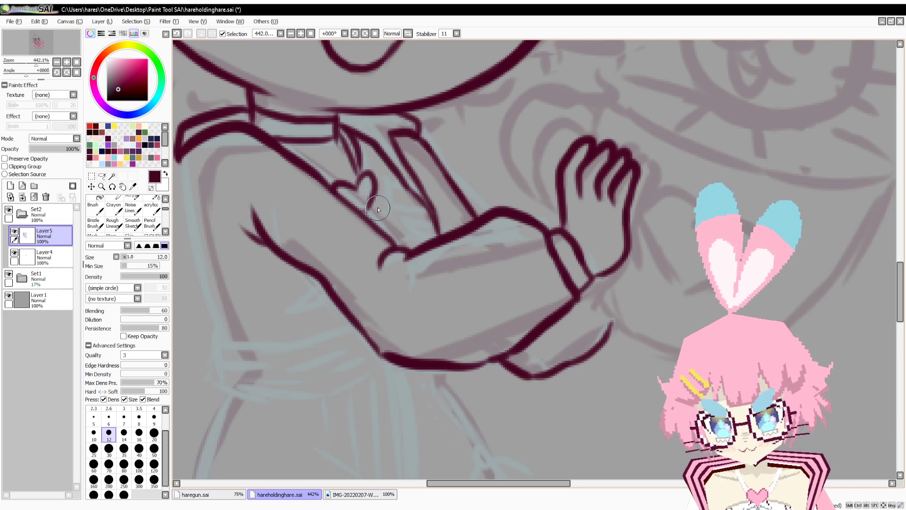
pyautogui.moveTo(373, 200); pyautogui.dragTo(398, 223)
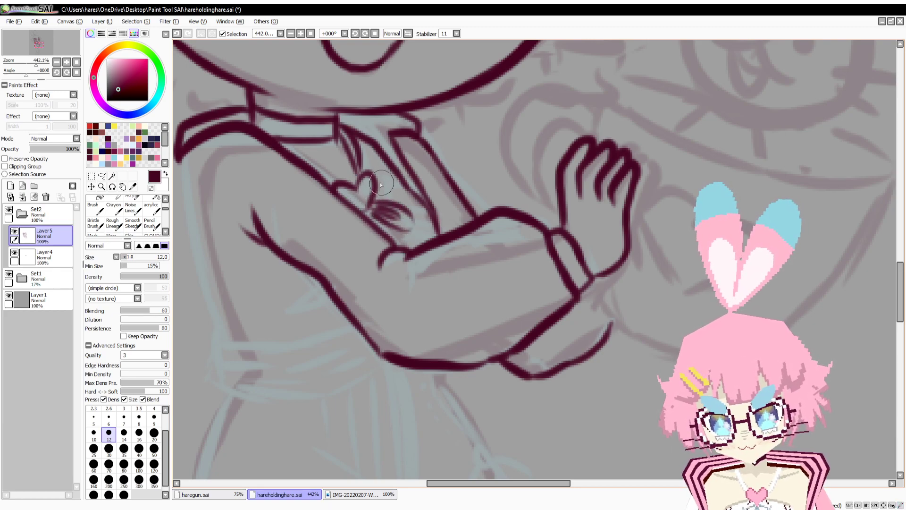
pyautogui.moveTo(381, 183); pyautogui.dragTo(413, 193)
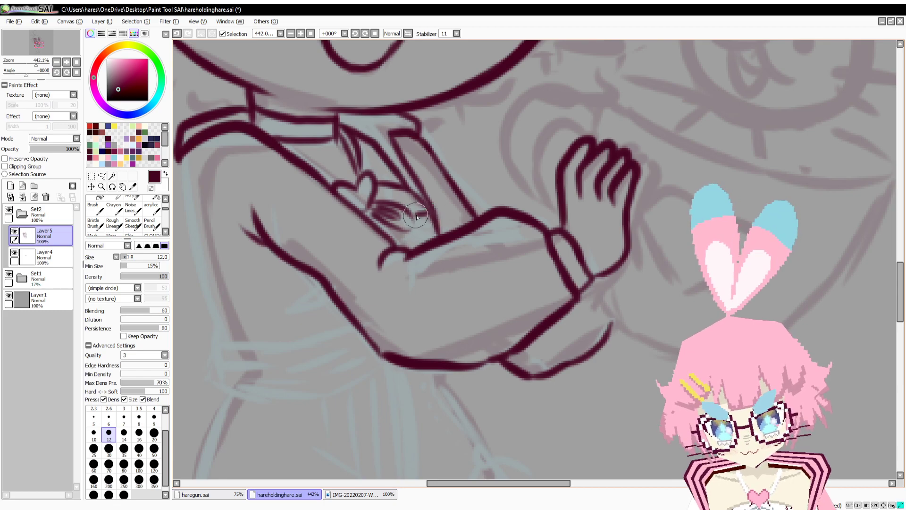
pyautogui.moveTo(387, 229); pyautogui.dragTo(404, 246)
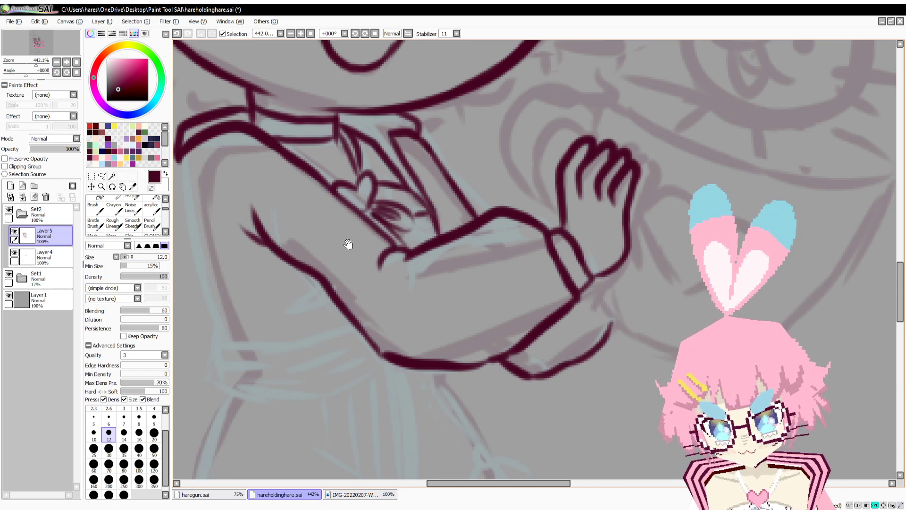
# Line the jacket's back edge down to the waist and the curved hem band below it, redrawing the band's end.
pyautogui.moveTo(348, 243); pyautogui.dragTo(442, 224)
pyautogui.moveTo(275, 135)
pyautogui.mouseDown()
pyautogui.moveTo(309, 295)
pyautogui.moveTo(323, 317)
pyautogui.moveTo(343, 325)
pyautogui.moveTo(451, 304)
pyautogui.mouseUp()
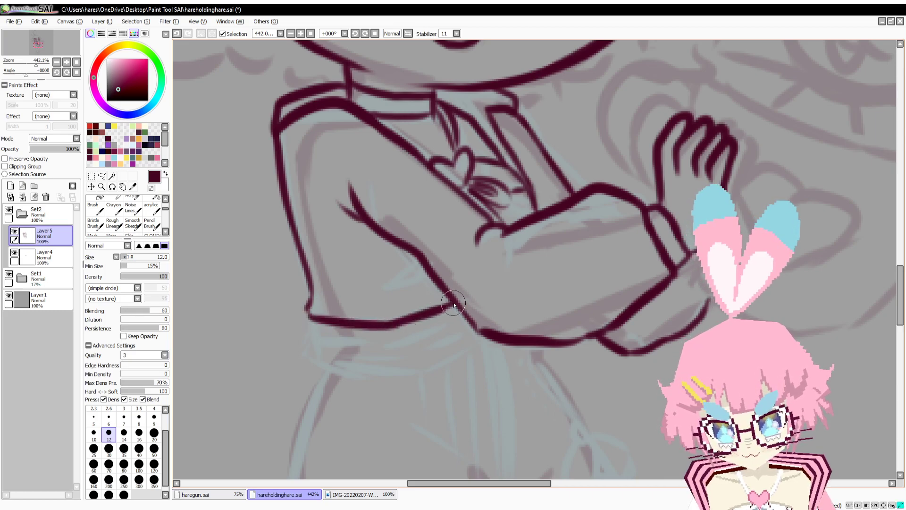
pyautogui.moveTo(307, 319)
pyautogui.mouseDown()
pyautogui.moveTo(301, 352)
pyautogui.moveTo(324, 371)
pyautogui.mouseUp()
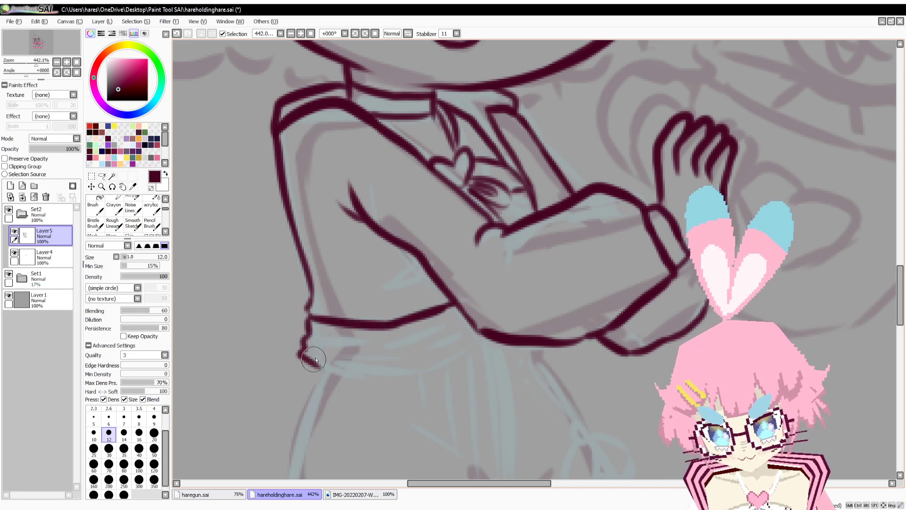
pyautogui.hotkey('ctrl', 'z')
pyautogui.hotkey('ctrl', 'z')
pyautogui.moveTo(308, 320)
pyautogui.mouseDown()
pyautogui.moveTo(301, 354)
pyautogui.moveTo(339, 376)
pyautogui.moveTo(394, 376)
pyautogui.moveTo(485, 338)
pyautogui.mouseUp()
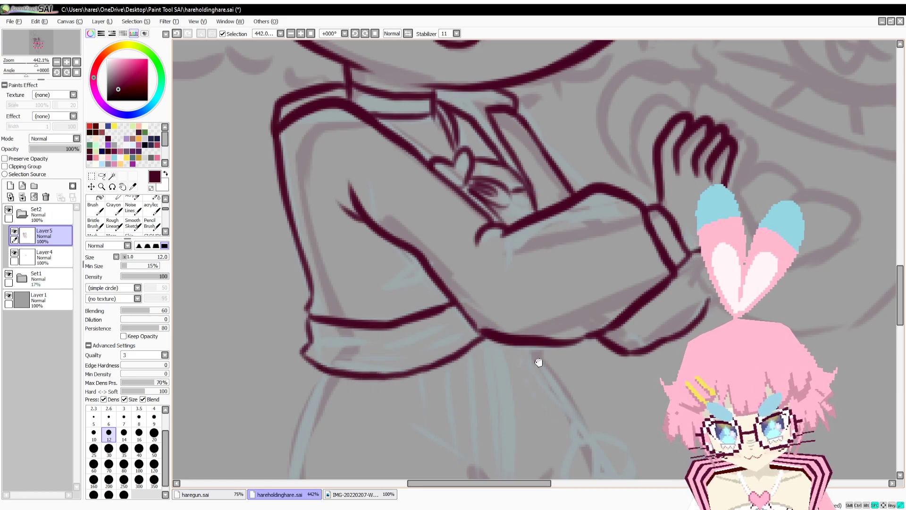
# Line the slanted pocket flap on the jacket beside the elbow and touch up the bow on the chest.
pyautogui.moveTo(540, 363); pyautogui.dragTo(531, 316)
pyautogui.moveTo(418, 221)
pyautogui.mouseDown()
pyautogui.moveTo(394, 230)
pyautogui.moveTo(375, 241)
pyautogui.mouseUp()
pyautogui.moveTo(376, 241); pyautogui.dragTo(382, 254)
pyautogui.moveTo(382, 254); pyautogui.dragTo(425, 231)
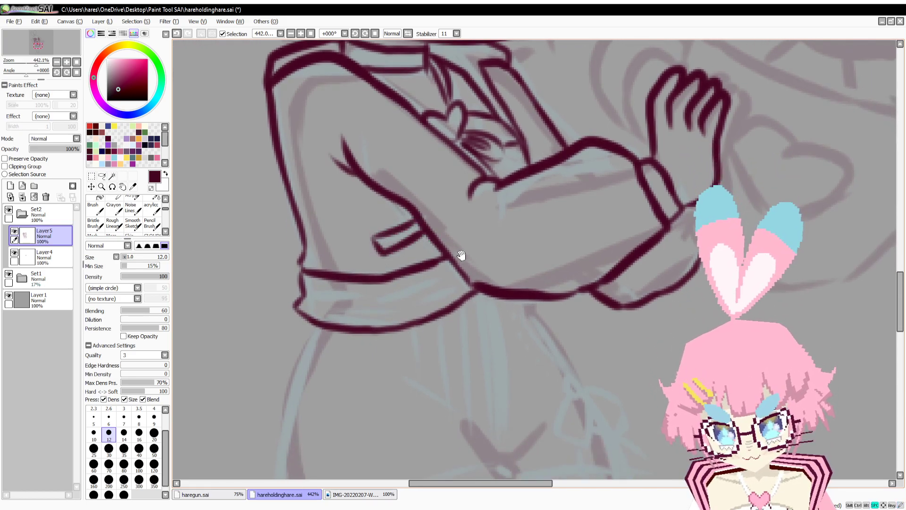
pyautogui.moveTo(461, 256)
pyautogui.mouseDown()
pyautogui.moveTo(440, 390)
pyautogui.moveTo(425, 354)
pyautogui.moveTo(423, 391)
pyautogui.moveTo(423, 306)
pyautogui.mouseUp()
pyautogui.moveTo(448, 172); pyautogui.dragTo(464, 193)
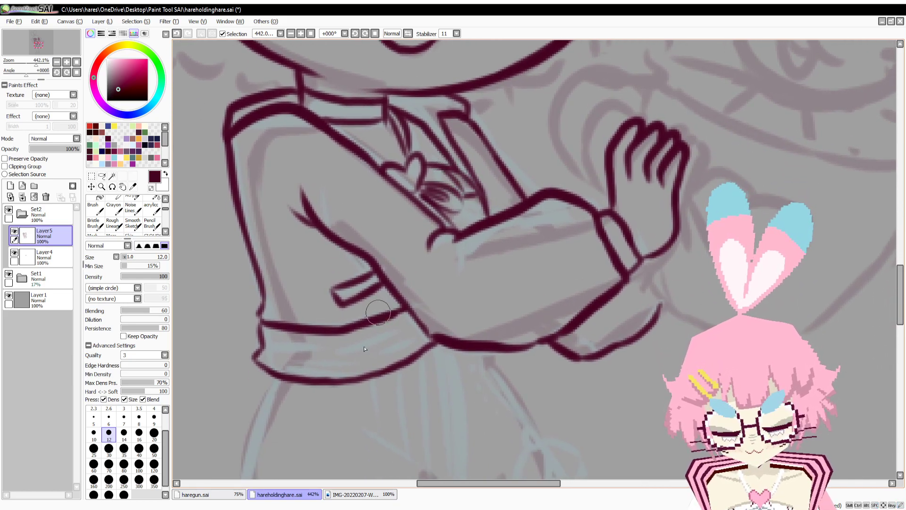
# Consult the reference image and review the whole figure's line art with the Set1 sketch folder hidden, and show the sketch again.
pyautogui.click(350, 496)
pyautogui.click(297, 495)
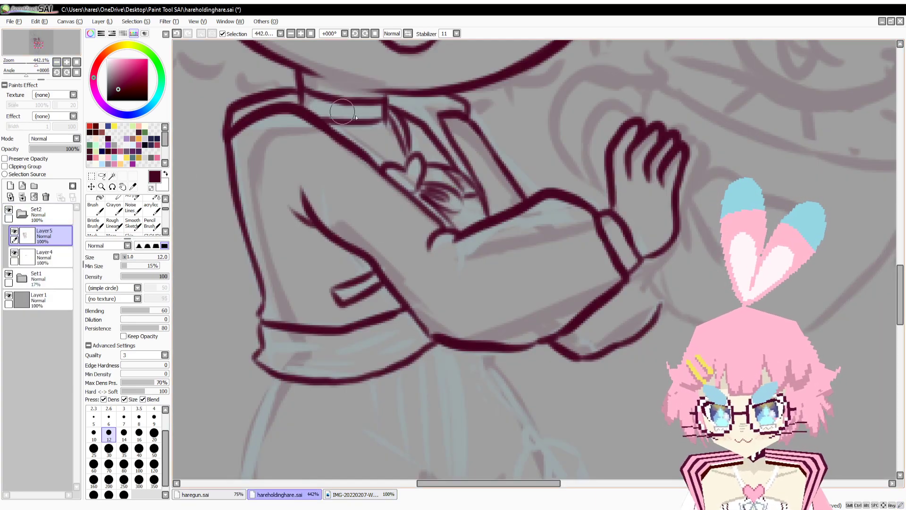
pyautogui.moveTo(36, 64); pyautogui.dragTo(26, 77)
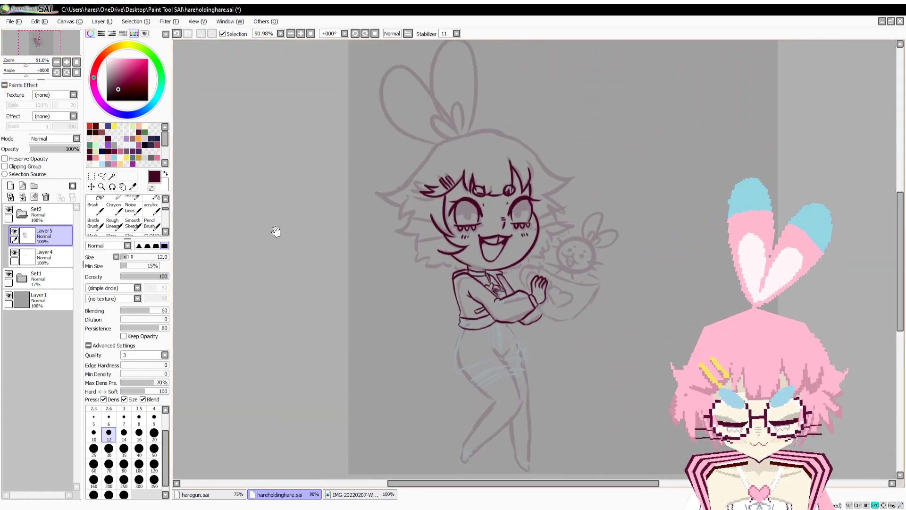
pyautogui.click(9, 274)
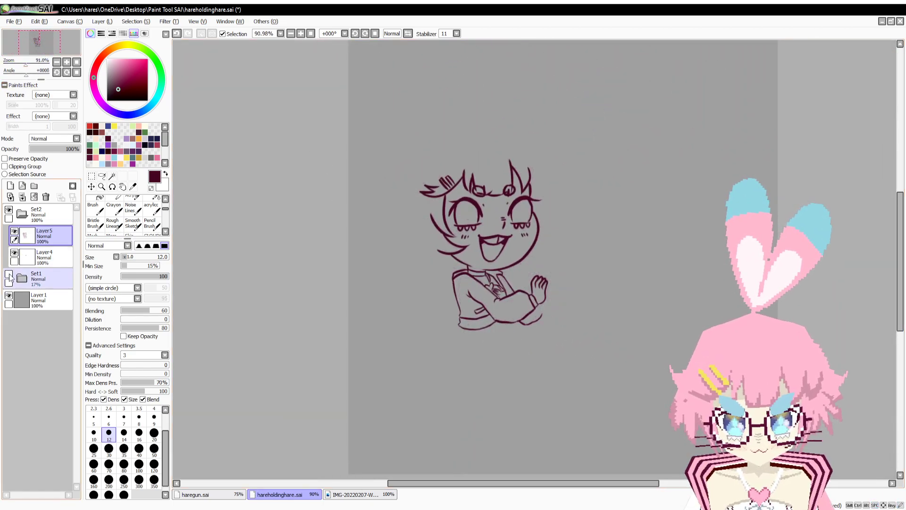
pyautogui.click(8, 274)
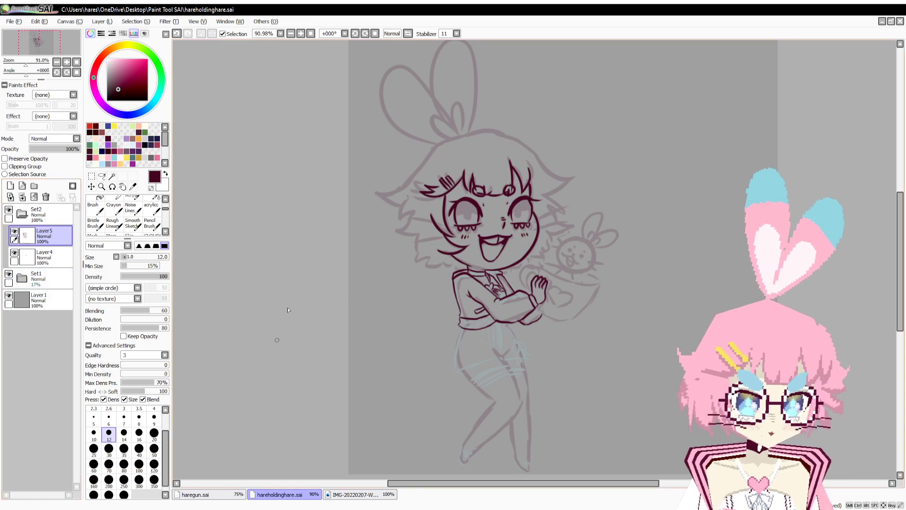
# Retrace the jacket's back edge down the waist and around the end of the hem band with a heavier line.
pyautogui.click(35, 64)
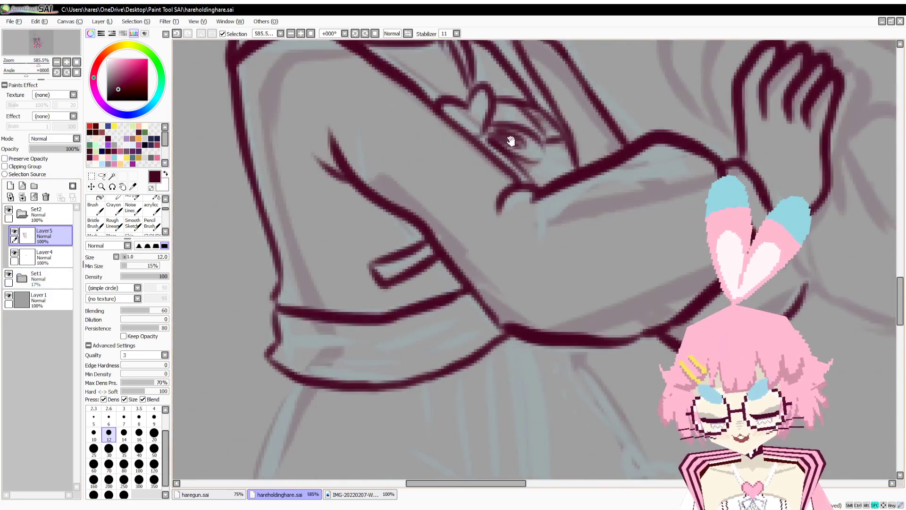
pyautogui.moveTo(244, 165); pyautogui.dragTo(276, 261)
pyautogui.hotkey('ctrl', 'z')
pyautogui.moveTo(248, 161); pyautogui.dragTo(280, 266)
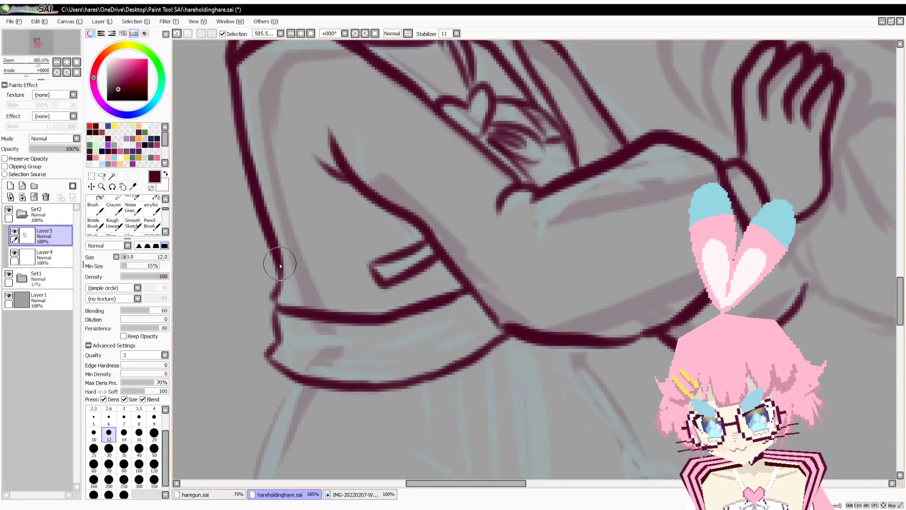
pyautogui.moveTo(273, 297)
pyautogui.mouseDown()
pyautogui.moveTo(287, 325)
pyautogui.moveTo(267, 354)
pyautogui.moveTo(306, 384)
pyautogui.mouseUp()
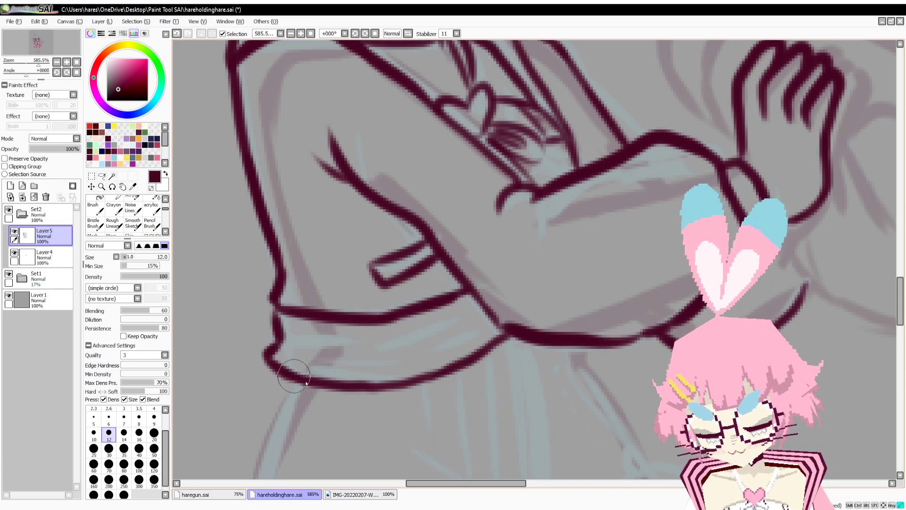
# Line the outer hip curve, the shorts' leg hem and the crotch fold lines below the jacket.
pyautogui.scroll(-6, 627, 315)
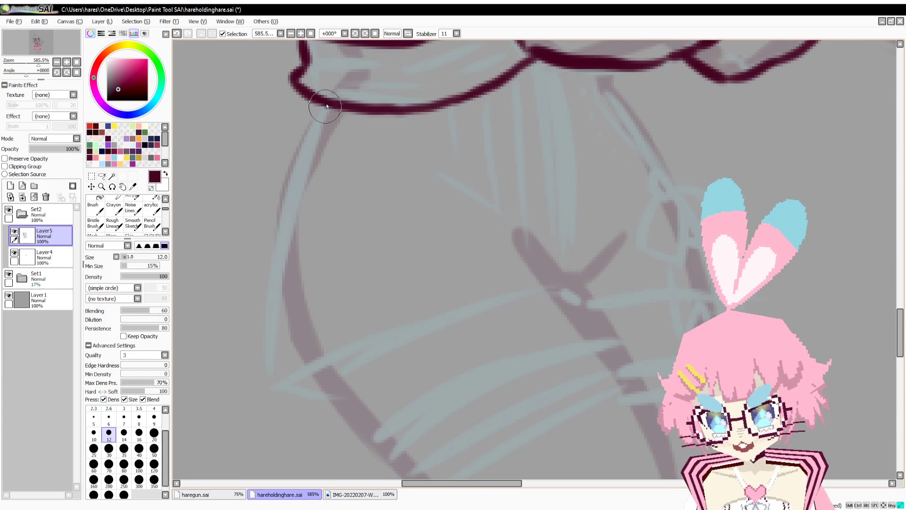
pyautogui.moveTo(326, 100); pyautogui.dragTo(293, 233)
pyautogui.hotkey('ctrl', 'z')
pyautogui.moveTo(323, 108)
pyautogui.mouseDown()
pyautogui.moveTo(273, 348)
pyautogui.moveTo(282, 372)
pyautogui.moveTo(565, 299)
pyautogui.moveTo(545, 239)
pyautogui.moveTo(513, 222)
pyautogui.mouseUp()
pyautogui.moveTo(581, 269); pyautogui.dragTo(623, 220)
pyautogui.scroll(-2, 613, 242)
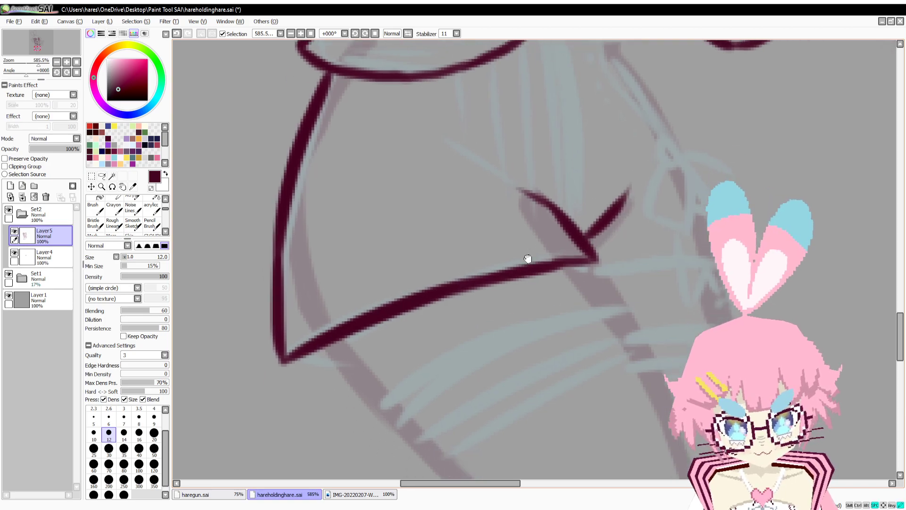
pyautogui.hotkey('ctrl', 'z')
pyautogui.moveTo(523, 171); pyautogui.dragTo(549, 176)
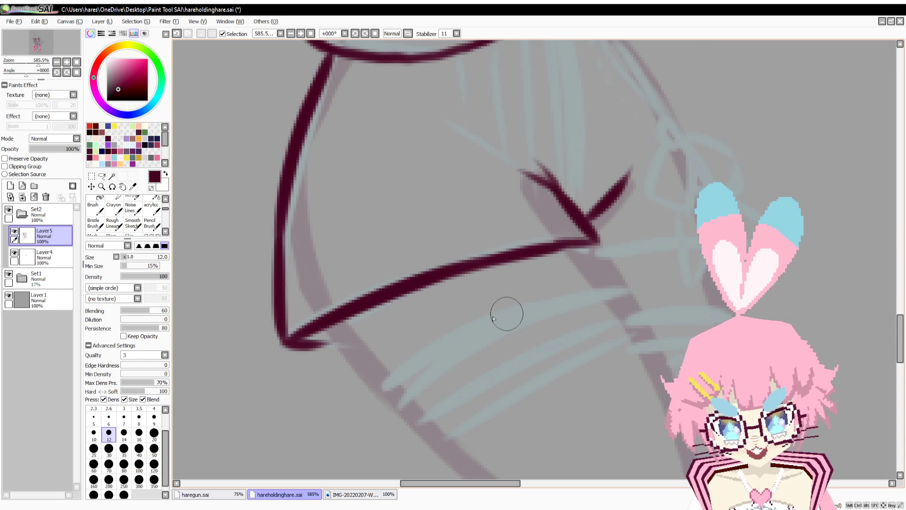
# Line the shorts' front side edge below the forearm and rough in the ribbon at its lower end, redoing strokes.
pyautogui.moveTo(582, 262); pyautogui.dragTo(442, 391)
pyautogui.moveTo(474, 151)
pyautogui.mouseDown()
pyautogui.moveTo(532, 252)
pyautogui.moveTo(531, 235)
pyautogui.moveTo(532, 277)
pyautogui.moveTo(518, 262)
pyautogui.moveTo(533, 272)
pyautogui.moveTo(523, 251)
pyautogui.moveTo(530, 281)
pyautogui.moveTo(519, 283)
pyautogui.moveTo(512, 328)
pyautogui.moveTo(546, 305)
pyautogui.moveTo(540, 272)
pyautogui.moveTo(581, 319)
pyautogui.moveTo(505, 340)
pyautogui.mouseUp()
pyautogui.hotkey('ctrl', 'z')
pyautogui.hotkey('ctrl', 'z')
pyautogui.hotkey('ctrl', 'z')
pyautogui.moveTo(522, 272); pyautogui.dragTo(499, 337)
pyautogui.moveTo(504, 344)
pyautogui.mouseDown()
pyautogui.moveTo(528, 334)
pyautogui.moveTo(541, 343)
pyautogui.moveTo(527, 267)
pyautogui.moveTo(534, 337)
pyautogui.mouseUp()
pyautogui.hotkey('ctrl', 'z')
pyautogui.moveTo(539, 270); pyautogui.dragTo(585, 313)
pyautogui.moveTo(585, 315); pyautogui.dragTo(556, 308)
pyautogui.moveTo(556, 308)
pyautogui.mouseDown()
pyautogui.moveTo(577, 332)
pyautogui.moveTo(539, 300)
pyautogui.moveTo(576, 325)
pyautogui.moveTo(600, 309)
pyautogui.moveTo(541, 264)
pyautogui.mouseUp()
pyautogui.hotkey('ctrl', 'z')
pyautogui.hotkey('ctrl', 'z')
pyautogui.hotkey('ctrl', 'z')
pyautogui.moveTo(609, 326); pyautogui.dragTo(597, 267)
# Line the hip ribbon's knot and its notched, splayed tails, using the character reference image as a guide.
pyautogui.click(341, 496)
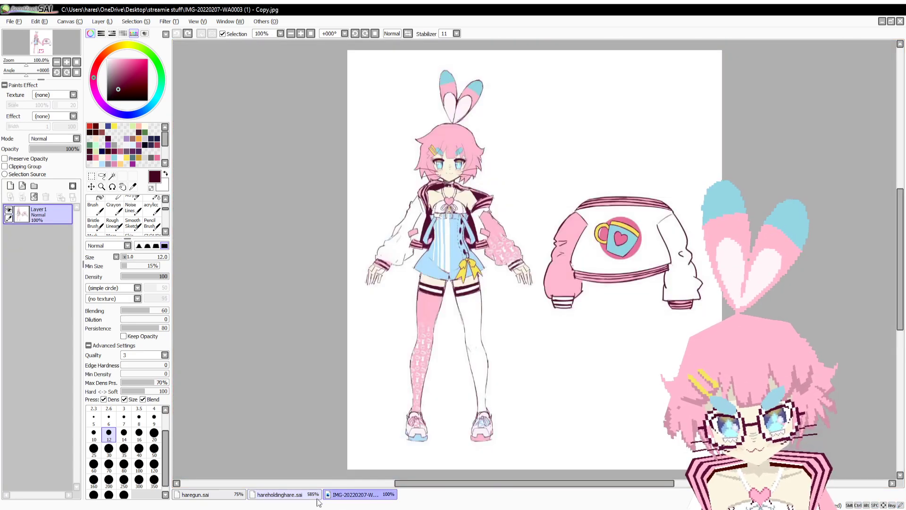
pyautogui.click(315, 497)
pyautogui.moveTo(526, 231); pyautogui.dragTo(541, 349)
pyautogui.moveTo(505, 279); pyautogui.dragTo(503, 357)
pyautogui.moveTo(504, 356)
pyautogui.mouseDown()
pyautogui.moveTo(525, 318)
pyautogui.moveTo(540, 350)
pyautogui.mouseUp()
pyautogui.moveTo(542, 262); pyautogui.dragTo(599, 340)
pyautogui.moveTo(577, 253); pyautogui.dragTo(629, 297)
pyautogui.moveTo(625, 304)
pyautogui.mouseDown()
pyautogui.moveTo(591, 301)
pyautogui.moveTo(601, 330)
pyautogui.mouseUp()
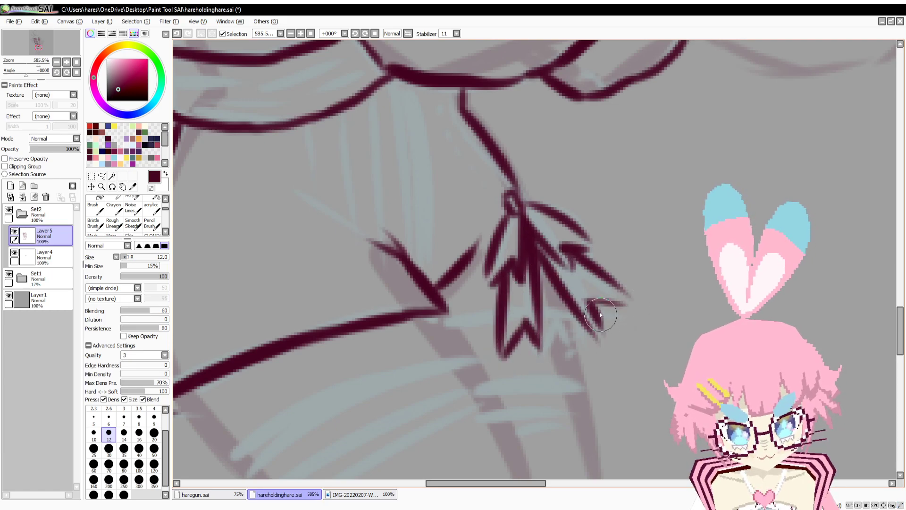
pyautogui.scroll(3, 539, 238)
pyautogui.moveTo(517, 260)
pyautogui.mouseDown()
pyautogui.moveTo(527, 245)
pyautogui.moveTo(540, 257)
pyautogui.mouseUp()
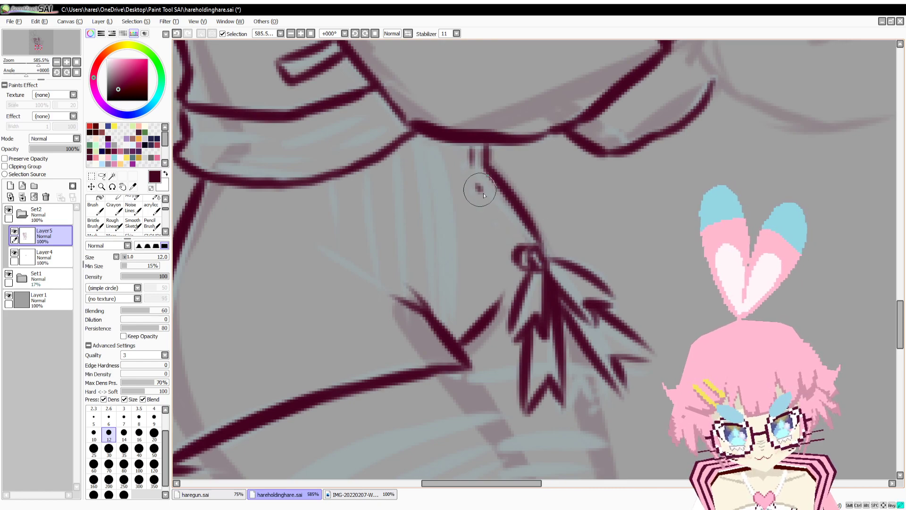
# Dot the lacing holes along the shorts' side edge in a large and a small row, checking the reference image.
pyautogui.click(357, 494)
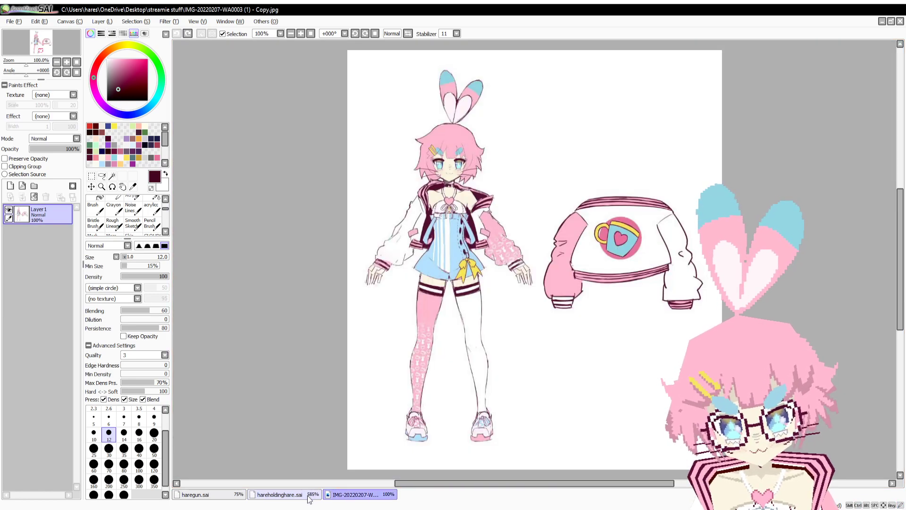
pyautogui.click(309, 499)
pyautogui.click(506, 226)
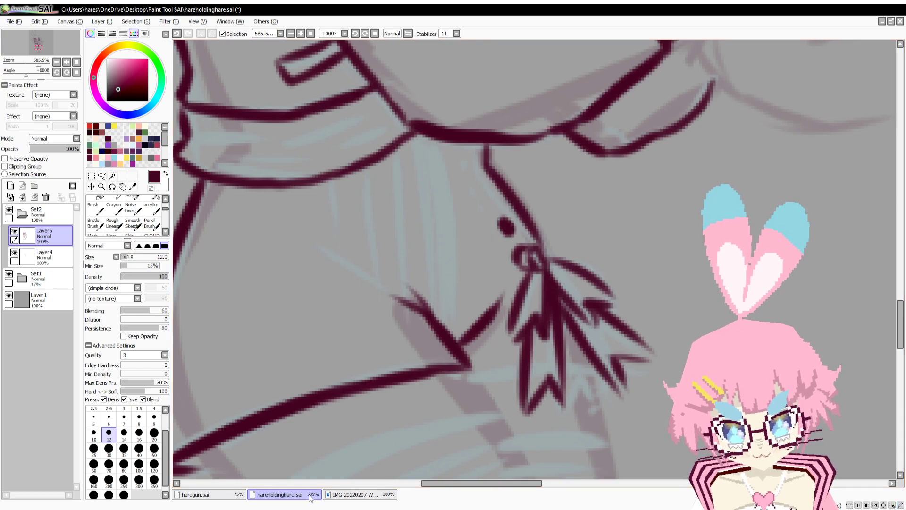
pyautogui.click(324, 497)
pyautogui.click(313, 500)
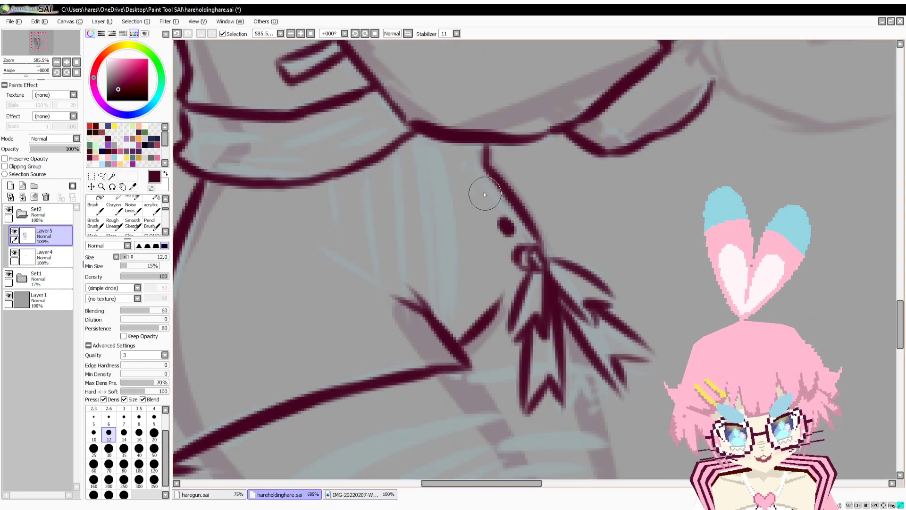
pyautogui.click(482, 191)
pyautogui.moveTo(452, 144); pyautogui.dragTo(452, 157)
pyautogui.click(456, 172)
pyautogui.click(466, 195)
pyautogui.click(481, 219)
pyautogui.click(492, 236)
pyautogui.click(503, 248)
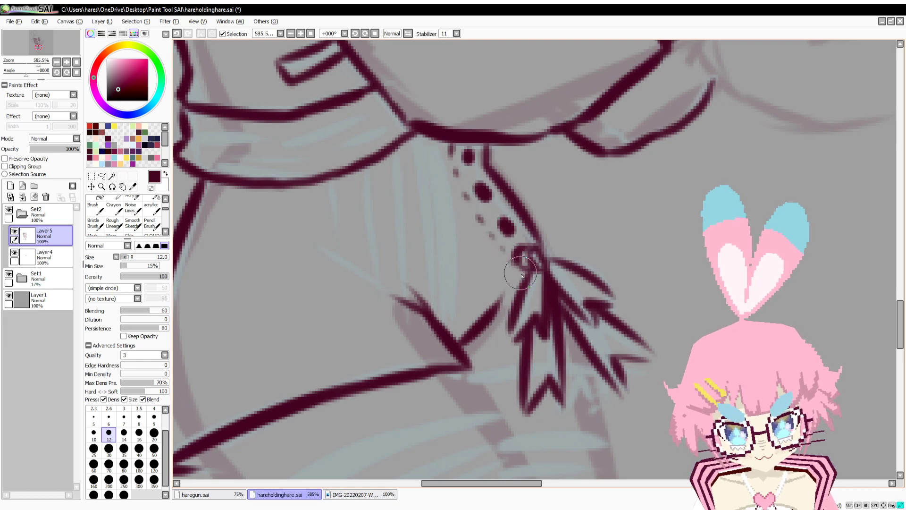
# Extend the shorts' hem line behind the ribbon tails and thicken the ribbon below its knot.
pyautogui.moveTo(544, 367); pyautogui.dragTo(572, 225)
pyautogui.moveTo(499, 221); pyautogui.dragTo(622, 217)
pyautogui.moveTo(561, 86); pyautogui.dragTo(586, 116)
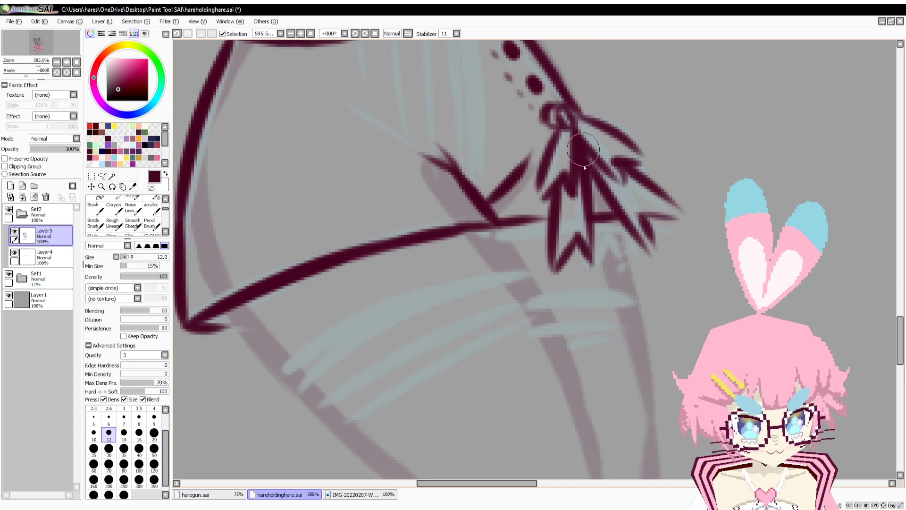
# Line the crossing leg's long rear contour from the shorts' hem around the knee bend down to the ankle.
pyautogui.moveTo(588, 261); pyautogui.dragTo(625, 124)
pyautogui.moveTo(590, 155); pyautogui.dragTo(573, 130)
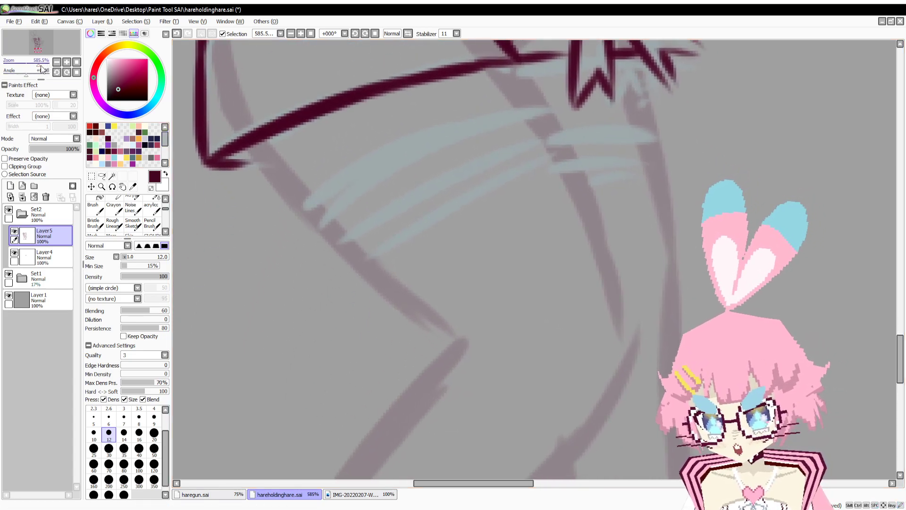
pyautogui.moveTo(40, 67); pyautogui.dragTo(38, 74)
pyautogui.moveTo(517, 294); pyautogui.dragTo(470, 233)
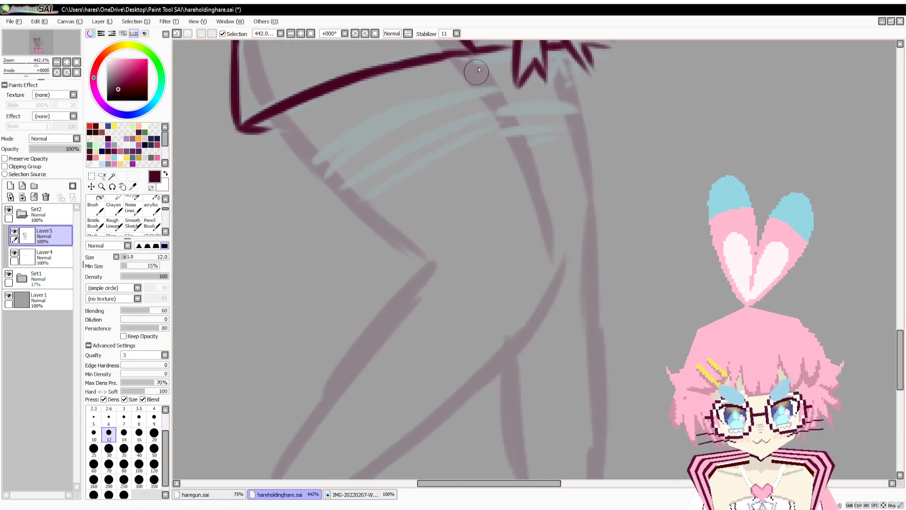
pyautogui.moveTo(468, 55); pyautogui.dragTo(545, 204)
pyautogui.moveTo(512, 129)
pyautogui.mouseDown()
pyautogui.moveTo(566, 253)
pyautogui.moveTo(565, 118)
pyautogui.moveTo(565, 154)
pyautogui.moveTo(581, 146)
pyautogui.moveTo(501, 255)
pyautogui.moveTo(375, 351)
pyautogui.mouseUp()
pyautogui.hotkey('ctrl', 'z')
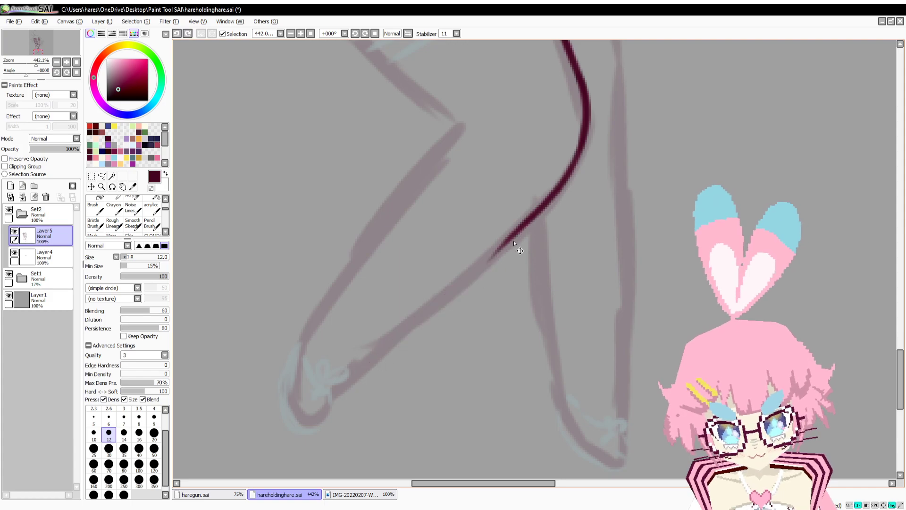
pyautogui.moveTo(520, 221)
pyautogui.mouseDown()
pyautogui.moveTo(449, 279)
pyautogui.moveTo(344, 390)
pyautogui.moveTo(306, 373)
pyautogui.moveTo(298, 350)
pyautogui.mouseUp()
# Line the crossing leg's shoe with its sole edge, opening and small bow.
pyautogui.moveTo(322, 387)
pyautogui.mouseDown()
pyautogui.moveTo(324, 367)
pyautogui.moveTo(304, 404)
pyautogui.mouseUp()
pyautogui.moveTo(321, 389)
pyautogui.mouseDown()
pyautogui.moveTo(324, 425)
pyautogui.moveTo(293, 418)
pyautogui.moveTo(289, 359)
pyautogui.moveTo(295, 366)
pyautogui.mouseUp()
pyautogui.moveTo(326, 431)
pyautogui.mouseDown()
pyautogui.moveTo(295, 436)
pyautogui.moveTo(280, 406)
pyautogui.moveTo(290, 351)
pyautogui.mouseUp()
pyautogui.moveTo(334, 316); pyautogui.dragTo(332, 350)
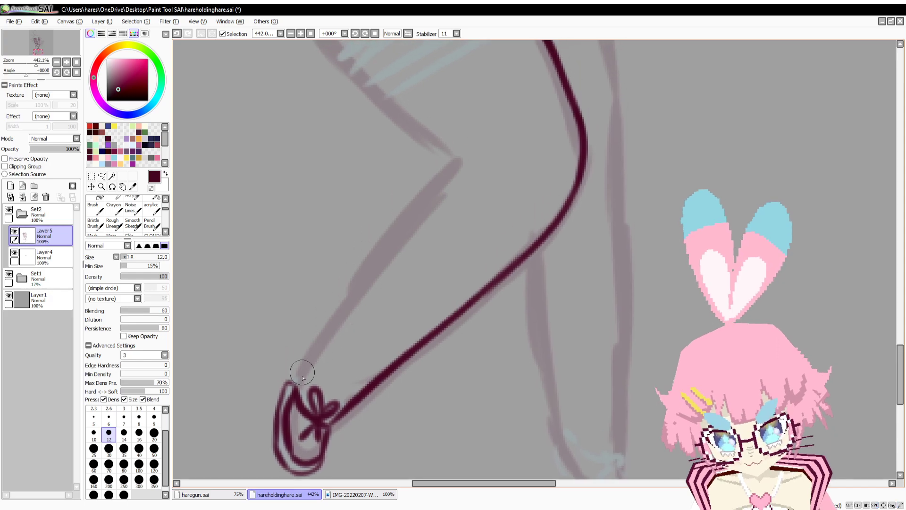
# Line the crossing leg's shin from the shoe up to the pointed knee, redoing the ankle stroke.
pyautogui.moveTo(285, 392); pyautogui.dragTo(312, 350)
pyautogui.hotkey('ctrl', 'z')
pyautogui.hotkey('ctrl', 'z')
pyautogui.moveTo(288, 394)
pyautogui.mouseDown()
pyautogui.moveTo(315, 351)
pyautogui.moveTo(320, 366)
pyautogui.moveTo(303, 401)
pyautogui.mouseUp()
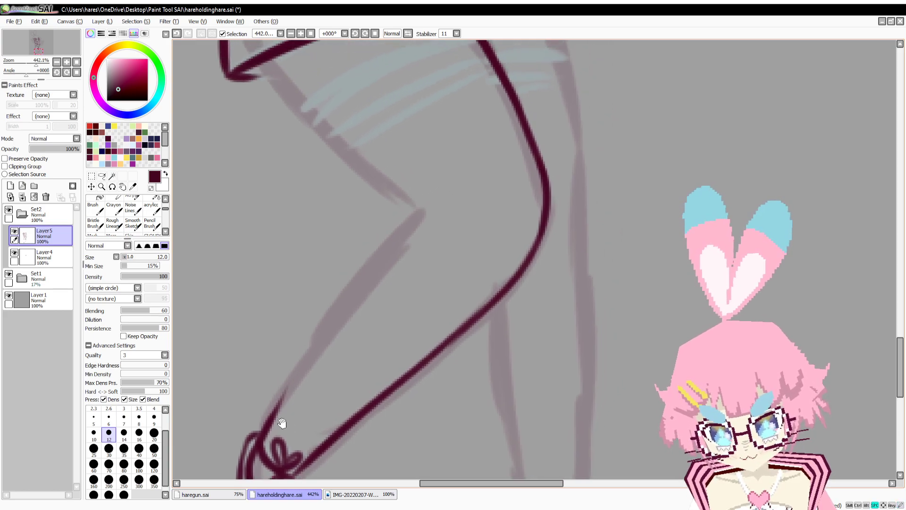
pyautogui.moveTo(265, 430); pyautogui.dragTo(366, 285)
pyautogui.moveTo(337, 320); pyautogui.dragTo(412, 224)
pyautogui.moveTo(442, 199); pyautogui.dragTo(381, 284)
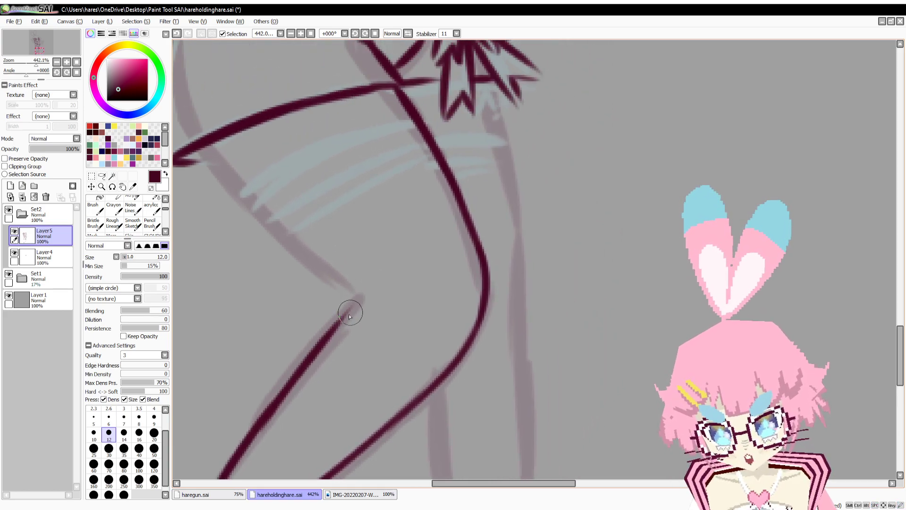
# Line the crossing leg's thigh from the shorts' hem to the knee point, redrawing it until it joins the shin.
pyautogui.moveTo(202, 147); pyautogui.dragTo(249, 217)
pyautogui.moveTo(214, 179); pyautogui.dragTo(318, 269)
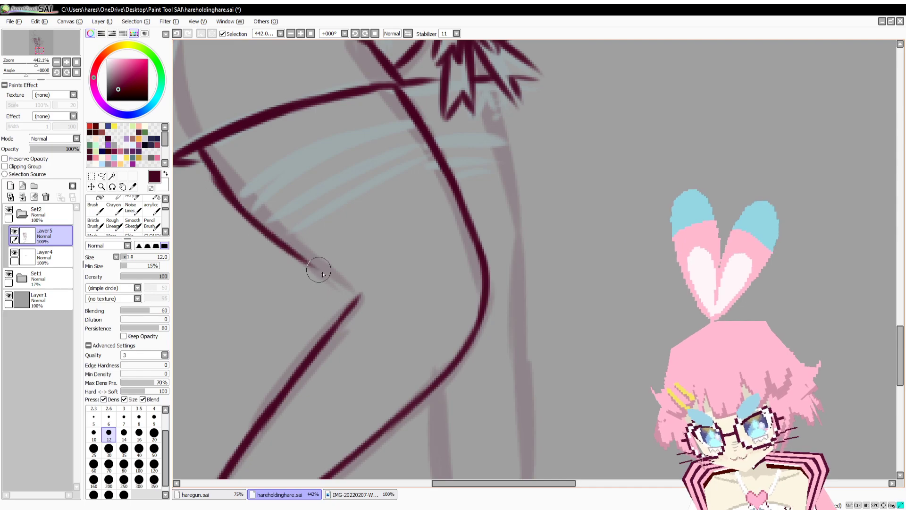
pyautogui.hotkey('ctrl', 'z')
pyautogui.hotkey('ctrl', 'z')
pyautogui.moveTo(202, 147)
pyautogui.mouseDown()
pyautogui.moveTo(318, 274)
pyautogui.moveTo(360, 295)
pyautogui.mouseUp()
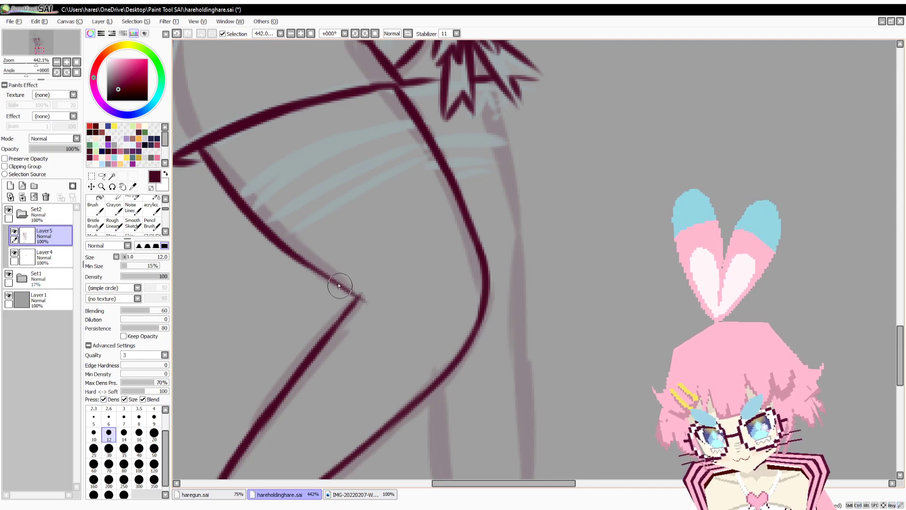
pyautogui.hotkey('ctrl', 'z')
pyautogui.moveTo(284, 247); pyautogui.dragTo(365, 298)
pyautogui.hotkey('ctrl', 'z')
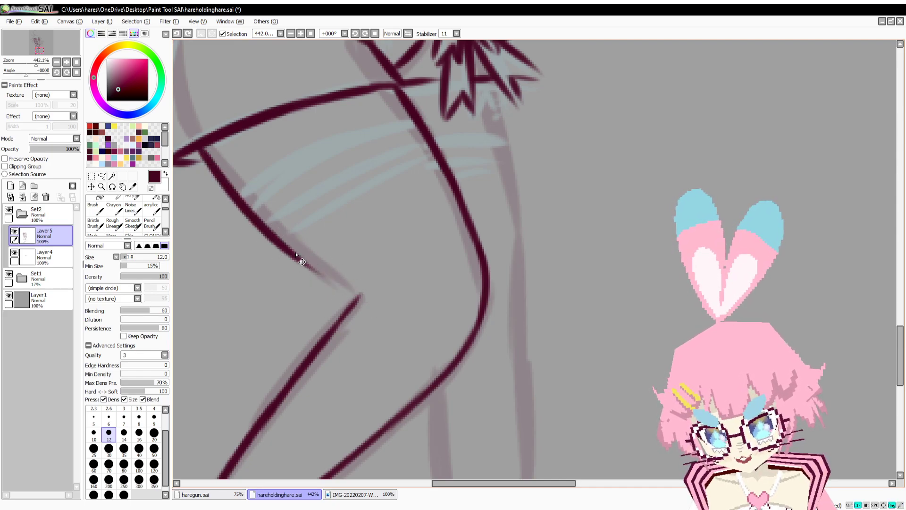
pyautogui.moveTo(279, 242); pyautogui.dragTo(355, 295)
pyautogui.hotkey('ctrl', 'z')
pyautogui.moveTo(344, 249); pyautogui.dragTo(431, 226)
pyautogui.moveTo(287, 138); pyautogui.dragTo(294, 137)
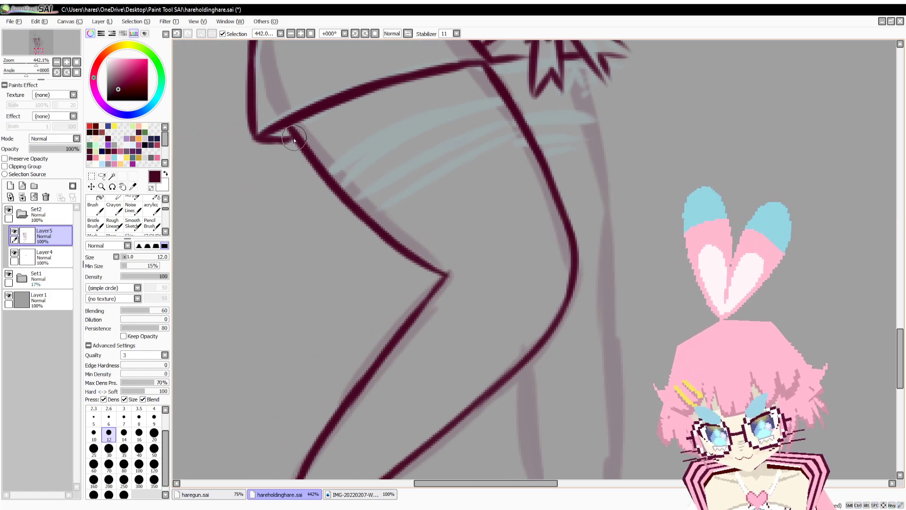
# Draw the curved stocking-top line across the crossing leg's thigh, parallel to the shorts' hem.
pyautogui.moveTo(332, 169); pyautogui.dragTo(491, 90)
pyautogui.hotkey('ctrl', 'z')
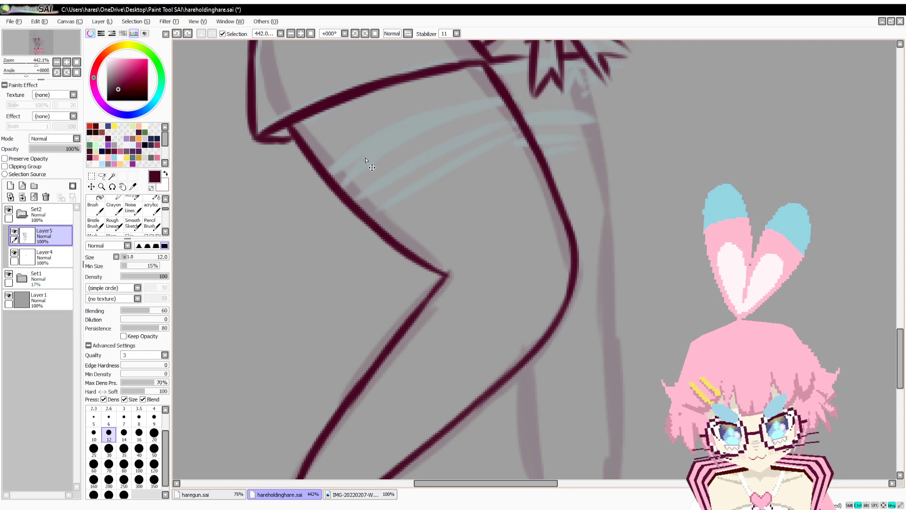
pyautogui.moveTo(330, 173); pyautogui.dragTo(461, 111)
pyautogui.moveTo(391, 140); pyautogui.dragTo(510, 100)
# Line the straight leg's outer contour from below the ribbon down to the foot, redrawing the thigh stroke.
pyautogui.moveTo(586, 113); pyautogui.dragTo(485, 164)
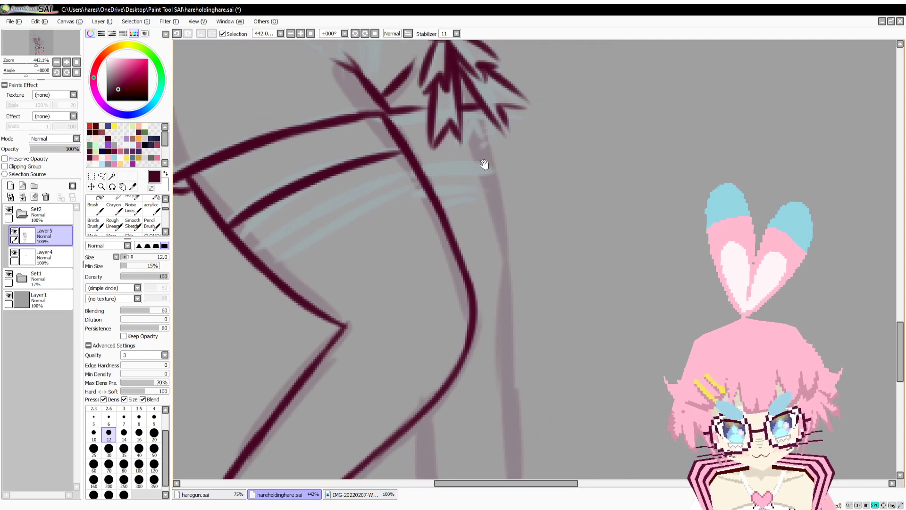
pyautogui.moveTo(491, 120); pyautogui.dragTo(504, 217)
pyautogui.moveTo(503, 257); pyautogui.dragTo(508, 174)
pyautogui.moveTo(505, 70); pyautogui.dragTo(519, 196)
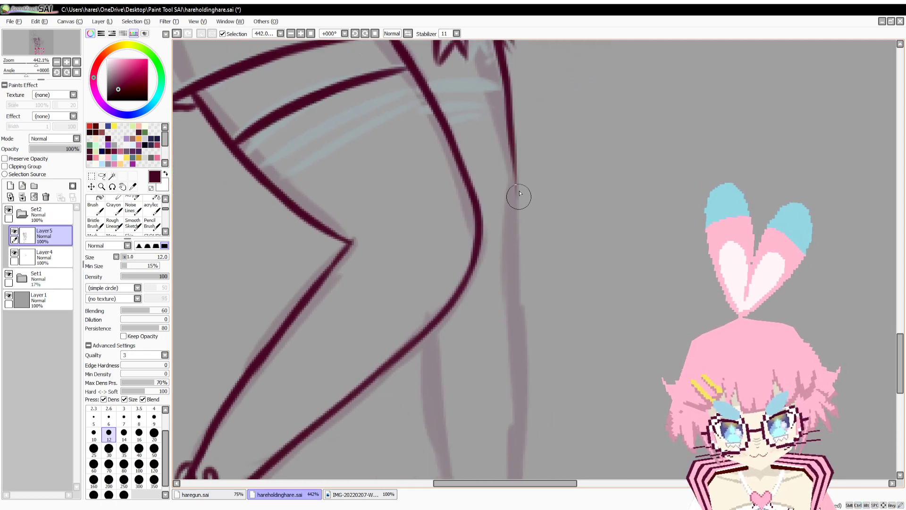
pyautogui.hotkey('ctrl', 'z')
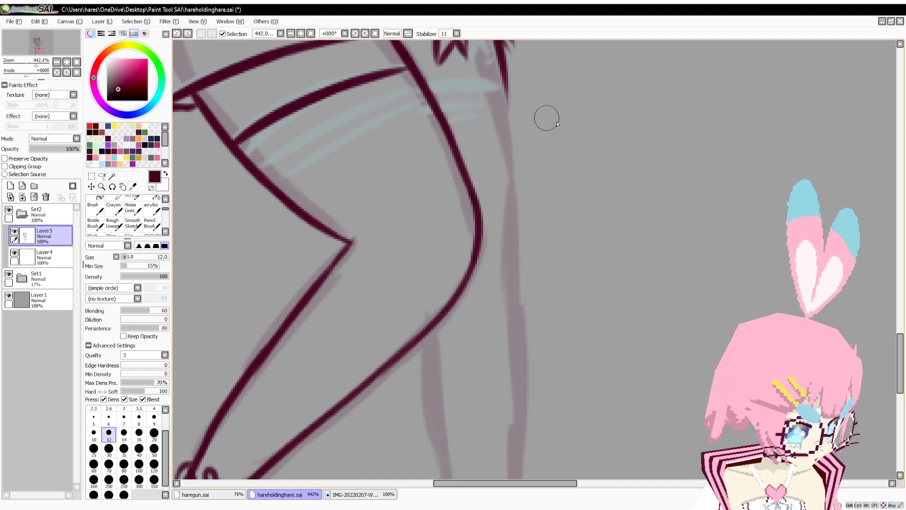
pyautogui.moveTo(506, 65); pyautogui.dragTo(512, 179)
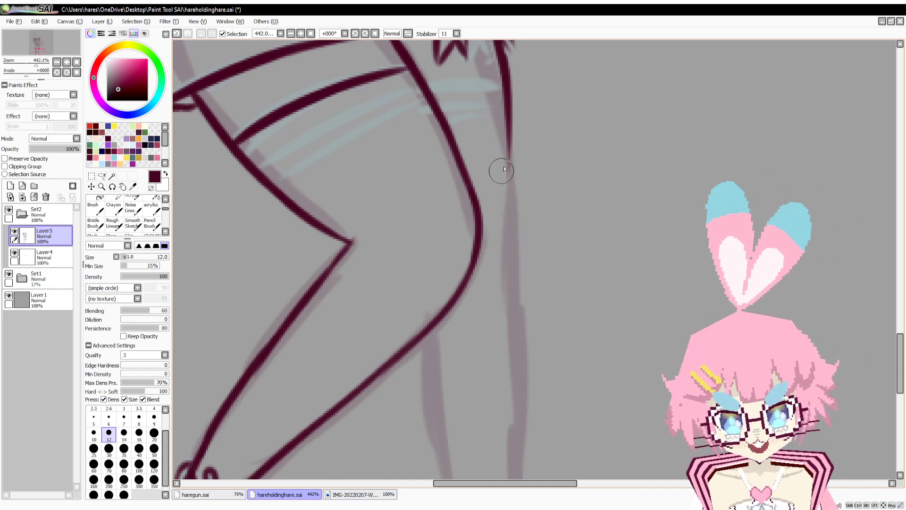
pyautogui.hotkey('ctrl', 'z')
pyautogui.moveTo(505, 71); pyautogui.dragTo(516, 237)
pyautogui.moveTo(517, 206); pyautogui.dragTo(518, 95)
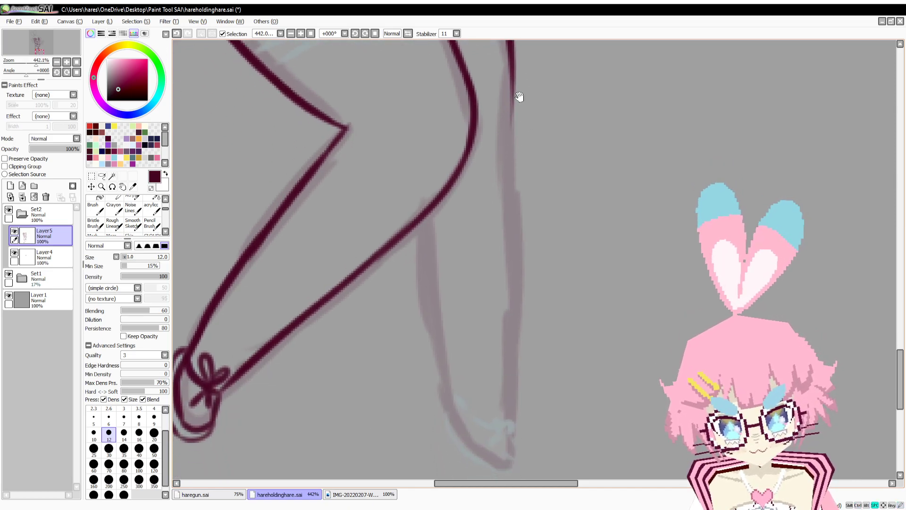
pyautogui.moveTo(513, 59); pyautogui.dragTo(507, 336)
pyautogui.moveTo(514, 255); pyautogui.dragTo(503, 420)
# Line the straight leg's foot and its inner calf contour up to the crossing leg.
pyautogui.moveTo(524, 356)
pyautogui.mouseDown()
pyautogui.moveTo(528, 302)
pyautogui.moveTo(508, 405)
pyautogui.moveTo(458, 368)
pyautogui.moveTo(442, 265)
pyautogui.mouseUp()
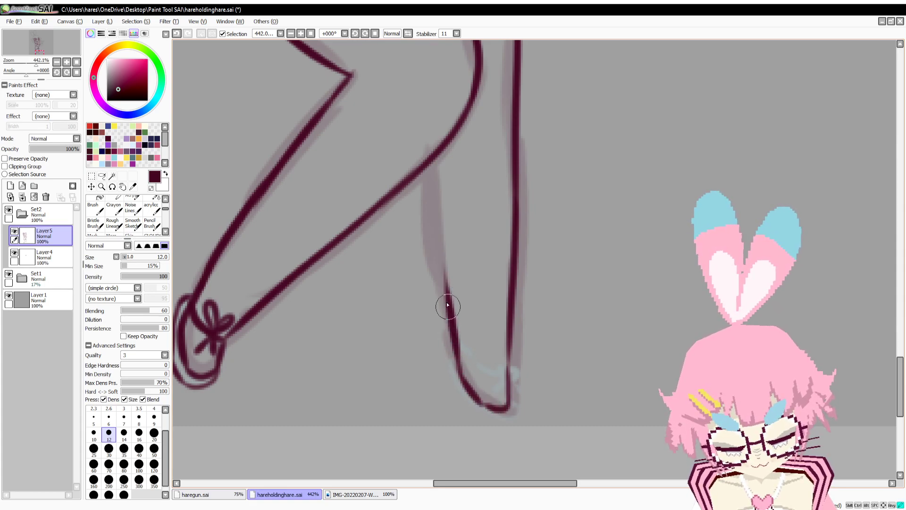
pyautogui.moveTo(448, 306)
pyautogui.mouseDown()
pyautogui.moveTo(421, 155)
pyautogui.moveTo(455, 289)
pyautogui.mouseUp()
pyautogui.hotkey('ctrl', 'z')
pyautogui.hotkey('ctrl', 'z')
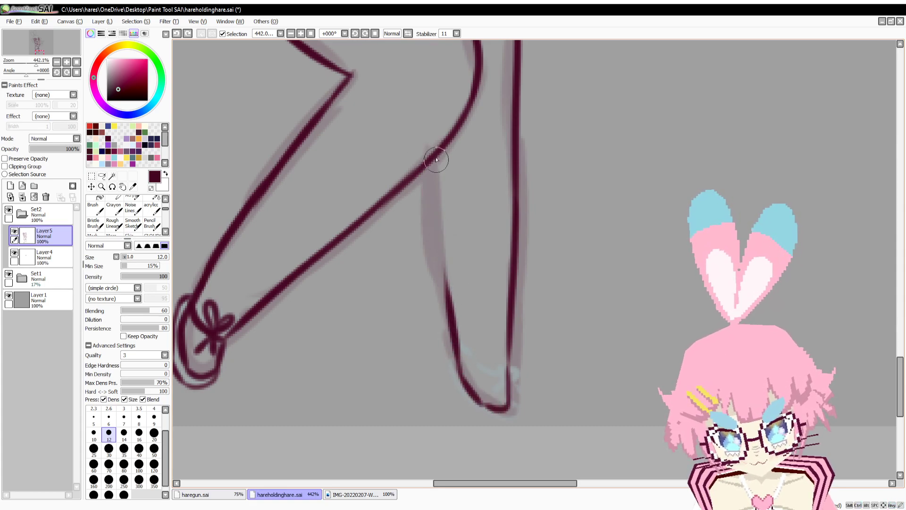
pyautogui.moveTo(436, 159); pyautogui.dragTo(446, 280)
# Line the straight leg's shoe with its sole edge, opening and bow, and erase the stray line beside it.
pyautogui.moveTo(487, 381)
pyautogui.mouseDown()
pyautogui.moveTo(479, 330)
pyautogui.moveTo(453, 350)
pyautogui.mouseUp()
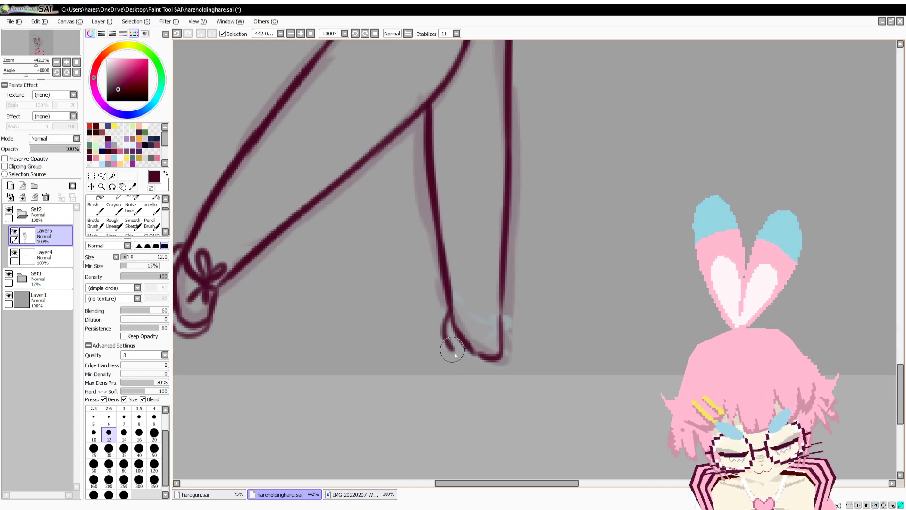
pyautogui.moveTo(447, 305)
pyautogui.mouseDown()
pyautogui.moveTo(451, 348)
pyautogui.moveTo(512, 363)
pyautogui.mouseUp()
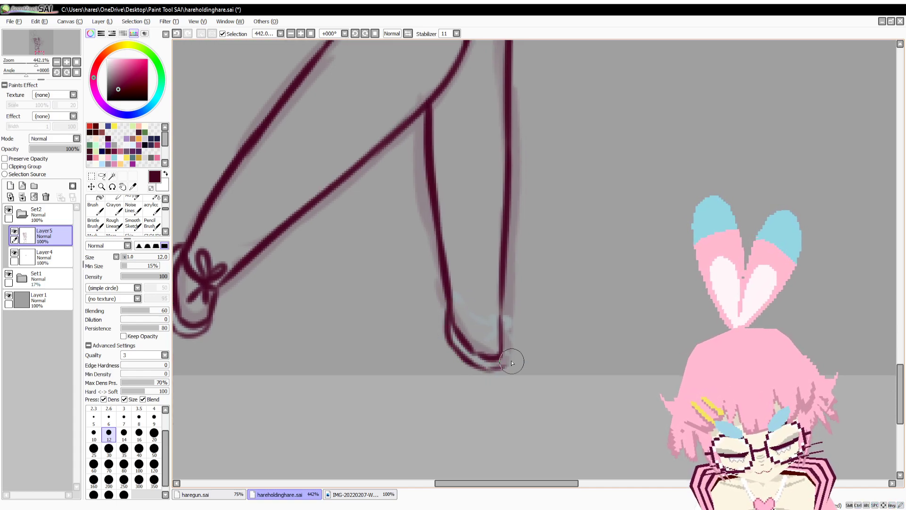
pyautogui.moveTo(452, 299)
pyautogui.mouseDown()
pyautogui.moveTo(486, 325)
pyautogui.moveTo(499, 326)
pyautogui.moveTo(497, 309)
pyautogui.moveTo(477, 337)
pyautogui.moveTo(497, 336)
pyautogui.mouseUp()
pyautogui.moveTo(470, 229); pyautogui.dragTo(522, 275)
pyautogui.press('e')
pyautogui.moveTo(566, 380)
pyautogui.mouseDown()
pyautogui.moveTo(560, 415)
pyautogui.moveTo(551, 412)
pyautogui.mouseUp()
pyautogui.press('b')
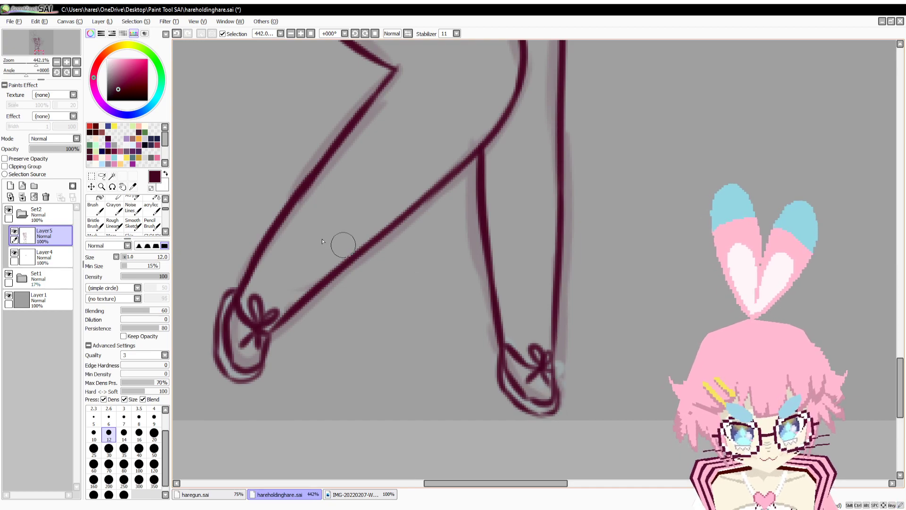
# Fill the white strips along the canvas's bottom and top edges on Layer1 with the sampled background grey.
pyautogui.moveTo(18, 85); pyautogui.dragTo(26, 86)
pyautogui.moveTo(362, 191); pyautogui.dragTo(332, 253)
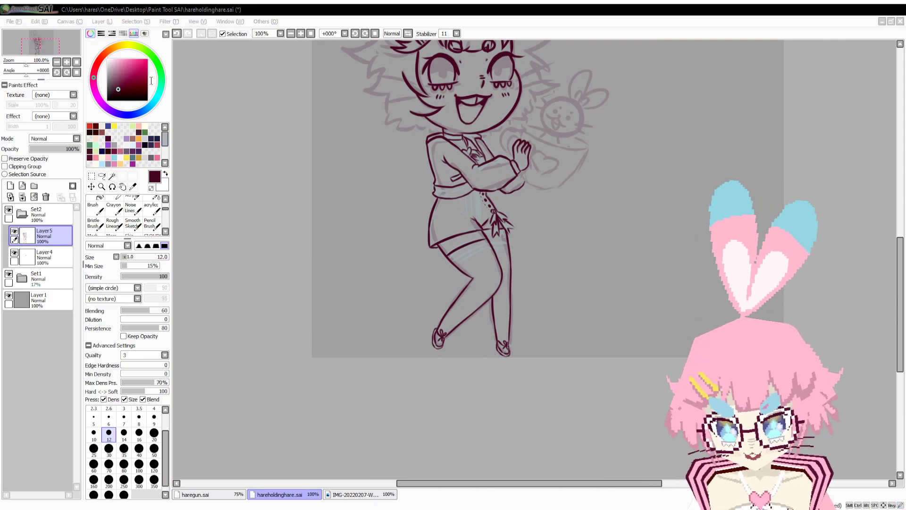
pyautogui.click(57, 291)
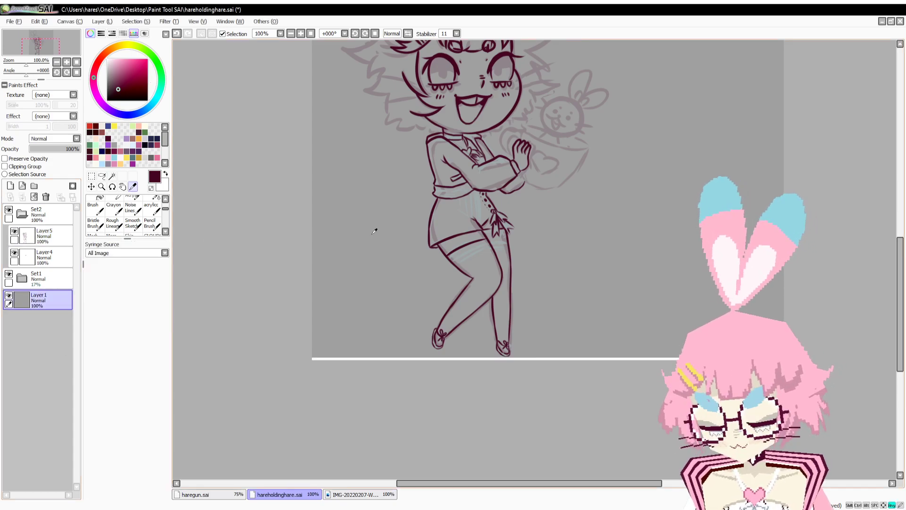
pyautogui.keyDown('alt'); pyautogui.click(376, 228); pyautogui.keyUp('alt')
pyautogui.press('g')
pyautogui.click(542, 360)
pyautogui.moveTo(557, 246); pyautogui.dragTo(504, 450)
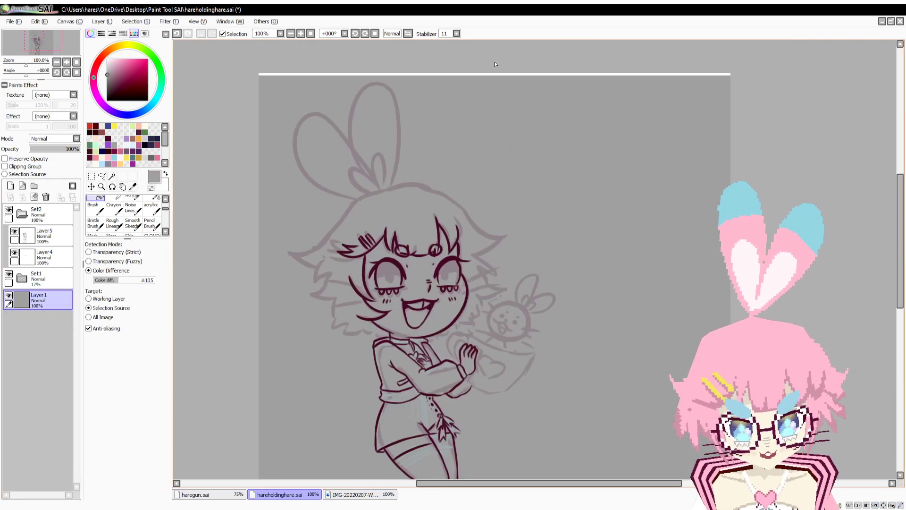
pyautogui.click(476, 75)
pyautogui.moveTo(478, 264); pyautogui.dragTo(530, 153)
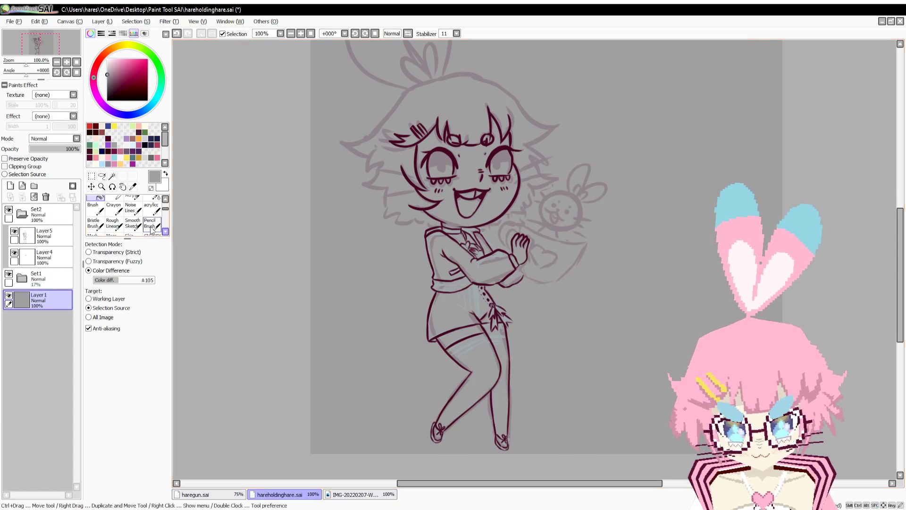
# Merge the Layer5 line art down into Layer4 and check the lines with the Set1 sketch briefly hidden.
pyautogui.press('c')
pyautogui.click(22, 254)
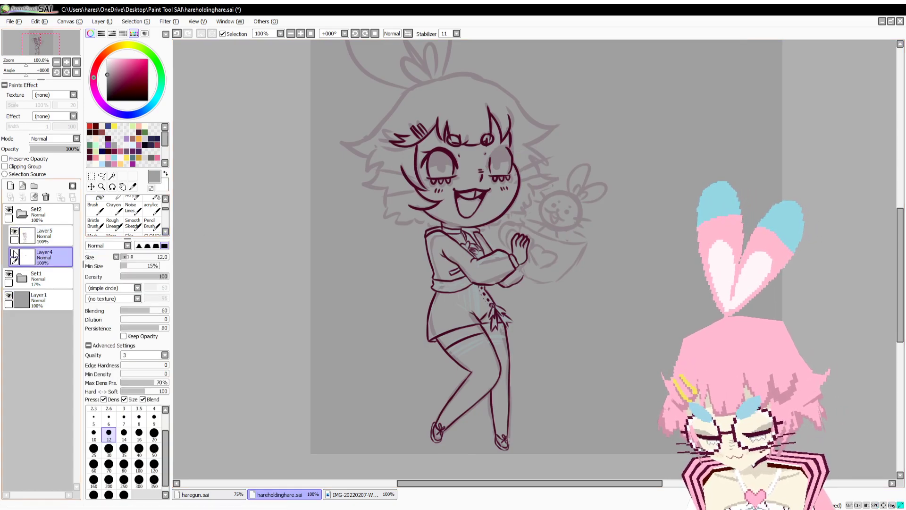
pyautogui.click(21, 236)
pyautogui.click(22, 197)
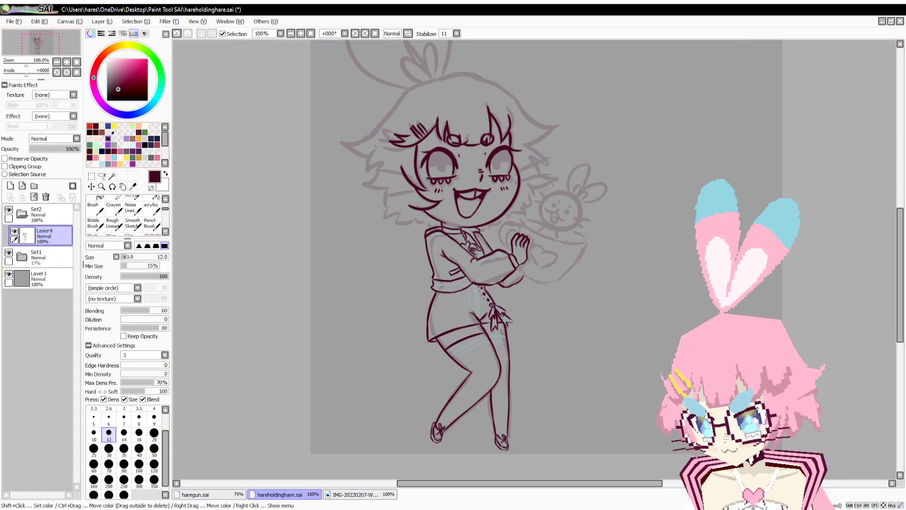
pyautogui.click(9, 253)
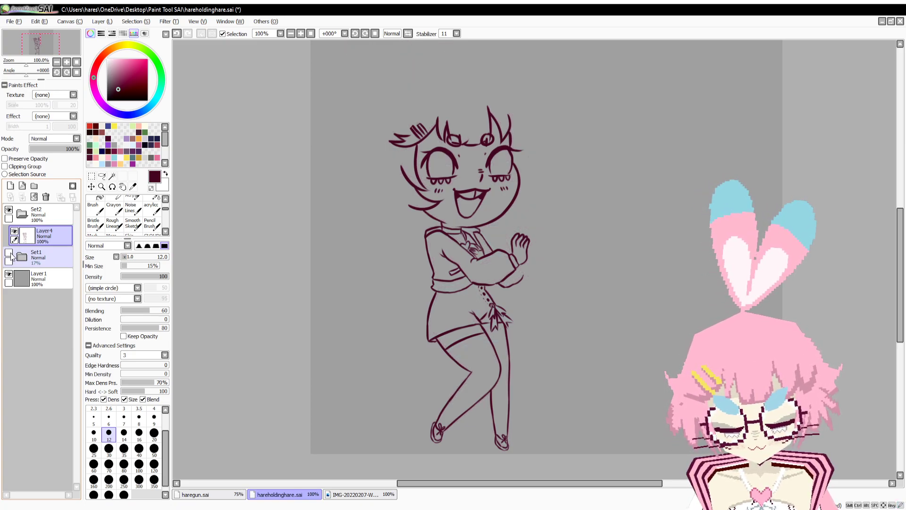
pyautogui.click(9, 253)
# Line the cup's curved underside from the character's wrist around to the far corner of the rim.
pyautogui.moveTo(26, 65); pyautogui.dragTo(31, 65)
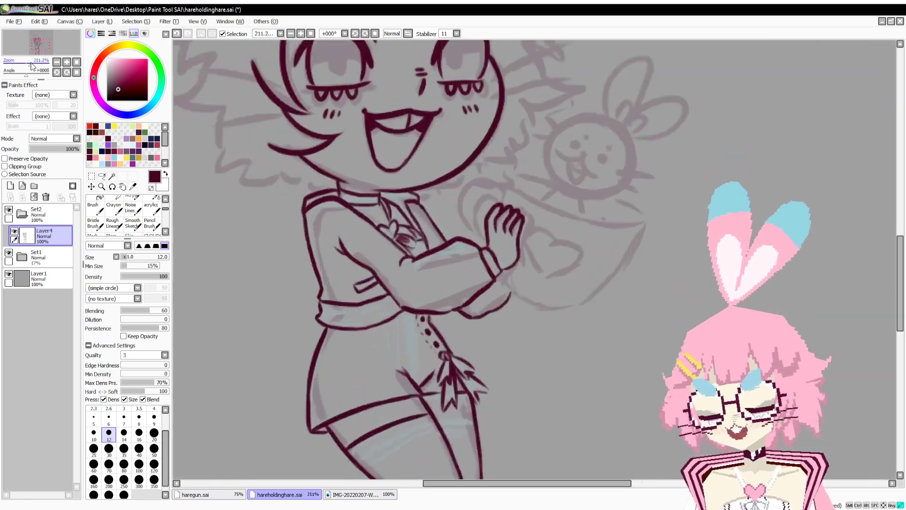
pyautogui.moveTo(446, 246); pyautogui.dragTo(401, 246)
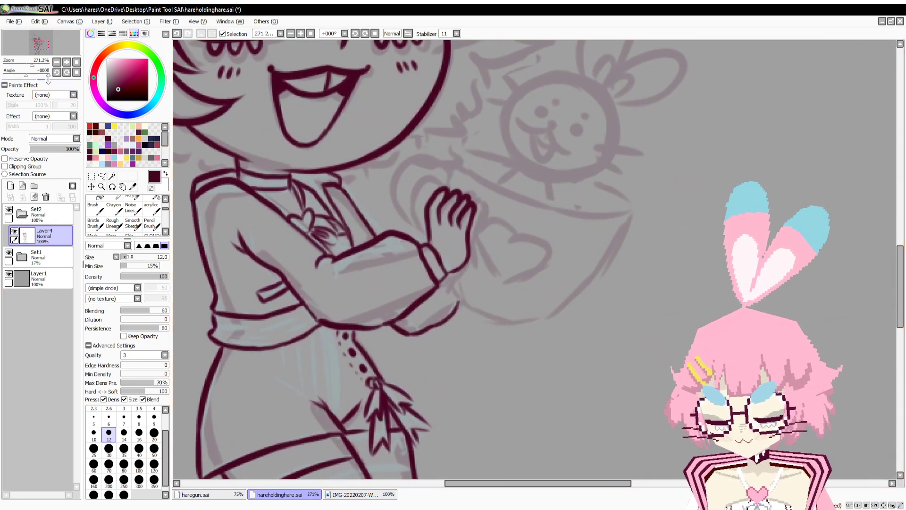
pyautogui.moveTo(30, 65); pyautogui.dragTo(36, 65)
pyautogui.moveTo(421, 255); pyautogui.dragTo(400, 278)
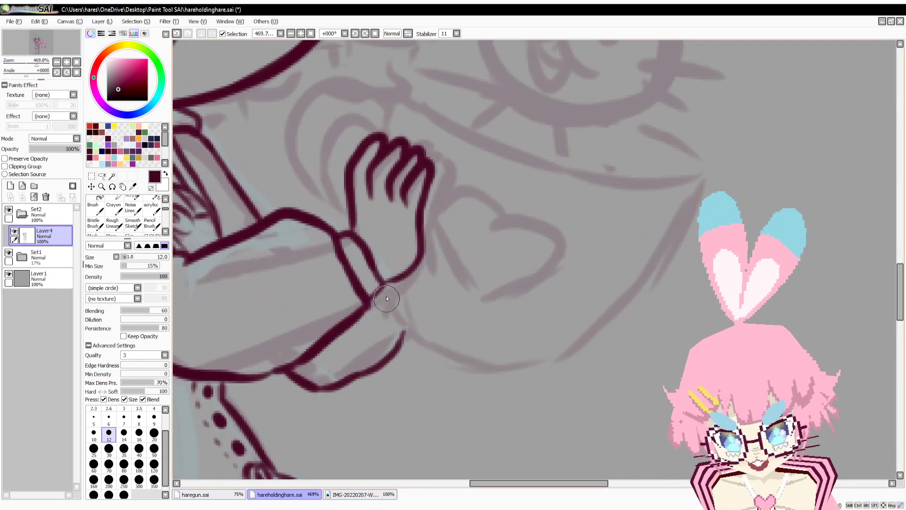
pyautogui.moveTo(406, 328)
pyautogui.mouseDown()
pyautogui.moveTo(384, 303)
pyautogui.moveTo(439, 353)
pyautogui.moveTo(531, 370)
pyautogui.mouseUp()
pyautogui.moveTo(715, 185)
pyautogui.mouseDown()
pyautogui.moveTo(605, 325)
pyautogui.moveTo(619, 302)
pyautogui.moveTo(547, 368)
pyautogui.moveTo(501, 376)
pyautogui.mouseUp()
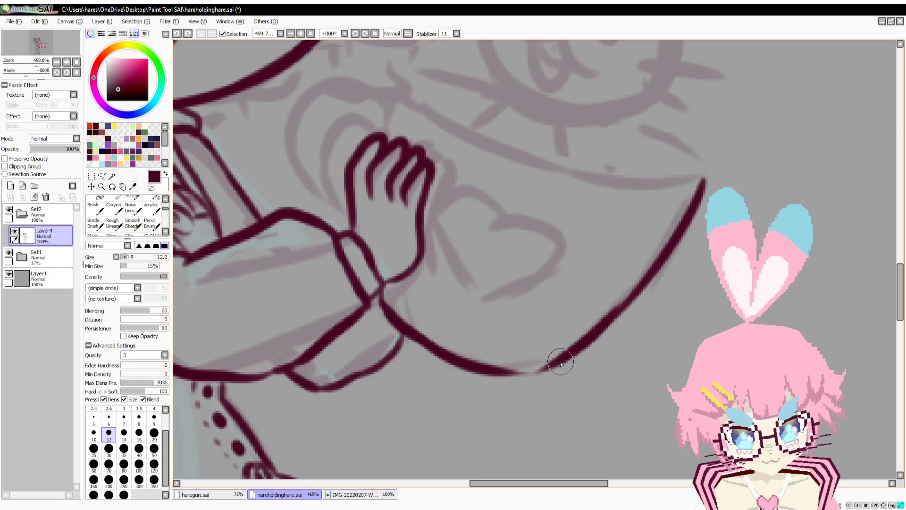
pyautogui.moveTo(500, 222)
pyautogui.mouseDown()
pyautogui.moveTo(550, 252)
pyautogui.moveTo(499, 253)
pyautogui.moveTo(502, 222)
pyautogui.moveTo(487, 187)
pyautogui.moveTo(480, 291)
pyautogui.mouseUp()
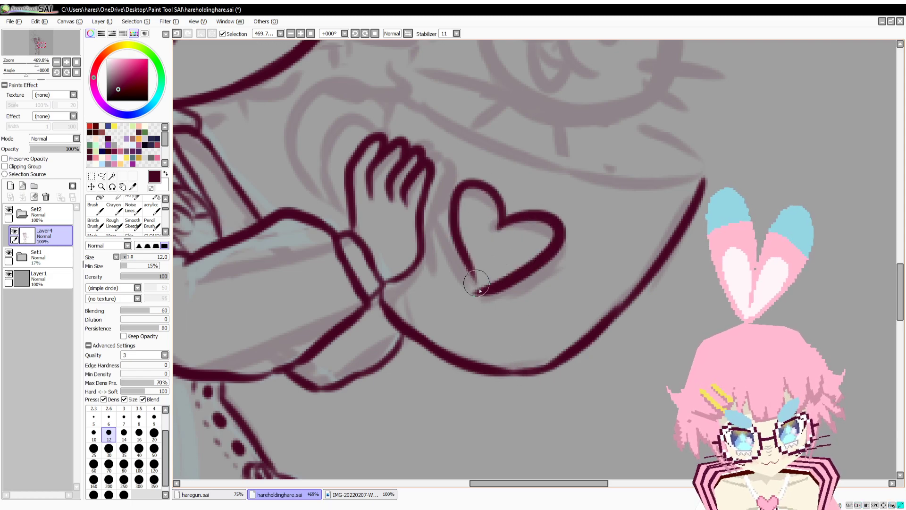
pyautogui.hotkey('ctrl', 'z')
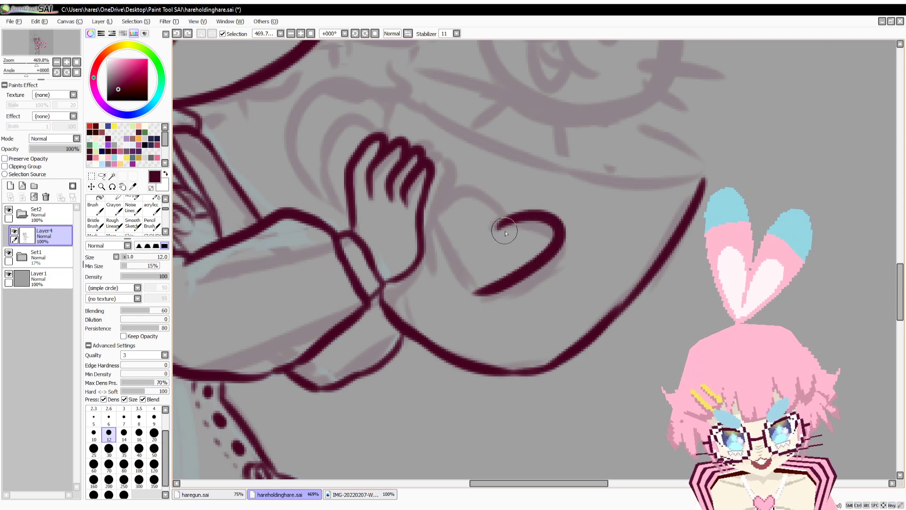
pyautogui.moveTo(502, 227)
pyautogui.mouseDown()
pyautogui.moveTo(454, 207)
pyautogui.moveTo(479, 292)
pyautogui.mouseUp()
pyautogui.hotkey('ctrl', 'z')
pyautogui.hotkey('ctrl', 'z')
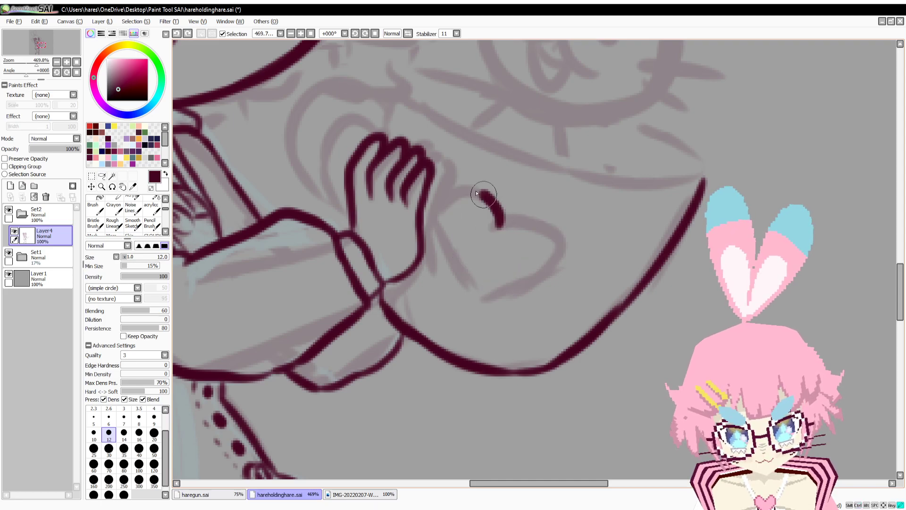
pyautogui.moveTo(477, 192); pyautogui.dragTo(480, 295)
pyautogui.hotkey('ctrl', 'z')
# Draw the left half of the heart on the cup and copy it onto a new layer.
pyautogui.moveTo(499, 222); pyautogui.dragTo(480, 308)
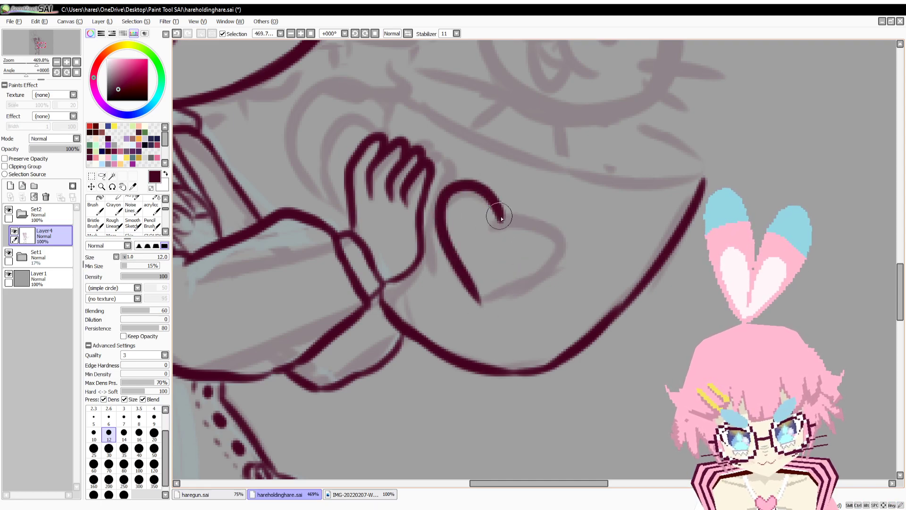
pyautogui.moveTo(502, 218)
pyautogui.mouseDown()
pyautogui.moveTo(556, 243)
pyautogui.moveTo(480, 302)
pyautogui.mouseUp()
pyautogui.hotkey('ctrl', 'z')
pyautogui.press('l')
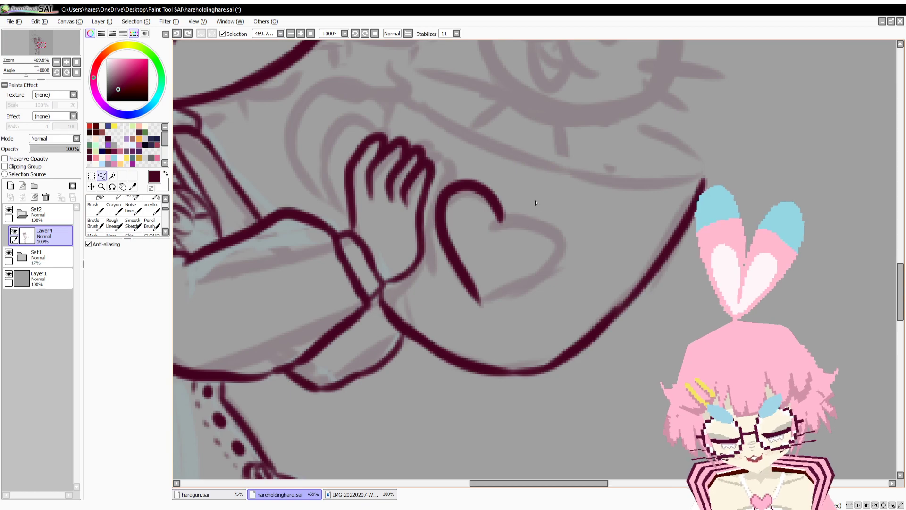
pyautogui.moveTo(535, 203); pyautogui.dragTo(459, 315)
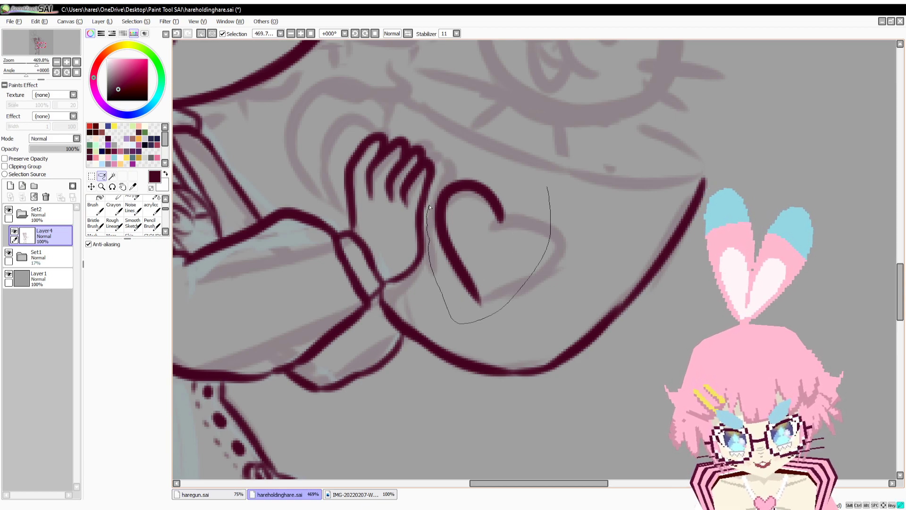
pyautogui.moveTo(430, 207); pyautogui.dragTo(543, 190)
pyautogui.hotkey('ctrl', 'c')
pyautogui.hotkey('ctrl', 'v')
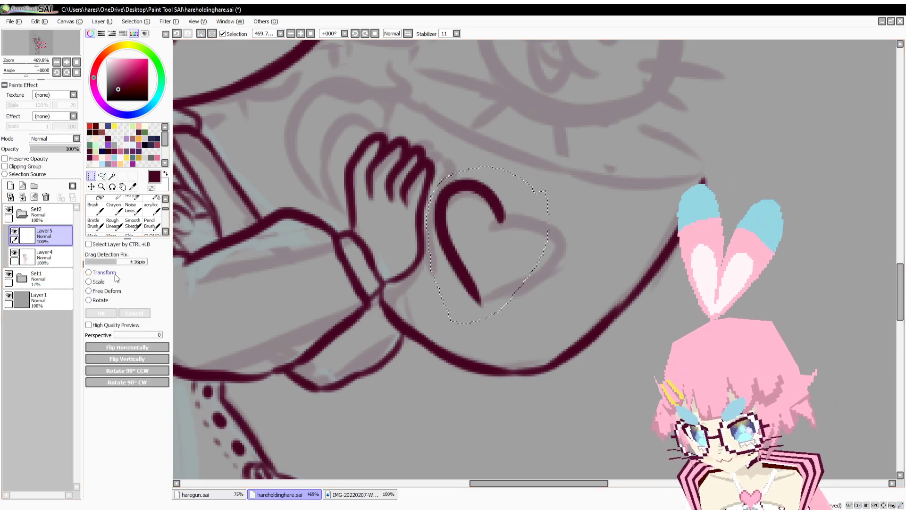
# Flip the copied heart half horizontally, rotate and place it against the left half, and close the heart's lower tip.
pyautogui.click(114, 274)
pyautogui.click(149, 350)
pyautogui.moveTo(501, 214); pyautogui.dragTo(569, 223)
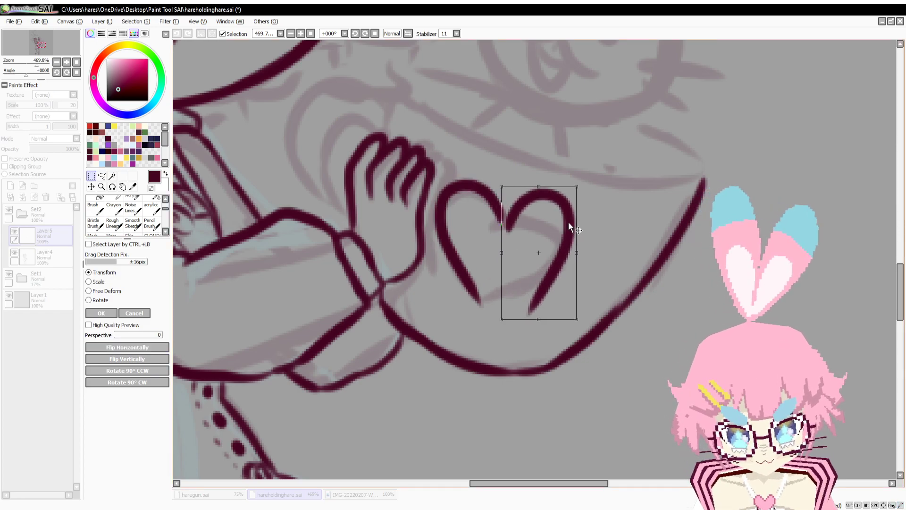
pyautogui.moveTo(621, 257); pyautogui.dragTo(592, 305)
pyautogui.moveTo(604, 216); pyautogui.dragTo(539, 214)
pyautogui.press('Return')
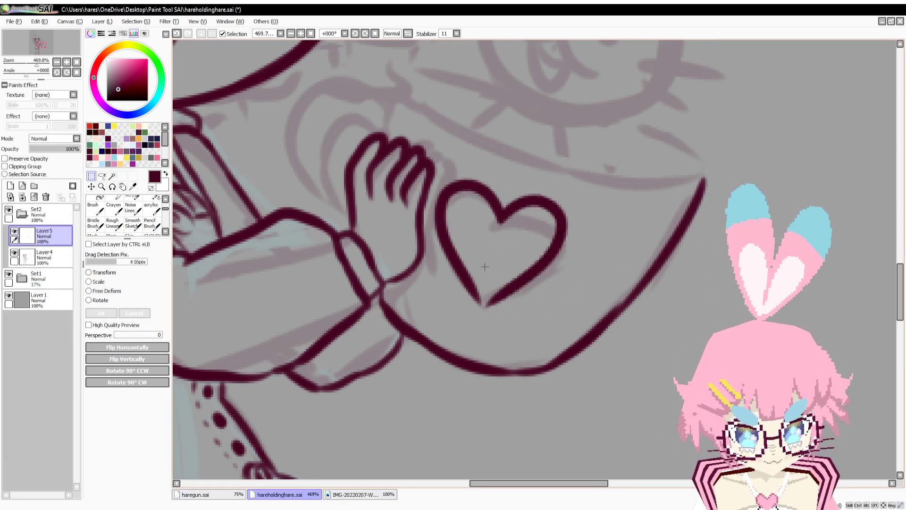
pyautogui.press('b')
pyautogui.moveTo(480, 307)
pyautogui.mouseDown()
pyautogui.moveTo(510, 289)
pyautogui.moveTo(487, 308)
pyautogui.mouseUp()
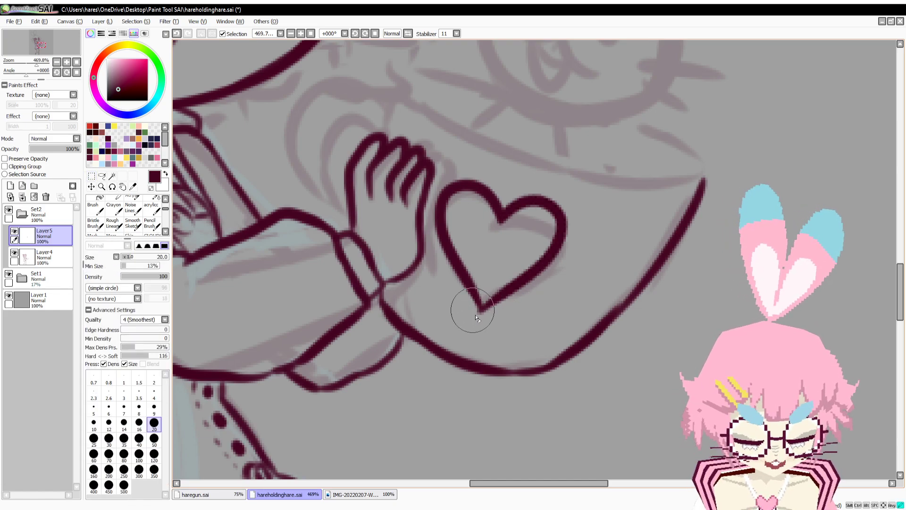
# Line the cup's rim with the short edge above the hand, the front curve and both visible back segments.
pyautogui.scroll(3, 454, 267)
pyautogui.moveTo(380, 218)
pyautogui.mouseDown()
pyautogui.moveTo(391, 163)
pyautogui.moveTo(494, 236)
pyautogui.mouseUp()
pyautogui.hotkey('ctrl', 'z')
pyautogui.moveTo(395, 170); pyautogui.dragTo(585, 271)
pyautogui.hotkey('ctrl', 'z')
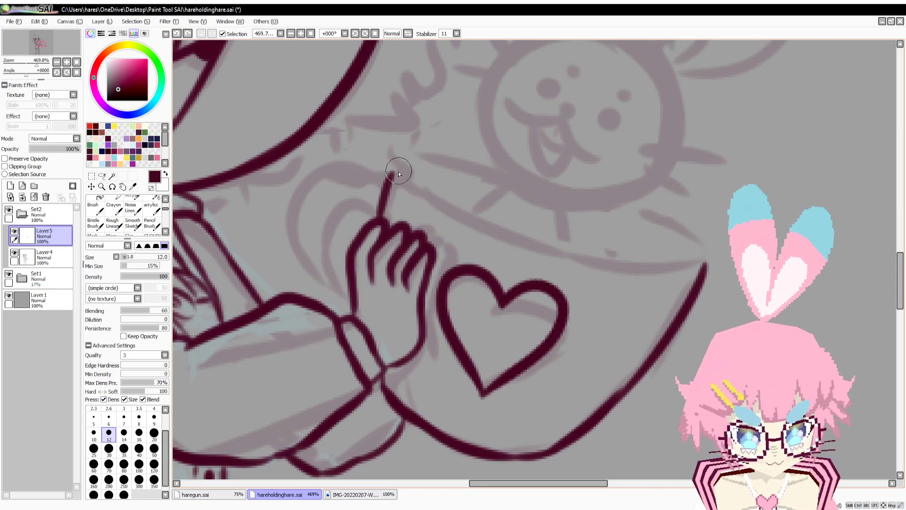
pyautogui.moveTo(396, 171)
pyautogui.mouseDown()
pyautogui.moveTo(431, 198)
pyautogui.moveTo(581, 259)
pyautogui.mouseUp()
pyautogui.moveTo(493, 239); pyautogui.dragTo(689, 267)
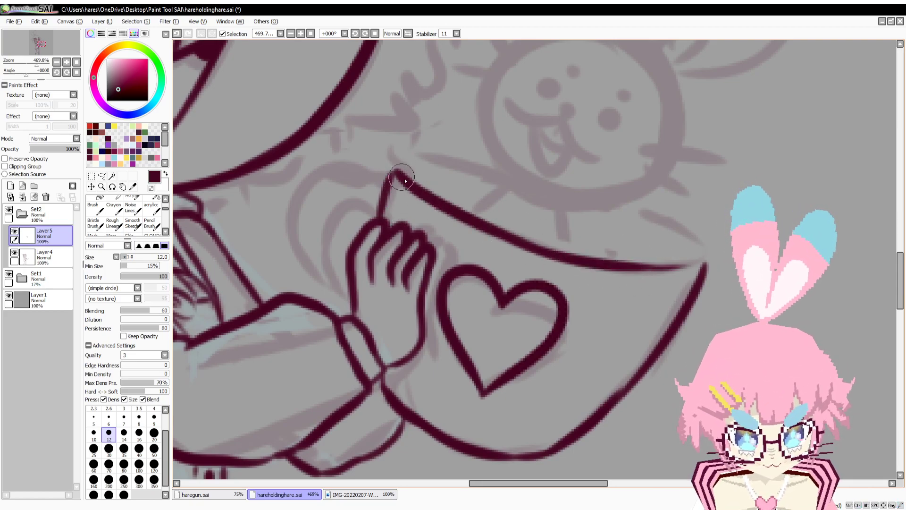
pyautogui.moveTo(397, 165); pyautogui.dragTo(482, 173)
pyautogui.moveTo(606, 214)
pyautogui.mouseDown()
pyautogui.moveTo(674, 236)
pyautogui.moveTo(703, 265)
pyautogui.mouseUp()
# Line the cup handle's outer and inner curves from the rim down behind the hand.
pyautogui.moveTo(396, 168)
pyautogui.mouseDown()
pyautogui.moveTo(359, 166)
pyautogui.moveTo(304, 239)
pyautogui.moveTo(345, 272)
pyautogui.mouseUp()
pyautogui.hotkey('ctrl', 'z')
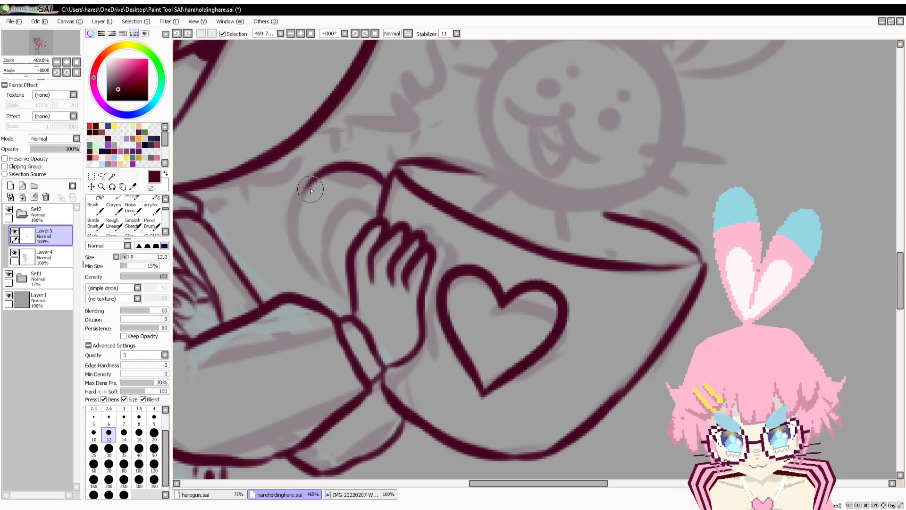
pyautogui.moveTo(324, 173); pyautogui.dragTo(320, 272)
pyautogui.moveTo(307, 227); pyautogui.dragTo(351, 310)
pyautogui.moveTo(381, 203)
pyautogui.mouseDown()
pyautogui.moveTo(336, 196)
pyautogui.moveTo(336, 280)
pyautogui.mouseUp()
pyautogui.hotkey('ctrl', 'z')
pyautogui.hotkey('ctrl', 'z')
pyautogui.moveTo(379, 203)
pyautogui.mouseDown()
pyautogui.moveTo(333, 202)
pyautogui.moveTo(329, 250)
pyautogui.mouseUp()
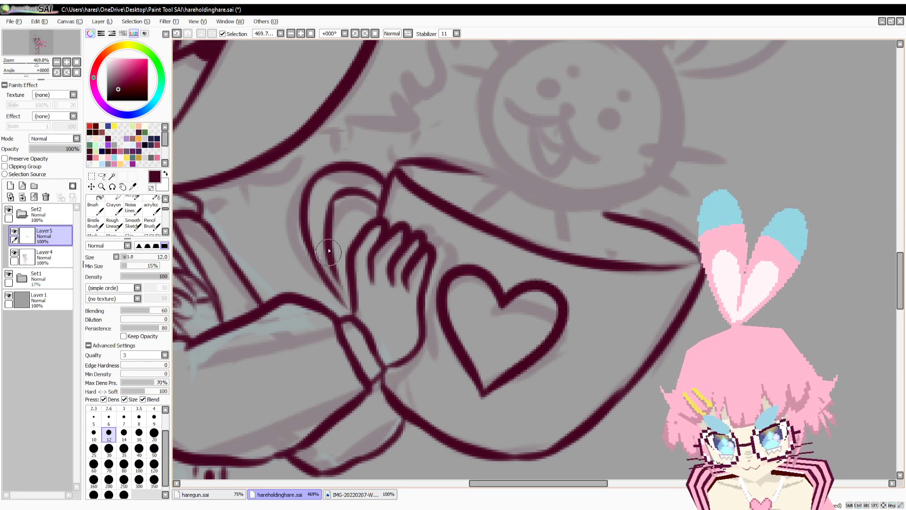
pyautogui.moveTo(336, 292); pyautogui.dragTo(348, 309)
pyautogui.moveTo(421, 283); pyautogui.dragTo(370, 384)
pyautogui.moveTo(565, 125)
pyautogui.mouseDown()
pyautogui.moveTo(476, 145)
pyautogui.moveTo(471, 286)
pyautogui.moveTo(626, 198)
pyautogui.mouseUp()
pyautogui.hotkey('ctrl', 'z')
pyautogui.moveTo(560, 123)
pyautogui.mouseDown()
pyautogui.moveTo(416, 202)
pyautogui.moveTo(571, 297)
pyautogui.moveTo(555, 123)
pyautogui.moveTo(458, 152)
pyautogui.moveTo(534, 304)
pyautogui.moveTo(571, 123)
pyautogui.mouseUp()
pyautogui.hotkey('ctrl', 'z')
pyautogui.hotkey('ctrl', 'z')
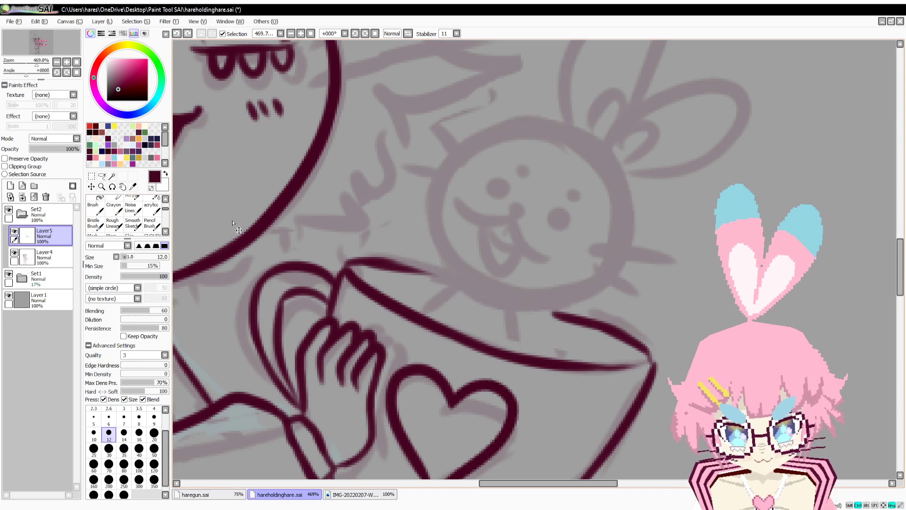
# Lasso the small bunny on sketch Layer2, copy it onto a new layer and move that layer into Set2.
pyautogui.click(22, 278)
pyautogui.click(40, 304)
pyautogui.click(44, 319)
pyautogui.click(102, 177)
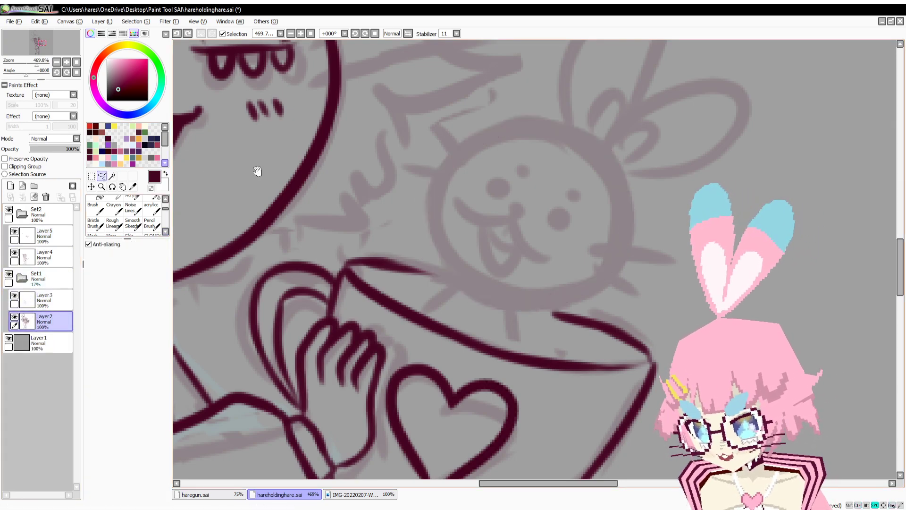
pyautogui.moveTo(434, 221); pyautogui.dragTo(415, 272)
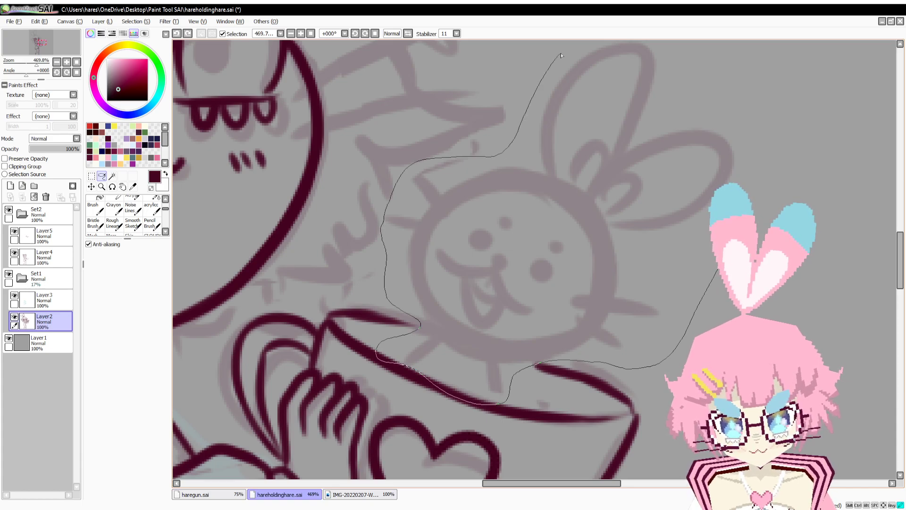
pyautogui.moveTo(562, 55); pyautogui.dragTo(755, 201)
pyautogui.hotkey('ctrl', 'c')
pyautogui.hotkey('ctrl', 'v')
pyautogui.moveTo(67, 316); pyautogui.dragTo(67, 232)
# Check the copied bunny with sketch Layer2 hidden, clear the selection and delete the copied layer.
pyautogui.click(15, 338)
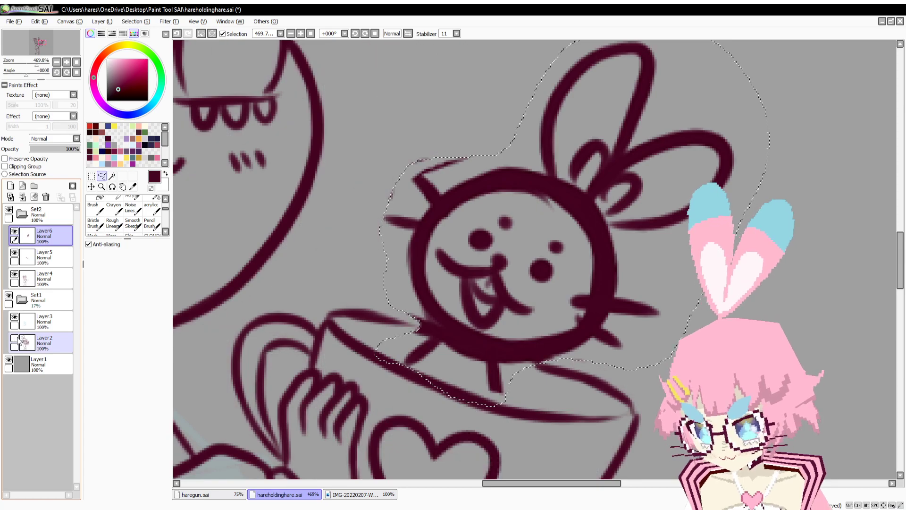
pyautogui.click(14, 338)
pyautogui.press('b')
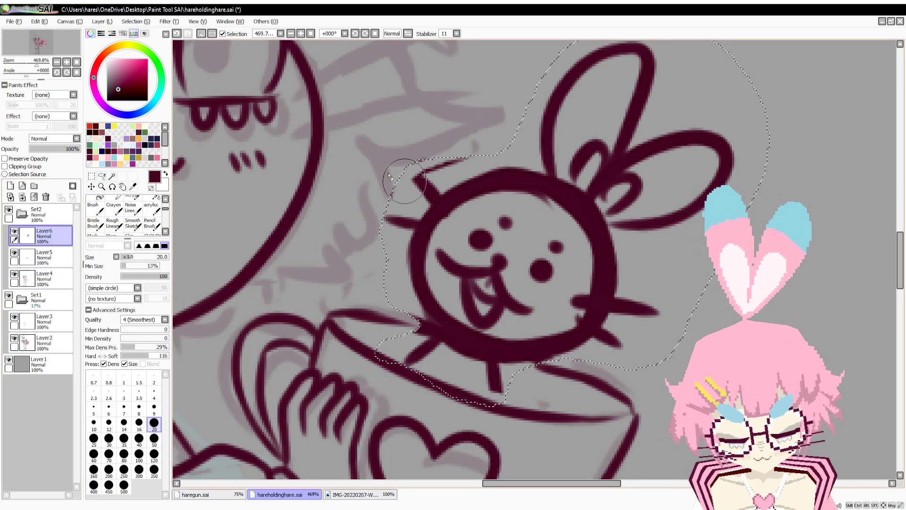
pyautogui.hotkey('ctrl', 'd')
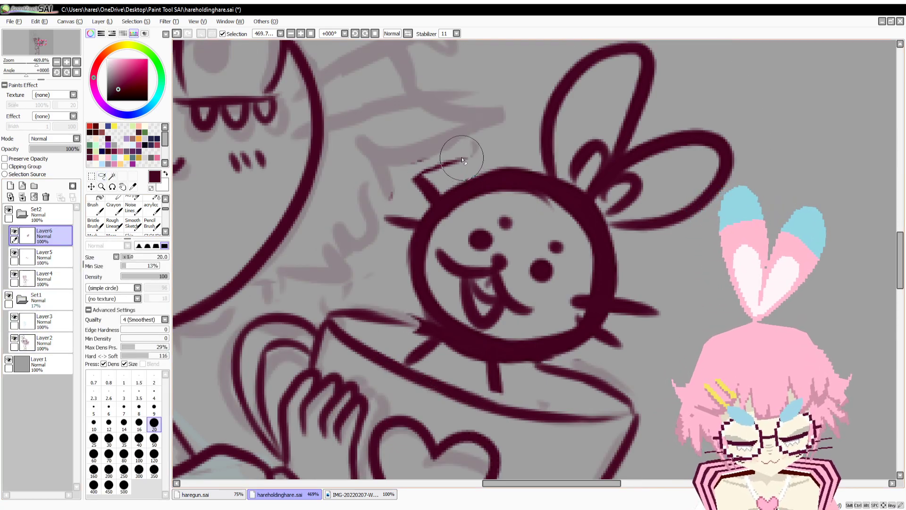
pyautogui.click(46, 197)
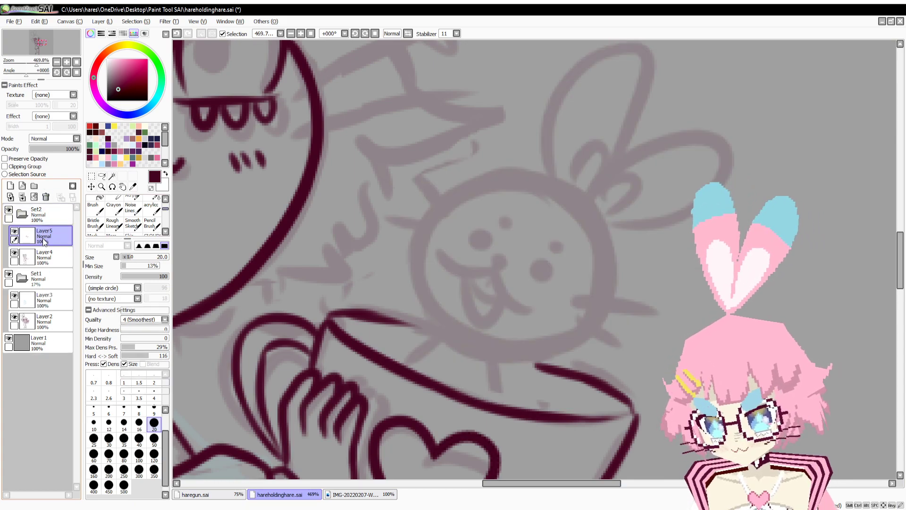
# Outline the small bunny's round head above the cup with maroon curves following the sketch.
pyautogui.press('b')
pyautogui.moveTo(570, 188)
pyautogui.mouseDown()
pyautogui.moveTo(425, 302)
pyautogui.moveTo(597, 231)
pyautogui.mouseUp()
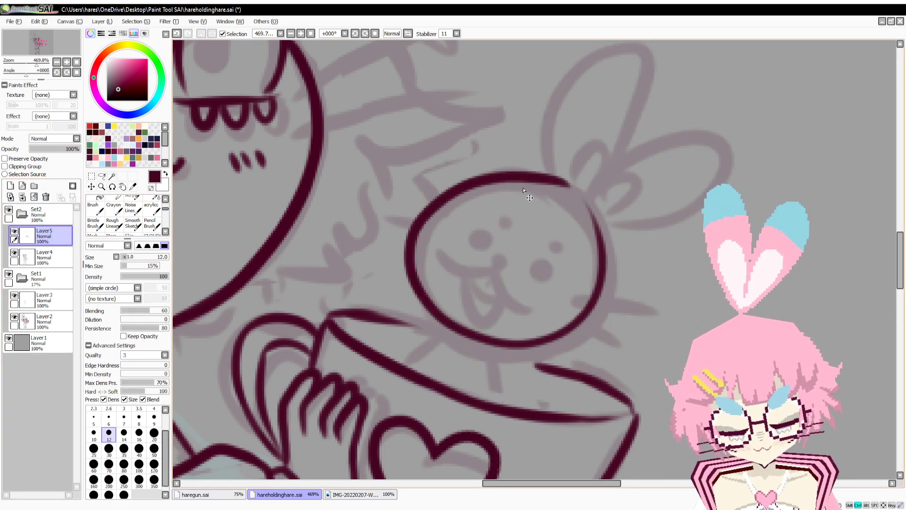
pyautogui.hotkey('ctrl', 'z')
pyautogui.moveTo(548, 180)
pyautogui.mouseDown()
pyautogui.moveTo(505, 172)
pyautogui.moveTo(557, 296)
pyautogui.moveTo(557, 196)
pyautogui.moveTo(433, 320)
pyautogui.mouseUp()
pyautogui.hotkey('ctrl', 'z')
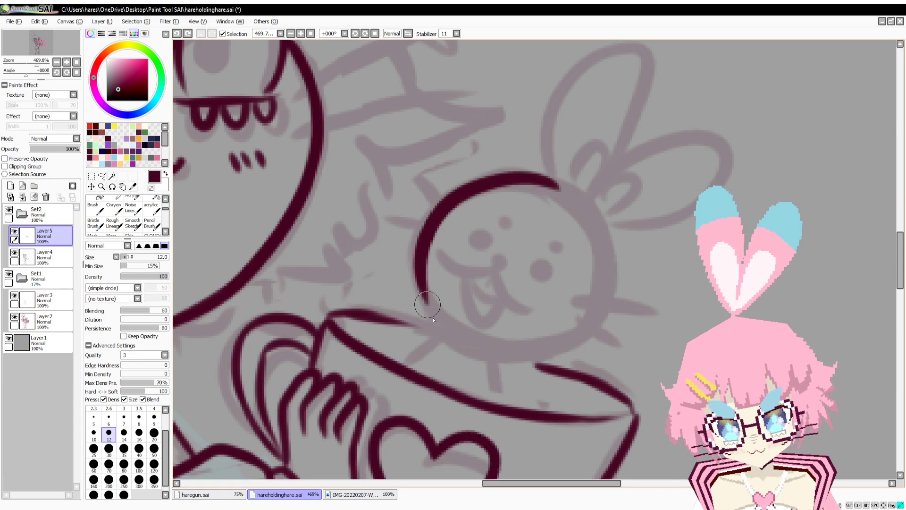
pyautogui.moveTo(429, 270)
pyautogui.mouseDown()
pyautogui.moveTo(431, 305)
pyautogui.moveTo(470, 337)
pyautogui.mouseUp()
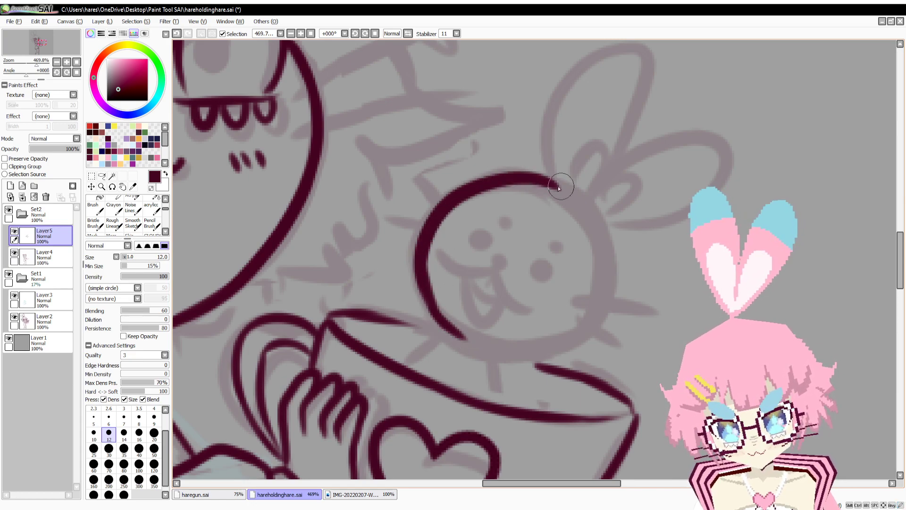
pyautogui.moveTo(559, 189)
pyautogui.mouseDown()
pyautogui.moveTo(604, 251)
pyautogui.moveTo(600, 304)
pyautogui.moveTo(607, 296)
pyautogui.moveTo(502, 366)
pyautogui.moveTo(466, 346)
pyautogui.moveTo(530, 345)
pyautogui.mouseUp()
pyautogui.hotkey('ctrl', 'z')
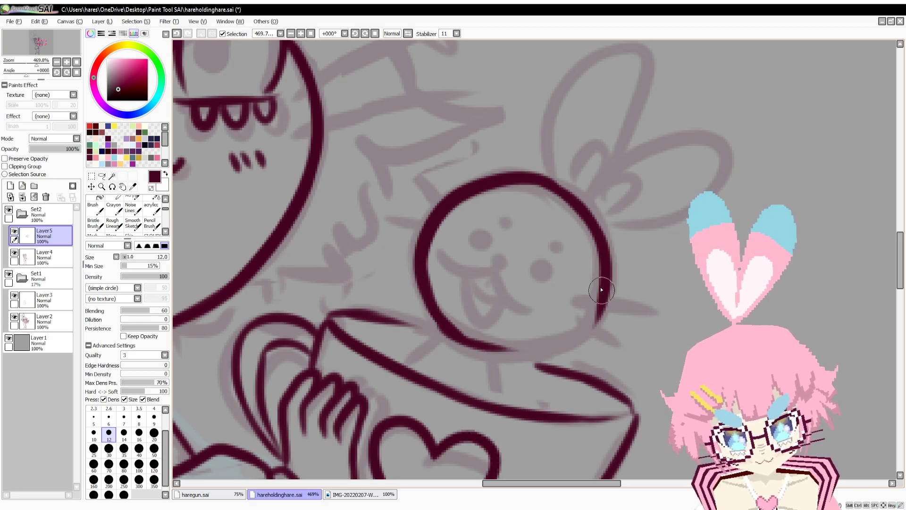
pyautogui.moveTo(601, 297)
pyautogui.mouseDown()
pyautogui.moveTo(550, 352)
pyautogui.moveTo(586, 331)
pyautogui.moveTo(466, 352)
pyautogui.moveTo(510, 339)
pyautogui.mouseUp()
# Clean up the lower edge of the bunny's head, erasing stray overlap and redrawing the bottom curve into one even line.
pyautogui.press('e')
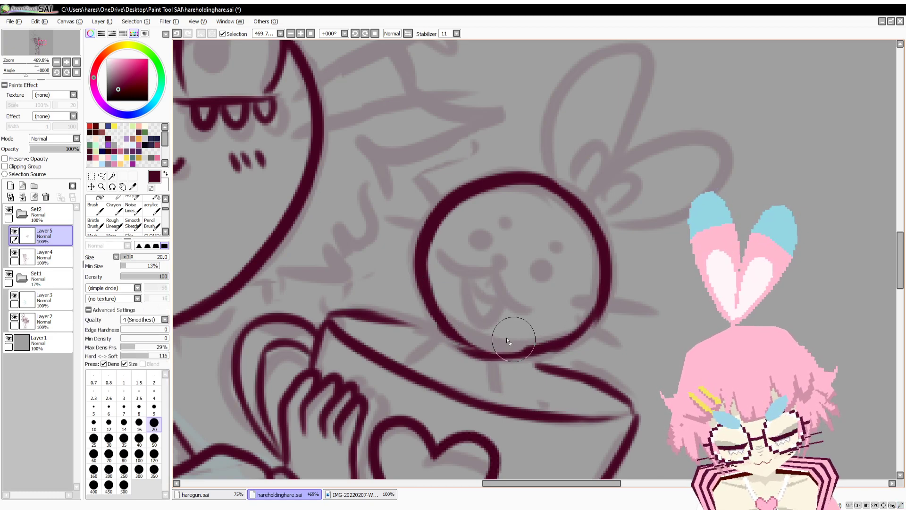
pyautogui.press('b')
pyautogui.moveTo(429, 305)
pyautogui.mouseDown()
pyautogui.moveTo(443, 323)
pyautogui.moveTo(514, 353)
pyautogui.mouseUp()
pyautogui.press('e')
pyautogui.moveTo(419, 316); pyautogui.dragTo(480, 357)
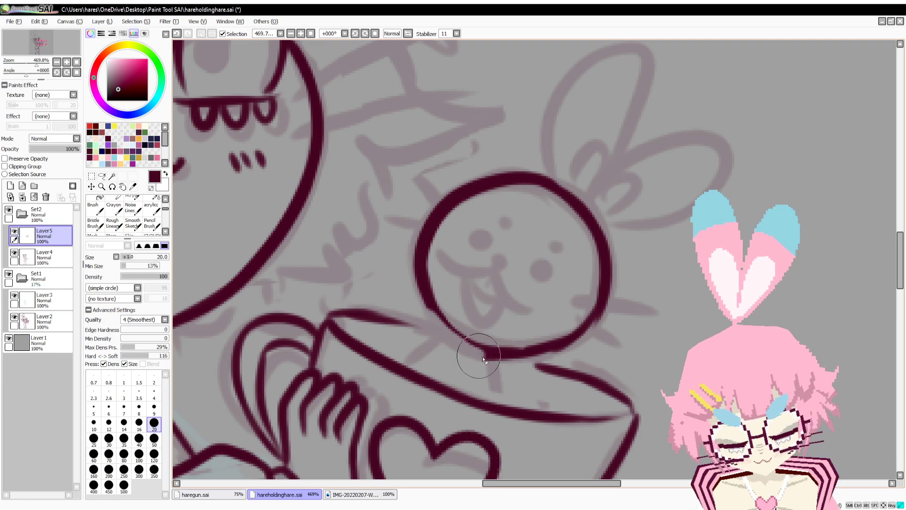
pyautogui.press('n')
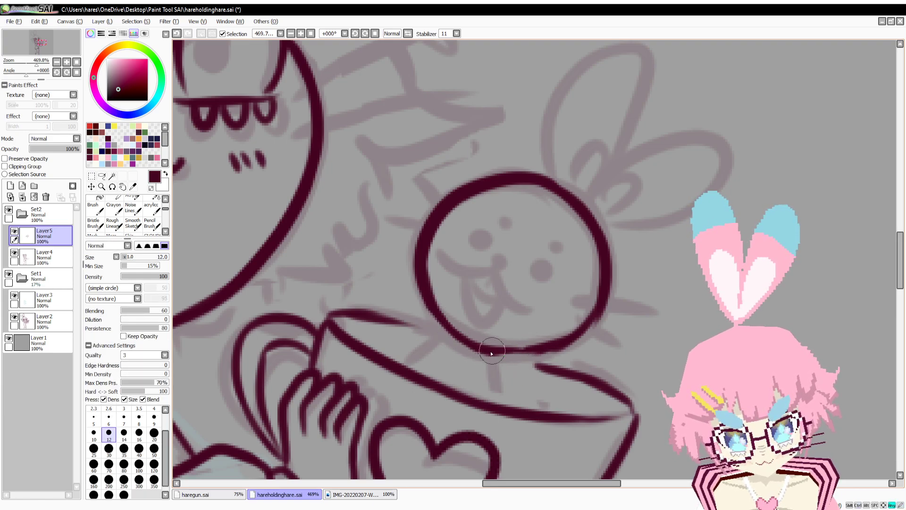
pyautogui.press('e')
pyautogui.moveTo(611, 315)
pyautogui.mouseDown()
pyautogui.moveTo(581, 344)
pyautogui.moveTo(603, 305)
pyautogui.moveTo(536, 352)
pyautogui.mouseUp()
pyautogui.press('n')
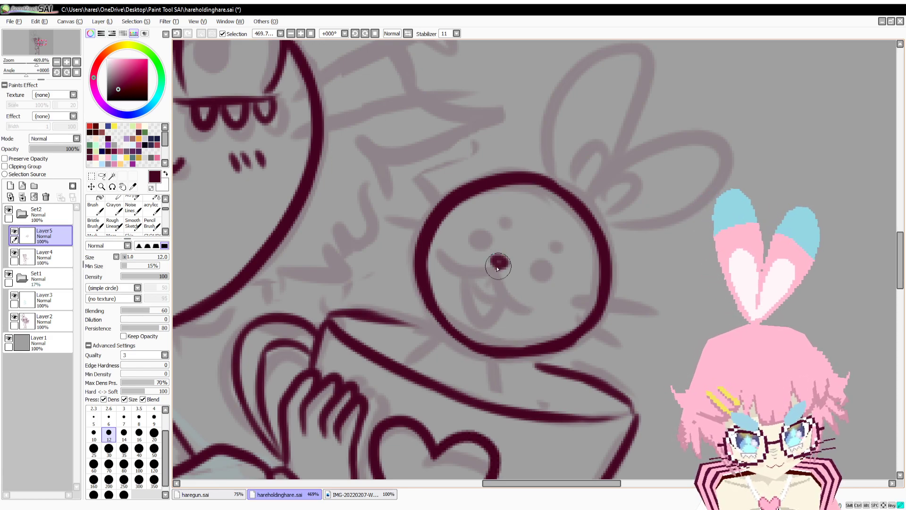
# Draw the bunny's face with a nose, a wide smile, an open mouth with teeth and tongue, eyes and brow spots.
pyautogui.moveTo(496, 269)
pyautogui.mouseDown()
pyautogui.moveTo(471, 274)
pyautogui.moveTo(443, 252)
pyautogui.moveTo(545, 303)
pyautogui.mouseUp()
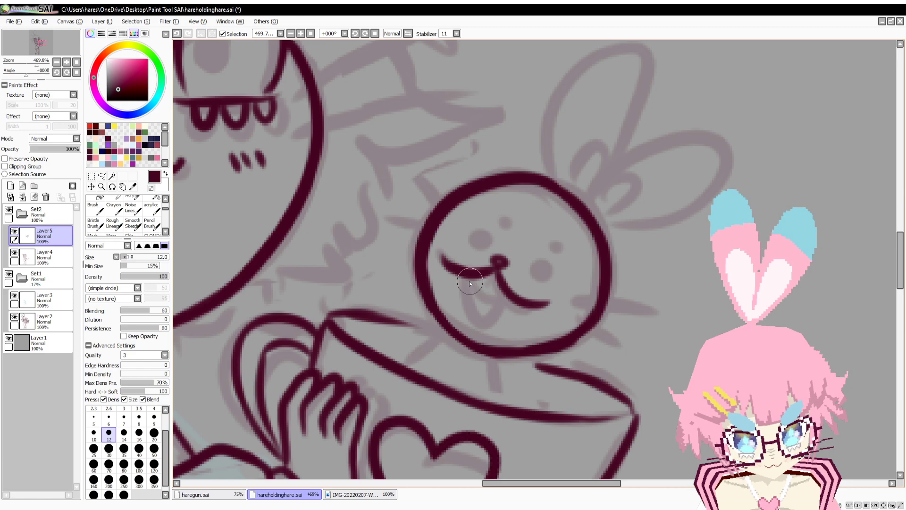
pyautogui.moveTo(470, 284); pyautogui.dragTo(508, 307)
pyautogui.moveTo(478, 277); pyautogui.dragTo(504, 286)
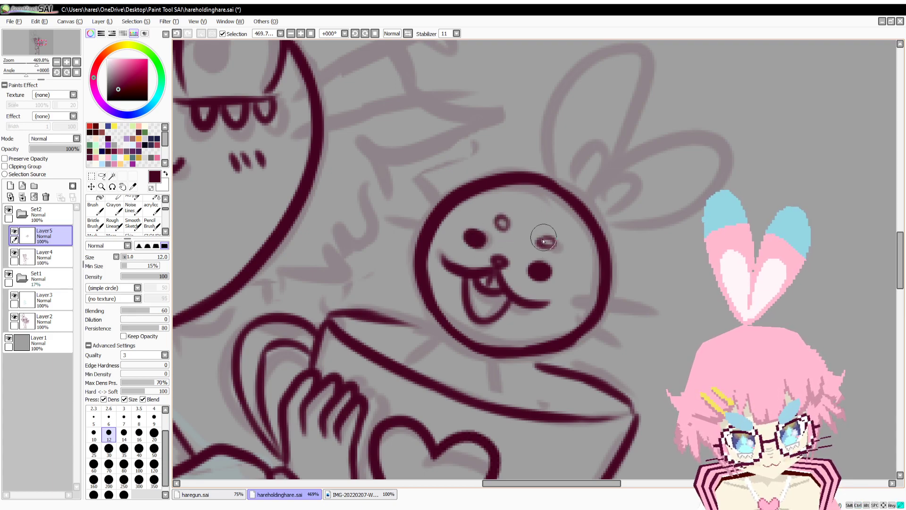
# Add two whiskers on each side of the bunny's head and two body lines from the head down to the cup's rim.
pyautogui.moveTo(569, 305); pyautogui.dragTo(638, 300)
pyautogui.moveTo(573, 321); pyautogui.dragTo(625, 344)
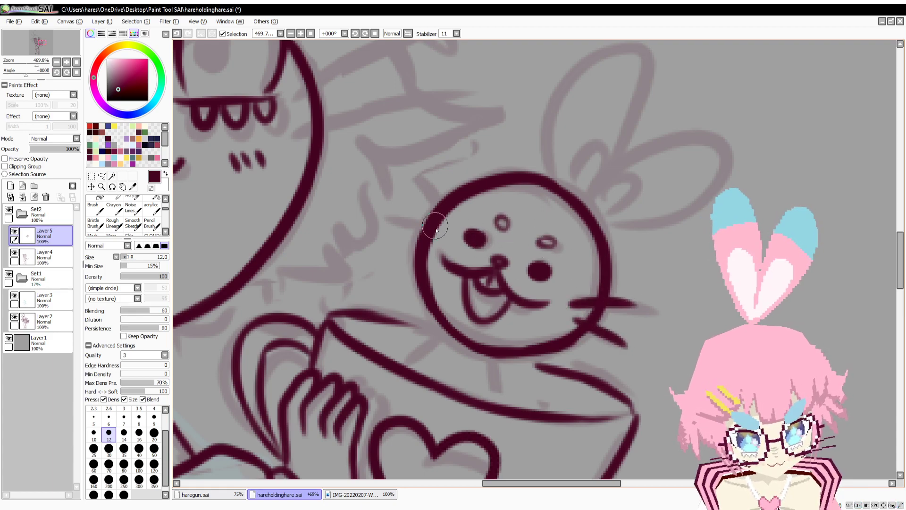
pyautogui.moveTo(437, 223); pyautogui.dragTo(398, 201)
pyautogui.moveTo(378, 235); pyautogui.dragTo(426, 242)
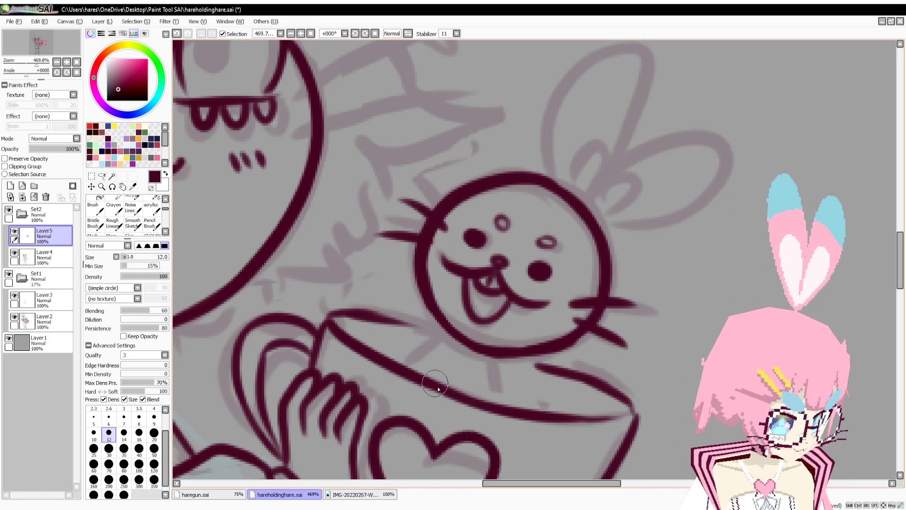
pyautogui.moveTo(489, 389)
pyautogui.mouseDown()
pyautogui.moveTo(518, 323)
pyautogui.moveTo(528, 337)
pyautogui.mouseUp()
pyautogui.moveTo(478, 269); pyautogui.dragTo(438, 301)
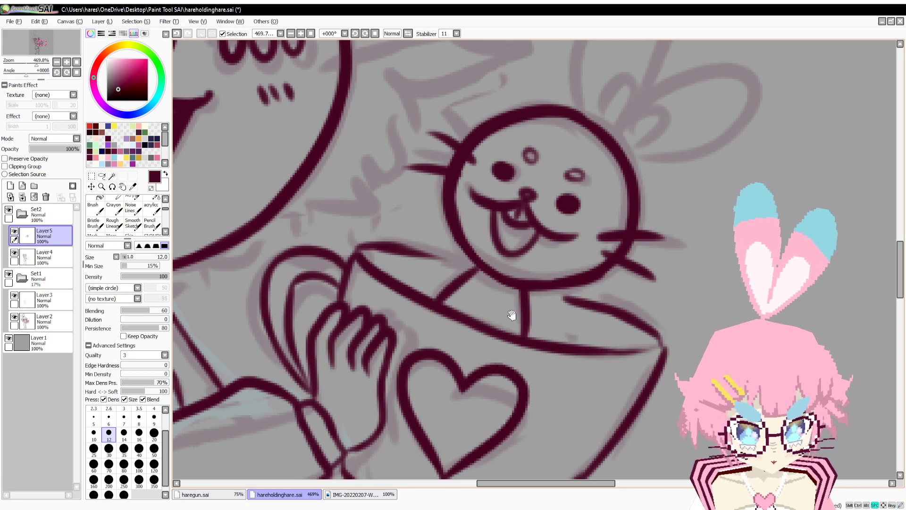
pyautogui.moveTo(529, 350)
pyautogui.mouseDown()
pyautogui.moveTo(536, 244)
pyautogui.moveTo(535, 271)
pyautogui.mouseUp()
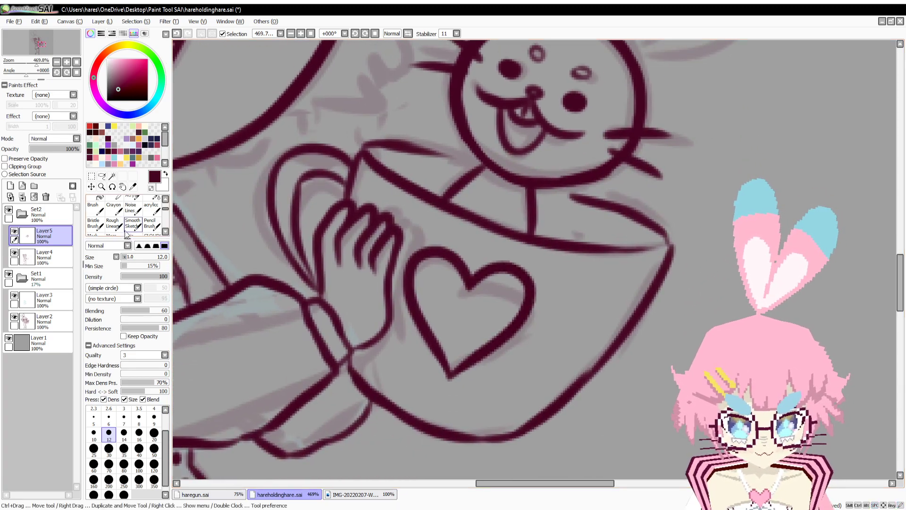
pyautogui.click(101, 176)
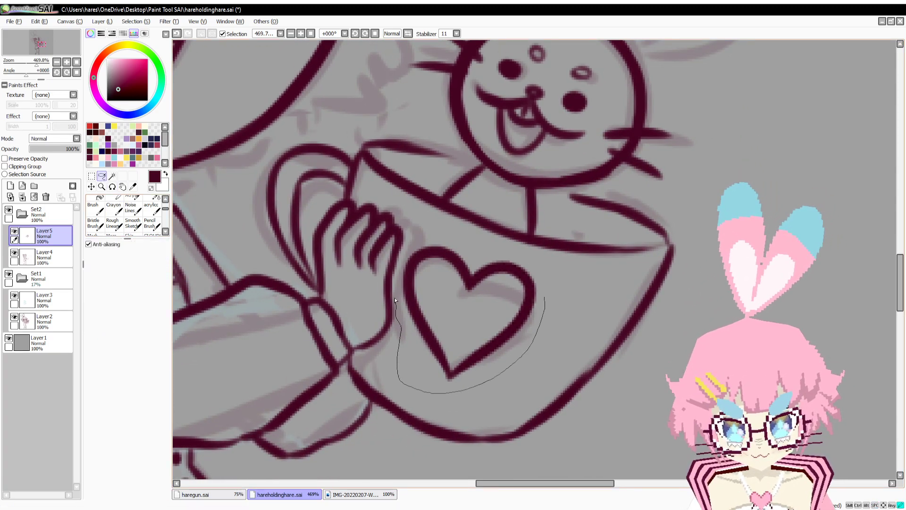
pyautogui.moveTo(485, 249); pyautogui.dragTo(546, 309)
pyautogui.hotkey('ctrl', 't')
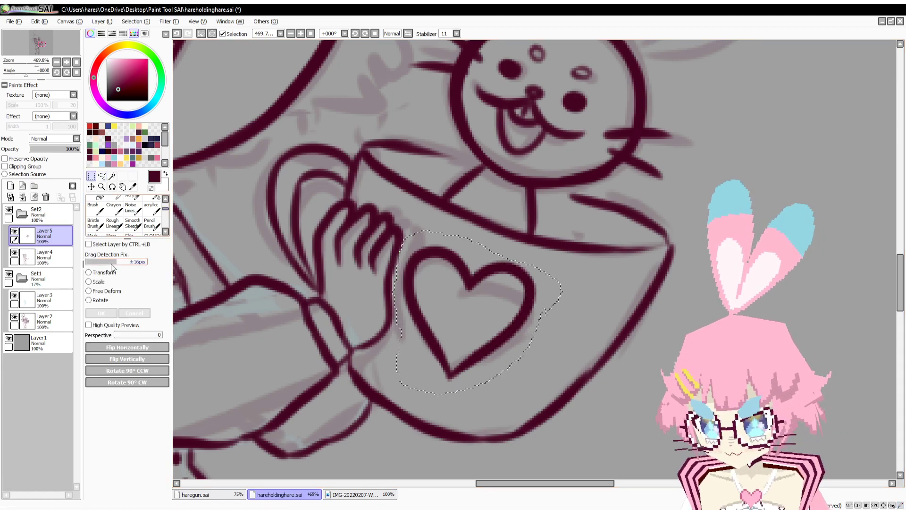
pyautogui.click(109, 272)
pyautogui.moveTo(581, 339); pyautogui.dragTo(581, 342)
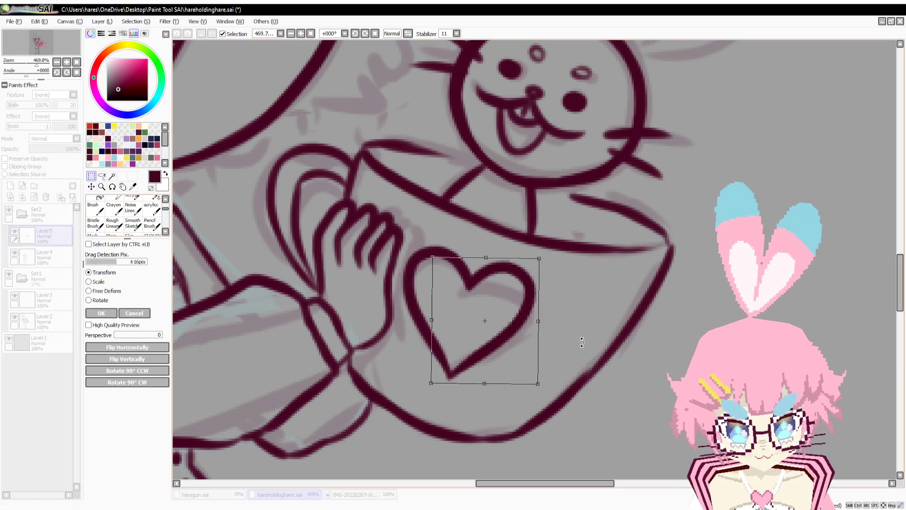
pyautogui.press('Return')
pyautogui.hotkey('ctrl', 'd')
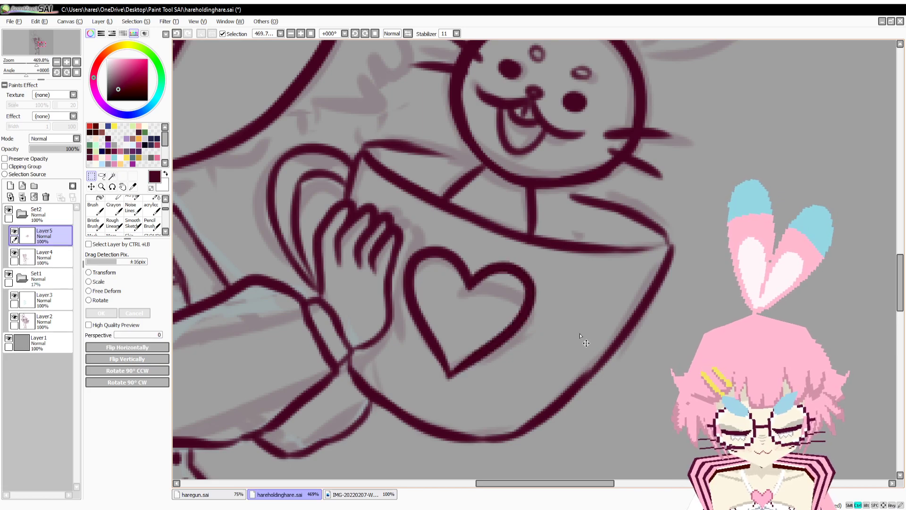
pyautogui.hotkey('ctrl', 'z')
pyautogui.hotkey('ctrl', 'z')
pyautogui.hotkey('ctrl', 'z')
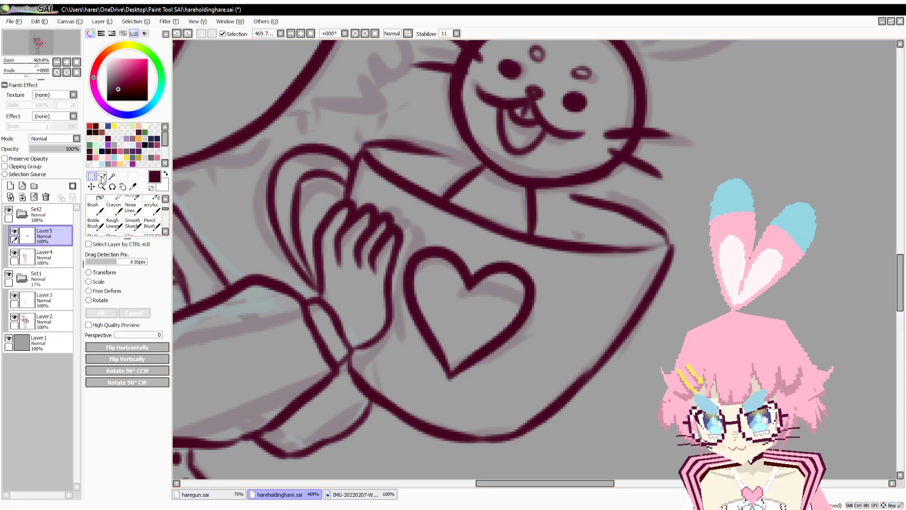
pyautogui.click(188, 33)
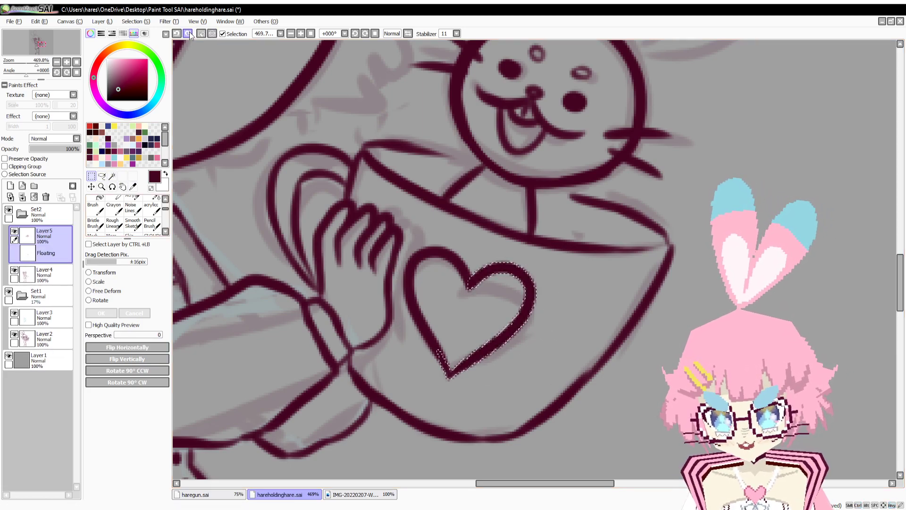
# Merge Layer5 into Layer4, then lasso the cup's heart, tilt it slightly clockwise and shift it up and left against the hand.
pyautogui.hotkey('ctrl', 'e')
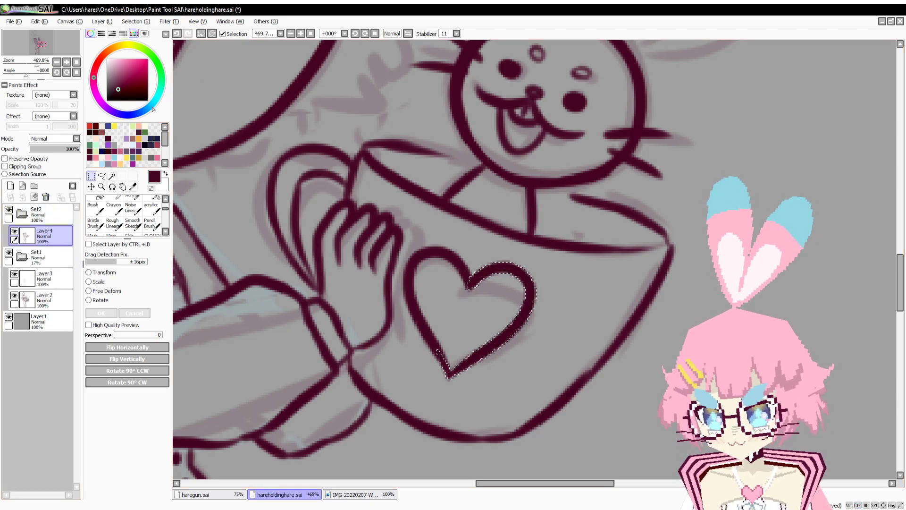
pyautogui.click(101, 176)
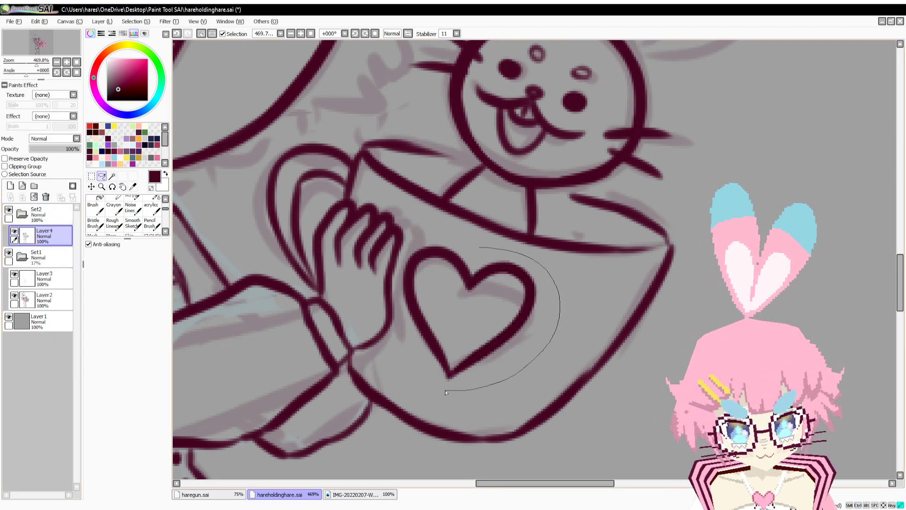
pyautogui.moveTo(455, 236); pyautogui.dragTo(460, 239)
pyautogui.hotkey('ctrl', 't')
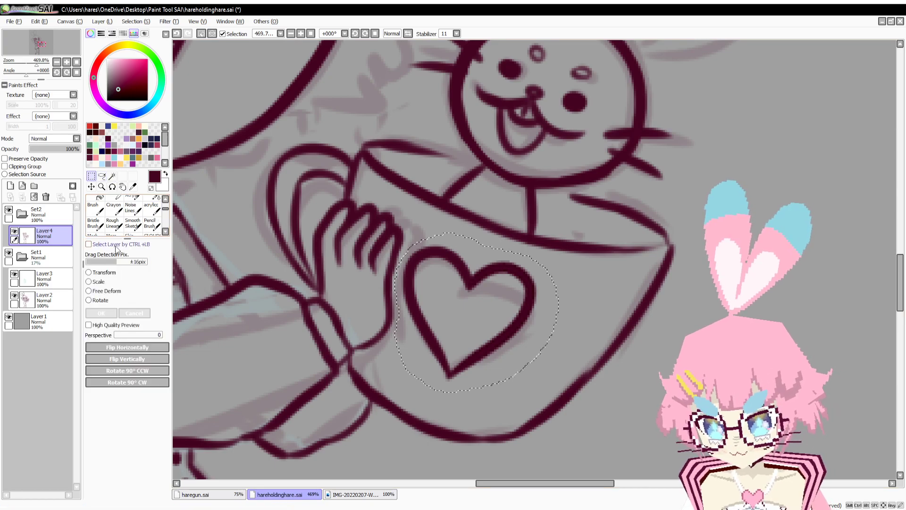
pyautogui.moveTo(568, 324); pyautogui.dragTo(566, 333)
pyautogui.moveTo(481, 297); pyautogui.dragTo(464, 288)
pyautogui.press('Return')
pyautogui.press('b')
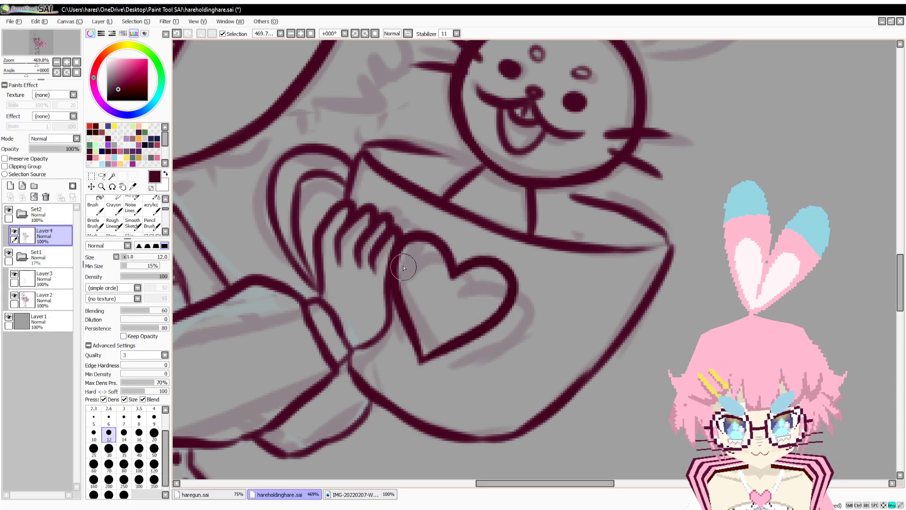
pyautogui.moveTo(383, 263); pyautogui.dragTo(380, 299)
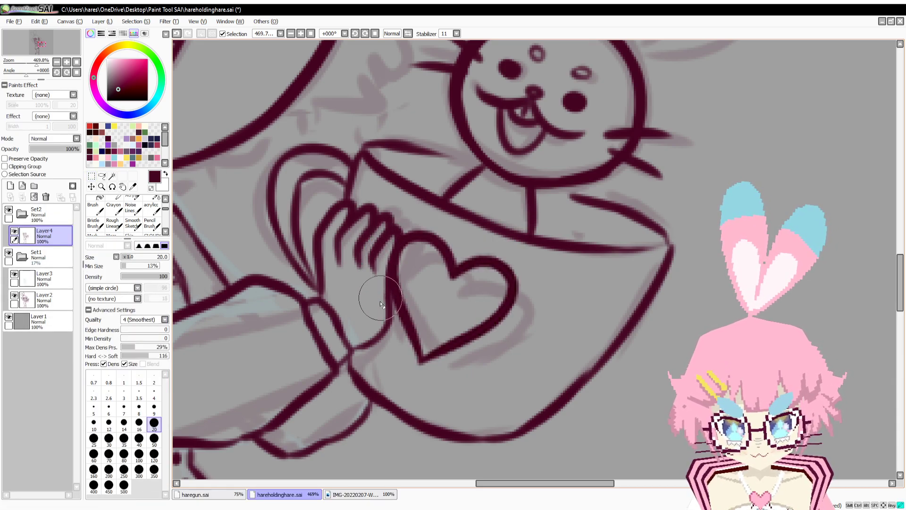
pyautogui.press('v')
pyautogui.click(10, 186)
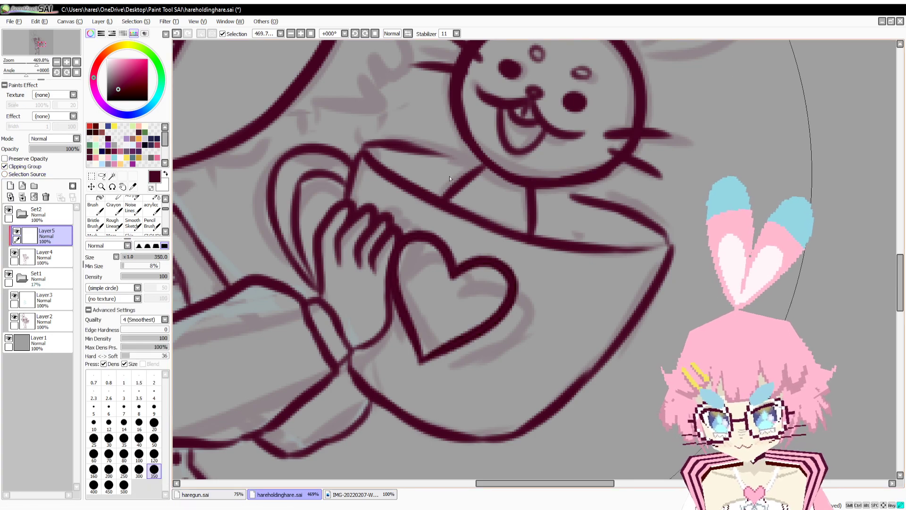
pyautogui.hotkey('ctrl', 'z')
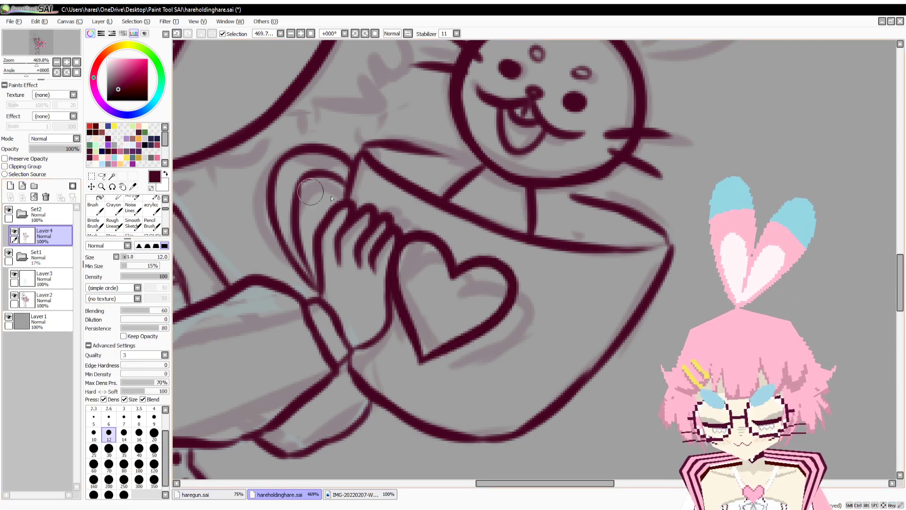
# Extend the cup's back rim to the bunny on both sides, erasing the old right segment and redrawing it to the corner.
pyautogui.moveTo(401, 148)
pyautogui.mouseDown()
pyautogui.moveTo(400, 200)
pyautogui.moveTo(482, 222)
pyautogui.mouseUp()
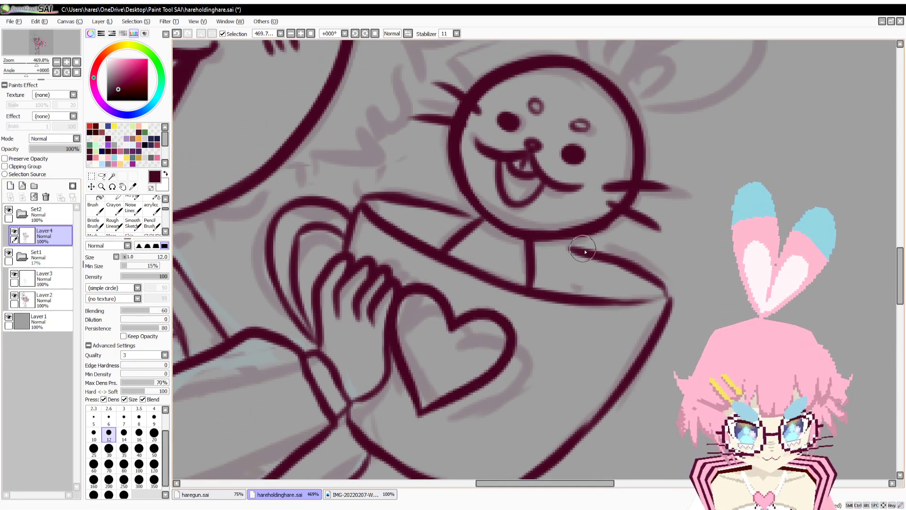
pyautogui.moveTo(584, 251); pyautogui.dragTo(537, 243)
pyautogui.hotkey('ctrl', 'z')
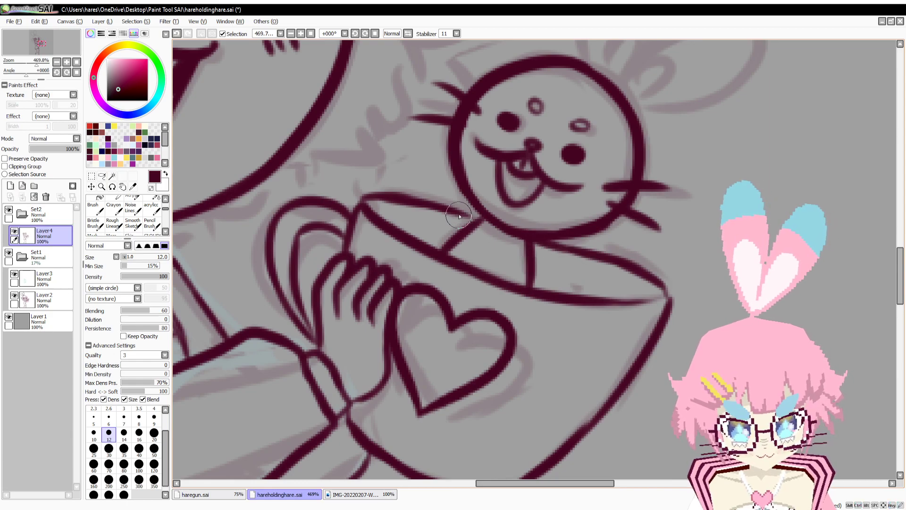
pyautogui.press('e')
pyautogui.moveTo(590, 254); pyautogui.dragTo(657, 282)
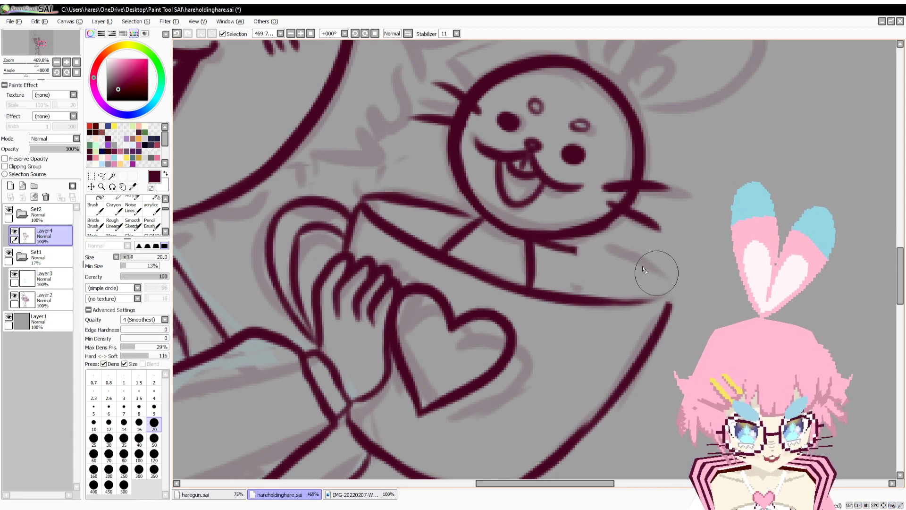
pyautogui.press('b')
pyautogui.moveTo(552, 248); pyautogui.dragTo(619, 274)
pyautogui.hotkey('ctrl', 'z')
pyautogui.moveTo(582, 250); pyautogui.dragTo(657, 289)
# Trim the stray ends at the rim's right corner and retrace the cup's right side down from it.
pyautogui.press('e')
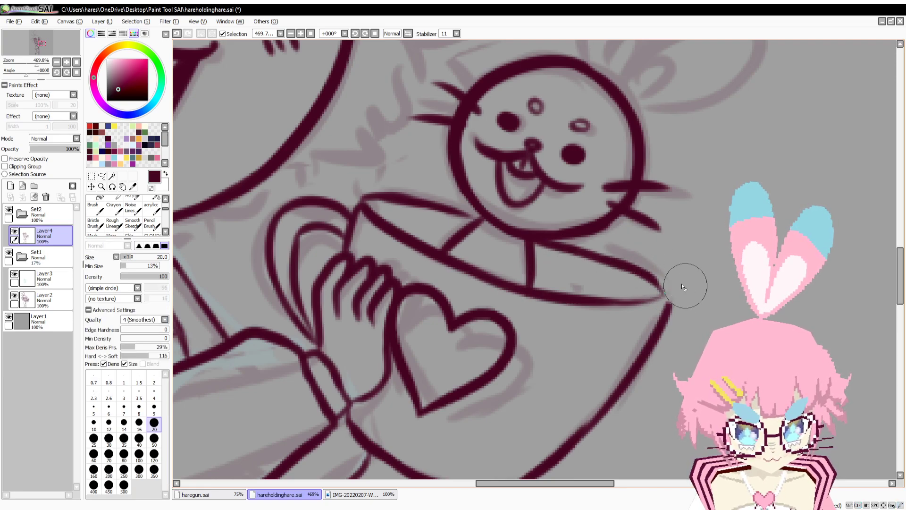
pyautogui.press('b')
pyautogui.press('e')
pyautogui.moveTo(680, 296)
pyautogui.mouseDown()
pyautogui.moveTo(643, 373)
pyautogui.moveTo(705, 298)
pyautogui.mouseUp()
pyautogui.press('b')
pyautogui.moveTo(700, 217); pyautogui.dragTo(643, 318)
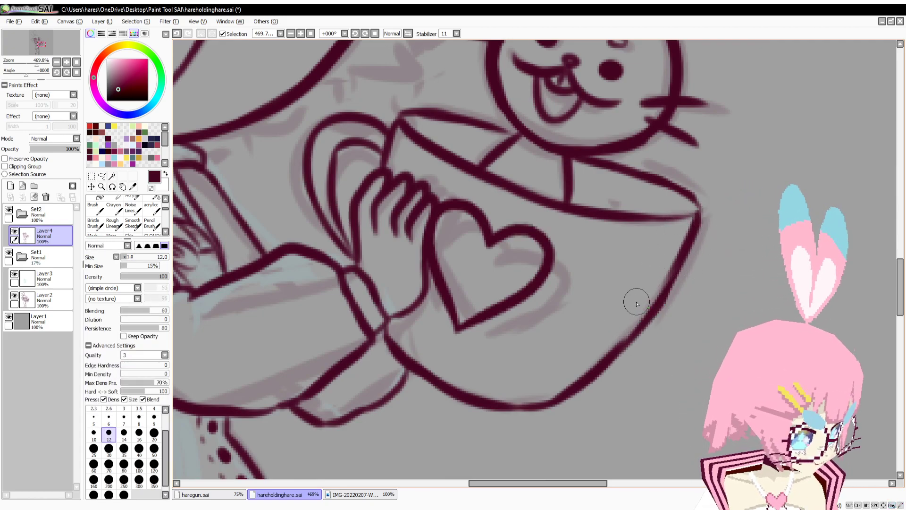
# Outline the bunny's upright ear as a tall loop rising from the top of its head.
pyautogui.moveTo(645, 284); pyautogui.dragTo(624, 350)
pyautogui.moveTo(628, 296); pyautogui.dragTo(590, 394)
pyautogui.moveTo(562, 301); pyautogui.dragTo(483, 430)
pyautogui.moveTo(474, 269)
pyautogui.mouseDown()
pyautogui.moveTo(471, 225)
pyautogui.moveTo(519, 297)
pyautogui.moveTo(654, 222)
pyautogui.moveTo(547, 321)
pyautogui.mouseUp()
pyautogui.hotkey('ctrl', 'z')
# Lasso the finished bunny ear, paste a copy of it on a new layer and flip the copy horizontally.
pyautogui.press('a')
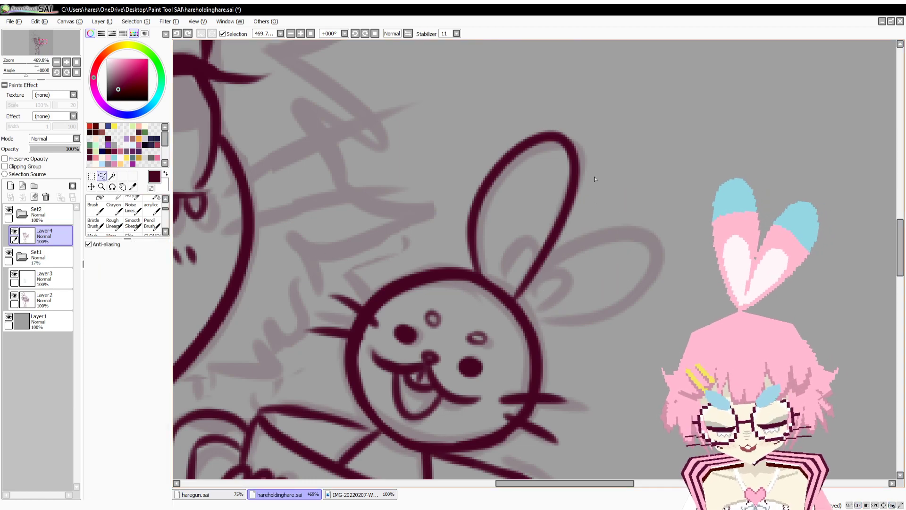
pyautogui.moveTo(610, 164)
pyautogui.mouseDown()
pyautogui.moveTo(472, 142)
pyautogui.moveTo(465, 263)
pyautogui.moveTo(509, 290)
pyautogui.mouseUp()
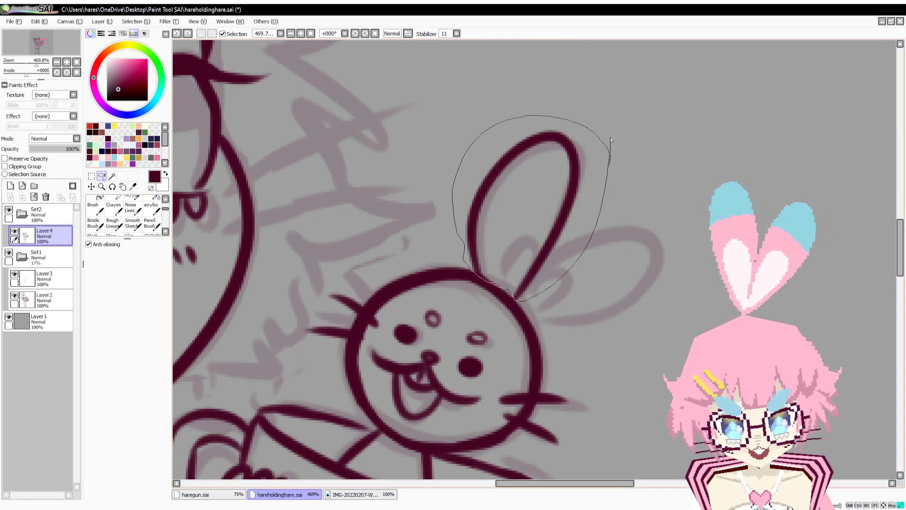
pyautogui.moveTo(611, 140); pyautogui.dragTo(611, 138)
pyautogui.hotkey('ctrl', 'c')
pyautogui.hotkey('ctrl', 'v')
pyautogui.click(134, 346)
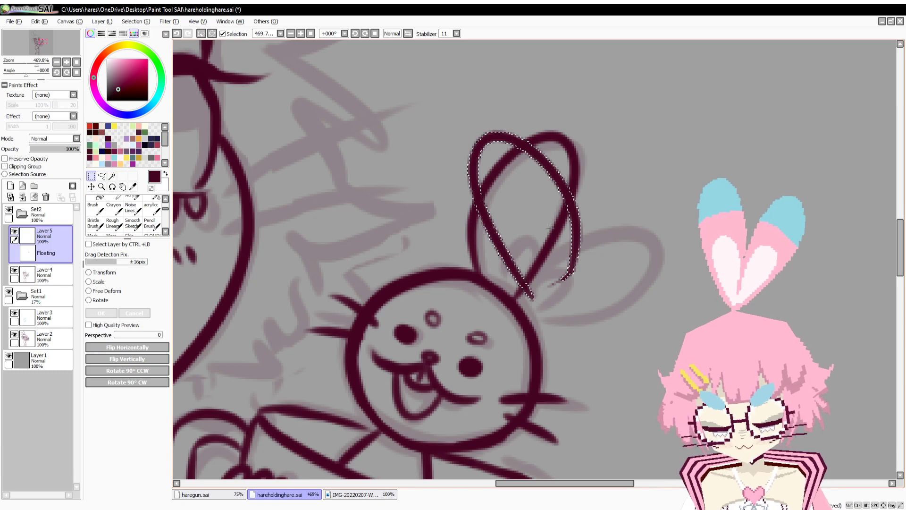
# Rotate and move the ear copy so it leans outward from the right side of the bunny's head, and apply the transform.
pyautogui.click(145, 347)
pyautogui.click(145, 347)
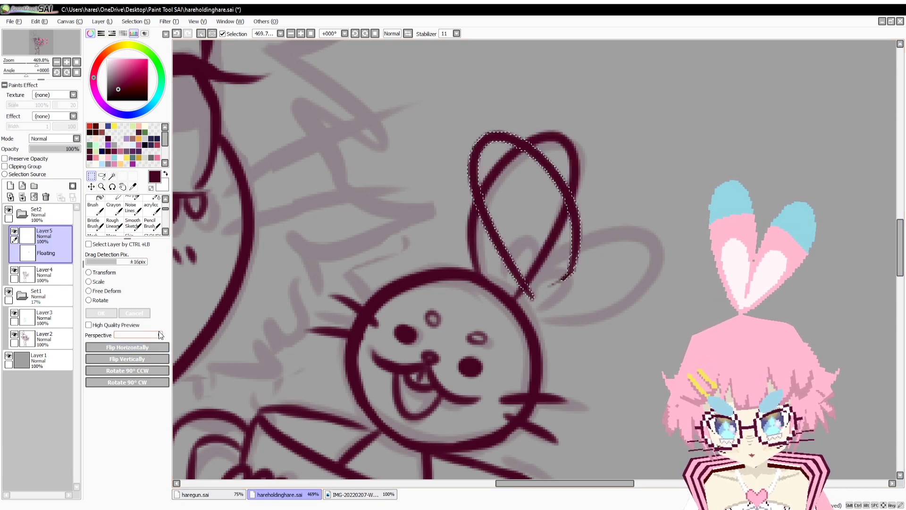
pyautogui.click(114, 276)
pyautogui.moveTo(529, 257); pyautogui.dragTo(627, 259)
pyautogui.press('Return')
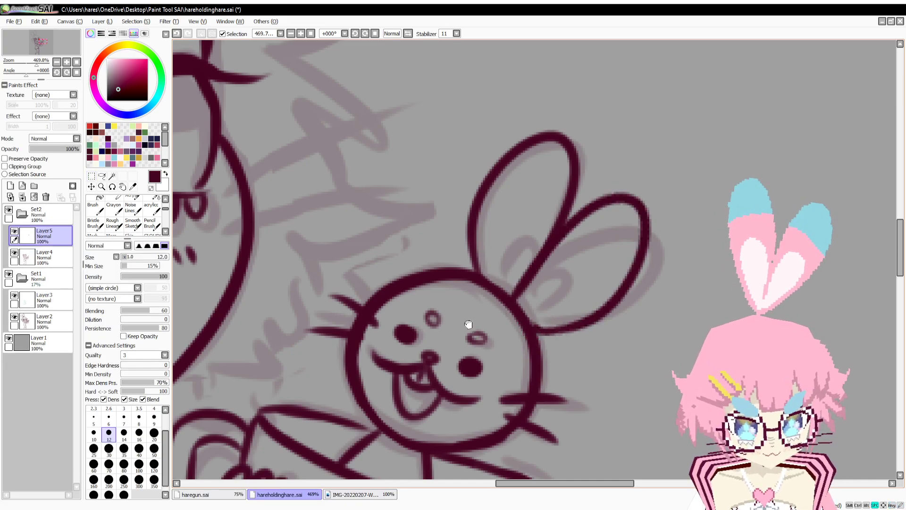
# Add a clipping layer above the ear copy, brush over the ears in maroon at size 350, and merge both layers into the line art.
pyautogui.moveTo(468, 324); pyautogui.dragTo(445, 249)
pyautogui.click(11, 186)
pyautogui.click(4, 166)
pyautogui.press('b')
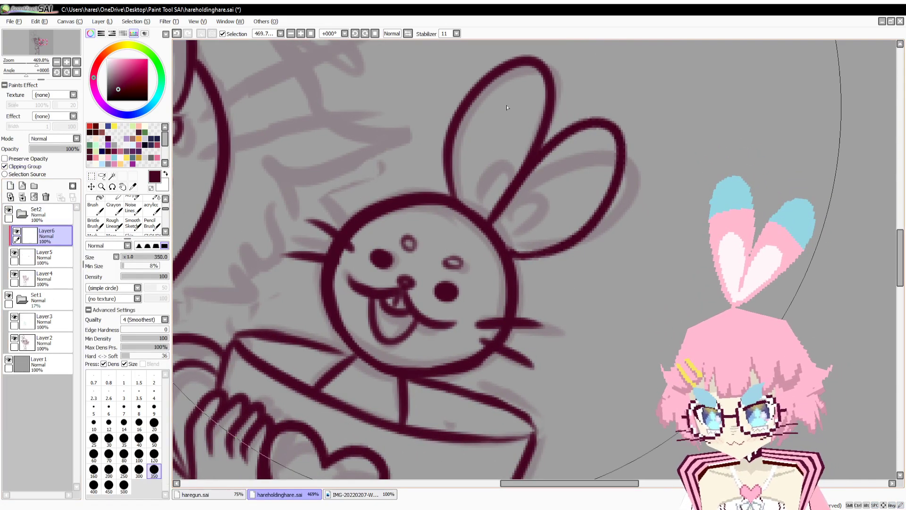
pyautogui.moveTo(508, 107); pyautogui.dragTo(535, 276)
pyautogui.click(22, 197)
pyautogui.click(22, 197)
# Draw two small inner-ear loops at the base of the bunny's ears, redoing the first stroke.
pyautogui.moveTo(36, 63)
pyautogui.mouseDown()
pyautogui.moveTo(25, 75)
pyautogui.moveTo(41, 75)
pyautogui.mouseUp()
pyautogui.press('v')
pyautogui.moveTo(473, 184)
pyautogui.mouseDown()
pyautogui.moveTo(446, 143)
pyautogui.moveTo(463, 180)
pyautogui.moveTo(488, 187)
pyautogui.moveTo(509, 158)
pyautogui.moveTo(473, 220)
pyautogui.mouseUp()
pyautogui.hotkey('ctrl', 'z')
pyautogui.moveTo(498, 175); pyautogui.dragTo(471, 224)
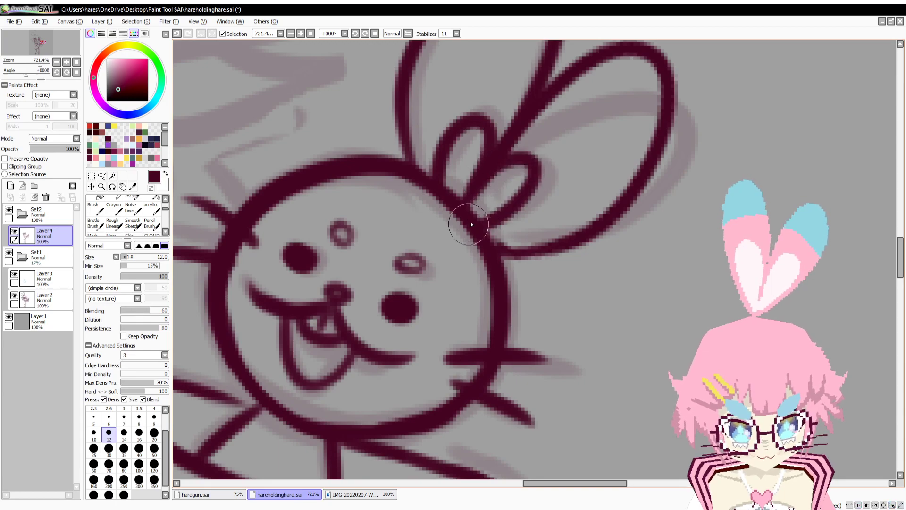
# Touch up the underside line of the bunny's outward-leaning ear near its base.
pyautogui.moveTo(44, 72); pyautogui.dragTo(26, 72)
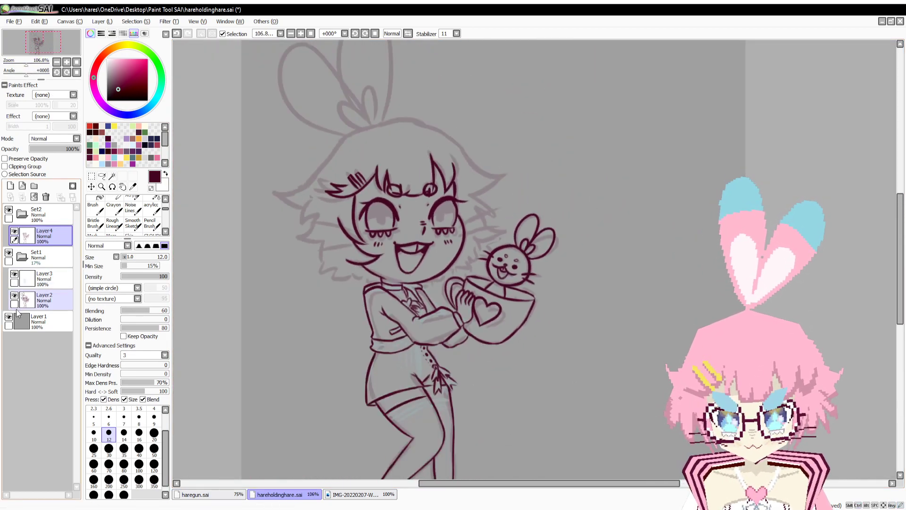
pyautogui.moveTo(32, 63); pyautogui.dragTo(42, 63)
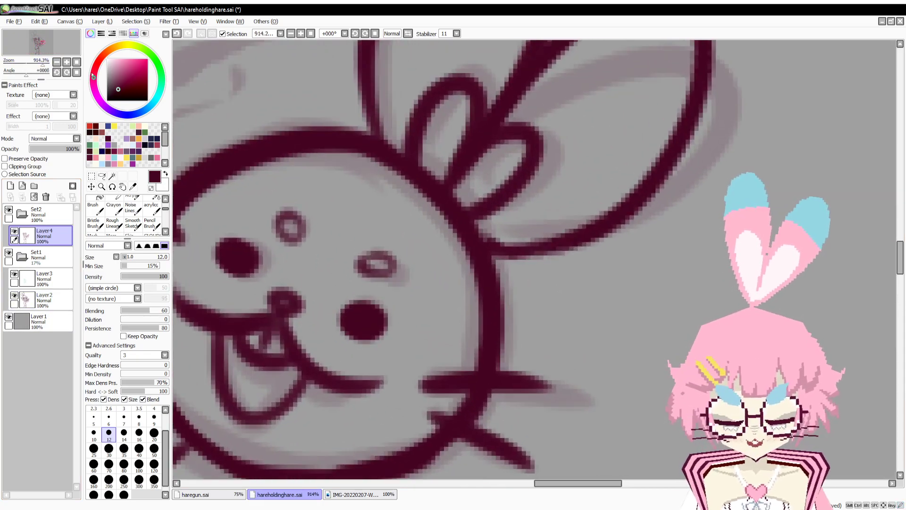
pyautogui.moveTo(610, 219)
pyautogui.mouseDown()
pyautogui.moveTo(506, 253)
pyautogui.moveTo(479, 250)
pyautogui.moveTo(495, 243)
pyautogui.moveTo(489, 236)
pyautogui.moveTo(553, 228)
pyautogui.mouseUp()
pyautogui.press('e')
pyautogui.press('b')
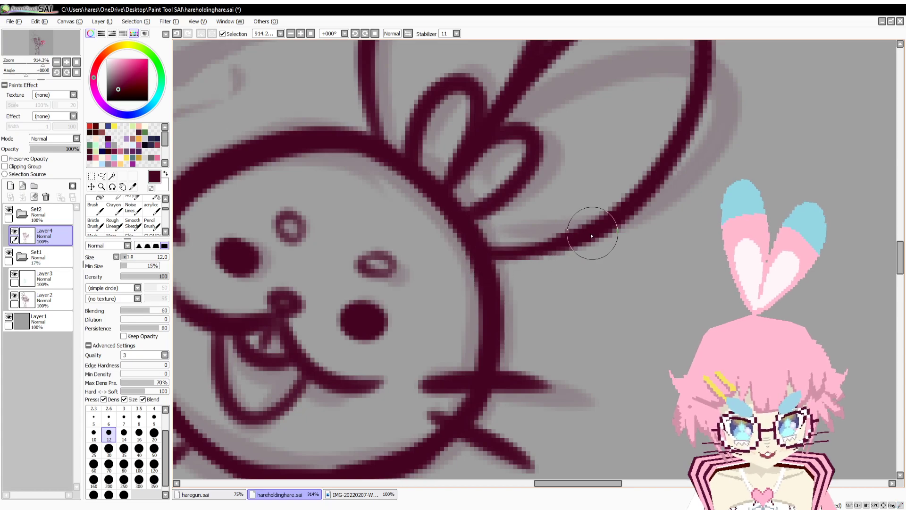
# Erase the cup's right side and the right end of its back rim.
pyautogui.moveTo(43, 63)
pyautogui.mouseDown()
pyautogui.moveTo(32, 61)
pyautogui.moveTo(24, 77)
pyautogui.moveTo(36, 67)
pyautogui.mouseUp()
pyautogui.moveTo(440, 333); pyautogui.dragTo(505, 142)
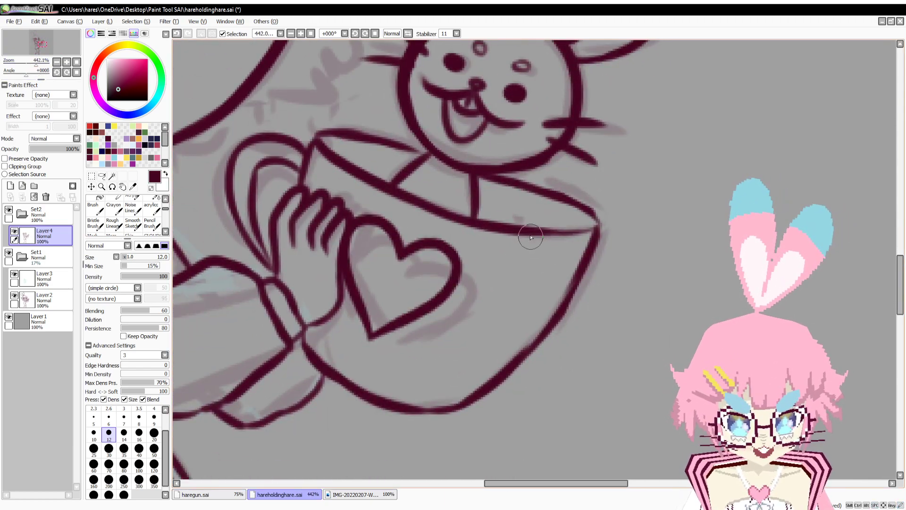
pyautogui.press('e')
pyautogui.moveTo(506, 177)
pyautogui.mouseDown()
pyautogui.moveTo(589, 211)
pyautogui.moveTo(559, 299)
pyautogui.moveTo(477, 411)
pyautogui.mouseUp()
pyautogui.press('e')
pyautogui.press('e')
pyautogui.press('e')
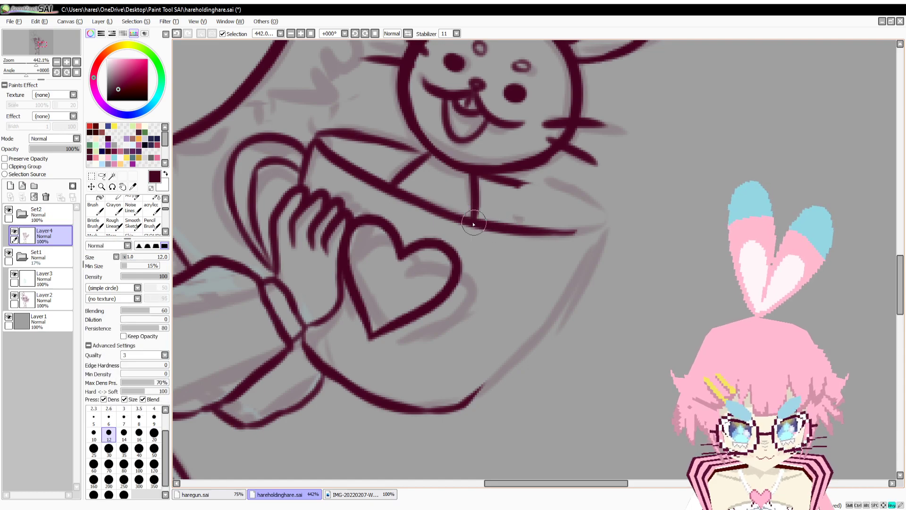
# Retrace the cup's front rim and curve the back rim down to meet it at a corner closer to the bunny.
pyautogui.moveTo(471, 221); pyautogui.dragTo(572, 231)
pyautogui.moveTo(495, 179); pyautogui.dragTo(563, 213)
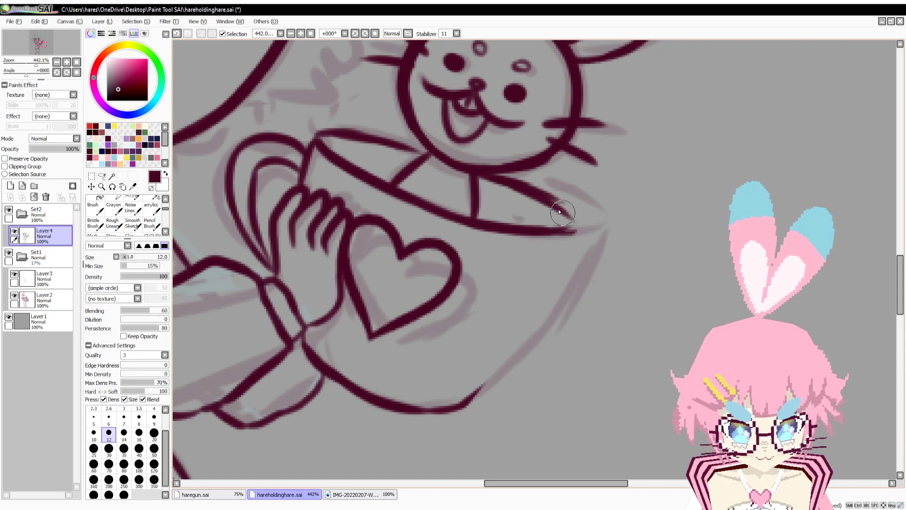
pyautogui.press('e')
pyautogui.moveTo(515, 177)
pyautogui.mouseDown()
pyautogui.moveTo(559, 198)
pyautogui.moveTo(582, 224)
pyautogui.mouseUp()
pyautogui.press('e')
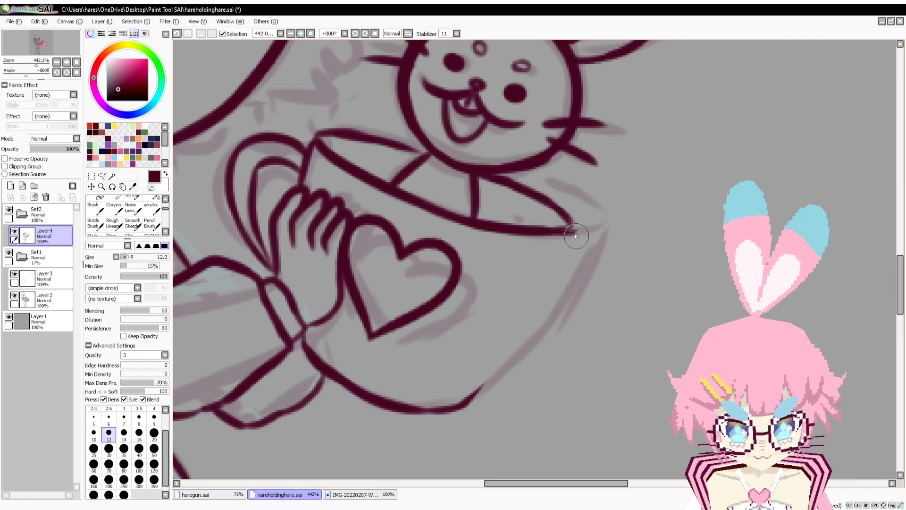
# Redraw the cup's right side from the new rim corner down to the base, erasing and smoothing the lower bend.
pyautogui.moveTo(575, 233); pyautogui.dragTo(497, 351)
pyautogui.moveTo(553, 275)
pyautogui.mouseDown()
pyautogui.moveTo(495, 360)
pyautogui.moveTo(435, 415)
pyautogui.mouseUp()
pyautogui.press('e')
pyautogui.moveTo(515, 365)
pyautogui.mouseDown()
pyautogui.moveTo(450, 422)
pyautogui.moveTo(489, 391)
pyautogui.mouseUp()
pyautogui.moveTo(529, 284); pyautogui.dragTo(479, 346)
pyautogui.press('e')
pyautogui.moveTo(569, 236); pyautogui.dragTo(501, 344)
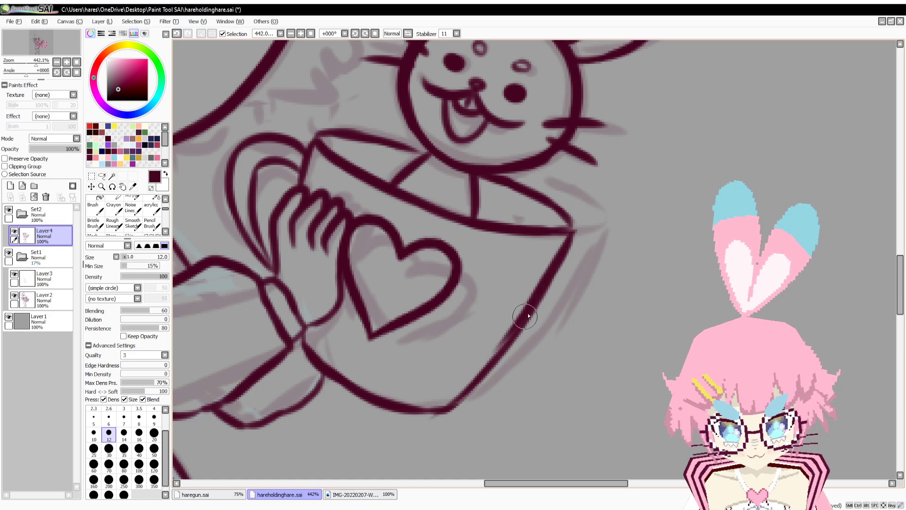
pyautogui.moveTo(529, 316)
pyautogui.mouseDown()
pyautogui.moveTo(443, 403)
pyautogui.moveTo(468, 382)
pyautogui.moveTo(421, 407)
pyautogui.moveTo(473, 401)
pyautogui.moveTo(442, 417)
pyautogui.moveTo(482, 392)
pyautogui.mouseUp()
pyautogui.press('e')
pyautogui.press('e')
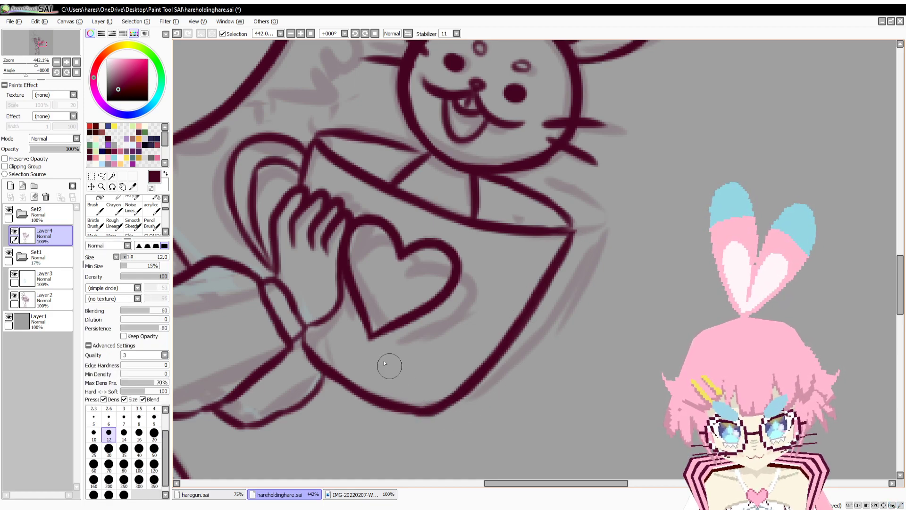
pyautogui.press('e')
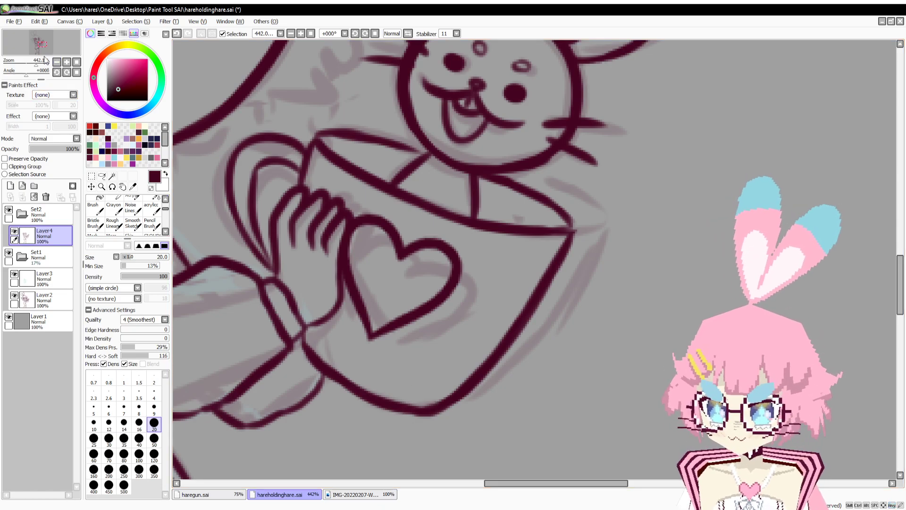
# Trim the cup's bottom edge and retrace it as a smooth curve into the right side.
pyautogui.moveTo(36, 64); pyautogui.dragTo(27, 78)
pyautogui.moveTo(303, 175); pyautogui.dragTo(318, 210)
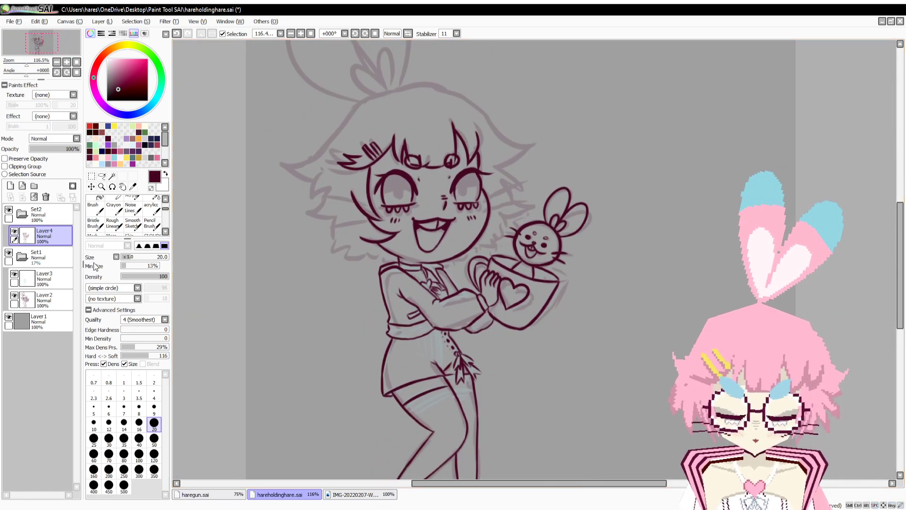
pyautogui.moveTo(27, 65); pyautogui.dragTo(37, 69)
pyautogui.moveTo(471, 300); pyautogui.dragTo(406, 141)
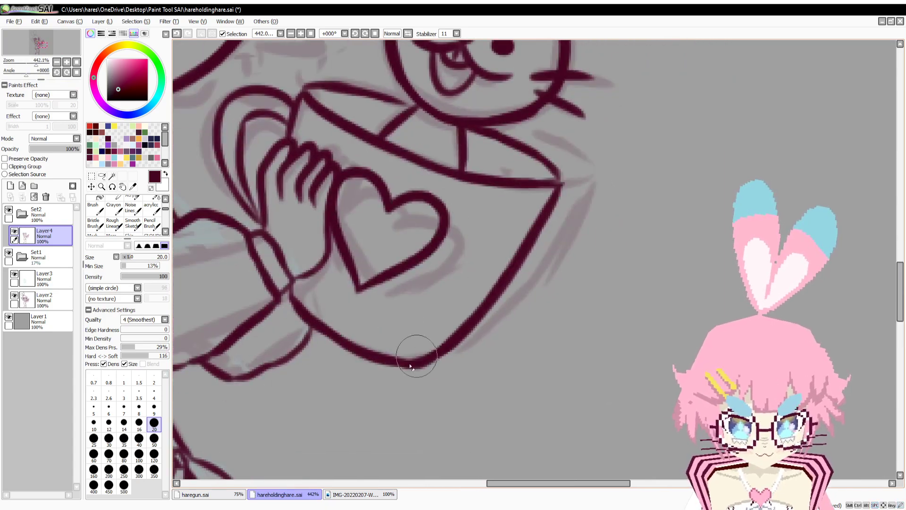
pyautogui.moveTo(347, 352); pyautogui.dragTo(419, 355)
pyautogui.press('b')
pyautogui.moveTo(329, 332)
pyautogui.mouseDown()
pyautogui.moveTo(373, 352)
pyautogui.moveTo(428, 358)
pyautogui.mouseUp()
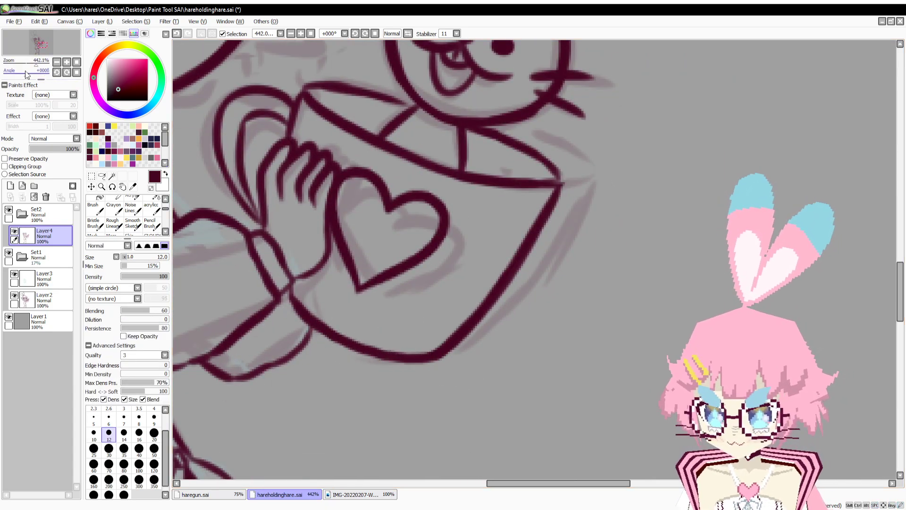
# Hide the sketch layer to check the line art of the full figure, and show the sketch again.
pyautogui.moveTo(27, 64); pyautogui.dragTo(26, 64)
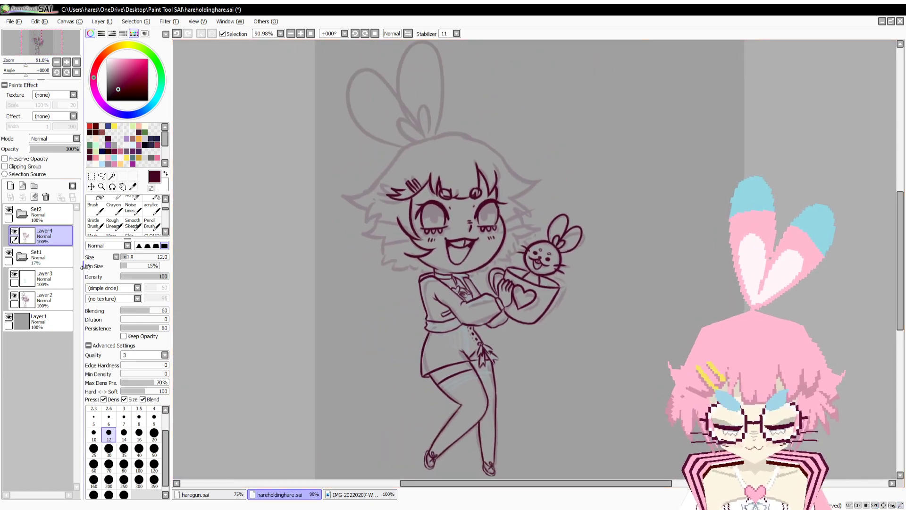
pyautogui.click(14, 297)
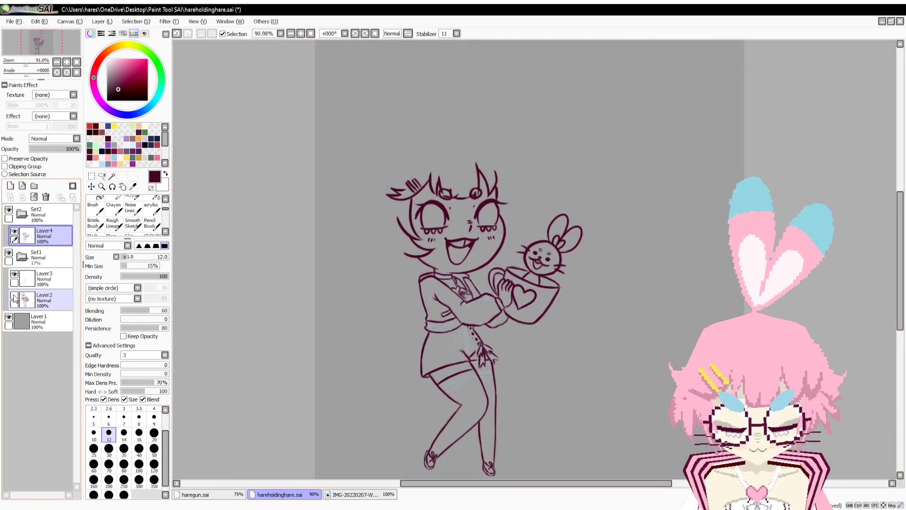
pyautogui.click(14, 297)
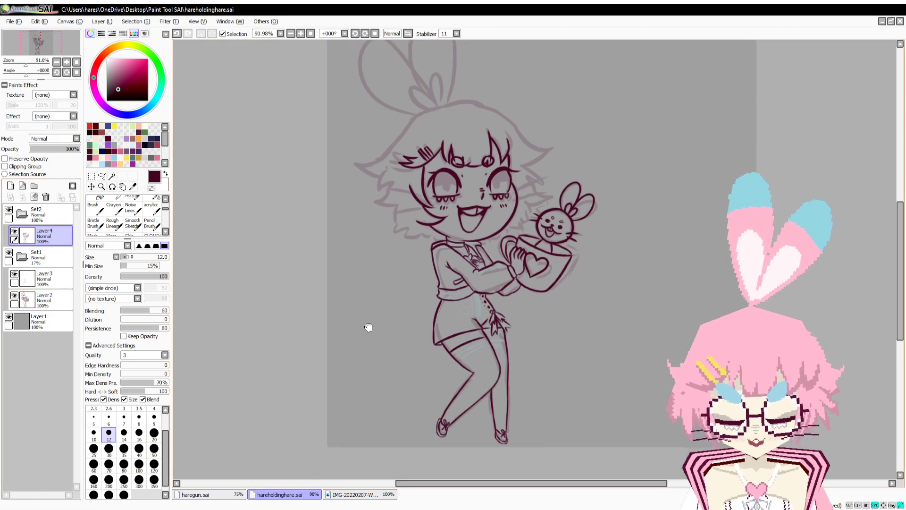
# Draw the stocking band line across the far thigh below the hanging tassel.
pyautogui.moveTo(26, 71)
pyautogui.mouseDown()
pyautogui.moveTo(40, 72)
pyautogui.moveTo(27, 81)
pyautogui.moveTo(39, 63)
pyautogui.mouseUp()
pyautogui.moveTo(402, 281); pyautogui.dragTo(500, 96)
pyautogui.moveTo(519, 219); pyautogui.dragTo(632, 208)
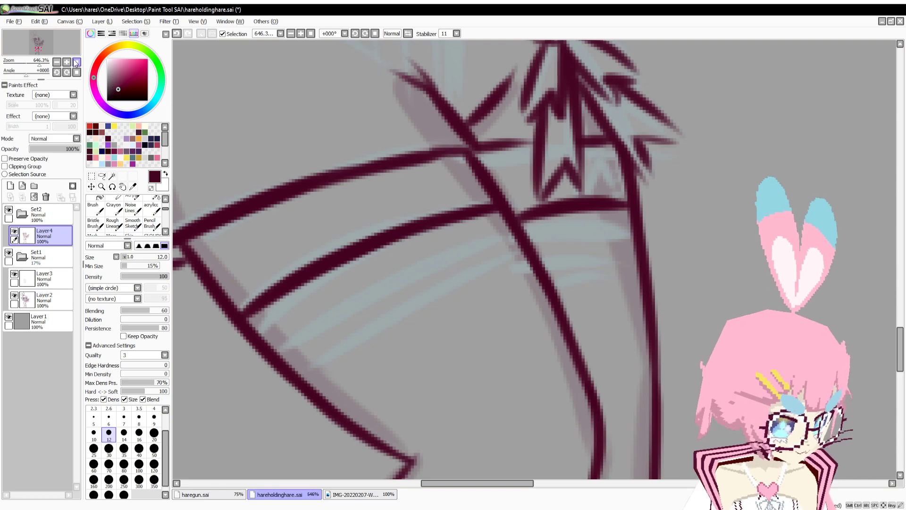
# Draw two long whiskers sweeping outward from the character's left-hand cheek, redoing strokes that miss the sketch.
pyautogui.moveTo(347, 142)
pyautogui.mouseDown()
pyautogui.moveTo(423, 263)
pyautogui.moveTo(427, 364)
pyautogui.moveTo(398, 285)
pyautogui.moveTo(367, 307)
pyautogui.mouseUp()
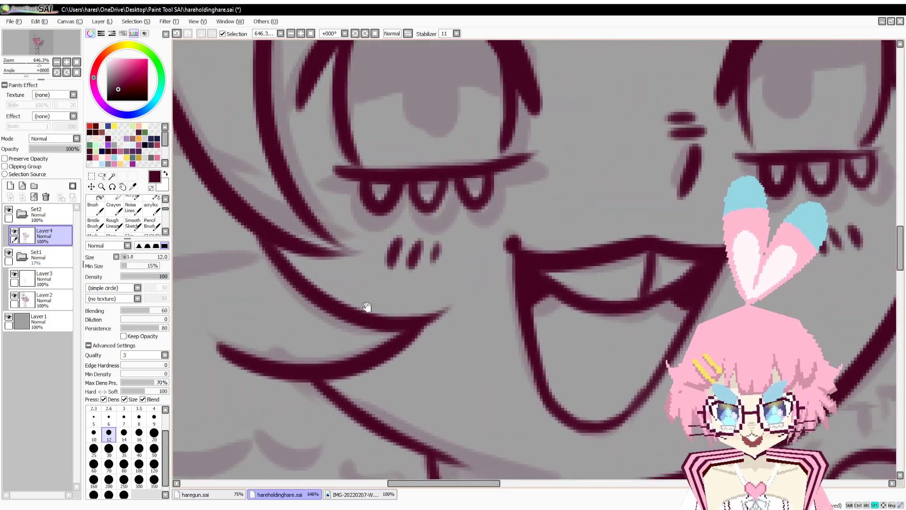
pyautogui.moveTo(39, 64); pyautogui.dragTo(32, 67)
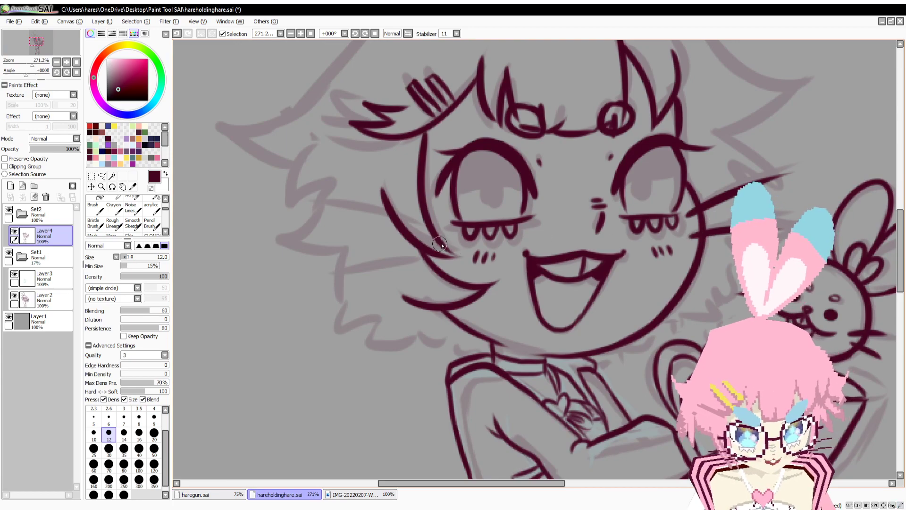
pyautogui.moveTo(440, 244); pyautogui.dragTo(289, 243)
pyautogui.hotkey('ctrl', 'z')
pyautogui.moveTo(452, 241); pyautogui.dragTo(289, 246)
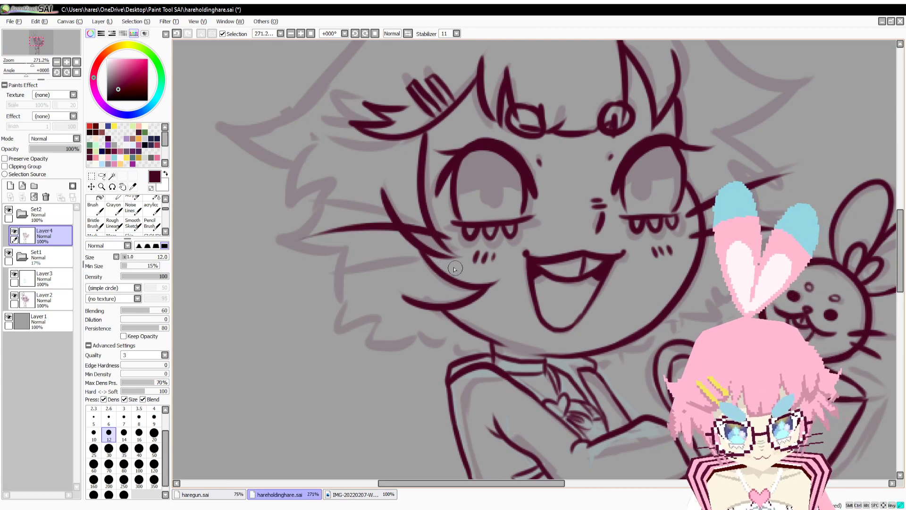
pyautogui.moveTo(454, 268); pyautogui.dragTo(330, 281)
pyautogui.moveTo(450, 257); pyautogui.dragTo(304, 298)
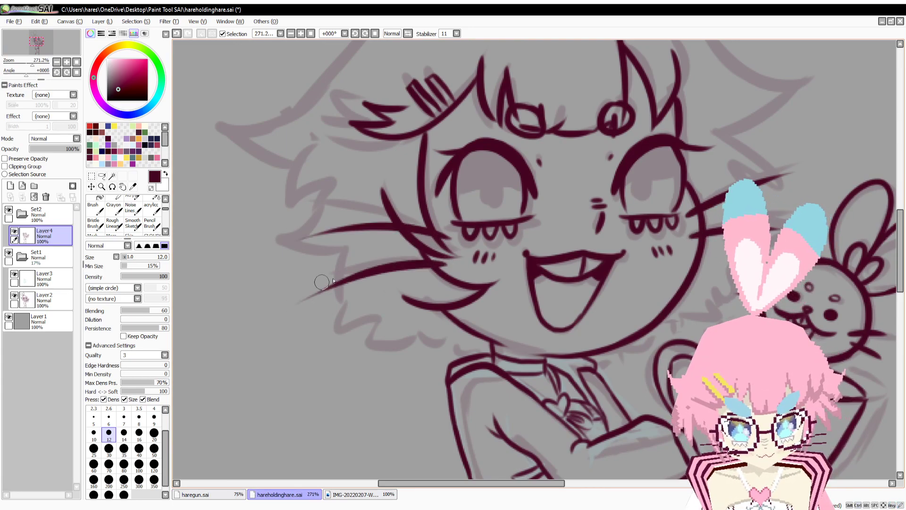
pyautogui.hotkey('ctrl', 'z')
pyautogui.moveTo(451, 263); pyautogui.dragTo(340, 296)
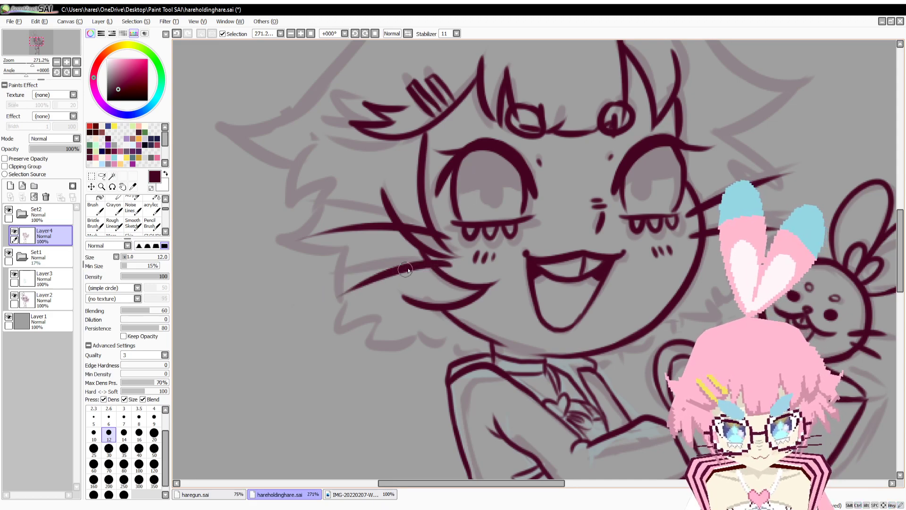
# Outline the hair from the crown down the left side to the flared tip, and return along the tip's underside.
pyautogui.moveTo(423, 181)
pyautogui.mouseDown()
pyautogui.moveTo(394, 312)
pyautogui.moveTo(415, 359)
pyautogui.moveTo(432, 354)
pyautogui.mouseUp()
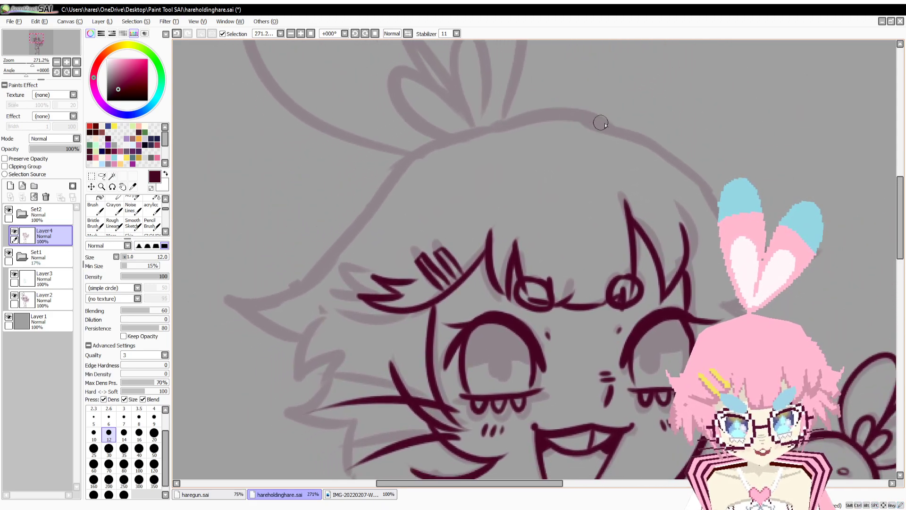
pyautogui.moveTo(605, 128)
pyautogui.mouseDown()
pyautogui.moveTo(495, 123)
pyautogui.moveTo(370, 188)
pyautogui.mouseUp()
pyautogui.hotkey('ctrl', 'z')
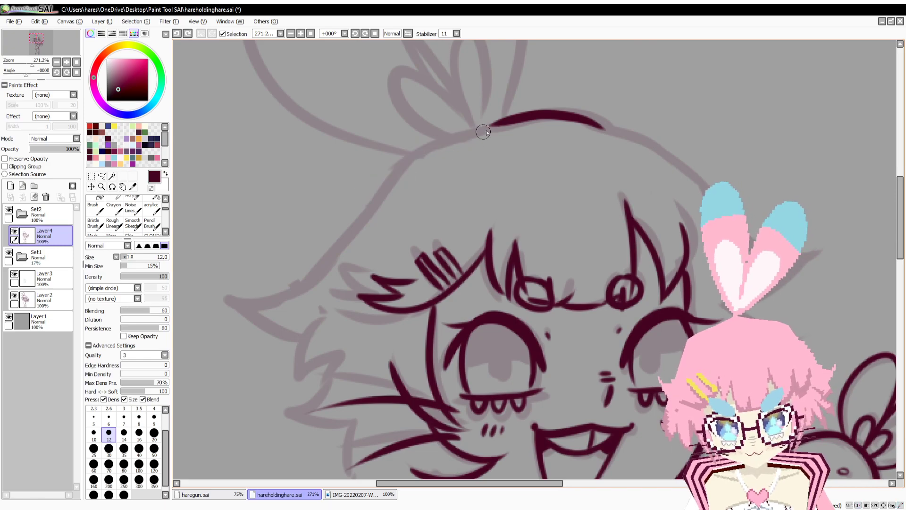
pyautogui.moveTo(507, 122)
pyautogui.mouseDown()
pyautogui.moveTo(428, 151)
pyautogui.moveTo(357, 241)
pyautogui.mouseUp()
pyautogui.moveTo(376, 209); pyautogui.dragTo(220, 294)
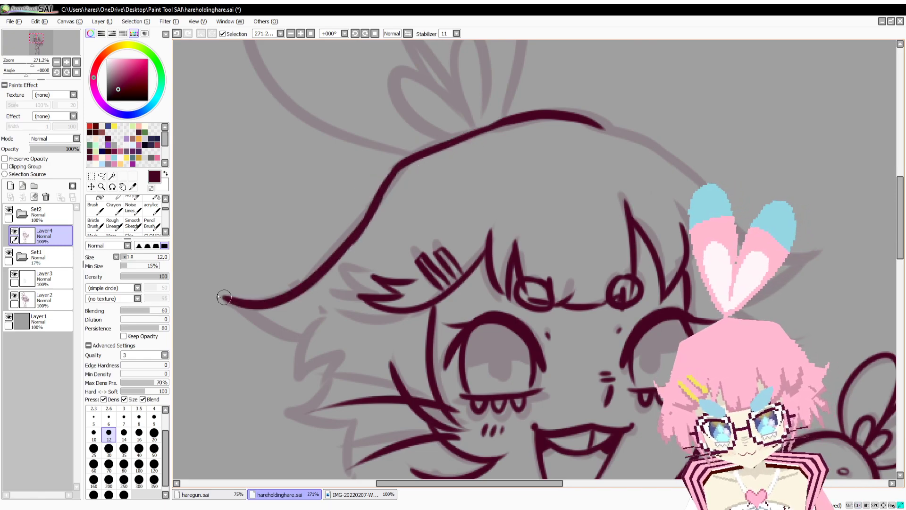
pyautogui.moveTo(315, 310); pyautogui.dragTo(308, 250)
pyautogui.moveTo(215, 236); pyautogui.dragTo(303, 285)
# Draw the jagged hair locks below the flared tip on the left side, undoing stray strokes.
pyautogui.scroll(-4, 320, 231)
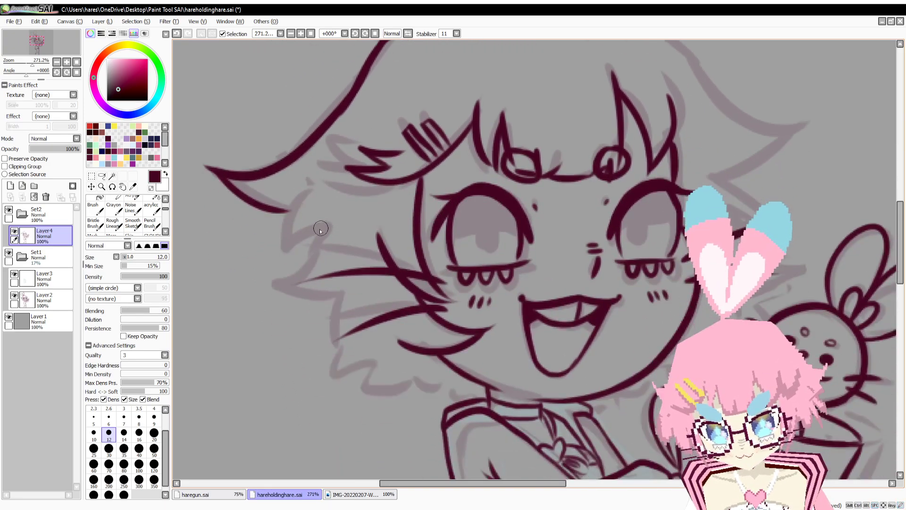
pyautogui.moveTo(301, 199); pyautogui.dragTo(284, 259)
pyautogui.moveTo(284, 259)
pyautogui.mouseDown()
pyautogui.moveTo(325, 227)
pyautogui.moveTo(294, 210)
pyautogui.moveTo(304, 211)
pyautogui.moveTo(281, 234)
pyautogui.moveTo(302, 269)
pyautogui.moveTo(280, 277)
pyautogui.moveTo(349, 311)
pyautogui.moveTo(347, 234)
pyautogui.mouseUp()
pyautogui.hotkey('ctrl', 'z')
pyautogui.hotkey('ctrl', 'z')
pyautogui.hotkey('ctrl', 'z')
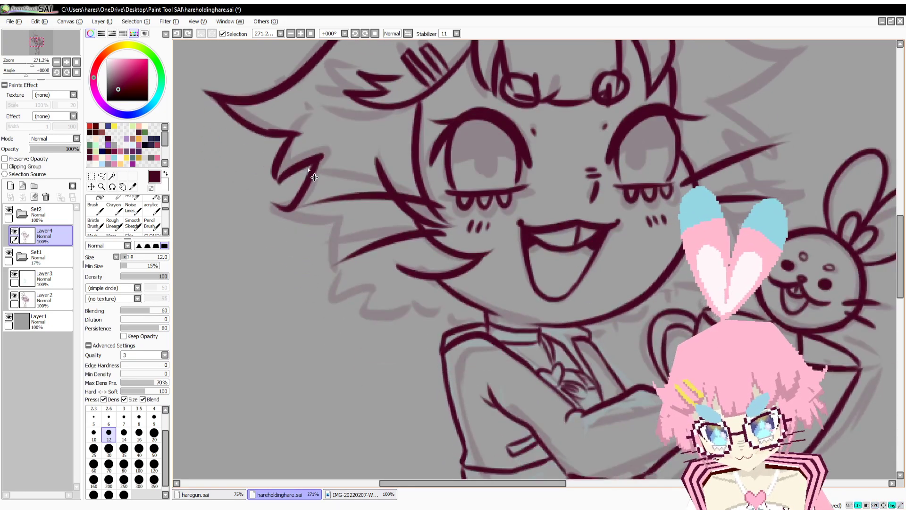
# Continue the left-side hair with the lower lock and a zigzag fringe running under the jaw to the neck.
pyautogui.hotkey('ctrl', 'z')
pyautogui.moveTo(321, 156)
pyautogui.mouseDown()
pyautogui.moveTo(290, 192)
pyautogui.moveTo(318, 158)
pyautogui.moveTo(262, 204)
pyautogui.moveTo(335, 223)
pyautogui.mouseUp()
pyautogui.hotkey('ctrl', 'z')
pyautogui.hotkey('ctrl', 'z')
pyautogui.moveTo(334, 223); pyautogui.dragTo(353, 263)
pyautogui.hotkey('ctrl', 'z')
pyautogui.moveTo(329, 224)
pyautogui.mouseDown()
pyautogui.moveTo(364, 303)
pyautogui.moveTo(465, 321)
pyautogui.mouseUp()
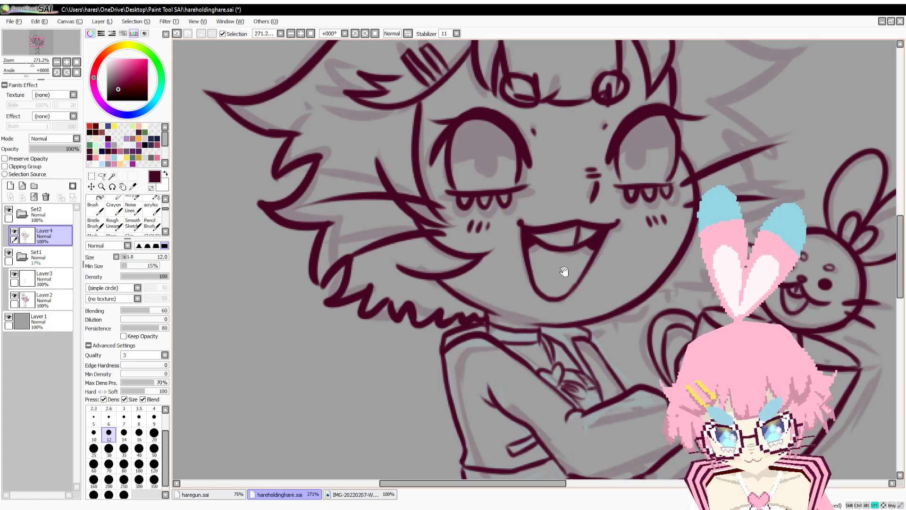
# Outline the hair from the crown down the right side to its flared tip and back along the underside.
pyautogui.moveTo(556, 119)
pyautogui.mouseDown()
pyautogui.moveTo(409, 318)
pyautogui.moveTo(314, 299)
pyautogui.mouseUp()
pyautogui.moveTo(351, 108); pyautogui.dragTo(557, 210)
pyautogui.hotkey('ctrl', 'z')
pyautogui.moveTo(412, 137)
pyautogui.mouseDown()
pyautogui.moveTo(566, 231)
pyautogui.moveTo(471, 266)
pyautogui.mouseUp()
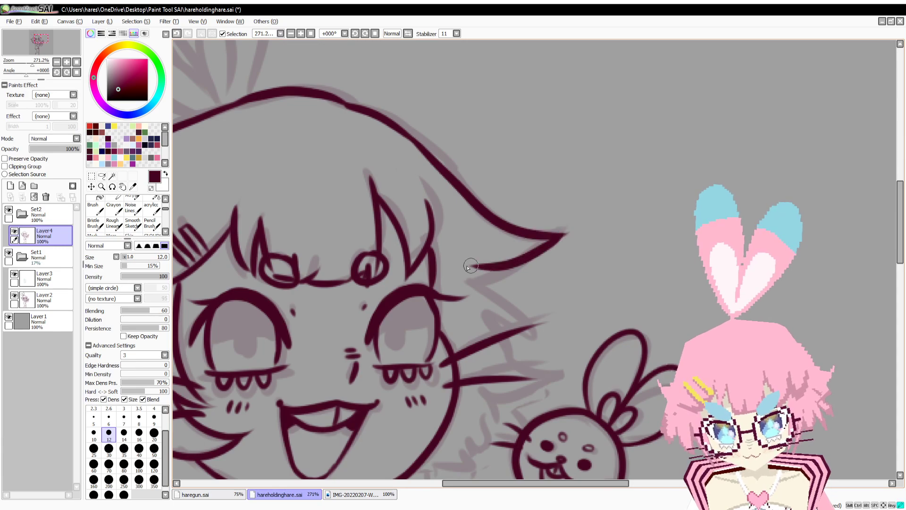
# Draw the first jagged hair locks below the flared tip on the right side, undoing stray strokes.
pyautogui.moveTo(525, 244)
pyautogui.mouseDown()
pyautogui.moveTo(526, 189)
pyautogui.moveTo(475, 221)
pyautogui.moveTo(498, 182)
pyautogui.mouseUp()
pyautogui.hotkey('ctrl', 'z')
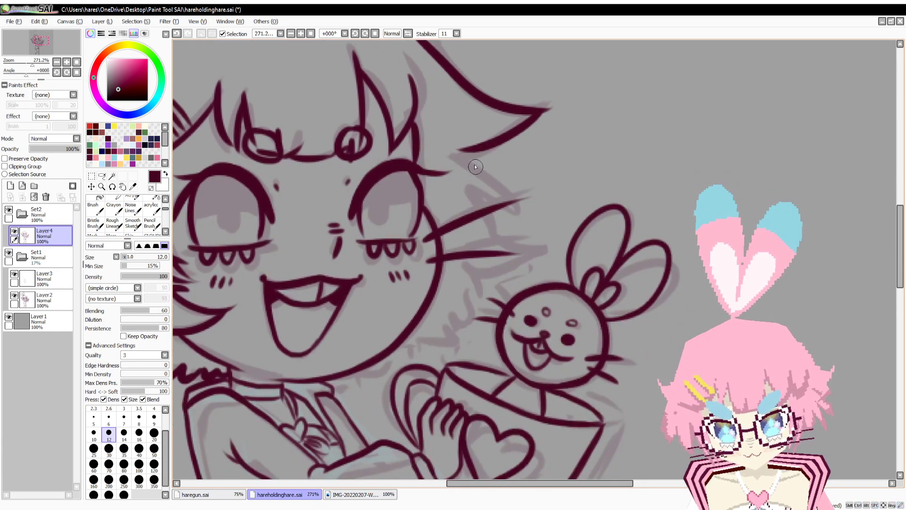
pyautogui.hotkey('ctrl', 'z')
pyautogui.moveTo(465, 151); pyautogui.dragTo(527, 214)
pyautogui.moveTo(526, 214); pyautogui.dragTo(470, 192)
pyautogui.hotkey('ctrl', 'z')
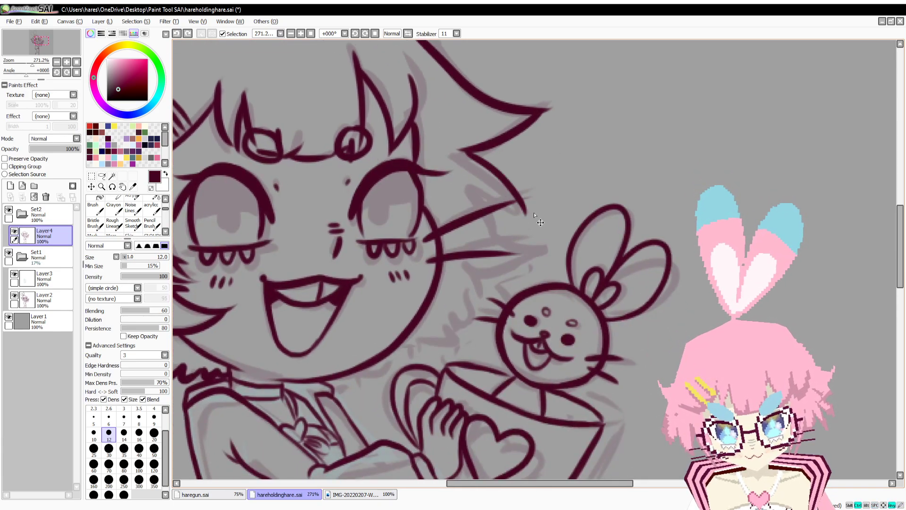
pyautogui.moveTo(527, 213); pyautogui.dragTo(463, 190)
pyautogui.moveTo(540, 249); pyautogui.dragTo(472, 263)
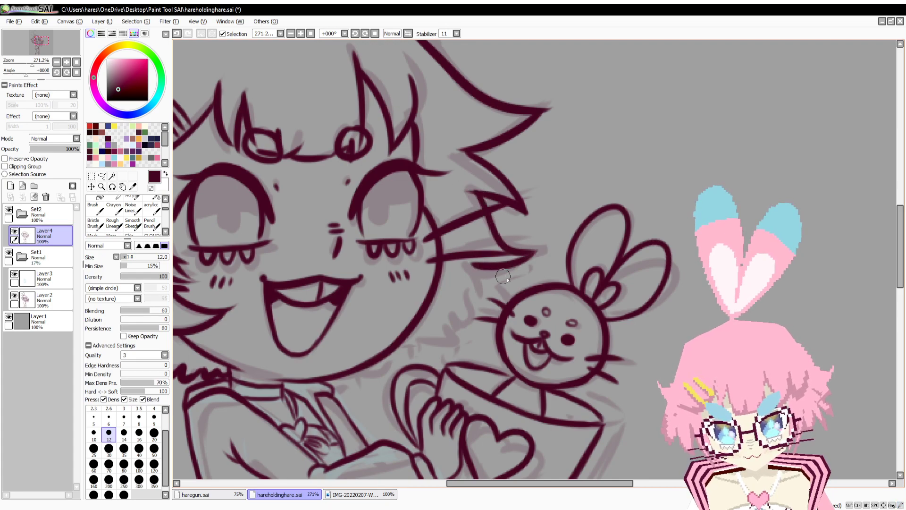
pyautogui.hotkey('ctrl', 'z')
pyautogui.hotkey('ctrl', 'z')
# Continue the right-side hair with a further lock beside the whiskers and a zigzag edge down along the jaw to the neck.
pyautogui.moveTo(480, 196)
pyautogui.mouseDown()
pyautogui.moveTo(510, 236)
pyautogui.moveTo(530, 239)
pyautogui.mouseUp()
pyautogui.moveTo(529, 239)
pyautogui.mouseDown()
pyautogui.moveTo(476, 253)
pyautogui.moveTo(474, 200)
pyautogui.moveTo(490, 243)
pyautogui.moveTo(468, 222)
pyautogui.mouseUp()
pyautogui.moveTo(468, 222)
pyautogui.mouseDown()
pyautogui.moveTo(480, 272)
pyautogui.moveTo(439, 255)
pyautogui.mouseUp()
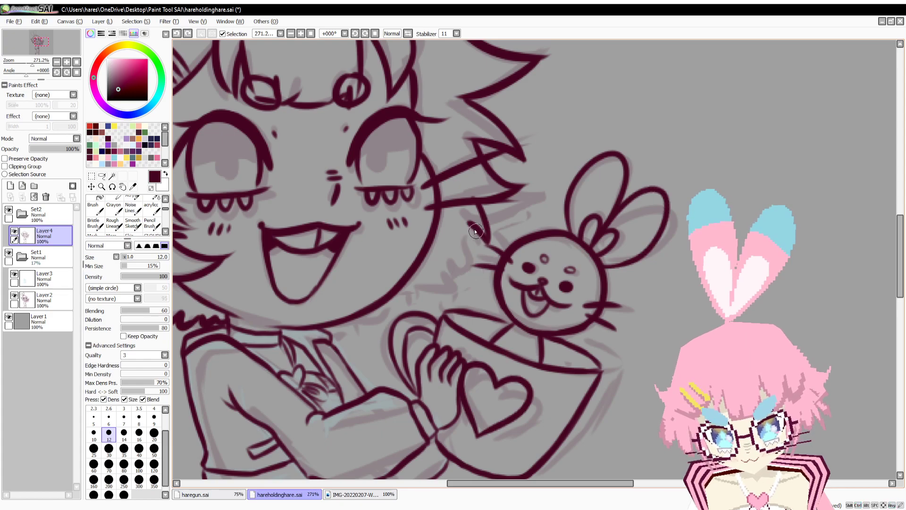
pyautogui.moveTo(476, 232)
pyautogui.mouseDown()
pyautogui.moveTo(469, 265)
pyautogui.moveTo(444, 287)
pyautogui.moveTo(428, 273)
pyautogui.mouseUp()
pyautogui.moveTo(448, 278)
pyautogui.mouseDown()
pyautogui.moveTo(498, 197)
pyautogui.moveTo(448, 218)
pyautogui.mouseUp()
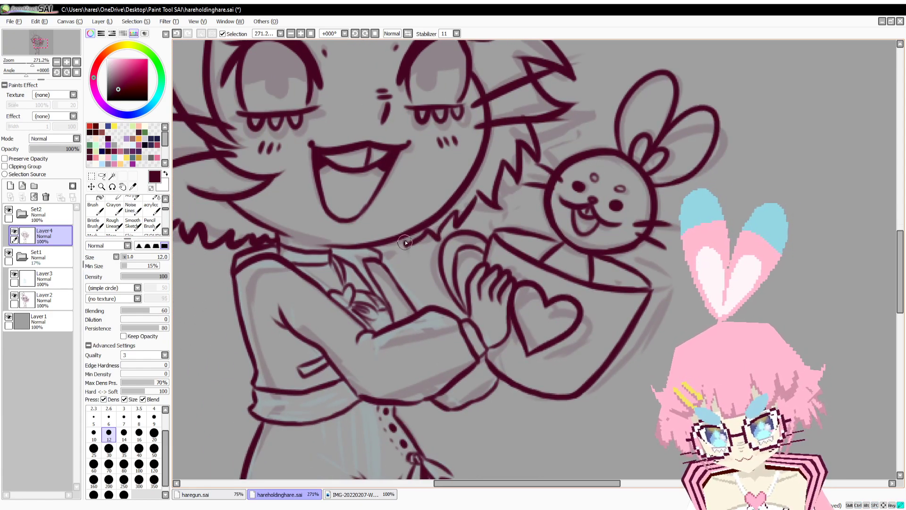
# Erase the zigzag fringe under the jaw on the left side and redraw it, tidying its end near the neck.
pyautogui.moveTo(395, 251); pyautogui.dragTo(543, 339)
pyautogui.press('e')
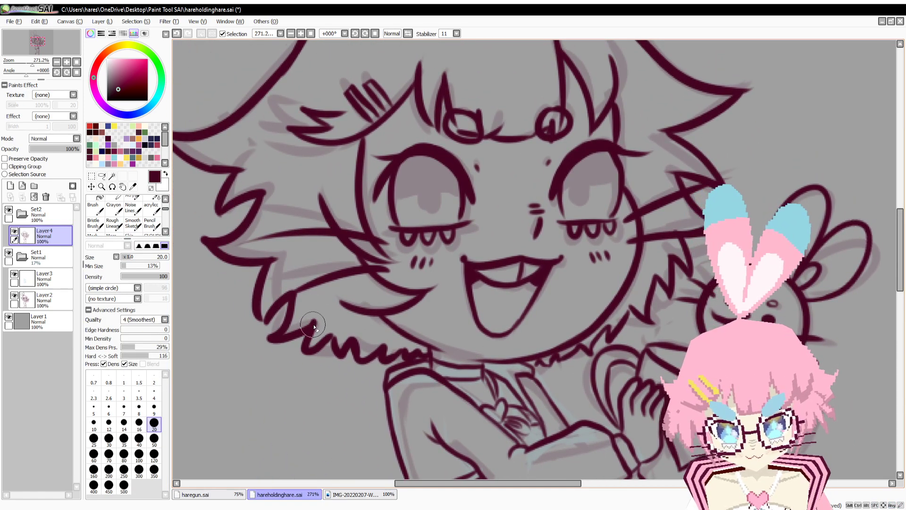
pyautogui.moveTo(313, 326)
pyautogui.mouseDown()
pyautogui.moveTo(293, 322)
pyautogui.moveTo(276, 340)
pyautogui.moveTo(303, 364)
pyautogui.moveTo(373, 355)
pyautogui.moveTo(376, 344)
pyautogui.mouseUp()
pyautogui.press('b')
pyautogui.moveTo(295, 299)
pyautogui.mouseDown()
pyautogui.moveTo(287, 319)
pyautogui.moveTo(328, 342)
pyautogui.mouseUp()
pyautogui.hotkey('ctrl', 'z')
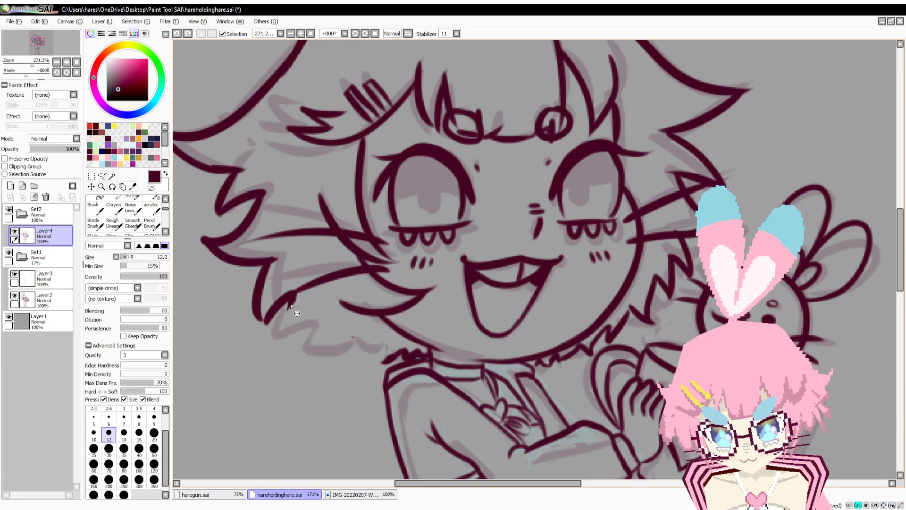
pyautogui.moveTo(295, 289)
pyautogui.mouseDown()
pyautogui.moveTo(279, 337)
pyautogui.moveTo(365, 331)
pyautogui.moveTo(386, 343)
pyautogui.mouseUp()
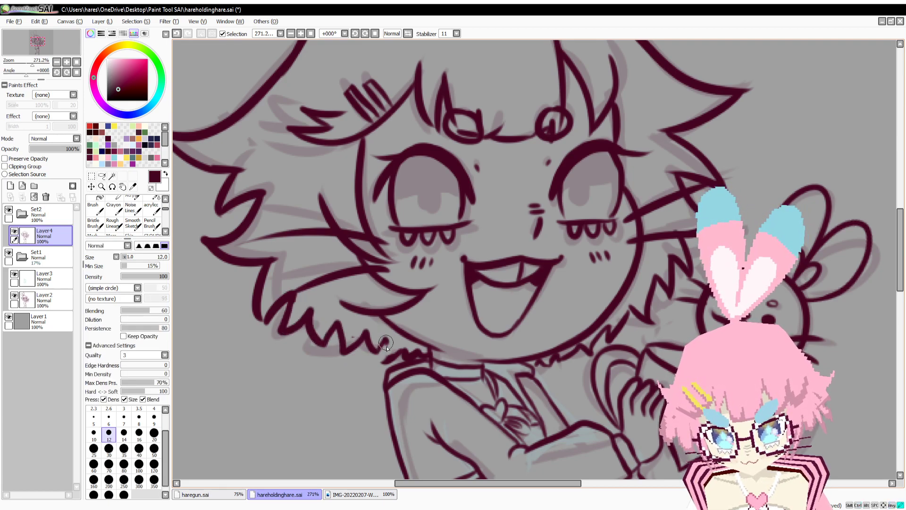
pyautogui.press('e')
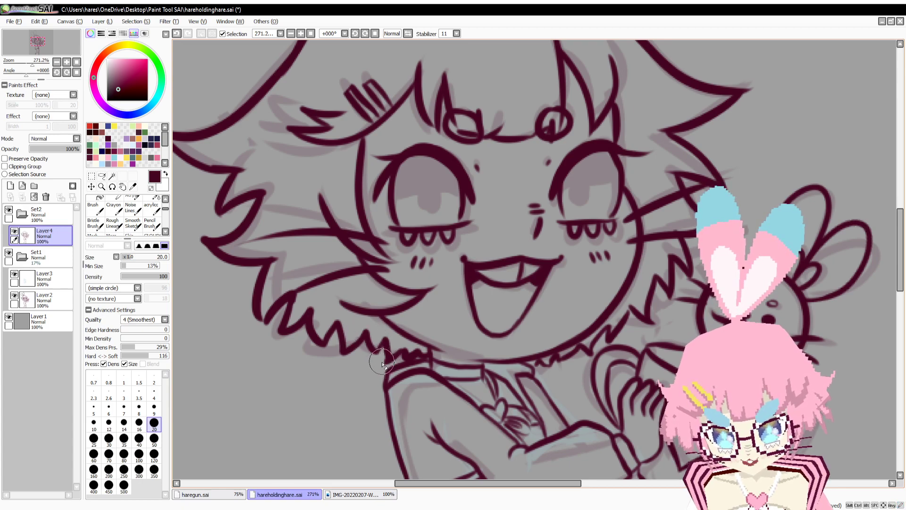
pyautogui.moveTo(484, 295); pyautogui.dragTo(482, 342)
pyautogui.moveTo(329, 172); pyautogui.dragTo(371, 383)
pyautogui.moveTo(359, 149)
pyautogui.mouseDown()
pyautogui.moveTo(338, 291)
pyautogui.moveTo(408, 299)
pyautogui.mouseUp()
pyautogui.press('b')
pyautogui.moveTo(524, 347)
pyautogui.mouseDown()
pyautogui.moveTo(404, 161)
pyautogui.moveTo(398, 221)
pyautogui.moveTo(545, 164)
pyautogui.moveTo(480, 370)
pyautogui.mouseUp()
pyautogui.hotkey('ctrl', 'z')
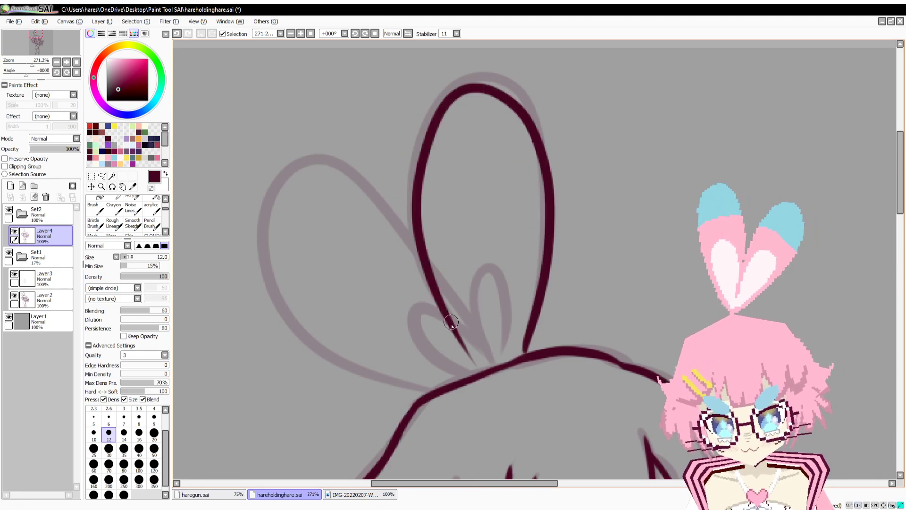
pyautogui.moveTo(452, 326); pyautogui.dragTo(474, 350)
pyautogui.hotkey('ctrl', 'z')
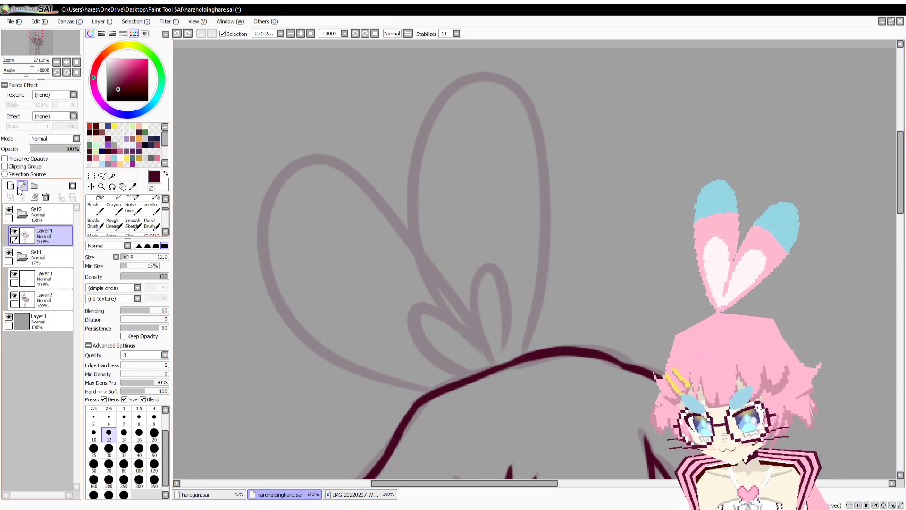
# Outline the upright right rabbit ear above the head on a new layer, redoing the stroke until it is clean.
pyautogui.click(10, 185)
pyautogui.moveTo(528, 354)
pyautogui.mouseDown()
pyautogui.moveTo(567, 202)
pyautogui.moveTo(487, 369)
pyautogui.moveTo(430, 163)
pyautogui.moveTo(479, 372)
pyautogui.mouseUp()
pyautogui.hotkey('ctrl', 'z')
pyautogui.hotkey('ctrl', 'z')
pyautogui.moveTo(530, 357)
pyautogui.mouseDown()
pyautogui.moveTo(449, 103)
pyautogui.moveTo(487, 369)
pyautogui.mouseUp()
# Duplicate the ear outline, flip it horizontally, rotate and place it over the left ear sketch, and merge the two ear layers.
pyautogui.click(92, 176)
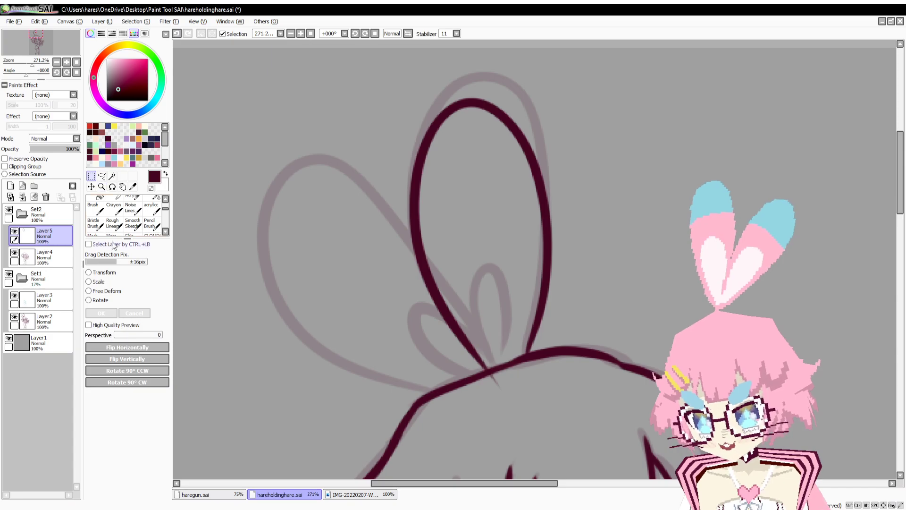
pyautogui.click(113, 59)
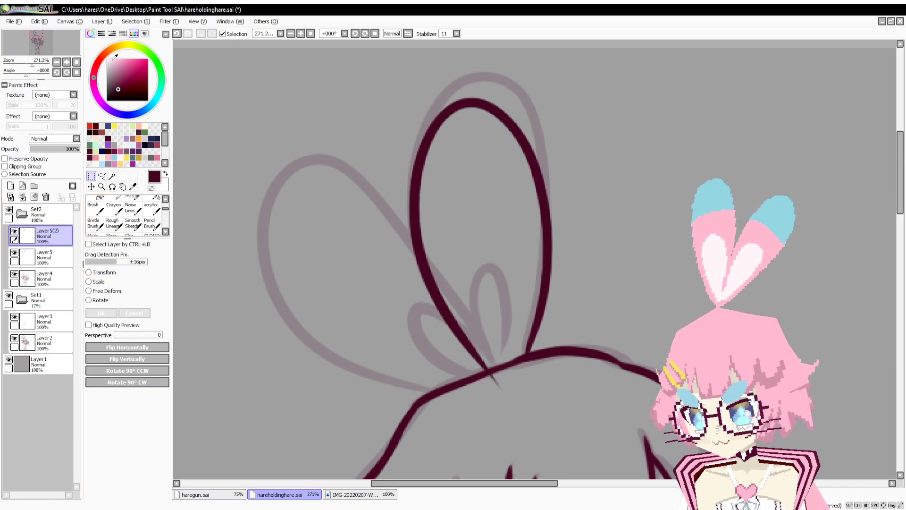
pyautogui.click(110, 273)
pyautogui.moveTo(511, 234); pyautogui.dragTo(396, 266)
pyautogui.click(145, 347)
pyautogui.moveTo(499, 418); pyautogui.dragTo(544, 266)
pyautogui.moveTo(389, 302); pyautogui.dragTo(406, 315)
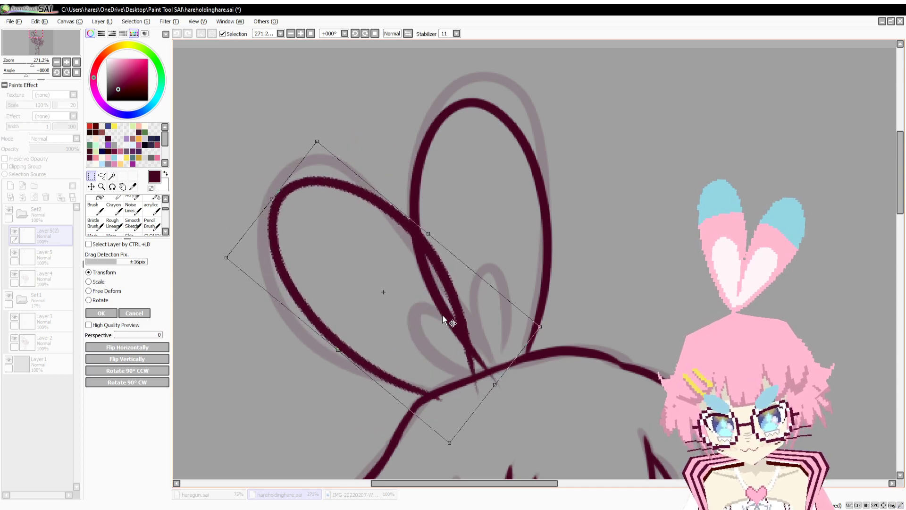
pyautogui.press('Return')
pyautogui.hotkey('ctrl', 'e')
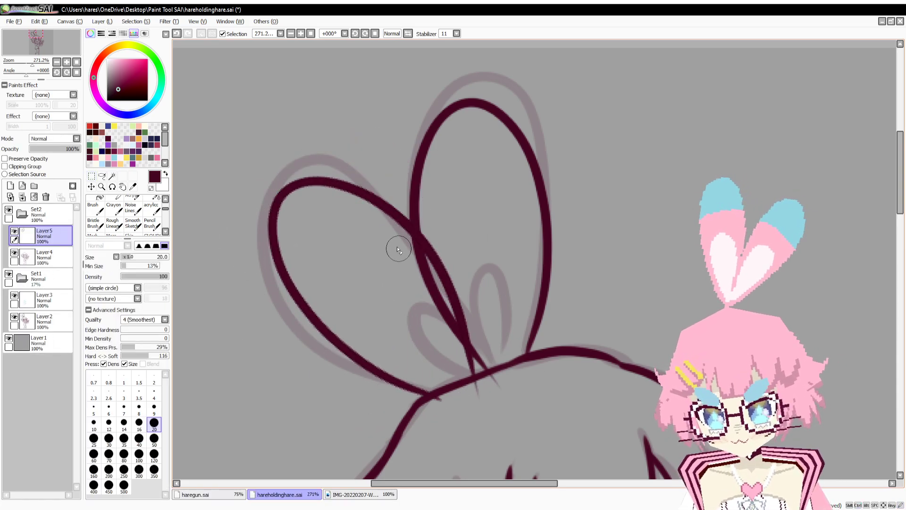
# Clean up the overlapping lines where the two ears meet, retouch the shared edge, and merge the ears into the line-art layer.
pyautogui.press('b')
pyautogui.moveTo(413, 261)
pyautogui.mouseDown()
pyautogui.moveTo(454, 336)
pyautogui.moveTo(488, 360)
pyautogui.mouseUp()
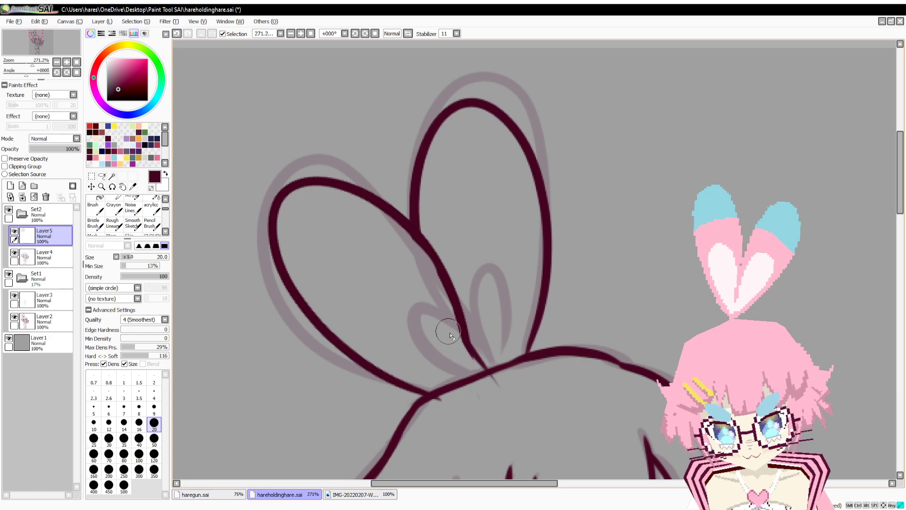
pyautogui.press('b')
pyautogui.press('e')
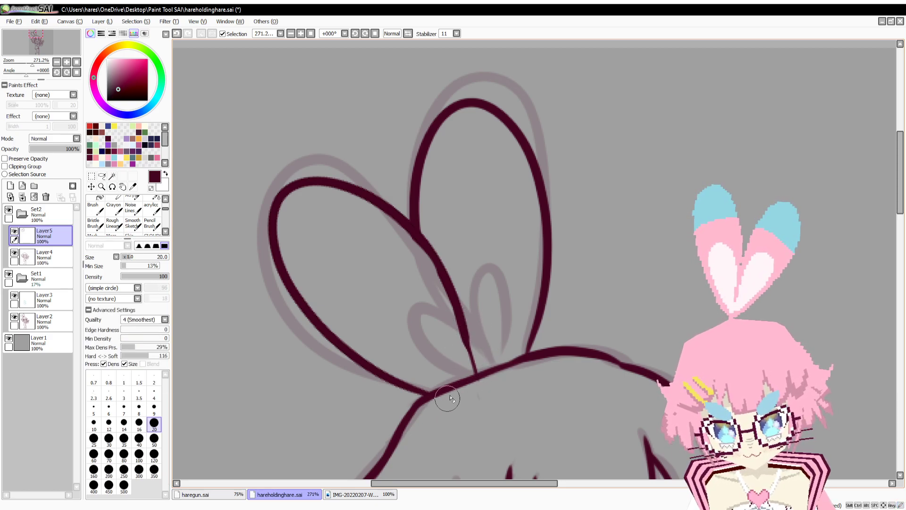
pyautogui.press('b')
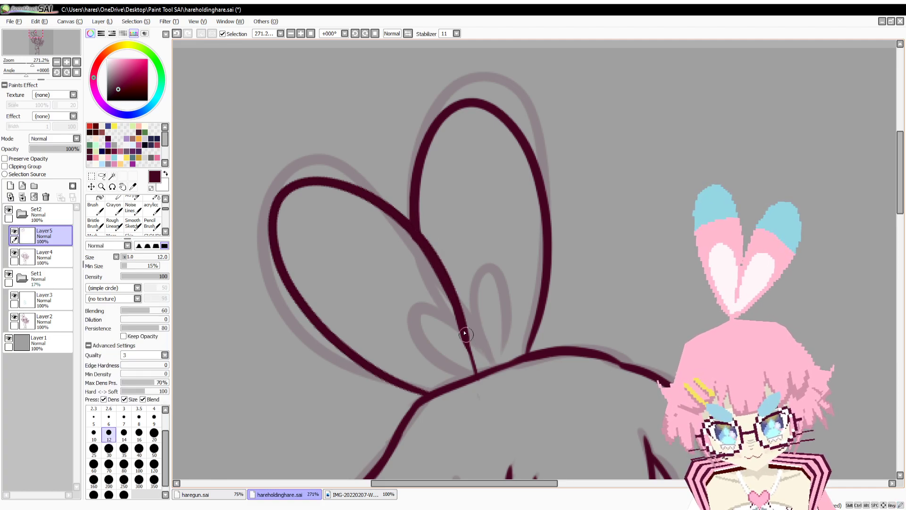
pyautogui.press('e')
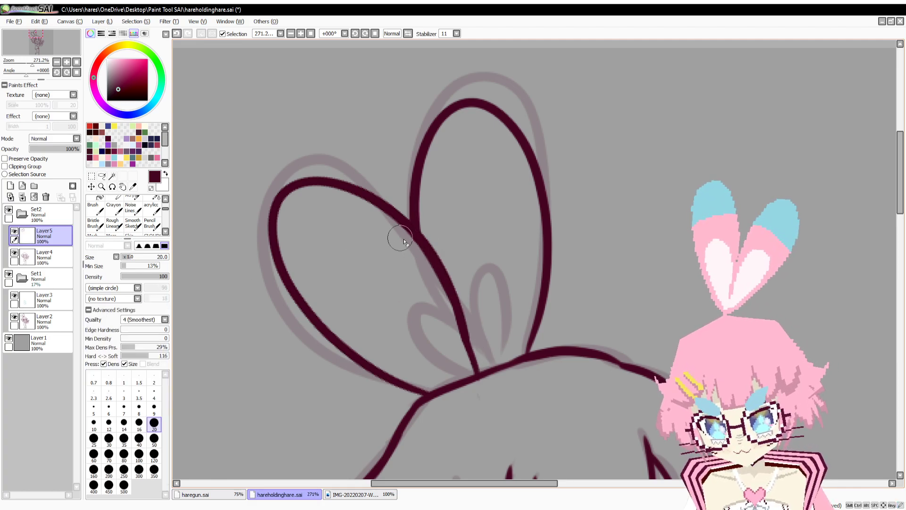
pyautogui.hotkey('ctrl', 'e')
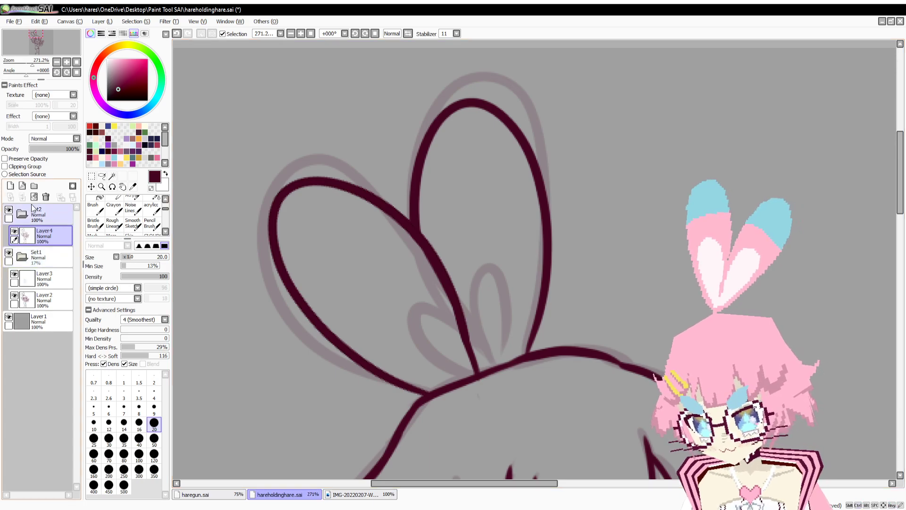
pyautogui.click(10, 186)
pyautogui.click(20, 166)
pyautogui.press('n')
pyautogui.moveTo(345, 343); pyautogui.dragTo(219, 242)
pyautogui.press('e')
pyautogui.hotkey('ctrl', 'e')
# Draw the inner-ear curve inside the left rabbit ear, down to the base of the ear.
pyautogui.press('b')
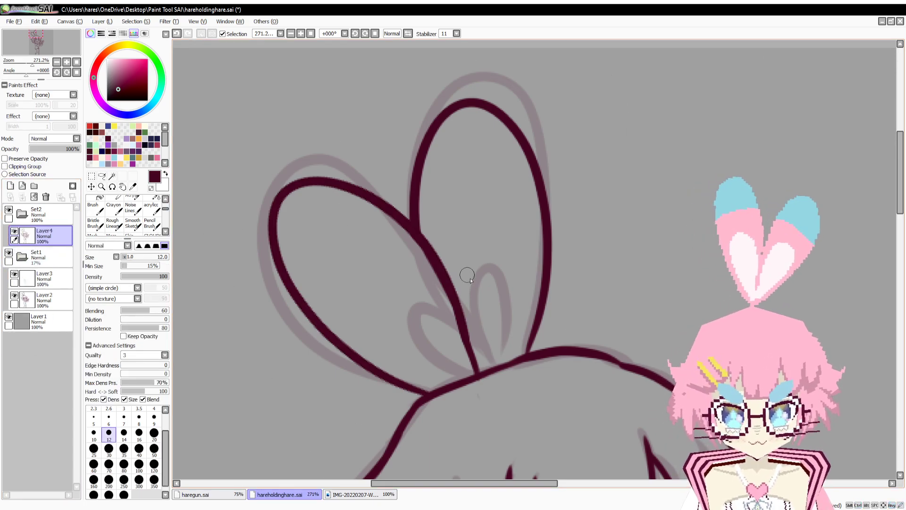
pyautogui.moveTo(456, 308)
pyautogui.mouseDown()
pyautogui.moveTo(485, 399)
pyautogui.moveTo(476, 378)
pyautogui.moveTo(435, 361)
pyautogui.moveTo(423, 375)
pyautogui.mouseUp()
pyautogui.press('e')
pyautogui.press('b')
pyautogui.hotkey('ctrl', 'z')
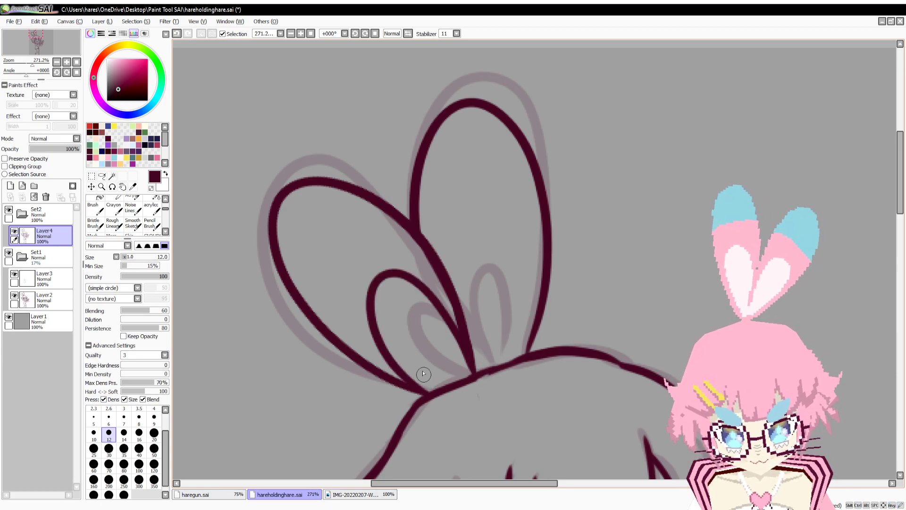
# Draw the inner-ear curve inside the right rabbit ear, undoing strokes that miss the shape.
pyautogui.moveTo(482, 371)
pyautogui.mouseDown()
pyautogui.moveTo(489, 232)
pyautogui.moveTo(512, 366)
pyautogui.moveTo(460, 288)
pyautogui.moveTo(529, 359)
pyautogui.mouseUp()
pyautogui.hotkey('ctrl', 'z')
pyautogui.hotkey('ctrl', 'z')
pyautogui.moveTo(467, 366); pyautogui.dragTo(527, 357)
pyautogui.hotkey('ctrl', 'z')
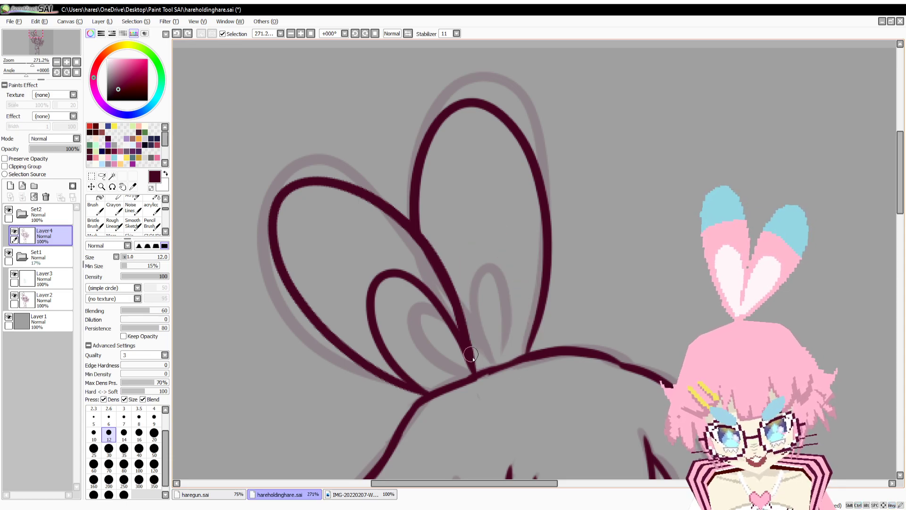
pyautogui.moveTo(474, 369)
pyautogui.mouseDown()
pyautogui.moveTo(523, 361)
pyautogui.moveTo(543, 222)
pyautogui.mouseUp()
pyautogui.hotkey('ctrl', 'z')
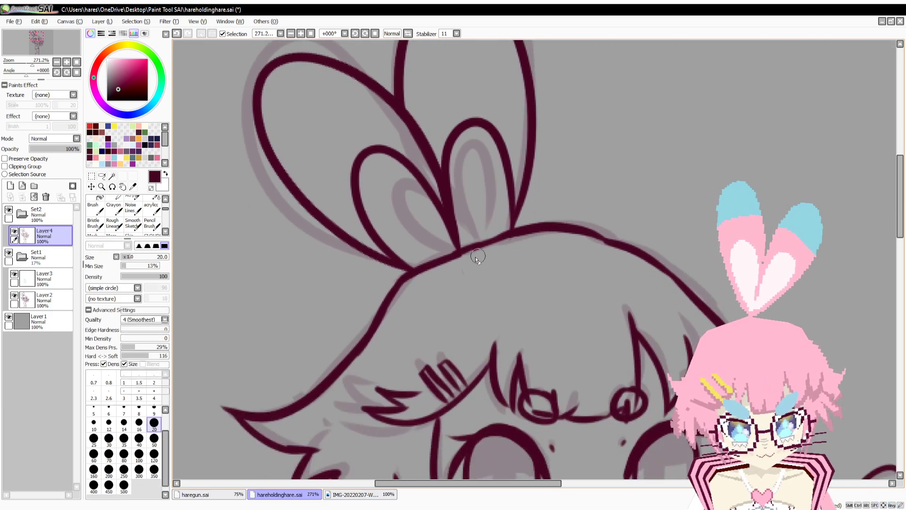
# Clean up the line joint where the inner ears meet the top of the head.
pyautogui.hotkey('ctrl', 'z')
pyautogui.moveTo(444, 262); pyautogui.dragTo(479, 246)
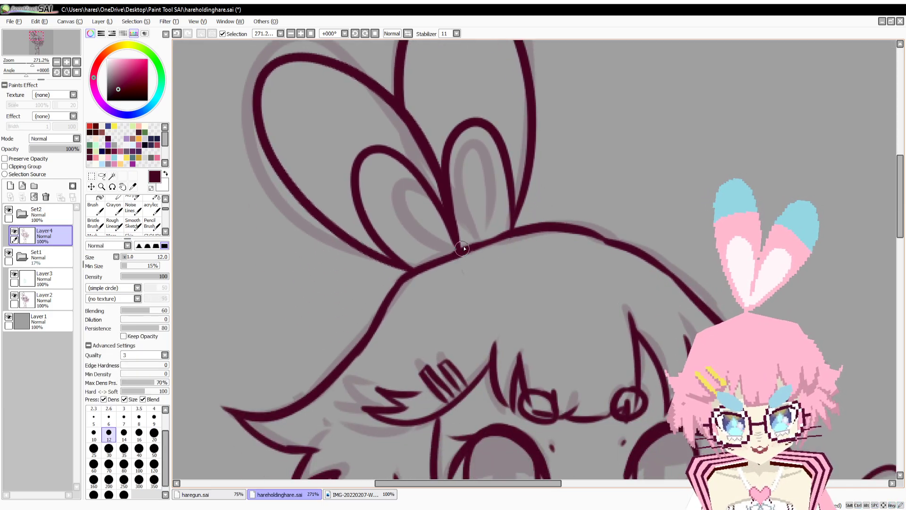
pyautogui.moveTo(493, 176); pyautogui.dragTo(474, 214)
# Hide the faded sketch so only the line art shows over the grey background, and save the drawing.
pyautogui.moveTo(32, 64); pyautogui.dragTo(24, 66)
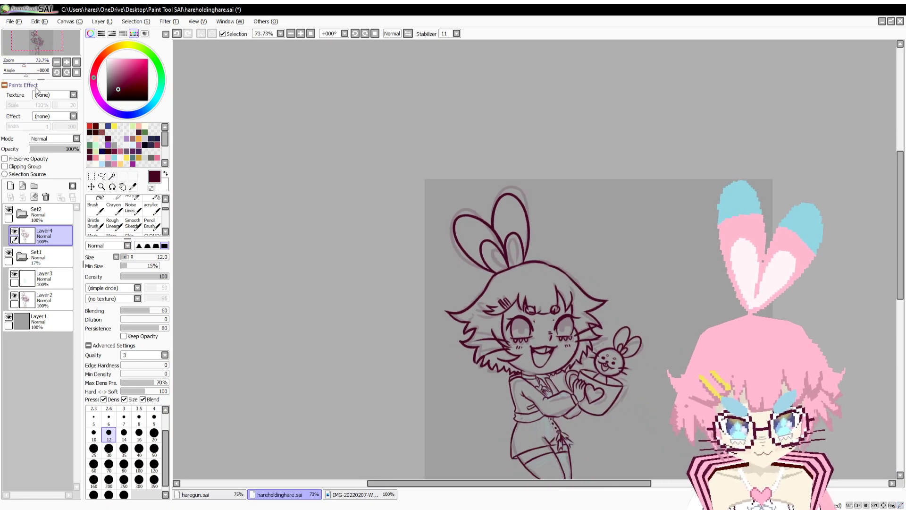
pyautogui.click(14, 298)
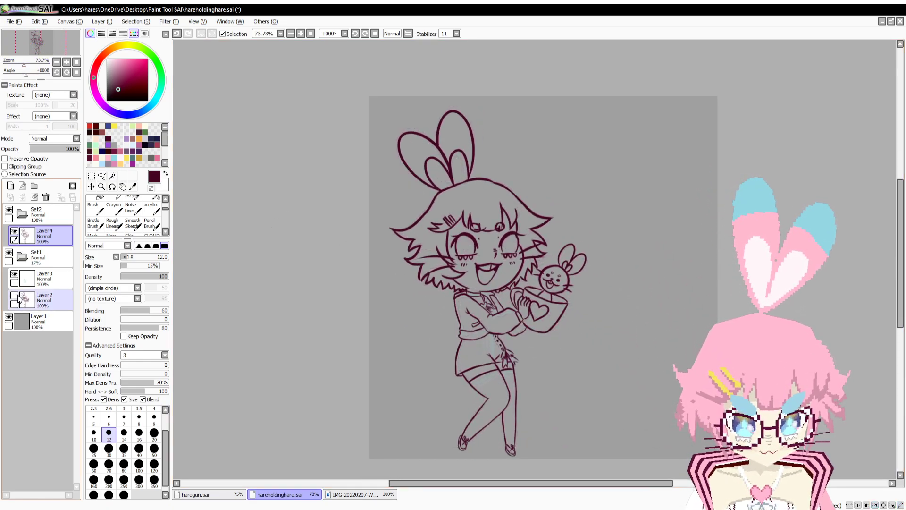
pyautogui.hotkey('ctrl', 's')
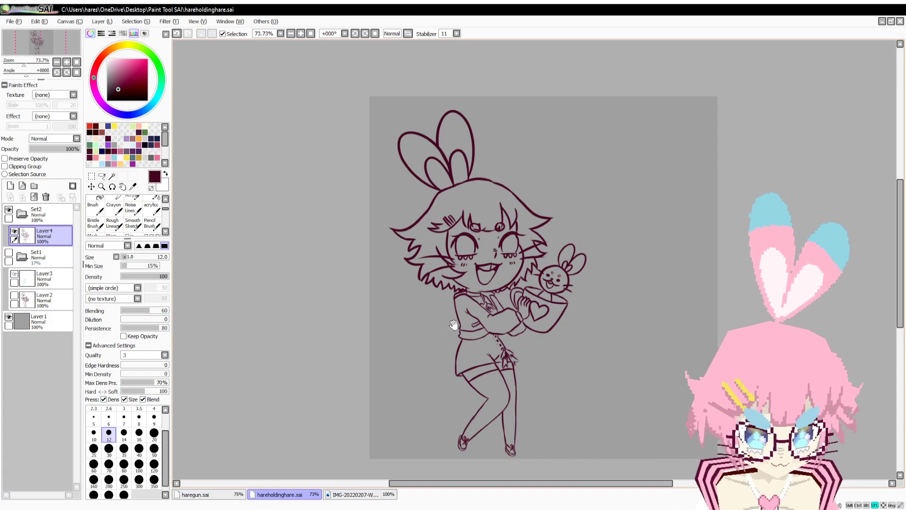
# Check the full line art in a mirrored view, and restore the normal orientation.
pyautogui.moveTo(443, 324); pyautogui.dragTo(452, 298)
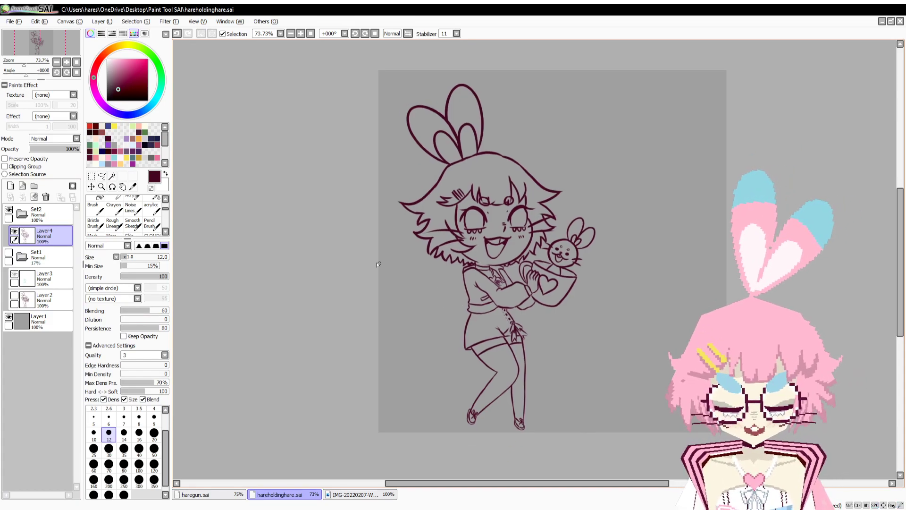
pyautogui.moveTo(25, 65); pyautogui.dragTo(27, 69)
pyautogui.click(408, 34)
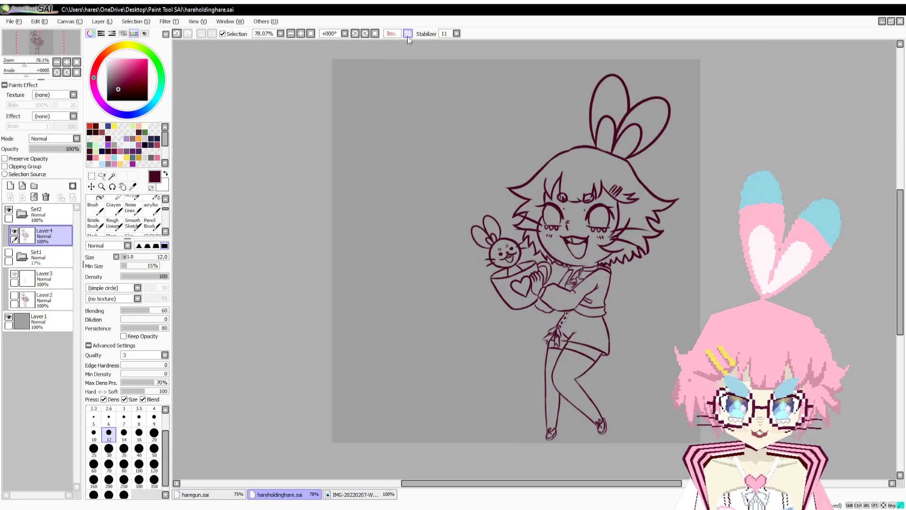
pyautogui.click(407, 33)
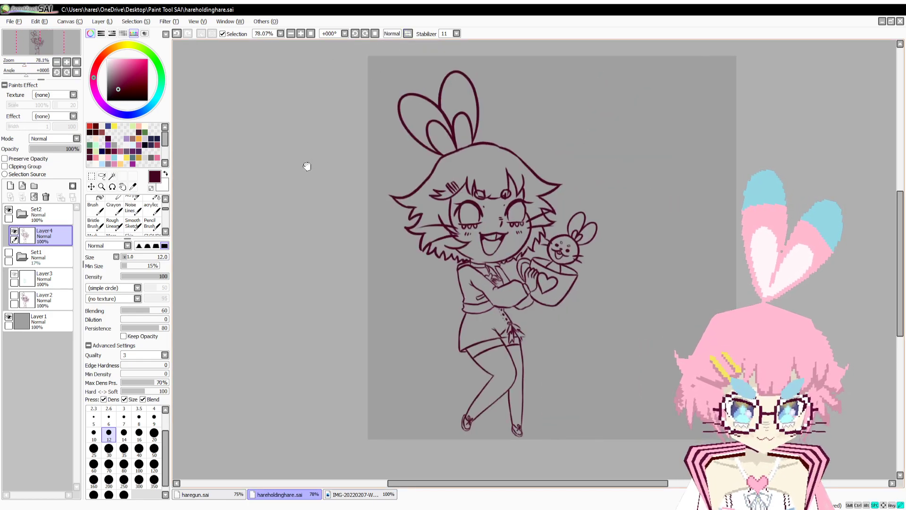
pyautogui.moveTo(308, 166)
pyautogui.mouseDown()
pyautogui.moveTo(306, 143)
pyautogui.moveTo(295, 178)
pyautogui.moveTo(302, 161)
pyautogui.mouseUp()
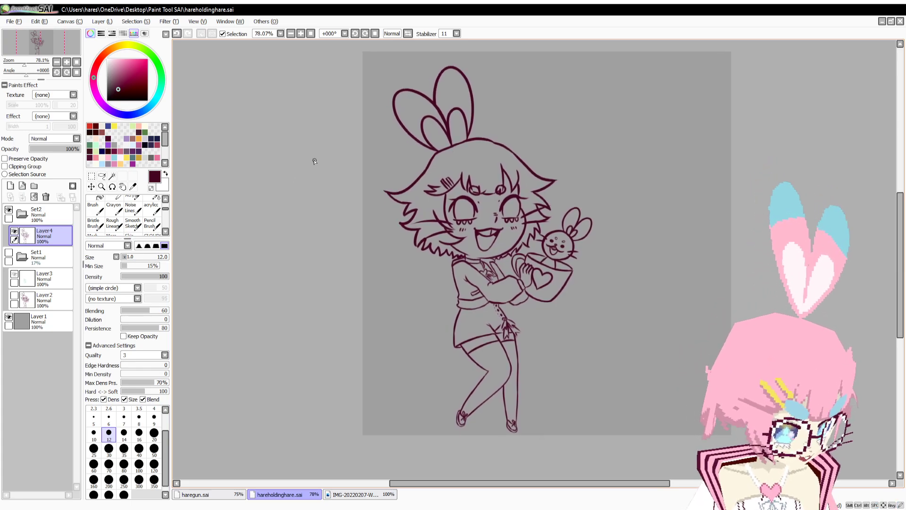
pyautogui.click(278, 508)
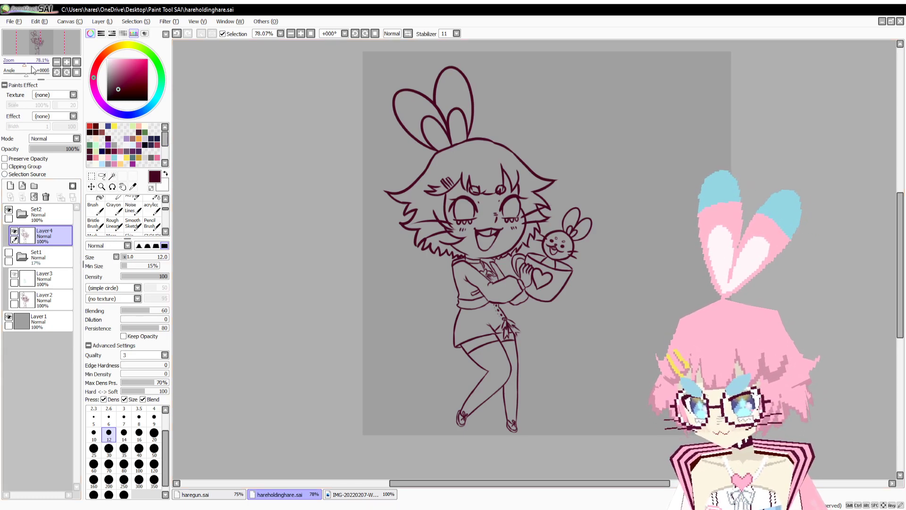
# Thicken the upper arm's outline where it crosses the chest beside the heart bow.
pyautogui.moveTo(24, 64); pyautogui.dragTo(35, 63)
pyautogui.moveTo(405, 315); pyautogui.dragTo(504, 167)
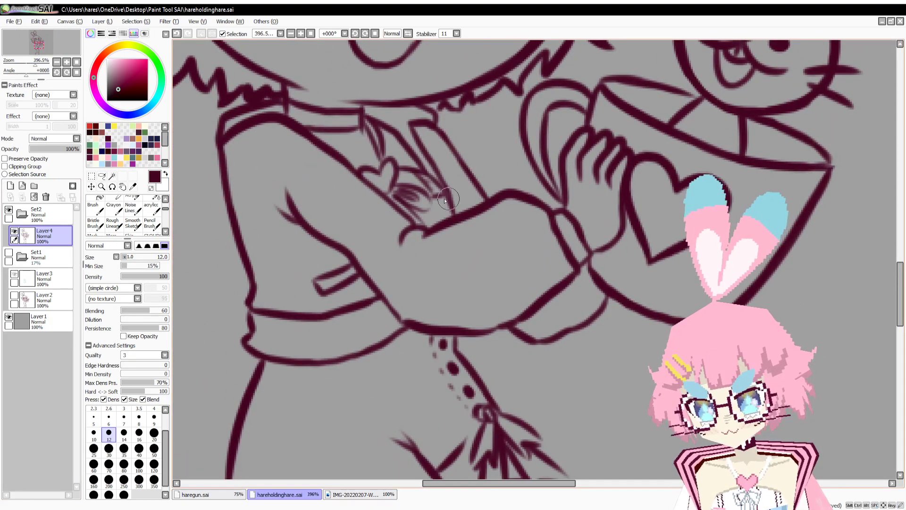
pyautogui.moveTo(329, 152); pyautogui.dragTo(415, 224)
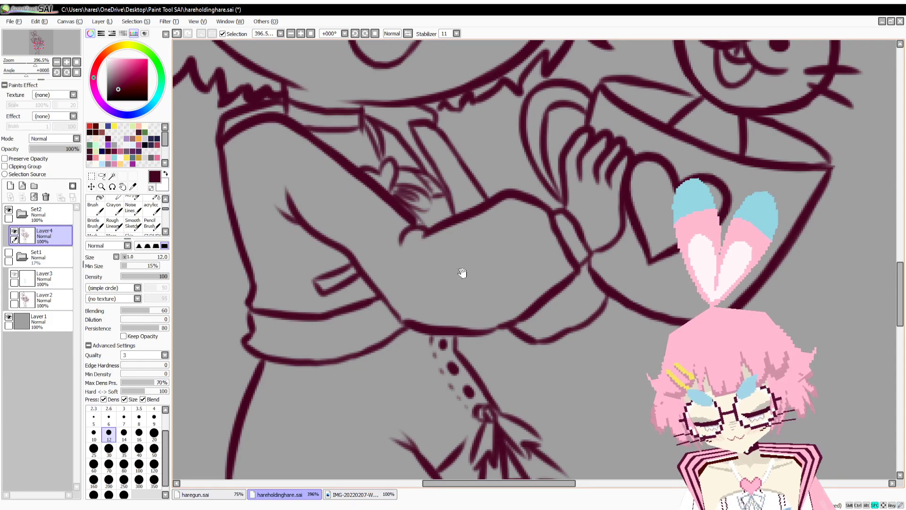
# Thicken the shorts' back edge and the front thigh line down to the bent knee, and trim the thigh line's edge.
pyautogui.moveTo(460, 274); pyautogui.dragTo(441, 204)
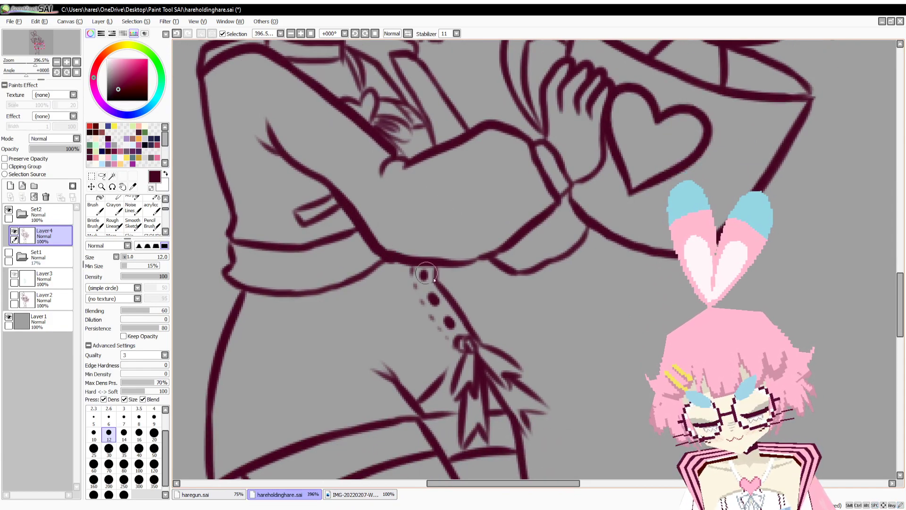
pyautogui.moveTo(448, 359); pyautogui.dragTo(495, 230)
pyautogui.moveTo(290, 161)
pyautogui.mouseDown()
pyautogui.moveTo(260, 277)
pyautogui.moveTo(260, 327)
pyautogui.mouseUp()
pyautogui.moveTo(395, 394); pyautogui.dragTo(359, 209)
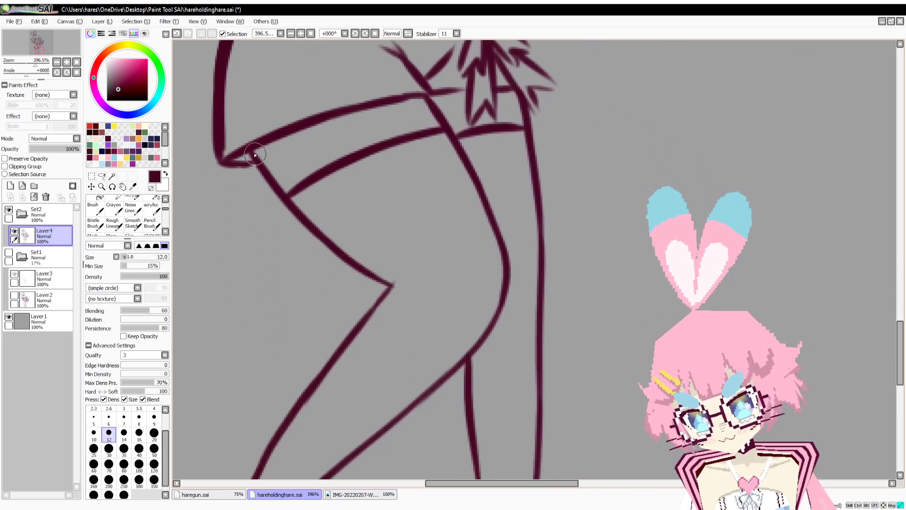
pyautogui.moveTo(255, 155)
pyautogui.mouseDown()
pyautogui.moveTo(334, 247)
pyautogui.moveTo(391, 285)
pyautogui.mouseUp()
pyautogui.moveTo(415, 324); pyautogui.dragTo(433, 260)
pyautogui.press('e')
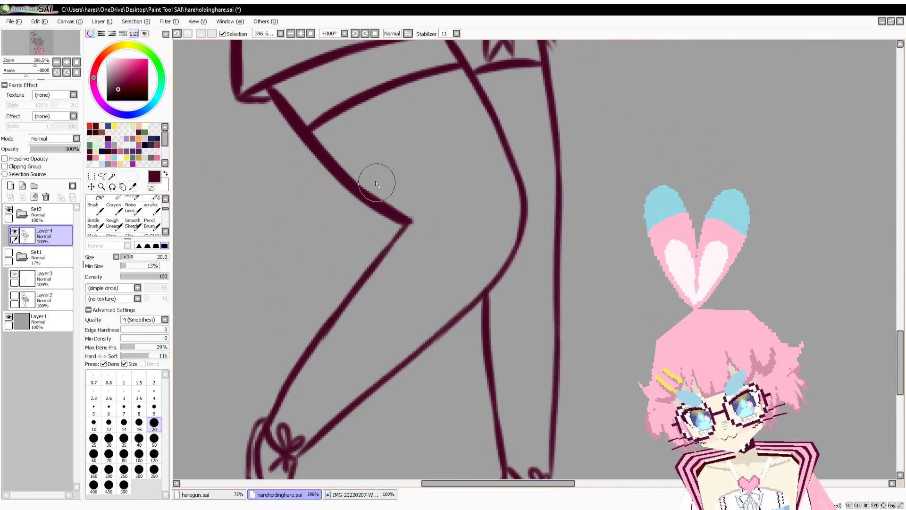
pyautogui.moveTo(357, 169); pyautogui.dragTo(442, 226)
pyautogui.moveTo(451, 289); pyautogui.dragTo(485, 218)
# Thicken the underside of the bent leg down to the ankle and the inner line of the standing leg.
pyautogui.press('b')
pyautogui.moveTo(546, 185); pyautogui.dragTo(366, 357)
pyautogui.moveTo(516, 235); pyautogui.dragTo(527, 326)
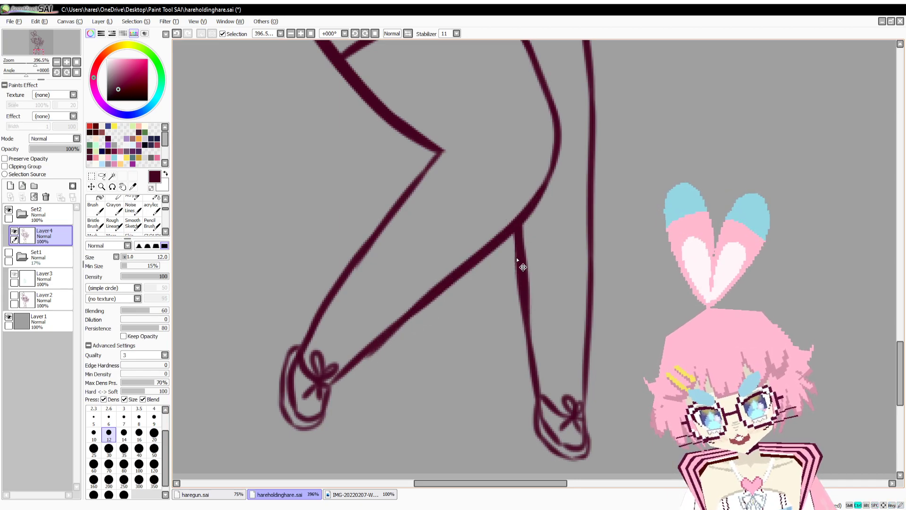
pyautogui.hotkey('ctrl', 'z')
pyautogui.moveTo(516, 236); pyautogui.dragTo(527, 331)
pyautogui.moveTo(521, 301); pyautogui.dragTo(541, 378)
pyautogui.moveTo(550, 243); pyautogui.dragTo(504, 432)
pyautogui.moveTo(522, 147); pyautogui.dragTo(545, 292)
pyautogui.moveTo(511, 184); pyautogui.dragTo(532, 384)
# Thicken the shorts' front edge above the tassel and the underside of the far sleeve below the cup.
pyautogui.moveTo(472, 214); pyautogui.dragTo(505, 260)
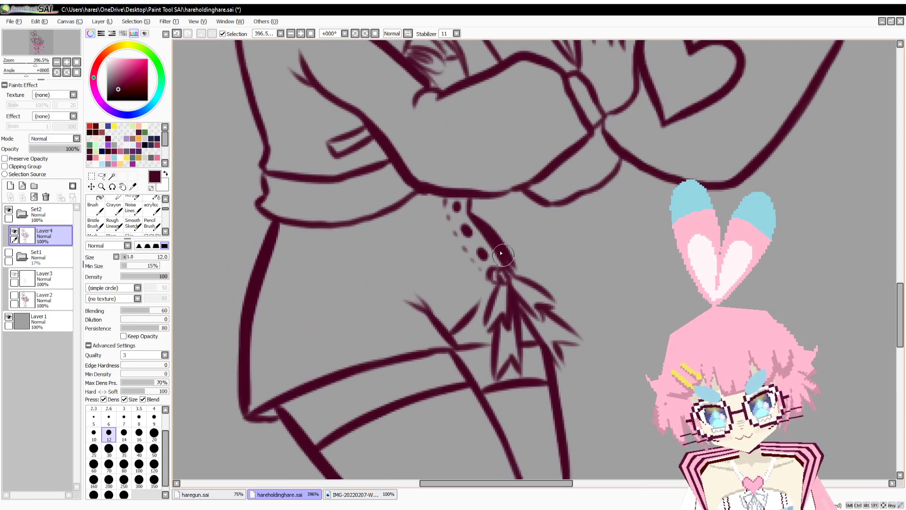
pyautogui.hotkey('ctrl', 'z')
pyautogui.moveTo(474, 217); pyautogui.dragTo(517, 278)
pyautogui.moveTo(623, 163)
pyautogui.mouseDown()
pyautogui.moveTo(554, 203)
pyautogui.moveTo(523, 190)
pyautogui.mouseUp()
pyautogui.moveTo(632, 209); pyautogui.dragTo(452, 396)
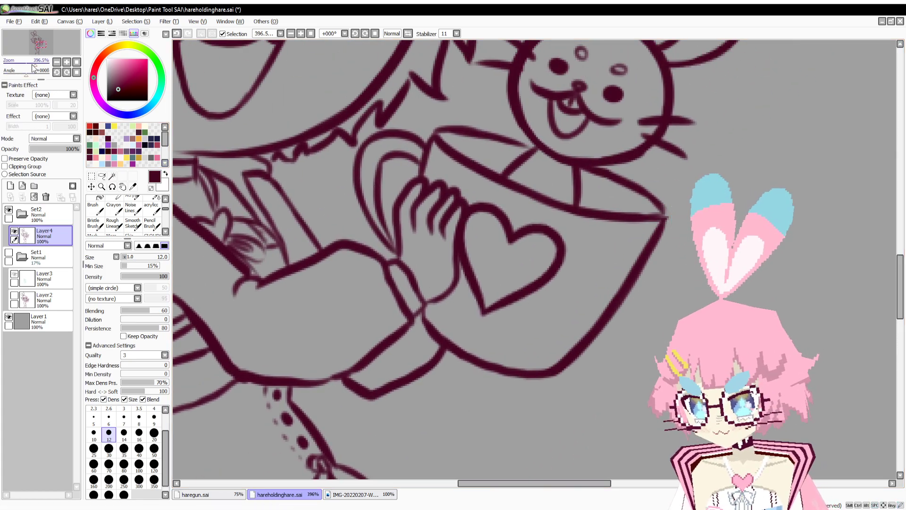
# Trim the line edges of the outer hair tufts on the hair-clip side of the head.
pyautogui.moveTo(35, 66); pyautogui.dragTo(28, 74)
pyautogui.moveTo(206, 270); pyautogui.dragTo(212, 295)
pyautogui.moveTo(271, 231); pyautogui.dragTo(376, 286)
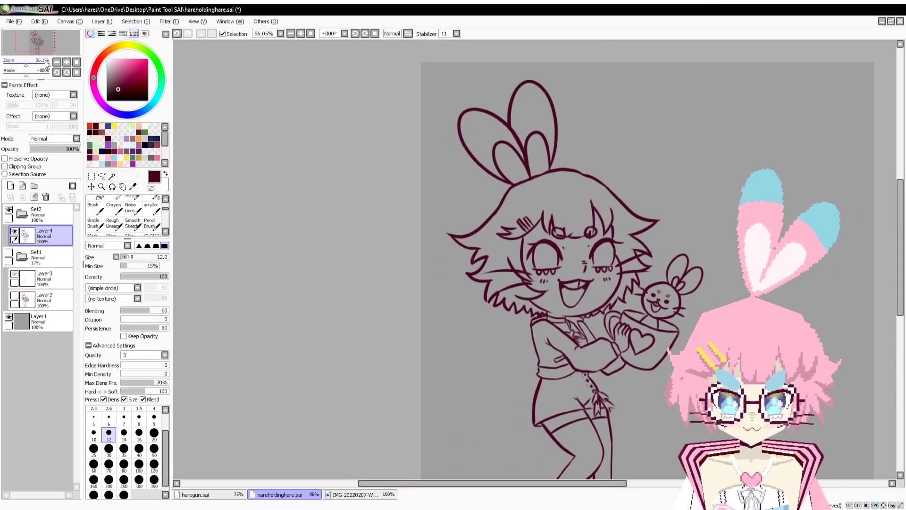
pyautogui.moveTo(26, 65); pyautogui.dragTo(32, 65)
pyautogui.moveTo(291, 202); pyautogui.dragTo(307, 258)
pyautogui.press('n')
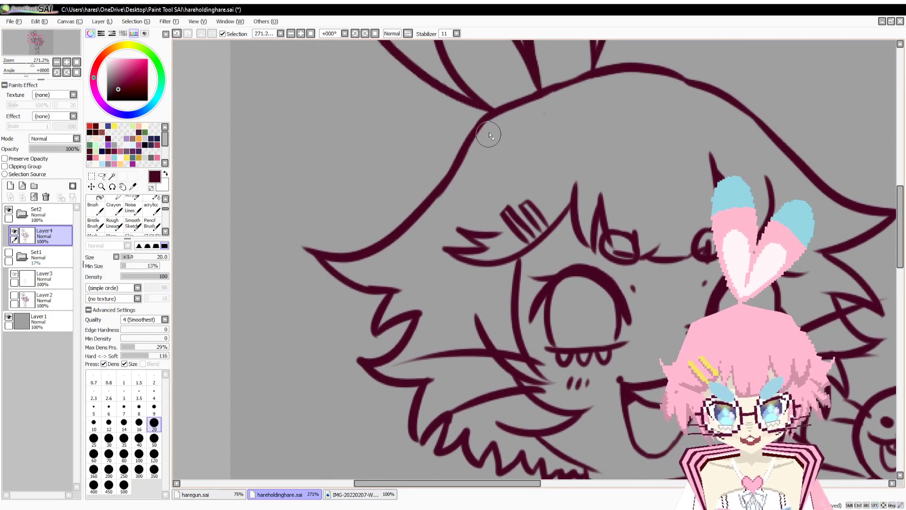
pyautogui.moveTo(362, 276); pyautogui.dragTo(410, 286)
pyautogui.moveTo(454, 334); pyautogui.dragTo(459, 271)
pyautogui.moveTo(424, 244); pyautogui.dragTo(423, 239)
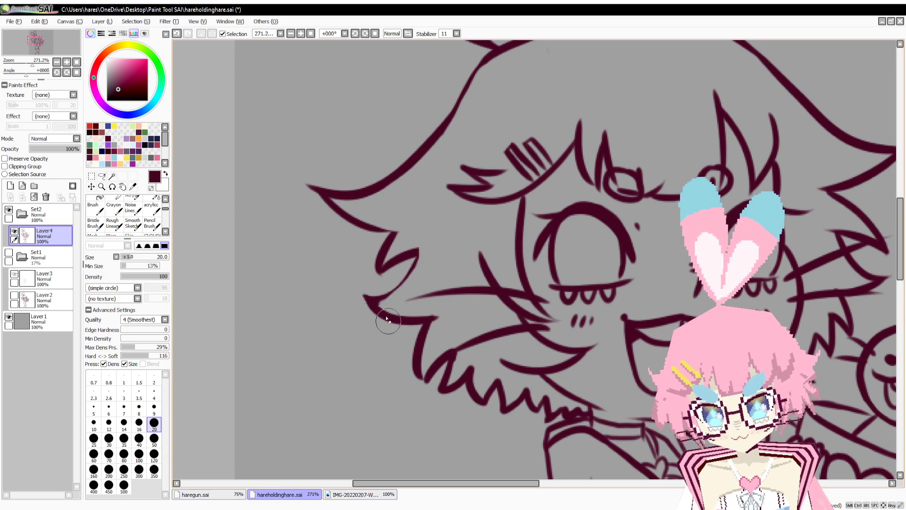
# Fill in and tidy the joints of the jagged hair tips beside and below the hair-clip-side cheek.
pyautogui.press('b')
pyautogui.press('e')
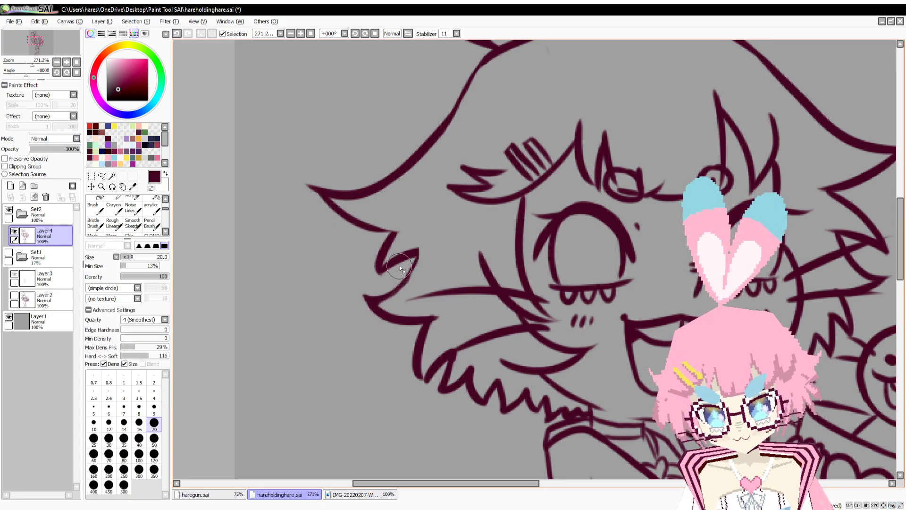
pyautogui.moveTo(399, 271); pyautogui.dragTo(384, 278)
pyautogui.moveTo(454, 323)
pyautogui.mouseDown()
pyautogui.moveTo(435, 257)
pyautogui.moveTo(419, 238)
pyautogui.moveTo(396, 302)
pyautogui.mouseUp()
pyautogui.hotkey('ctrl', 'z')
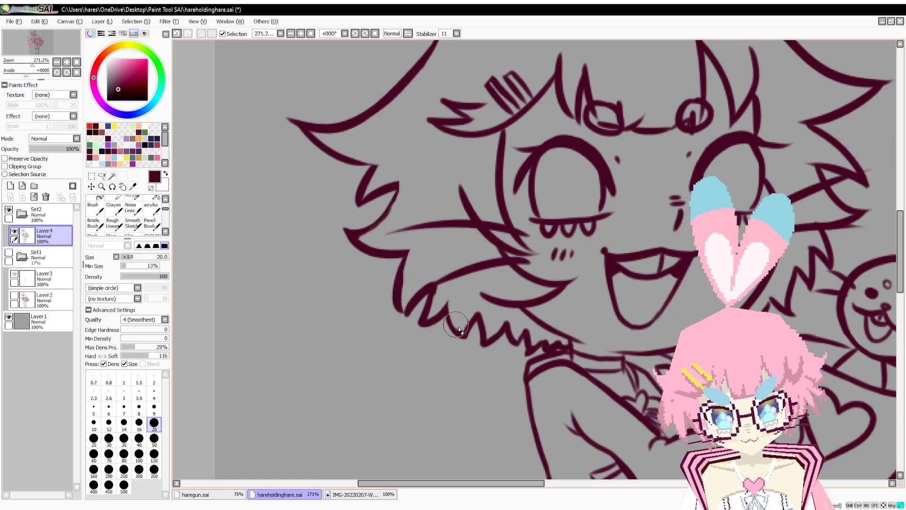
pyautogui.press('b')
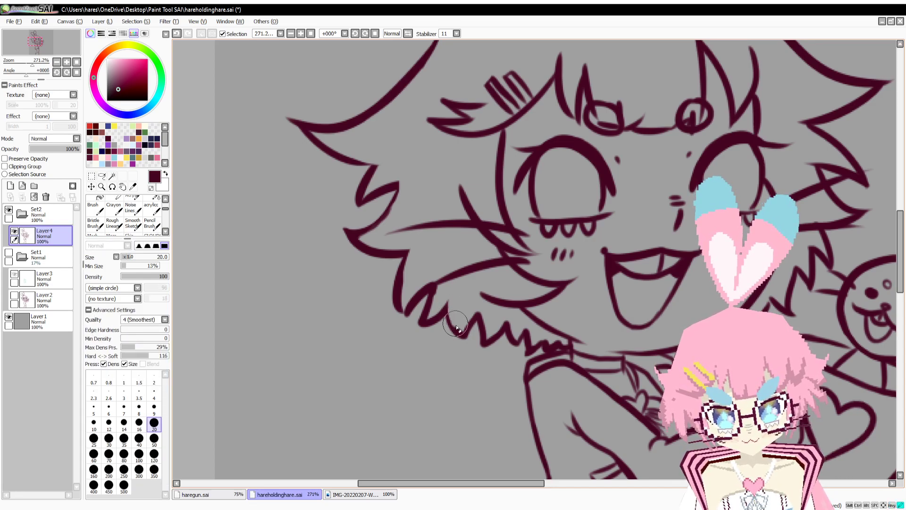
pyautogui.press('n')
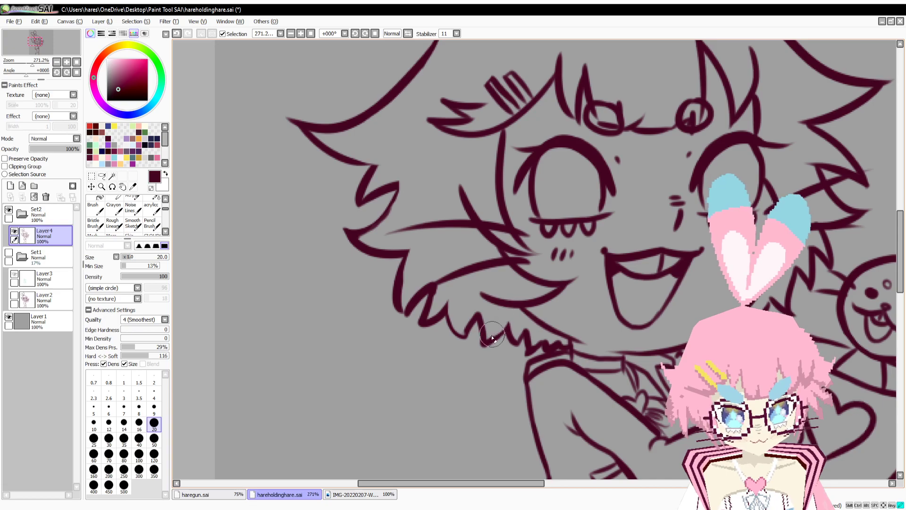
# Erase the curved top of the bang strand above the cup-side eye and reshape it into a slanted point.
pyautogui.moveTo(642, 332); pyautogui.dragTo(427, 372)
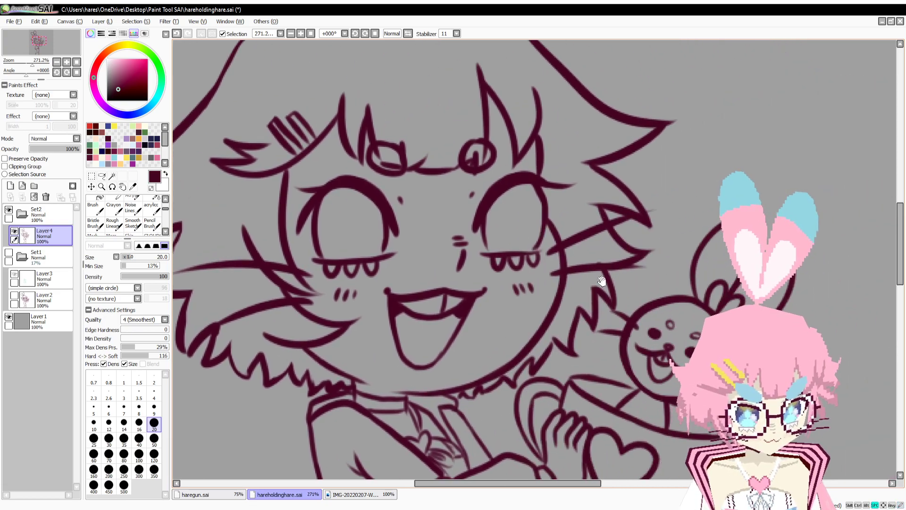
pyautogui.moveTo(602, 195); pyautogui.dragTo(602, 243)
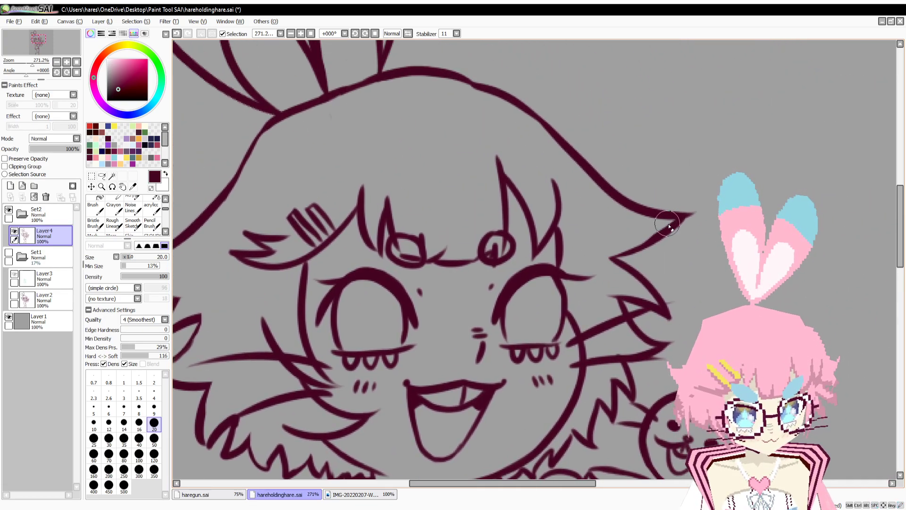
pyautogui.moveTo(449, 137); pyautogui.dragTo(597, 236)
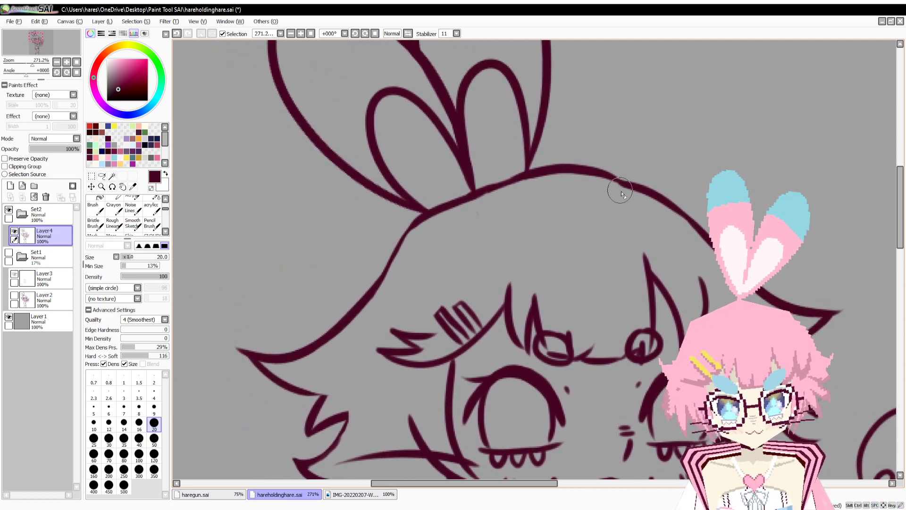
pyautogui.moveTo(532, 289)
pyautogui.mouseDown()
pyautogui.moveTo(476, 155)
pyautogui.moveTo(452, 149)
pyautogui.mouseUp()
pyautogui.moveTo(583, 113); pyautogui.dragTo(579, 158)
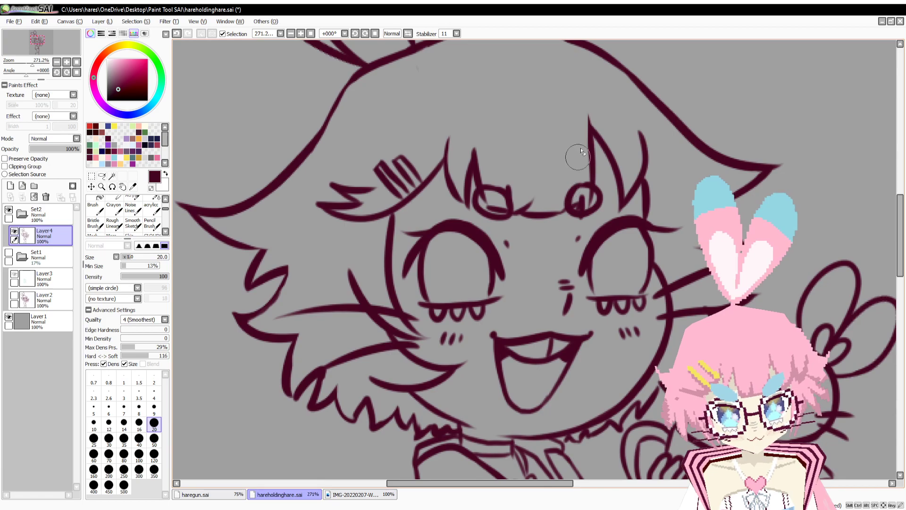
pyautogui.moveTo(634, 119)
pyautogui.mouseDown()
pyautogui.moveTo(629, 182)
pyautogui.moveTo(641, 152)
pyautogui.moveTo(631, 178)
pyautogui.moveTo(651, 163)
pyautogui.mouseUp()
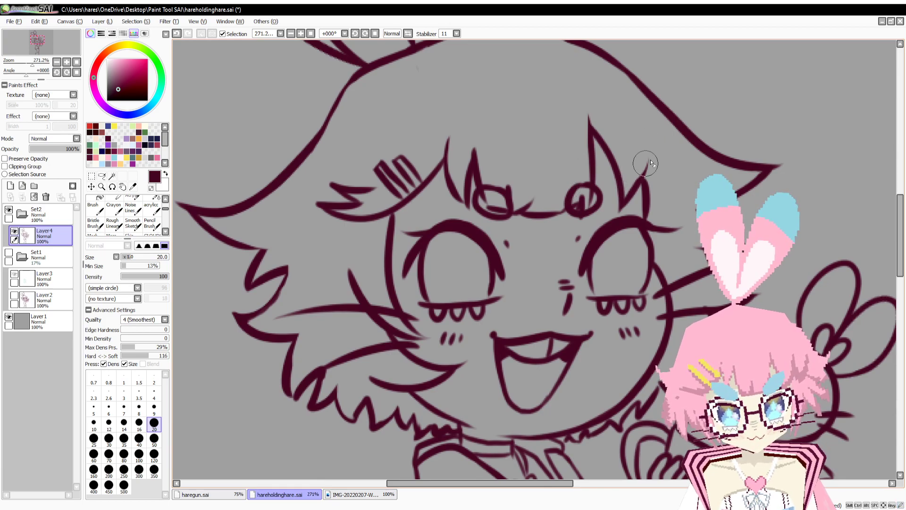
pyautogui.moveTo(625, 192); pyautogui.dragTo(650, 156)
pyautogui.press('b')
pyautogui.moveTo(499, 284); pyautogui.dragTo(486, 217)
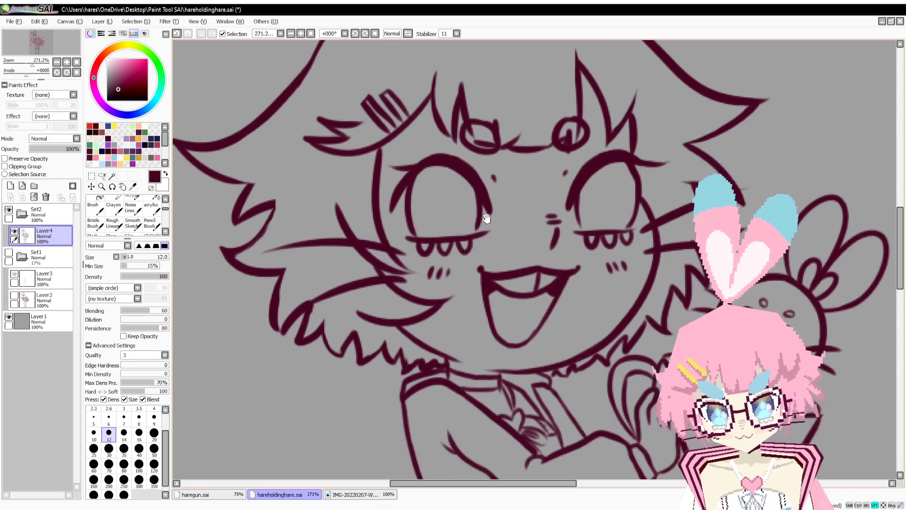
# Clean up the hair tuft and whisker lines beside the cheek on the hair-clip side, and save the drawing.
pyautogui.press('e')
pyautogui.moveTo(351, 300)
pyautogui.mouseDown()
pyautogui.moveTo(403, 317)
pyautogui.moveTo(415, 309)
pyautogui.mouseUp()
pyautogui.moveTo(510, 342); pyautogui.dragTo(492, 317)
pyautogui.hotkey('ctrl', 's')
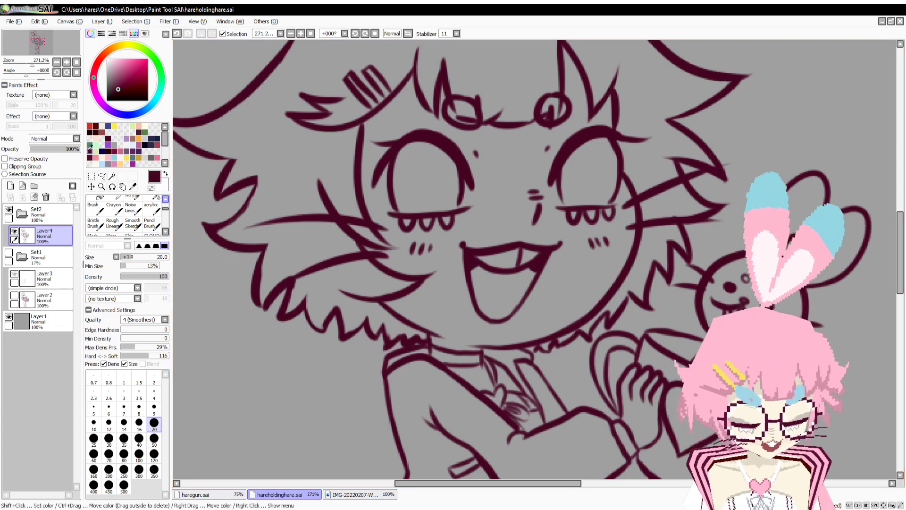
# Check the whole figure's proportions in a mirrored view, and restore the normal orientation.
pyautogui.moveTo(32, 65); pyautogui.dragTo(27, 69)
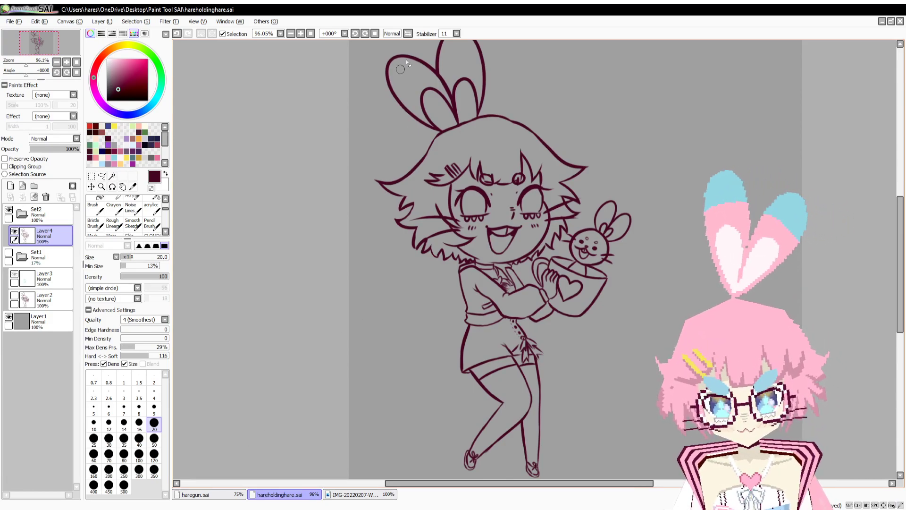
pyautogui.click(408, 34)
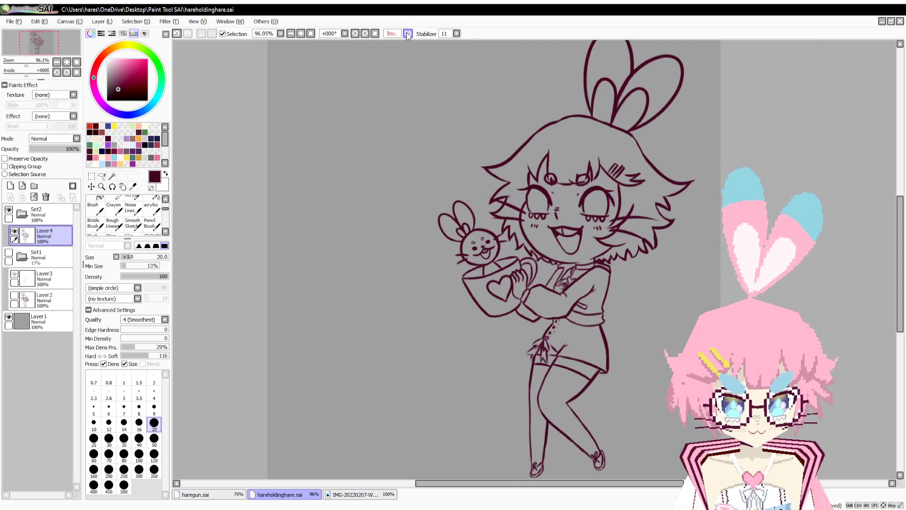
pyautogui.click(408, 34)
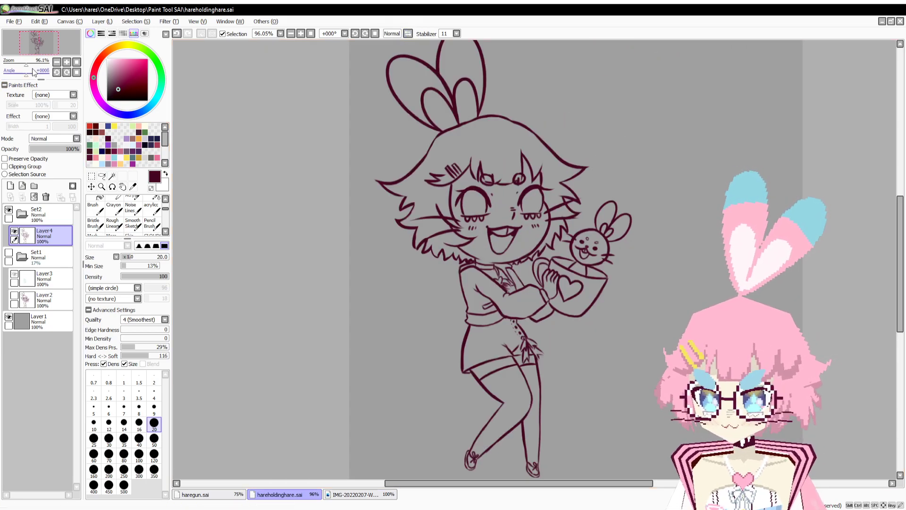
# Erase the outer lashes of both eyes and redraw them lower, with a gap in the side hair line around the lash.
pyautogui.moveTo(24, 63); pyautogui.dragTo(33, 62)
pyautogui.moveTo(289, 180); pyautogui.dragTo(354, 315)
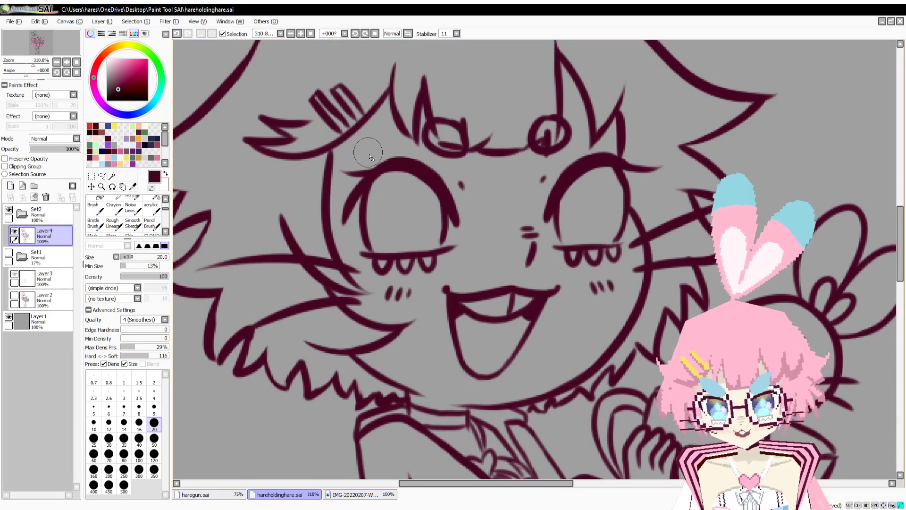
pyautogui.moveTo(368, 153); pyautogui.dragTo(345, 173)
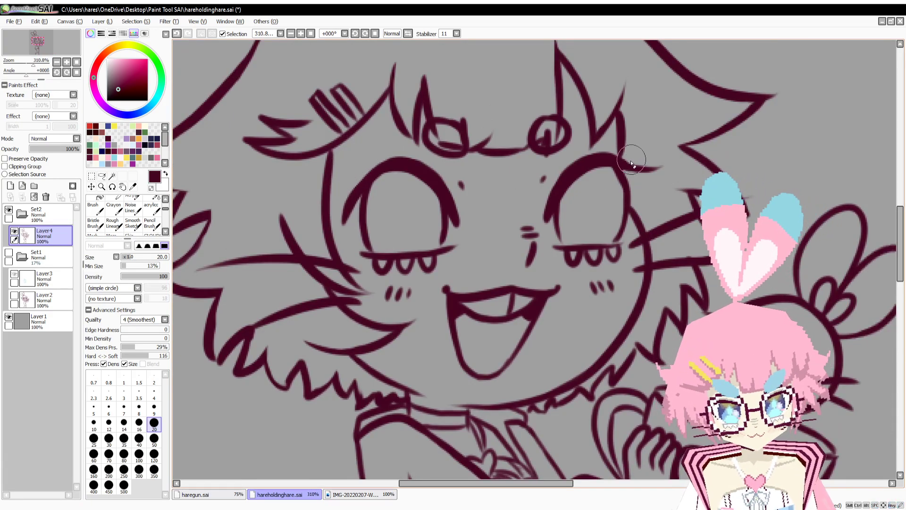
pyautogui.moveTo(632, 160)
pyautogui.mouseDown()
pyautogui.moveTo(665, 171)
pyautogui.moveTo(623, 173)
pyautogui.mouseUp()
pyautogui.press('b')
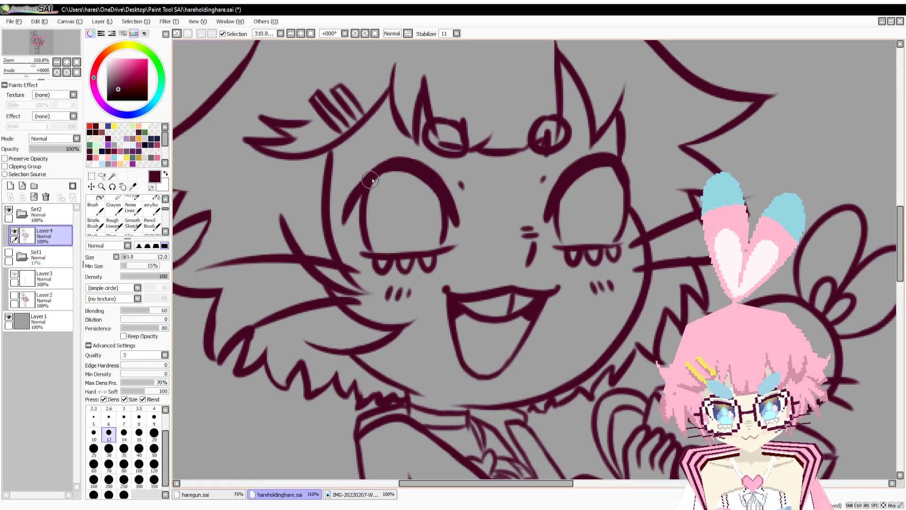
pyautogui.press('e')
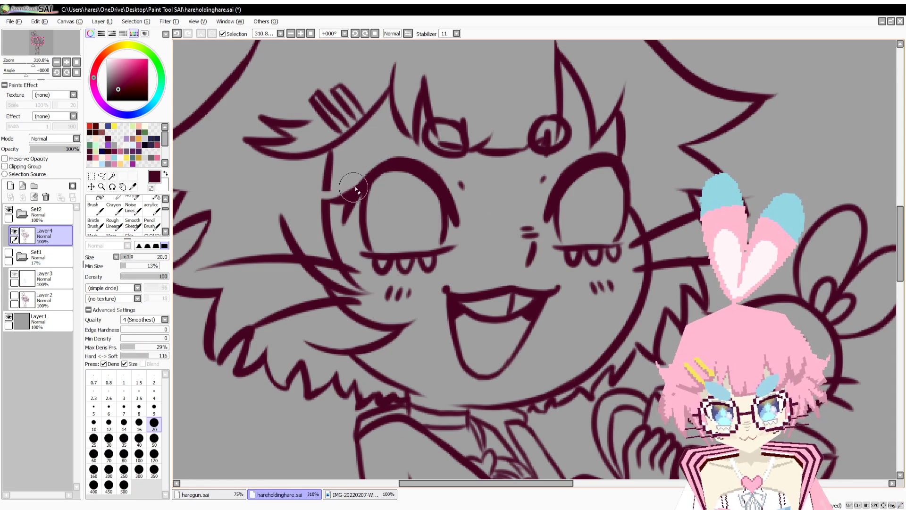
pyautogui.press('b')
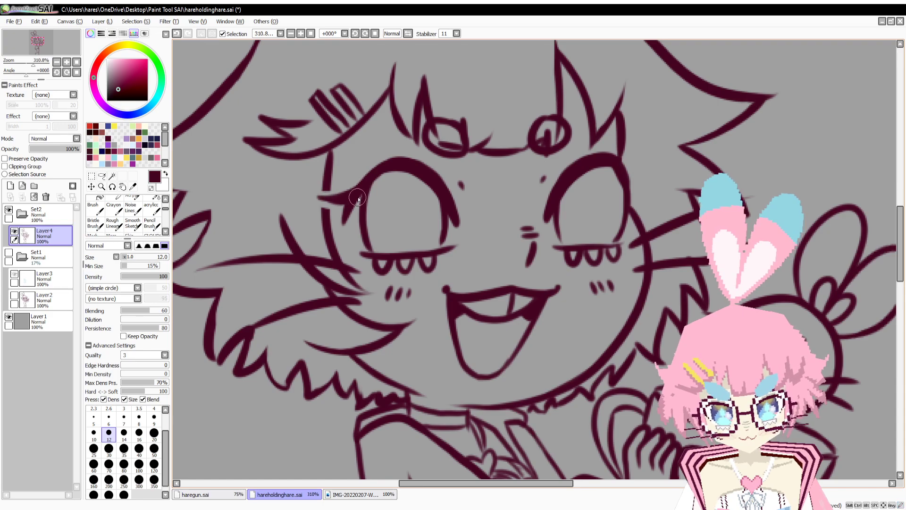
pyautogui.moveTo(621, 168); pyautogui.dragTo(659, 175)
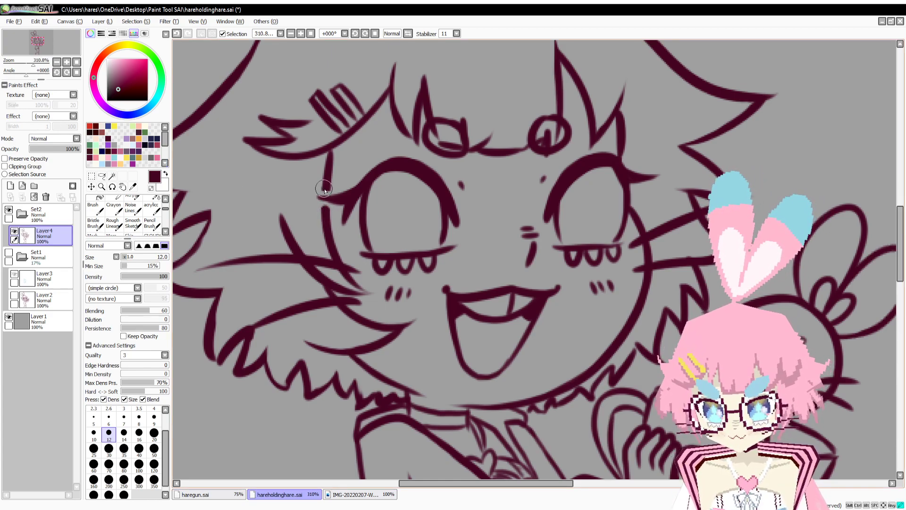
pyautogui.moveTo(326, 191); pyautogui.dragTo(327, 189)
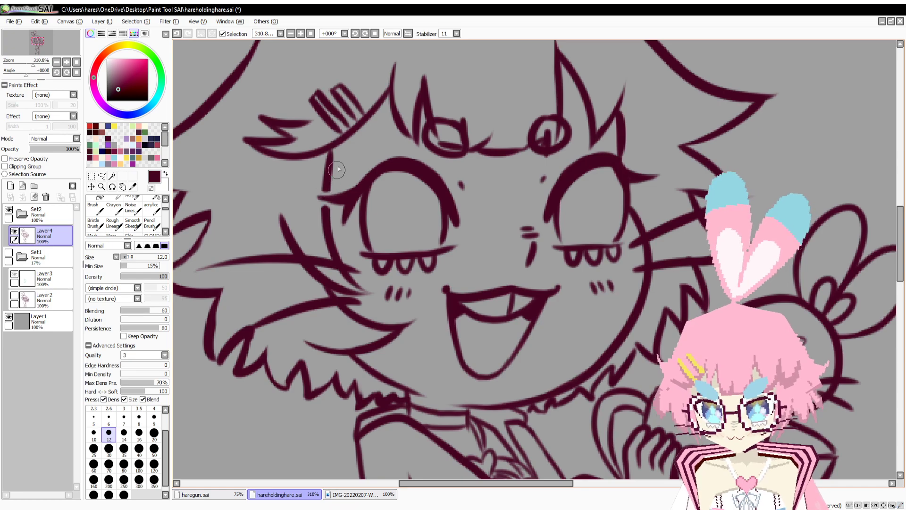
# Paint over both eyes in the background grey at brush size 50 on a new layer, and redraw the cup-side hair line in maroon.
pyautogui.moveTo(32, 64); pyautogui.dragTo(27, 74)
pyautogui.moveTo(299, 336); pyautogui.dragTo(256, 244)
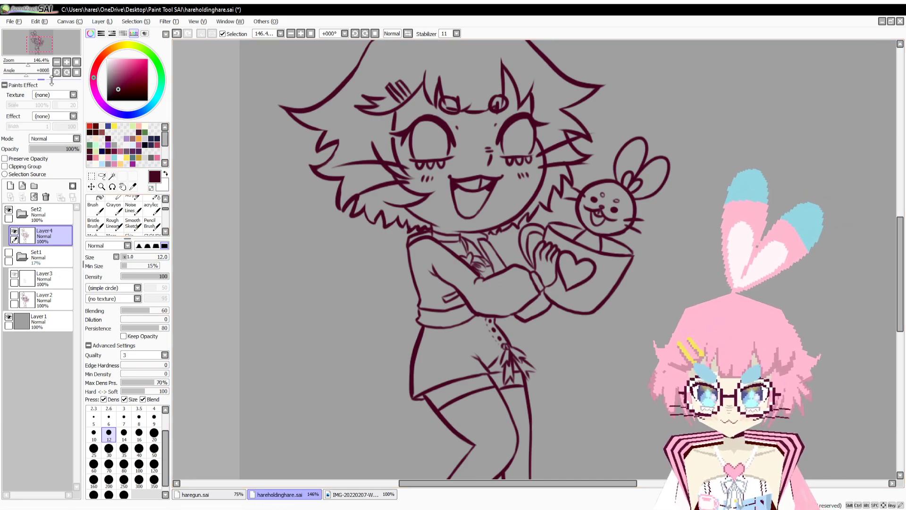
pyautogui.moveTo(28, 64)
pyautogui.mouseDown()
pyautogui.moveTo(19, 67)
pyautogui.moveTo(30, 72)
pyautogui.mouseUp()
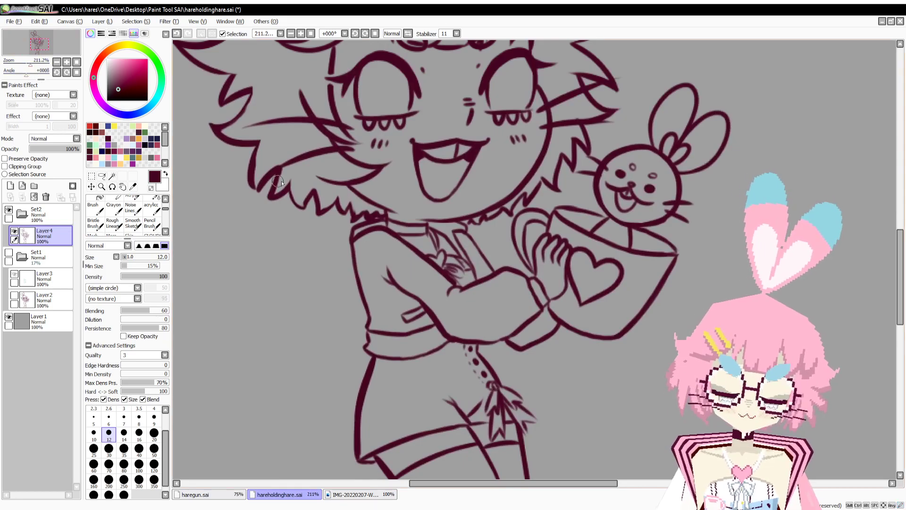
pyautogui.moveTo(291, 218); pyautogui.dragTo(291, 336)
pyautogui.click(10, 186)
pyautogui.keyDown('alt'); pyautogui.click(229, 371); pyautogui.keyUp('alt')
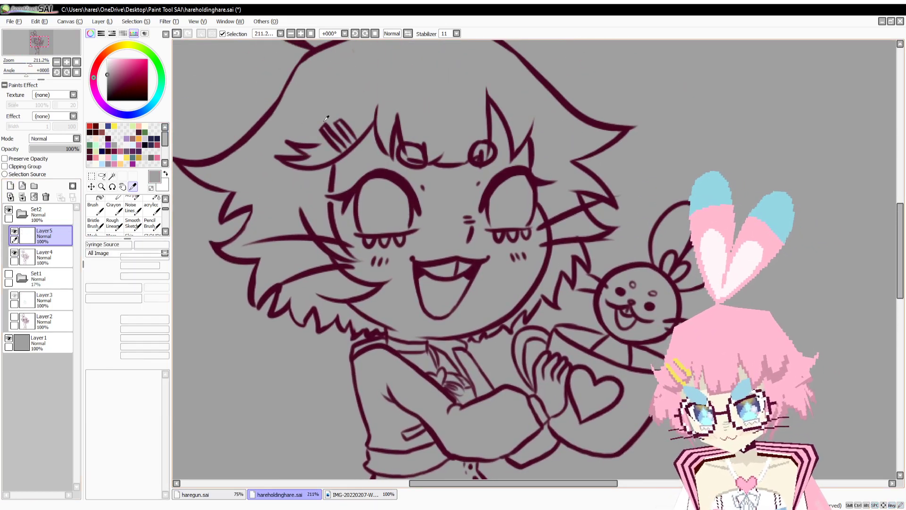
pyautogui.press('n')
pyautogui.click(154, 439)
pyautogui.moveTo(360, 198)
pyautogui.mouseDown()
pyautogui.moveTo(372, 189)
pyautogui.moveTo(366, 218)
pyautogui.moveTo(398, 206)
pyautogui.moveTo(360, 193)
pyautogui.moveTo(354, 202)
pyautogui.moveTo(330, 197)
pyautogui.moveTo(436, 202)
pyautogui.moveTo(512, 175)
pyautogui.moveTo(521, 191)
pyautogui.moveTo(517, 222)
pyautogui.moveTo(492, 217)
pyautogui.moveTo(549, 186)
pyautogui.moveTo(543, 174)
pyautogui.moveTo(531, 175)
pyautogui.moveTo(543, 175)
pyautogui.moveTo(546, 206)
pyautogui.mouseUp()
pyautogui.keyDown('alt'); pyautogui.click(532, 184); pyautogui.keyUp('alt')
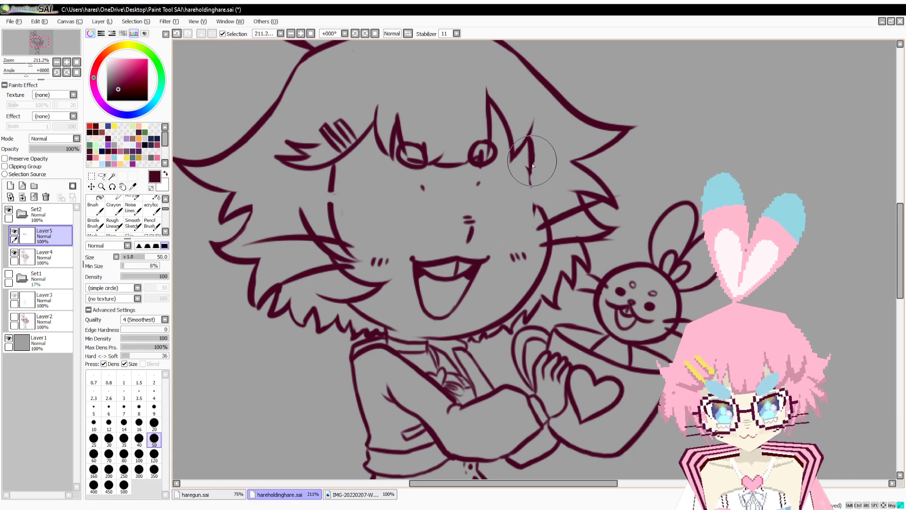
pyautogui.moveTo(529, 138); pyautogui.dragTo(535, 202)
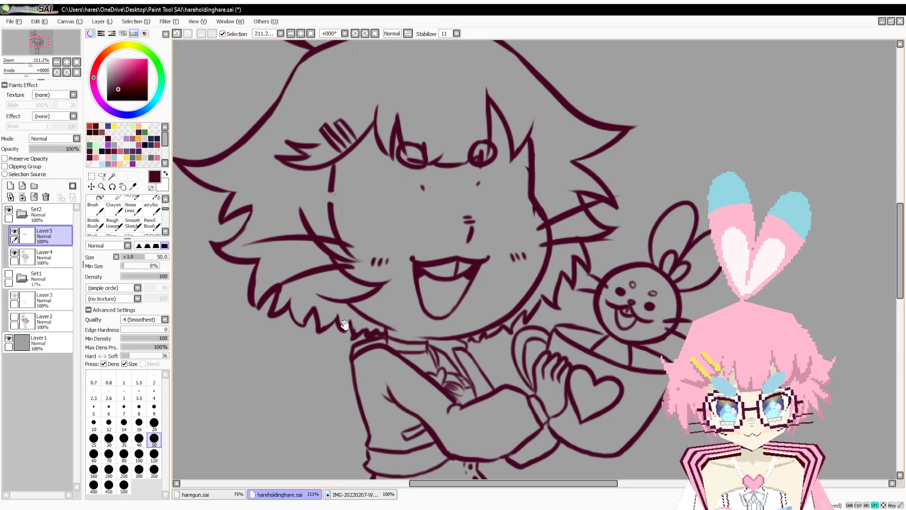
# Sample the background grey and paint out the stray marks left on the face from the old eyes.
pyautogui.press('alt')
pyautogui.keyDown('alt'); pyautogui.click(531, 215); pyautogui.keyUp('alt')
pyautogui.moveTo(524, 171); pyautogui.dragTo(538, 222)
pyautogui.moveTo(495, 273); pyautogui.dragTo(526, 201)
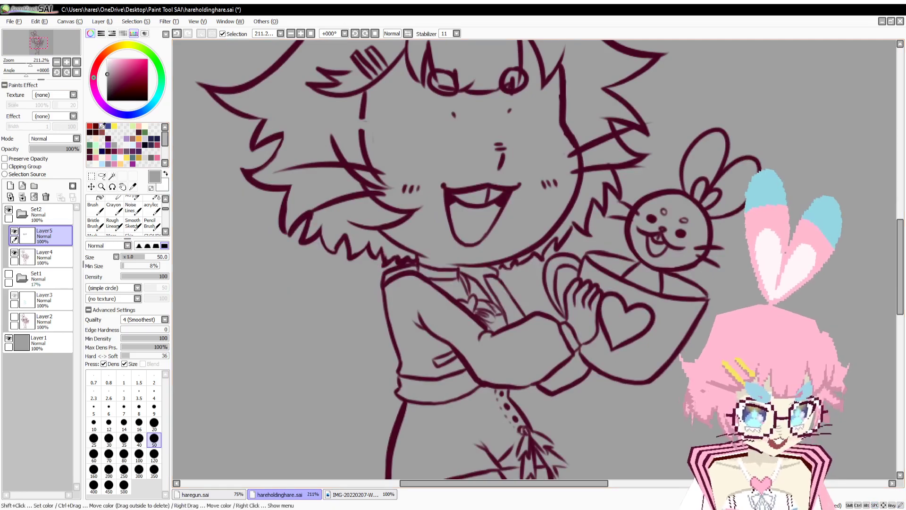
pyautogui.moveTo(30, 65)
pyautogui.mouseDown()
pyautogui.moveTo(21, 77)
pyautogui.moveTo(33, 78)
pyautogui.mouseUp()
pyautogui.moveTo(438, 56)
pyautogui.mouseDown()
pyautogui.moveTo(467, 142)
pyautogui.moveTo(448, 130)
pyautogui.mouseUp()
pyautogui.moveTo(520, 132); pyautogui.dragTo(525, 132)
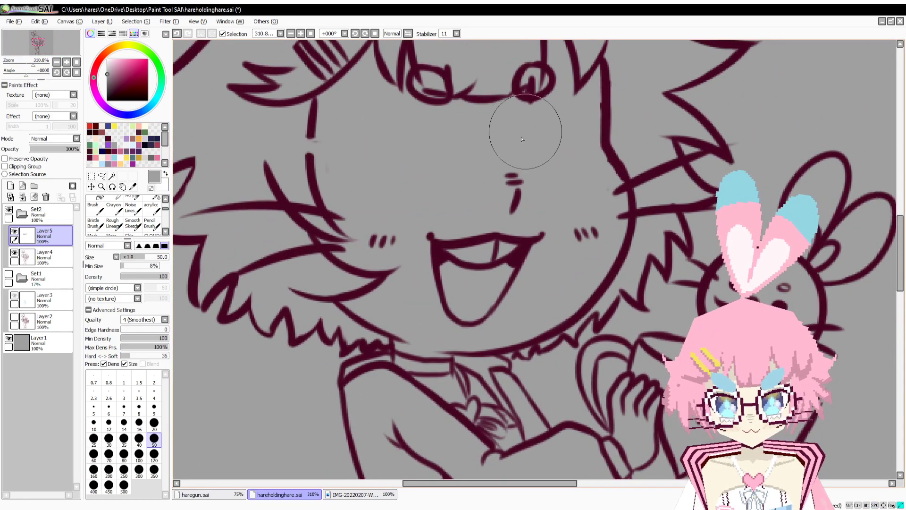
# Add a new layer above the grey cover layer and set up the size 12 brush with the maroon line colour.
pyautogui.click(10, 185)
pyautogui.press('b')
pyautogui.click(109, 139)
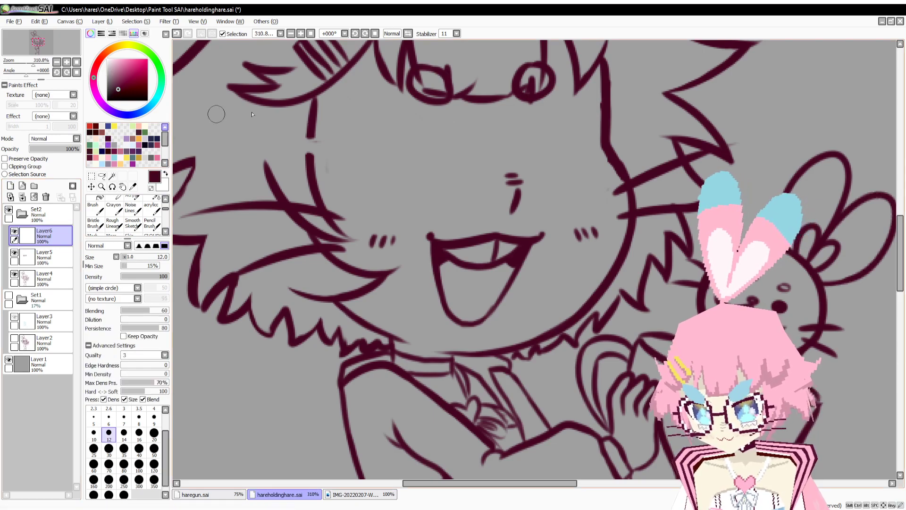
# Try large eyes with arched upper lashes, short lower lash lines, outlined irises and round pupils, and clear the layer.
pyautogui.moveTo(450, 150)
pyautogui.mouseDown()
pyautogui.moveTo(345, 156)
pyautogui.moveTo(453, 151)
pyautogui.mouseUp()
pyautogui.moveTo(331, 158); pyautogui.dragTo(433, 141)
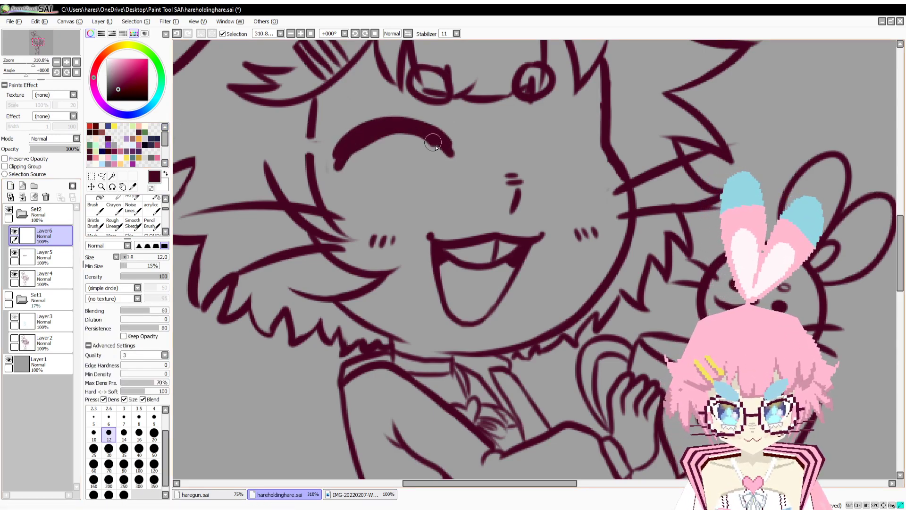
pyautogui.moveTo(365, 207)
pyautogui.mouseDown()
pyautogui.moveTo(432, 206)
pyautogui.moveTo(406, 205)
pyautogui.mouseUp()
pyautogui.moveTo(528, 156)
pyautogui.mouseDown()
pyautogui.moveTo(605, 144)
pyautogui.moveTo(582, 148)
pyautogui.mouseUp()
pyautogui.moveTo(548, 204); pyautogui.dragTo(594, 204)
pyautogui.moveTo(576, 134); pyautogui.dragTo(579, 196)
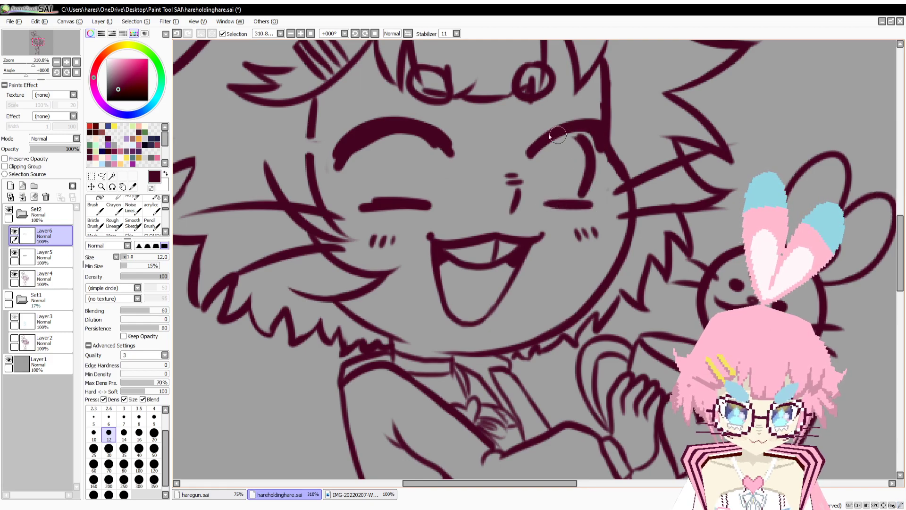
pyautogui.moveTo(368, 193); pyautogui.dragTo(371, 194)
pyautogui.moveTo(422, 139)
pyautogui.mouseDown()
pyautogui.moveTo(433, 191)
pyautogui.moveTo(410, 177)
pyautogui.moveTo(416, 171)
pyautogui.mouseUp()
pyautogui.moveTo(569, 153)
pyautogui.mouseDown()
pyautogui.moveTo(557, 177)
pyautogui.moveTo(575, 159)
pyautogui.mouseUp()
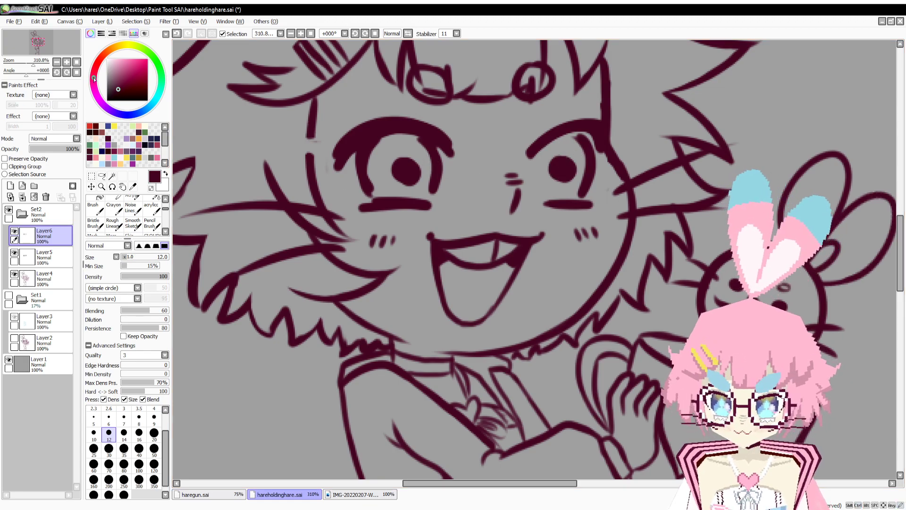
pyautogui.moveTo(33, 64)
pyautogui.mouseDown()
pyautogui.moveTo(20, 75)
pyautogui.moveTo(30, 80)
pyautogui.mouseUp()
pyautogui.click(34, 197)
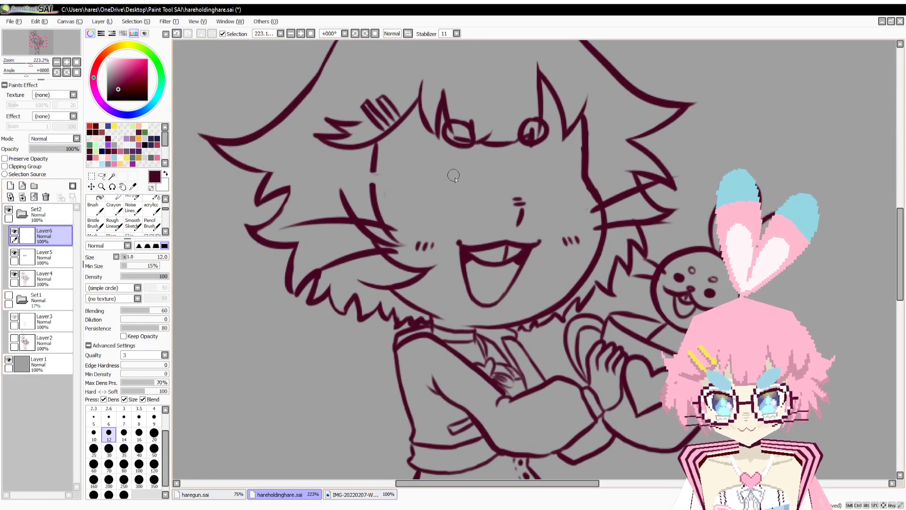
# Draw smaller eyes with thick arched upper lashes, short lower lashes and solid maroon oval irises, and undo a trial erased highlight.
pyautogui.moveTo(455, 168)
pyautogui.mouseDown()
pyautogui.moveTo(427, 152)
pyautogui.moveTo(398, 168)
pyautogui.mouseUp()
pyautogui.moveTo(411, 218); pyautogui.dragTo(441, 218)
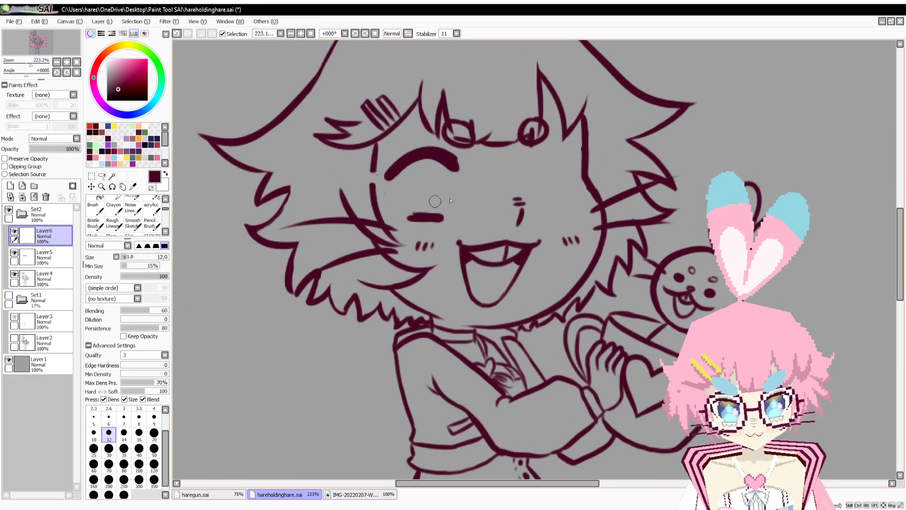
pyautogui.moveTo(539, 164)
pyautogui.mouseDown()
pyautogui.moveTo(551, 157)
pyautogui.moveTo(582, 174)
pyautogui.mouseUp()
pyautogui.moveTo(555, 174)
pyautogui.mouseDown()
pyautogui.moveTo(553, 208)
pyautogui.moveTo(539, 195)
pyautogui.mouseUp()
pyautogui.moveTo(414, 185)
pyautogui.mouseDown()
pyautogui.moveTo(418, 201)
pyautogui.moveTo(427, 191)
pyautogui.mouseUp()
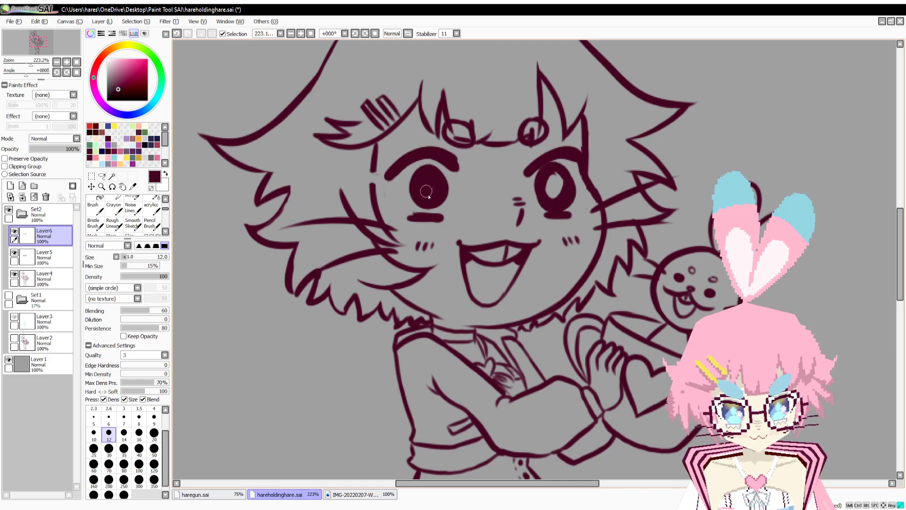
pyautogui.moveTo(563, 184); pyautogui.dragTo(546, 181)
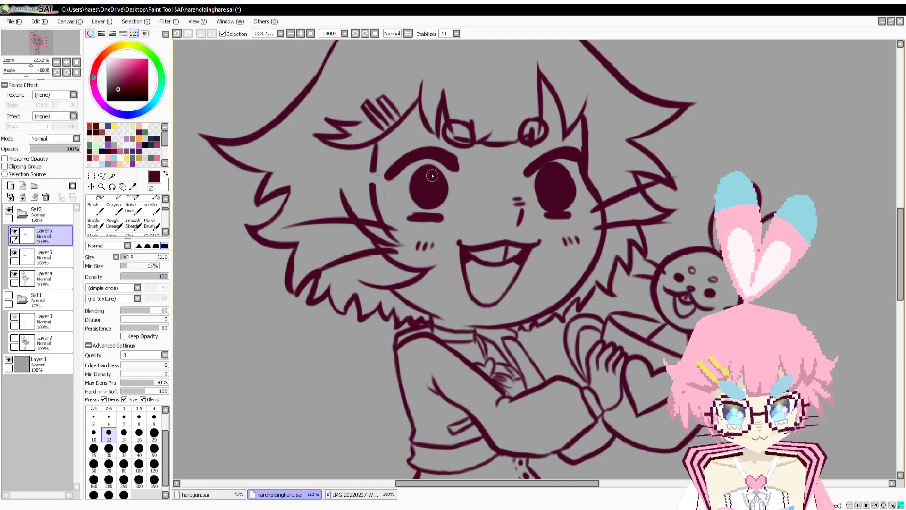
pyautogui.moveTo(433, 175); pyautogui.dragTo(427, 204)
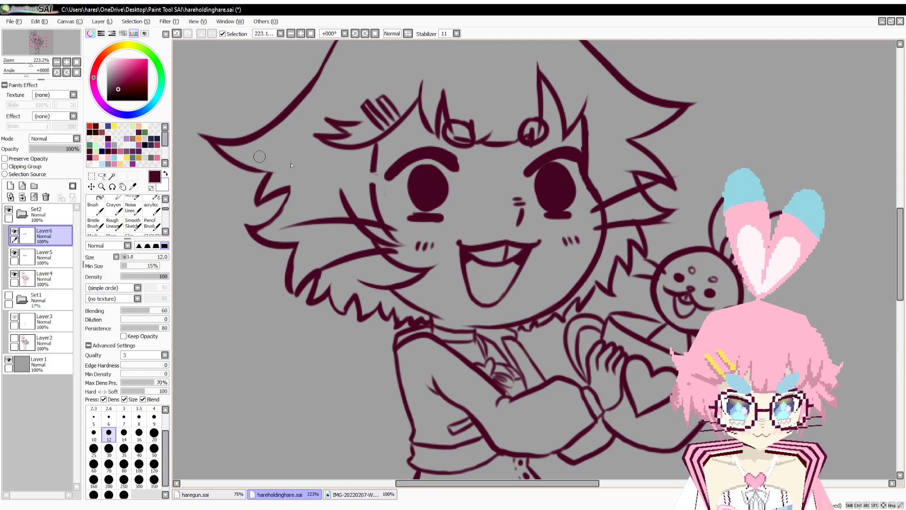
pyautogui.press('e')
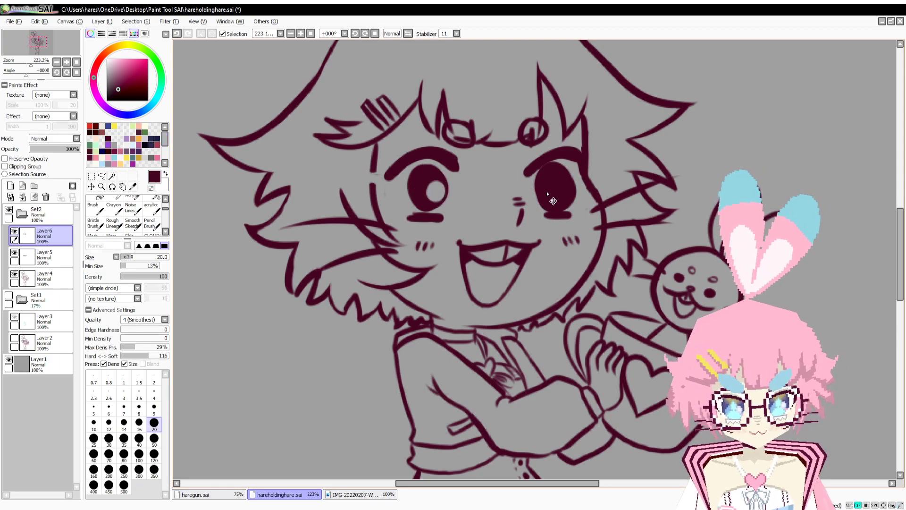
pyautogui.hotkey('ctrl', 'z')
# Compare the old and new eyes on the whole figure by toggling the visibility of the new eye layer and the grey cover layer.
pyautogui.moveTo(39, 68); pyautogui.dragTo(26, 90)
pyautogui.click(14, 231)
pyautogui.click(15, 253)
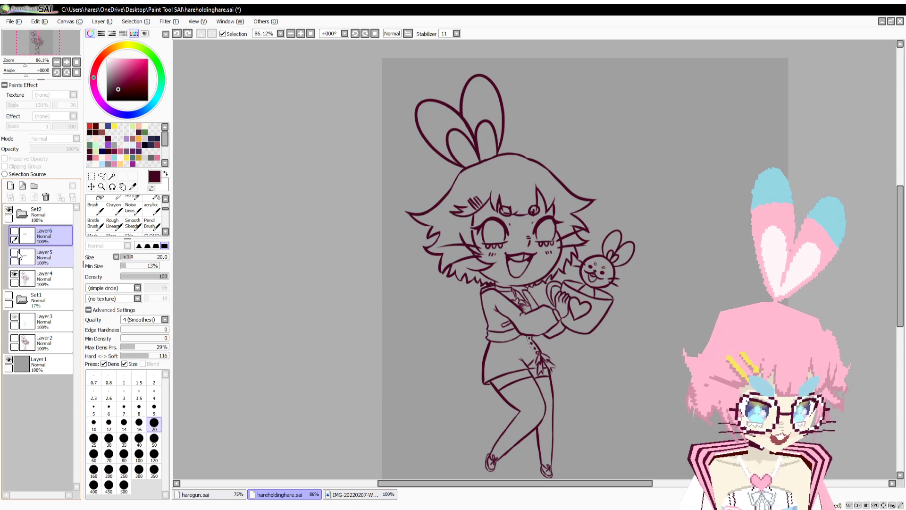
pyautogui.click(14, 254)
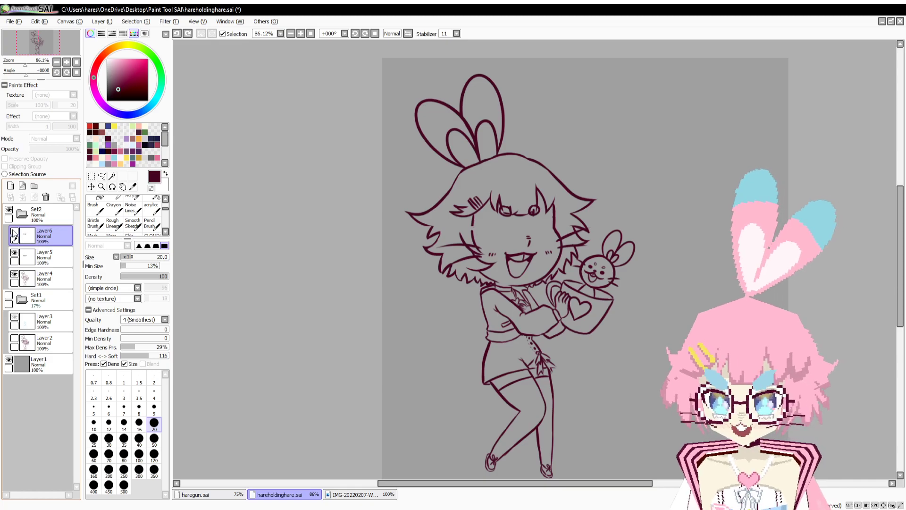
# Compare the face with Layer6 shown and hidden, then delete Layer6 and Layer5 from Set2.
pyautogui.click(14, 231)
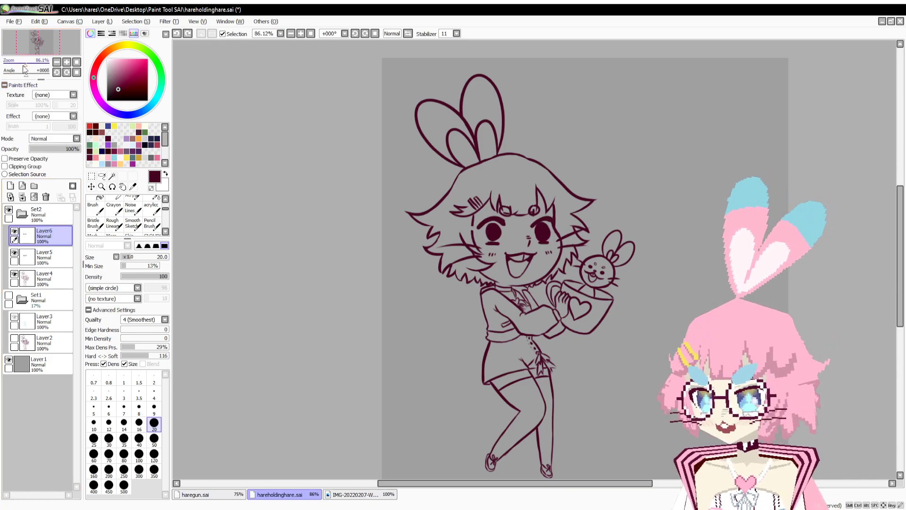
pyautogui.moveTo(24, 66); pyautogui.dragTo(31, 65)
pyautogui.click(15, 231)
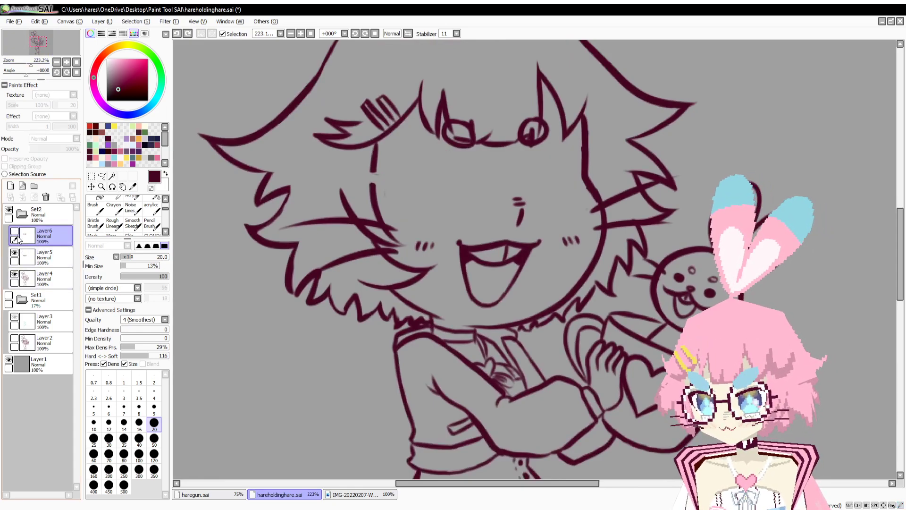
pyautogui.click(15, 231)
pyautogui.click(46, 197)
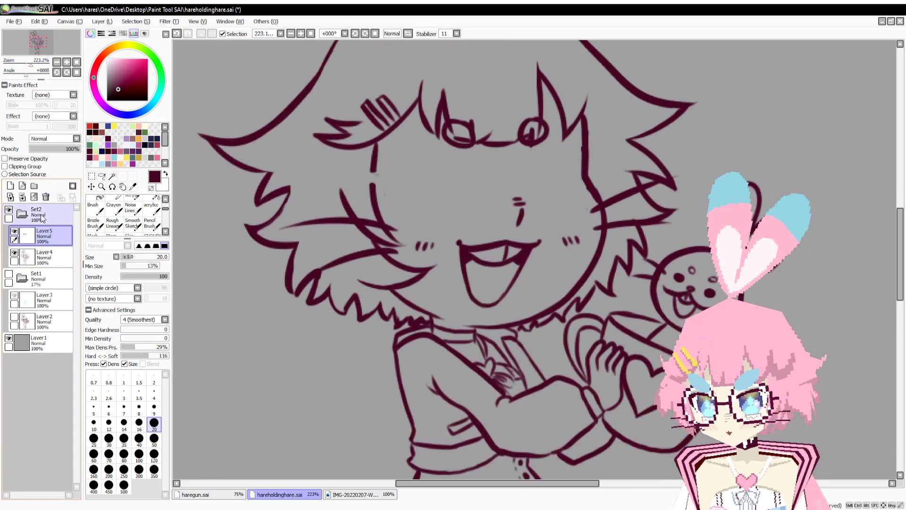
pyautogui.click(45, 197)
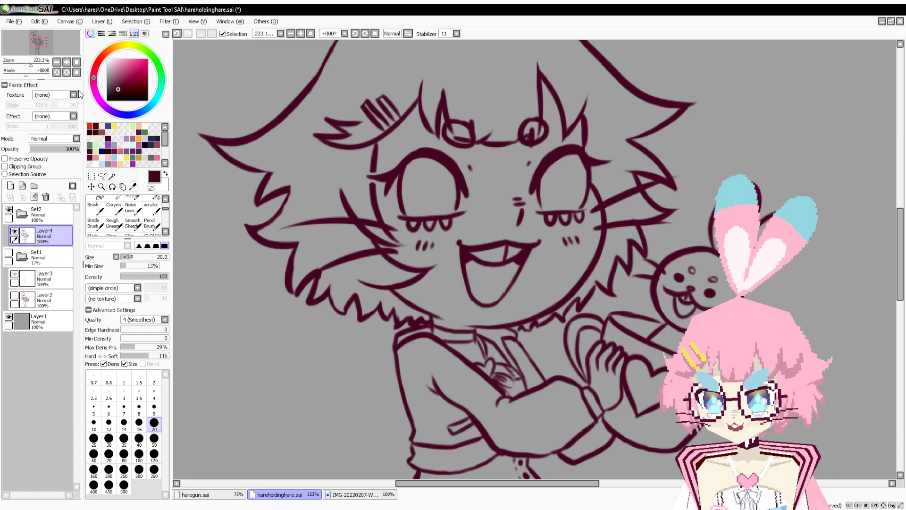
# Erase the inner eye outlines on Layer4, keeping the upper lash arcs and the lower lash lines of both eyes.
pyautogui.moveTo(31, 64)
pyautogui.mouseDown()
pyautogui.moveTo(24, 74)
pyautogui.moveTo(38, 75)
pyautogui.mouseUp()
pyautogui.moveTo(268, 100)
pyautogui.mouseDown()
pyautogui.moveTo(348, 201)
pyautogui.moveTo(319, 178)
pyautogui.moveTo(308, 225)
pyautogui.mouseUp()
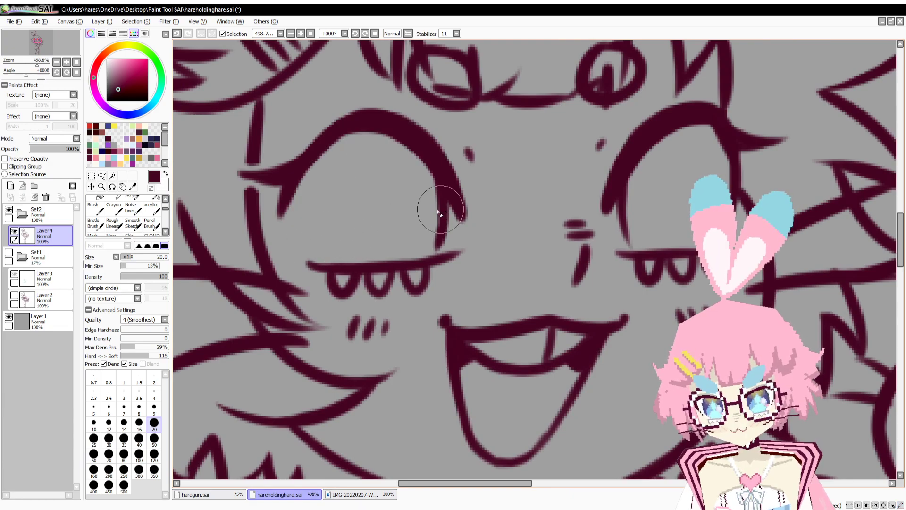
pyautogui.hotkey('ctrl', 'z')
pyautogui.moveTo(422, 175)
pyautogui.mouseDown()
pyautogui.moveTo(450, 224)
pyautogui.moveTo(398, 254)
pyautogui.mouseUp()
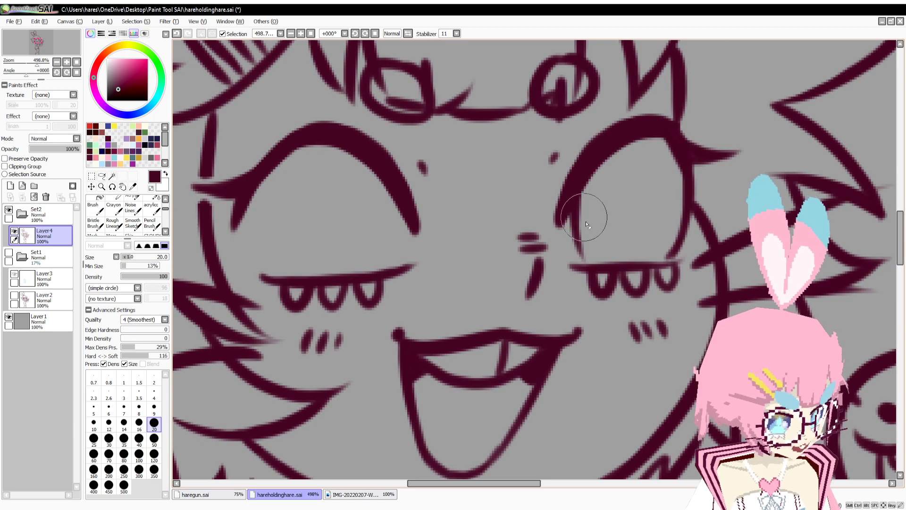
pyautogui.moveTo(591, 200); pyautogui.dragTo(591, 241)
pyautogui.hotkey('ctrl', 'z')
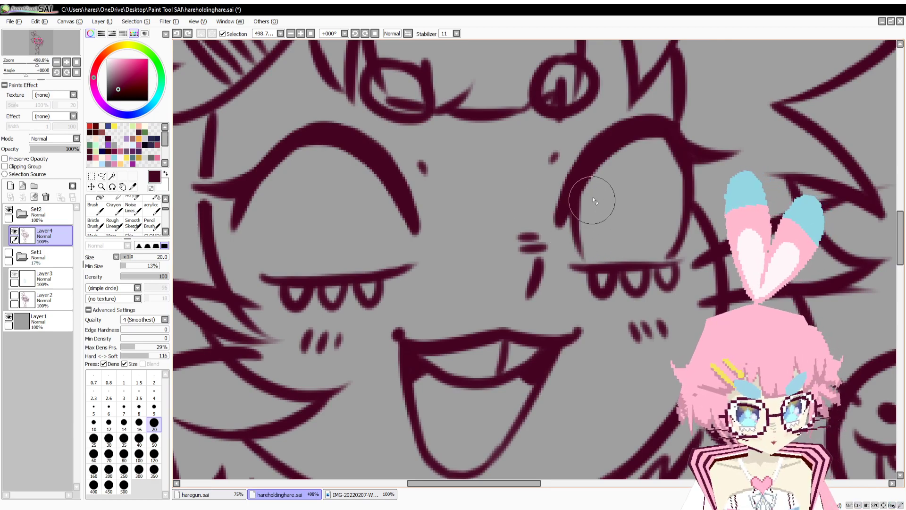
pyautogui.moveTo(597, 200)
pyautogui.mouseDown()
pyautogui.moveTo(573, 230)
pyautogui.moveTo(587, 203)
pyautogui.moveTo(591, 247)
pyautogui.mouseUp()
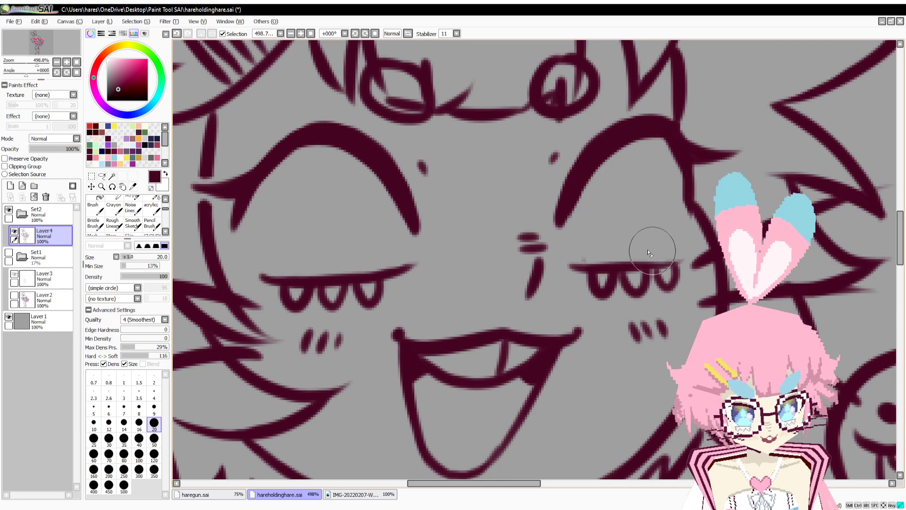
pyautogui.moveTo(586, 258); pyautogui.dragTo(572, 255)
# Draw a curved iris outline in the eye nearer the hair clips with the size 12 brush.
pyautogui.press('b')
pyautogui.moveTo(38, 65)
pyautogui.mouseDown()
pyautogui.moveTo(20, 90)
pyautogui.moveTo(36, 93)
pyautogui.mouseUp()
pyautogui.moveTo(415, 235); pyautogui.dragTo(403, 192)
pyautogui.moveTo(382, 133)
pyautogui.mouseDown()
pyautogui.moveTo(346, 213)
pyautogui.moveTo(340, 199)
pyautogui.moveTo(358, 220)
pyautogui.mouseUp()
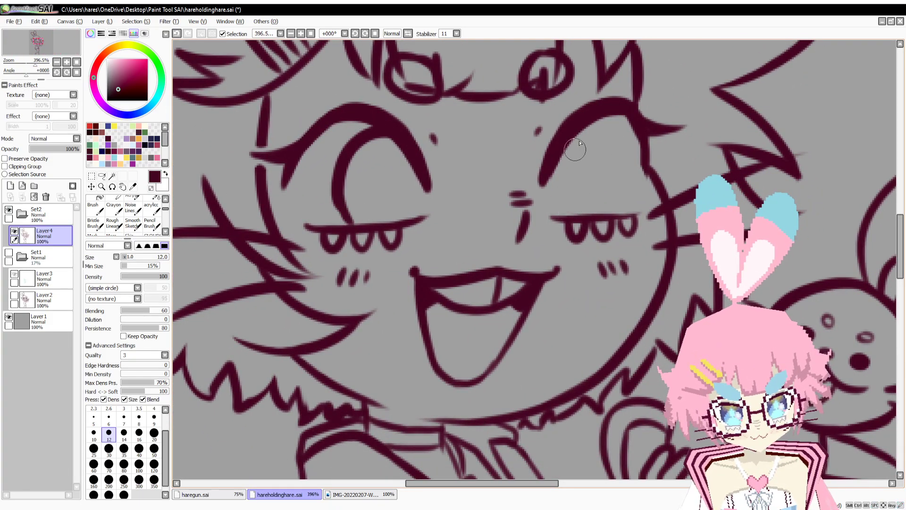
# Draw a curved iris outline in the eye nearer the cup, undoing the first attempt and redrawing it.
pyautogui.moveTo(643, 144)
pyautogui.mouseDown()
pyautogui.moveTo(593, 144)
pyautogui.moveTo(584, 159)
pyautogui.mouseUp()
pyautogui.moveTo(587, 149); pyautogui.dragTo(579, 216)
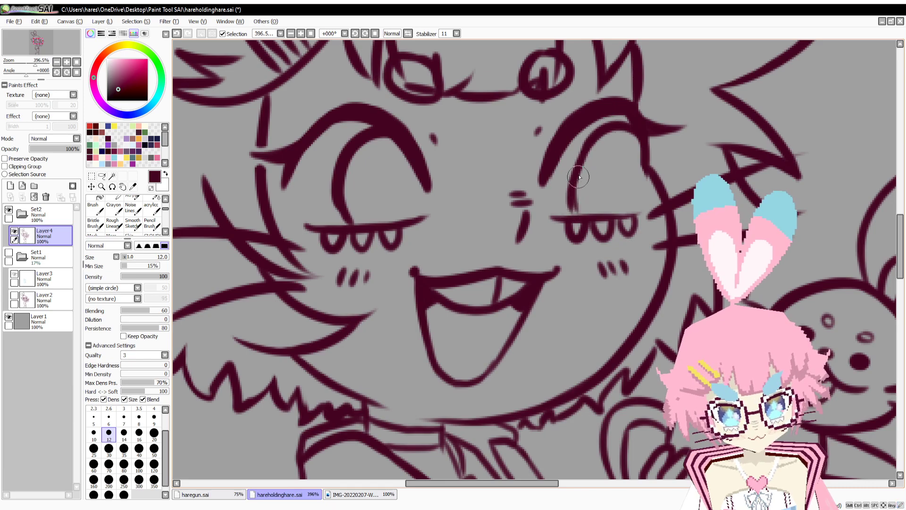
pyautogui.hotkey('ctrl', 'z')
pyautogui.hotkey('ctrl', 'z')
pyautogui.hotkey('ctrl', 'z')
pyautogui.moveTo(638, 109)
pyautogui.mouseDown()
pyautogui.moveTo(617, 118)
pyautogui.moveTo(582, 188)
pyautogui.moveTo(575, 217)
pyautogui.mouseUp()
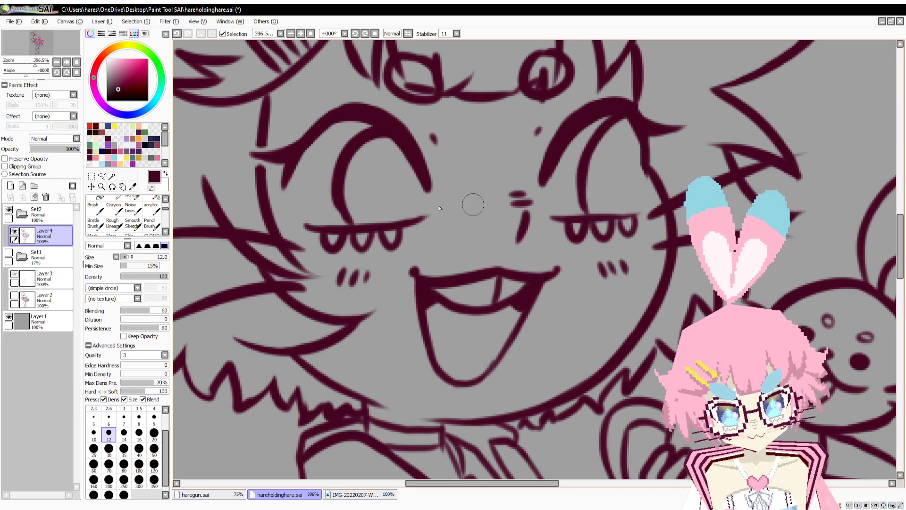
pyautogui.moveTo(400, 208); pyautogui.dragTo(396, 196)
pyautogui.moveTo(620, 197); pyautogui.dragTo(623, 186)
# Check the line art in mirrored view, restore the normal view and save the drawing.
pyautogui.moveTo(36, 65)
pyautogui.mouseDown()
pyautogui.moveTo(22, 75)
pyautogui.moveTo(33, 78)
pyautogui.mouseUp()
pyautogui.moveTo(312, 274)
pyautogui.mouseDown()
pyautogui.moveTo(300, 147)
pyautogui.moveTo(299, 185)
pyautogui.moveTo(317, 249)
pyautogui.moveTo(310, 247)
pyautogui.moveTo(342, 142)
pyautogui.mouseUp()
pyautogui.click(409, 34)
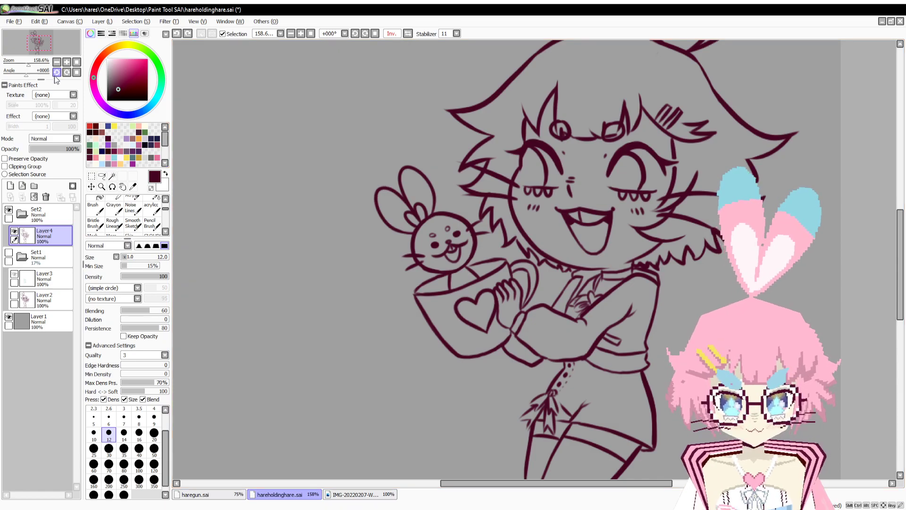
pyautogui.moveTo(28, 65); pyautogui.dragTo(27, 75)
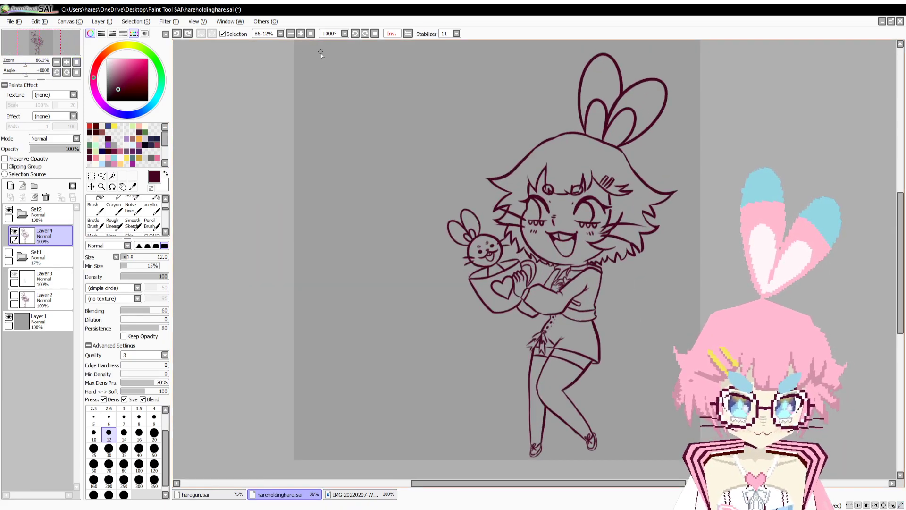
pyautogui.click(408, 34)
pyautogui.hotkey('ctrl', 's')
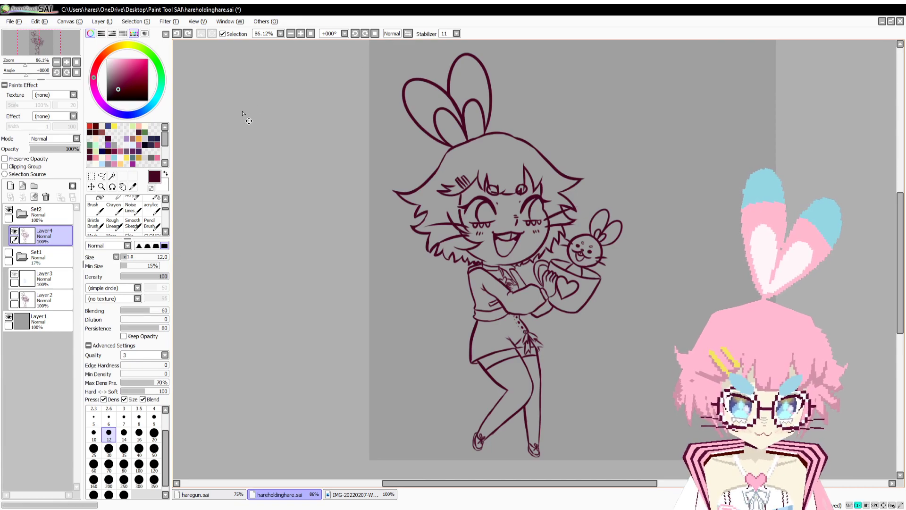
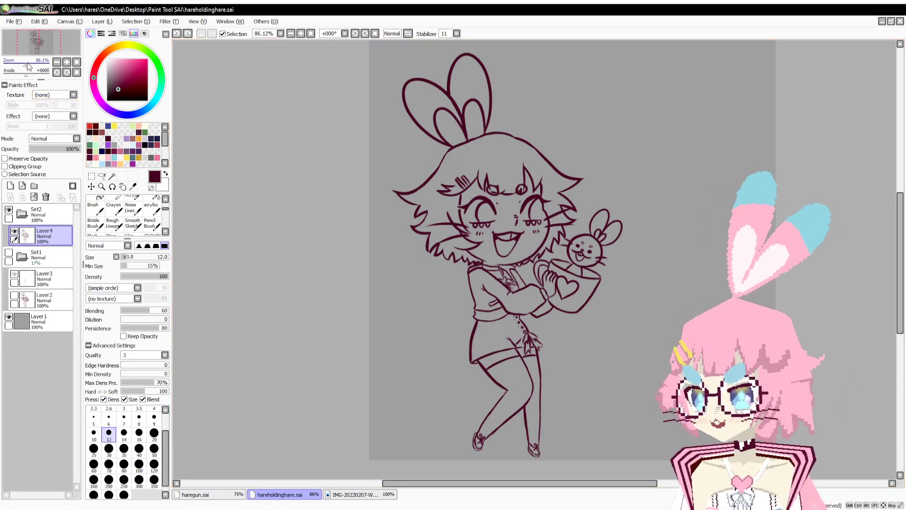
# Try filling the upper irises and pupils of both eyes in solid dark maroon, and undo the fills.
pyautogui.moveTo(26, 64); pyautogui.dragTo(33, 64)
pyautogui.moveTo(319, 219); pyautogui.dragTo(329, 320)
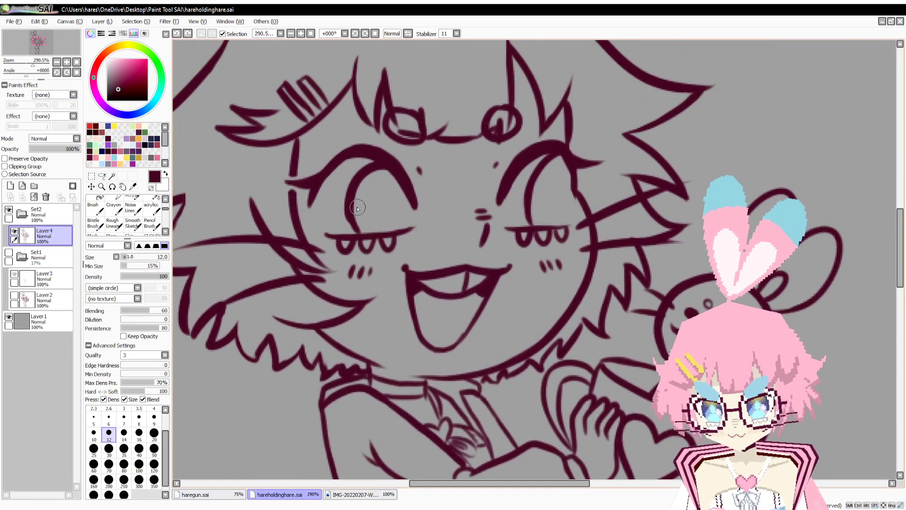
pyautogui.moveTo(348, 203)
pyautogui.mouseDown()
pyautogui.moveTo(399, 201)
pyautogui.moveTo(362, 189)
pyautogui.moveTo(392, 175)
pyautogui.moveTo(411, 213)
pyautogui.mouseUp()
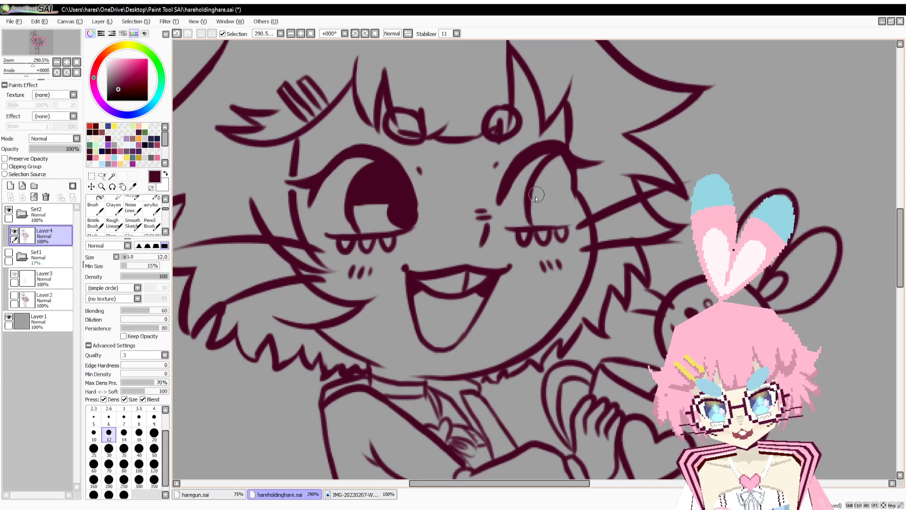
pyautogui.moveTo(536, 195)
pyautogui.mouseDown()
pyautogui.moveTo(572, 194)
pyautogui.moveTo(540, 185)
pyautogui.moveTo(552, 162)
pyautogui.moveTo(566, 195)
pyautogui.mouseUp()
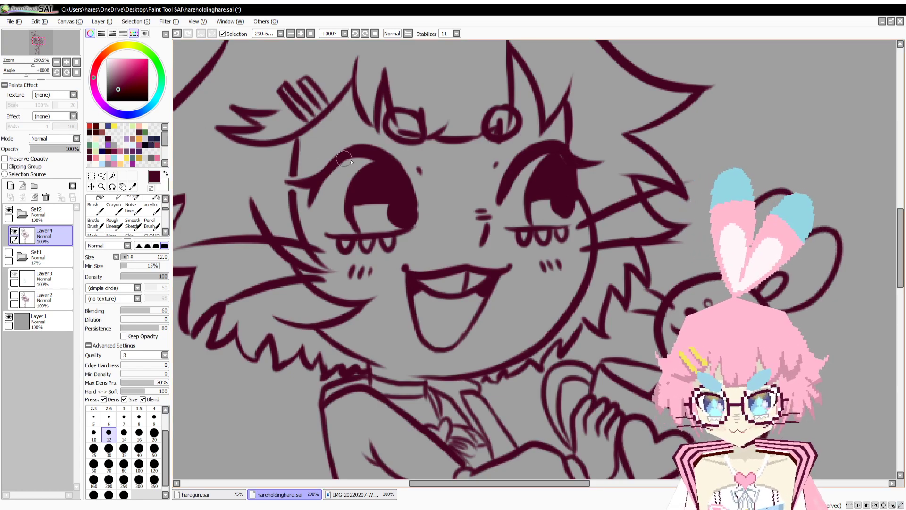
pyautogui.moveTo(27, 76); pyautogui.dragTo(31, 76)
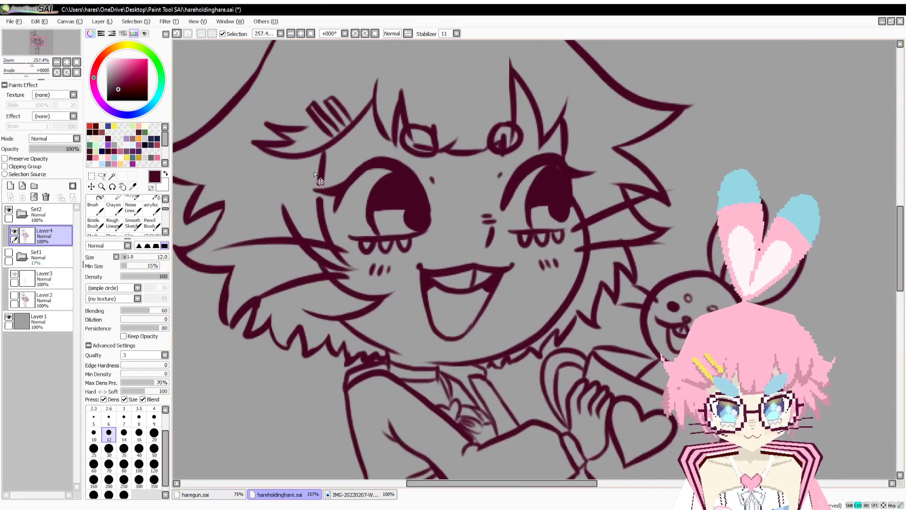
pyautogui.hotkey('ctrl', 'z')
pyautogui.moveTo(562, 214); pyautogui.dragTo(558, 211)
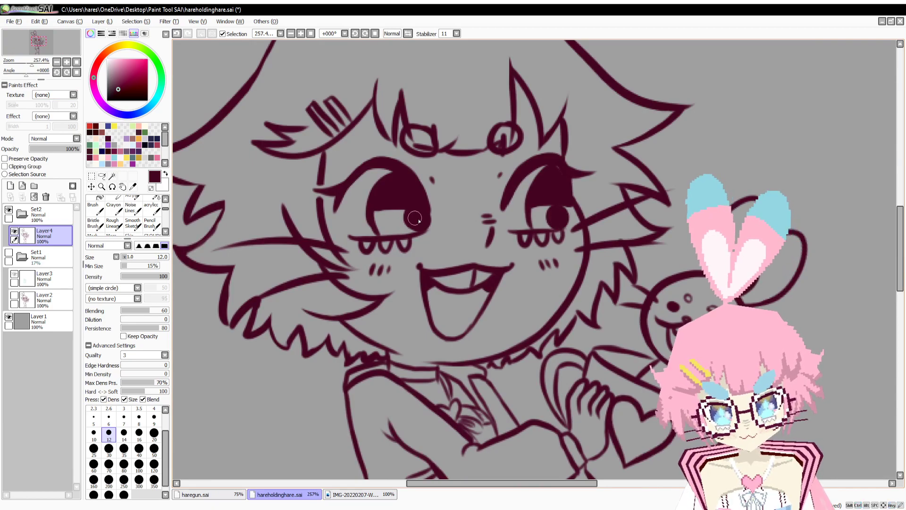
pyautogui.hotkey('ctrl', 'z')
pyautogui.hotkey('ctrl', 'z')
pyautogui.hotkey('ctrl', 'z')
pyautogui.hotkey('ctrl', 'z')
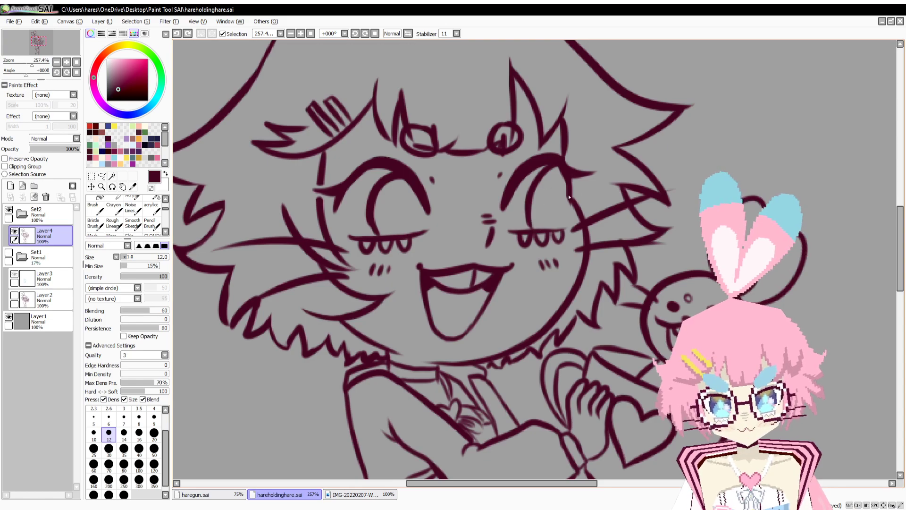
# Erase the iris outline and clean up the outer edge of the eye nearer the cup.
pyautogui.press('e')
pyautogui.moveTo(566, 198); pyautogui.dragTo(563, 223)
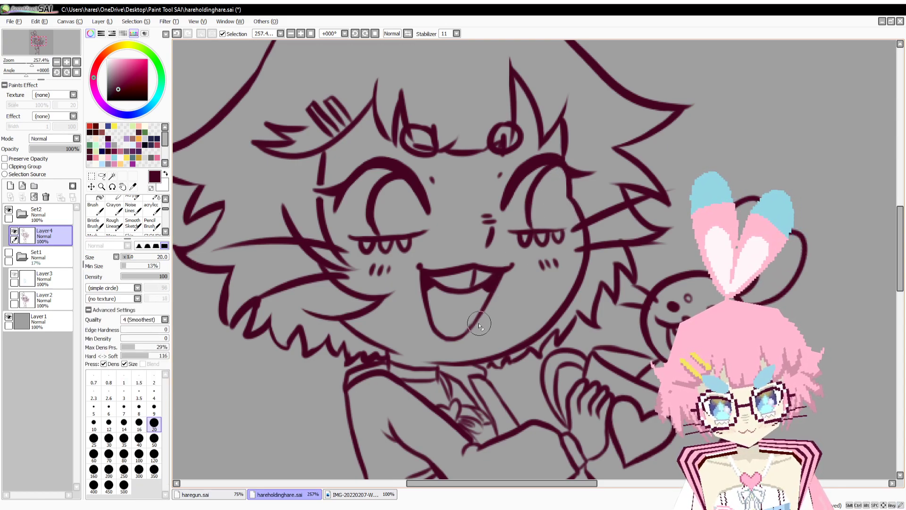
pyautogui.moveTo(555, 171)
pyautogui.mouseDown()
pyautogui.moveTo(543, 172)
pyautogui.moveTo(552, 168)
pyautogui.moveTo(530, 220)
pyautogui.mouseUp()
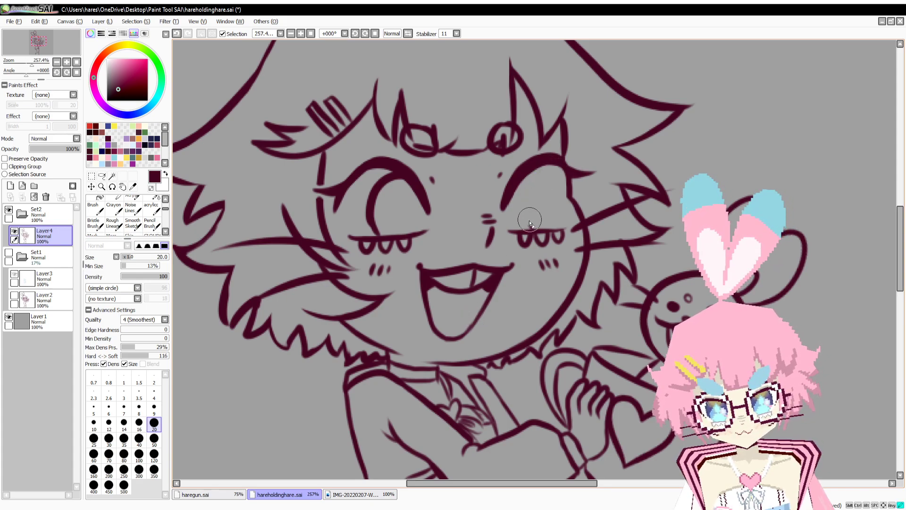
# Try redrawing the iris curve by hand in the eye nearer the cup, undoing each attempt.
pyautogui.press('b')
pyautogui.moveTo(562, 169); pyautogui.dragTo(535, 219)
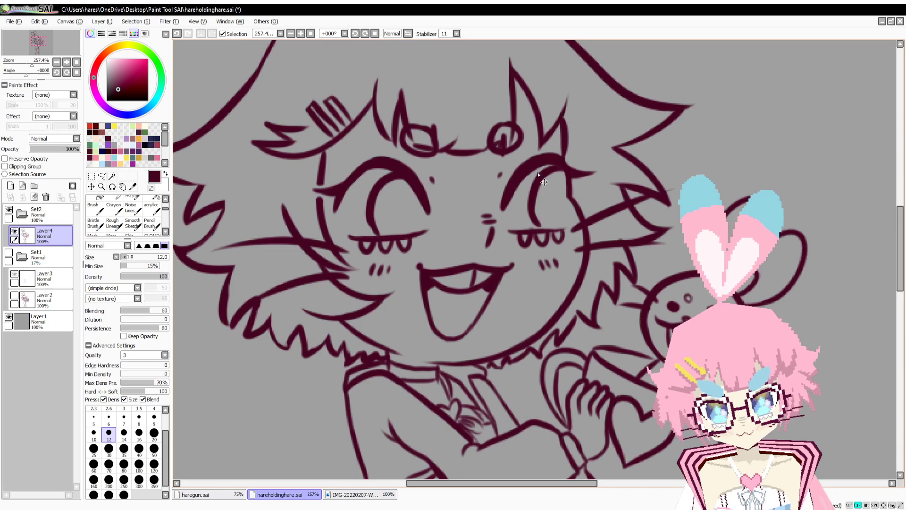
pyautogui.hotkey('ctrl', 'z')
pyautogui.hotkey('ctrl', 'y')
pyautogui.hotkey('ctrl', 'z')
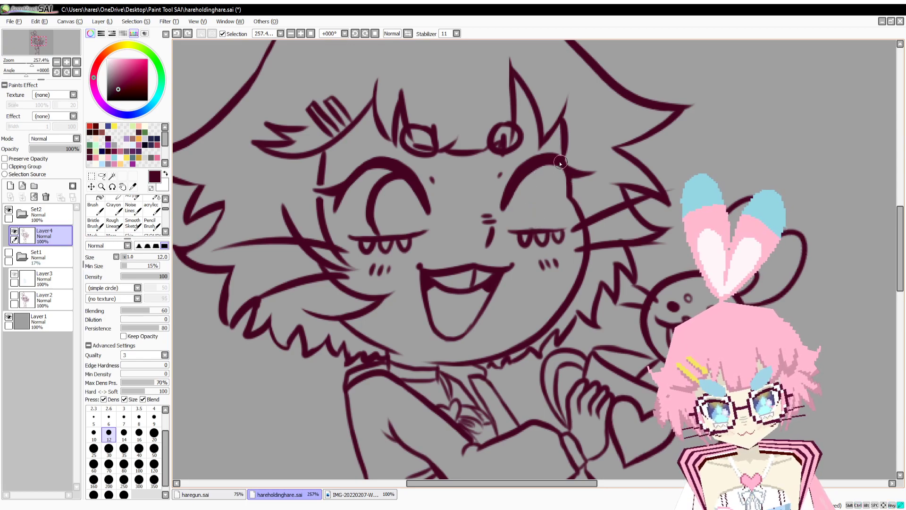
pyautogui.moveTo(560, 164)
pyautogui.mouseDown()
pyautogui.moveTo(534, 224)
pyautogui.moveTo(543, 174)
pyautogui.mouseUp()
pyautogui.hotkey('ctrl', 'z')
pyautogui.hotkey('ctrl', 'z')
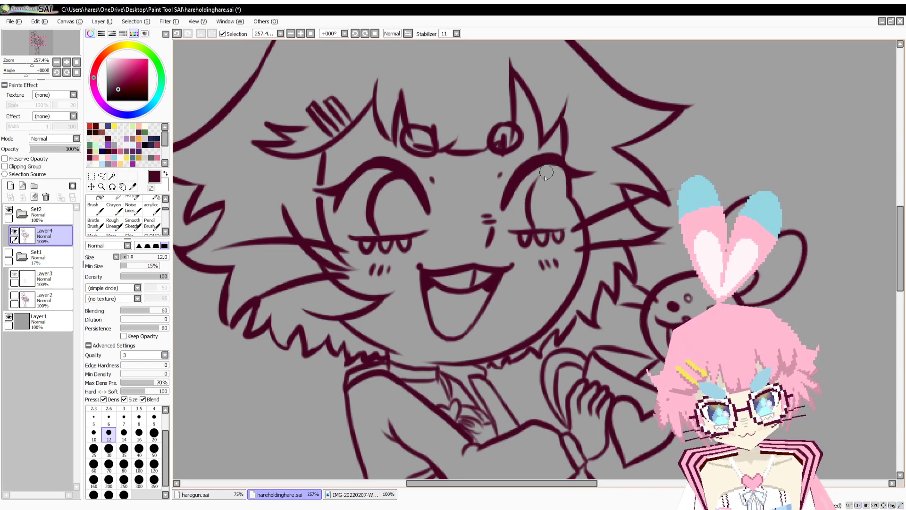
pyautogui.moveTo(526, 204); pyautogui.dragTo(569, 169)
pyautogui.hotkey('ctrl', 'z')
pyautogui.hotkey('ctrl', 'z')
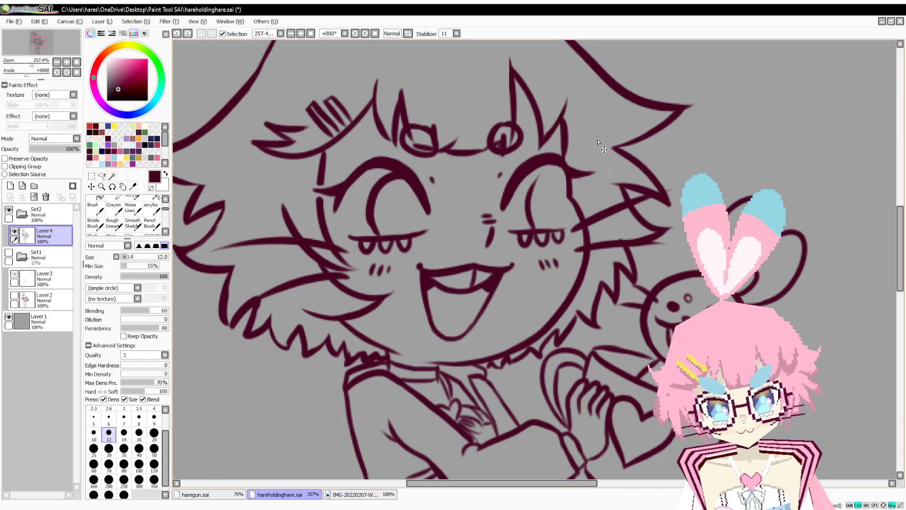
# Lasso the iris curve in the eye nearer the hair clips, copy it and paste it onto a new layer.
pyautogui.click(101, 176)
pyautogui.moveTo(26, 74)
pyautogui.mouseDown()
pyautogui.moveTo(33, 82)
pyautogui.moveTo(26, 75)
pyautogui.moveTo(38, 62)
pyautogui.mouseUp()
pyautogui.moveTo(280, 166); pyautogui.dragTo(443, 256)
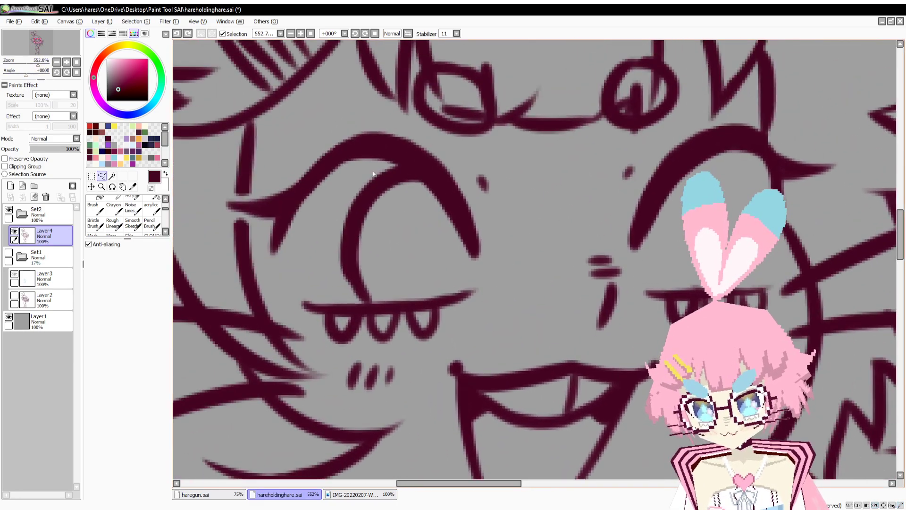
pyautogui.moveTo(353, 172); pyautogui.dragTo(385, 164)
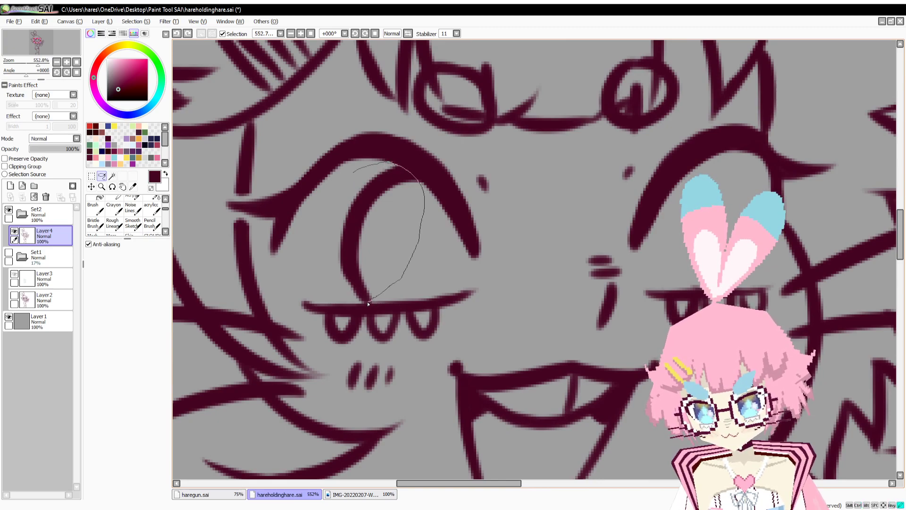
pyautogui.moveTo(368, 303); pyautogui.dragTo(352, 171)
pyautogui.hotkey('ctrl', 'c')
pyautogui.hotkey('ctrl', 'v')
# Move the pasted iris curve into the eye nearer the cup with Transform and check the drawing in mirrored view.
pyautogui.click(92, 176)
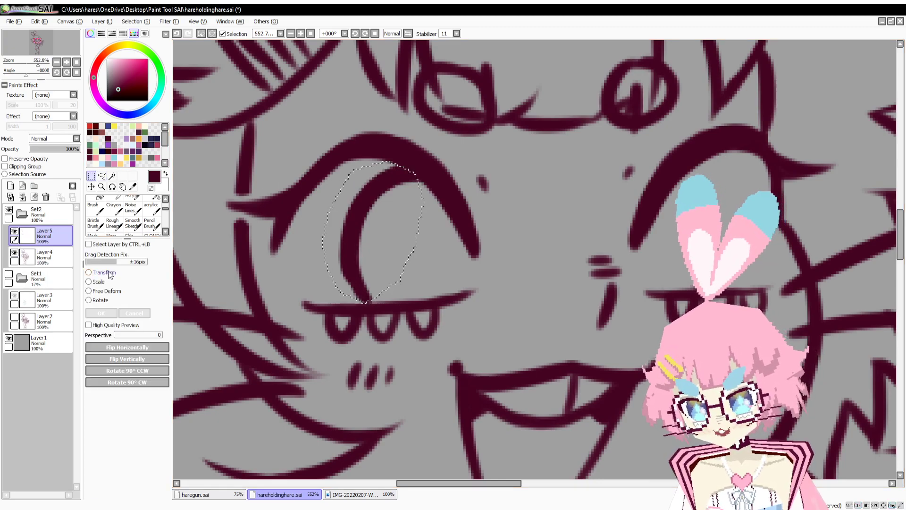
pyautogui.click(109, 273)
pyautogui.moveTo(383, 228); pyautogui.dragTo(719, 237)
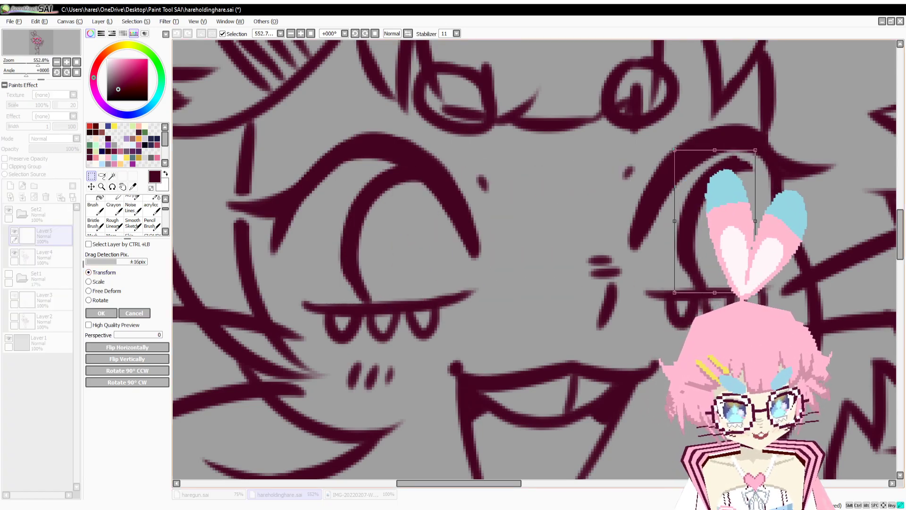
pyautogui.press('Return')
pyautogui.hotkey('ctrl', 'd')
pyautogui.press('b')
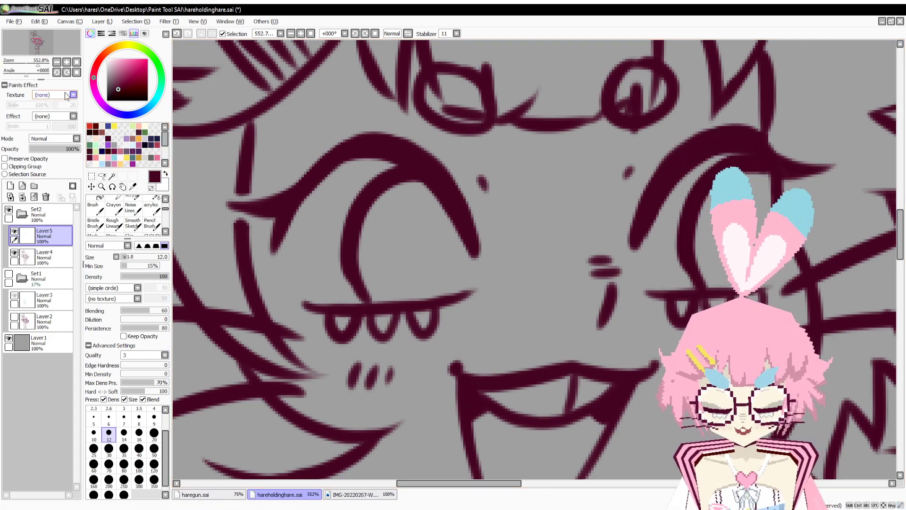
pyautogui.moveTo(38, 63); pyautogui.dragTo(26, 78)
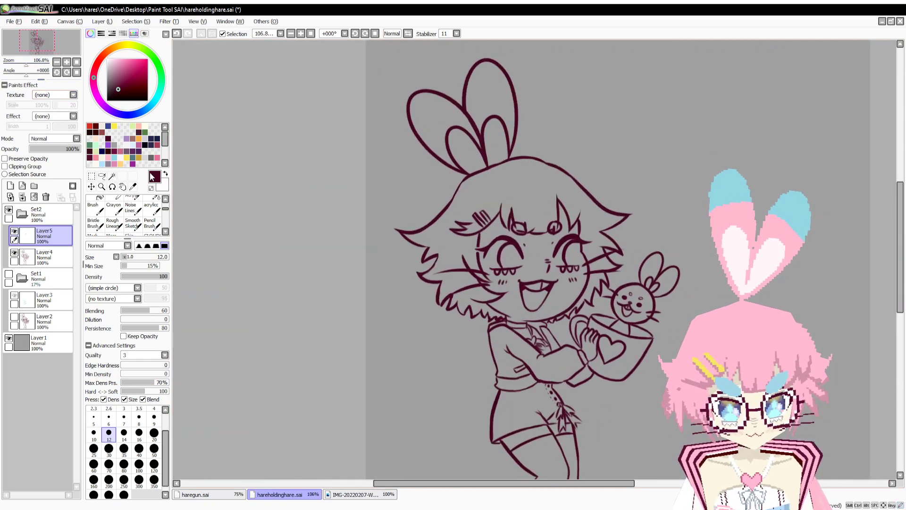
pyautogui.click(408, 33)
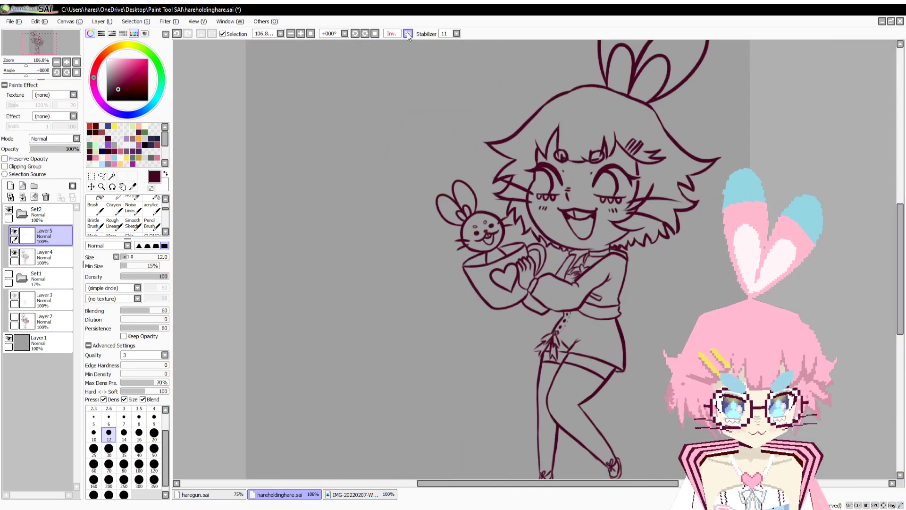
pyautogui.click(408, 33)
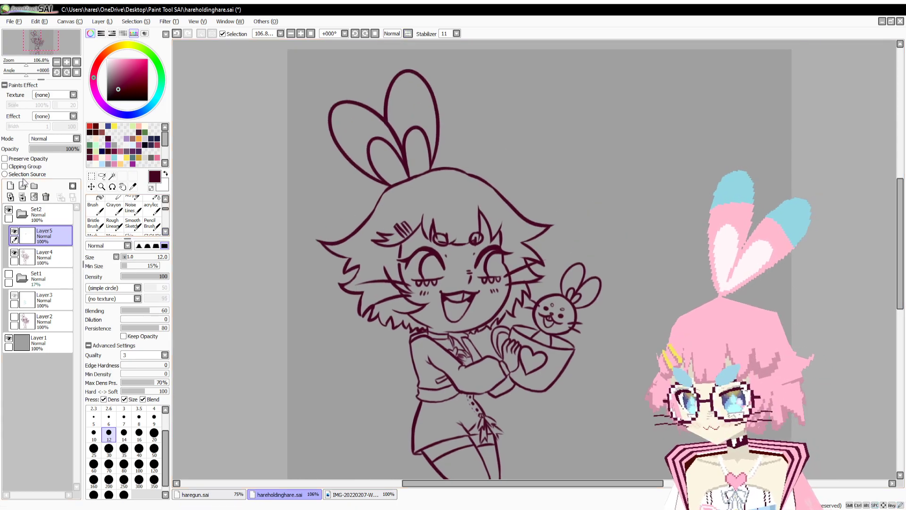
# Examine the line art of both eyes up close and check the whole drawing in mirrored view.
pyautogui.click(46, 196)
pyautogui.click(10, 186)
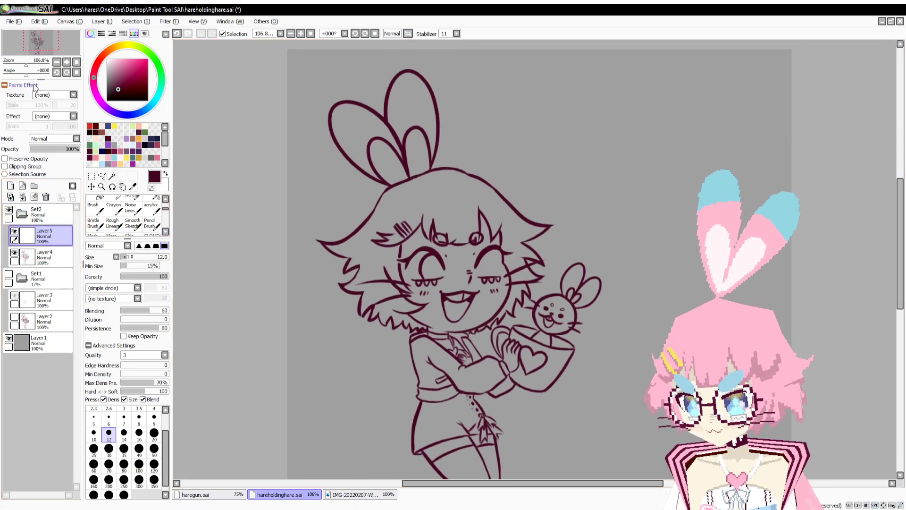
pyautogui.moveTo(26, 64); pyautogui.dragTo(35, 71)
pyautogui.moveTo(459, 138)
pyautogui.mouseDown()
pyautogui.moveTo(416, 178)
pyautogui.moveTo(427, 151)
pyautogui.moveTo(422, 216)
pyautogui.mouseUp()
pyautogui.moveTo(419, 159); pyautogui.dragTo(411, 194)
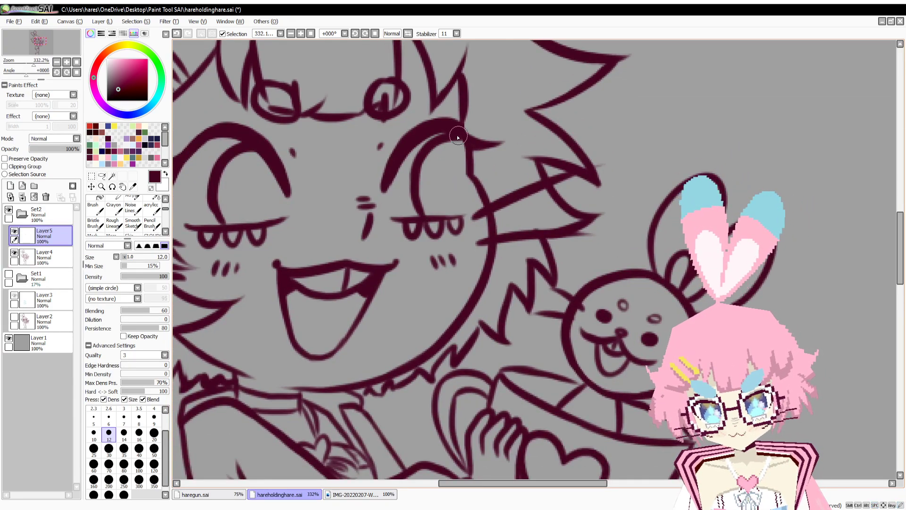
pyautogui.moveTo(414, 231); pyautogui.dragTo(523, 207)
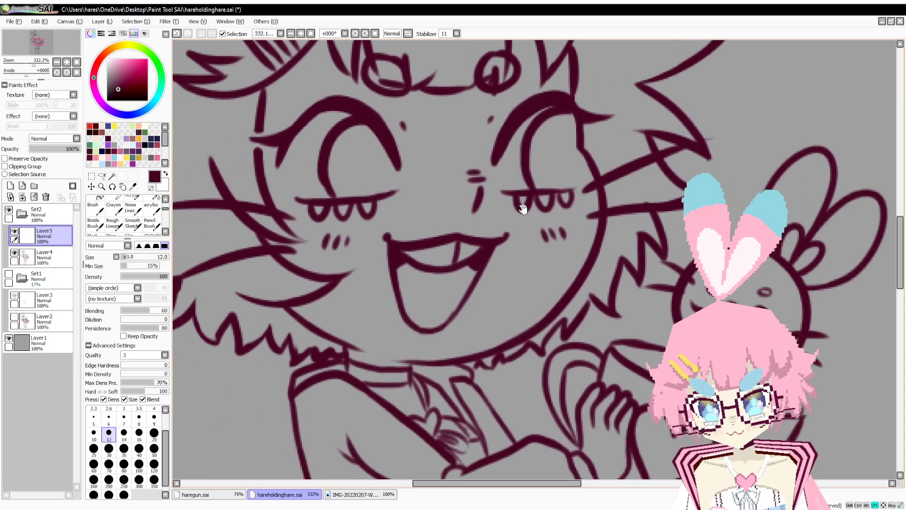
pyautogui.moveTo(48, 63); pyautogui.dragTo(32, 76)
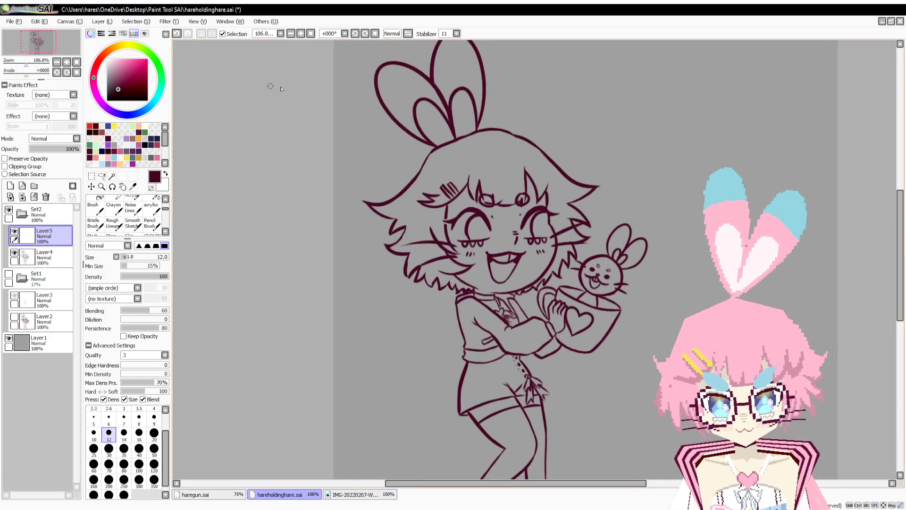
pyautogui.click(407, 34)
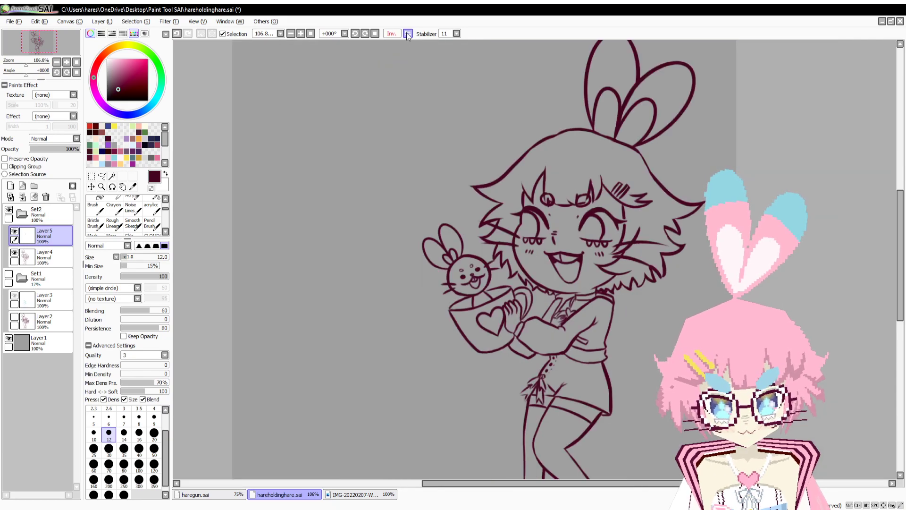
pyautogui.click(408, 34)
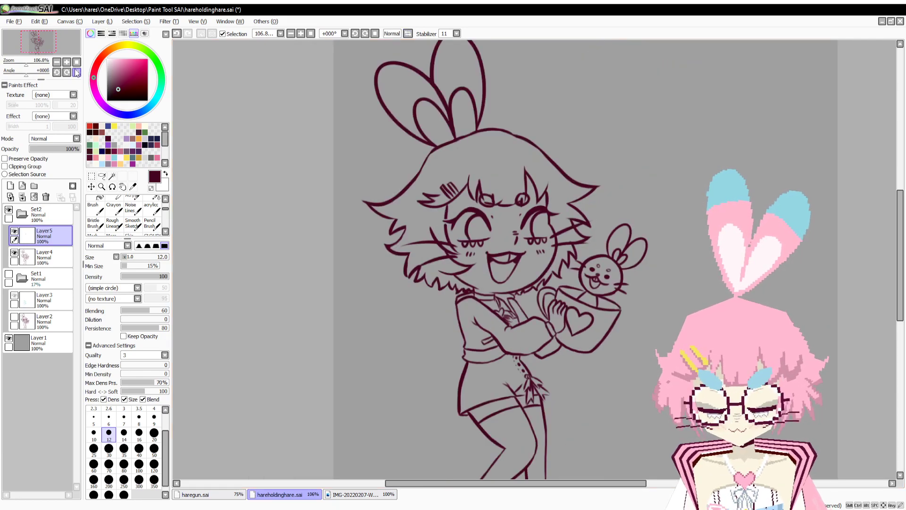
pyautogui.moveTo(28, 62); pyautogui.dragTo(116, 68)
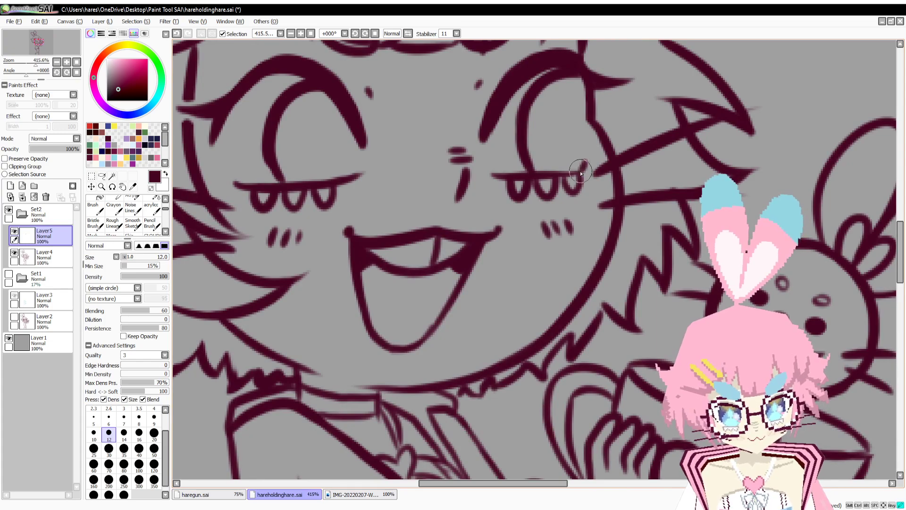
# Draw a short lash stroke at the outer end of the lower lash line in the eye nearer the cup.
pyautogui.moveTo(581, 172); pyautogui.dragTo(587, 157)
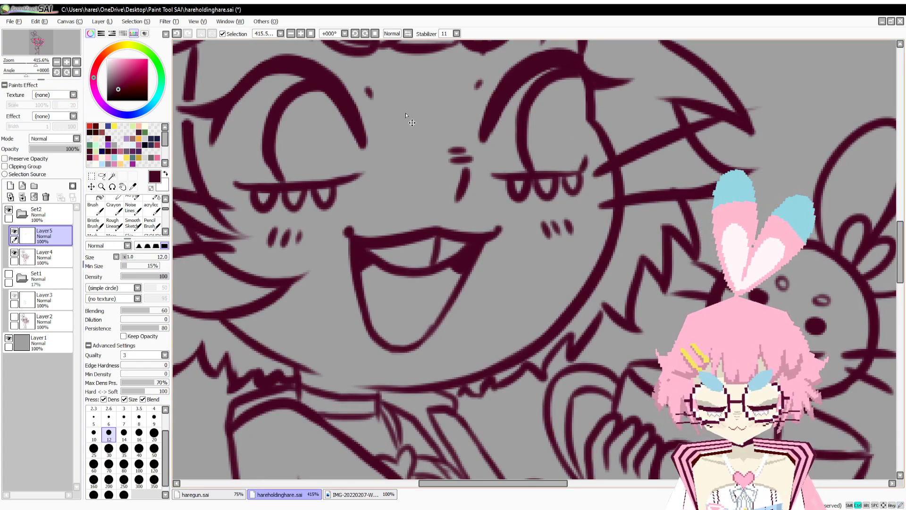
pyautogui.hotkey('ctrl', 'z')
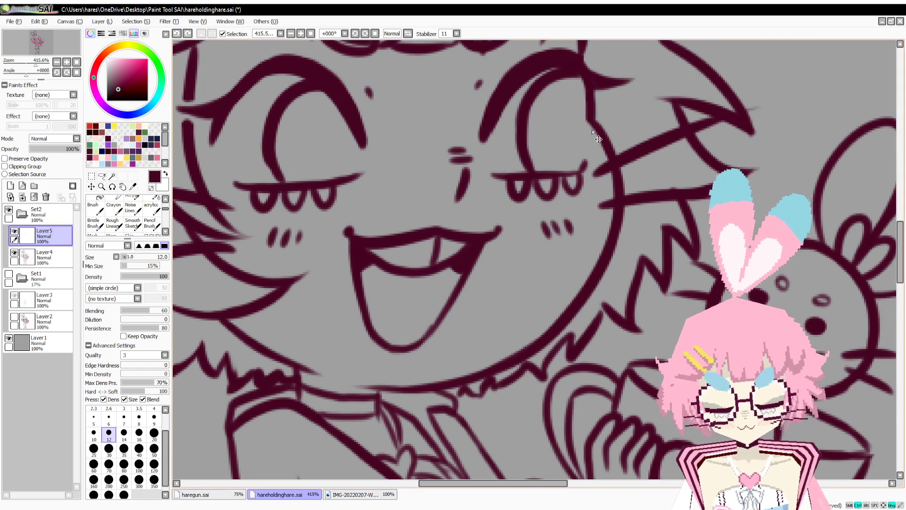
pyautogui.moveTo(580, 172); pyautogui.dragTo(589, 166)
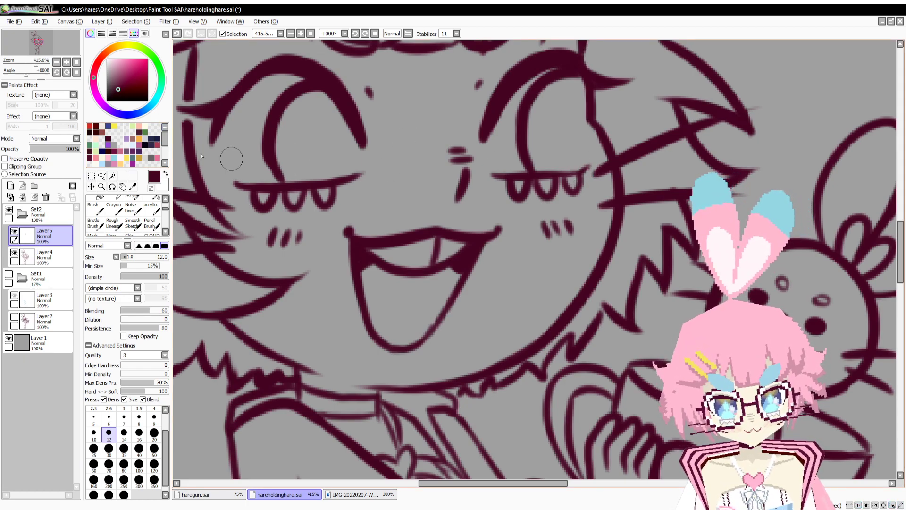
# Save the drawing and narrow the canvas on both sides, keeping its full height.
pyautogui.moveTo(35, 63); pyautogui.dragTo(24, 78)
pyautogui.hotkey('ctrl', 's')
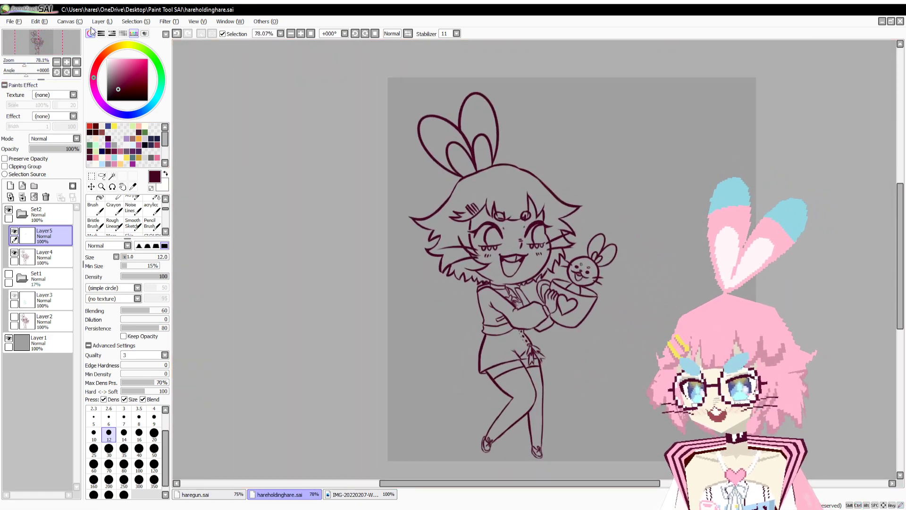
pyautogui.click(88, 44)
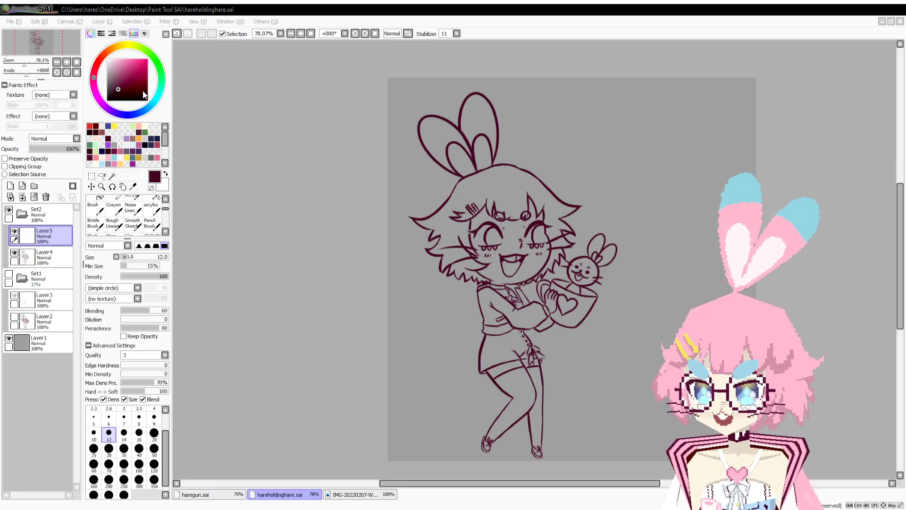
pyautogui.click(116, 93)
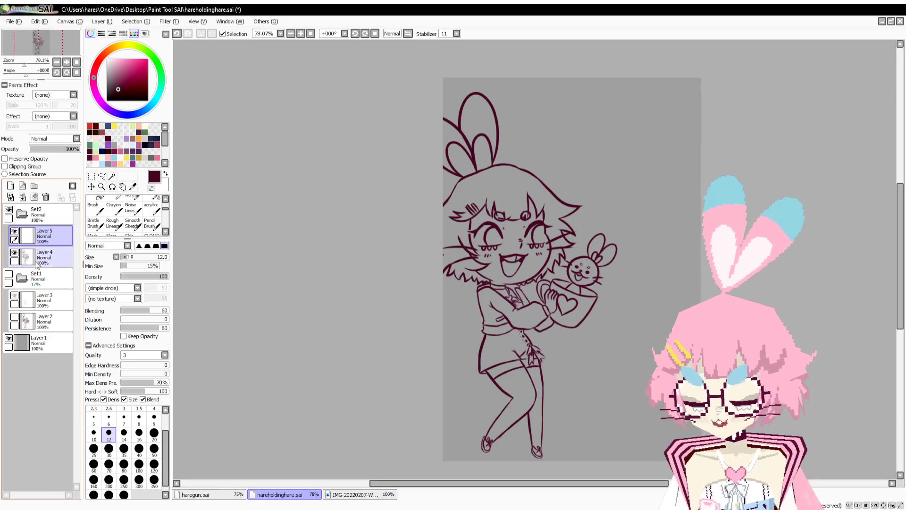
# Move the whole Set2 line art sideways with Transform so the character fits within the narrowed canvas, and save the file.
pyautogui.click(43, 219)
pyautogui.click(44, 218)
pyautogui.click(91, 176)
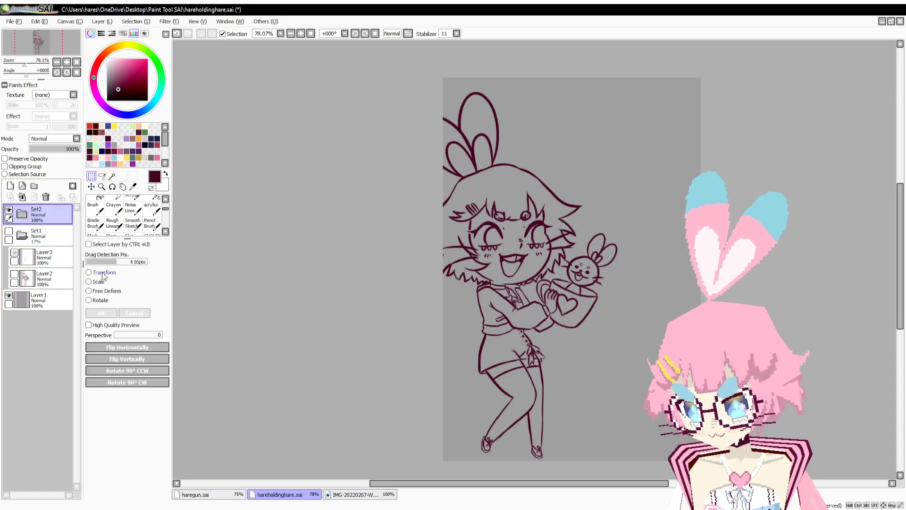
pyautogui.click(101, 273)
pyautogui.moveTo(531, 273); pyautogui.dragTo(593, 269)
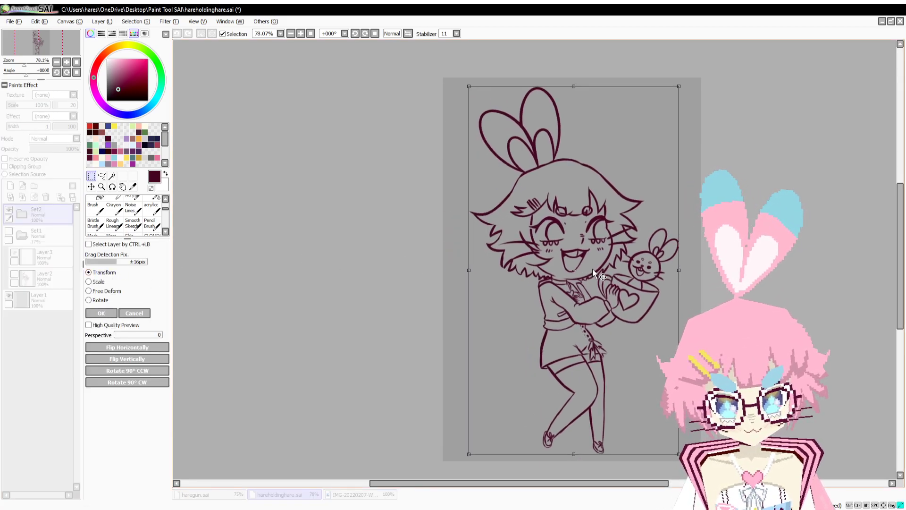
pyautogui.press('Return')
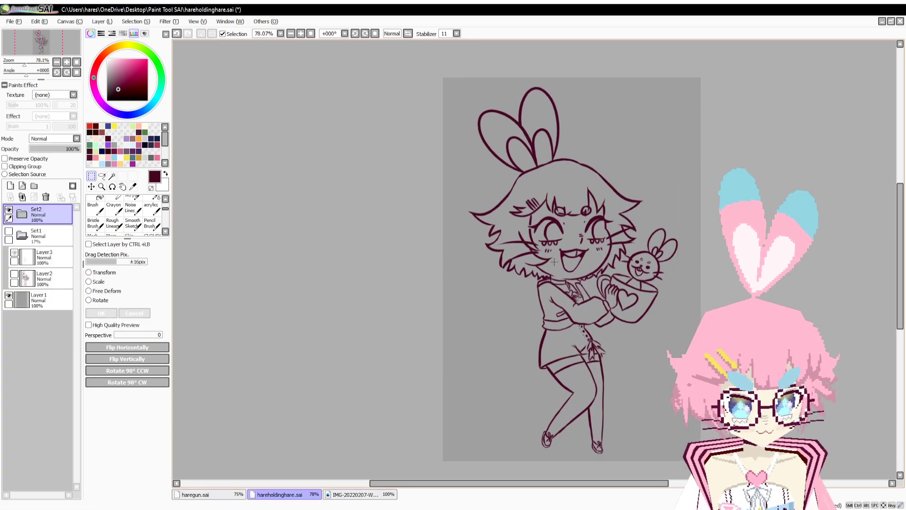
pyautogui.hotkey('ctrl', 's')
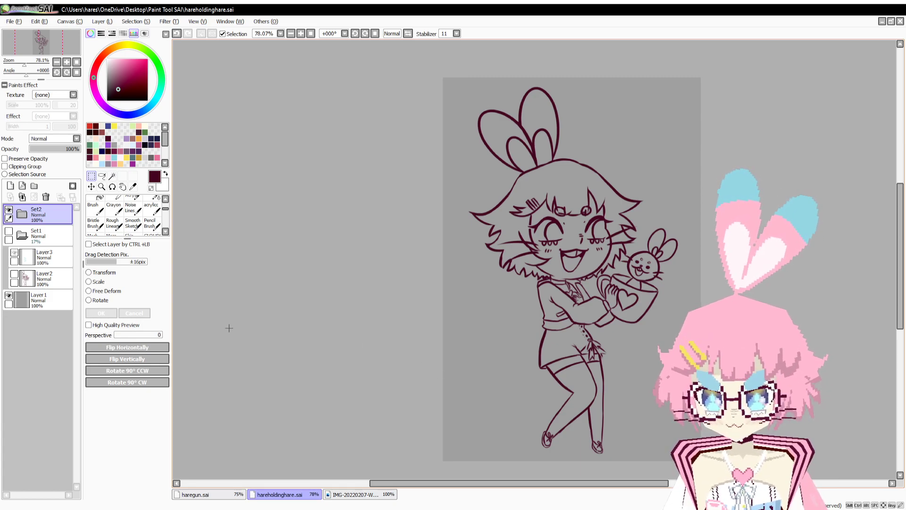
# Collapse the Set1 folder and compare its sketch with the Set2 line art by switching their visibility, leaving only the line art shown.
pyautogui.click(23, 234)
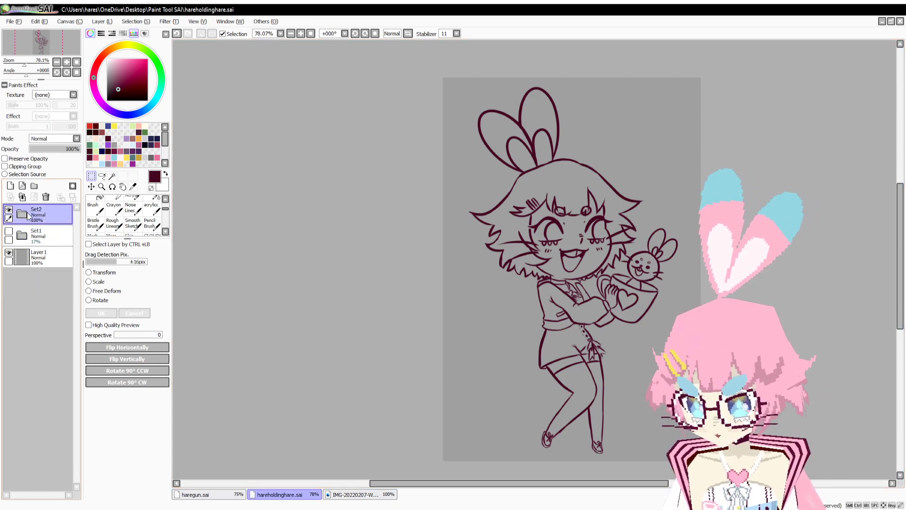
pyautogui.click(26, 236)
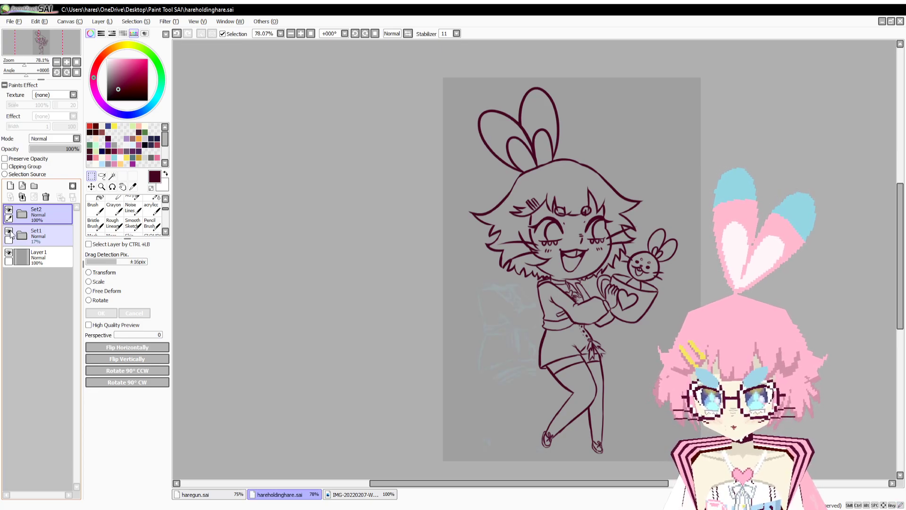
pyautogui.click(21, 235)
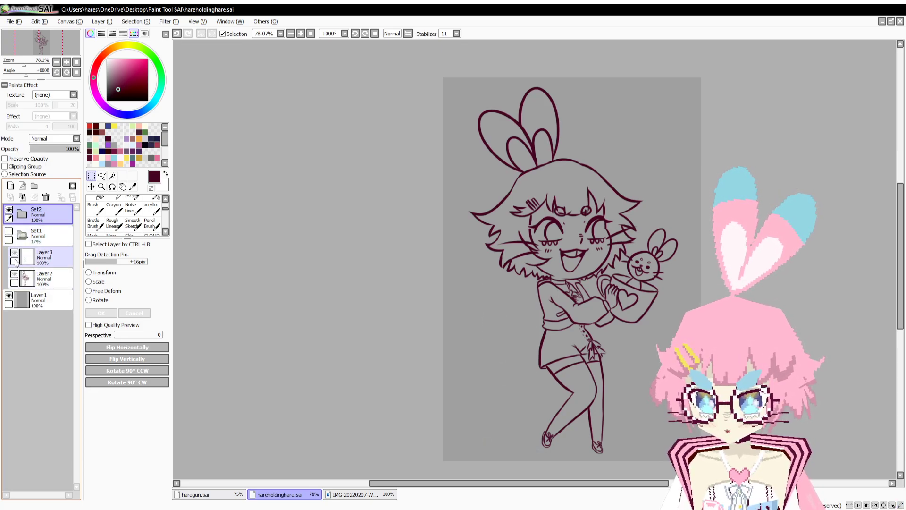
pyautogui.click(20, 235)
pyautogui.click(9, 232)
pyautogui.click(9, 209)
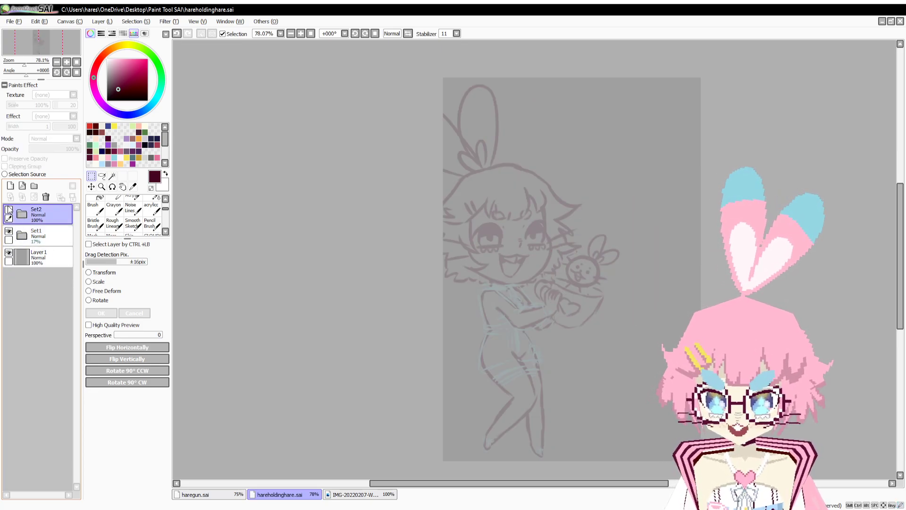
pyautogui.click(9, 210)
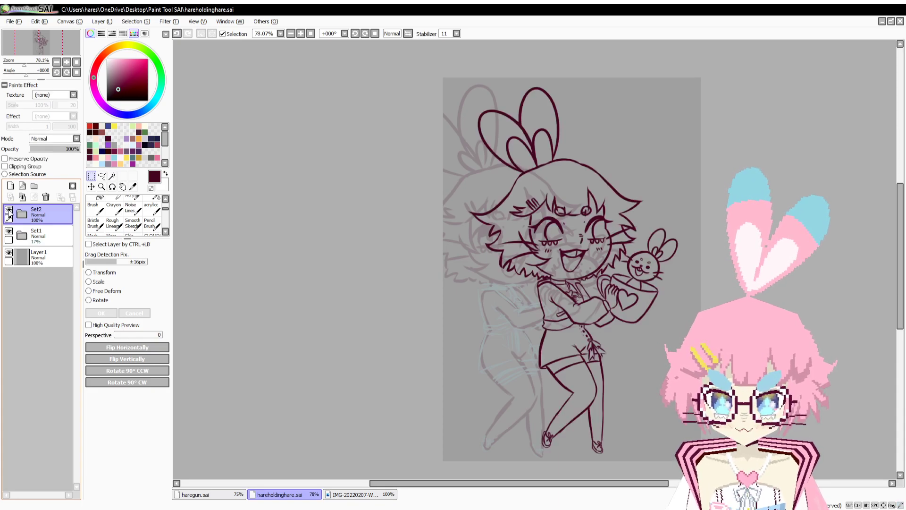
pyautogui.click(9, 210)
pyautogui.click(9, 210)
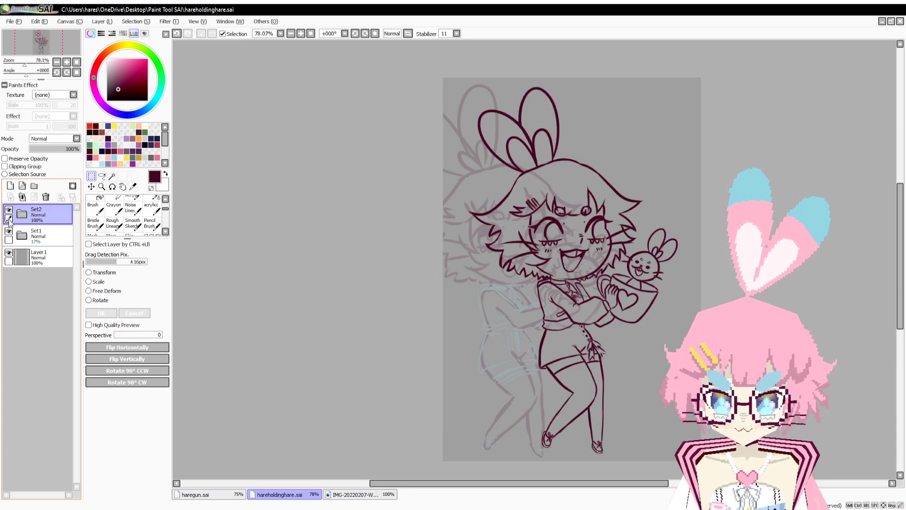
pyautogui.click(10, 232)
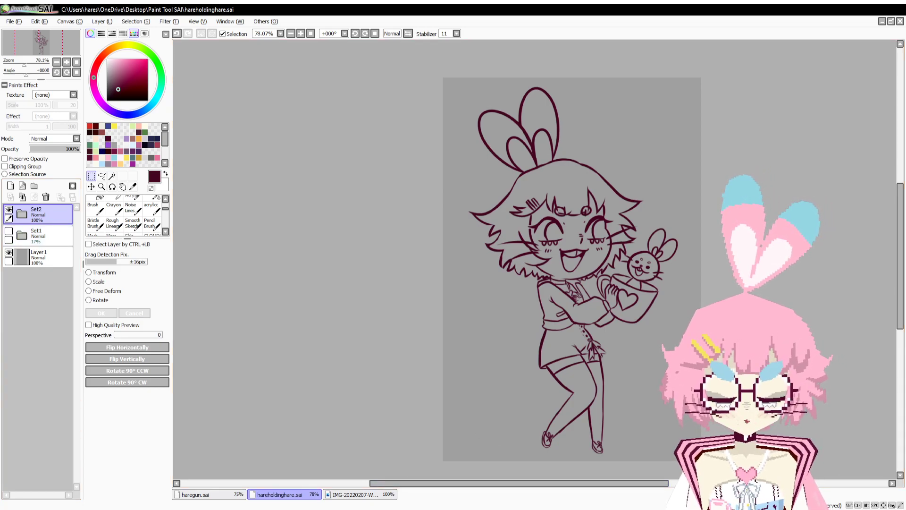
# Check the full line art in mirrored view and return to the normal view.
pyautogui.click(475, 20)
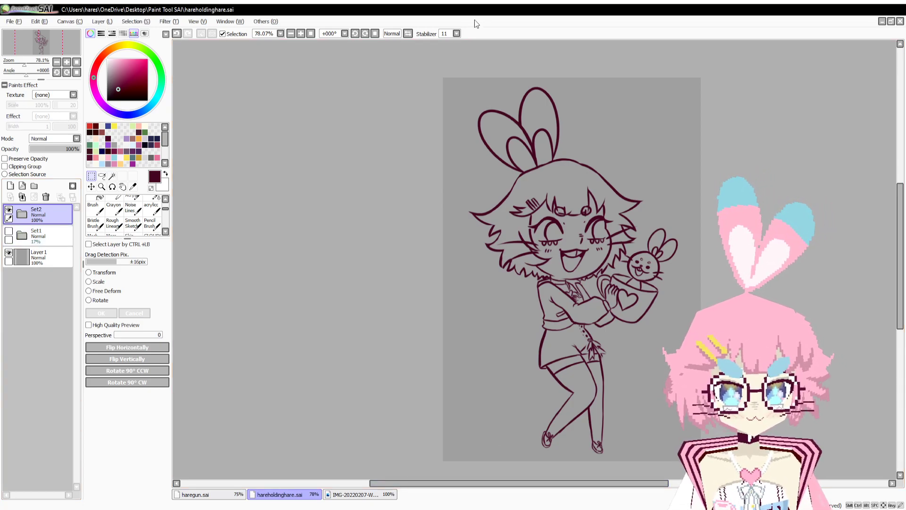
pyautogui.click(408, 34)
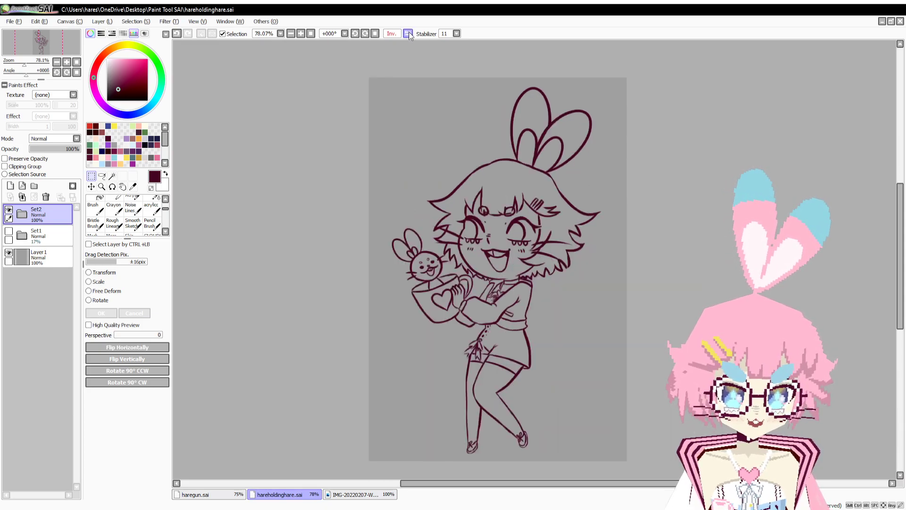
pyautogui.click(409, 34)
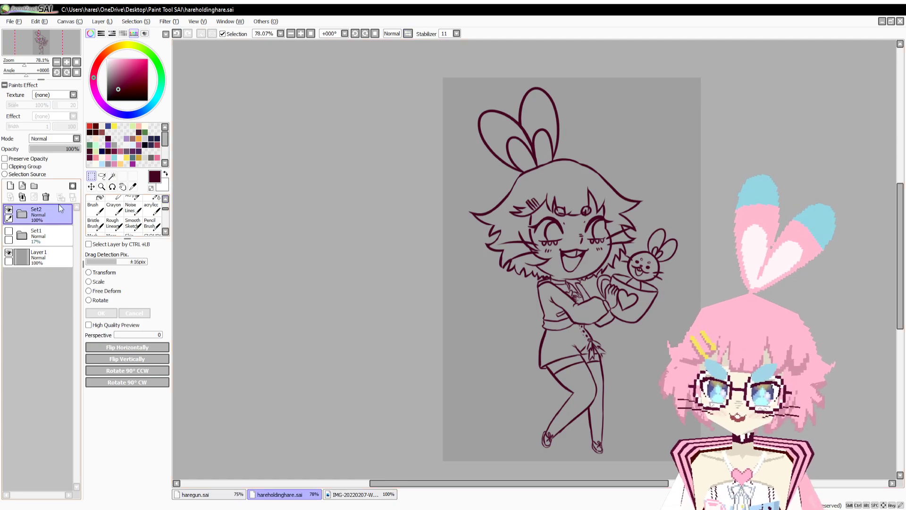
# Create a layer folder between Set2 and Set1 and add an empty layer inside it.
pyautogui.click(31, 186)
pyautogui.moveTo(46, 213); pyautogui.dragTo(47, 241)
pyautogui.click(11, 186)
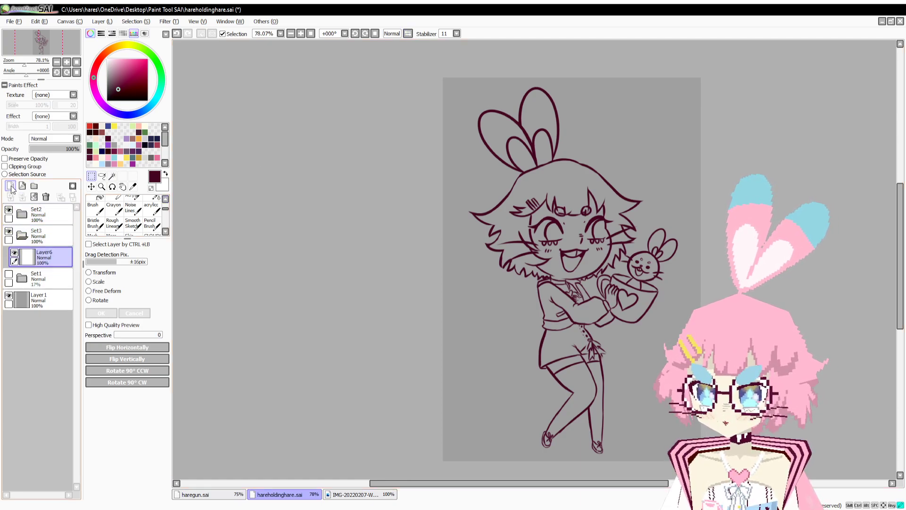
# Set the Set2 line art folder as the selection source for the Magic Wand, clearing any trial selection.
pyautogui.moveTo(27, 64); pyautogui.dragTo(32, 72)
pyautogui.click(112, 176)
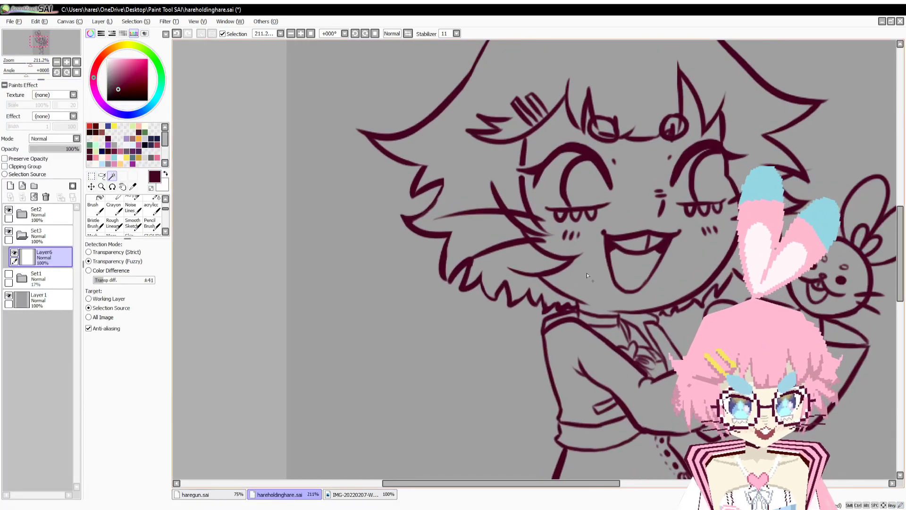
pyautogui.click(588, 270)
pyautogui.hotkey('ctrl', 'd')
pyautogui.click(45, 215)
pyautogui.click(5, 174)
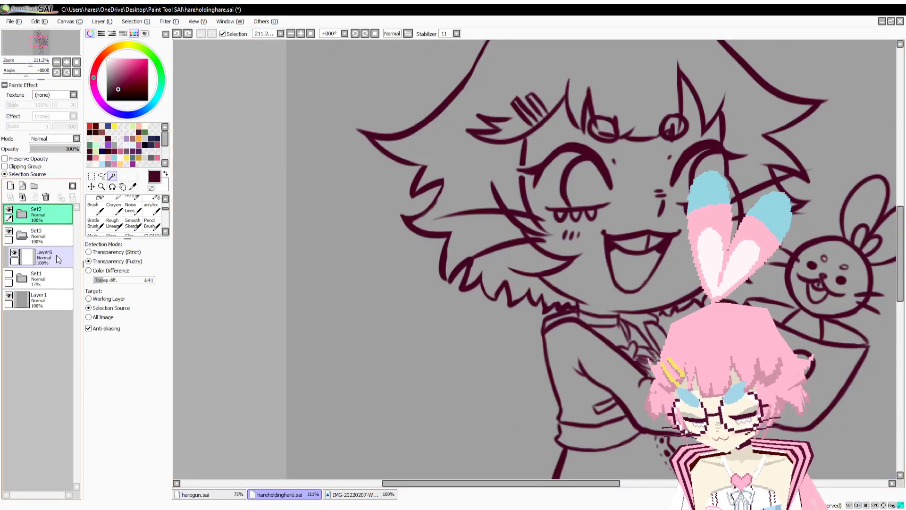
# Select the face area with the Magic Wand on Layer6 and extend it with the selection pen at the upper lash nearer the cup.
pyautogui.click(56, 255)
pyautogui.click(582, 246)
pyautogui.moveTo(585, 249); pyautogui.dragTo(407, 298)
pyautogui.press('a')
pyautogui.moveTo(531, 197); pyautogui.dragTo(516, 206)
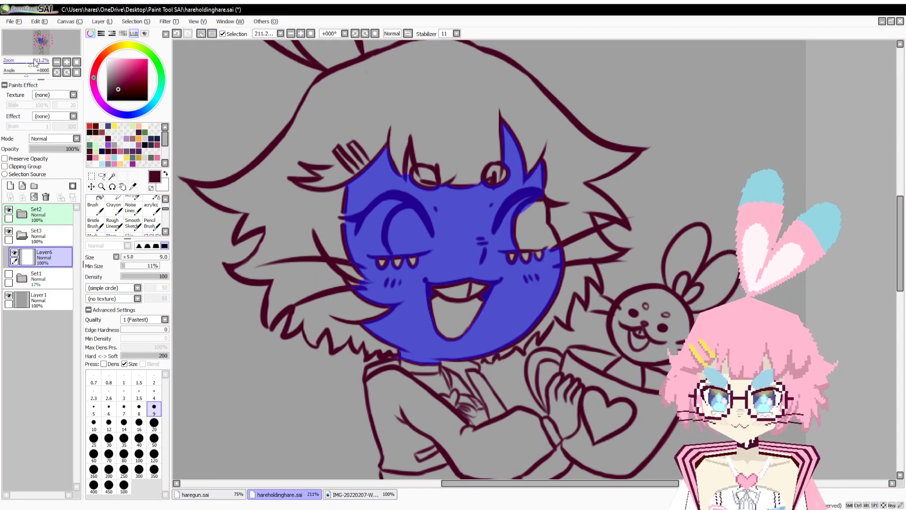
# Inspect the face selection up close for missed areas around the eyes, mouth and bangs.
pyautogui.moveTo(36, 70); pyautogui.dragTo(42, 72)
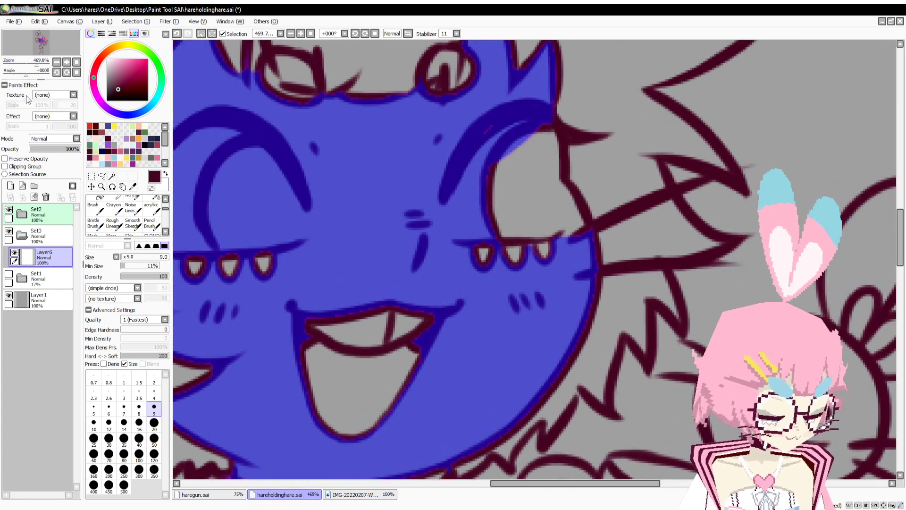
pyautogui.moveTo(338, 271); pyautogui.dragTo(469, 267)
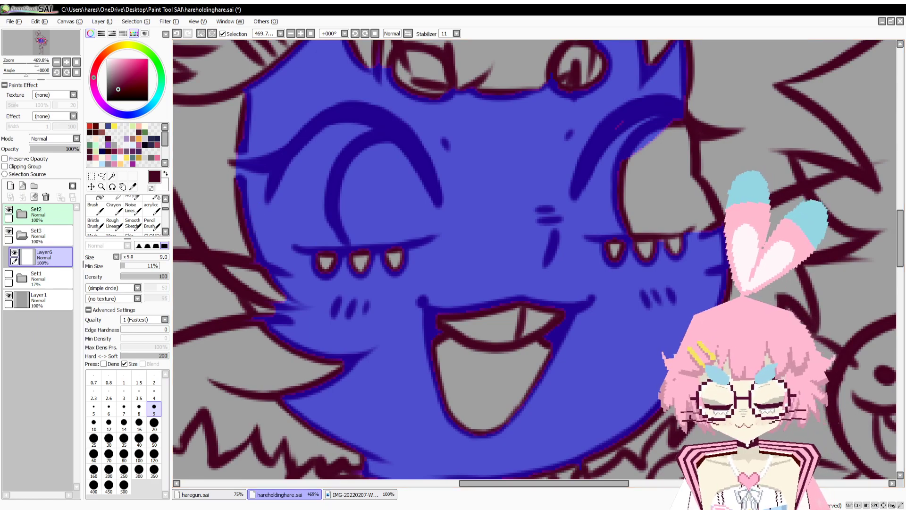
pyautogui.click(289, 508)
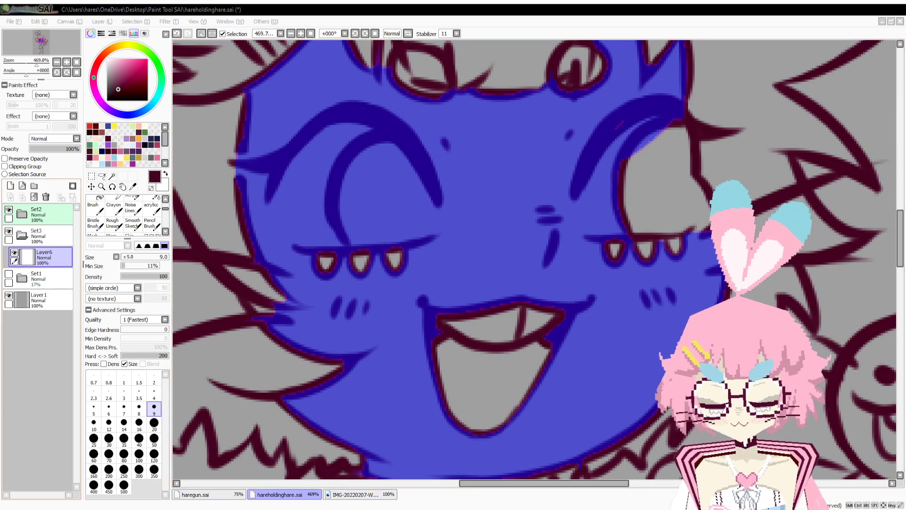
pyautogui.hotkey('alt', 'Tab')
pyautogui.moveTo(43, 66); pyautogui.dragTo(33, 69)
pyautogui.moveTo(410, 112); pyautogui.dragTo(407, 182)
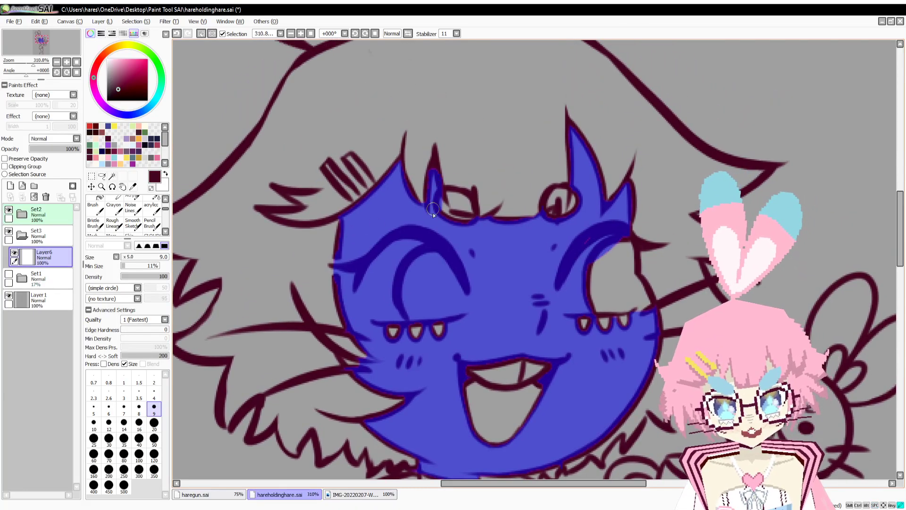
# Extend the selection over the open neckline with the selection pen and add the hand holding the cup with the Magic Wand.
pyautogui.scroll(-5, 548, 245)
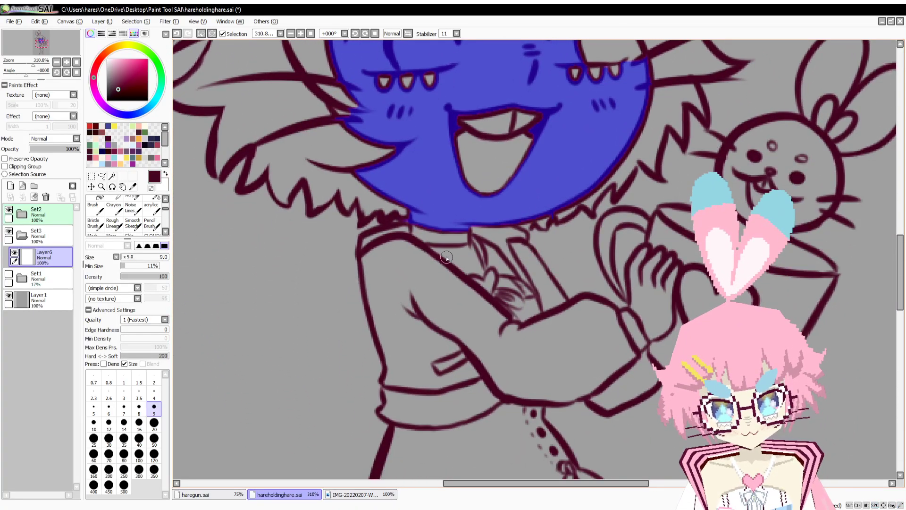
pyautogui.moveTo(446, 258)
pyautogui.mouseDown()
pyautogui.moveTo(470, 273)
pyautogui.moveTo(455, 245)
pyautogui.mouseUp()
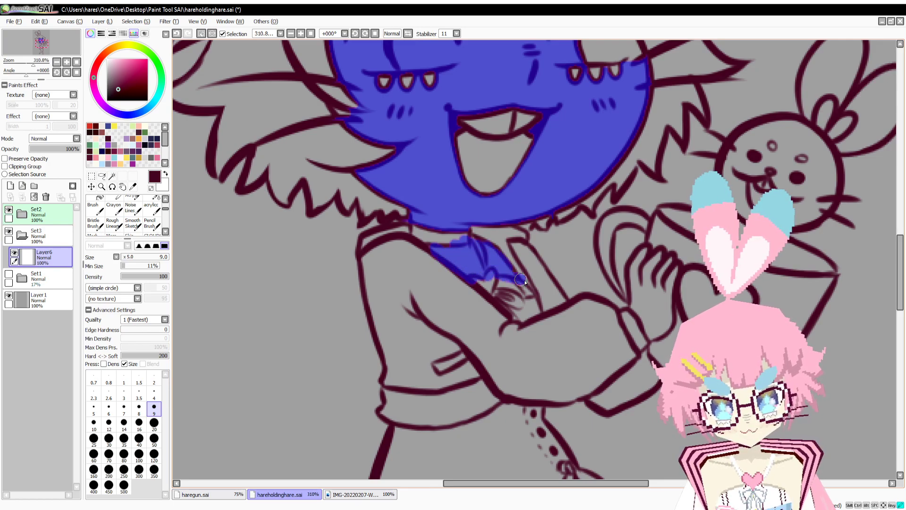
pyautogui.moveTo(521, 280); pyautogui.dragTo(514, 289)
pyautogui.scroll(-1, 557, 260)
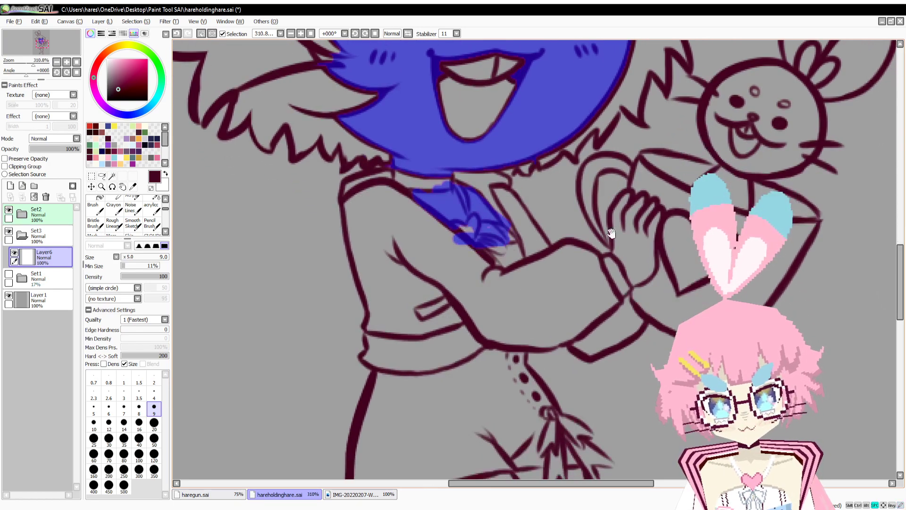
pyautogui.moveTo(614, 220)
pyautogui.mouseDown()
pyautogui.moveTo(625, 203)
pyautogui.moveTo(615, 238)
pyautogui.mouseUp()
pyautogui.press('w')
pyautogui.click(636, 254)
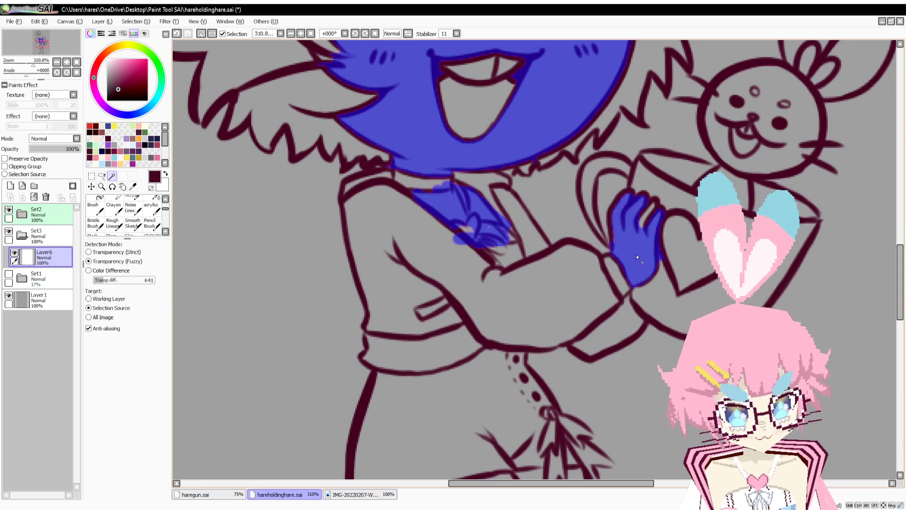
pyautogui.press('a')
pyautogui.press('w')
# Add the bare thigh strips below the hem to the selection and pen in the missed outer corner of the eye nearer the cup.
pyautogui.scroll(-3, 644, 228)
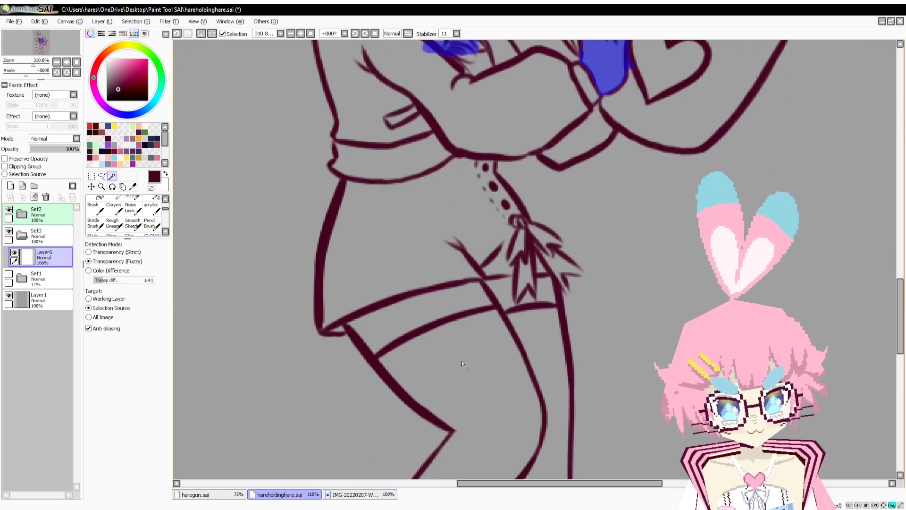
pyautogui.click(491, 302)
pyautogui.press('b')
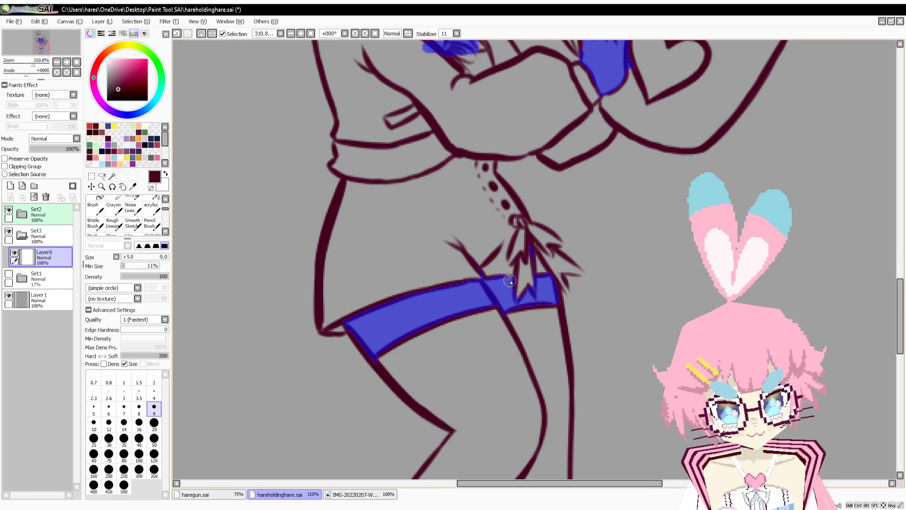
pyautogui.scroll(10, 516, 279)
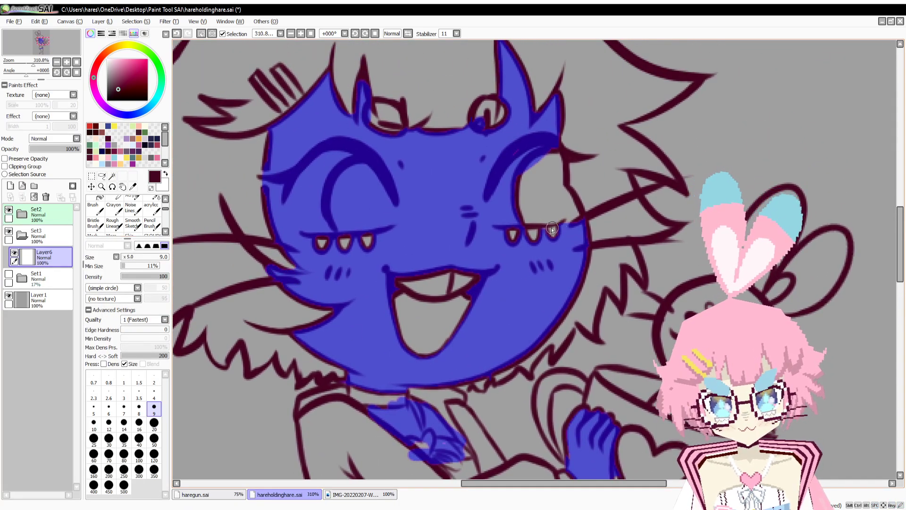
pyautogui.moveTo(573, 207); pyautogui.dragTo(569, 229)
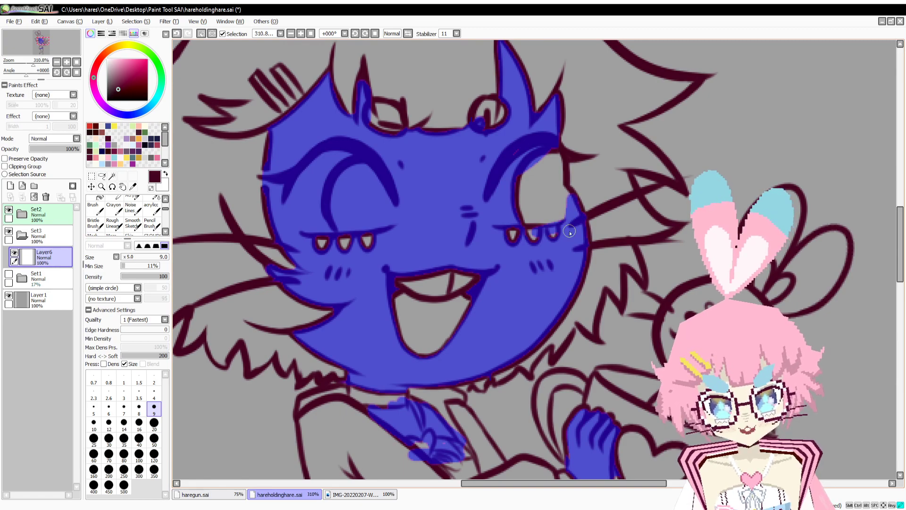
# Fill the selected face, neckline, hand and thighs with pale cream skin colour using a size 120 brush, then deselect.
pyautogui.moveTo(33, 64); pyautogui.dragTo(29, 77)
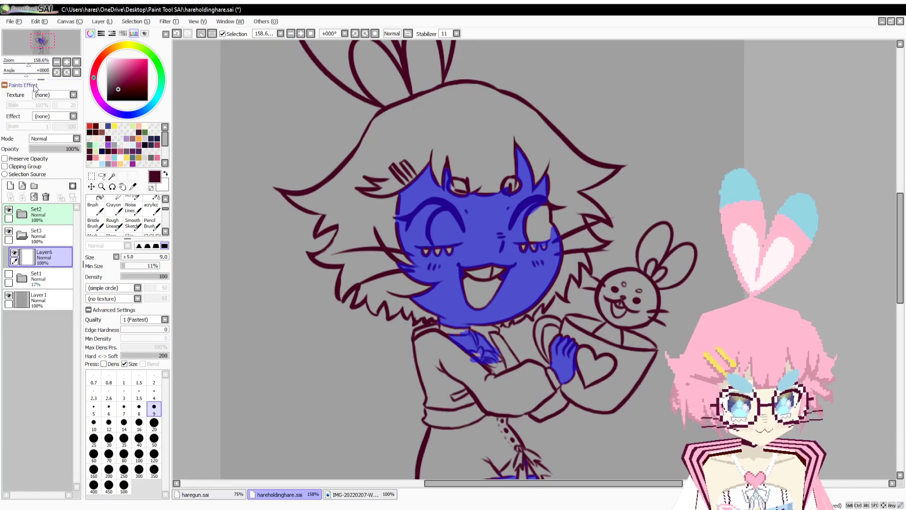
pyautogui.click(96, 164)
pyautogui.press('n')
pyautogui.click(154, 455)
pyautogui.moveTo(387, 232)
pyautogui.mouseDown()
pyautogui.moveTo(424, 186)
pyautogui.moveTo(525, 188)
pyautogui.moveTo(570, 213)
pyautogui.moveTo(581, 263)
pyautogui.moveTo(480, 361)
pyautogui.mouseUp()
pyautogui.press('space')
pyautogui.moveTo(614, 394)
pyautogui.mouseDown()
pyautogui.moveTo(614, 259)
pyautogui.moveTo(439, 210)
pyautogui.moveTo(575, 208)
pyautogui.mouseUp()
pyautogui.moveTo(526, 192); pyautogui.dragTo(572, 215)
pyautogui.moveTo(397, 302)
pyautogui.mouseDown()
pyautogui.moveTo(506, 279)
pyautogui.moveTo(542, 255)
pyautogui.mouseUp()
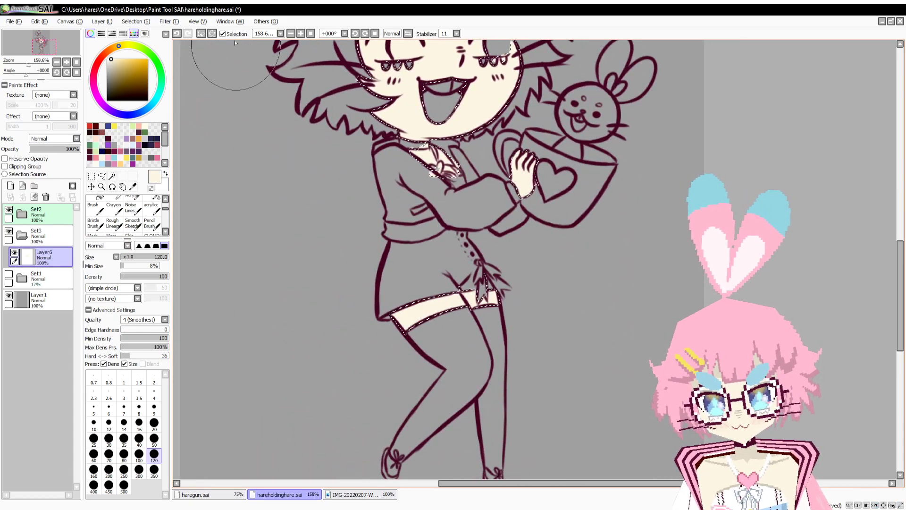
pyautogui.click(202, 34)
# Paint the neck choker solid dark maroon with a size 20 brush.
pyautogui.press('space')
pyautogui.moveTo(226, 90); pyautogui.dragTo(284, 278)
pyautogui.click(109, 138)
pyautogui.moveTo(31, 64); pyautogui.dragTo(37, 64)
pyautogui.press('space')
pyautogui.moveTo(351, 300); pyautogui.dragTo(343, 90)
pyautogui.click(154, 424)
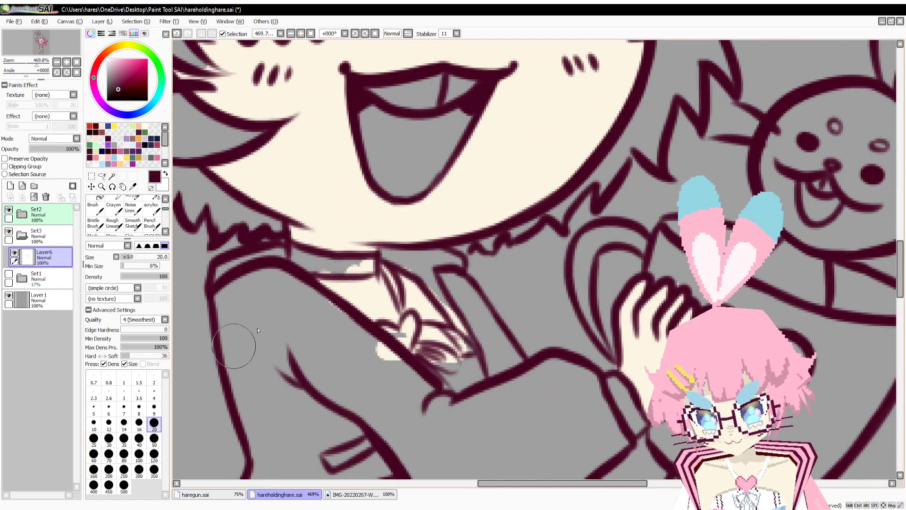
pyautogui.moveTo(302, 260)
pyautogui.mouseDown()
pyautogui.moveTo(371, 259)
pyautogui.moveTo(372, 269)
pyautogui.moveTo(350, 274)
pyautogui.mouseUp()
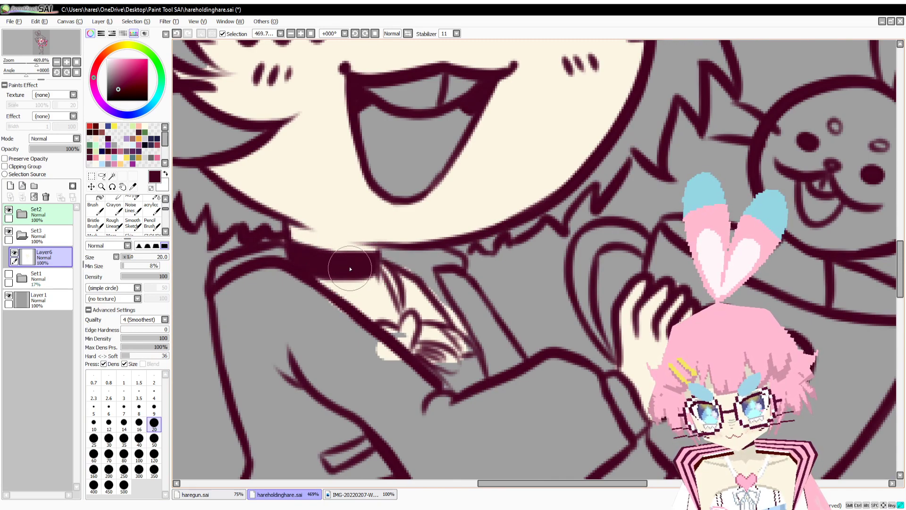
# Select the lower mouth interior and the heart on the cup with the Magic Wand and paint both salmon pink.
pyautogui.moveTo(385, 240); pyautogui.dragTo(430, 384)
pyautogui.press('w')
pyautogui.click(425, 309)
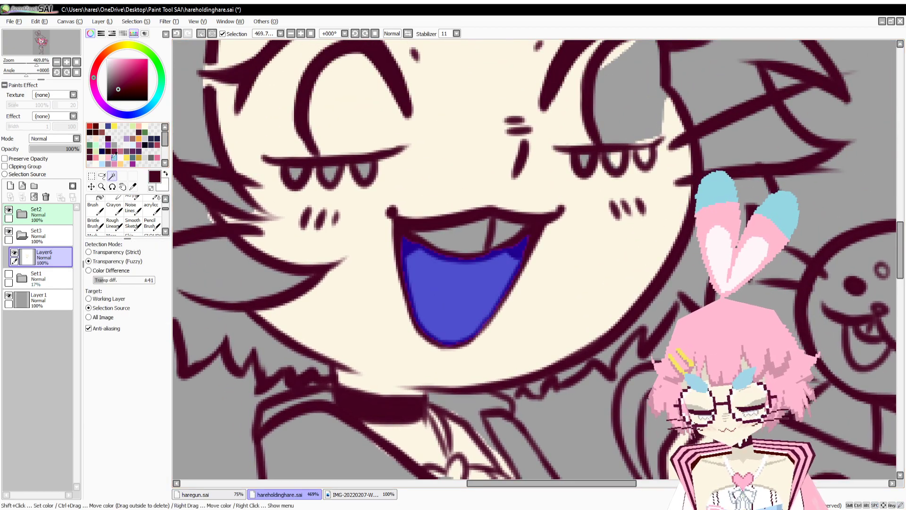
pyautogui.click(96, 158)
pyautogui.moveTo(307, 247); pyautogui.dragTo(202, 146)
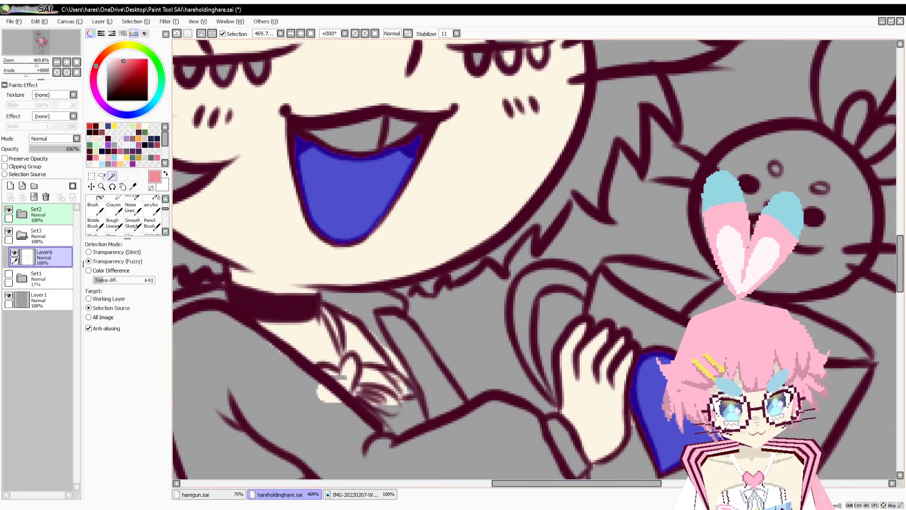
pyautogui.press('b')
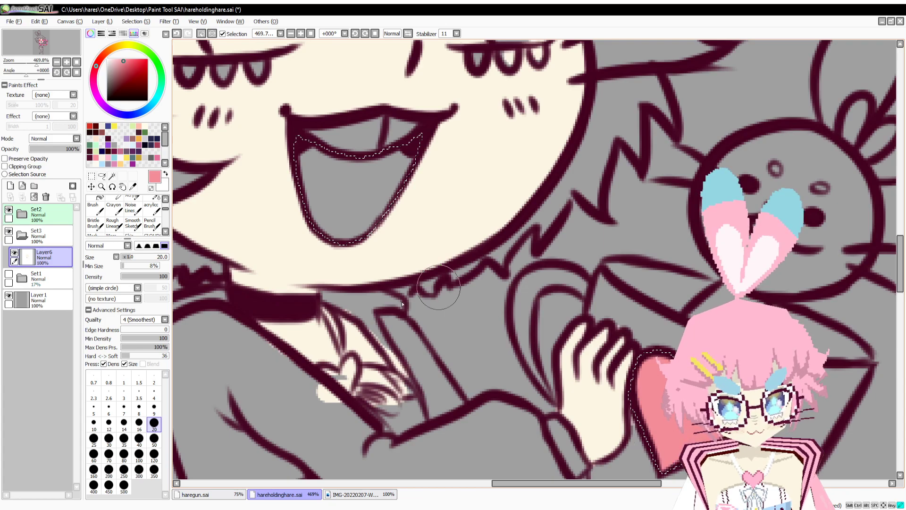
pyautogui.moveTo(388, 189)
pyautogui.mouseDown()
pyautogui.moveTo(310, 277)
pyautogui.moveTo(331, 141)
pyautogui.moveTo(345, 214)
pyautogui.mouseUp()
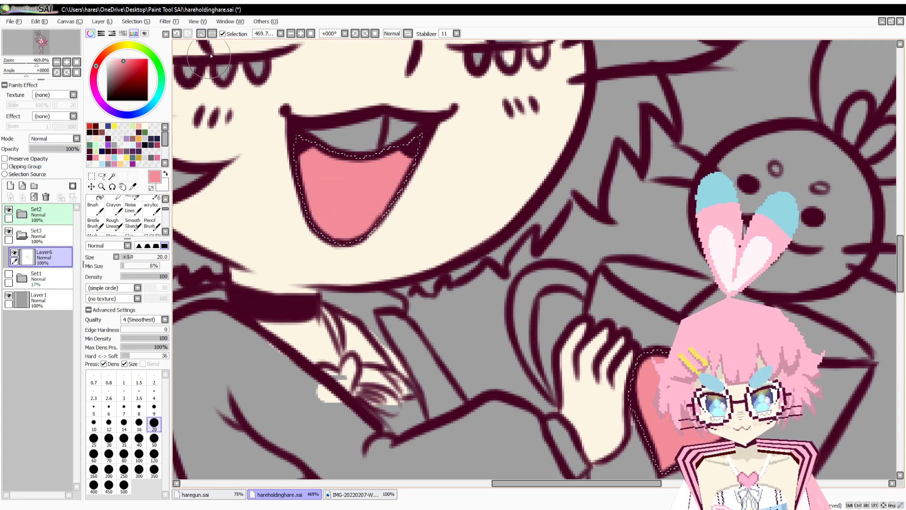
# Select the upper teeth area with the Magic Wand, paint it pinkish white and clear the selection.
pyautogui.press('w')
pyautogui.click(397, 134)
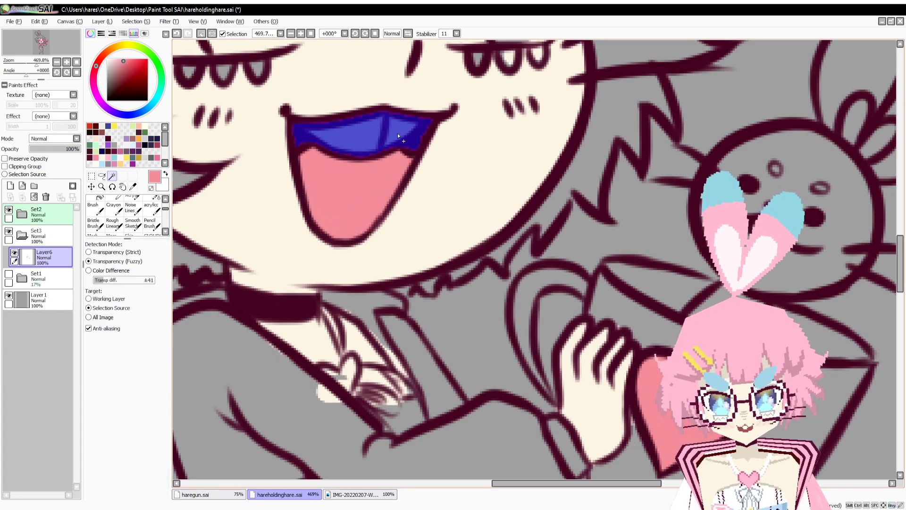
pyautogui.click(120, 158)
pyautogui.press('b')
pyautogui.moveTo(326, 132); pyautogui.dragTo(399, 132)
pyautogui.click(211, 34)
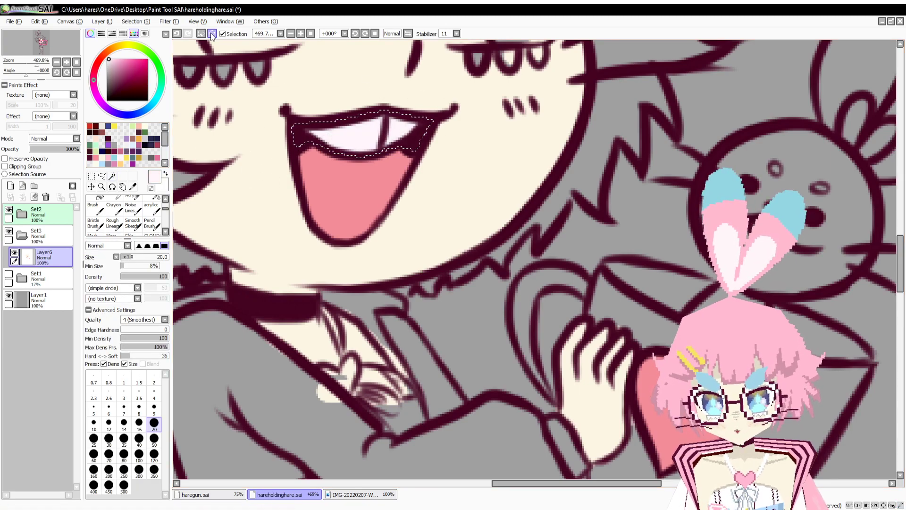
pyautogui.click(202, 33)
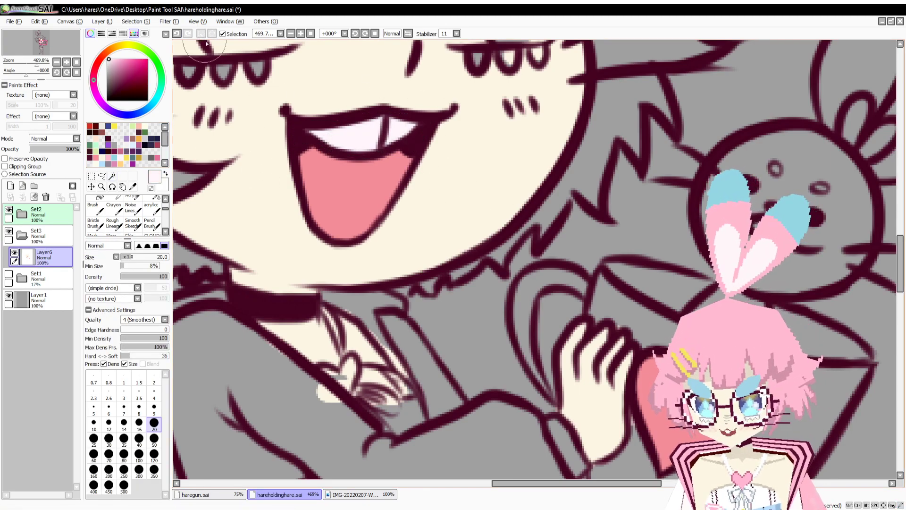
# Paint the small drop shapes beneath both lower lash lines pinkish white.
pyautogui.moveTo(278, 95); pyautogui.dragTo(426, 298)
pyautogui.moveTo(335, 274)
pyautogui.mouseDown()
pyautogui.moveTo(375, 268)
pyautogui.moveTo(377, 277)
pyautogui.moveTo(409, 275)
pyautogui.mouseUp()
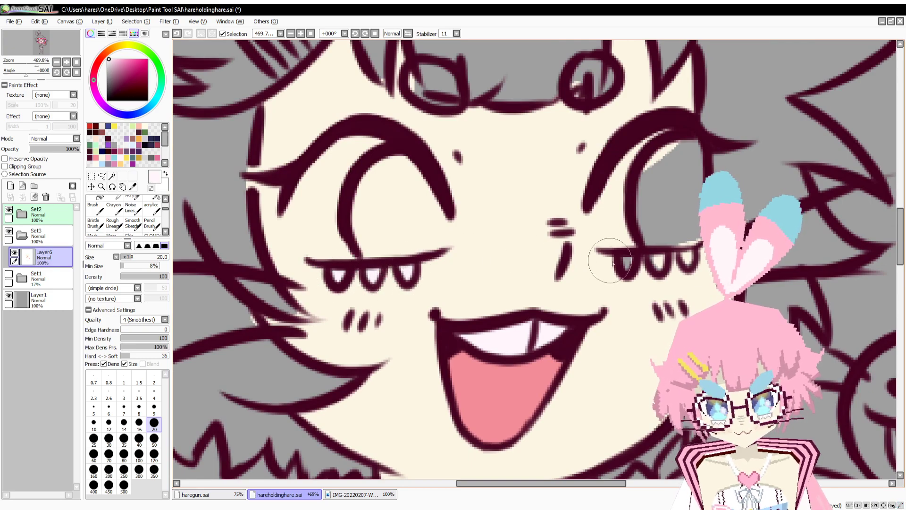
pyautogui.moveTo(626, 259); pyautogui.dragTo(661, 260)
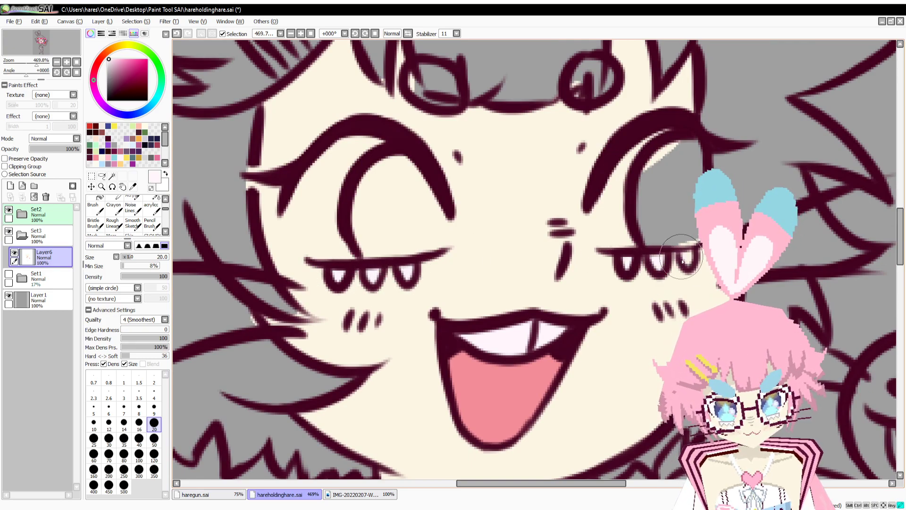
# Paint the whites of both eyes pinkish white, sampling the neighbouring skin and white colours for touch-ups.
pyautogui.moveTo(655, 132)
pyautogui.mouseDown()
pyautogui.moveTo(610, 194)
pyautogui.moveTo(612, 181)
pyautogui.moveTo(603, 188)
pyautogui.moveTo(598, 207)
pyautogui.moveTo(605, 209)
pyautogui.moveTo(612, 195)
pyautogui.moveTo(616, 213)
pyautogui.moveTo(599, 226)
pyautogui.moveTo(623, 239)
pyautogui.mouseUp()
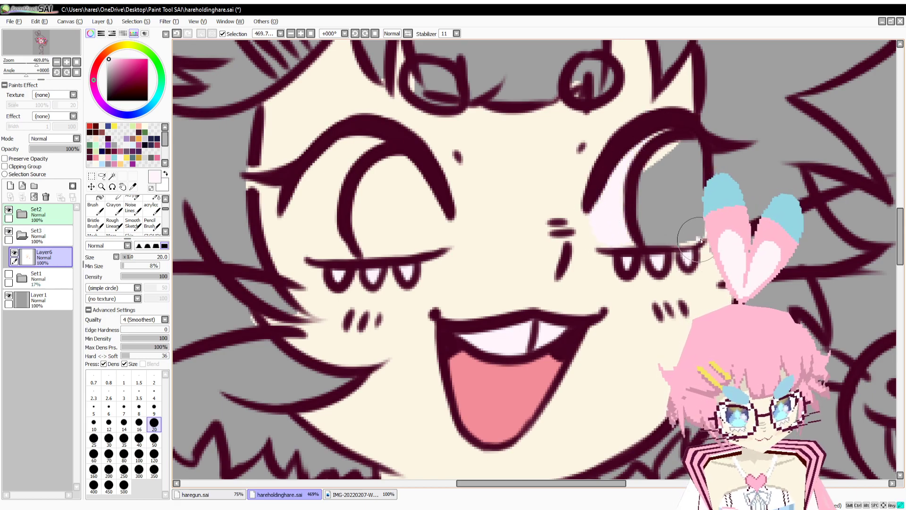
pyautogui.moveTo(349, 154)
pyautogui.mouseDown()
pyautogui.moveTo(293, 204)
pyautogui.moveTo(293, 228)
pyautogui.moveTo(317, 255)
pyautogui.moveTo(301, 252)
pyautogui.moveTo(288, 235)
pyautogui.moveTo(295, 227)
pyautogui.moveTo(323, 253)
pyautogui.moveTo(326, 230)
pyautogui.moveTo(334, 241)
pyautogui.moveTo(340, 234)
pyautogui.moveTo(309, 265)
pyautogui.moveTo(287, 204)
pyautogui.mouseUp()
pyautogui.keyDown('alt'); pyautogui.click(305, 264); pyautogui.keyUp('alt')
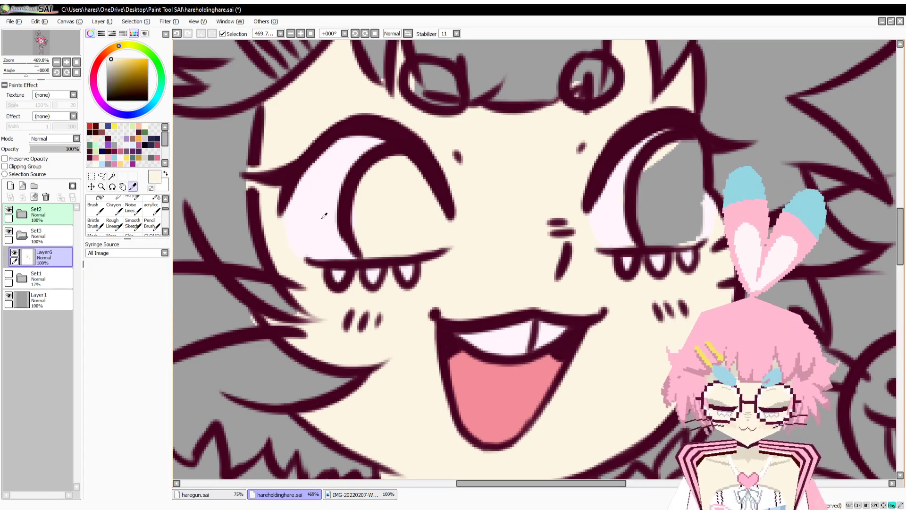
pyautogui.keyDown('alt'); pyautogui.click(318, 282); pyautogui.keyUp('alt')
pyautogui.hotkey('alt', 'Tab')
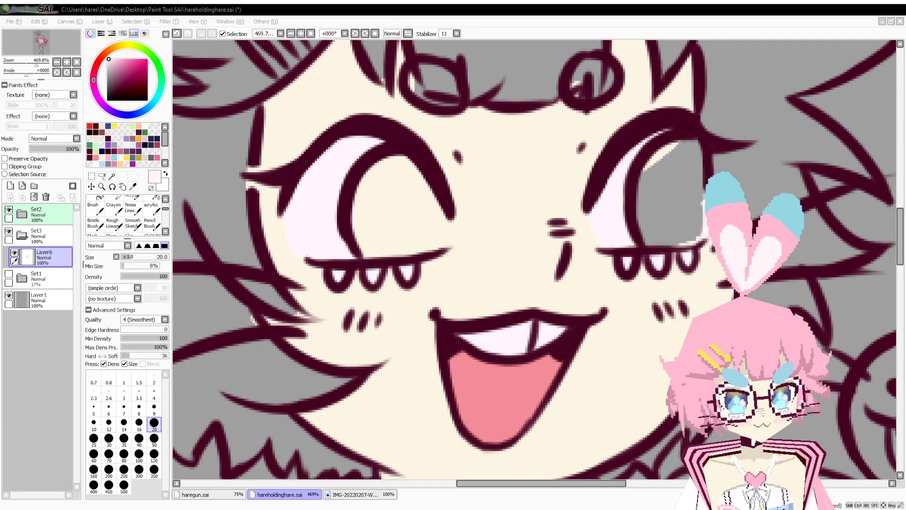
pyautogui.hotkey('alt', 'Tab')
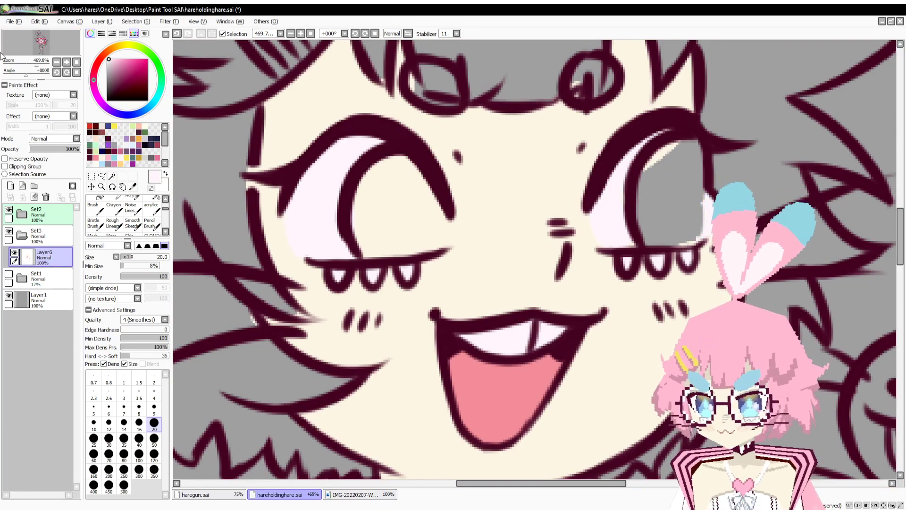
# Add a layer above Set2 and draw a light blue round glasses lens, brush size 12, around the eye farther from the cup.
pyautogui.moveTo(35, 61)
pyautogui.mouseDown()
pyautogui.moveTo(24, 74)
pyautogui.moveTo(33, 76)
pyautogui.mouseUp()
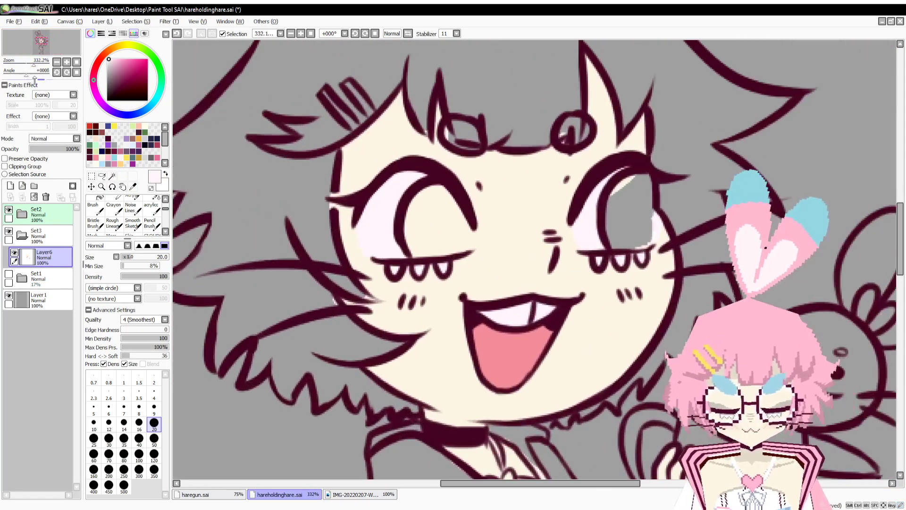
pyautogui.click(45, 214)
pyautogui.click(9, 186)
pyautogui.click(114, 157)
pyautogui.press('c')
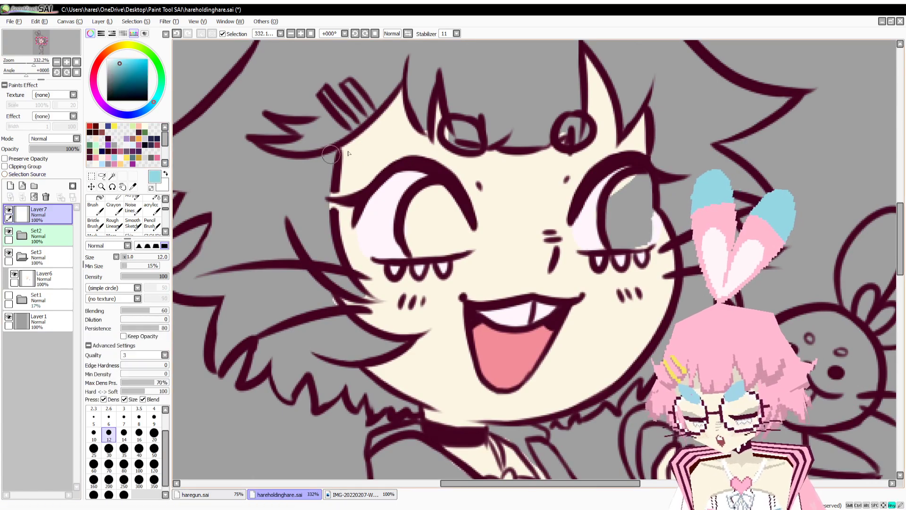
pyautogui.moveTo(416, 127)
pyautogui.mouseDown()
pyautogui.moveTo(345, 272)
pyautogui.moveTo(461, 165)
pyautogui.moveTo(357, 166)
pyautogui.moveTo(463, 276)
pyautogui.moveTo(354, 166)
pyautogui.mouseUp()
pyautogui.hotkey('ctrl', 'z')
pyautogui.hotkey('ctrl', 'z')
pyautogui.moveTo(443, 136)
pyautogui.mouseDown()
pyautogui.moveTo(470, 287)
pyautogui.moveTo(386, 154)
pyautogui.mouseUp()
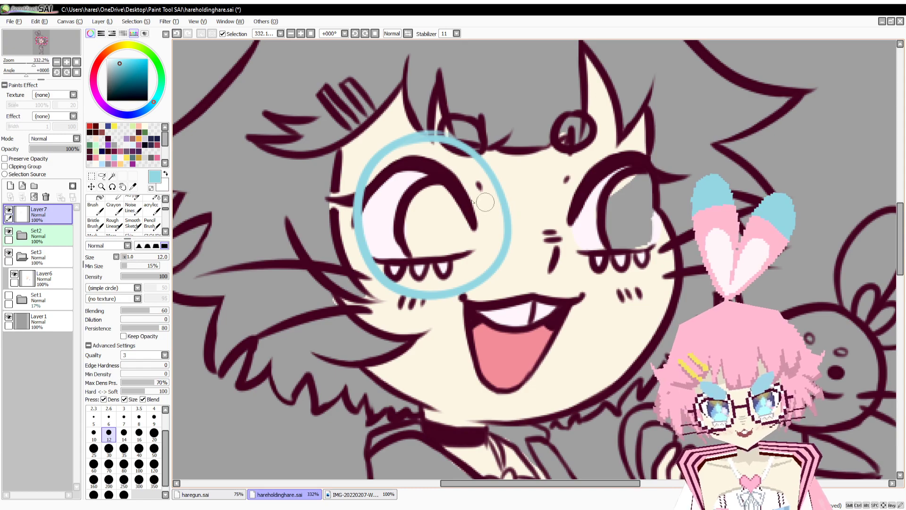
# Copy and paste the lens circle onto a new layer, flip it horizontally and place it around the eye nearer the cup.
pyautogui.press('e')
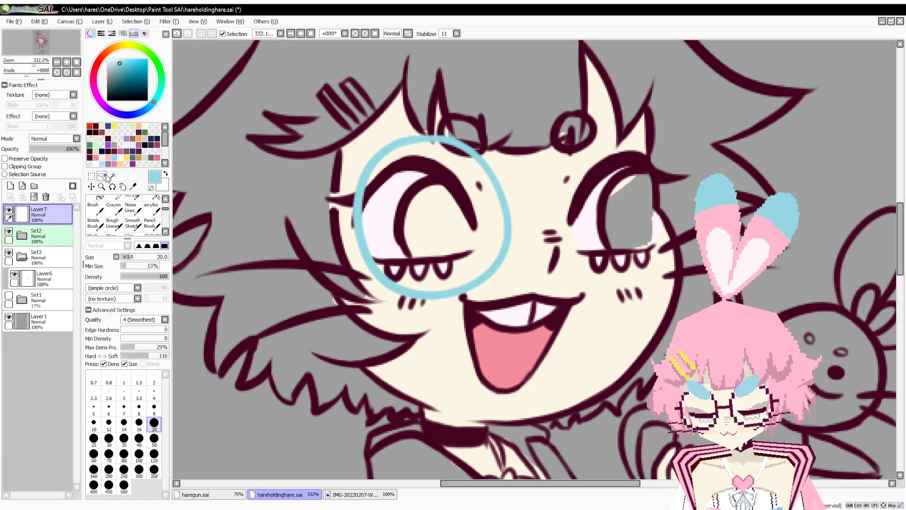
pyautogui.click(92, 176)
pyautogui.moveTo(312, 114); pyautogui.dragTo(587, 316)
pyautogui.hotkey('ctrl', 'c')
pyautogui.hotkey('ctrl', 'v')
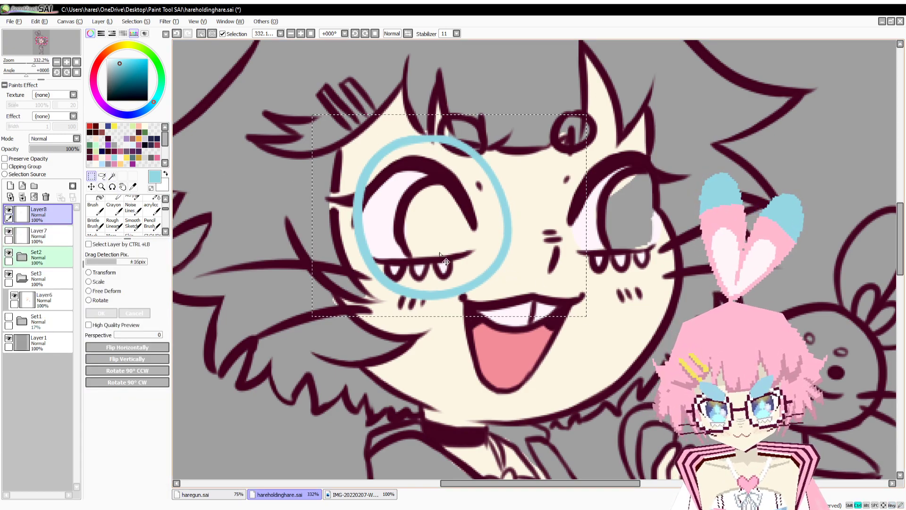
pyautogui.click(141, 347)
pyautogui.moveTo(511, 234); pyautogui.dragTo(719, 230)
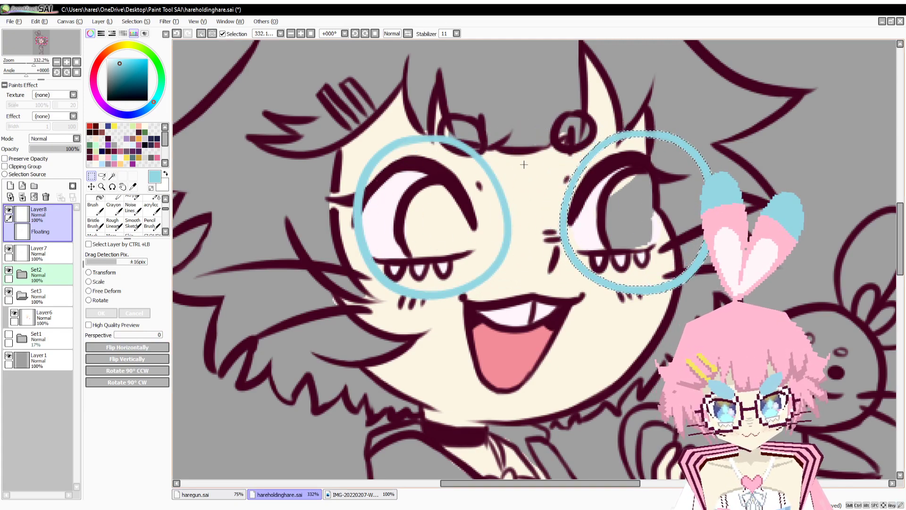
pyautogui.hotkey('ctrl', 'd')
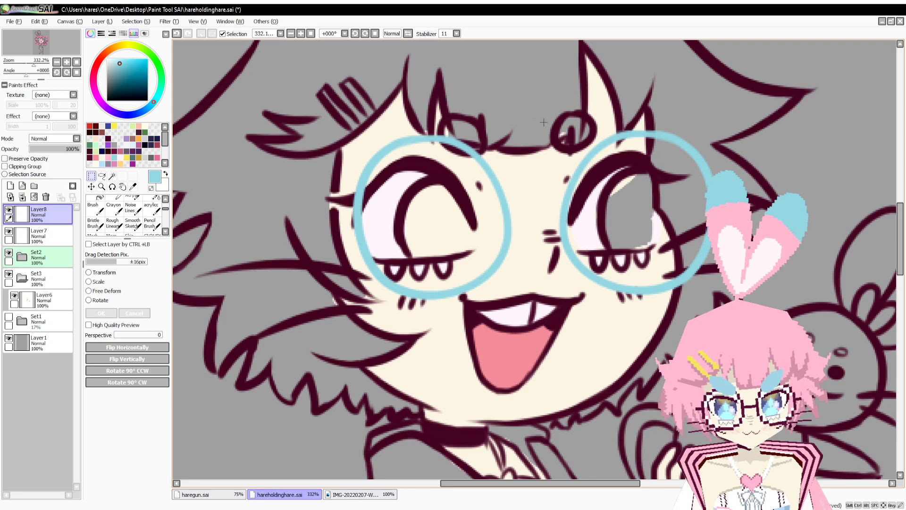
# Select the copied lens and narrow it slightly at its outer side with Free Deform.
pyautogui.moveTo(540, 117); pyautogui.dragTo(749, 319)
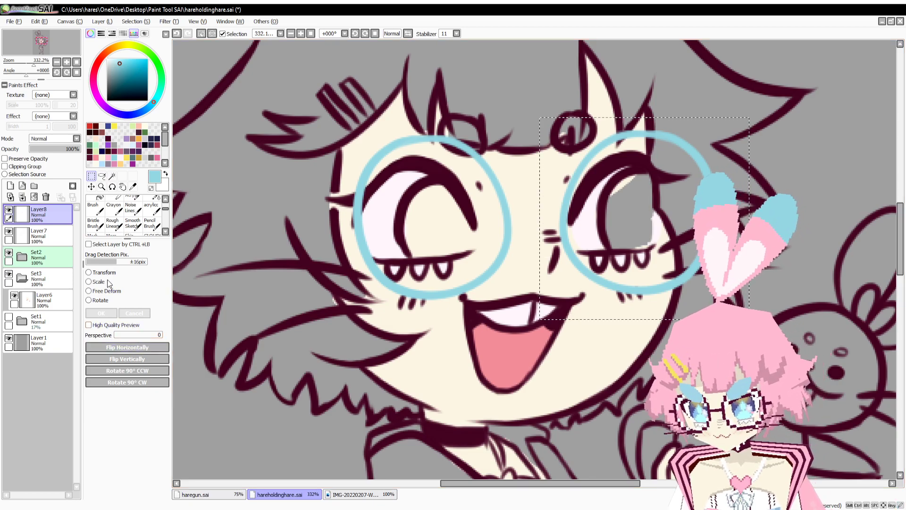
pyautogui.hotkey('ctrl', 't')
pyautogui.moveTo(720, 127); pyautogui.dragTo(696, 129)
pyautogui.press('Return')
pyautogui.hotkey('ctrl', 'z')
pyautogui.click(113, 291)
pyautogui.press('Return')
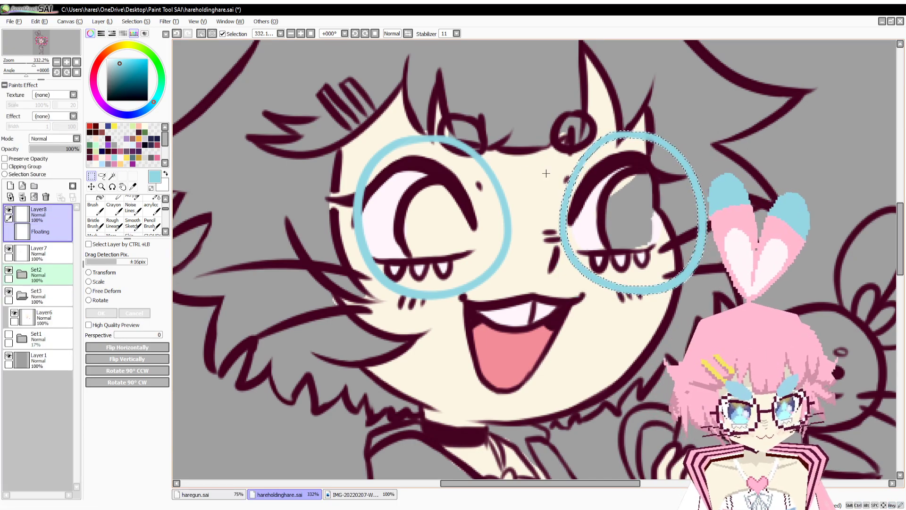
pyautogui.click(546, 172)
# Draw the light blue glasses bridge joining the two lenses across the nose.
pyautogui.press('b')
pyautogui.moveTo(563, 221); pyautogui.dragTo(506, 223)
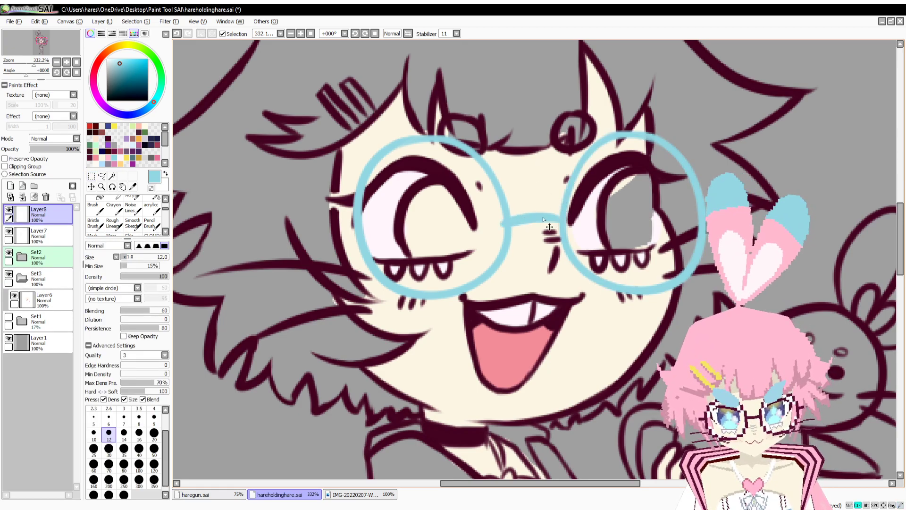
# Redraw the light blue glasses bridge across the nose and add short arms at the outer sides of the lenses.
pyautogui.hotkey('ctrl', 'z')
pyautogui.moveTo(562, 217)
pyautogui.mouseDown()
pyautogui.moveTo(523, 223)
pyautogui.moveTo(529, 216)
pyautogui.mouseUp()
pyautogui.hotkey('ctrl', 'z')
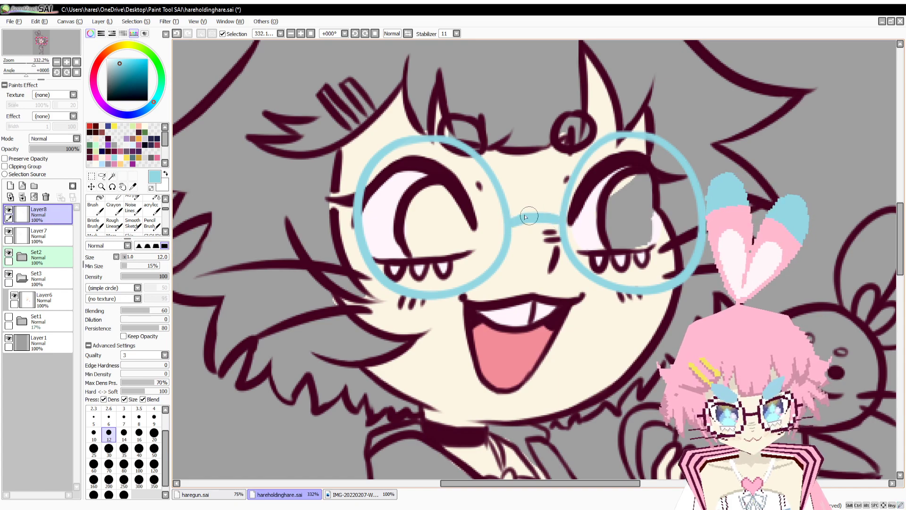
pyautogui.moveTo(362, 231); pyautogui.dragTo(340, 235)
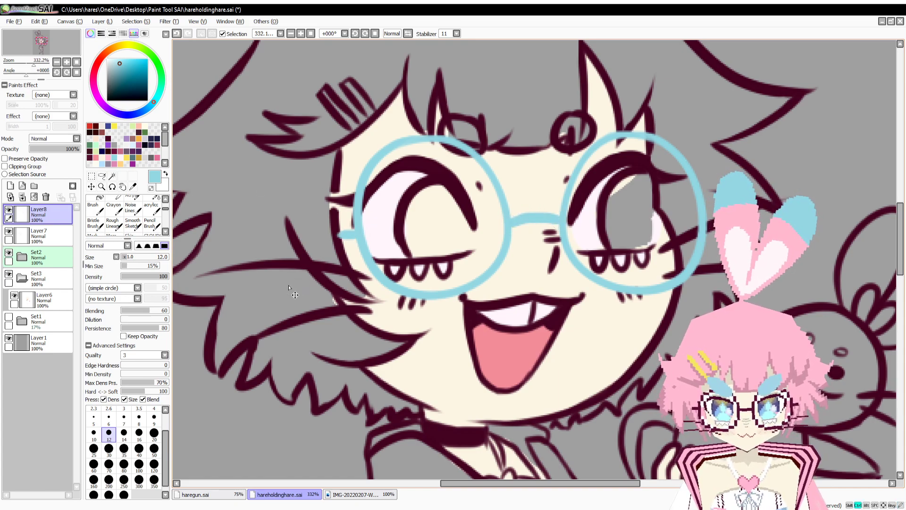
pyautogui.moveTo(44, 64); pyautogui.dragTo(31, 66)
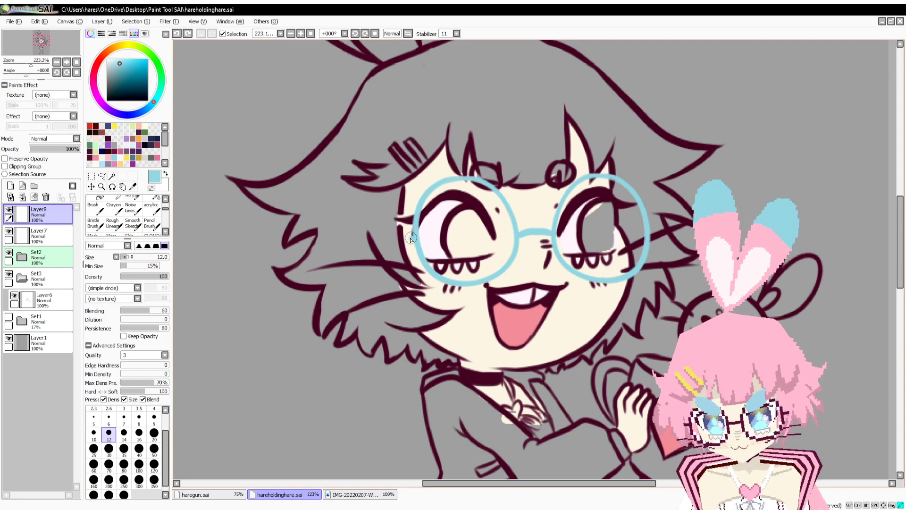
pyautogui.moveTo(411, 239); pyautogui.dragTo(404, 237)
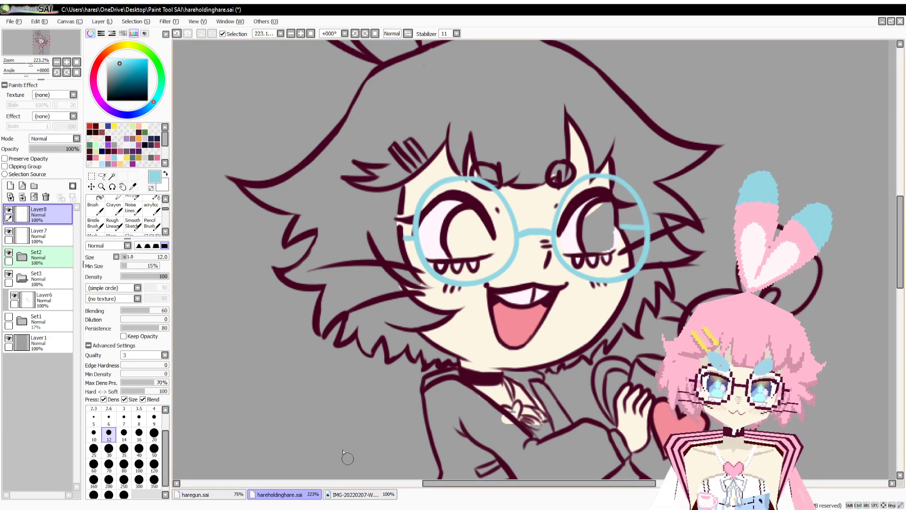
# Move the glasses layer Layer8 into the Set2 folder and add a new clipping group layer above it.
pyautogui.moveTo(30, 62)
pyautogui.mouseDown()
pyautogui.moveTo(23, 64)
pyautogui.moveTo(36, 65)
pyautogui.mouseUp()
pyautogui.click(22, 257)
pyautogui.moveTo(51, 215); pyautogui.dragTo(57, 271)
pyautogui.click(11, 186)
pyautogui.click(14, 166)
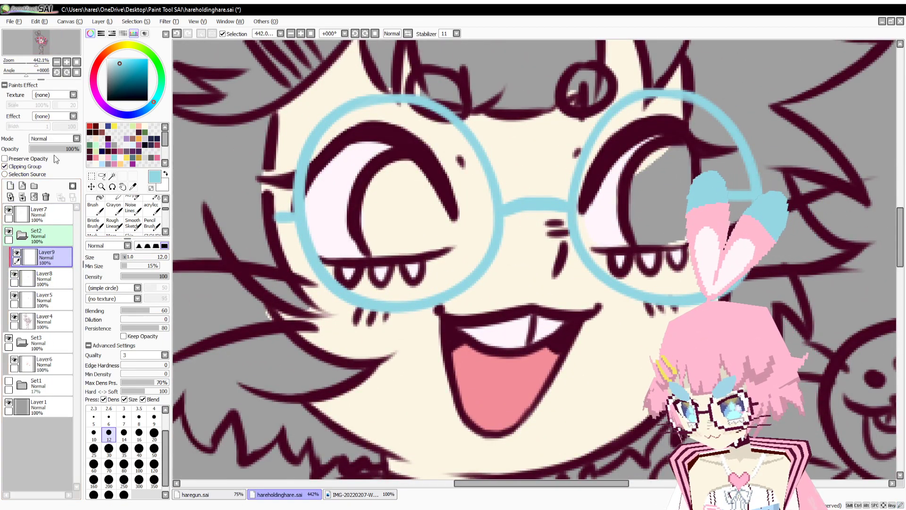
# Recolour the glasses dark maroon on the clipped layer, using brush size 350.
pyautogui.click(90, 157)
pyautogui.press('n')
pyautogui.moveTo(287, 213); pyautogui.dragTo(275, 221)
pyautogui.click(153, 470)
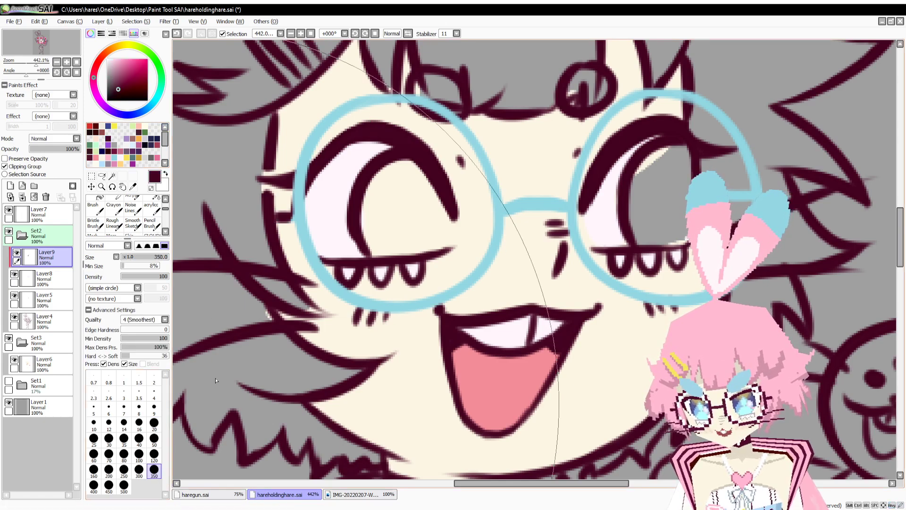
pyautogui.moveTo(519, 203); pyautogui.dragTo(684, 189)
# Move Layer7 into Set2 beneath the clipped colour layer and merge it with Layer8.
pyautogui.moveTo(48, 214); pyautogui.dragTo(50, 259)
pyautogui.click(44, 255)
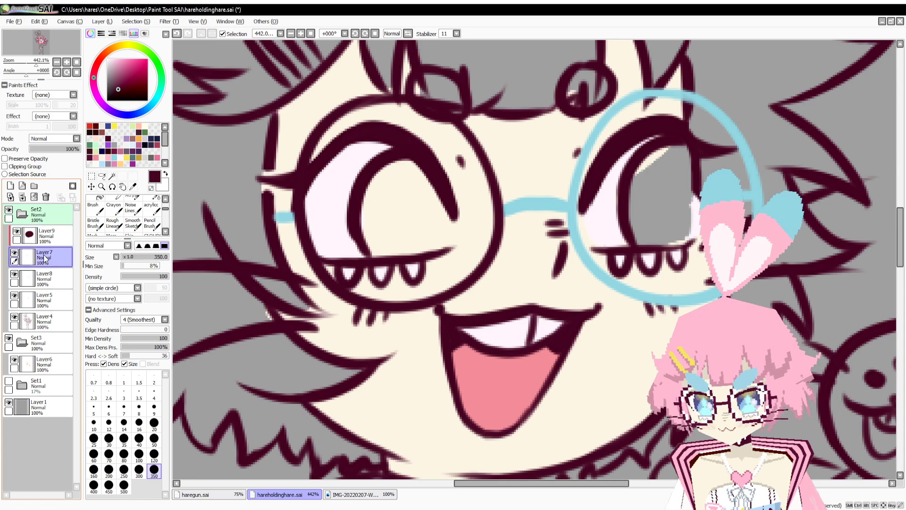
pyautogui.hotkey('ctrl', 'e')
# Toggle the visibility of Layer8 and Layer5 to check their contents, and merge the two layers.
pyautogui.click(15, 254)
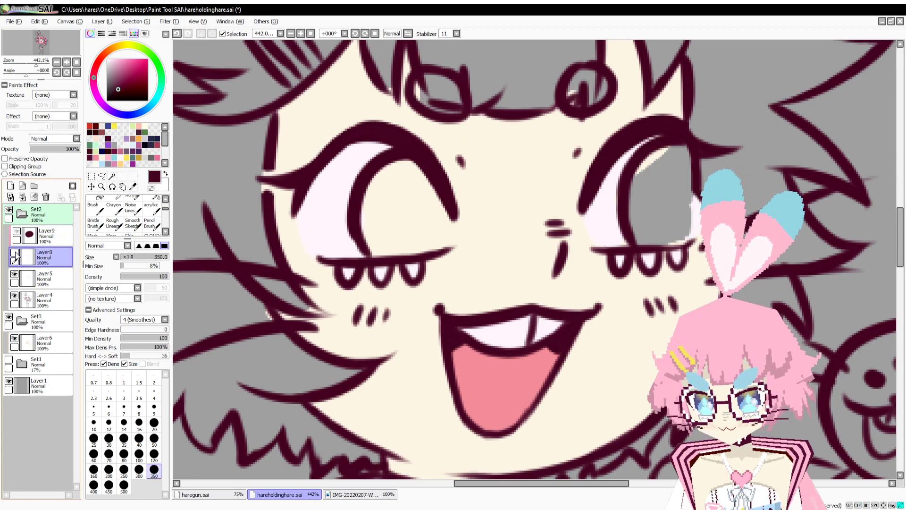
pyautogui.click(14, 254)
pyautogui.click(15, 254)
pyautogui.click(15, 253)
pyautogui.click(15, 275)
pyautogui.click(14, 275)
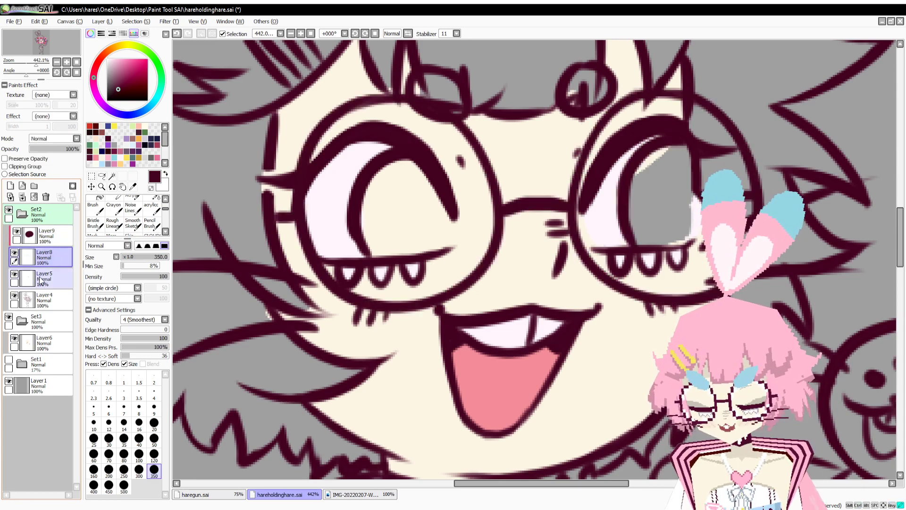
pyautogui.click(29, 279)
pyautogui.hotkey('ctrl', 'e')
# Select the clipped Layer9 and save the drawing.
pyautogui.click(25, 238)
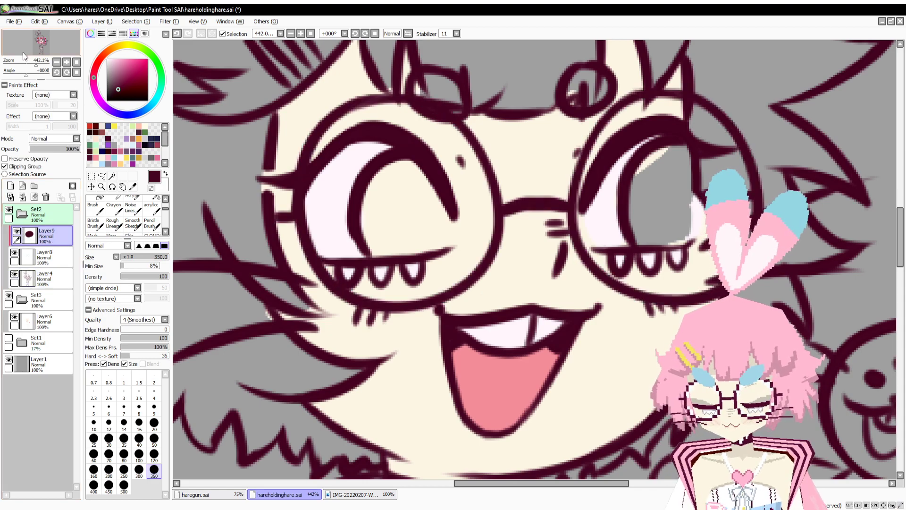
pyautogui.moveTo(38, 62); pyautogui.dragTo(25, 83)
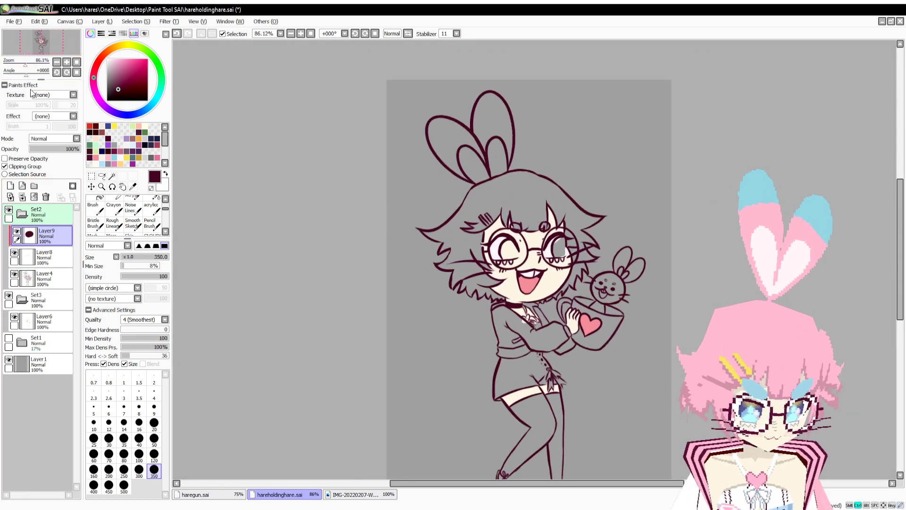
pyautogui.hotkey('ctrl', 's')
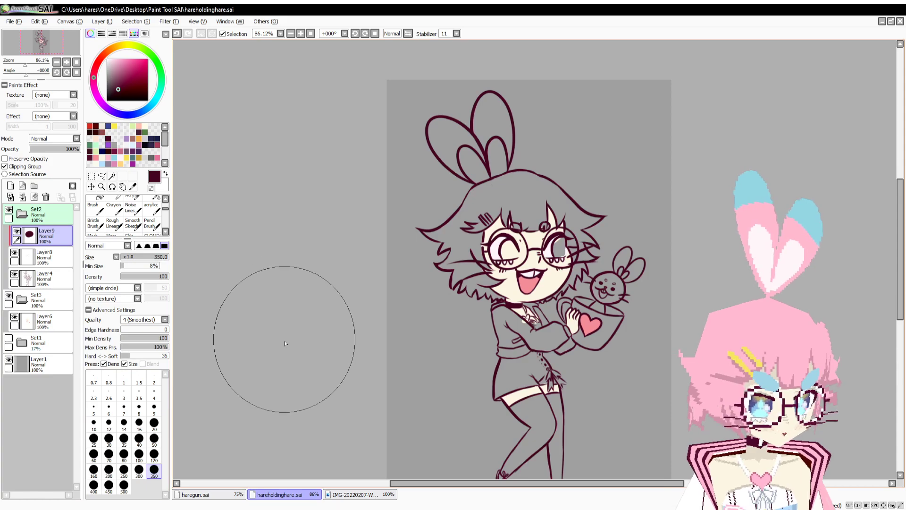
pyautogui.moveTo(284, 342); pyautogui.dragTo(269, 319)
pyautogui.moveTo(24, 65); pyautogui.dragTo(36, 66)
pyautogui.moveTo(445, 393); pyautogui.dragTo(189, 297)
pyautogui.moveTo(443, 344); pyautogui.dragTo(299, 308)
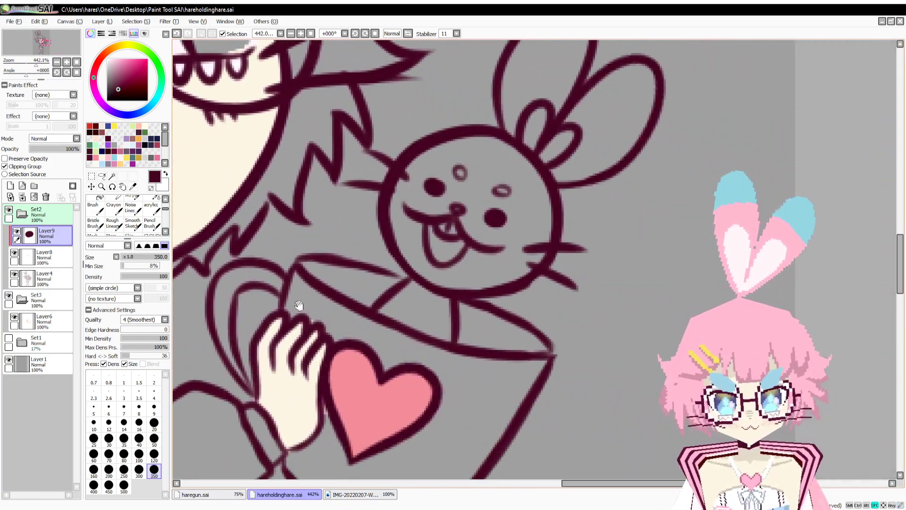
pyautogui.press('w')
pyautogui.click(463, 280)
pyautogui.click(581, 147)
pyautogui.click(555, 89)
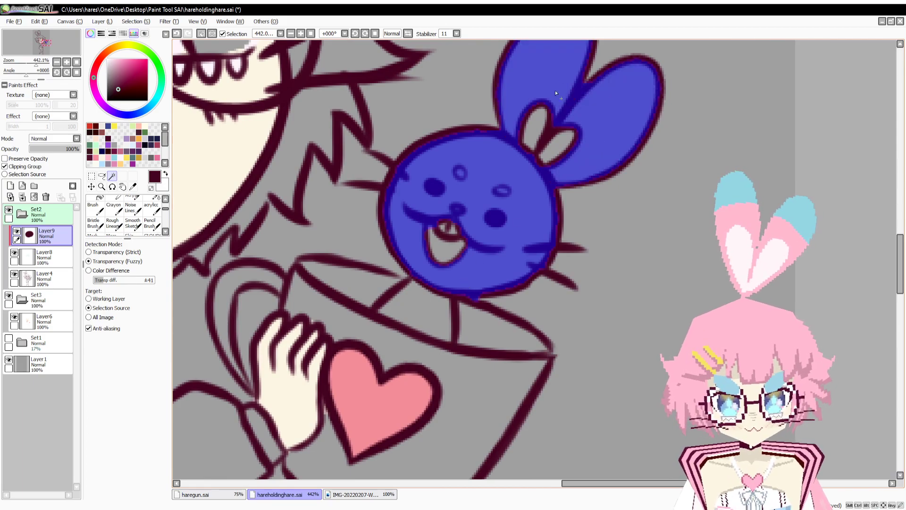
pyautogui.click(396, 315)
pyautogui.moveTo(432, 338); pyautogui.dragTo(386, 384)
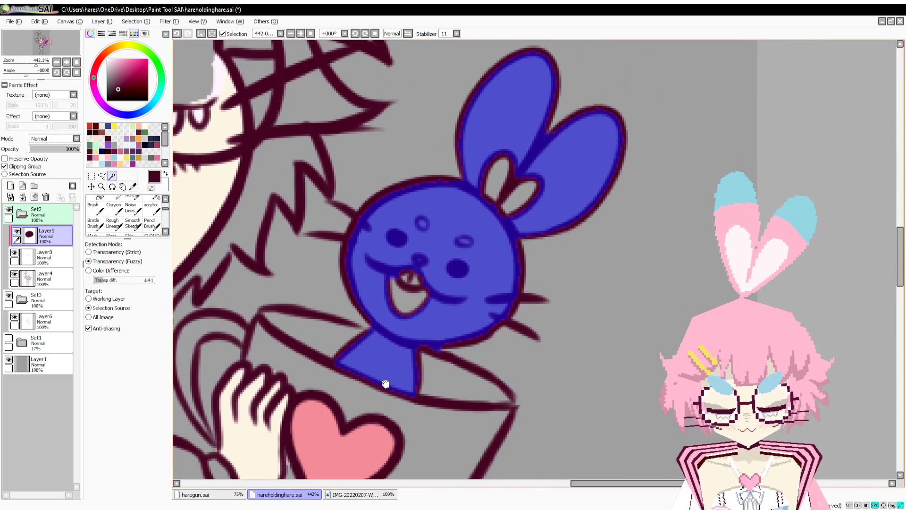
pyautogui.click(204, 35)
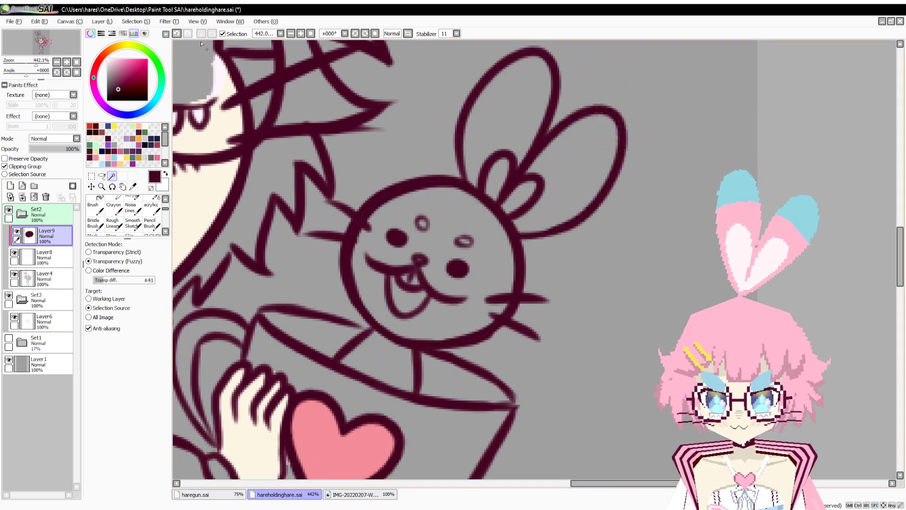
# Draw a small rounded paw beside the hare's neck inside the cup rim on line art Layer4, brush size 12.
pyautogui.click(47, 279)
pyautogui.press('b')
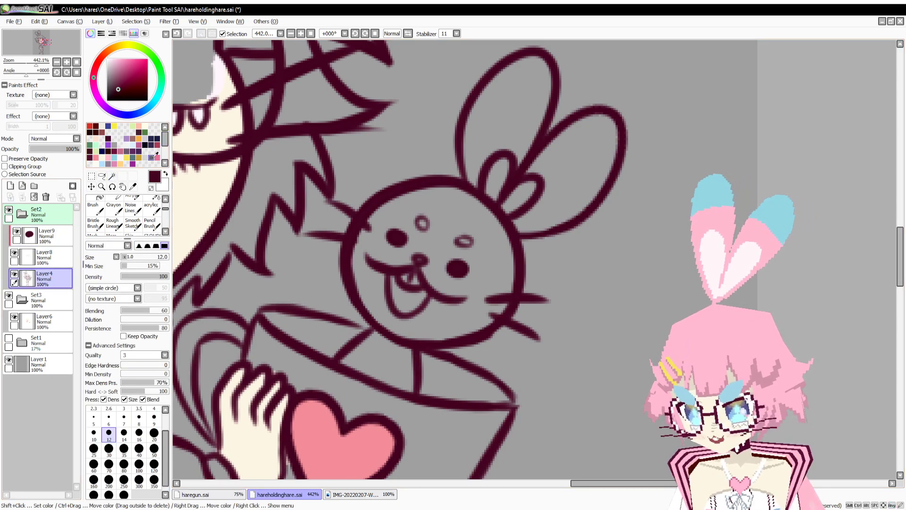
pyautogui.moveTo(358, 373); pyautogui.dragTo(383, 373)
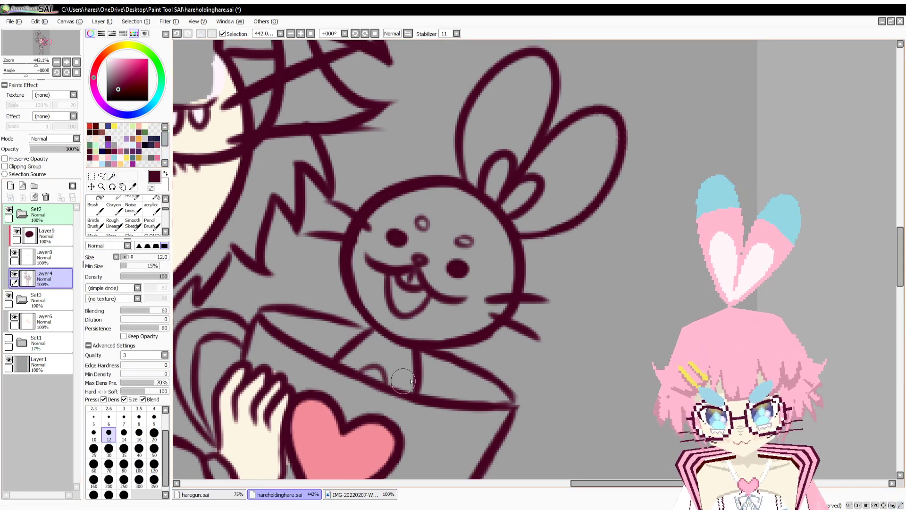
pyautogui.hotkey('ctrl', 'z')
pyautogui.hotkey('ctrl', 'z')
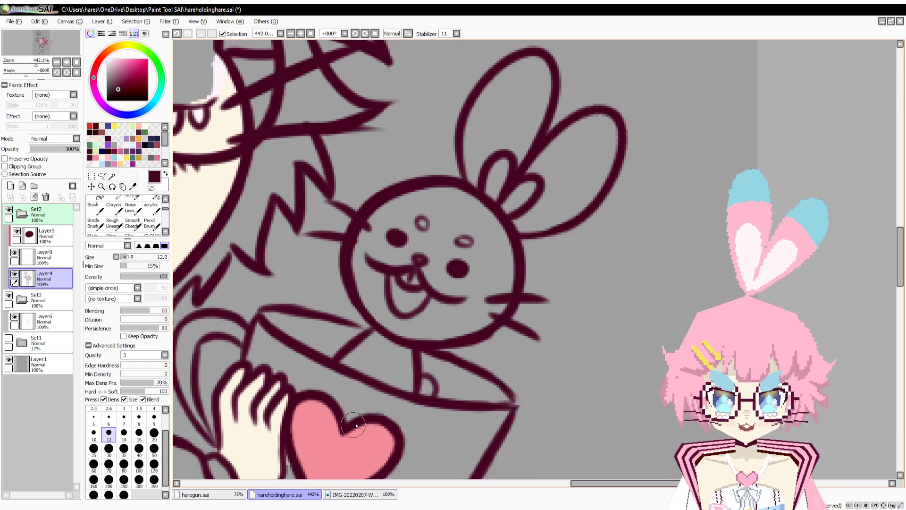
# On Layer6 in Set3, select the small hare's head, neck and ears and paint them light pink with brush size 350.
pyautogui.click(21, 213)
pyautogui.click(48, 255)
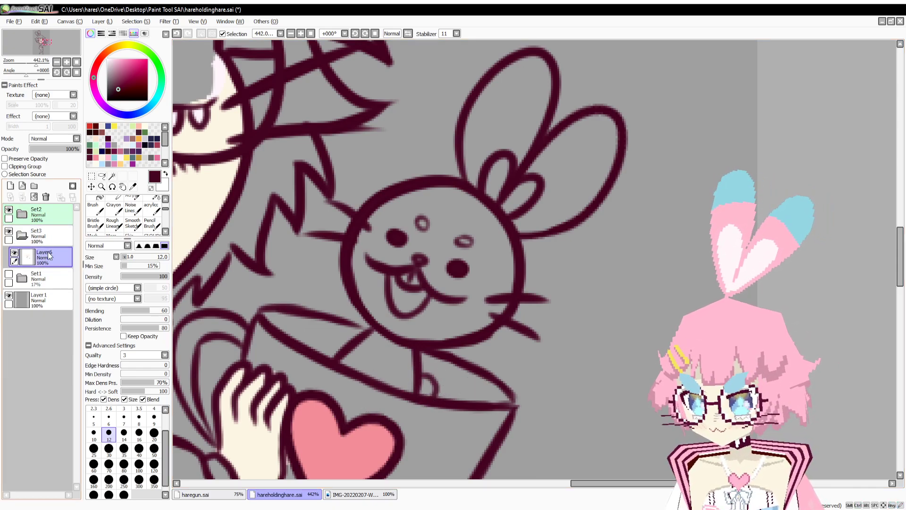
pyautogui.press('w')
pyautogui.click(378, 361)
pyautogui.click(474, 294)
pyautogui.click(506, 109)
pyautogui.click(571, 156)
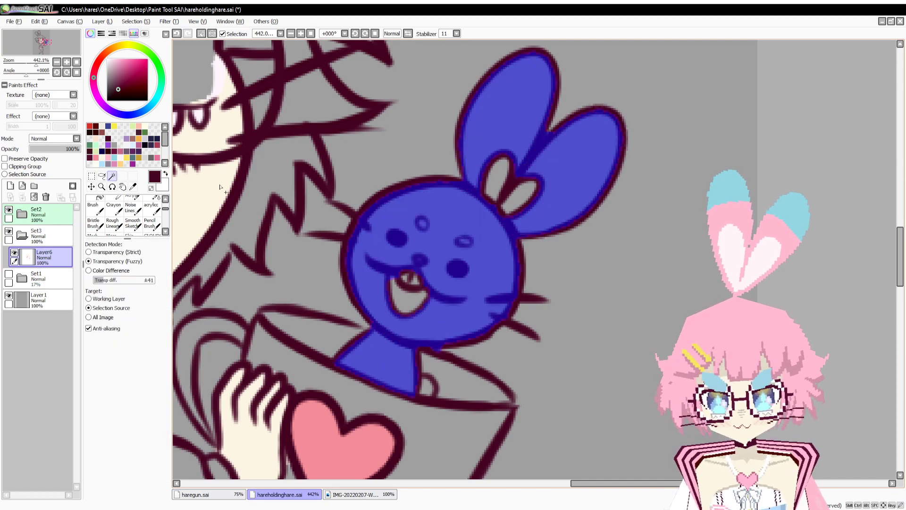
pyautogui.press('b')
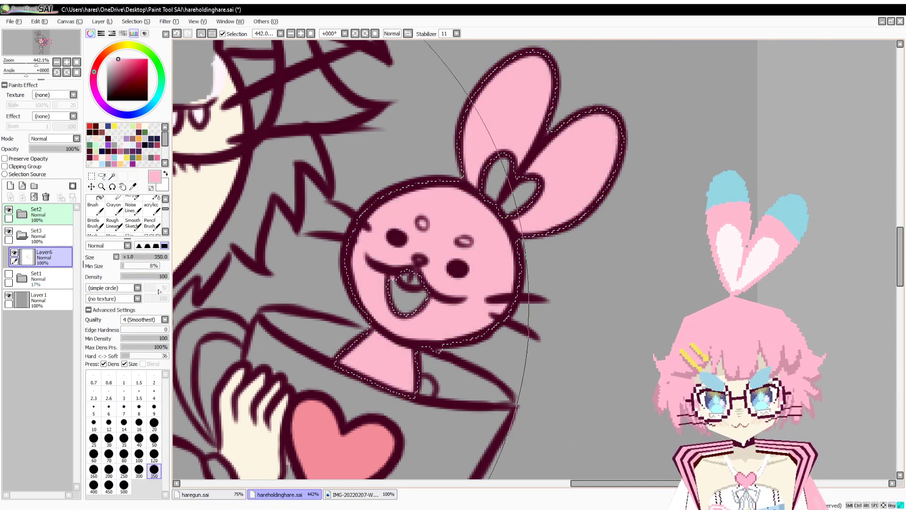
# Paint the hare's ear tips and a rounded chest patch light blue with brush size 20, and clear the selection.
pyautogui.click(114, 157)
pyautogui.click(154, 422)
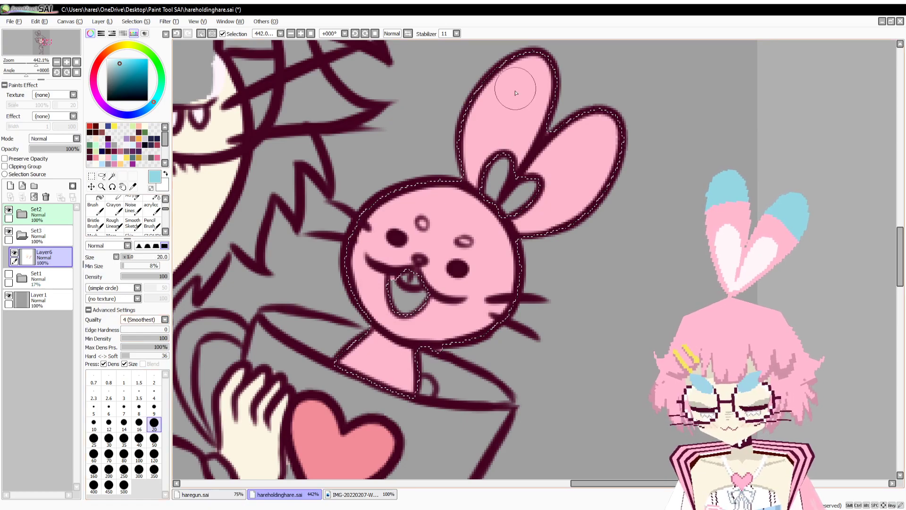
pyautogui.moveTo(516, 91)
pyautogui.mouseDown()
pyautogui.moveTo(530, 81)
pyautogui.moveTo(479, 55)
pyautogui.mouseUp()
pyautogui.moveTo(601, 125)
pyautogui.mouseDown()
pyautogui.moveTo(566, 117)
pyautogui.moveTo(576, 108)
pyautogui.moveTo(575, 191)
pyautogui.mouseUp()
pyautogui.moveTo(364, 366); pyautogui.dragTo(375, 373)
pyautogui.click(197, 34)
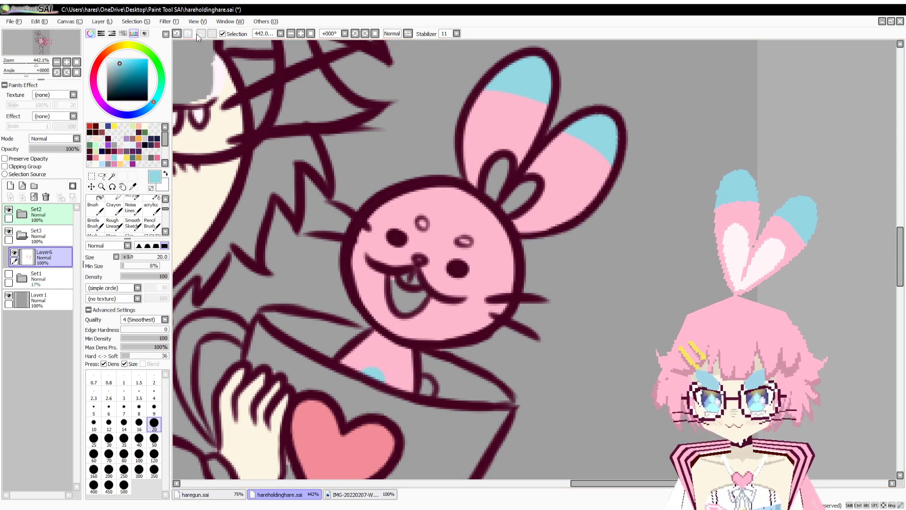
# Colour the hare's eyebrow spots and the paw inside the cup rim light blue.
pyautogui.moveTo(468, 242); pyautogui.dragTo(462, 242)
pyautogui.moveTo(419, 221); pyautogui.dragTo(423, 227)
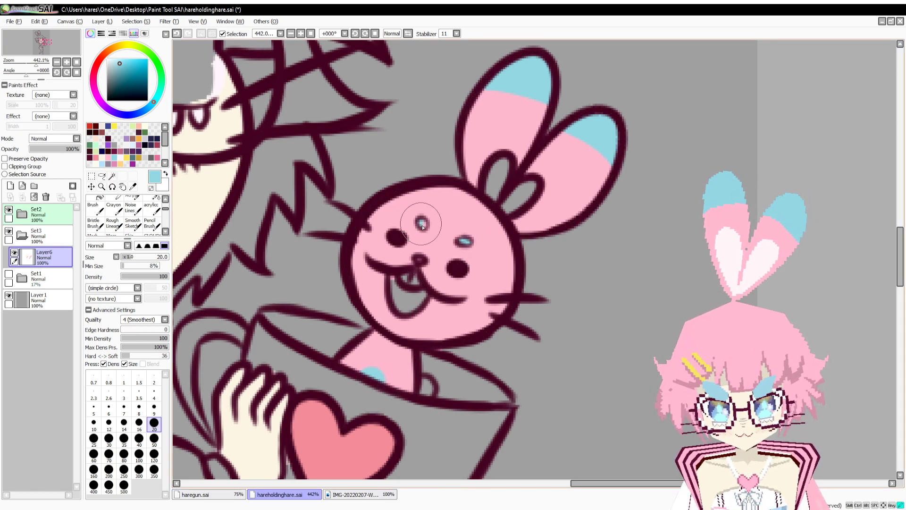
pyautogui.moveTo(427, 389); pyautogui.dragTo(426, 387)
# Paint the hare's tongue salmon pink and its teeth and inner ears pale pinkish white.
pyautogui.click(109, 157)
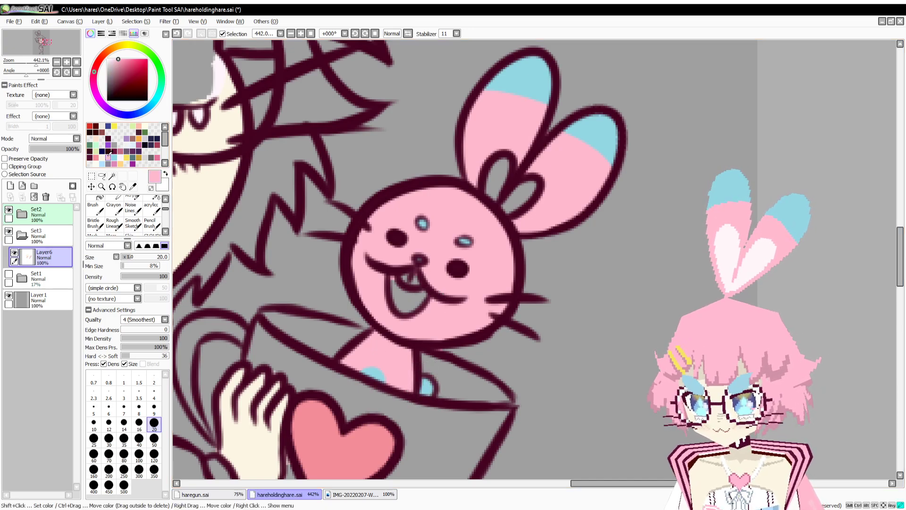
pyautogui.moveTo(399, 283)
pyautogui.mouseDown()
pyautogui.moveTo(405, 308)
pyautogui.moveTo(410, 297)
pyautogui.mouseUp()
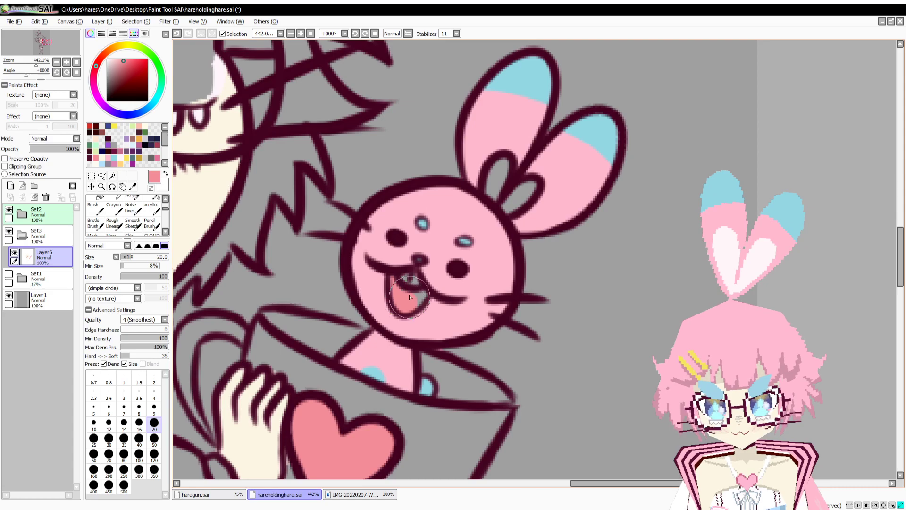
pyautogui.click(122, 151)
pyautogui.moveTo(404, 279); pyautogui.dragTo(420, 281)
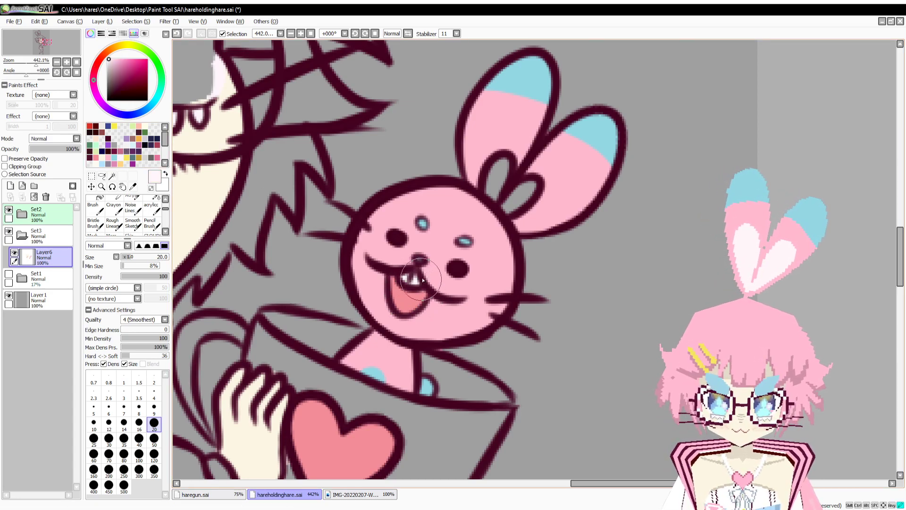
pyautogui.moveTo(531, 188)
pyautogui.mouseDown()
pyautogui.moveTo(520, 202)
pyautogui.moveTo(496, 178)
pyautogui.moveTo(499, 195)
pyautogui.moveTo(506, 177)
pyautogui.mouseUp()
pyautogui.press('i')
pyautogui.keyDown('alt'); pyautogui.click(537, 84); pyautogui.keyUp('alt')
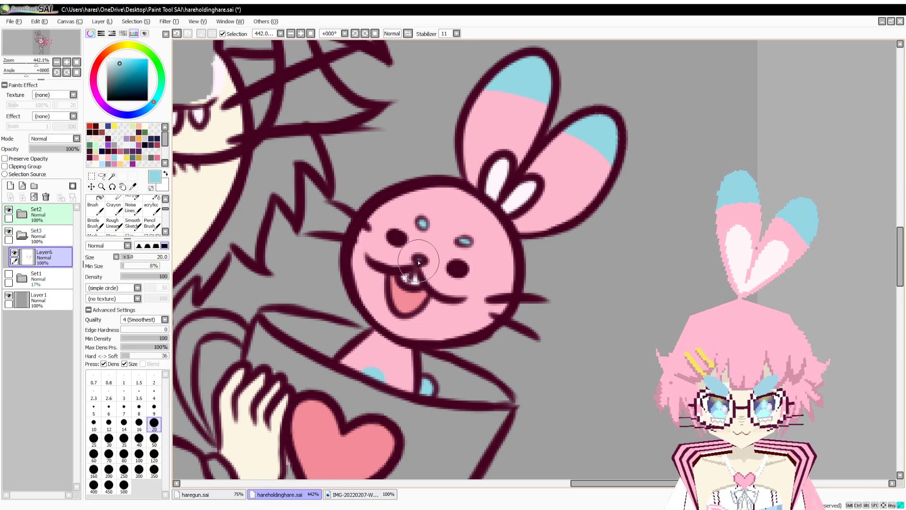
# Select the cup's inside on both sides of the hare and paint it golden yellow with brush size 20.
pyautogui.moveTo(421, 280); pyautogui.dragTo(474, 181)
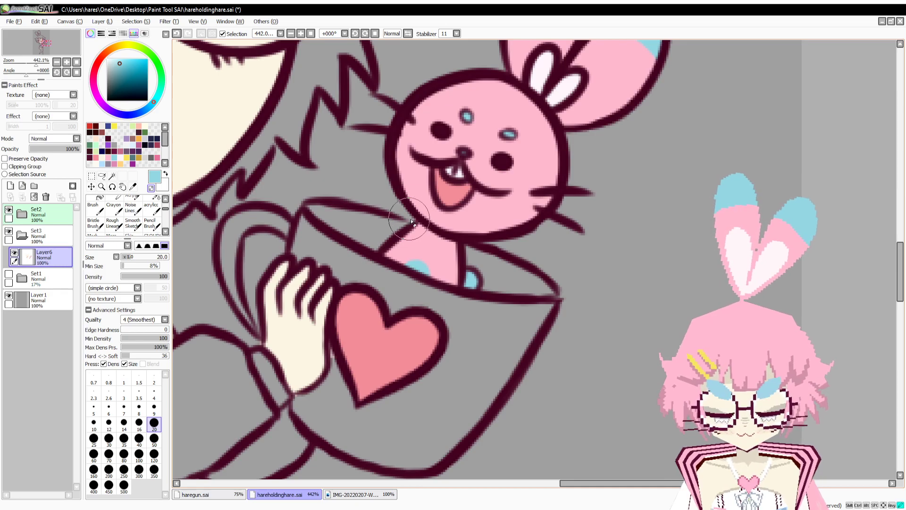
pyautogui.press('w')
pyautogui.click(380, 230)
pyautogui.click(491, 274)
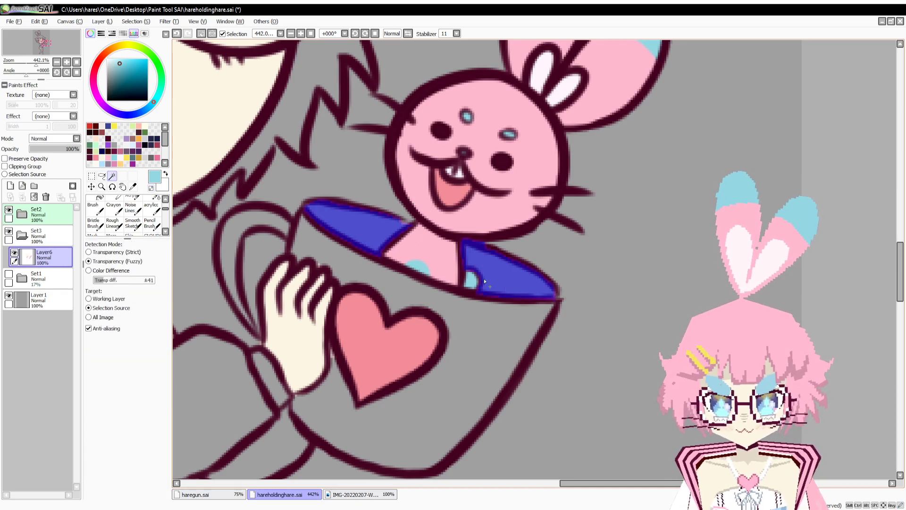
pyautogui.press('s')
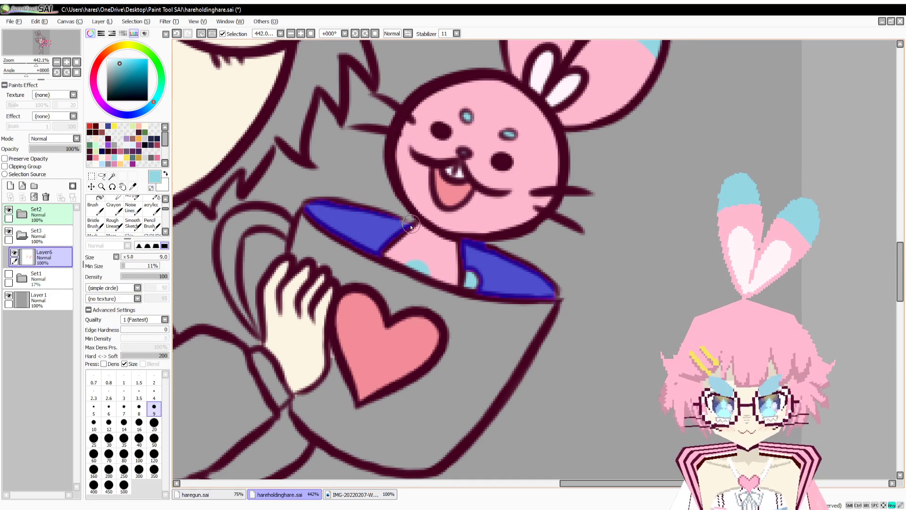
pyautogui.click(139, 158)
pyautogui.press('n')
pyautogui.moveTo(288, 213); pyautogui.dragTo(427, 235)
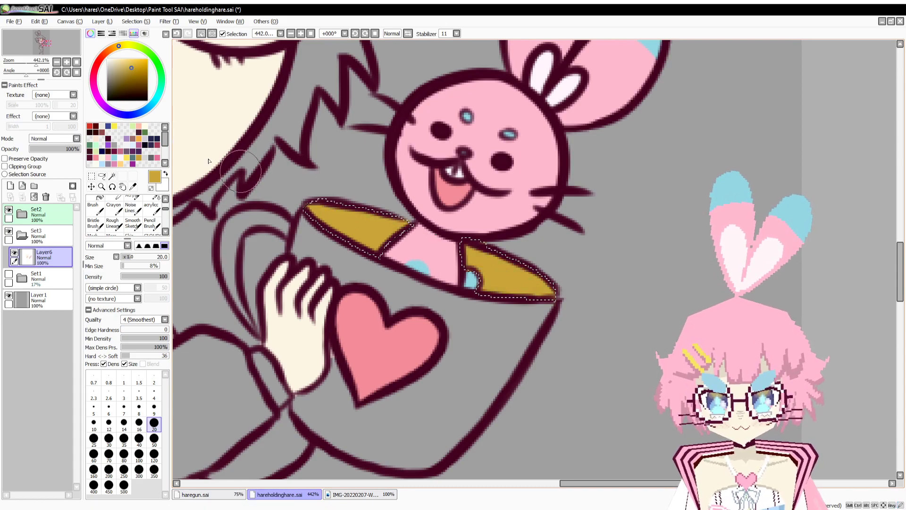
# Paint a dark greyish teal area along the lower part of the cup's inside on both sides of the hare.
pyautogui.click(146, 158)
pyautogui.moveTo(375, 255)
pyautogui.mouseDown()
pyautogui.moveTo(347, 242)
pyautogui.moveTo(410, 249)
pyautogui.moveTo(368, 240)
pyautogui.moveTo(481, 278)
pyautogui.moveTo(437, 260)
pyautogui.moveTo(509, 300)
pyautogui.moveTo(471, 269)
pyautogui.moveTo(550, 289)
pyautogui.moveTo(441, 260)
pyautogui.moveTo(534, 310)
pyautogui.mouseUp()
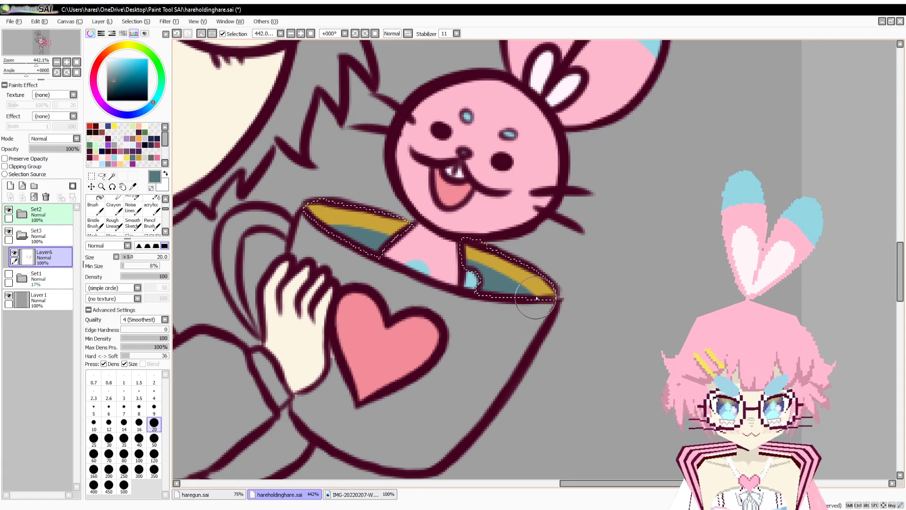
pyautogui.keyDown('alt'); pyautogui.click(388, 242); pyautogui.keyUp('alt')
pyautogui.moveTo(389, 240)
pyautogui.mouseDown()
pyautogui.moveTo(310, 231)
pyautogui.moveTo(417, 252)
pyautogui.mouseUp()
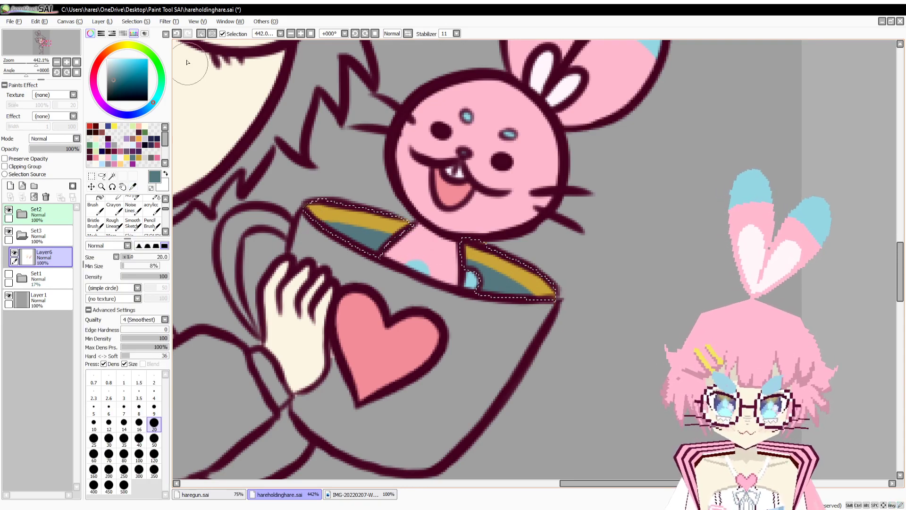
# Select the cup's outer surface and handle and paint them light blue with brush size 50.
pyautogui.press('w')
pyautogui.click(357, 278)
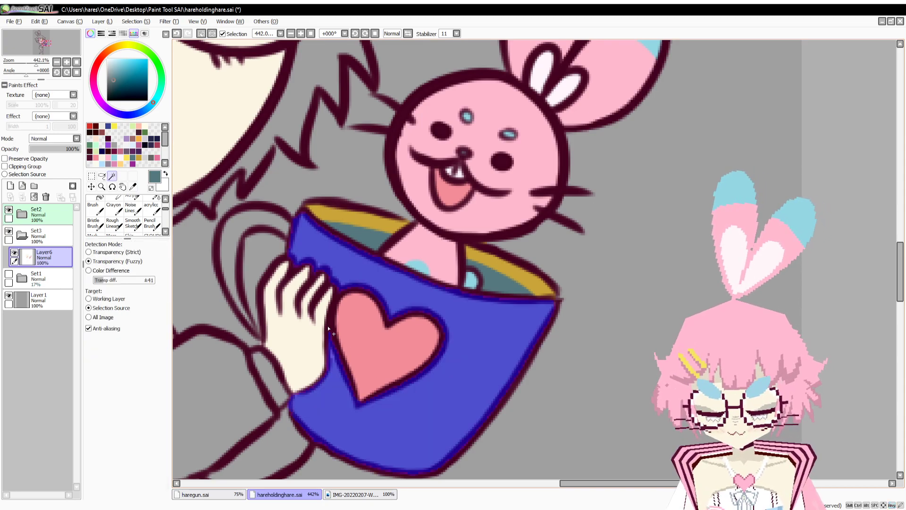
pyautogui.click(231, 225)
pyautogui.press('b')
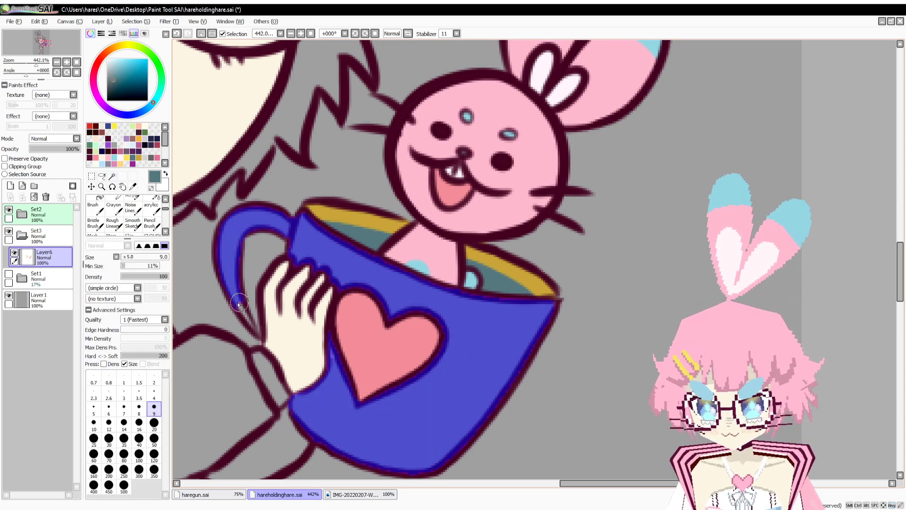
pyautogui.click(115, 159)
pyautogui.press('b')
pyautogui.click(155, 440)
pyautogui.moveTo(295, 319)
pyautogui.mouseDown()
pyautogui.moveTo(262, 351)
pyautogui.moveTo(531, 295)
pyautogui.mouseUp()
# Paint the cup's outer rim band and the whole handle yellow with brush size 20, and clear the selection.
pyautogui.click(114, 126)
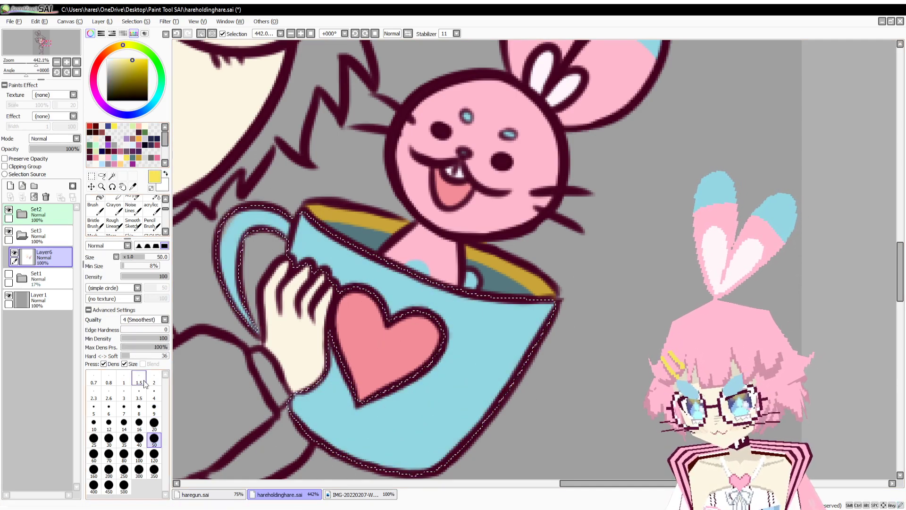
pyautogui.click(154, 422)
pyautogui.moveTo(305, 215)
pyautogui.mouseDown()
pyautogui.moveTo(394, 273)
pyautogui.moveTo(285, 212)
pyautogui.moveTo(443, 290)
pyautogui.moveTo(343, 232)
pyautogui.moveTo(332, 243)
pyautogui.moveTo(561, 303)
pyautogui.moveTo(405, 275)
pyautogui.moveTo(583, 308)
pyautogui.moveTo(388, 269)
pyautogui.mouseUp()
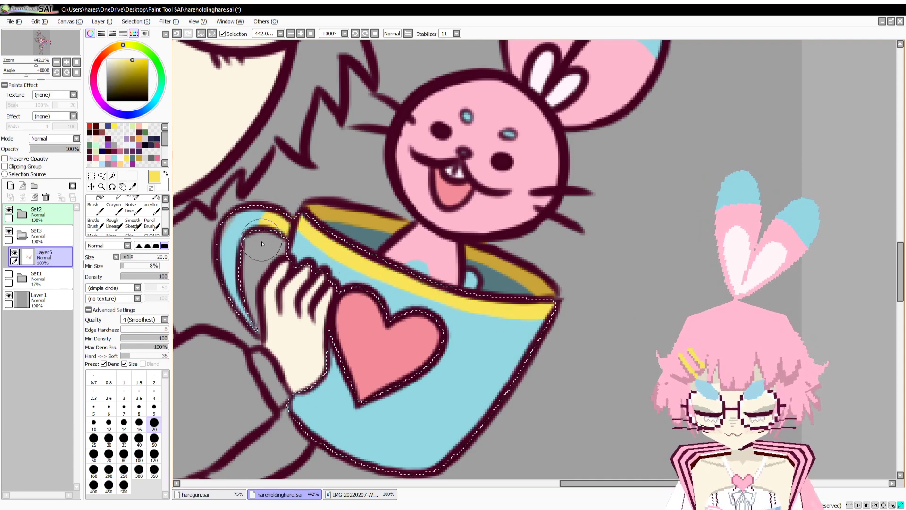
pyautogui.moveTo(263, 244)
pyautogui.mouseDown()
pyautogui.moveTo(235, 244)
pyautogui.moveTo(219, 279)
pyautogui.moveTo(261, 335)
pyautogui.mouseUp()
pyautogui.hotkey('ctrl', 'd')
pyautogui.press('-')
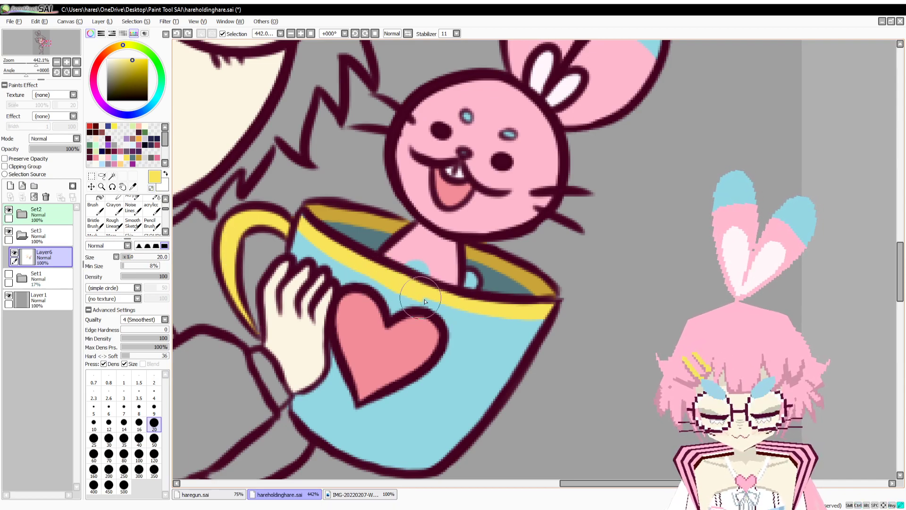
pyautogui.moveTo(489, 306); pyautogui.dragTo(490, 300)
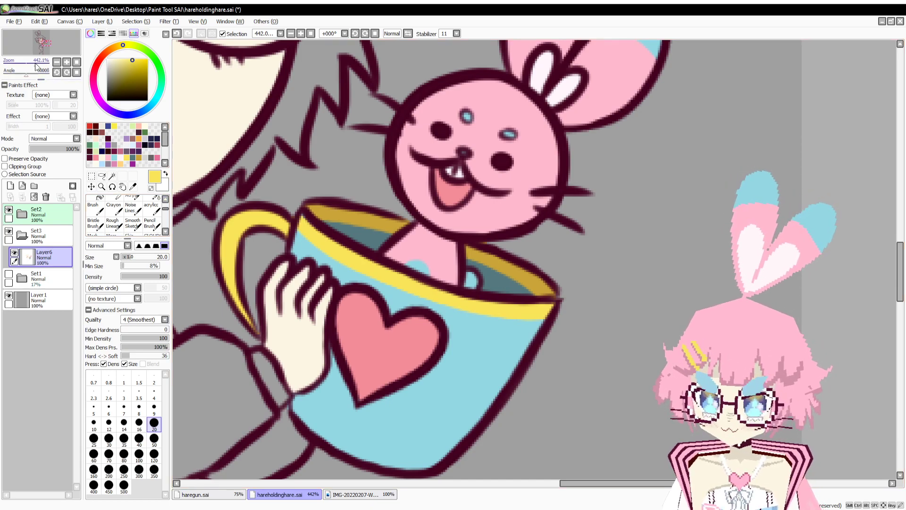
# Save the drawing.
pyautogui.moveTo(35, 64); pyautogui.dragTo(26, 74)
pyautogui.hotkey('ctrl', 's')
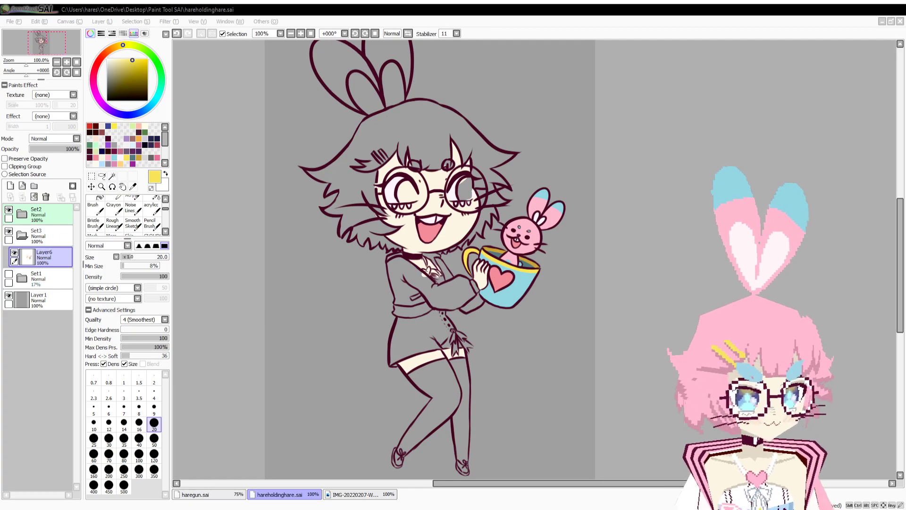
pyautogui.click(42, 355)
# Select all of the character's hair sections around the face with the Magic Wand.
pyautogui.moveTo(283, 331); pyautogui.dragTo(333, 390)
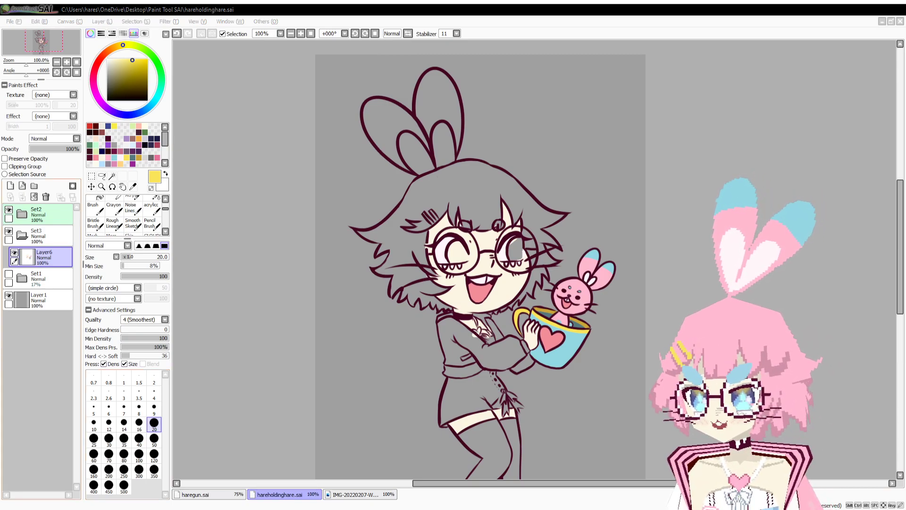
pyautogui.moveTo(27, 64); pyautogui.dragTo(32, 64)
pyautogui.press('w')
pyautogui.press('space')
pyautogui.moveTo(364, 377); pyautogui.dragTo(393, 125)
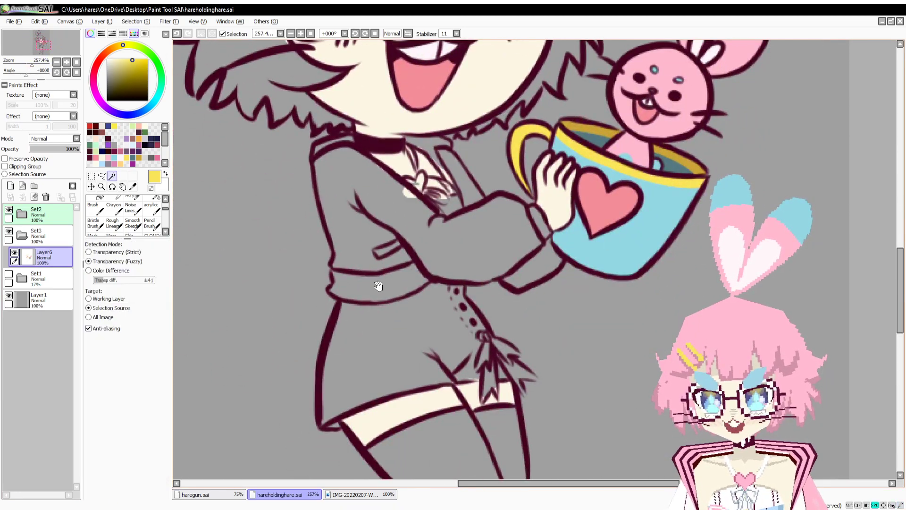
pyautogui.moveTo(332, 319); pyautogui.dragTo(408, 162)
pyautogui.moveTo(386, 201); pyautogui.dragTo(343, 359)
pyautogui.moveTo(308, 133); pyautogui.dragTo(322, 390)
pyautogui.moveTo(240, 113); pyautogui.dragTo(297, 329)
pyautogui.click(402, 182)
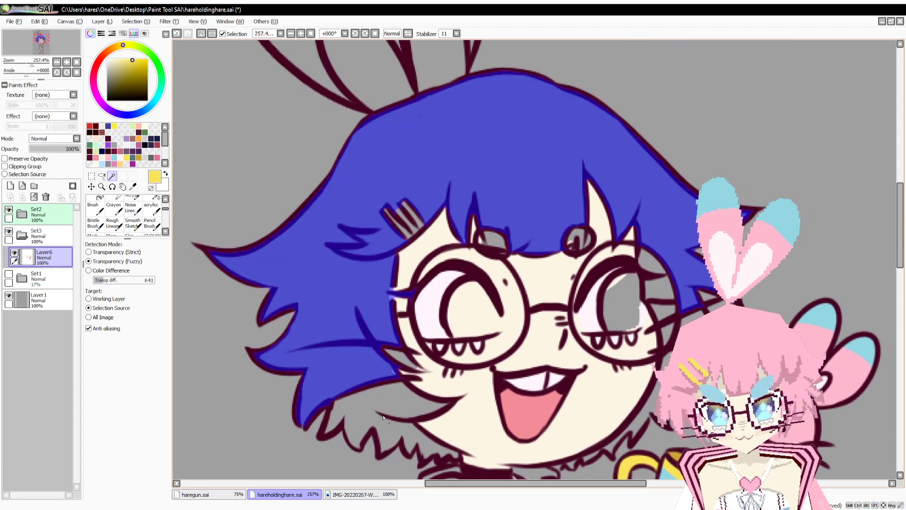
pyautogui.click(342, 420)
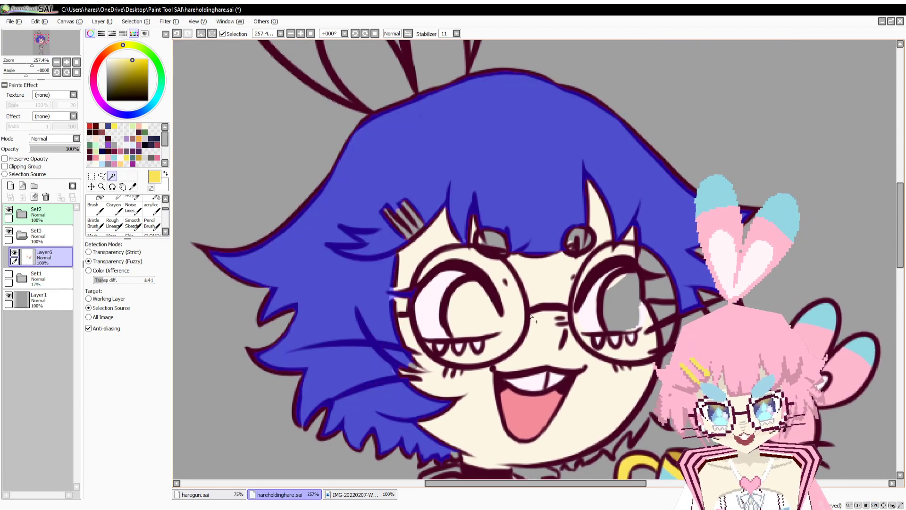
pyautogui.click(672, 310)
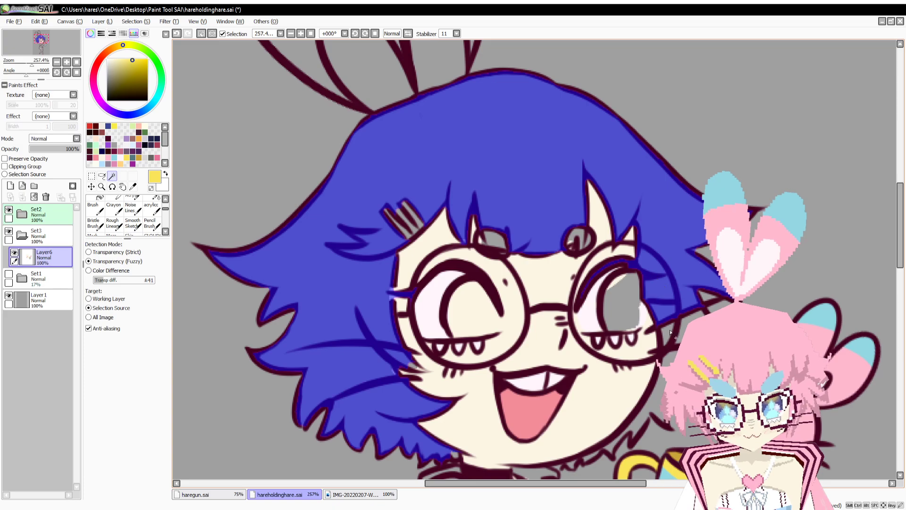
pyautogui.click(671, 424)
# Extend the hair selection by hand over the jagged ends under the chin and the thin strands beside the cheek.
pyautogui.moveTo(674, 426); pyautogui.dragTo(645, 245)
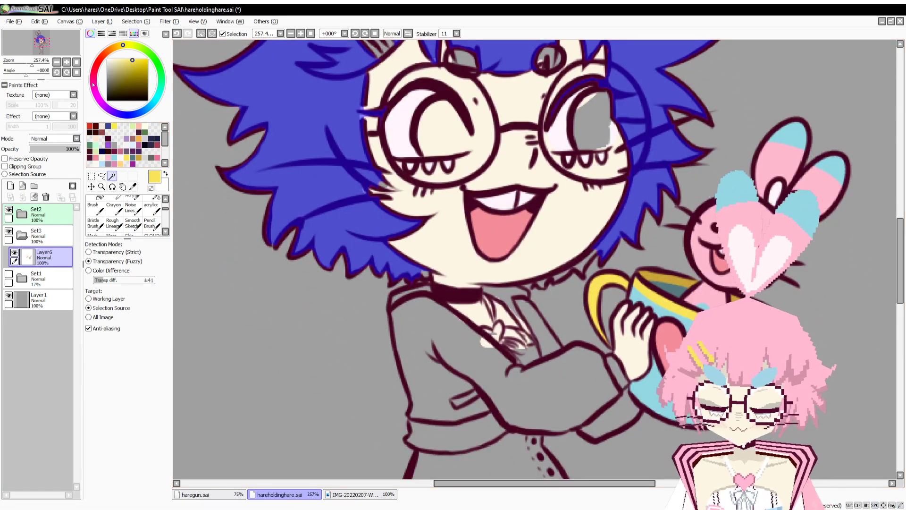
pyautogui.moveTo(32, 64); pyautogui.dragTo(38, 63)
pyautogui.press('s')
pyautogui.moveTo(525, 317)
pyautogui.mouseDown()
pyautogui.moveTo(511, 319)
pyautogui.moveTo(548, 319)
pyautogui.moveTo(554, 310)
pyautogui.mouseUp()
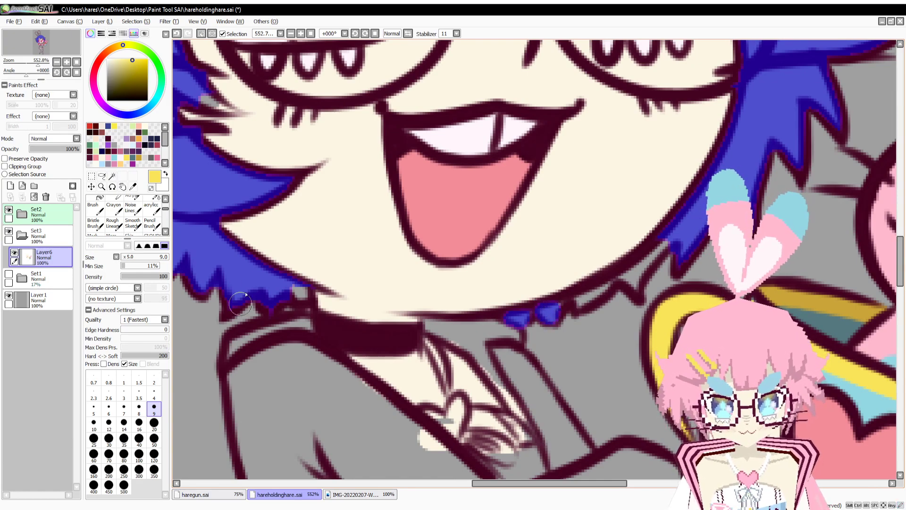
pyautogui.moveTo(299, 289); pyautogui.dragTo(301, 296)
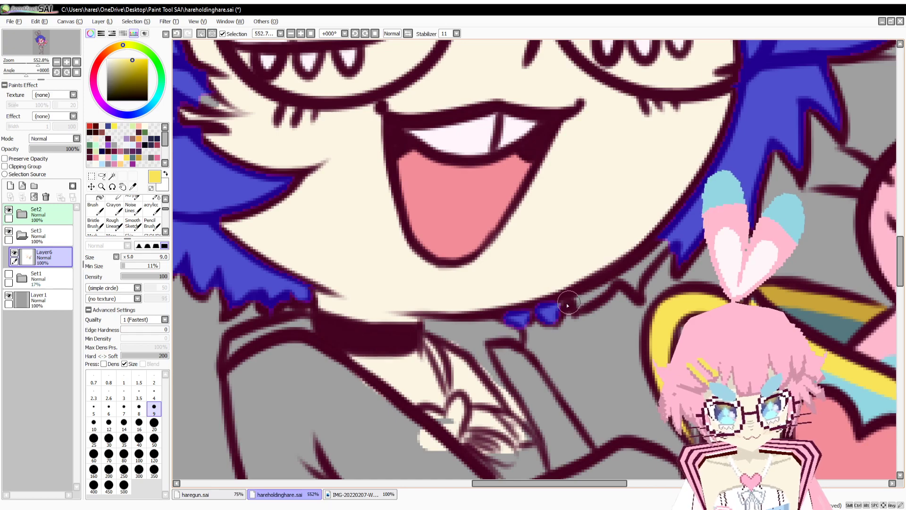
pyautogui.moveTo(562, 312)
pyautogui.mouseDown()
pyautogui.moveTo(582, 294)
pyautogui.moveTo(585, 305)
pyautogui.moveTo(626, 275)
pyautogui.moveTo(643, 285)
pyautogui.mouseUp()
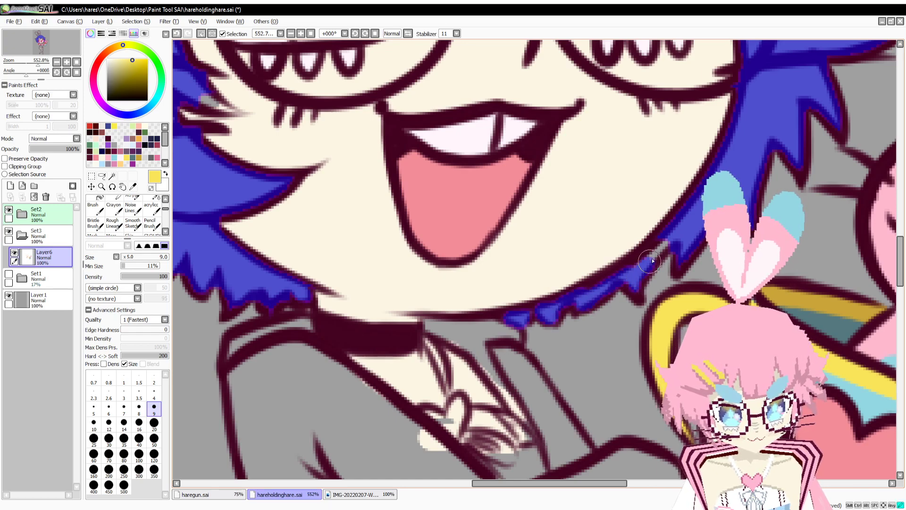
pyautogui.moveTo(451, 225); pyautogui.dragTo(475, 296)
pyautogui.moveTo(350, 195)
pyautogui.mouseDown()
pyautogui.moveTo(547, 352)
pyautogui.moveTo(573, 359)
pyautogui.mouseUp()
pyautogui.moveTo(446, 329); pyautogui.dragTo(462, 339)
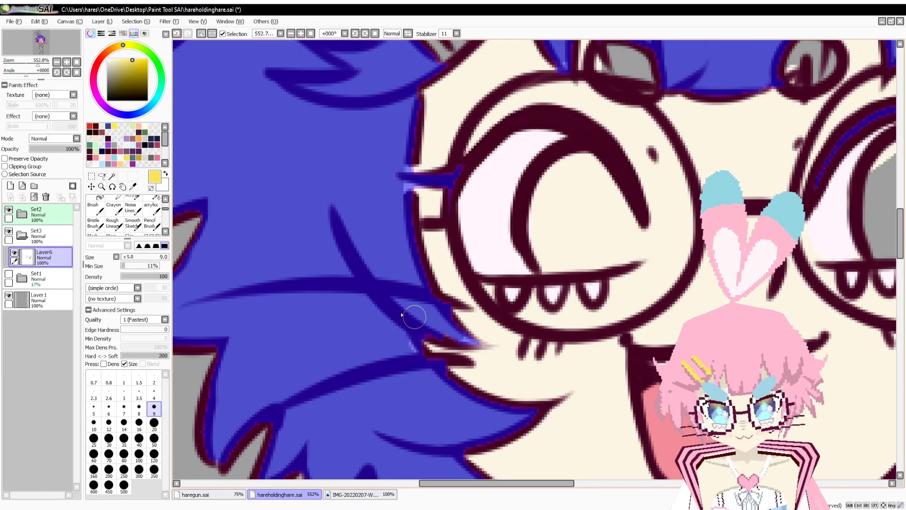
# Add both eyebrows and the hair clip bars to the selection.
pyautogui.moveTo(38, 65)
pyautogui.mouseDown()
pyautogui.moveTo(29, 65)
pyautogui.moveTo(37, 65)
pyautogui.mouseUp()
pyautogui.click(111, 177)
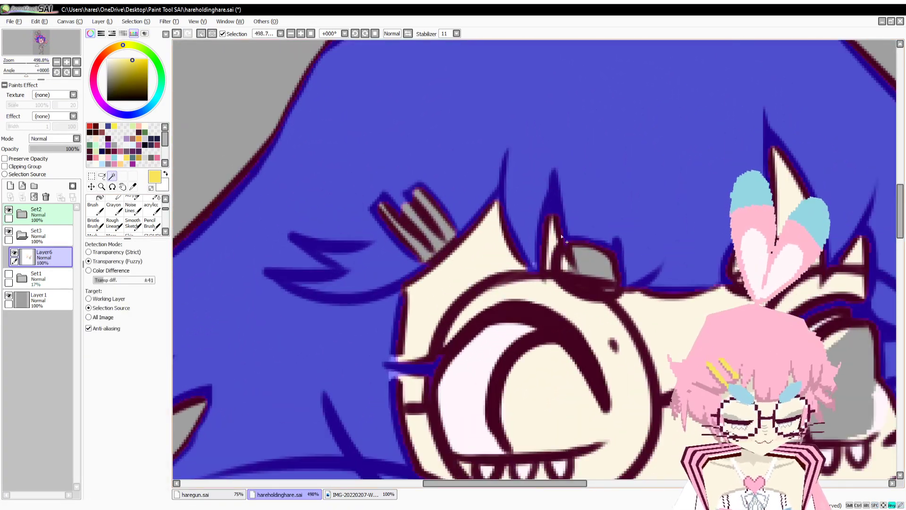
pyautogui.click(593, 261)
pyautogui.click(739, 267)
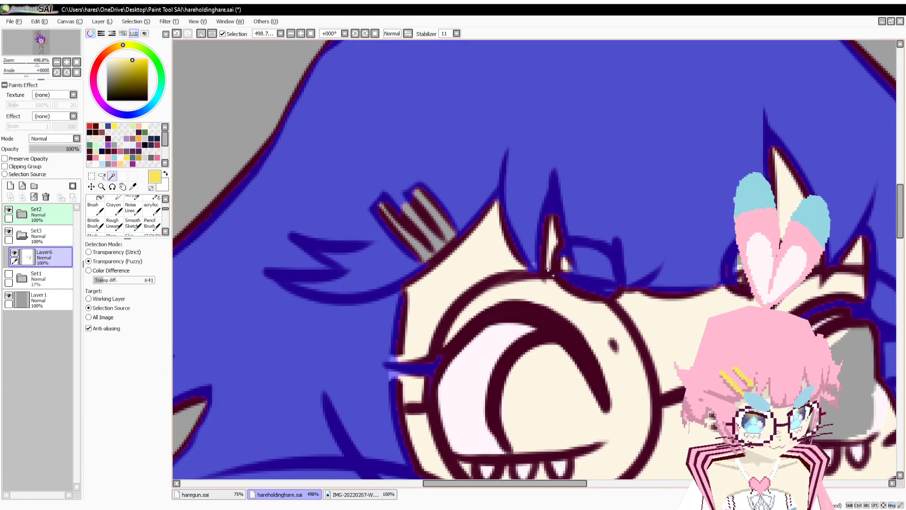
pyautogui.press('s')
pyautogui.moveTo(411, 194)
pyautogui.mouseDown()
pyautogui.moveTo(439, 231)
pyautogui.moveTo(433, 244)
pyautogui.mouseUp()
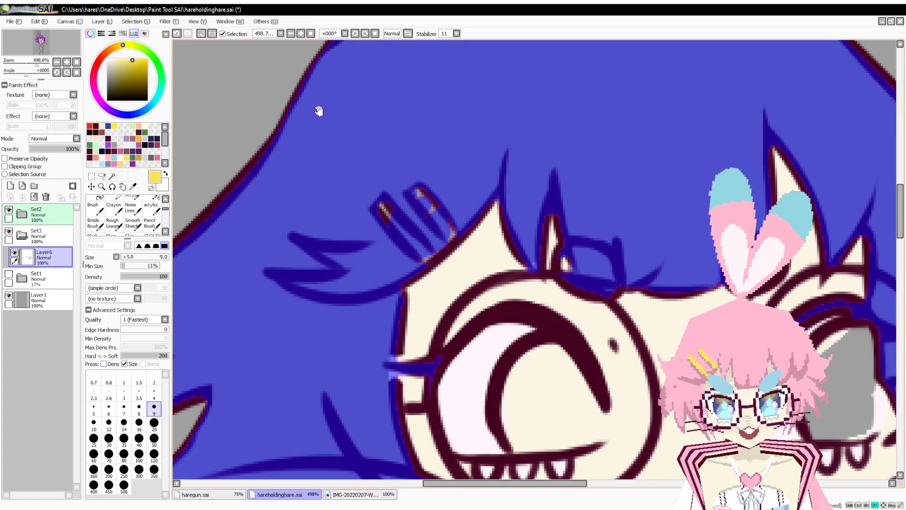
# Add the outer areas of both bunny ears to the selection, filling the narrow gap at the ear's base by hand.
pyautogui.scroll(5, 301, 183)
pyautogui.press('w')
pyautogui.scroll(2, 328, 282)
pyautogui.press('s')
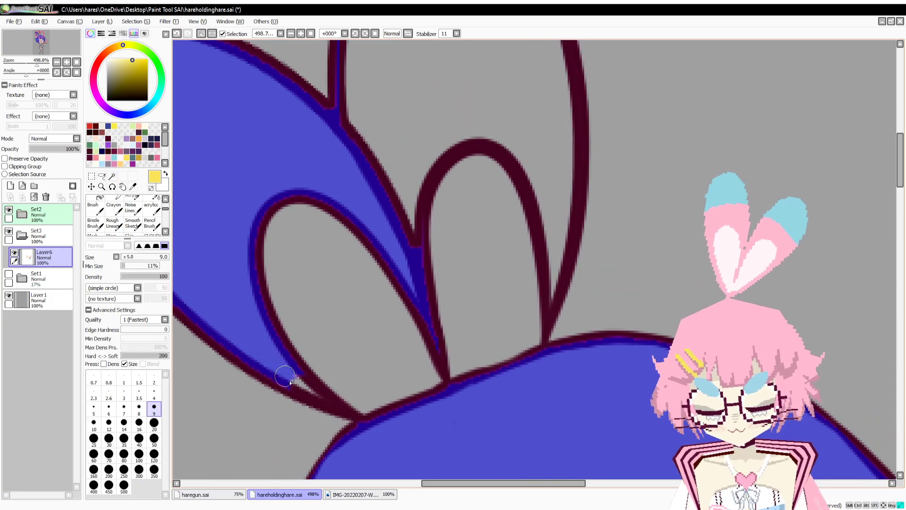
pyautogui.moveTo(293, 379); pyautogui.dragTo(322, 397)
pyautogui.press('w')
pyautogui.click(423, 142)
# Paint the selected hair and bunny ears light pink with brush size 350.
pyautogui.moveTo(37, 63); pyautogui.dragTo(28, 65)
pyautogui.moveTo(440, 326); pyautogui.dragTo(404, 243)
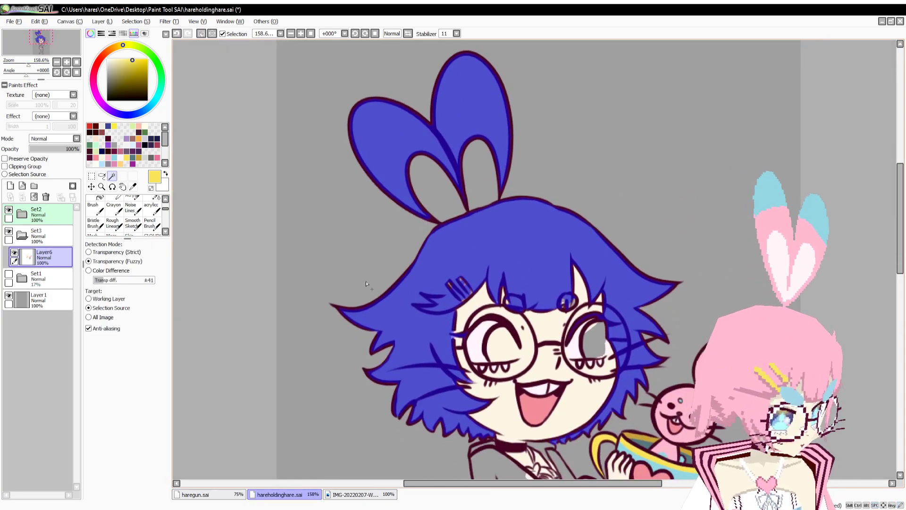
pyautogui.moveTo(355, 361); pyautogui.dragTo(341, 291)
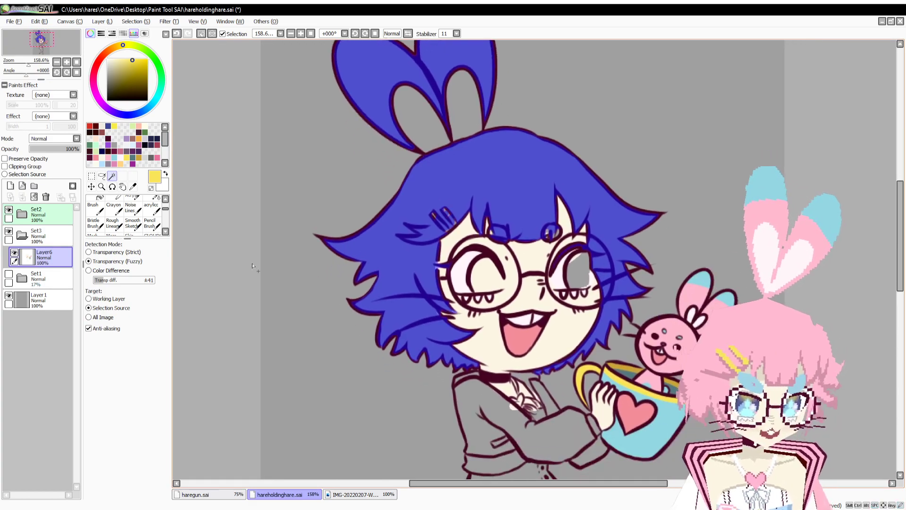
pyautogui.moveTo(22, 63); pyautogui.dragTo(29, 64)
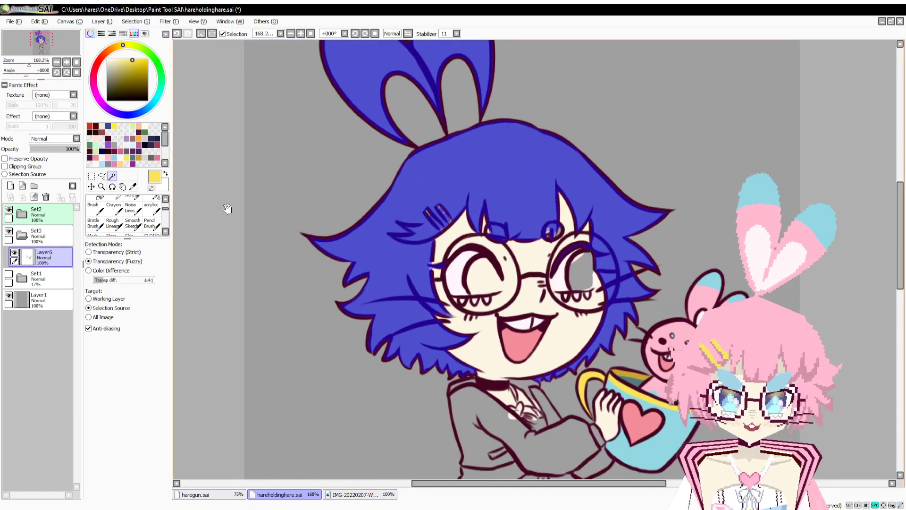
pyautogui.moveTo(275, 265); pyautogui.dragTo(268, 301)
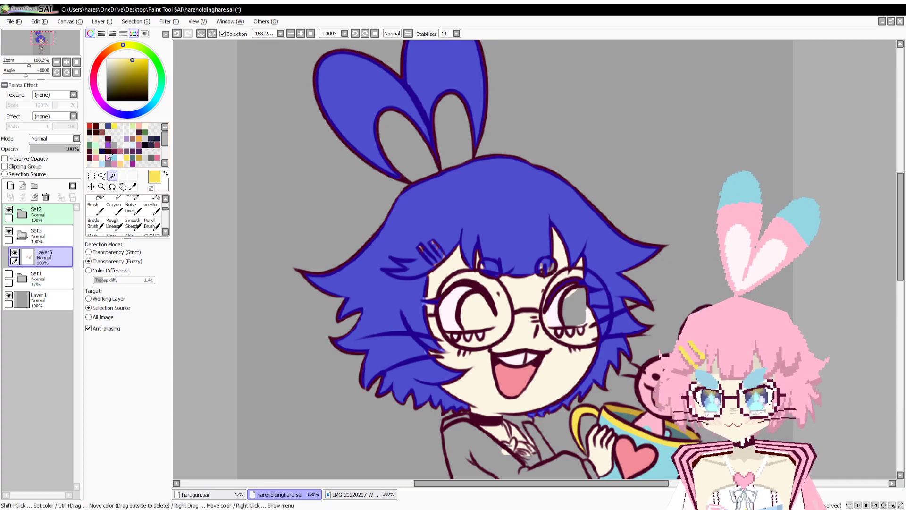
pyautogui.click(101, 213)
pyautogui.click(154, 471)
pyautogui.moveTo(351, 288)
pyautogui.mouseDown()
pyautogui.moveTo(372, 301)
pyautogui.moveTo(380, 345)
pyautogui.mouseUp()
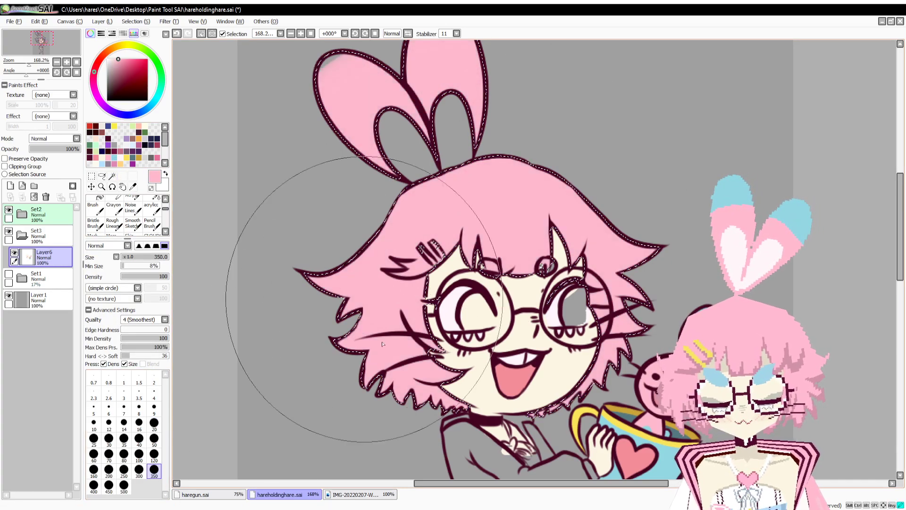
pyautogui.moveTo(491, 156); pyautogui.dragTo(529, 272)
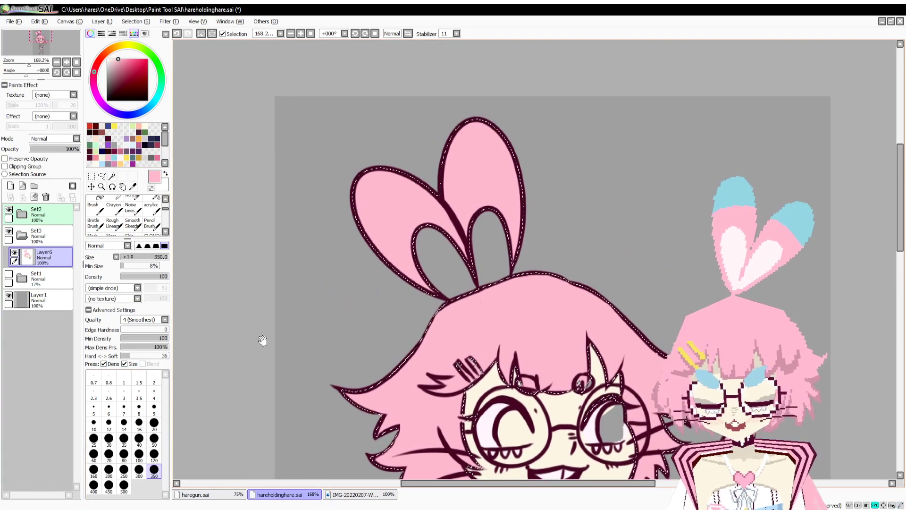
# Paint the tips of both bunny ears light blue with brush size 50, and clear the selection.
pyautogui.click(115, 157)
pyautogui.click(154, 438)
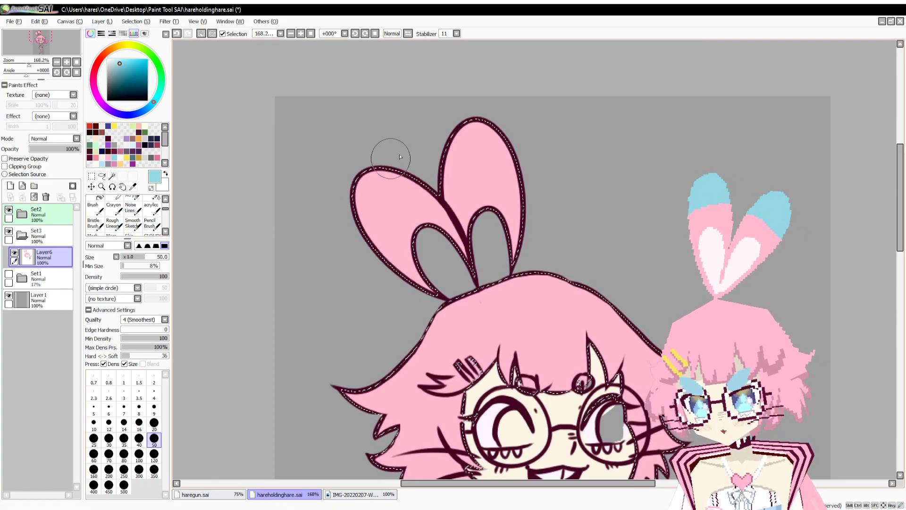
pyautogui.moveTo(395, 156); pyautogui.dragTo(335, 239)
pyautogui.moveTo(438, 141); pyautogui.dragTo(528, 136)
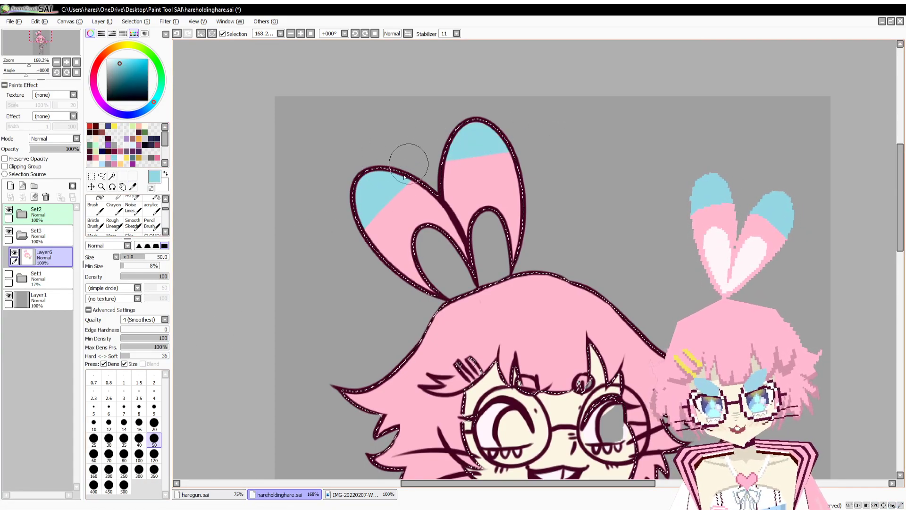
pyautogui.moveTo(339, 279); pyautogui.dragTo(327, 109)
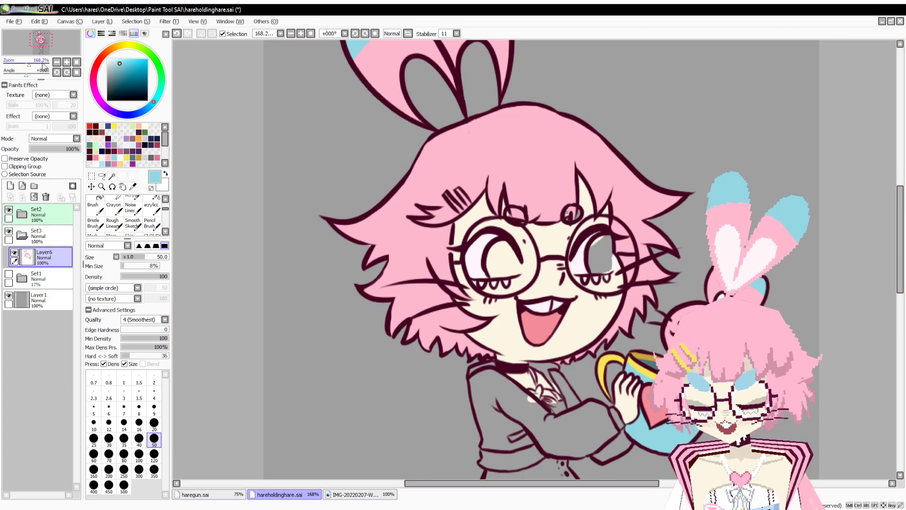
# Paint light blue accents in the character's eyebrows with brush size 20 and cover the leftover gray spots with the hair's pink.
pyautogui.scroll(5, 194, 152)
pyautogui.moveTo(194, 153); pyautogui.dragTo(200, 308)
pyautogui.click(154, 422)
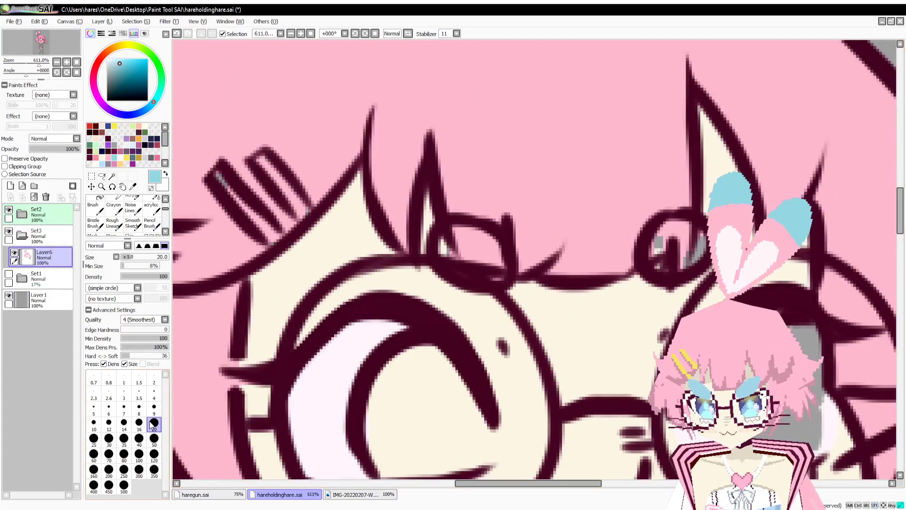
pyautogui.moveTo(442, 243)
pyautogui.mouseDown()
pyautogui.moveTo(448, 257)
pyautogui.moveTo(493, 274)
pyautogui.moveTo(488, 279)
pyautogui.mouseUp()
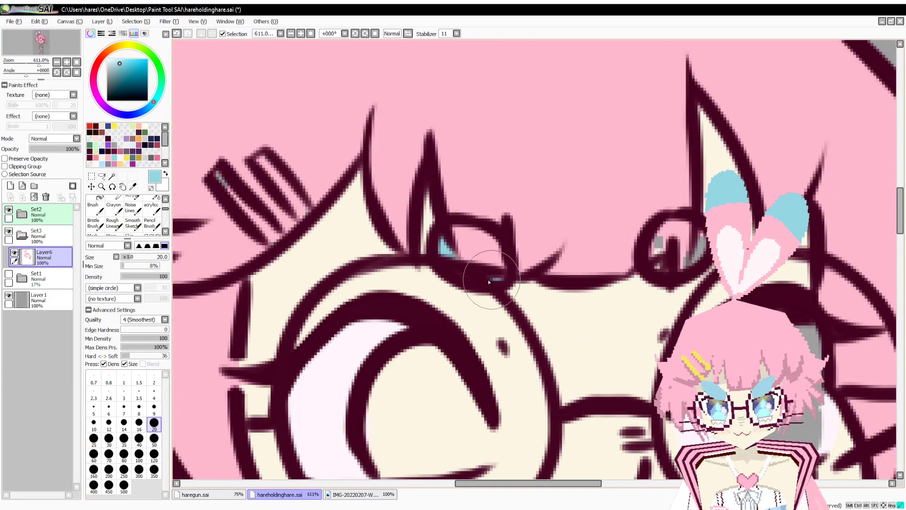
pyautogui.moveTo(666, 264); pyautogui.dragTo(659, 267)
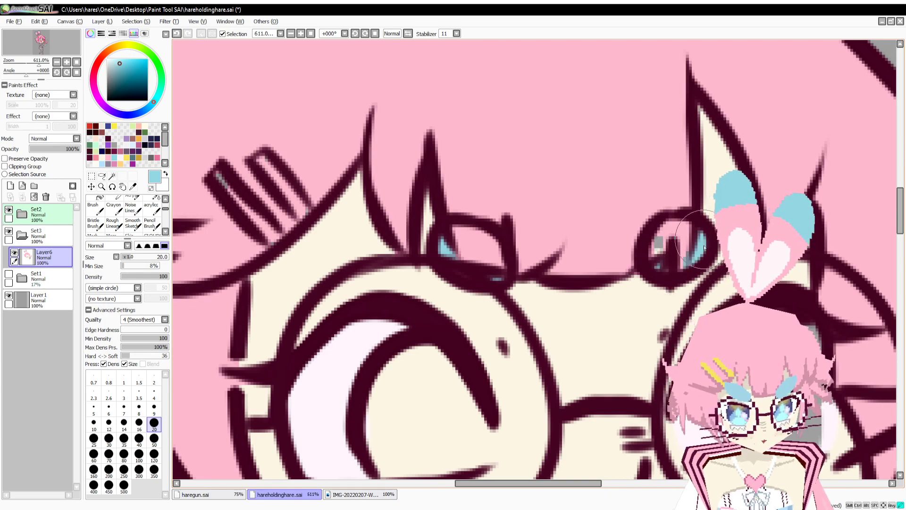
pyautogui.keyDown('alt'); pyautogui.click(659, 171); pyautogui.keyUp('alt')
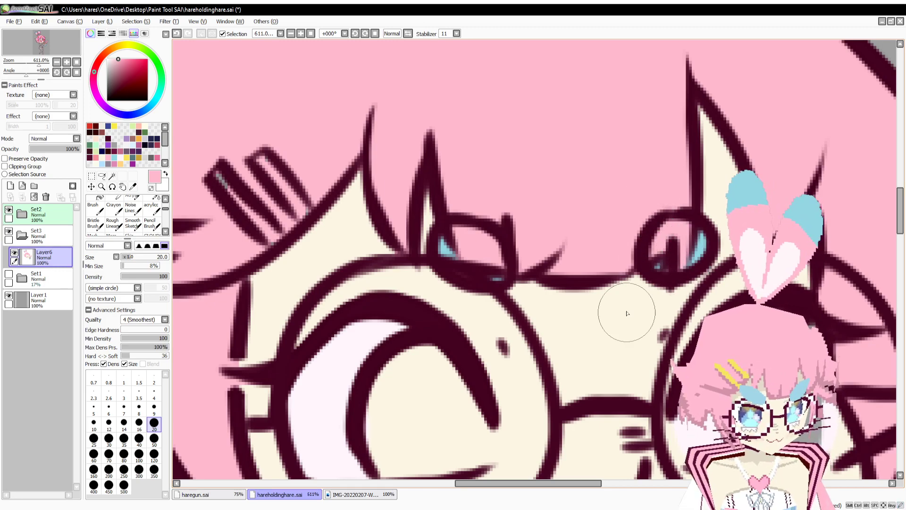
pyautogui.press('alt')
# Paint both hair clips above the glasses yellow with brush size 20.
pyautogui.moveTo(493, 310); pyautogui.dragTo(550, 364)
pyautogui.click(127, 158)
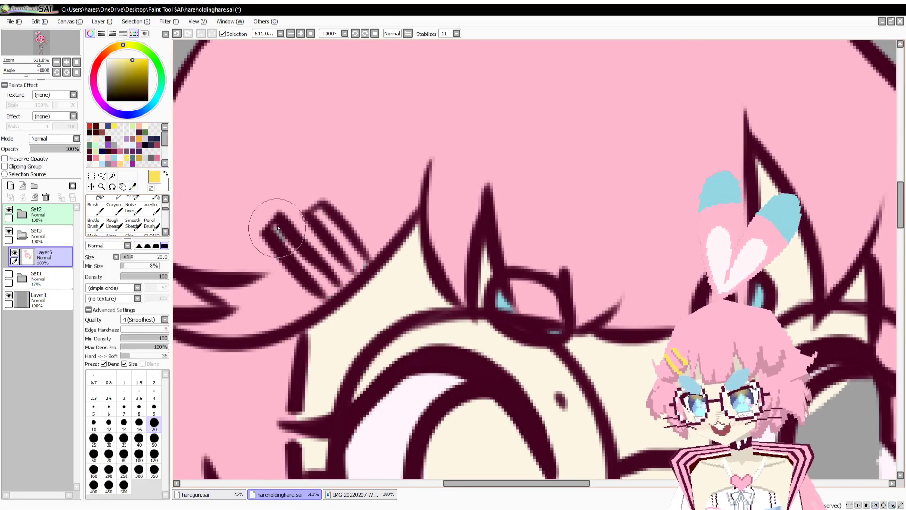
pyautogui.moveTo(273, 228); pyautogui.dragTo(336, 295)
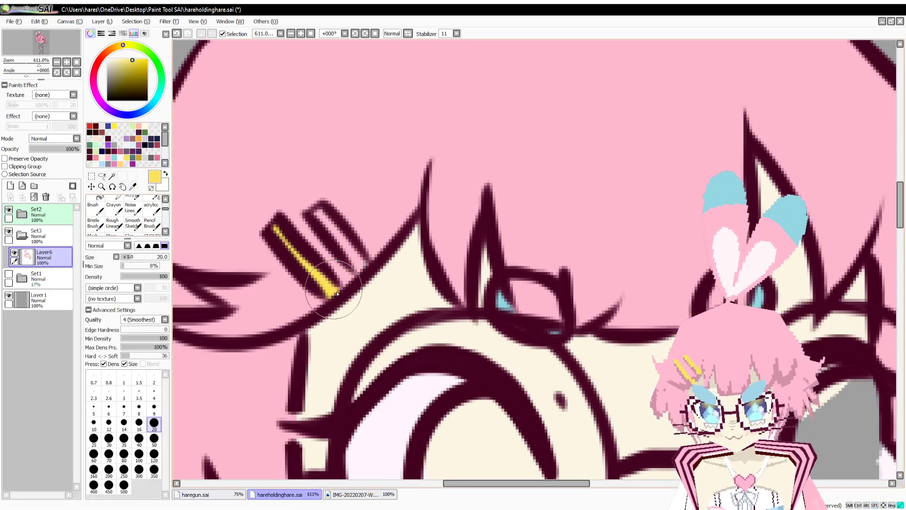
pyautogui.moveTo(317, 212); pyautogui.dragTo(361, 269)
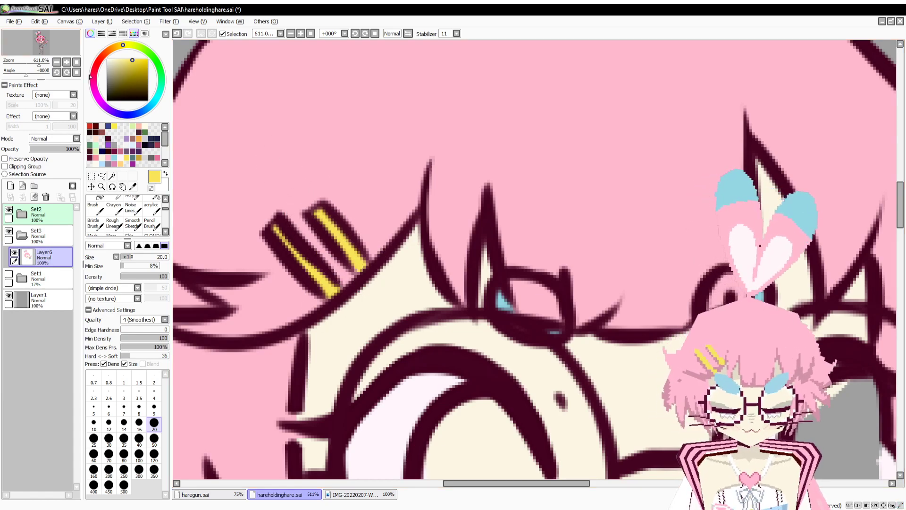
# Select the inner areas of both bunny ears, paint them pale pinkish white with brush size 350, and clear the selection.
pyautogui.moveTo(38, 64)
pyautogui.mouseDown()
pyautogui.moveTo(27, 82)
pyautogui.moveTo(35, 81)
pyautogui.mouseUp()
pyautogui.moveTo(340, 188); pyautogui.dragTo(355, 317)
pyautogui.press('w')
pyautogui.click(368, 155)
pyautogui.click(440, 158)
pyautogui.moveTo(427, 166); pyautogui.dragTo(437, 284)
pyautogui.press('n')
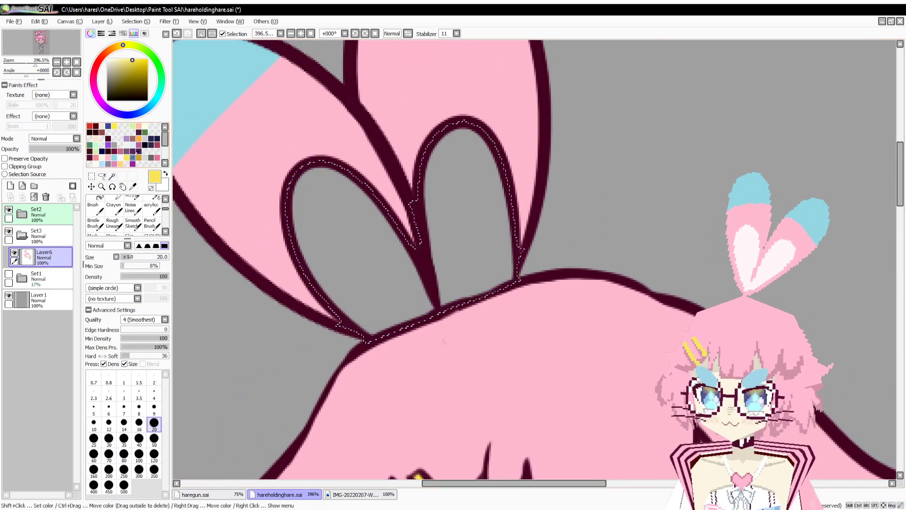
pyautogui.click(121, 158)
pyautogui.click(158, 471)
pyautogui.moveTo(321, 255); pyautogui.dragTo(378, 273)
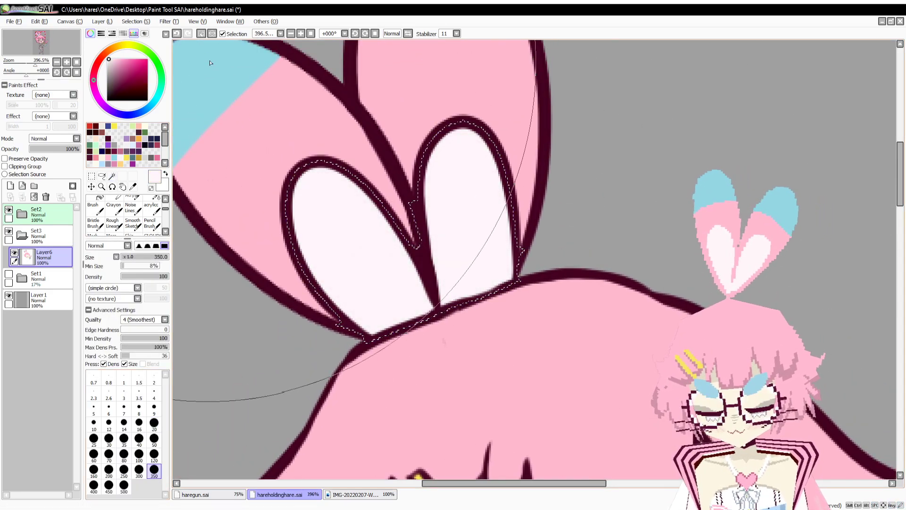
pyautogui.click(202, 34)
# Clean up pink spill along the outer edges of the hair with the eraser at size 20.
pyautogui.scroll(-5, 332, 357)
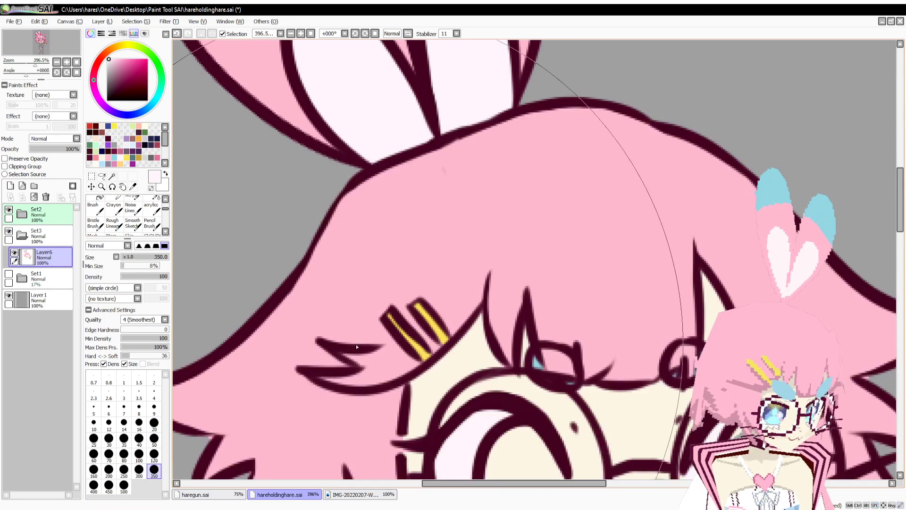
pyautogui.moveTo(326, 346); pyautogui.dragTo(311, 220)
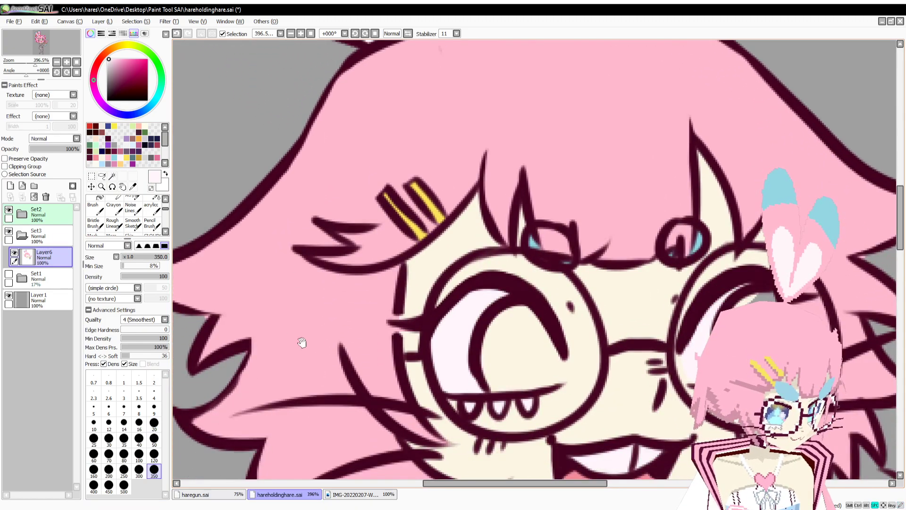
pyautogui.moveTo(302, 343); pyautogui.dragTo(360, 189)
pyautogui.moveTo(333, 336); pyautogui.dragTo(244, 401)
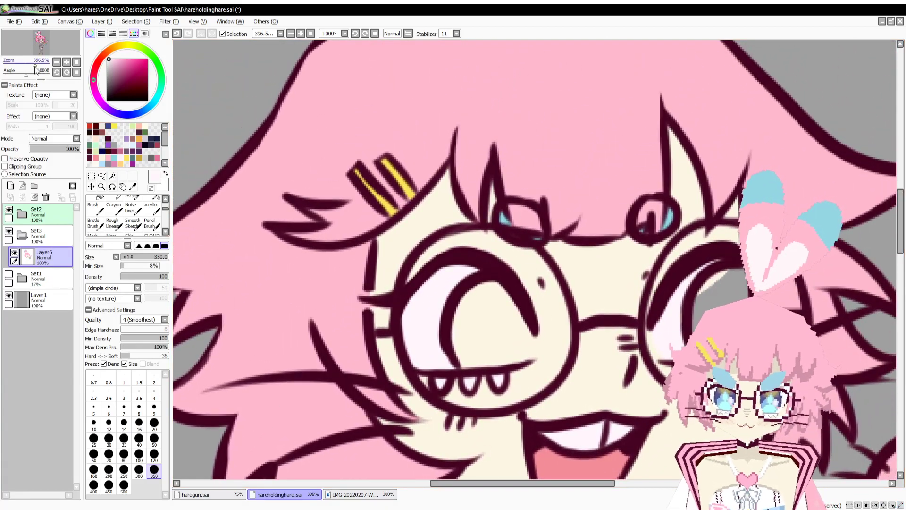
pyautogui.moveTo(24, 64); pyautogui.dragTo(34, 74)
pyautogui.moveTo(301, 269); pyautogui.dragTo(400, 230)
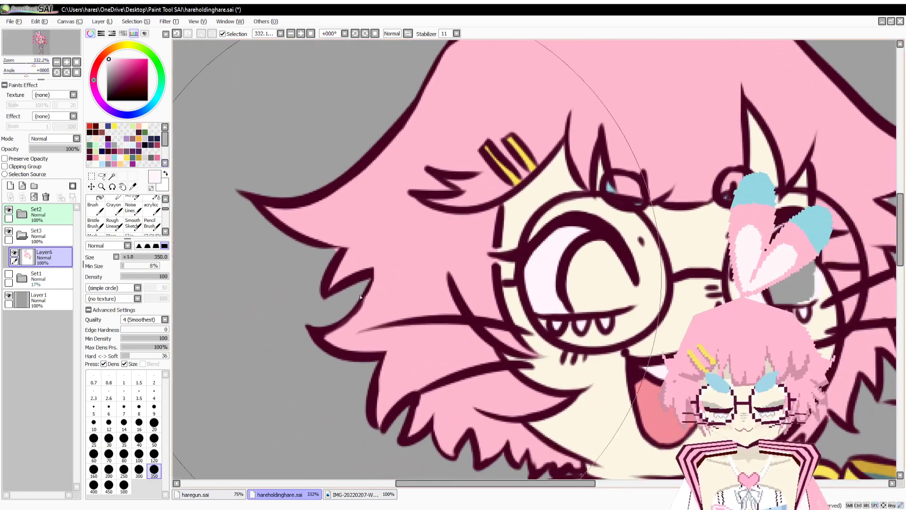
pyautogui.press('e')
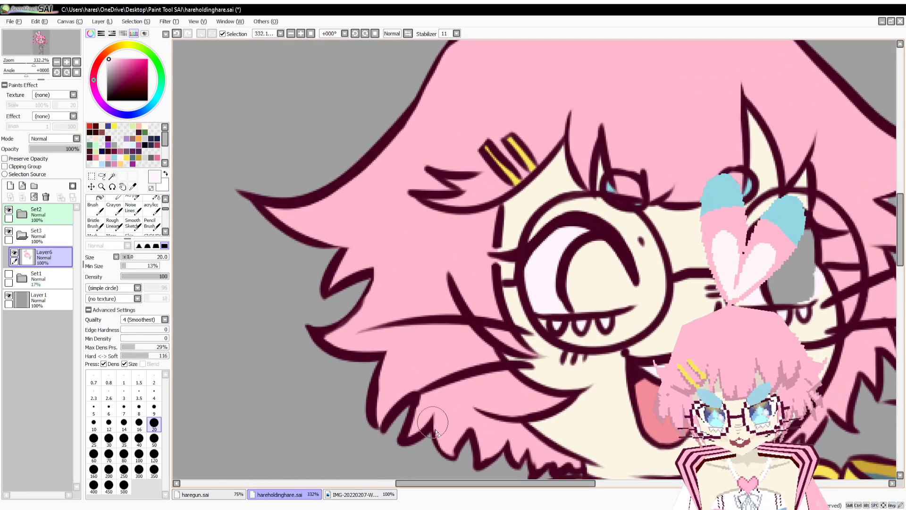
pyautogui.moveTo(467, 439); pyautogui.dragTo(425, 377)
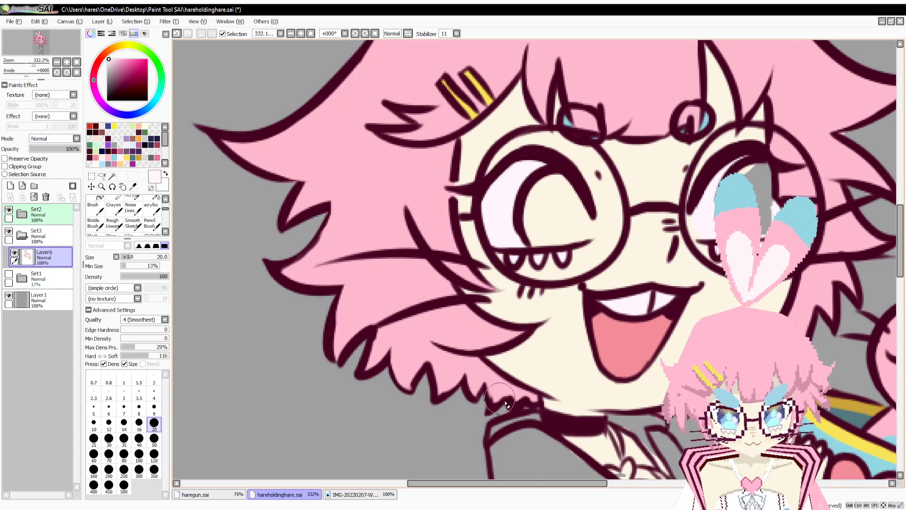
pyautogui.moveTo(677, 429)
pyautogui.mouseDown()
pyautogui.moveTo(549, 442)
pyautogui.moveTo(545, 433)
pyautogui.moveTo(557, 428)
pyautogui.mouseUp()
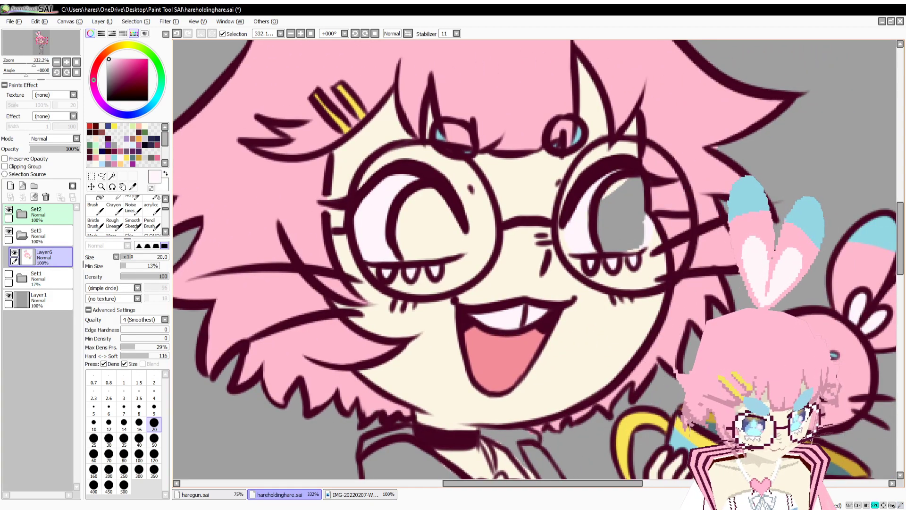
pyautogui.moveTo(724, 277); pyautogui.dragTo(704, 319)
pyautogui.moveTo(649, 164); pyautogui.dragTo(701, 292)
# Touch up the face between the fringe and along the cheek hair with the sampled cream skin tone, and save the drawing.
pyautogui.press('i')
pyautogui.keyDown('alt'); pyautogui.click(425, 302); pyautogui.keyUp('alt')
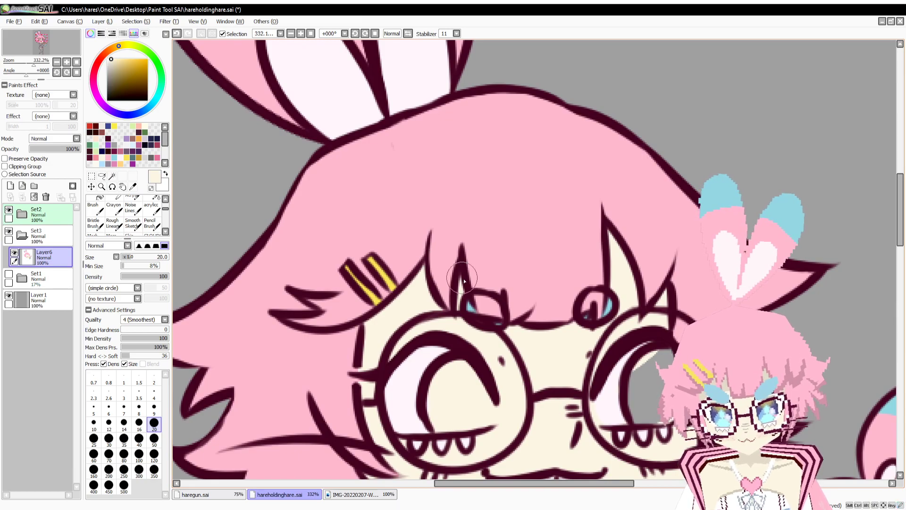
pyautogui.moveTo(545, 378); pyautogui.dragTo(488, 189)
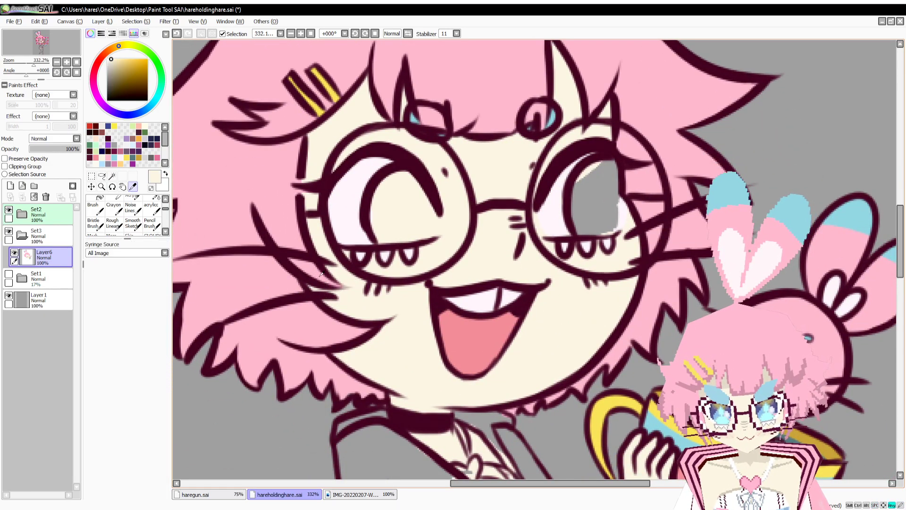
pyautogui.keyDown('alt'); pyautogui.click(336, 289); pyautogui.keyUp('alt')
pyautogui.keyDown('alt'); pyautogui.click(359, 291); pyautogui.keyUp('alt')
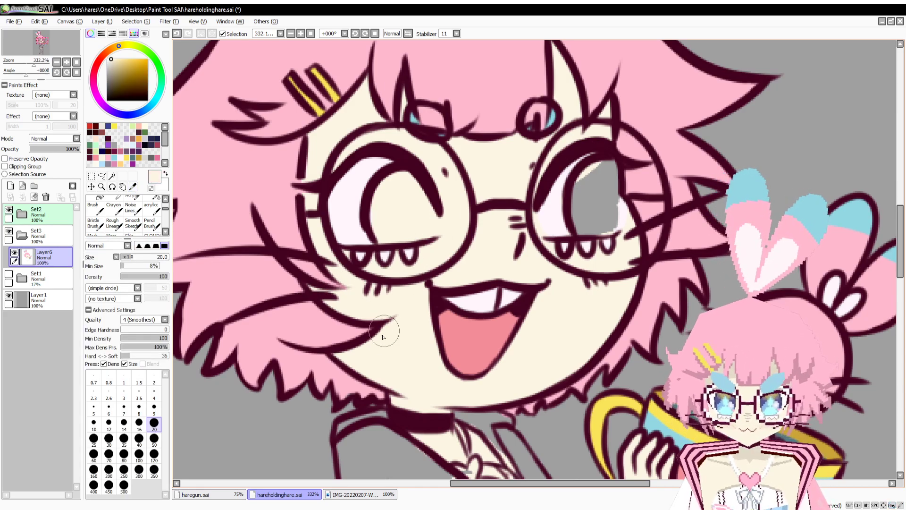
pyautogui.moveTo(353, 371); pyautogui.dragTo(354, 312)
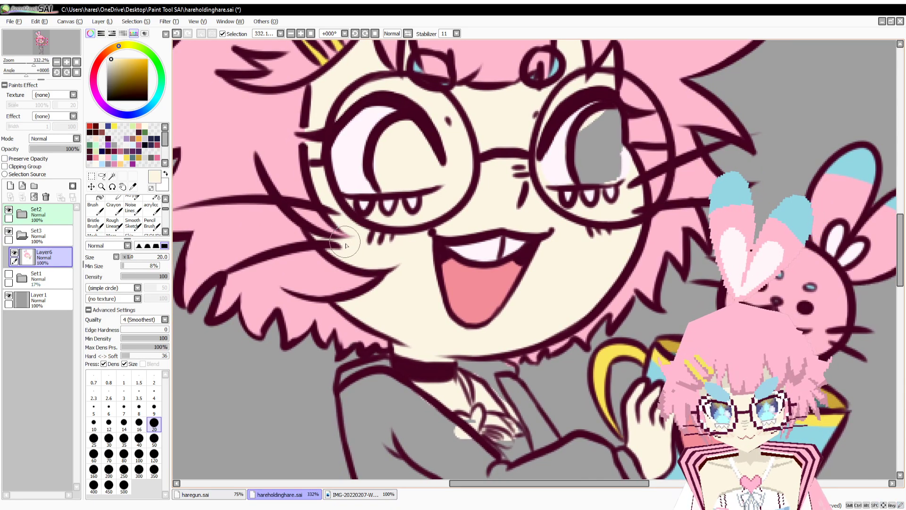
pyautogui.hotkey('ctrl', 's')
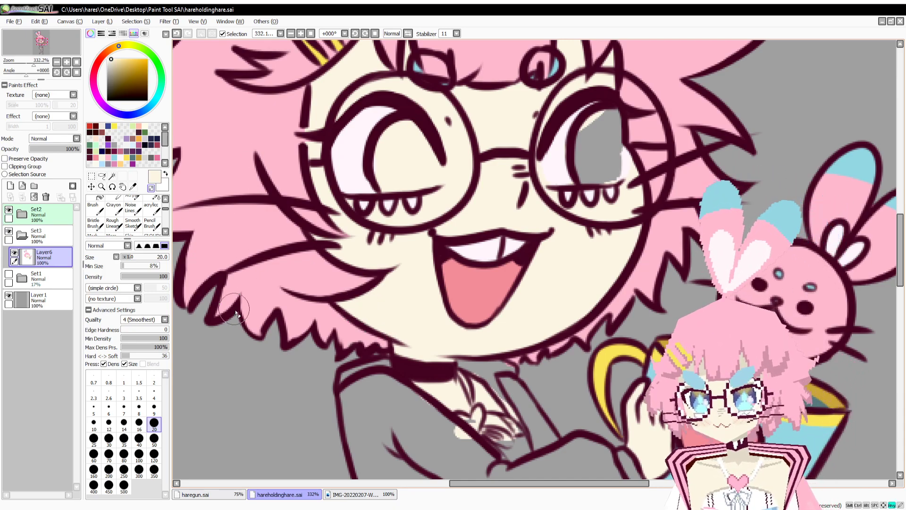
# Erase the colour spill at the hair's lower tips with the transparent colour, and resample the hair's light pink.
pyautogui.press('-')
pyautogui.moveTo(238, 314); pyautogui.dragTo(239, 317)
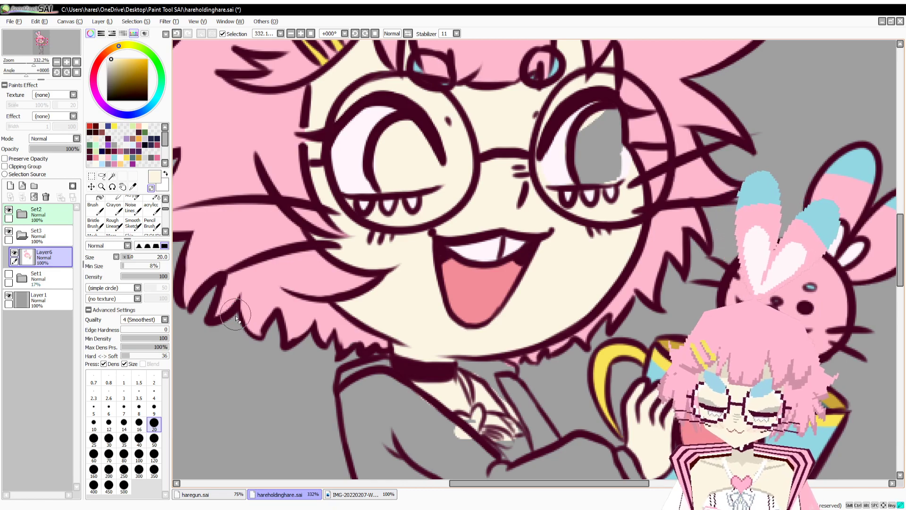
pyautogui.keyDown('alt'); pyautogui.click(238, 314); pyautogui.keyUp('alt')
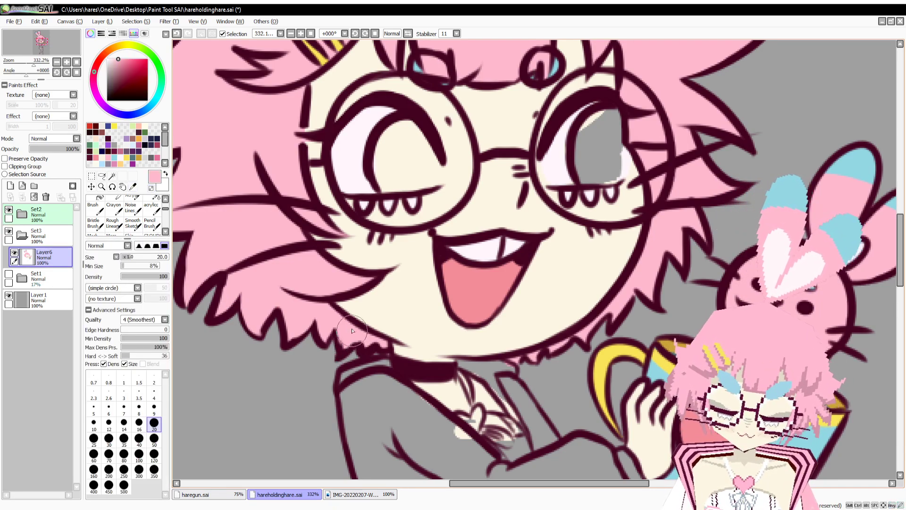
pyautogui.press('space')
pyautogui.moveTo(224, 150); pyautogui.dragTo(170, 181)
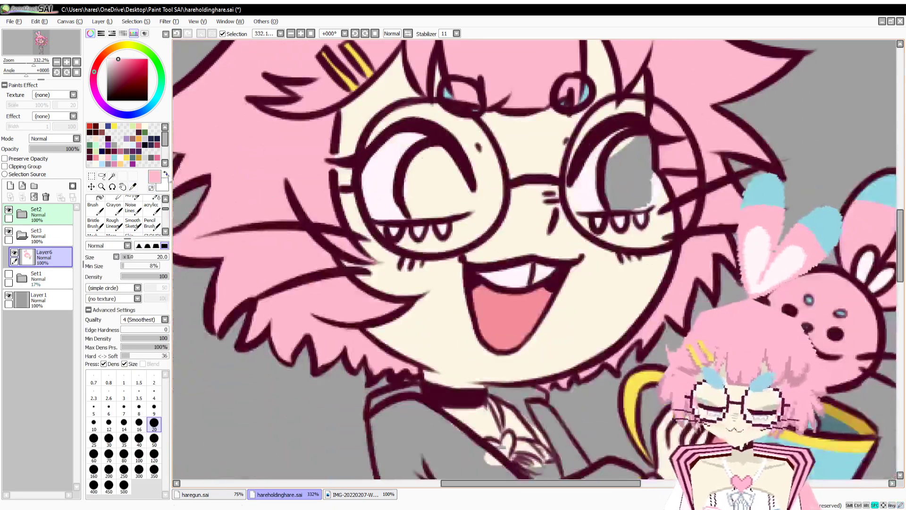
# Paint both of the character's irises light blue on a new layer above Layer6 with brush size 20, and save the drawing.
pyautogui.click(10, 185)
pyautogui.scroll(5, 531, 279)
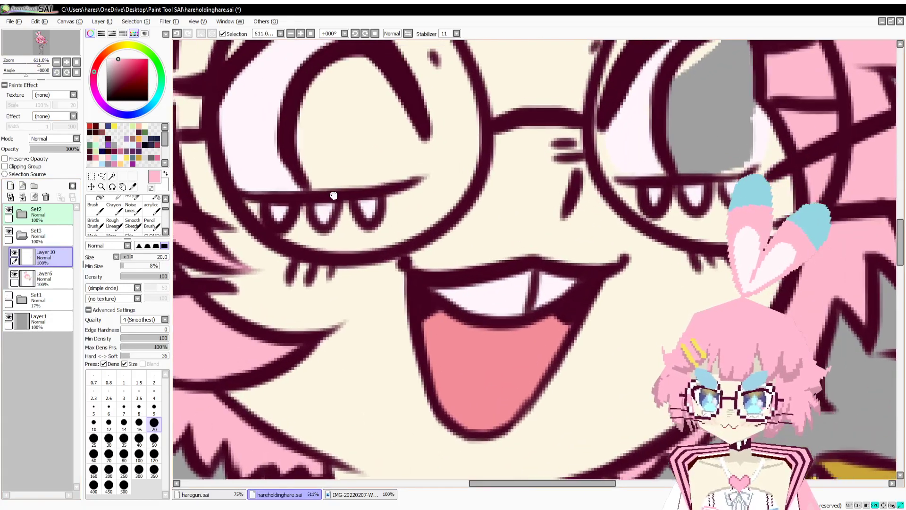
pyautogui.moveTo(334, 196); pyautogui.dragTo(284, 326)
pyautogui.click(117, 158)
pyautogui.moveTo(325, 198)
pyautogui.mouseDown()
pyautogui.moveTo(271, 225)
pyautogui.moveTo(269, 283)
pyautogui.moveTo(283, 305)
pyautogui.moveTo(310, 310)
pyautogui.moveTo(363, 292)
pyautogui.moveTo(350, 310)
pyautogui.moveTo(365, 269)
pyautogui.moveTo(363, 279)
pyautogui.moveTo(331, 235)
pyautogui.moveTo(301, 269)
pyautogui.moveTo(308, 288)
pyautogui.moveTo(340, 283)
pyautogui.mouseUp()
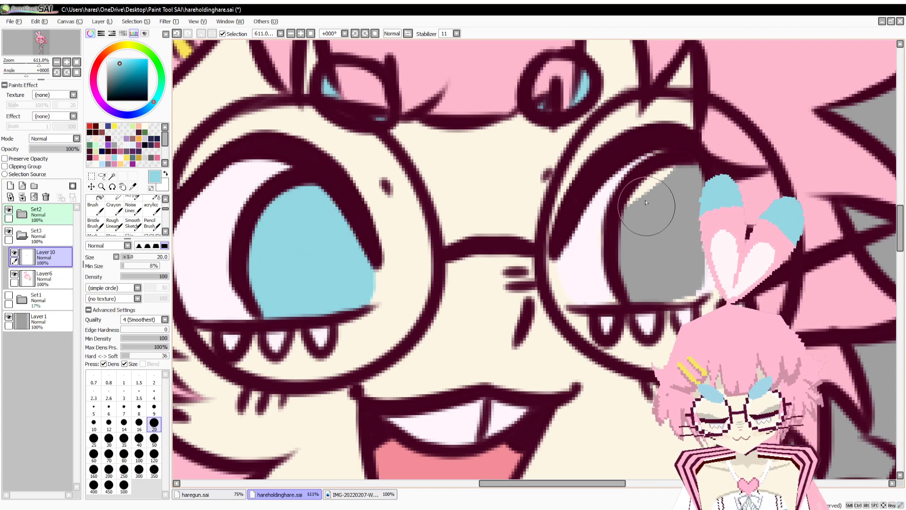
pyautogui.moveTo(644, 213)
pyautogui.mouseDown()
pyautogui.moveTo(626, 220)
pyautogui.moveTo(623, 277)
pyautogui.moveTo(671, 301)
pyautogui.mouseUp()
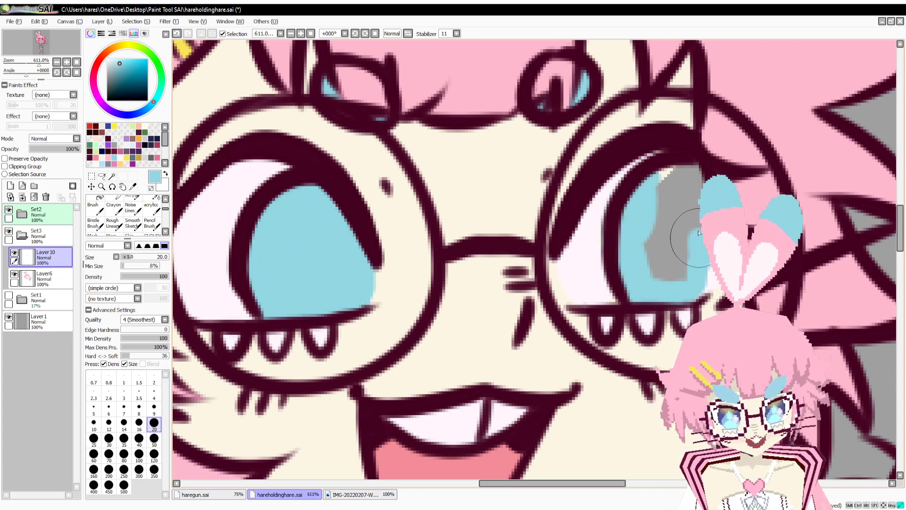
pyautogui.moveTo(695, 205)
pyautogui.mouseDown()
pyautogui.moveTo(674, 203)
pyautogui.moveTo(651, 242)
pyautogui.moveTo(673, 280)
pyautogui.mouseUp()
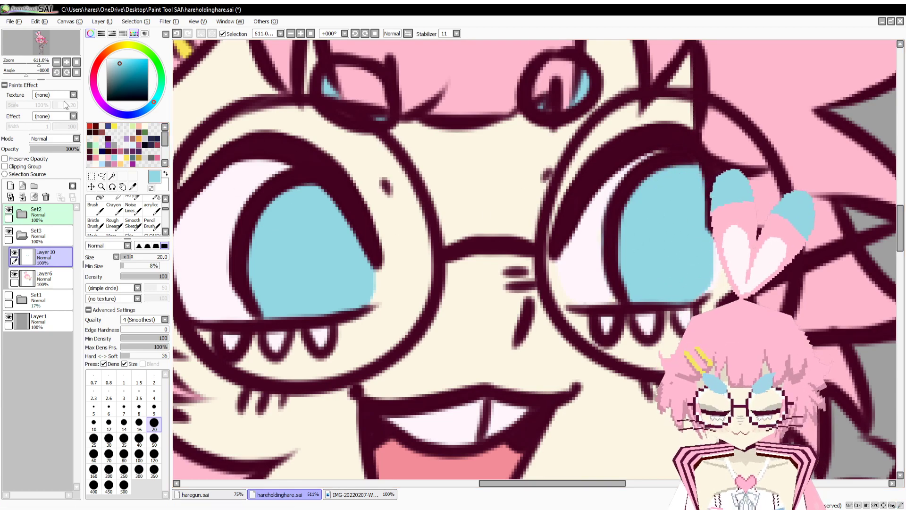
pyautogui.moveTo(44, 64); pyautogui.dragTo(27, 78)
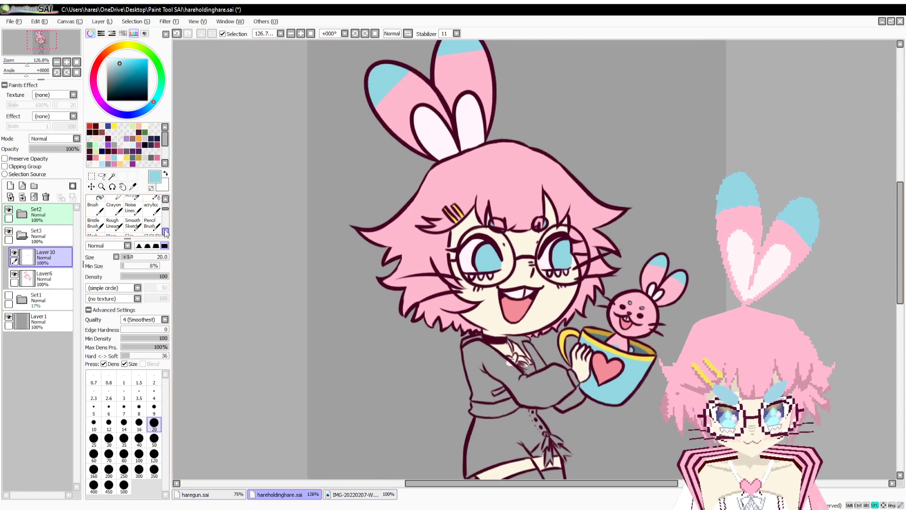
pyautogui.moveTo(289, 363); pyautogui.dragTo(255, 269)
pyautogui.hotkey('ctrl', 's')
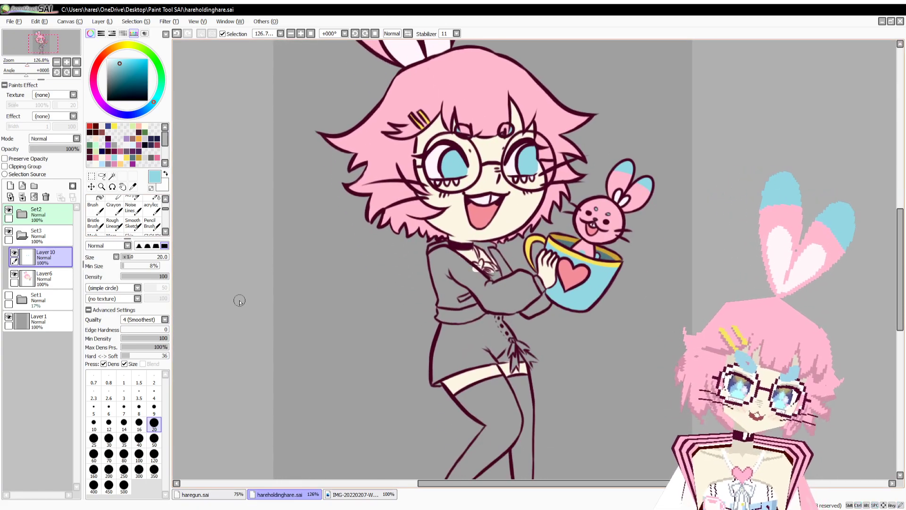
# Paint the jacket collar on both sides of the neck light pink with brush size 20.
pyautogui.moveTo(27, 65); pyautogui.dragTo(29, 65)
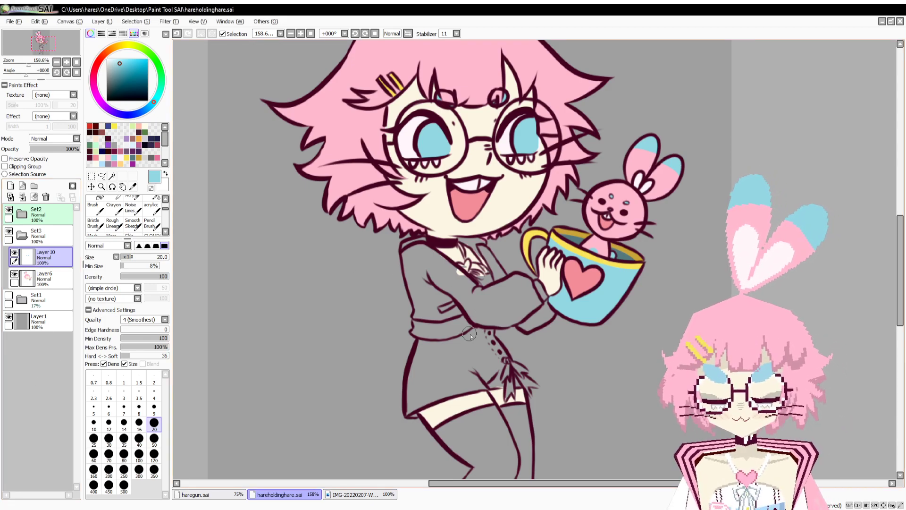
pyautogui.moveTo(470, 334); pyautogui.dragTo(507, 364)
pyautogui.moveTo(27, 64); pyautogui.dragTo(35, 63)
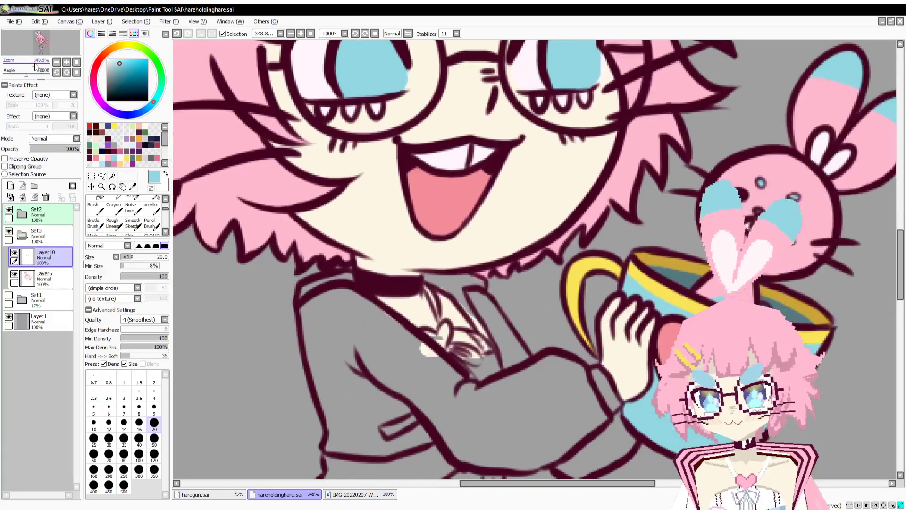
pyautogui.click(345, 493)
pyautogui.click(316, 495)
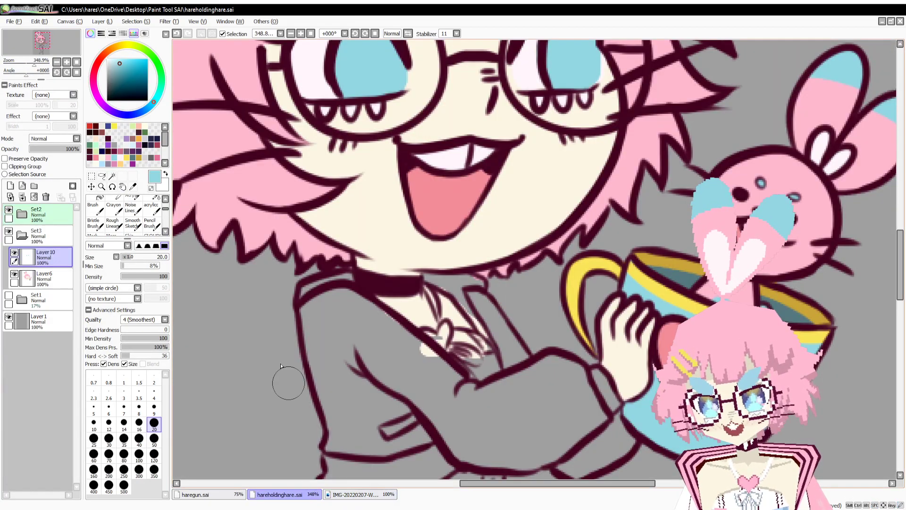
pyautogui.click(109, 156)
pyautogui.scroll(3, 458, 253)
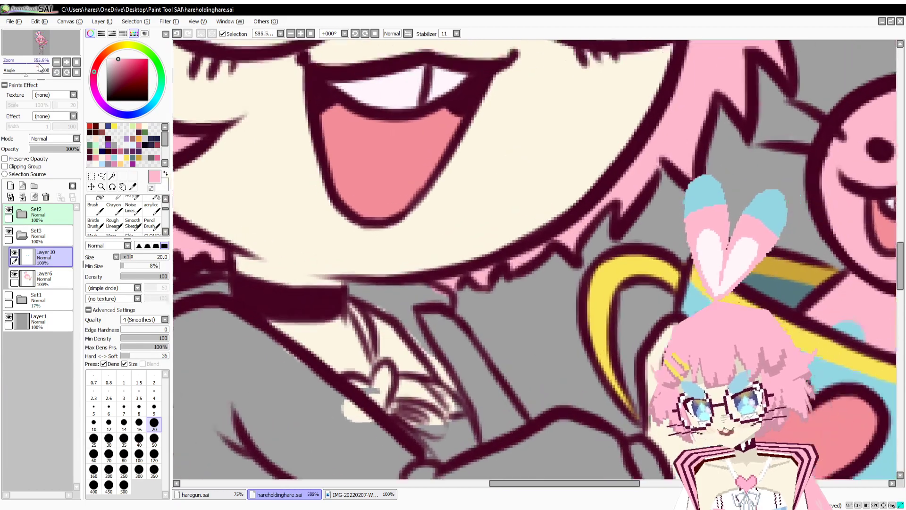
pyautogui.moveTo(284, 289)
pyautogui.mouseDown()
pyautogui.moveTo(417, 249)
pyautogui.moveTo(470, 275)
pyautogui.moveTo(371, 259)
pyautogui.mouseUp()
pyautogui.keyDown('alt'); pyautogui.click(382, 265); pyautogui.keyUp('alt')
pyautogui.keyDown('alt'); pyautogui.click(302, 199); pyautogui.keyUp('alt')
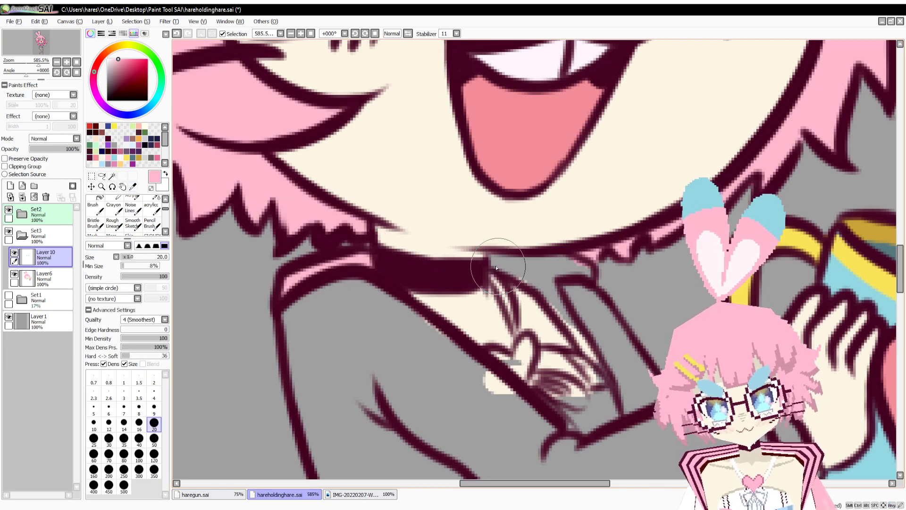
pyautogui.moveTo(494, 260)
pyautogui.mouseDown()
pyautogui.moveTo(552, 286)
pyautogui.moveTo(562, 326)
pyautogui.moveTo(597, 359)
pyautogui.mouseUp()
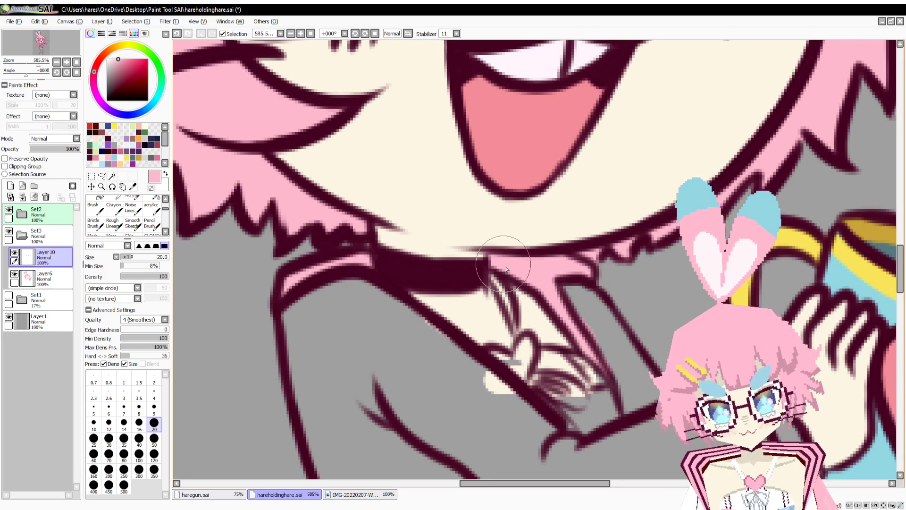
# Examine the outfit colours in the character reference sheet and haregun.sai, and return to hareholdinghare.sai.
pyautogui.press('space')
pyautogui.moveTo(475, 320); pyautogui.dragTo(463, 284)
pyautogui.click(347, 494)
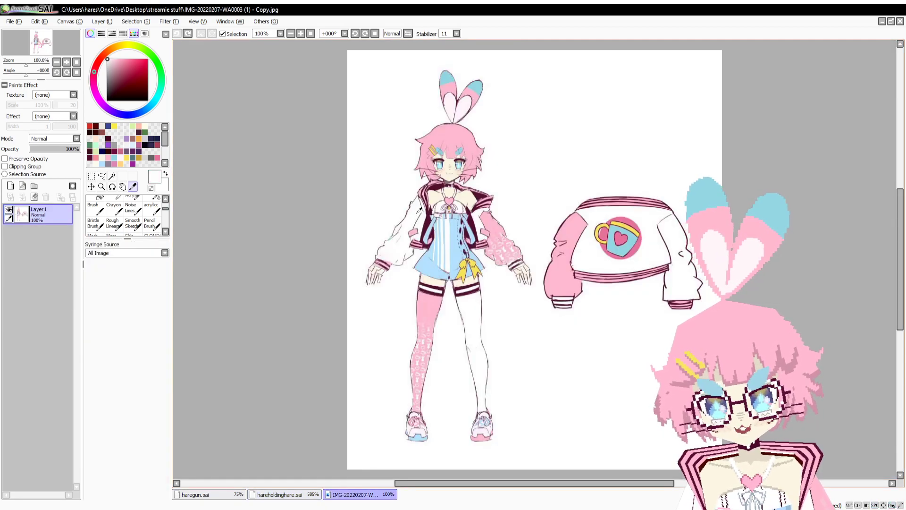
pyautogui.press('n')
pyautogui.click(235, 496)
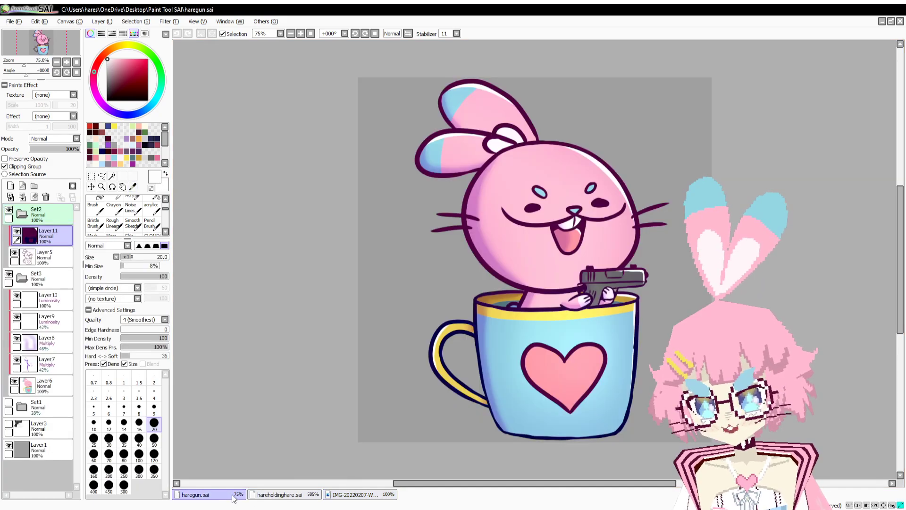
pyautogui.click(296, 498)
pyautogui.press('space')
pyautogui.moveTo(318, 380); pyautogui.dragTo(295, 313)
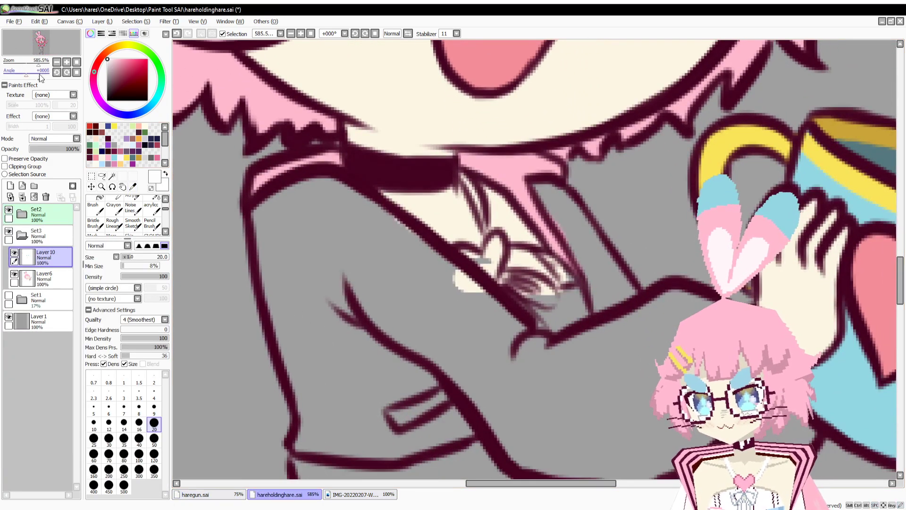
# Paint the top's strap and the bow at the neckline bluish white with brush size 20, undo the last change and resample the white.
pyautogui.moveTo(37, 64); pyautogui.dragTo(40, 88)
pyautogui.click(156, 98)
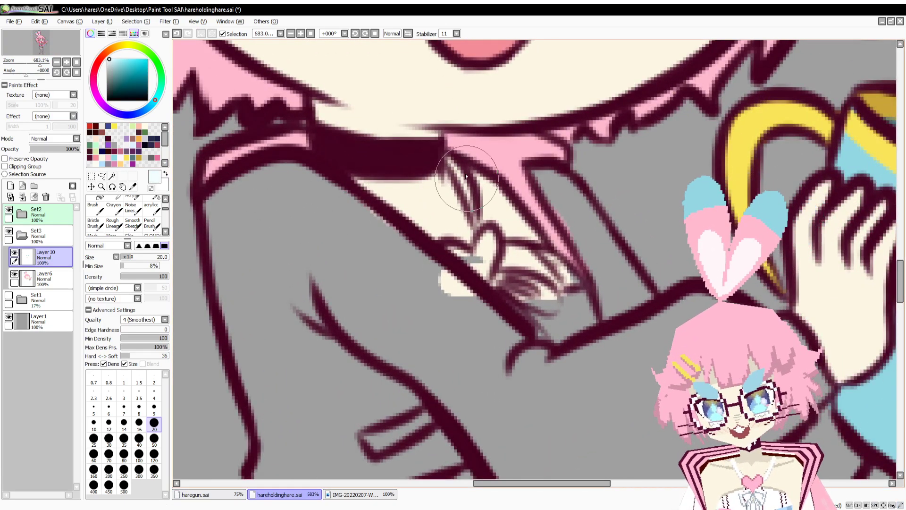
pyautogui.moveTo(451, 162); pyautogui.dragTo(474, 210)
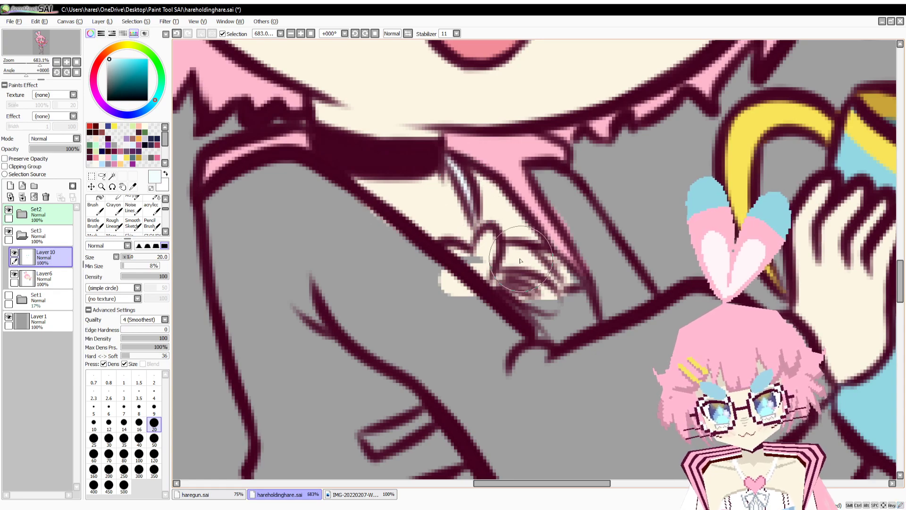
pyautogui.moveTo(533, 283)
pyautogui.mouseDown()
pyautogui.moveTo(550, 302)
pyautogui.moveTo(526, 301)
pyautogui.mouseUp()
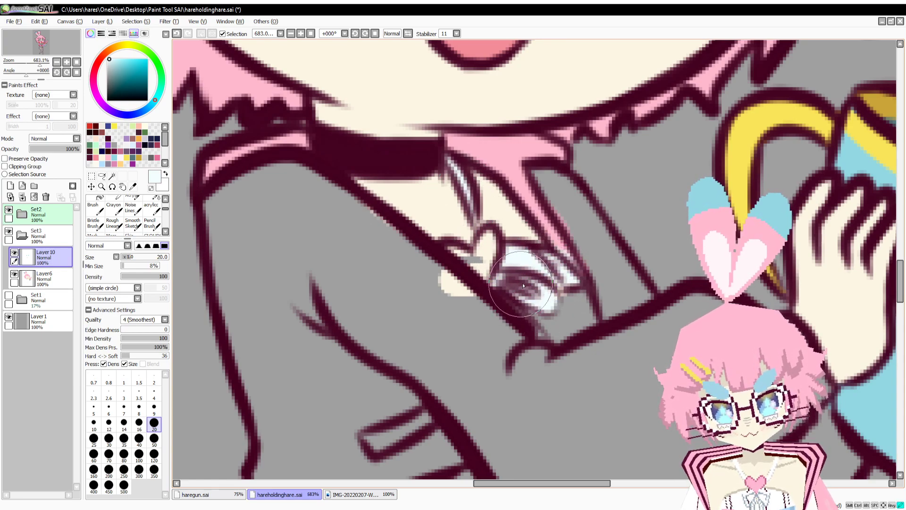
pyautogui.press('alt')
pyautogui.click(506, 155)
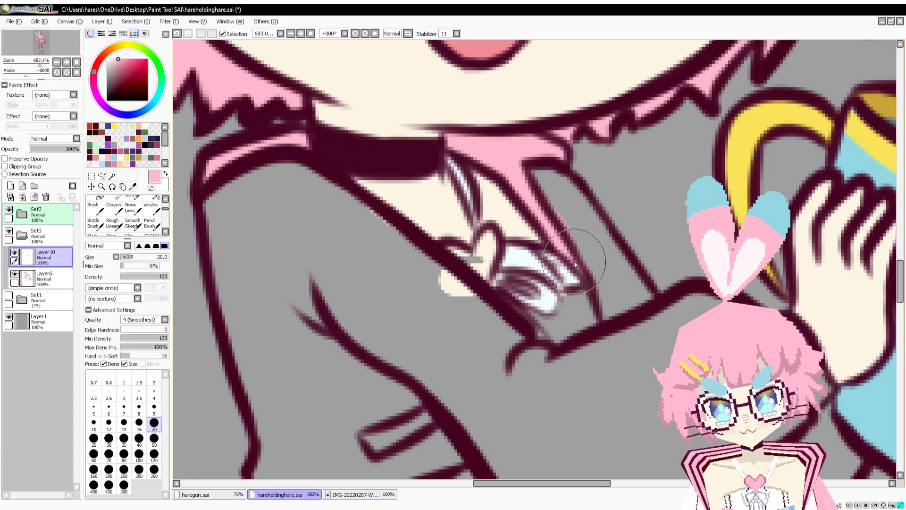
pyautogui.hotkey('ctrl', 'z')
pyautogui.keyDown('alt'); pyautogui.click(522, 255); pyautogui.keyUp('alt')
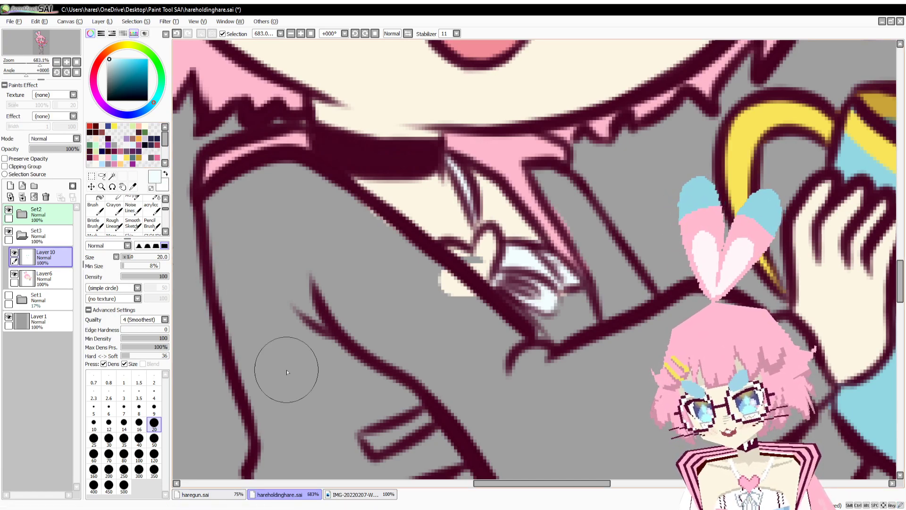
# Check the reference sheet, and paint the jacket section beside the far collar bluish white above and light pink below.
pyautogui.click(367, 497)
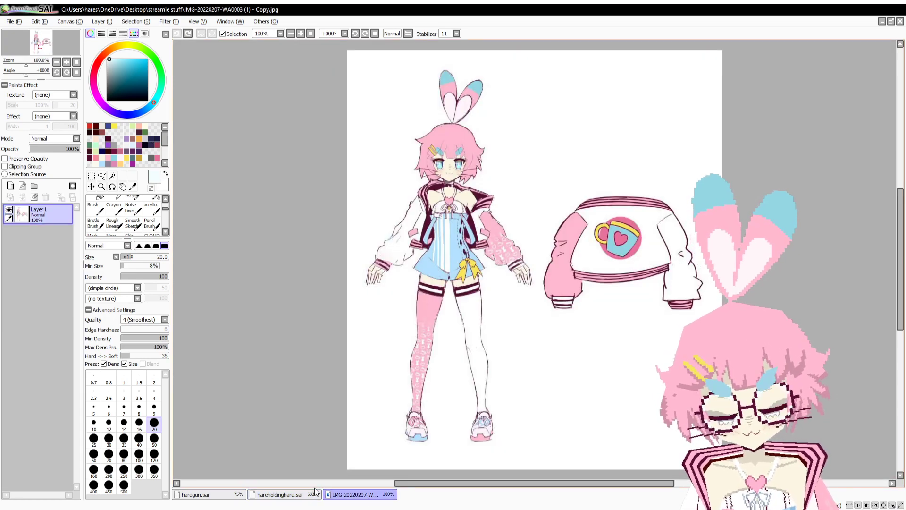
pyautogui.click(301, 498)
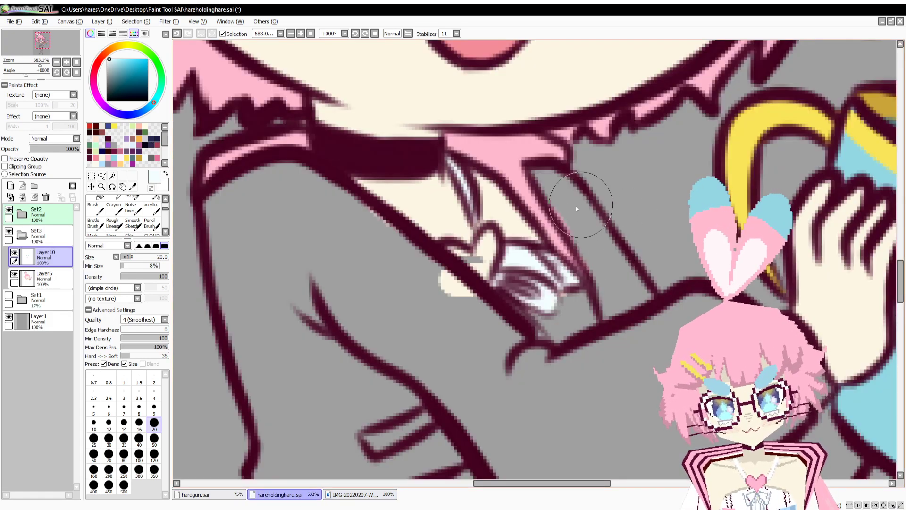
pyautogui.moveTo(539, 176)
pyautogui.mouseDown()
pyautogui.moveTo(571, 209)
pyautogui.moveTo(583, 250)
pyautogui.moveTo(590, 222)
pyautogui.moveTo(588, 264)
pyautogui.moveTo(588, 243)
pyautogui.moveTo(581, 250)
pyautogui.moveTo(596, 217)
pyautogui.moveTo(595, 246)
pyautogui.moveTo(619, 312)
pyautogui.moveTo(627, 272)
pyautogui.moveTo(613, 292)
pyautogui.moveTo(613, 209)
pyautogui.moveTo(586, 192)
pyautogui.moveTo(584, 212)
pyautogui.mouseUp()
pyautogui.keyDown('alt'); pyautogui.click(512, 146); pyautogui.keyUp('alt')
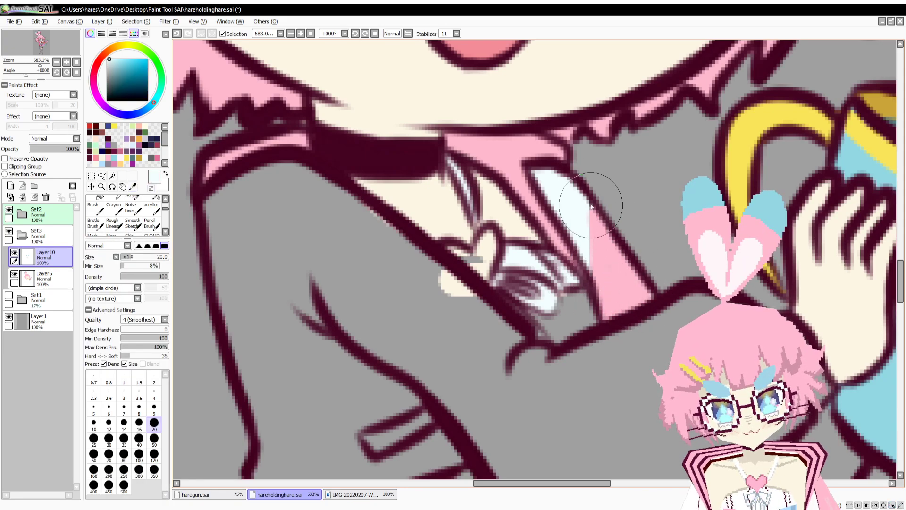
pyautogui.scroll(-2, 425, 331)
# Recheck the reference, select the jacket's near side and sleeve with the Magic Wand, fill them bluish white with brush size 120, and deselect.
pyautogui.click(329, 494)
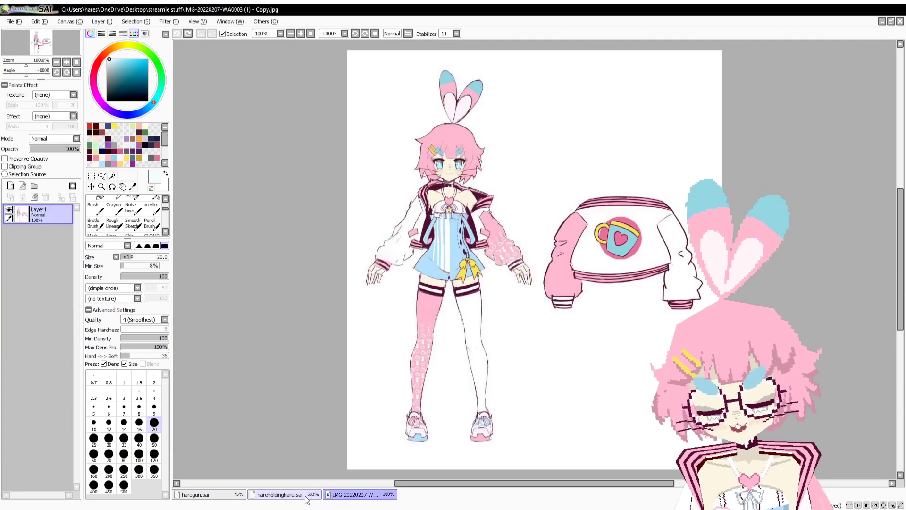
pyautogui.click(305, 497)
pyautogui.press('w')
pyautogui.click(409, 252)
pyautogui.moveTo(487, 355); pyautogui.dragTo(457, 304)
pyautogui.press('b')
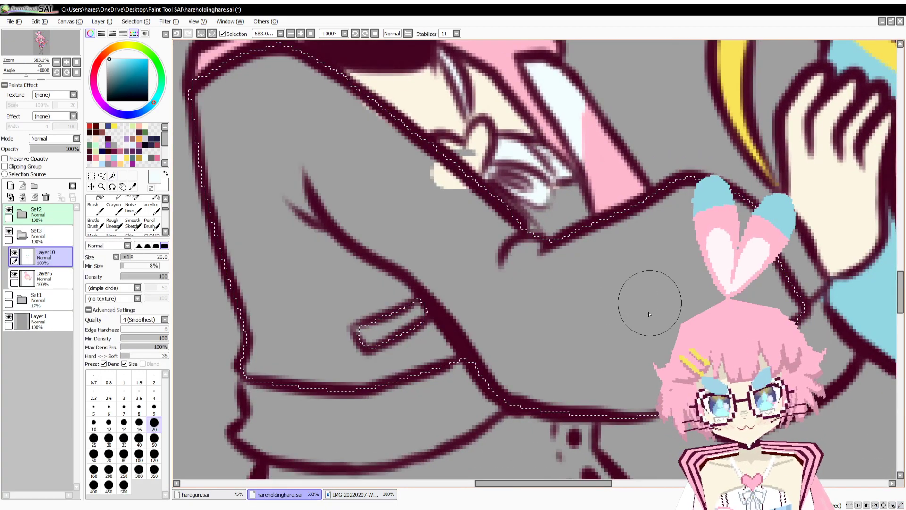
pyautogui.click(154, 454)
pyautogui.moveTo(283, 307)
pyautogui.mouseDown()
pyautogui.moveTo(360, 208)
pyautogui.moveTo(538, 260)
pyautogui.moveTo(229, 44)
pyautogui.mouseUp()
pyautogui.click(201, 33)
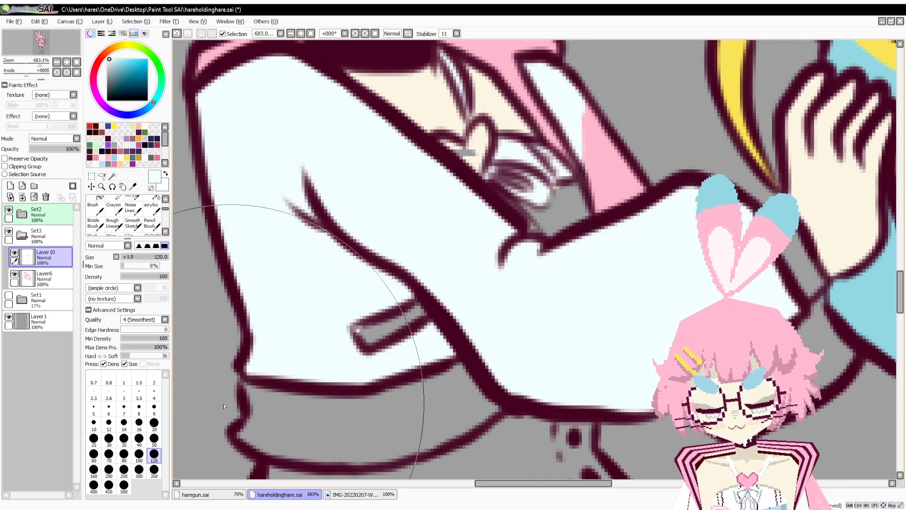
# Select the jacket's hem band, sleeve cuff and pocket trim, paint them light pink with brush size 120, and clear the selection.
pyautogui.click(153, 409)
pyautogui.click(109, 157)
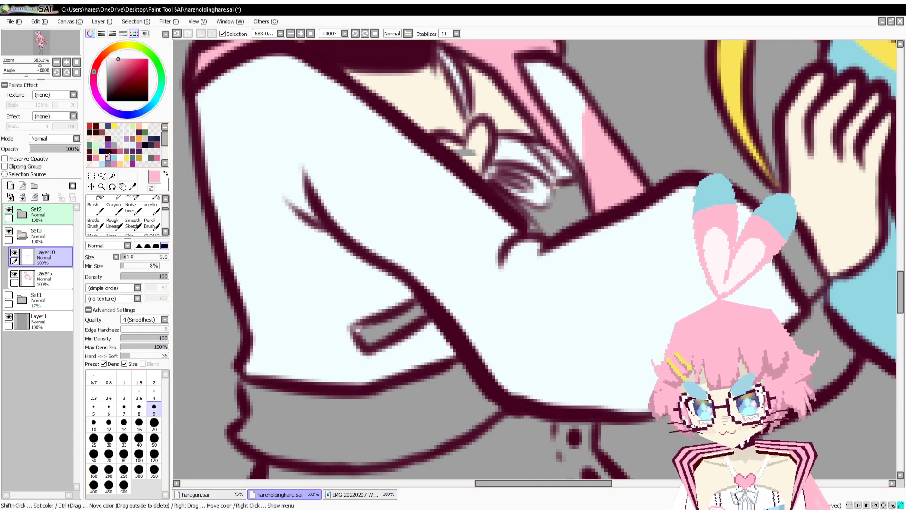
pyautogui.click(342, 497)
pyautogui.click(305, 498)
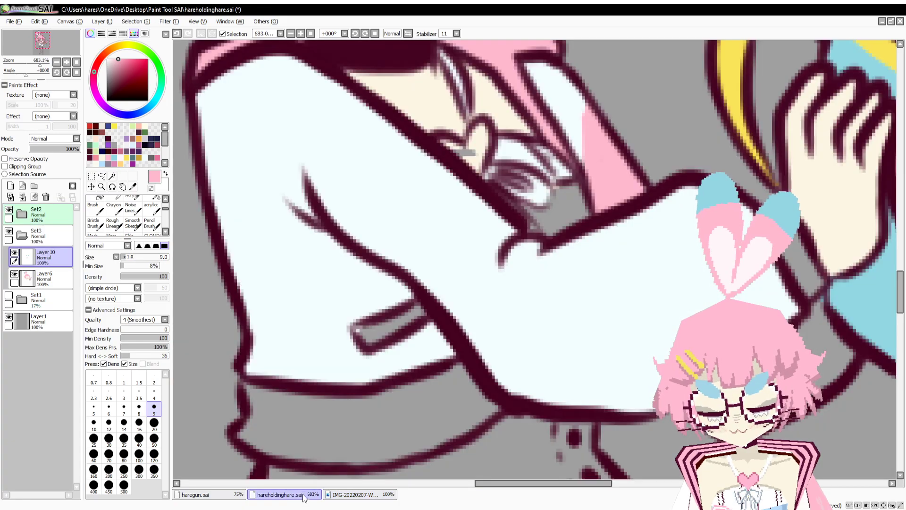
pyautogui.press('w')
pyautogui.click(375, 431)
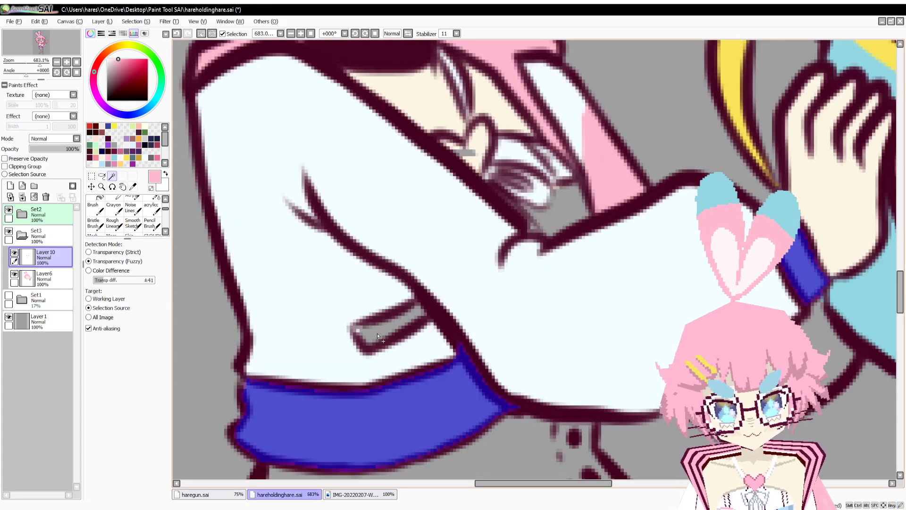
pyautogui.press('a')
pyautogui.moveTo(365, 327)
pyautogui.mouseDown()
pyautogui.moveTo(366, 334)
pyautogui.moveTo(417, 310)
pyautogui.mouseUp()
pyautogui.press('n')
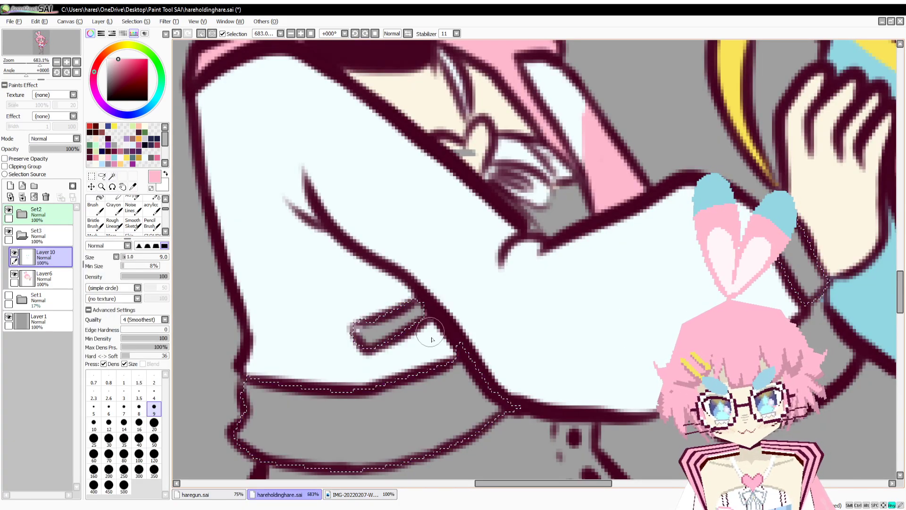
pyautogui.click(154, 455)
pyautogui.moveTo(264, 439)
pyautogui.mouseDown()
pyautogui.moveTo(354, 374)
pyautogui.moveTo(547, 313)
pyautogui.mouseUp()
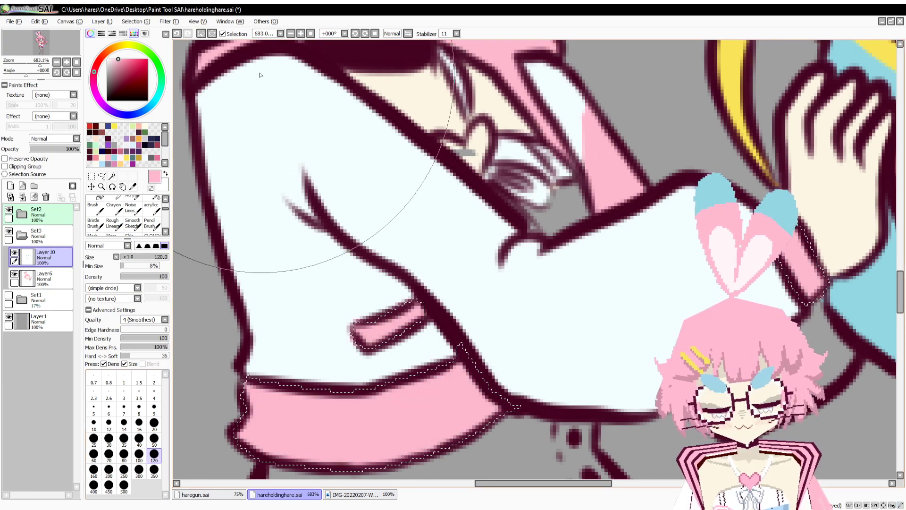
pyautogui.click(201, 34)
# Draw dark maroon stripes along the jacket's hem band, cuff and near collar with brush size 9, using the colour sampled from the choker.
pyautogui.scroll(2, 283, 191)
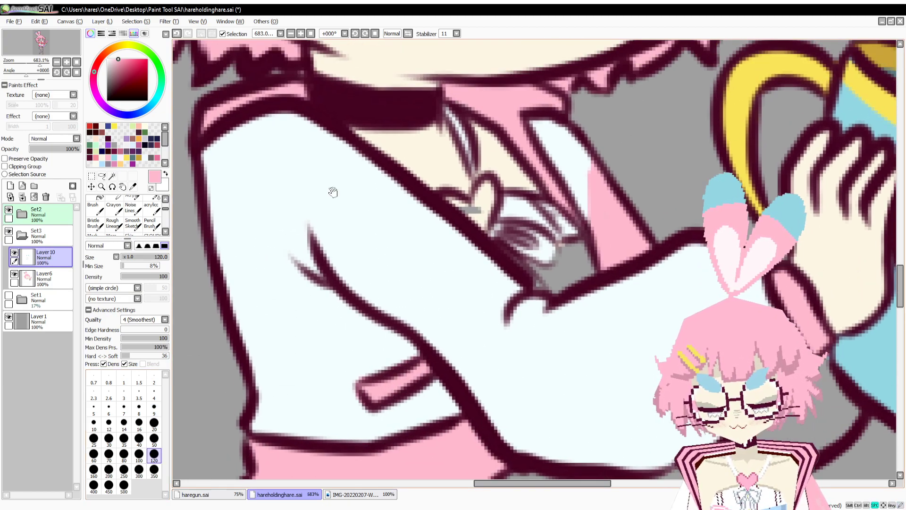
pyautogui.keyDown('alt'); pyautogui.click(376, 107); pyautogui.keyUp('alt')
pyautogui.scroll(-2, 392, 208)
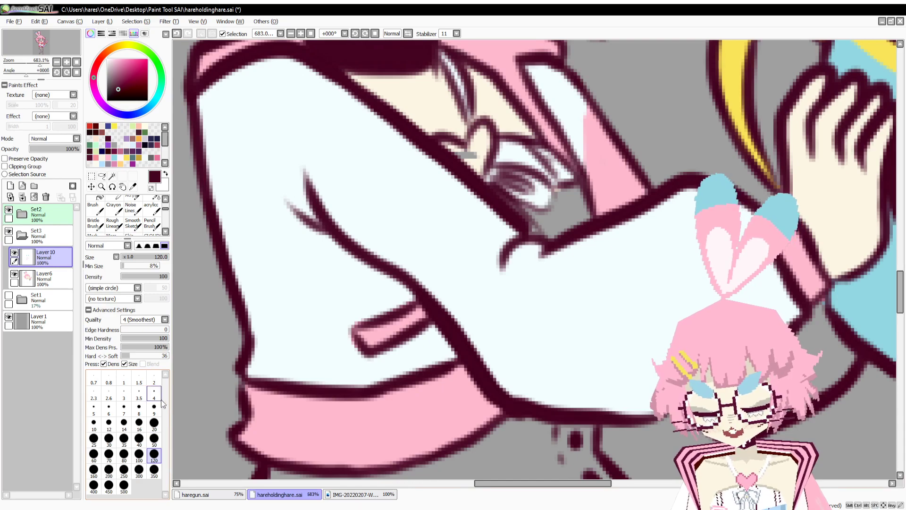
pyautogui.keyDown('alt'); pyautogui.click(331, 329); pyautogui.keyUp('alt')
pyautogui.click(155, 423)
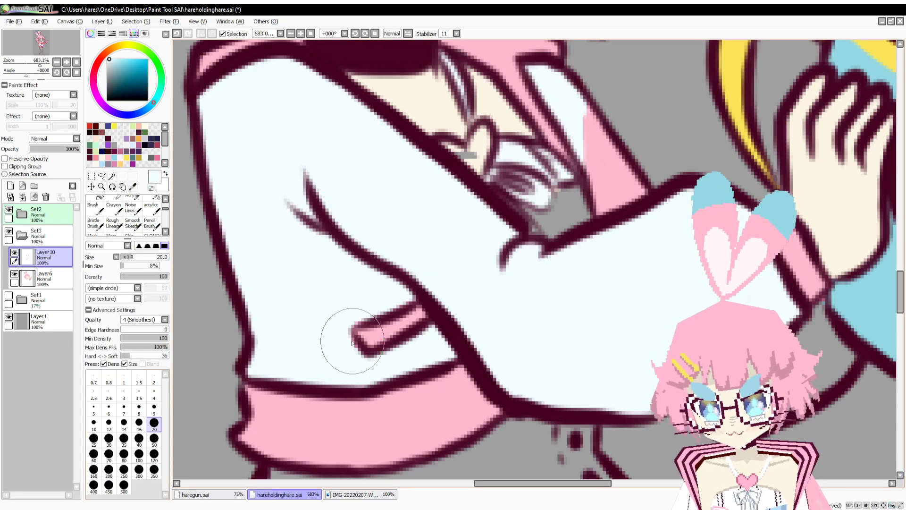
pyautogui.press('alt')
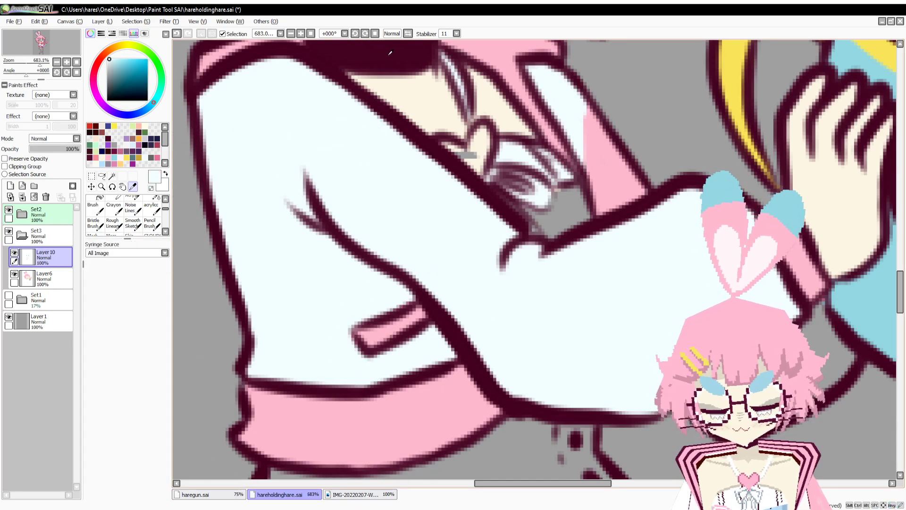
pyautogui.keyDown('alt'); pyautogui.click(390, 53); pyautogui.keyUp('alt')
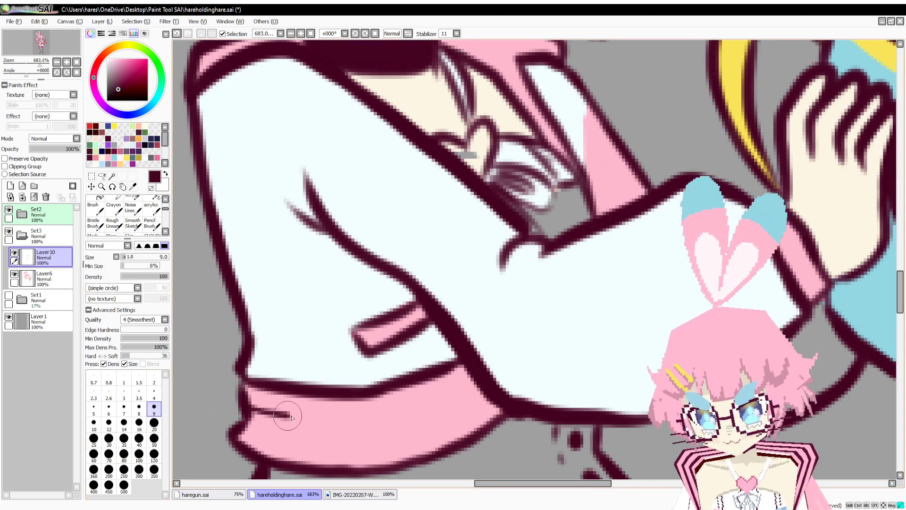
pyautogui.moveTo(292, 417)
pyautogui.mouseDown()
pyautogui.moveTo(367, 420)
pyautogui.moveTo(480, 385)
pyautogui.moveTo(493, 393)
pyautogui.moveTo(461, 418)
pyautogui.moveTo(352, 446)
pyautogui.mouseUp()
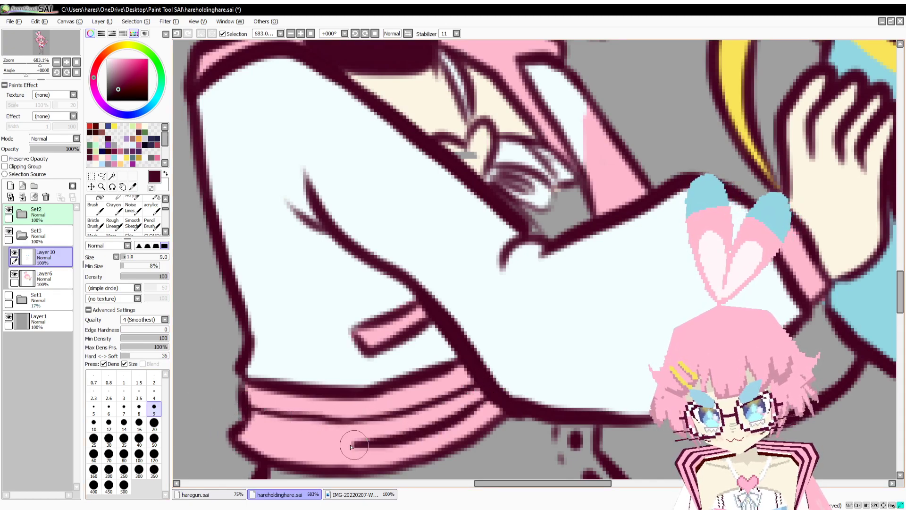
pyautogui.hotkey('ctrl', 'z')
pyautogui.moveTo(273, 438)
pyautogui.mouseDown()
pyautogui.moveTo(379, 444)
pyautogui.moveTo(533, 378)
pyautogui.mouseUp()
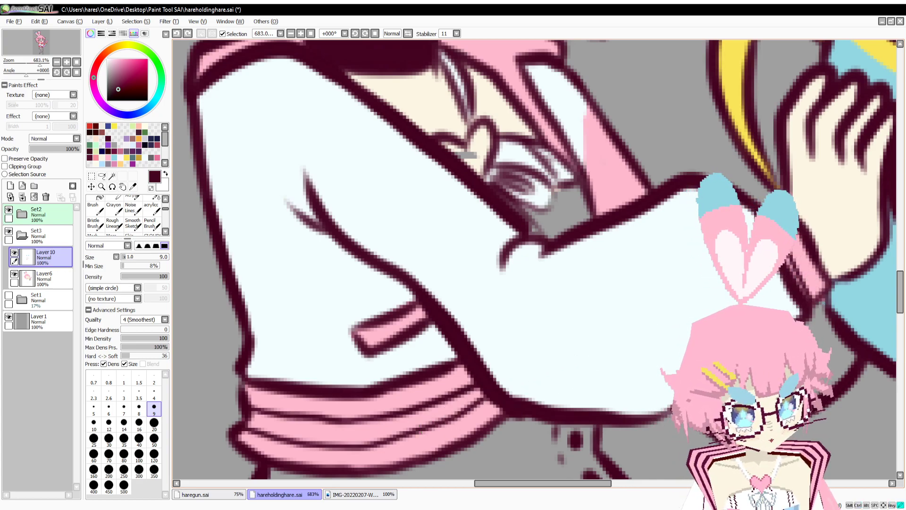
pyautogui.moveTo(419, 134); pyautogui.dragTo(498, 304)
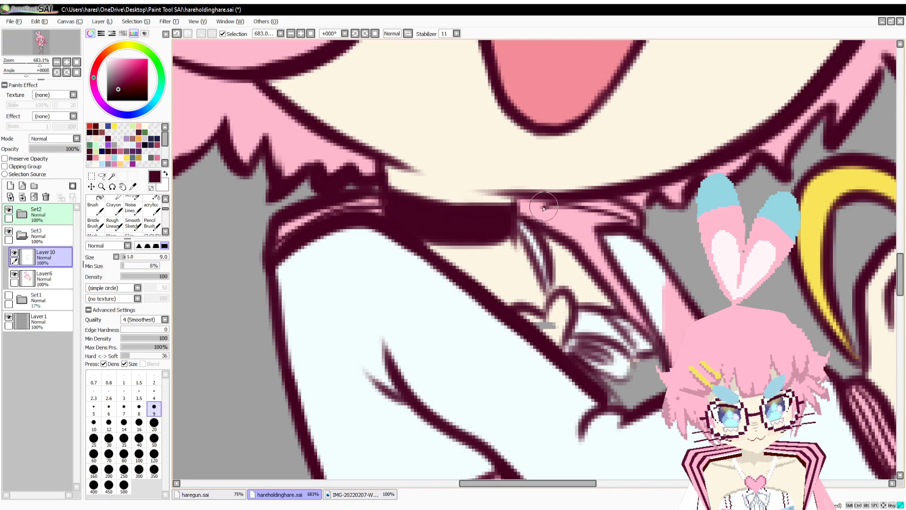
# Try to draw dark maroon stripes along the far side of the jacket collar with brush size 9, and undo the strokes.
pyautogui.moveTo(535, 215)
pyautogui.mouseDown()
pyautogui.moveTo(577, 229)
pyautogui.moveTo(635, 326)
pyautogui.mouseUp()
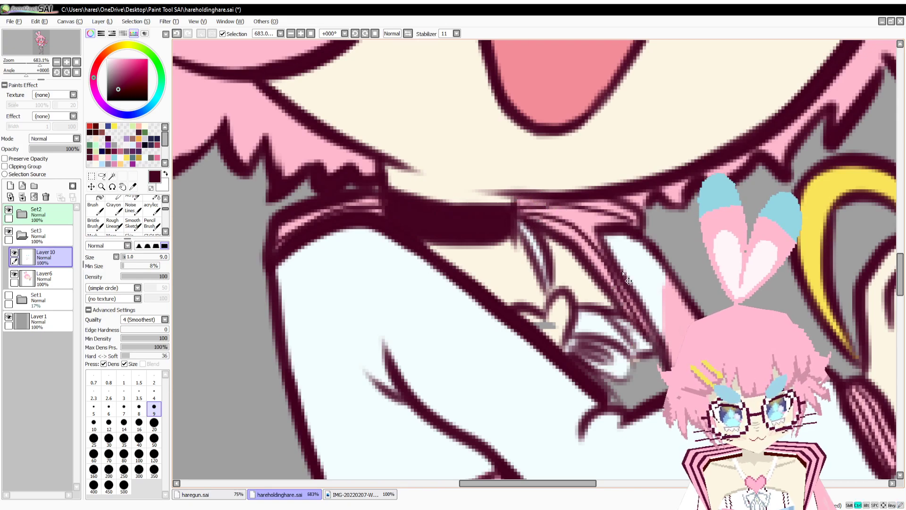
pyautogui.hotkey('ctrl', 'z')
pyautogui.moveTo(519, 208)
pyautogui.mouseDown()
pyautogui.moveTo(586, 242)
pyautogui.moveTo(660, 334)
pyautogui.mouseUp()
pyautogui.hotkey('ctrl', 'z')
pyautogui.moveTo(635, 216)
pyautogui.mouseDown()
pyautogui.moveTo(593, 251)
pyautogui.moveTo(625, 254)
pyautogui.mouseUp()
pyautogui.moveTo(586, 203)
pyautogui.mouseDown()
pyautogui.moveTo(565, 221)
pyautogui.moveTo(591, 264)
pyautogui.mouseUp()
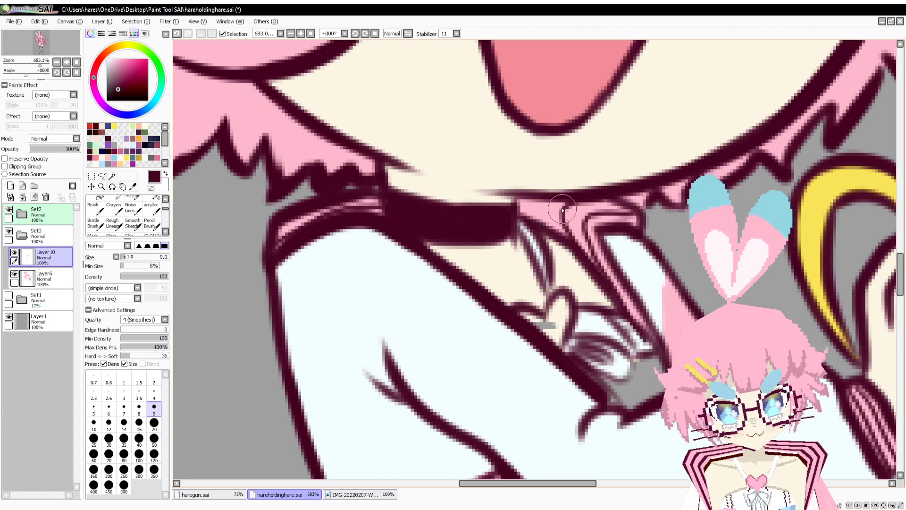
pyautogui.moveTo(524, 208)
pyautogui.mouseDown()
pyautogui.moveTo(648, 202)
pyautogui.moveTo(645, 192)
pyautogui.moveTo(518, 207)
pyautogui.moveTo(578, 244)
pyautogui.mouseUp()
pyautogui.hotkey('ctrl', 'z')
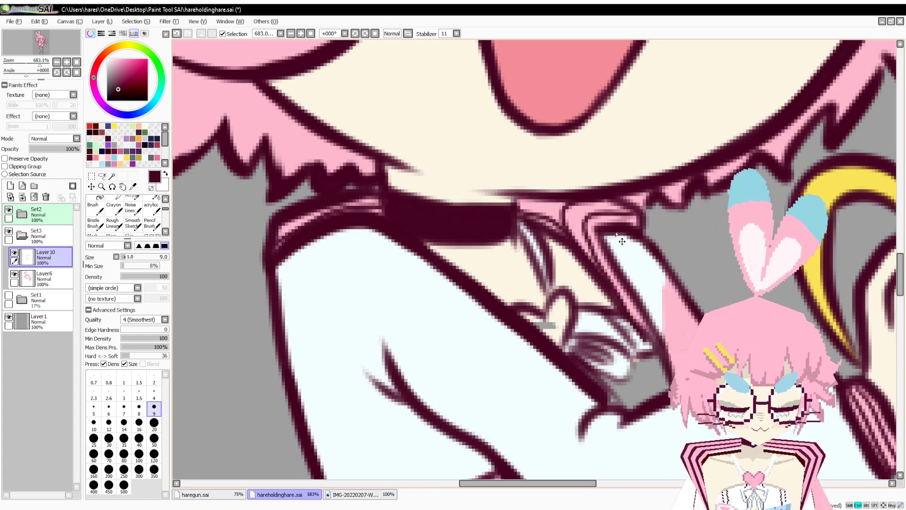
pyautogui.hotkey('ctrl', 'z')
pyautogui.hotkey('ctrl', 'z')
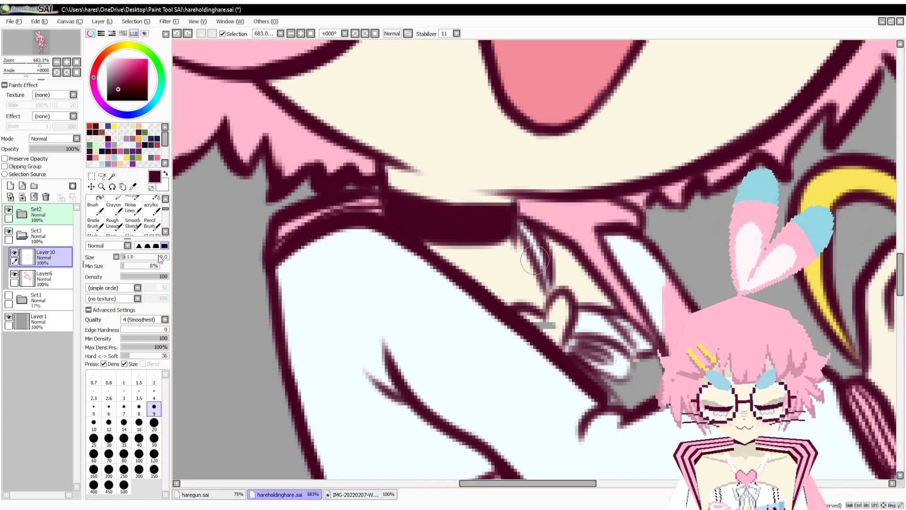
# Select the line-art Layer4 in Set2, recheck the character reference, and erase the line at the upper end of the far collar.
pyautogui.click(28, 216)
pyautogui.click(47, 279)
pyautogui.press('b')
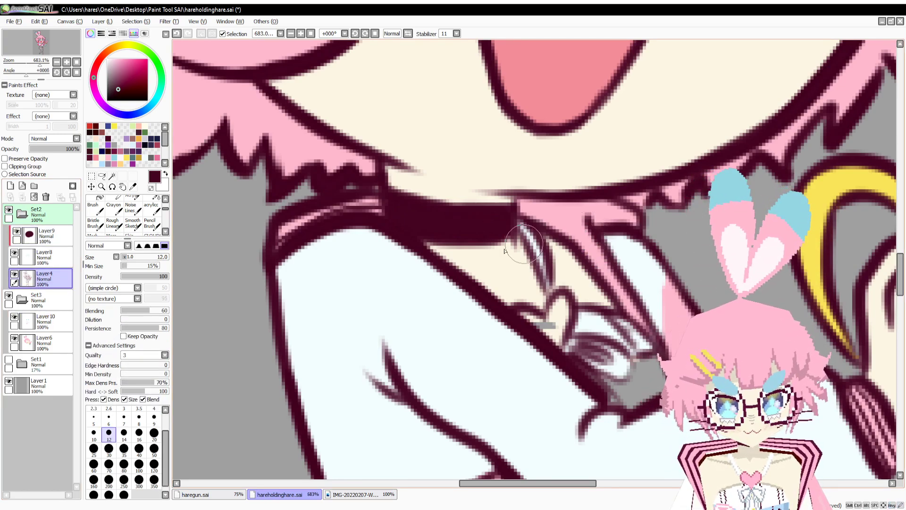
pyautogui.click(363, 496)
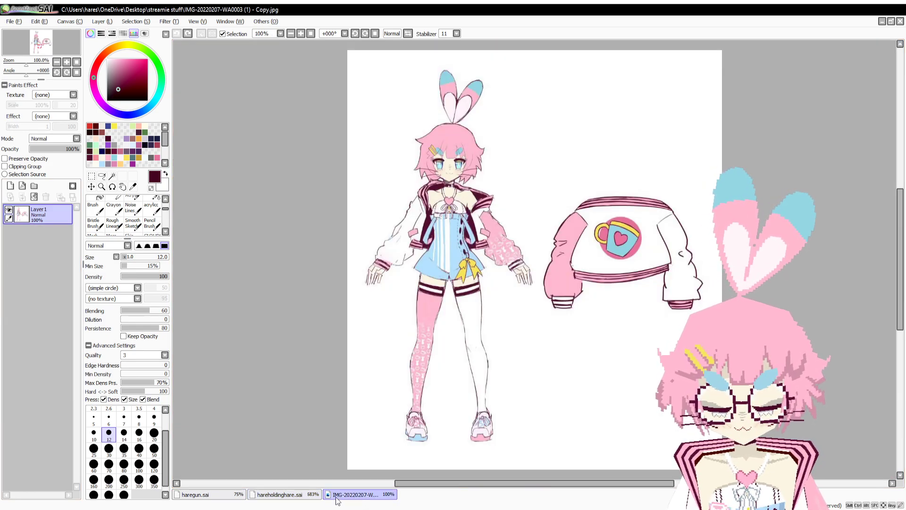
pyautogui.click(306, 497)
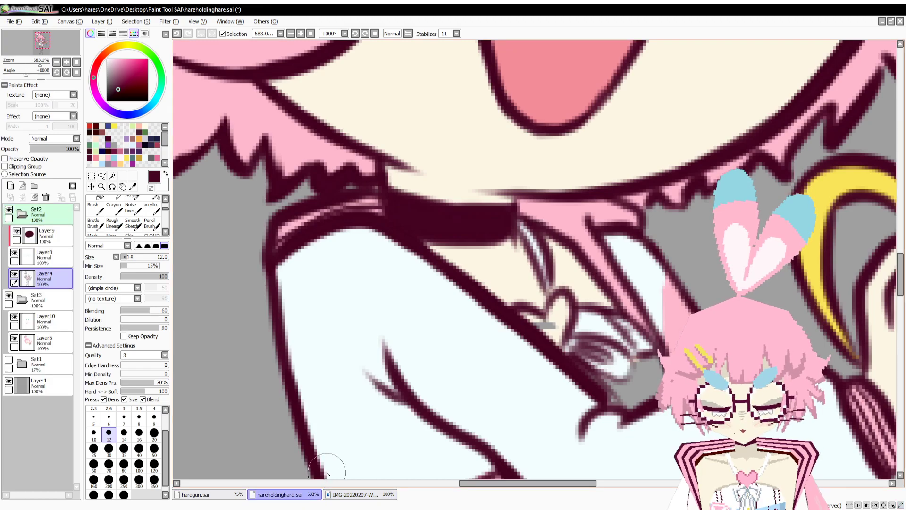
pyautogui.click(368, 495)
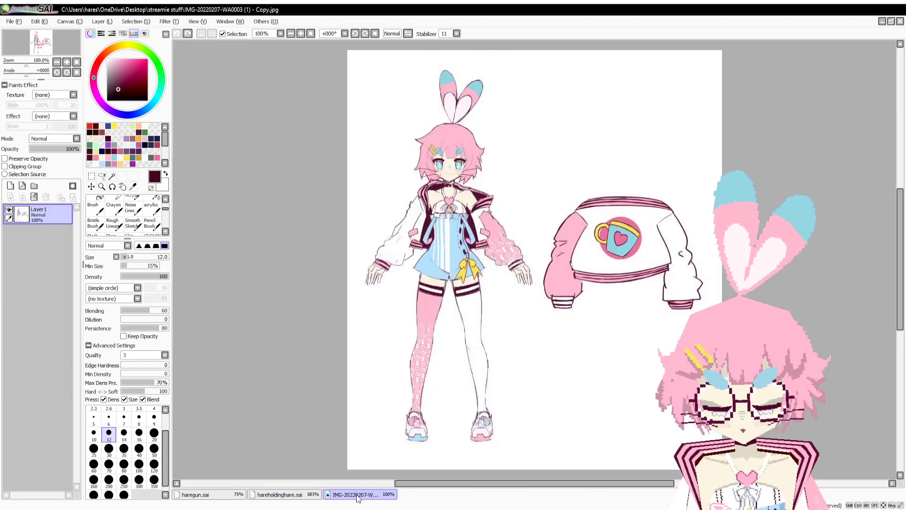
pyautogui.click(306, 495)
pyautogui.press('e')
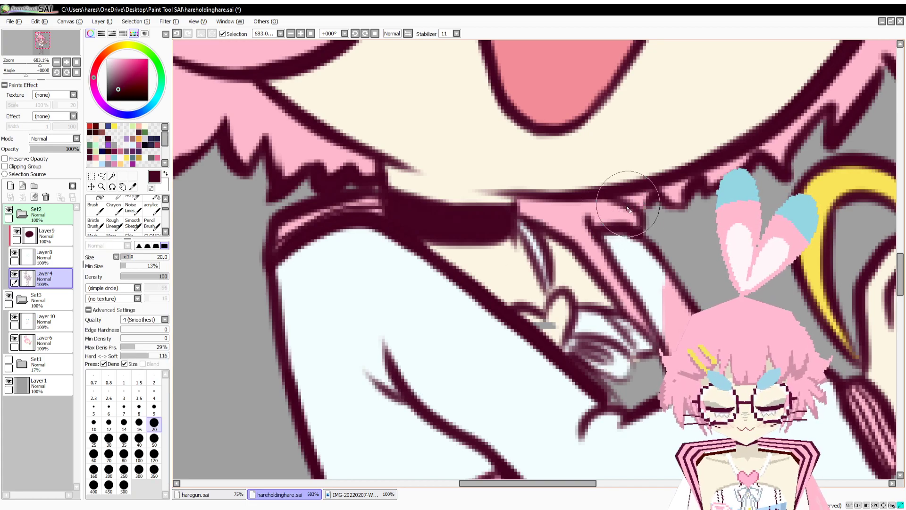
pyautogui.press('b')
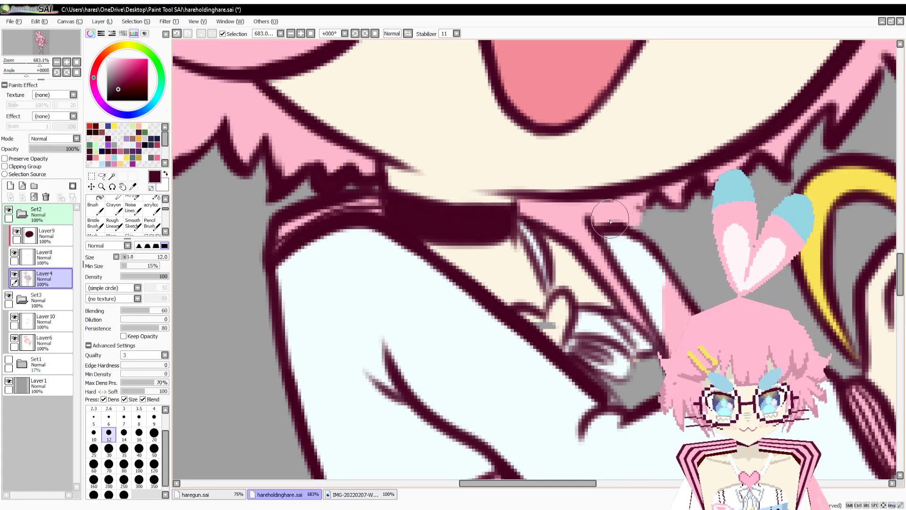
# Redraw the far collar's upper edge and add jagged hair ends beside it in dark maroon with brush size 12.
pyautogui.moveTo(609, 217)
pyautogui.mouseDown()
pyautogui.moveTo(592, 225)
pyautogui.moveTo(570, 204)
pyautogui.moveTo(588, 211)
pyautogui.moveTo(591, 230)
pyautogui.moveTo(559, 200)
pyautogui.mouseUp()
pyautogui.hotkey('ctrl', 'z')
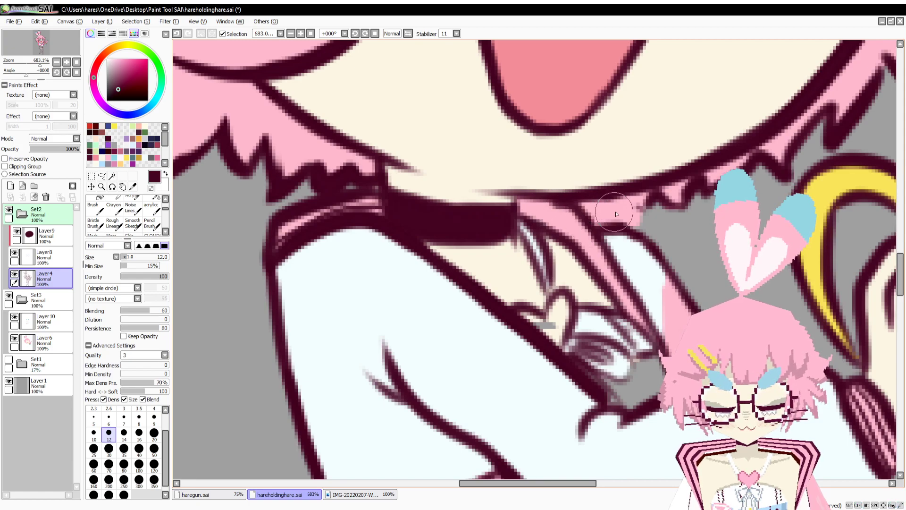
pyautogui.moveTo(648, 207)
pyautogui.mouseDown()
pyautogui.moveTo(602, 216)
pyautogui.moveTo(580, 207)
pyautogui.mouseUp()
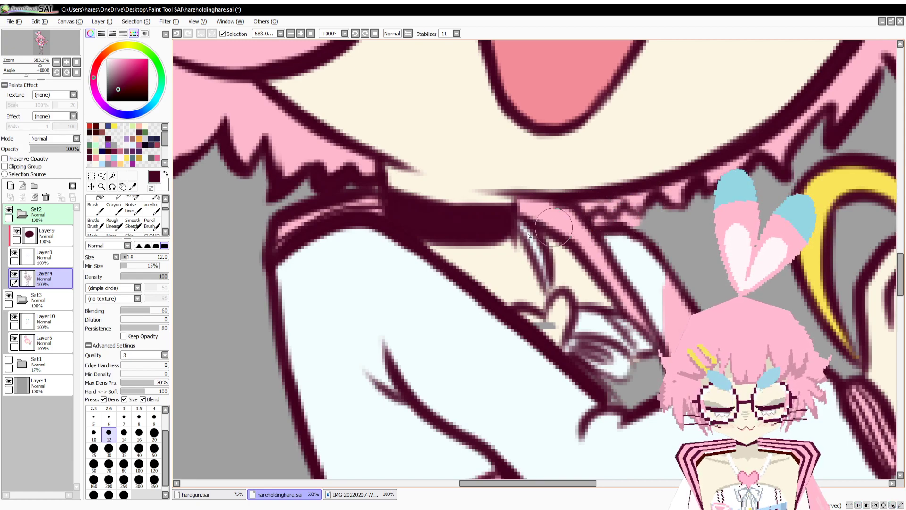
# Try to erase the colour around the new hair ends on Layer6 with eraser size 20, and undo the stroke.
pyautogui.click(22, 213)
pyautogui.click(44, 279)
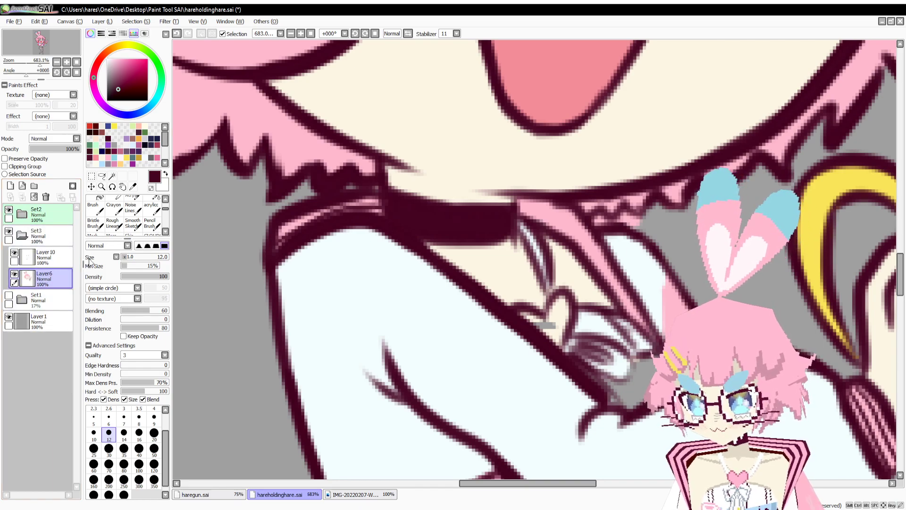
pyautogui.press('e')
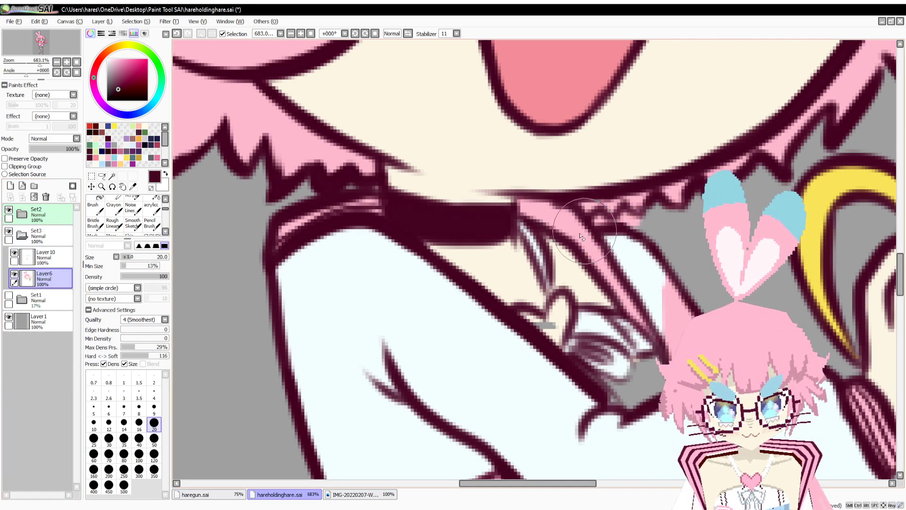
pyautogui.moveTo(557, 203)
pyautogui.mouseDown()
pyautogui.moveTo(590, 185)
pyautogui.moveTo(500, 147)
pyautogui.moveTo(643, 202)
pyautogui.mouseUp()
pyautogui.hotkey('ctrl', 'z')
# Select Layer10, inspect the jacket colours it holds, and merge it down into Layer6.
pyautogui.click(45, 258)
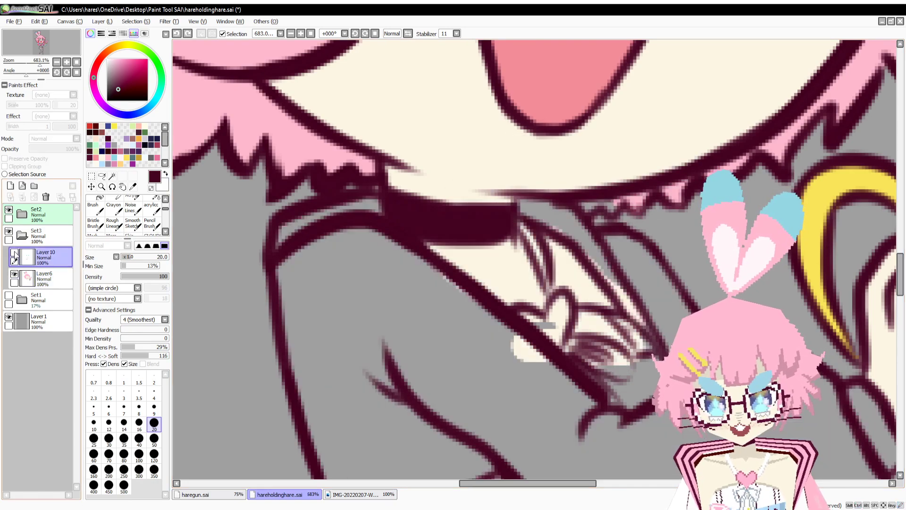
pyautogui.moveTo(357, 163); pyautogui.dragTo(360, 375)
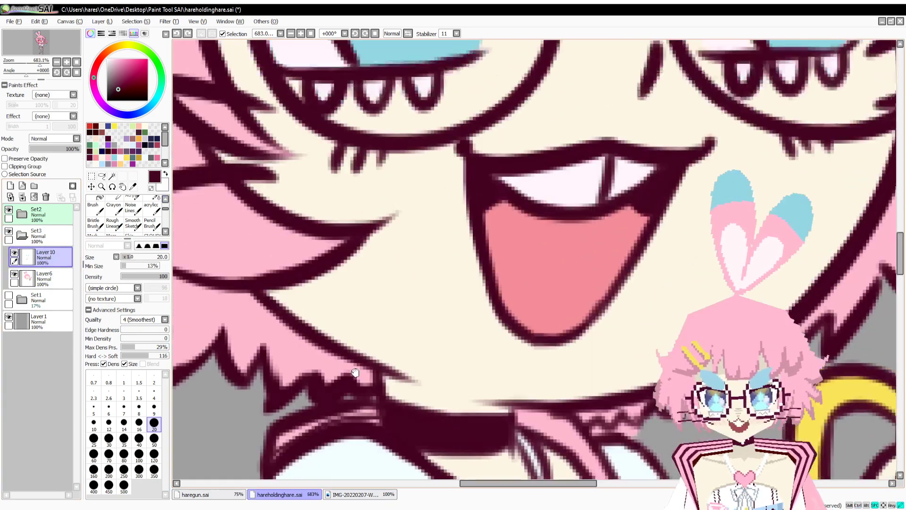
pyautogui.moveTo(352, 309); pyautogui.dragTo(343, 457)
pyautogui.moveTo(397, 217); pyautogui.dragTo(378, 336)
pyautogui.moveTo(398, 235)
pyautogui.mouseDown()
pyautogui.moveTo(439, 287)
pyautogui.moveTo(392, 345)
pyautogui.moveTo(379, 207)
pyautogui.moveTo(375, 297)
pyautogui.moveTo(416, 340)
pyautogui.mouseUp()
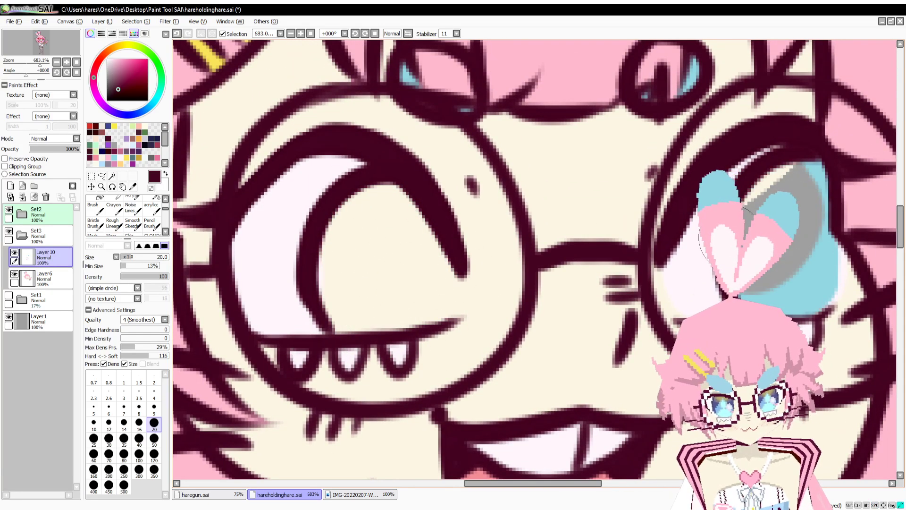
pyautogui.hotkey('ctrl', 'e')
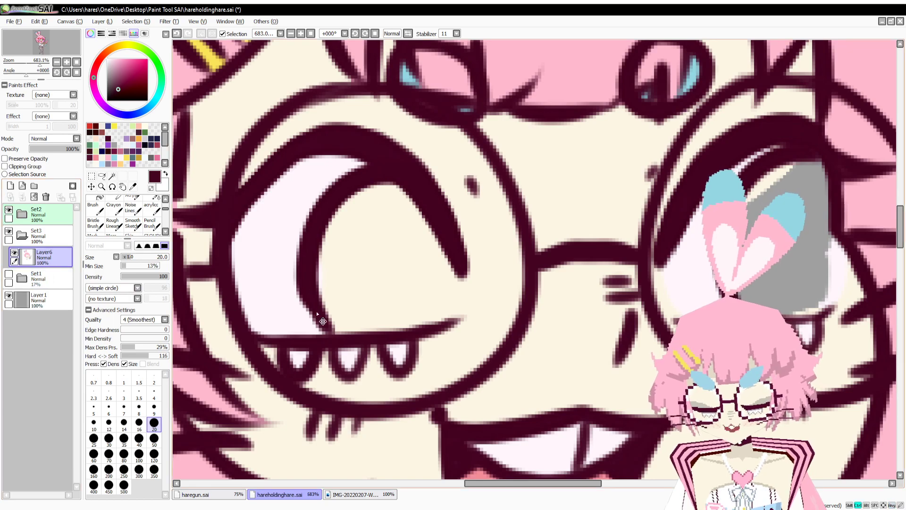
# Draw dark maroon stripes along the far side of the jacket collar on Layer6 with brush size 9.
pyautogui.moveTo(446, 355); pyautogui.dragTo(377, 128)
pyautogui.moveTo(361, 222); pyautogui.dragTo(327, 98)
pyautogui.moveTo(278, 307)
pyautogui.mouseDown()
pyautogui.moveTo(259, 108)
pyautogui.moveTo(191, 115)
pyautogui.moveTo(184, 188)
pyautogui.mouseUp()
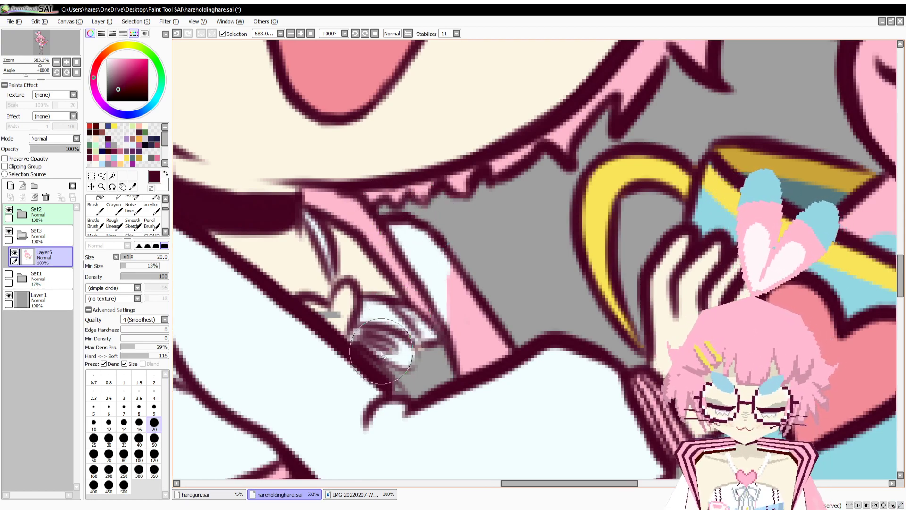
pyautogui.moveTo(32, 66)
pyautogui.mouseDown()
pyautogui.moveTo(24, 78)
pyautogui.moveTo(64, 106)
pyautogui.mouseUp()
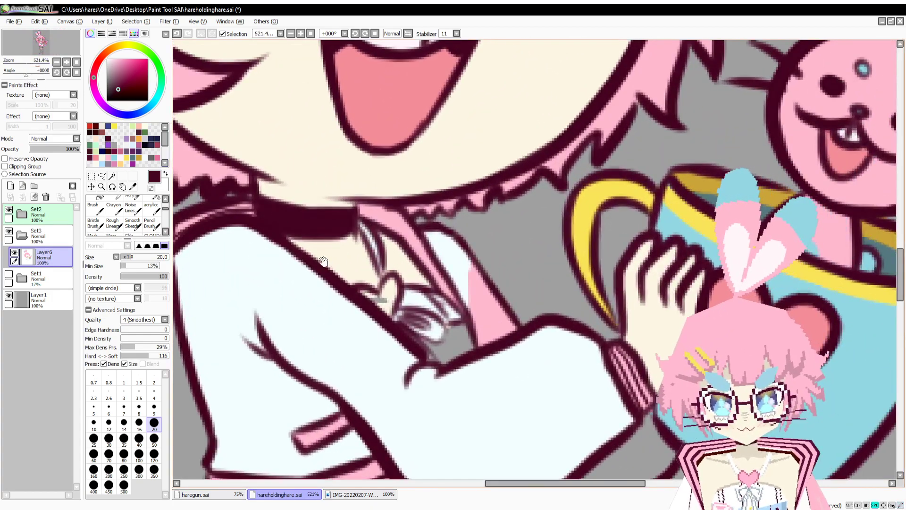
pyautogui.moveTo(323, 262); pyautogui.dragTo(396, 288)
pyautogui.press('i')
pyautogui.moveTo(36, 63); pyautogui.dragTo(43, 65)
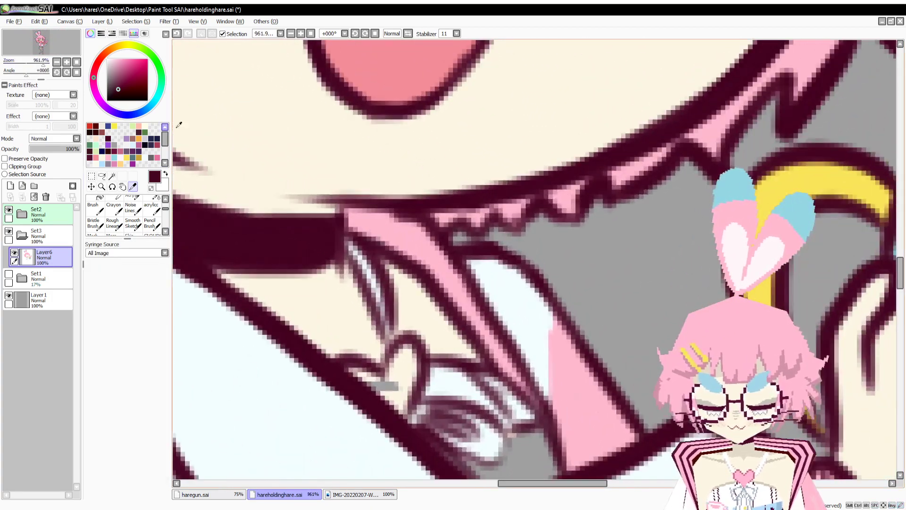
pyautogui.press('n')
pyautogui.moveTo(347, 222)
pyautogui.mouseDown()
pyautogui.moveTo(393, 239)
pyautogui.moveTo(461, 296)
pyautogui.moveTo(531, 404)
pyautogui.mouseUp()
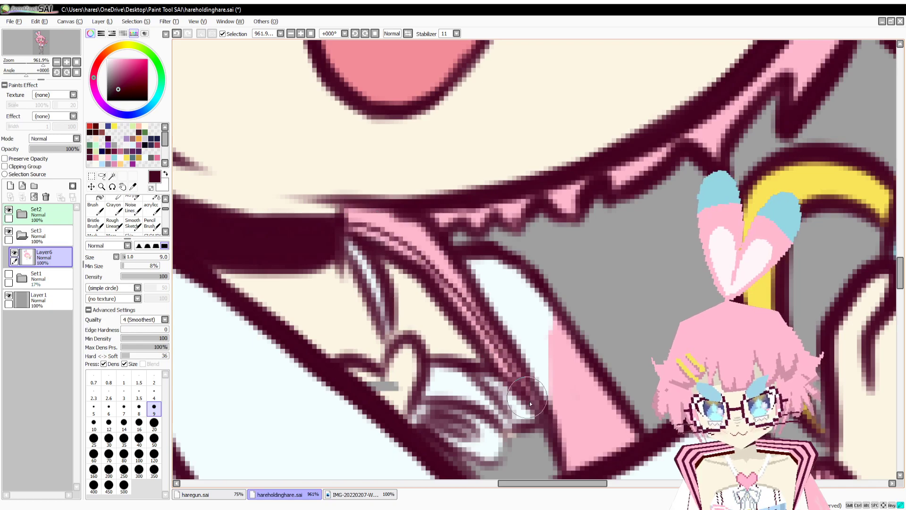
pyautogui.moveTo(365, 217)
pyautogui.mouseDown()
pyautogui.moveTo(422, 239)
pyautogui.moveTo(451, 270)
pyautogui.moveTo(534, 403)
pyautogui.mouseUp()
# Recheck the reference and paint the heart pendant on the chest light pink with brush size 9.
pyautogui.moveTo(526, 438); pyautogui.dragTo(512, 325)
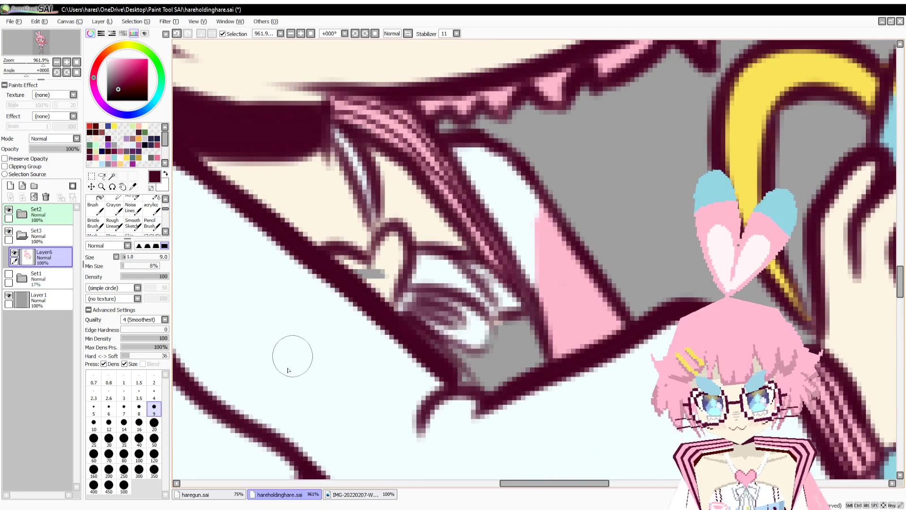
pyautogui.click(337, 495)
pyautogui.click(314, 495)
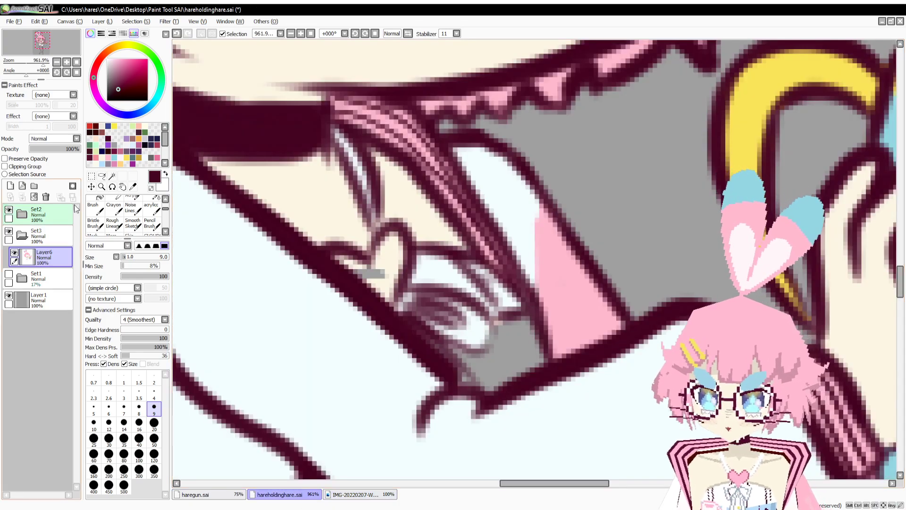
pyautogui.click(110, 157)
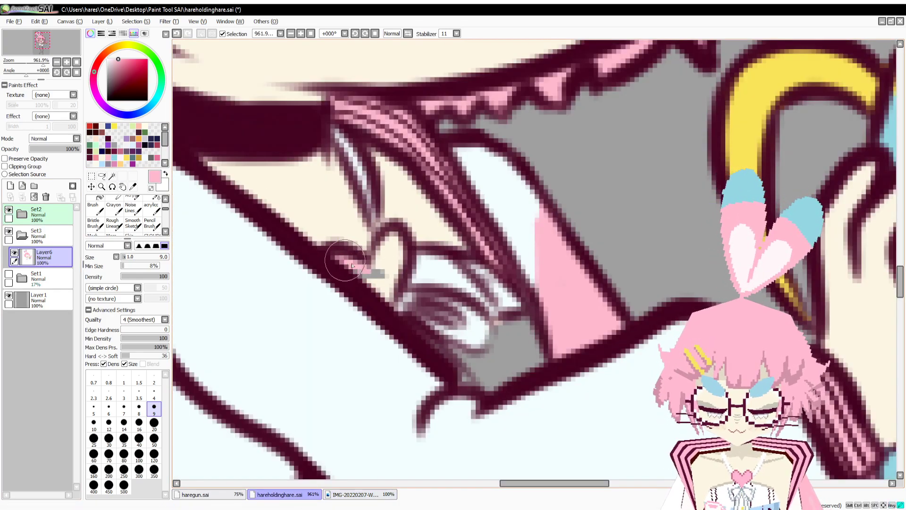
pyautogui.moveTo(352, 265)
pyautogui.mouseDown()
pyautogui.moveTo(382, 295)
pyautogui.moveTo(391, 289)
pyautogui.moveTo(401, 251)
pyautogui.moveTo(393, 239)
pyautogui.moveTo(385, 283)
pyautogui.mouseUp()
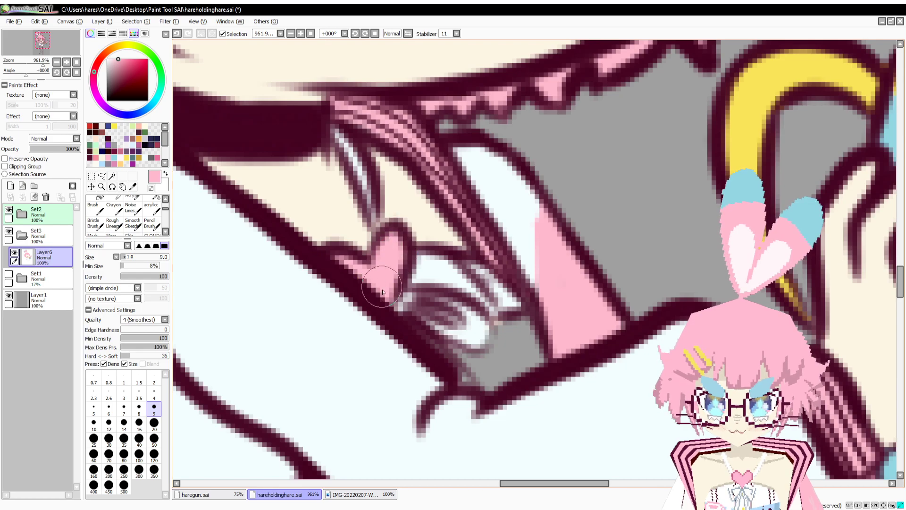
# Compare with the reference again and paint the dress area below the chest bow light blue with brush size 9.
pyautogui.click(351, 496)
pyautogui.click(316, 496)
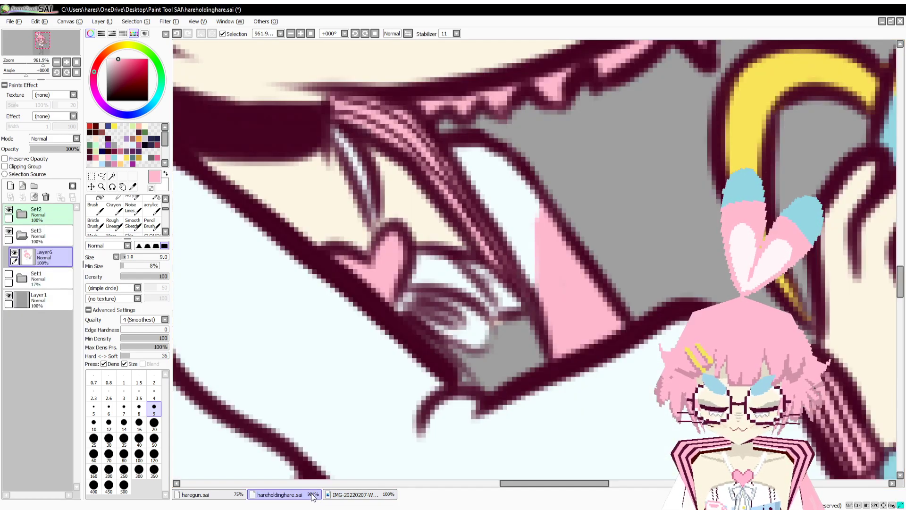
pyautogui.click(359, 494)
pyautogui.click(302, 494)
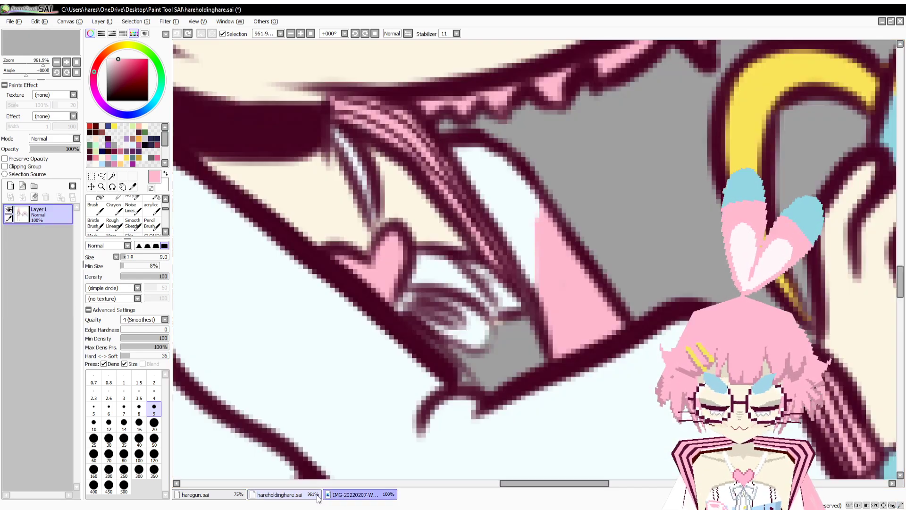
pyautogui.click(114, 158)
pyautogui.moveTo(449, 326)
pyautogui.mouseDown()
pyautogui.moveTo(423, 289)
pyautogui.moveTo(442, 328)
pyautogui.moveTo(510, 317)
pyautogui.moveTo(486, 304)
pyautogui.mouseUp()
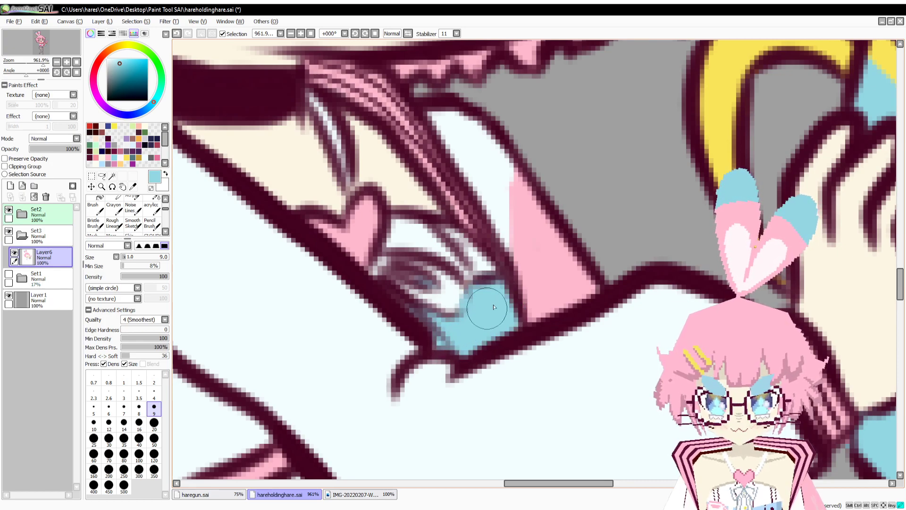
# Sample the dark maroon outline colour and draw a small detail mark on the blue dress area on Layer4.
pyautogui.click(22, 214)
pyautogui.click(51, 279)
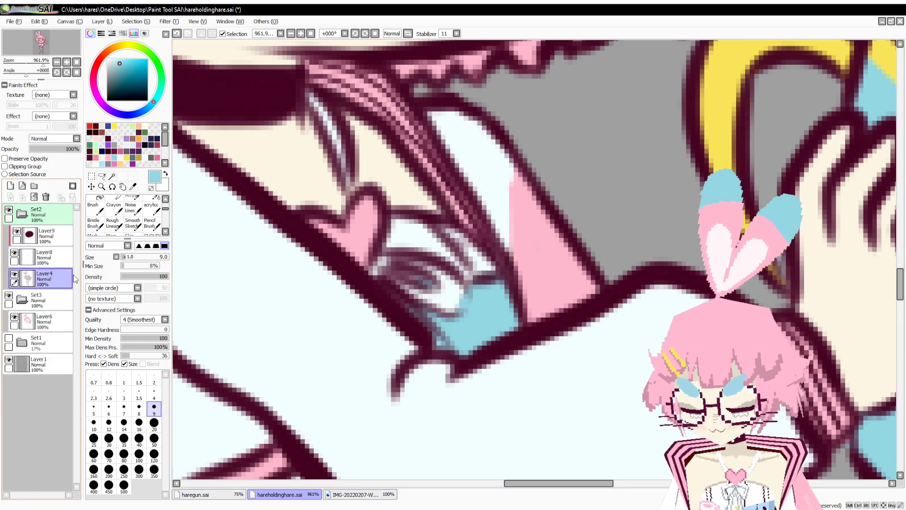
pyautogui.press('-')
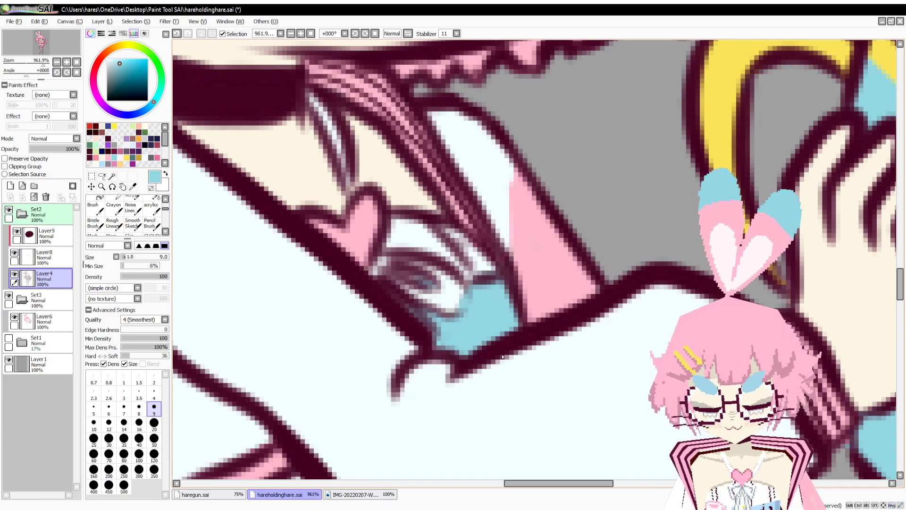
pyautogui.keyDown('alt'); pyautogui.click(501, 351); pyautogui.keyUp('alt')
pyautogui.moveTo(503, 295); pyautogui.dragTo(473, 309)
pyautogui.moveTo(429, 348); pyautogui.dragTo(679, 263)
pyautogui.press('v')
pyautogui.moveTo(517, 314); pyautogui.dragTo(642, 217)
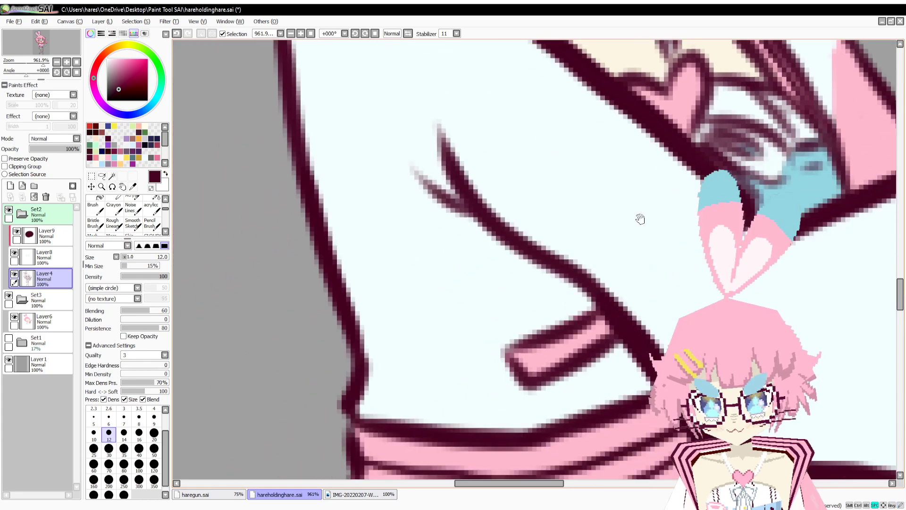
pyautogui.moveTo(465, 282); pyautogui.dragTo(387, 279)
# Sample the jacket's light pink and paint the far sleeve below the near cuff on Layer6 with brush size 9.
pyautogui.click(21, 214)
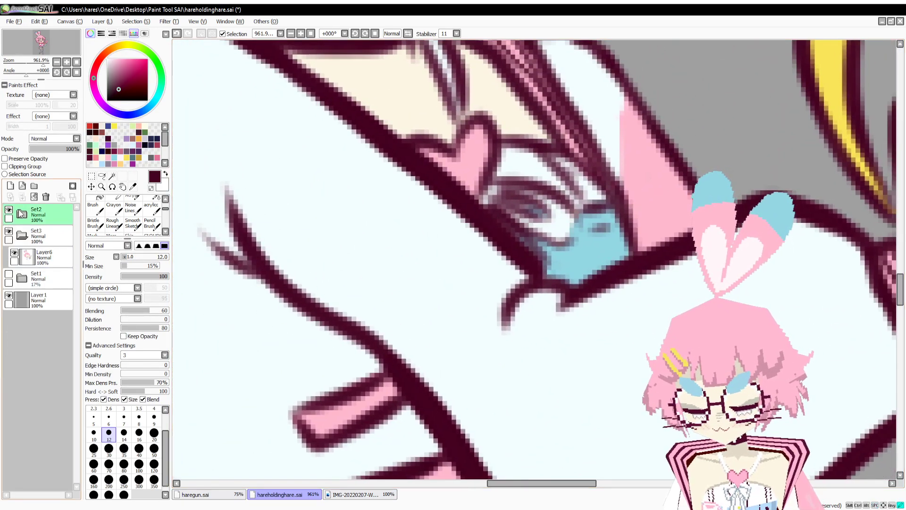
pyautogui.click(50, 258)
pyautogui.keyDown('alt'); pyautogui.click(346, 373); pyautogui.keyUp('alt')
pyautogui.press('n')
pyautogui.moveTo(487, 407)
pyautogui.mouseDown()
pyautogui.moveTo(487, 325)
pyautogui.moveTo(672, 208)
pyautogui.moveTo(647, 395)
pyautogui.moveTo(197, 298)
pyautogui.moveTo(481, 324)
pyautogui.moveTo(467, 360)
pyautogui.moveTo(536, 320)
pyautogui.moveTo(510, 259)
pyautogui.moveTo(530, 300)
pyautogui.mouseUp()
pyautogui.moveTo(374, 227); pyautogui.dragTo(365, 317)
pyautogui.keyDown('alt'); pyautogui.click(298, 130); pyautogui.keyUp('alt')
pyautogui.press('n')
pyautogui.moveTo(490, 397)
pyautogui.mouseDown()
pyautogui.moveTo(591, 292)
pyautogui.moveTo(612, 377)
pyautogui.moveTo(441, 420)
pyautogui.moveTo(446, 402)
pyautogui.mouseUp()
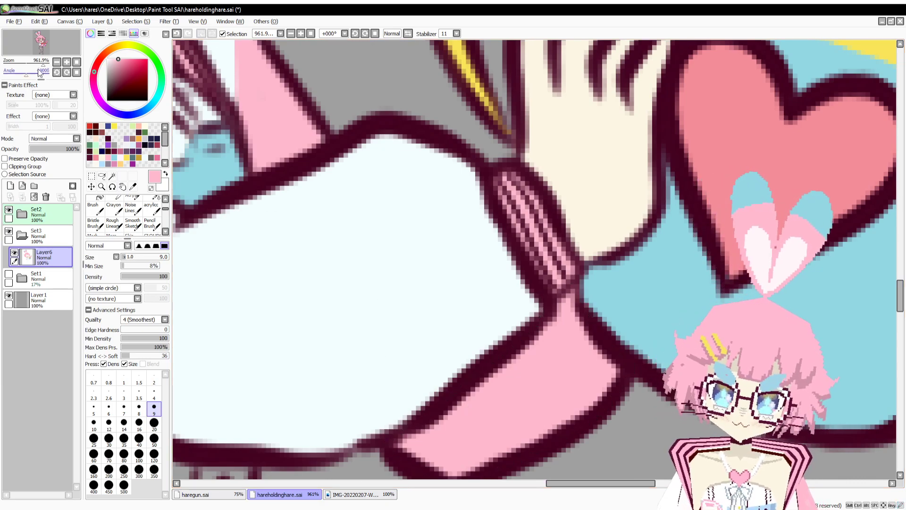
# Compare the drawing with the reference and sample the pale pink of the pattern on the reference's pink sleeve.
pyautogui.moveTo(43, 64); pyautogui.dragTo(25, 87)
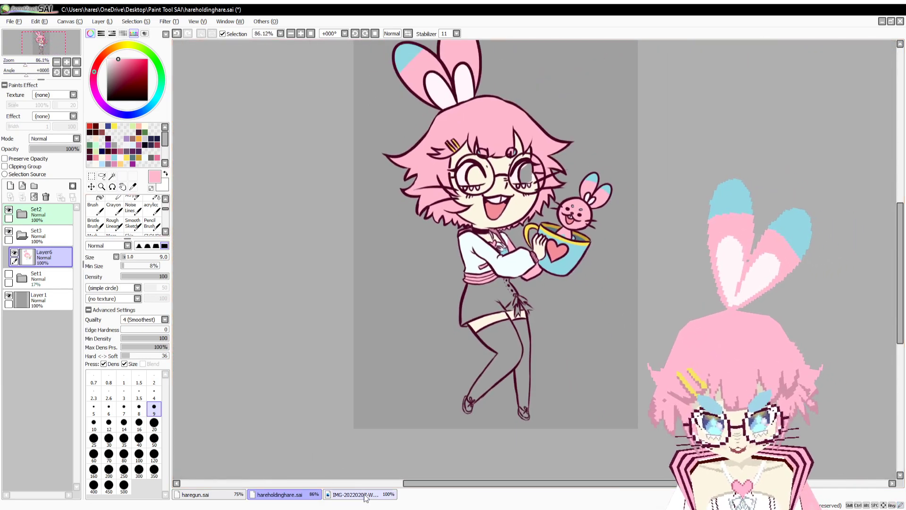
pyautogui.click(365, 494)
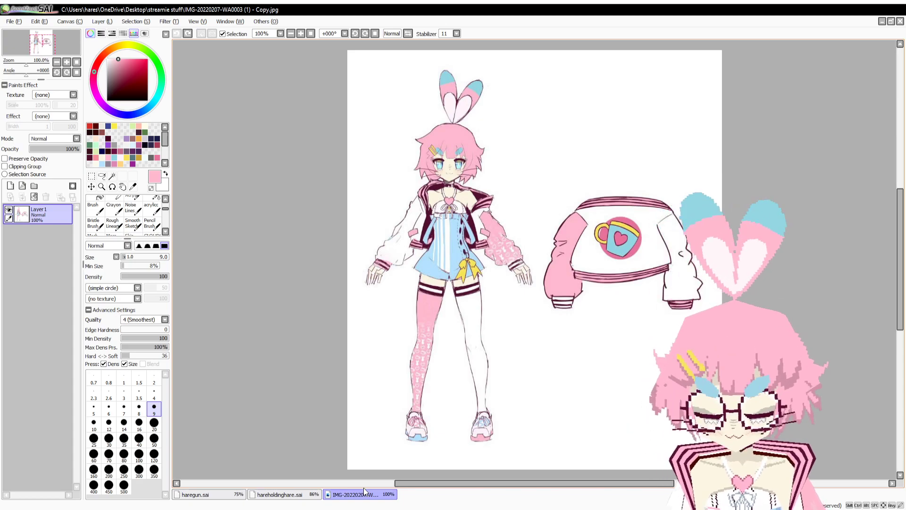
pyautogui.click(290, 496)
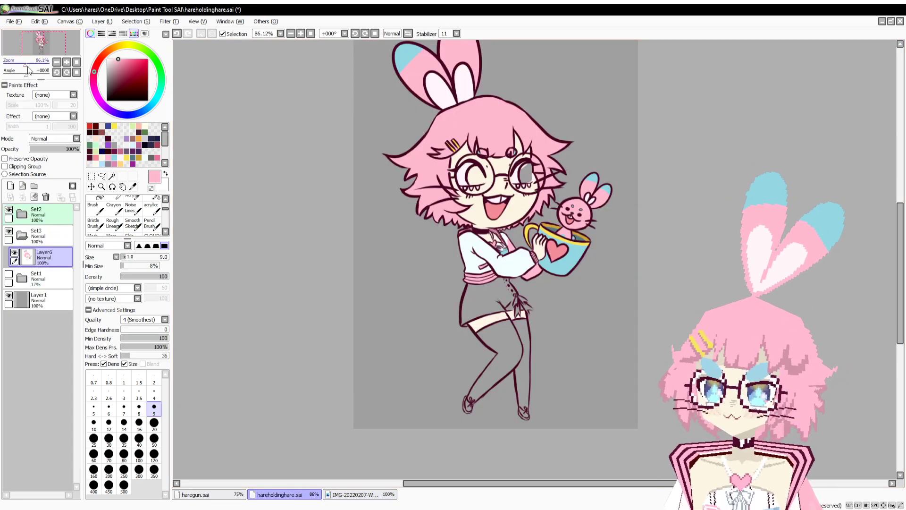
pyautogui.moveTo(28, 65); pyautogui.dragTo(41, 65)
pyautogui.moveTo(362, 358); pyautogui.dragTo(314, 299)
pyautogui.click(374, 497)
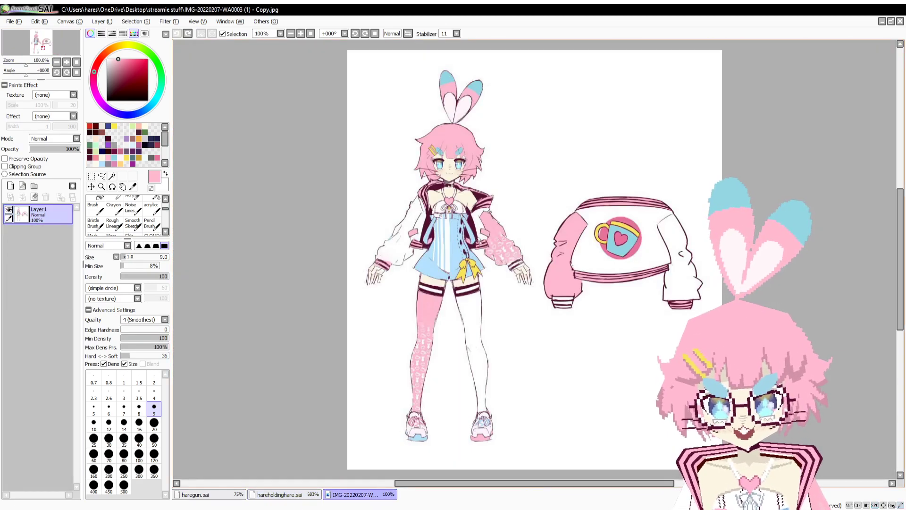
pyautogui.click(37, 64)
pyautogui.press('alt')
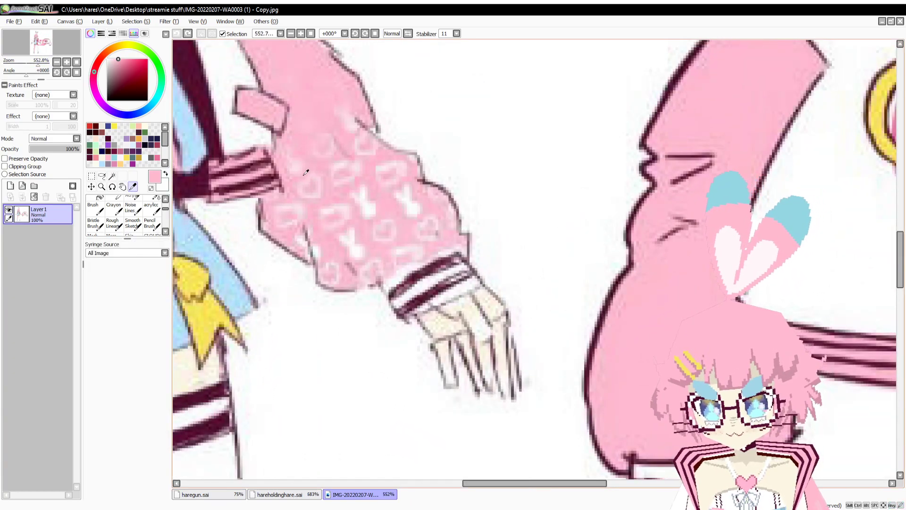
pyautogui.keyDown('alt'); pyautogui.click(299, 165); pyautogui.keyUp('alt')
pyautogui.click(283, 495)
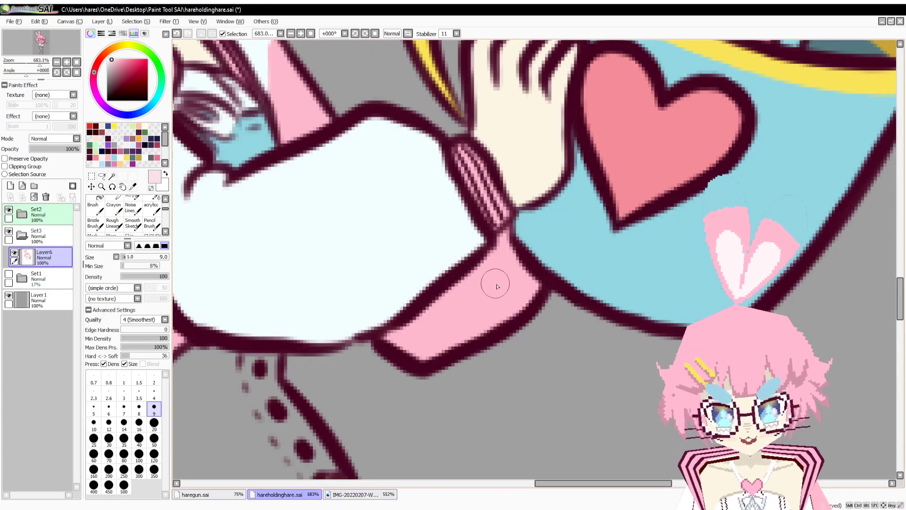
# Paint small pale pink pattern motifs on the far pink sleeve of Layer6 with brush size 9 and save the file.
pyautogui.moveTo(509, 291)
pyautogui.mouseDown()
pyautogui.moveTo(486, 257)
pyautogui.moveTo(479, 262)
pyautogui.moveTo(495, 260)
pyautogui.moveTo(479, 263)
pyautogui.moveTo(492, 267)
pyautogui.moveTo(521, 249)
pyautogui.moveTo(527, 270)
pyautogui.mouseUp()
pyautogui.hotkey('ctrl', 'z')
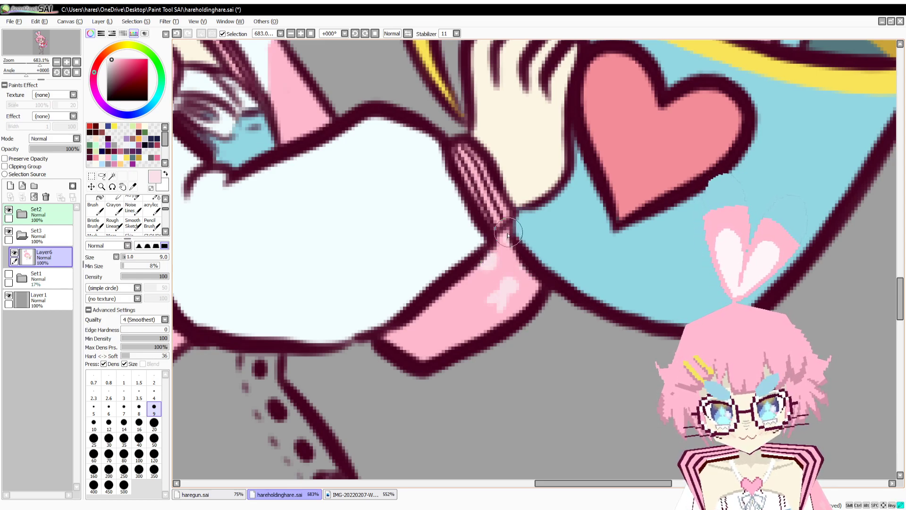
pyautogui.moveTo(39, 63); pyautogui.dragTo(27, 77)
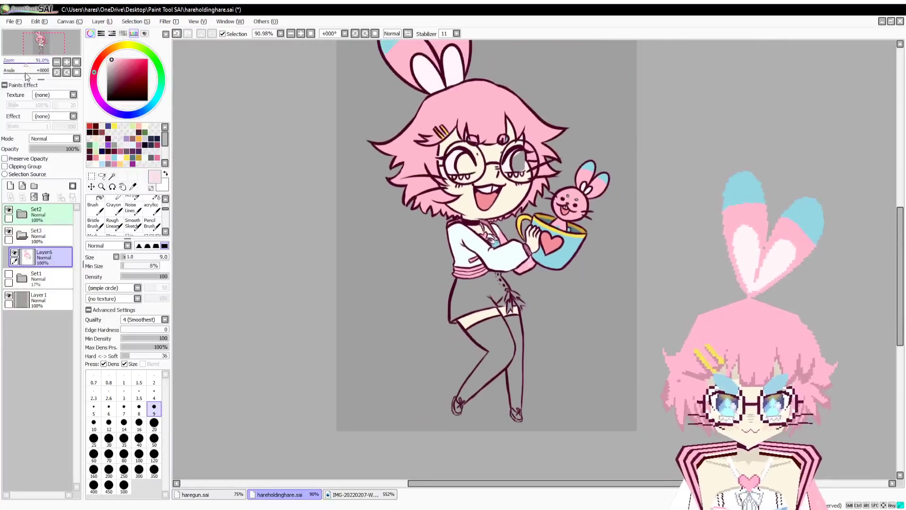
pyautogui.hotkey('ctrl', 's')
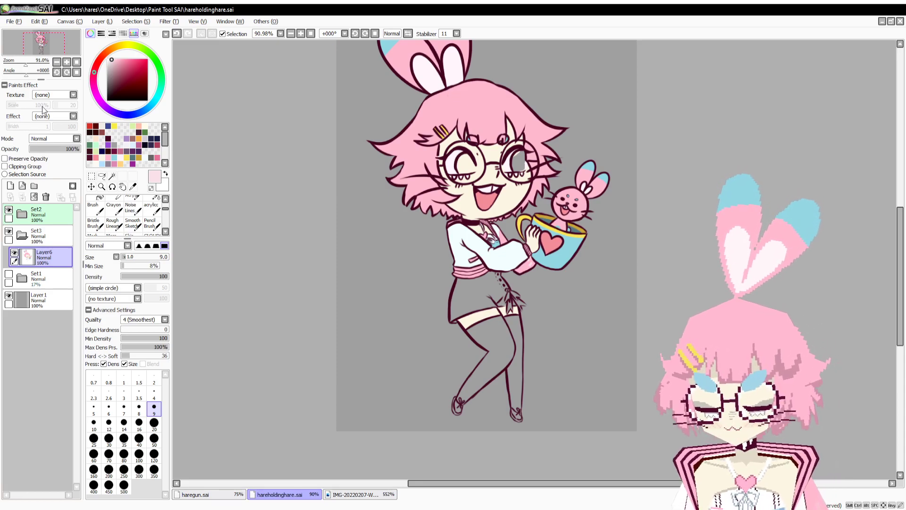
pyautogui.hotkey('alt', 'Tab')
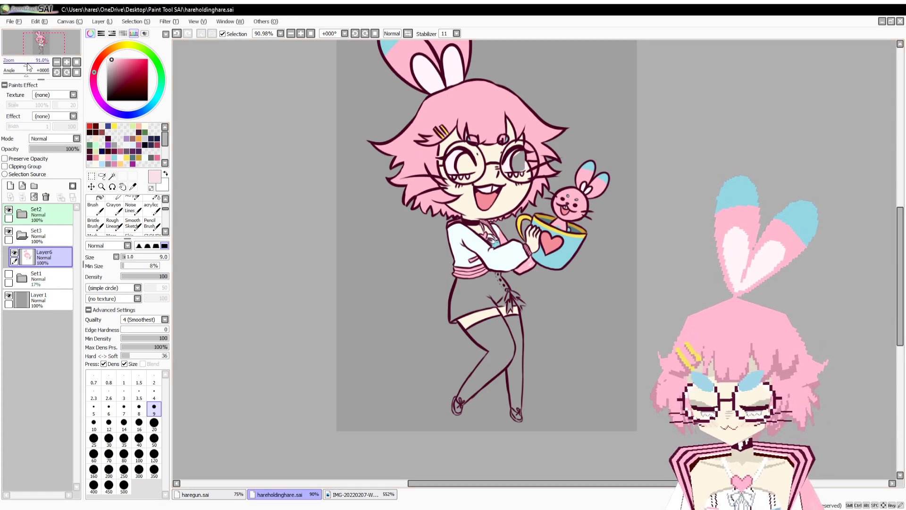
# Sample the white of the jacket sleeve and touch up the chest bow beside the blue dress area on Layer6.
pyautogui.moveTo(27, 65); pyautogui.dragTo(32, 66)
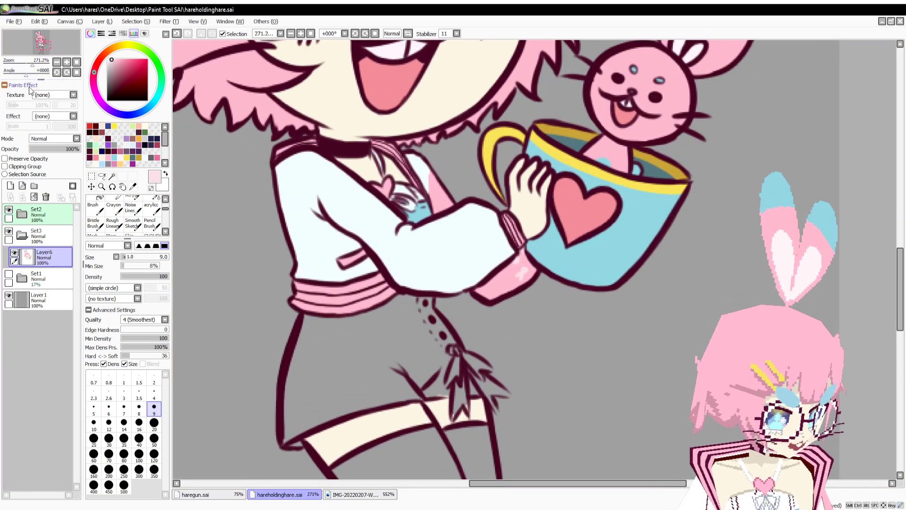
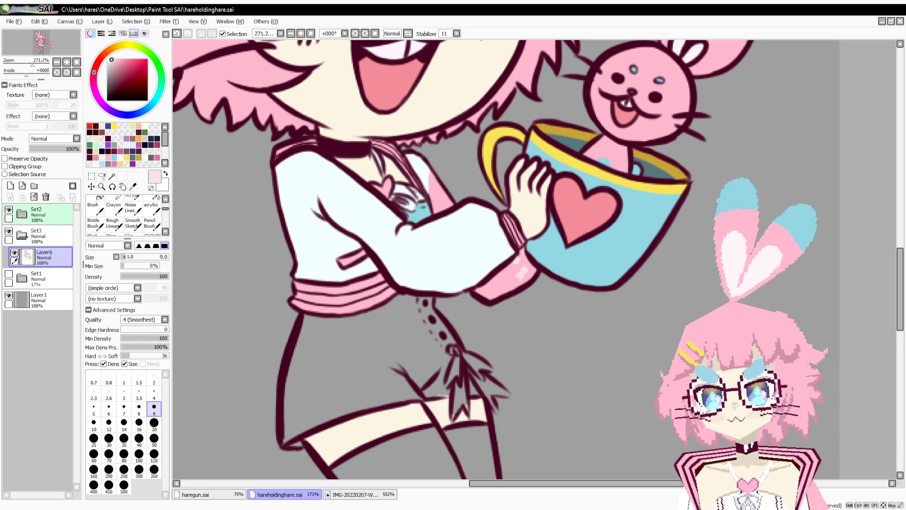
pyautogui.press('i')
pyautogui.click(420, 216)
pyautogui.moveTo(378, 238); pyautogui.dragTo(418, 203)
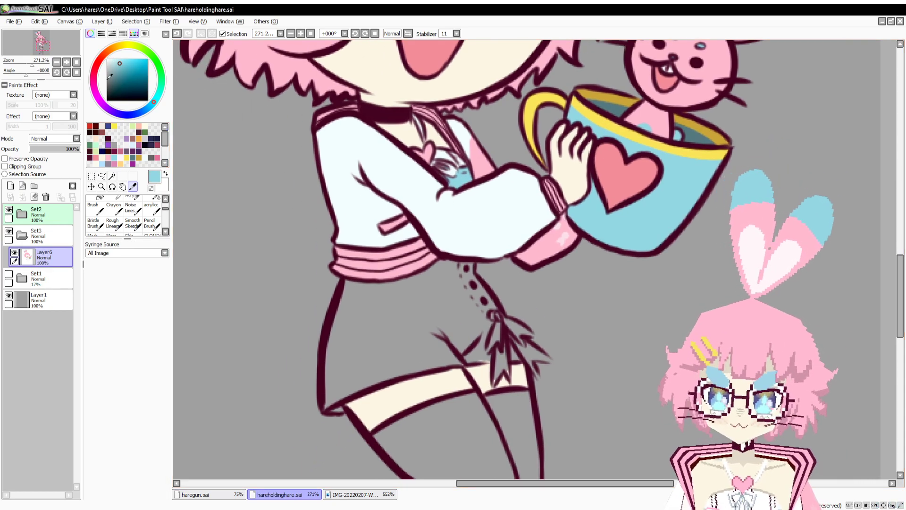
pyautogui.moveTo(33, 63); pyautogui.dragTo(36, 63)
pyautogui.moveTo(372, 199); pyautogui.dragTo(396, 237)
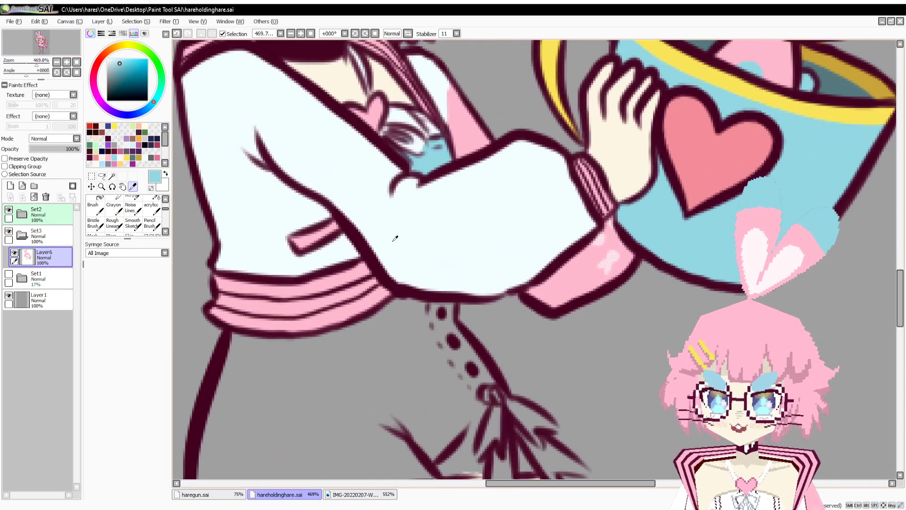
pyautogui.click(395, 237)
pyautogui.press('n')
pyautogui.moveTo(424, 144)
pyautogui.mouseDown()
pyautogui.moveTo(393, 147)
pyautogui.moveTo(418, 173)
pyautogui.mouseUp()
# Sample the light blue of the dress below the chest bow and select the enclosed skirt areas with the Magic Wand.
pyautogui.press('i')
pyautogui.click(437, 164)
pyautogui.moveTo(427, 316); pyautogui.dragTo(453, 260)
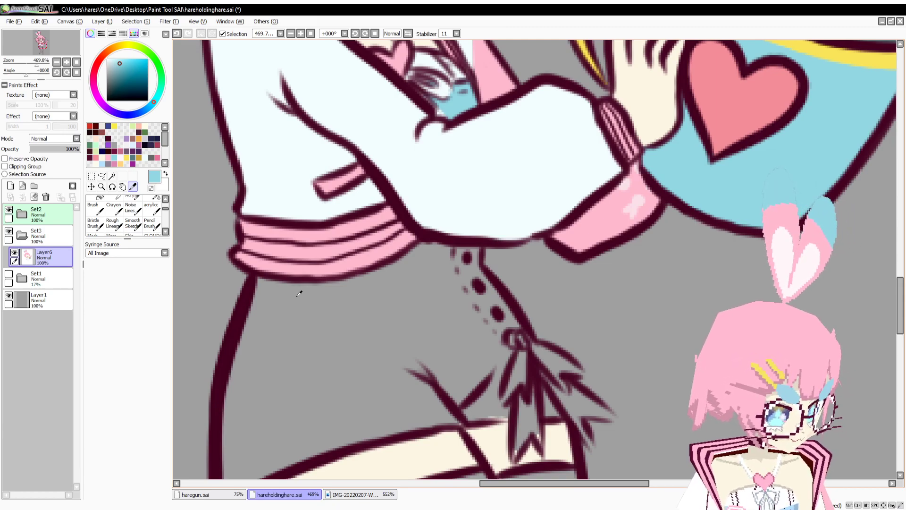
pyautogui.moveTo(382, 328); pyautogui.dragTo(394, 281)
pyautogui.press('w')
pyautogui.click(405, 316)
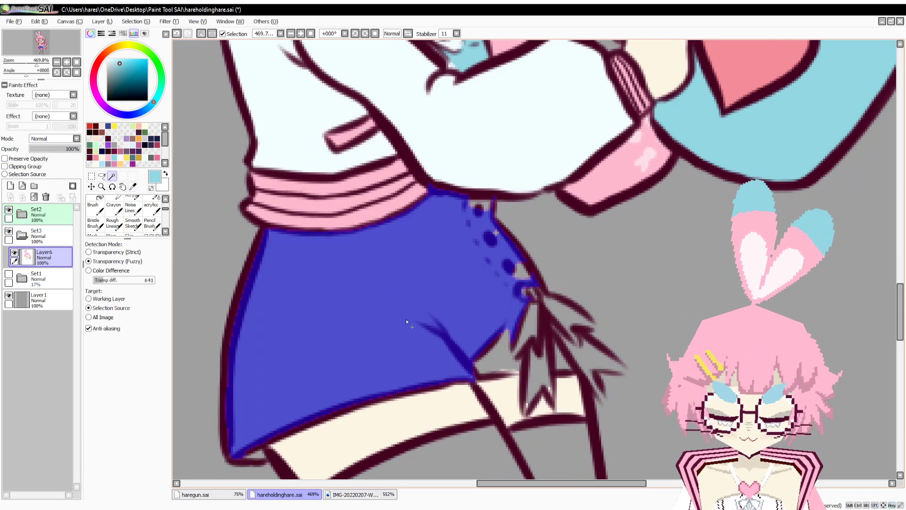
pyautogui.moveTo(475, 340); pyautogui.dragTo(474, 330)
pyautogui.click(500, 347)
# Add the missed spots around the buttons, ribbon and hem corner to the skirt selection with a size 9 selection pen.
pyautogui.press('b')
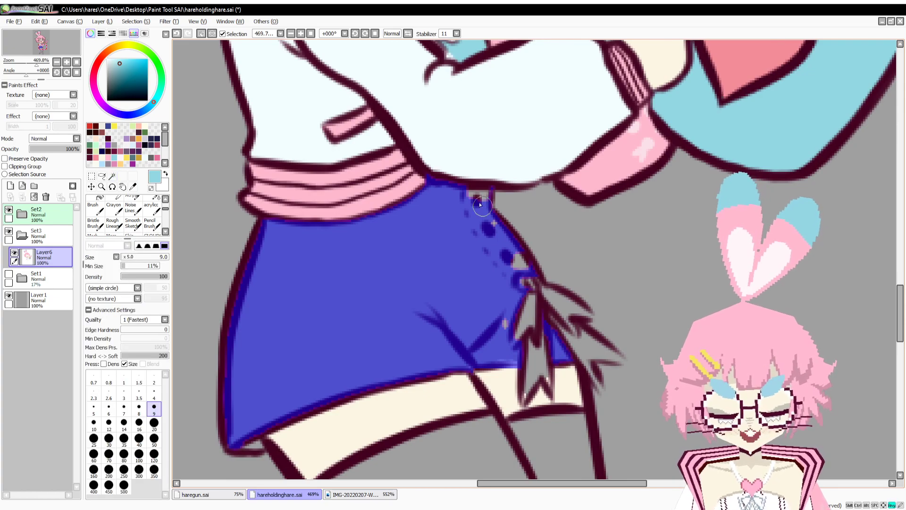
pyautogui.moveTo(513, 255); pyautogui.dragTo(522, 279)
pyautogui.moveTo(506, 319); pyautogui.dragTo(501, 329)
pyautogui.moveTo(437, 353); pyautogui.dragTo(451, 287)
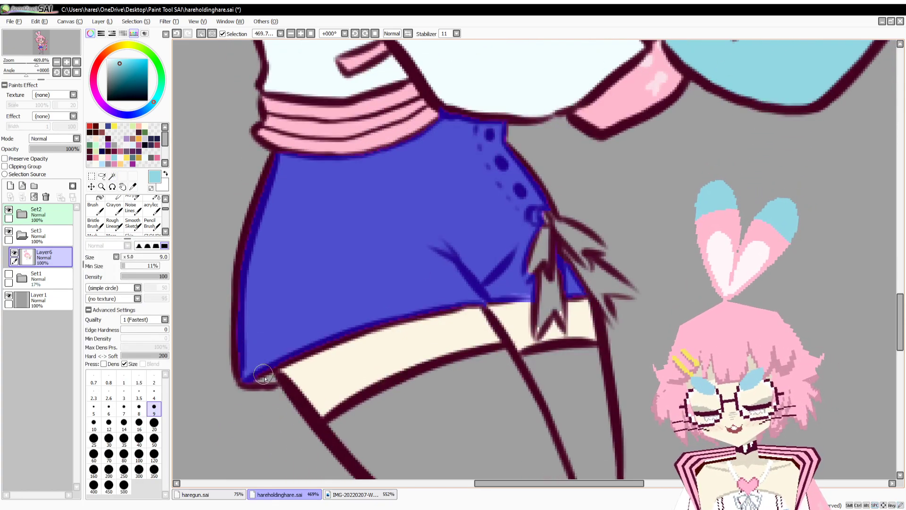
# Fill the selected skirt area with light blue on Layer6 using brush size 120.
pyautogui.press('n')
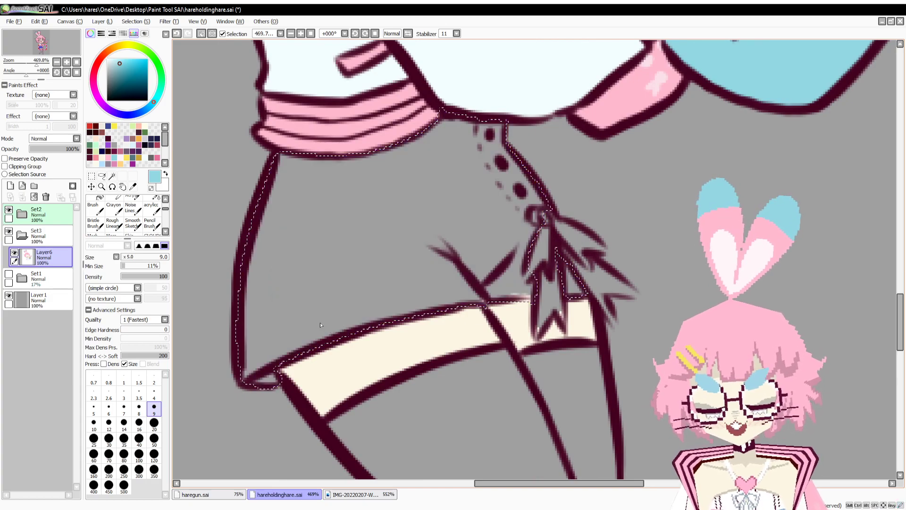
pyautogui.click(153, 456)
pyautogui.moveTo(346, 228)
pyautogui.mouseDown()
pyautogui.moveTo(370, 386)
pyautogui.moveTo(378, 302)
pyautogui.mouseUp()
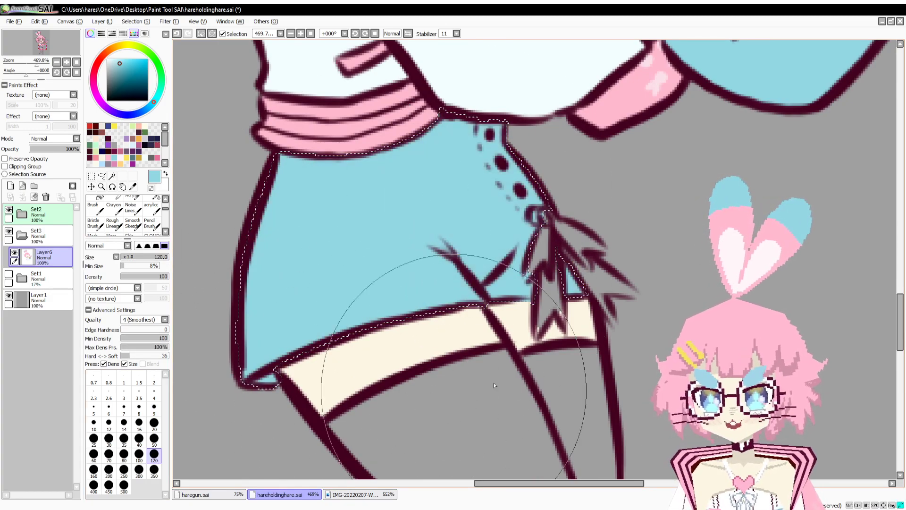
# Check the dress in the reference, sample the jacket's white and set the brush size to 20.
pyautogui.click(333, 497)
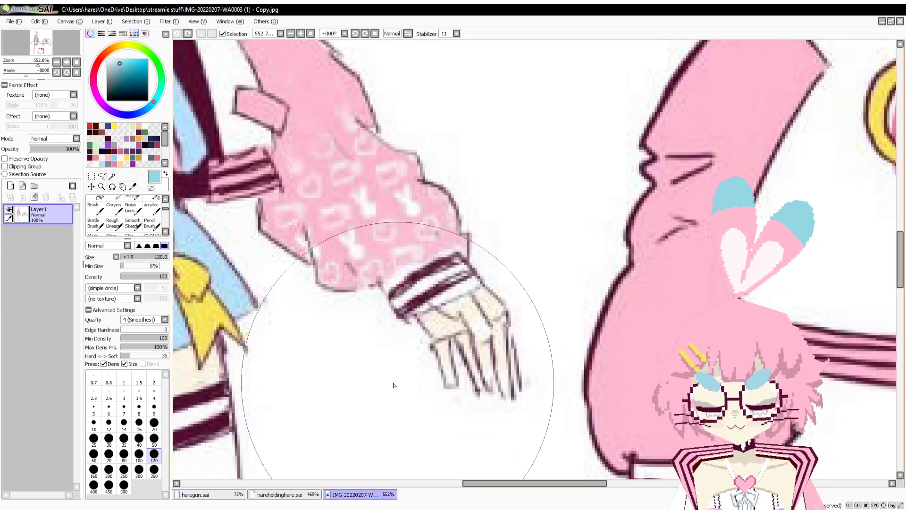
pyautogui.moveTo(302, 412); pyautogui.dragTo(414, 429)
pyautogui.click(294, 495)
pyautogui.moveTo(464, 150); pyautogui.dragTo(455, 286)
pyautogui.keyDown('alt'); pyautogui.click(500, 214); pyautogui.keyUp('alt')
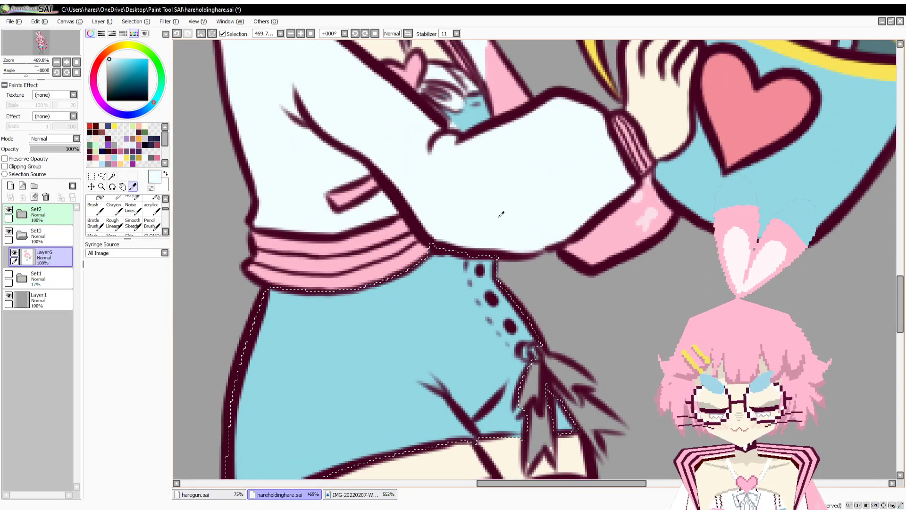
pyautogui.moveTo(436, 393); pyautogui.dragTo(368, 310)
pyautogui.click(154, 423)
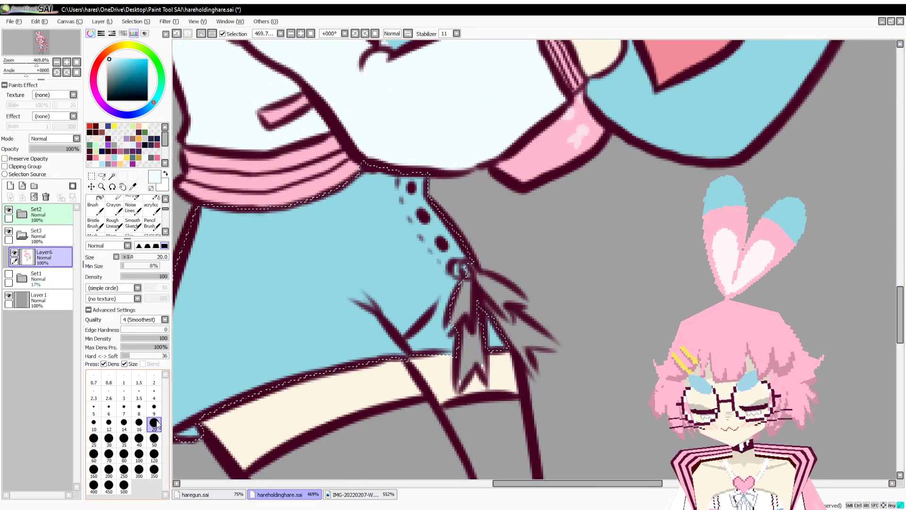
pyautogui.moveTo(376, 172); pyautogui.dragTo(428, 338)
pyautogui.hotkey('ctrl', 'z')
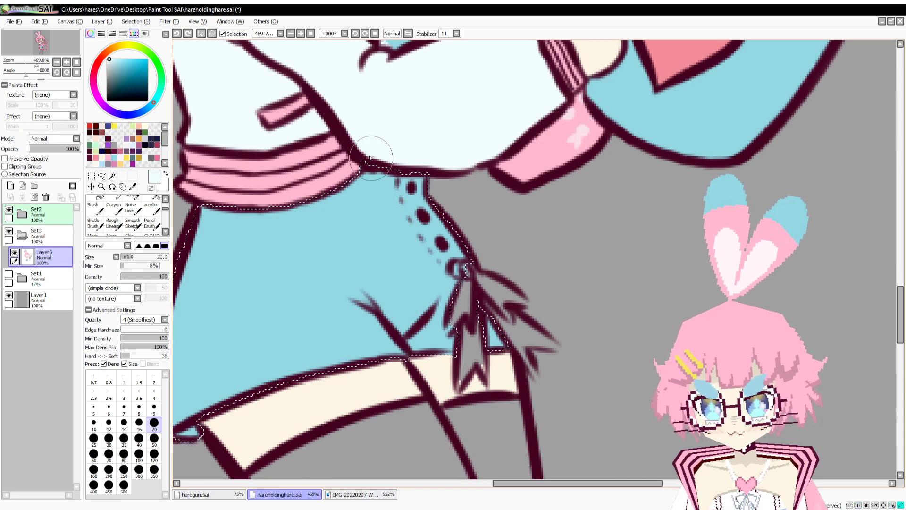
pyautogui.moveTo(370, 155)
pyautogui.mouseDown()
pyautogui.moveTo(401, 284)
pyautogui.moveTo(427, 331)
pyautogui.mouseUp()
pyautogui.hotkey('ctrl', 'z')
# Paint a wide white vertical stripe on the blue skirt beside the row of buttons with brush size 20.
pyautogui.moveTo(380, 178); pyautogui.dragTo(421, 312)
pyautogui.moveTo(358, 175)
pyautogui.mouseDown()
pyautogui.moveTo(356, 215)
pyautogui.moveTo(381, 268)
pyautogui.mouseUp()
pyautogui.moveTo(360, 206); pyautogui.dragTo(389, 314)
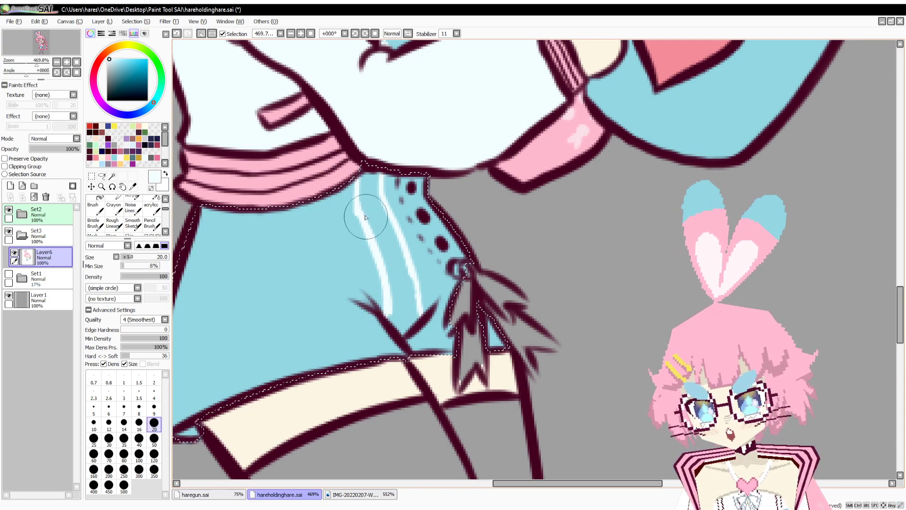
pyautogui.moveTo(360, 208)
pyautogui.mouseDown()
pyautogui.moveTo(375, 182)
pyautogui.moveTo(365, 169)
pyautogui.moveTo(378, 185)
pyautogui.moveTo(371, 219)
pyautogui.moveTo(391, 231)
pyautogui.moveTo(377, 200)
pyautogui.moveTo(376, 211)
pyautogui.moveTo(364, 209)
pyautogui.moveTo(401, 326)
pyautogui.moveTo(400, 277)
pyautogui.moveTo(414, 318)
pyautogui.mouseUp()
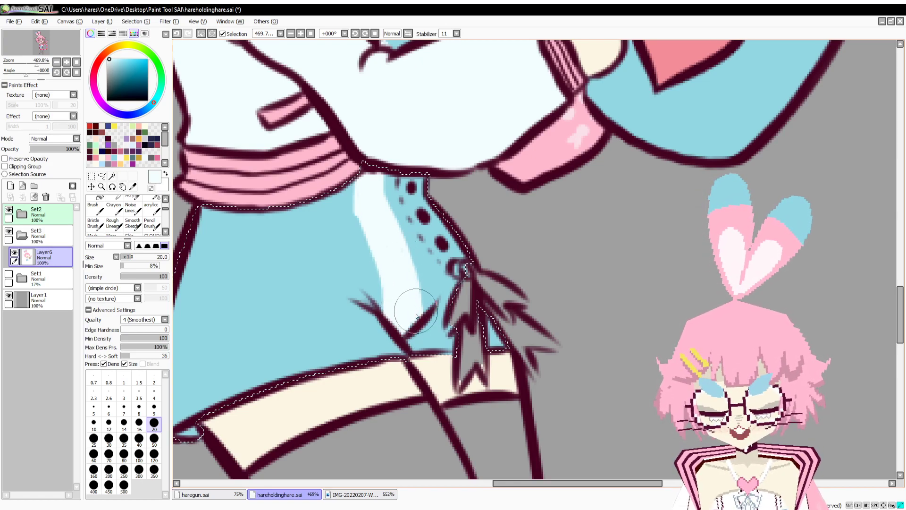
# Paint a second white stripe next to the first one, running from the jacket hem down to the skirt's fold line.
pyautogui.moveTo(344, 194); pyautogui.dragTo(366, 302)
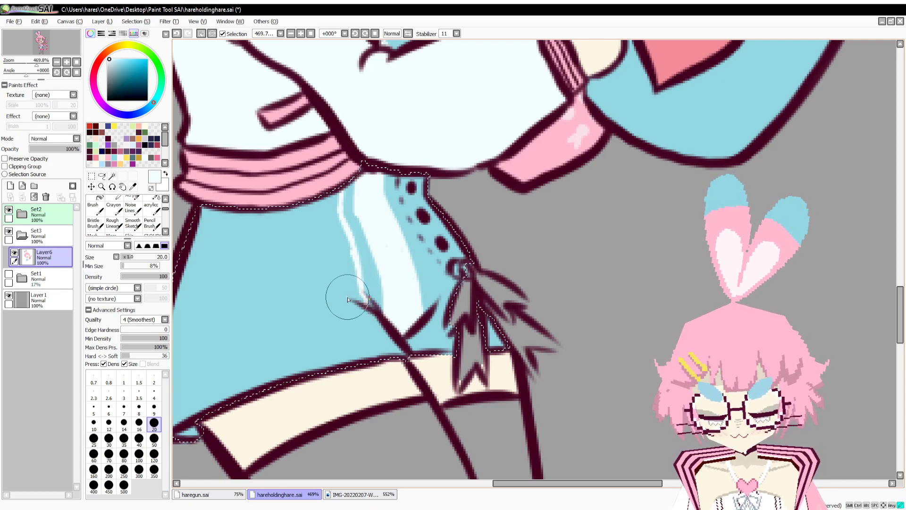
pyautogui.hotkey('ctrl', 'z')
pyautogui.moveTo(342, 294); pyautogui.dragTo(340, 259)
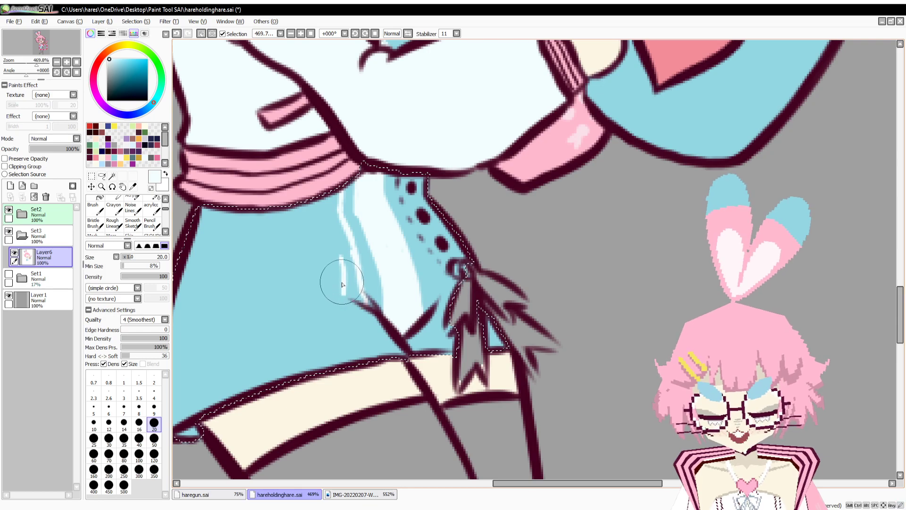
pyautogui.hotkey('ctrl', 'z')
pyautogui.moveTo(341, 293)
pyautogui.mouseDown()
pyautogui.moveTo(323, 218)
pyautogui.moveTo(343, 255)
pyautogui.moveTo(345, 296)
pyautogui.moveTo(360, 305)
pyautogui.moveTo(334, 239)
pyautogui.moveTo(340, 226)
pyautogui.moveTo(344, 288)
pyautogui.moveTo(348, 247)
pyautogui.moveTo(395, 221)
pyautogui.mouseUp()
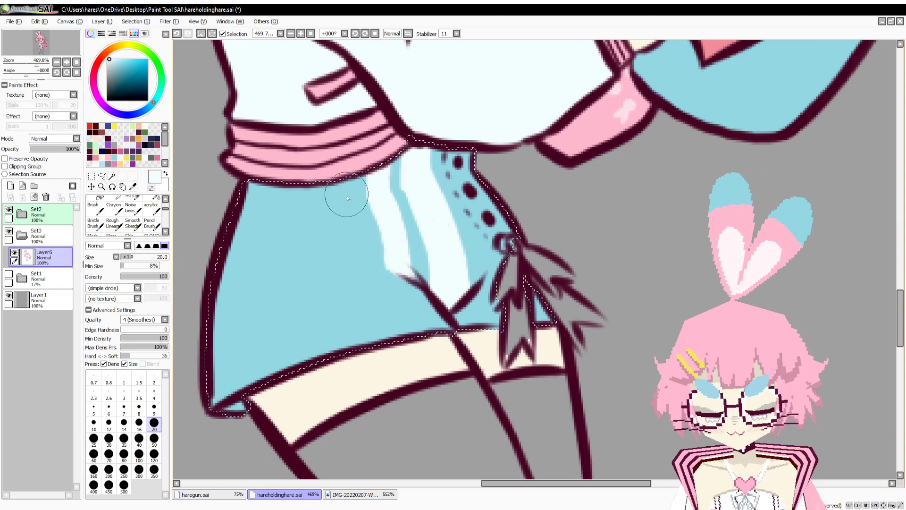
# Paint a third, shorter white stripe on the skirt and begin a fourth one farther from the buttons.
pyautogui.moveTo(341, 183); pyautogui.dragTo(355, 254)
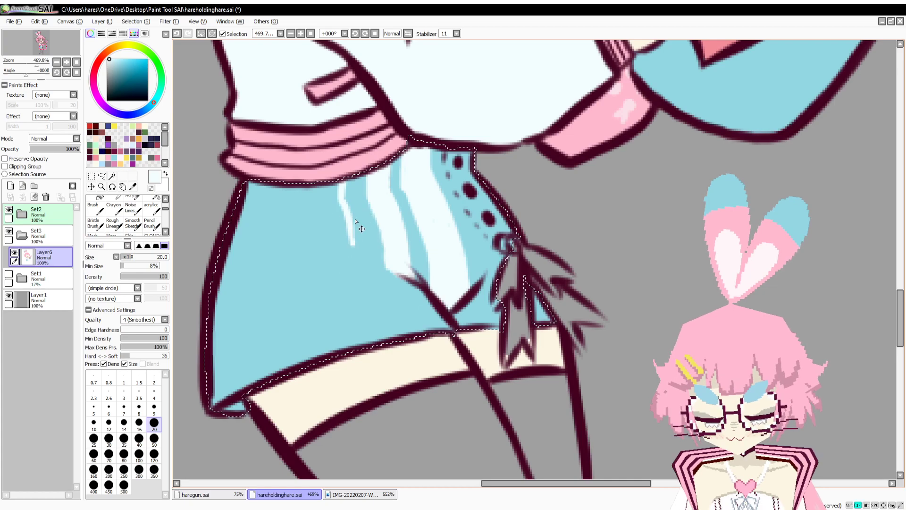
pyautogui.hotkey('ctrl', 'z')
pyautogui.moveTo(350, 181)
pyautogui.mouseDown()
pyautogui.moveTo(359, 232)
pyautogui.moveTo(354, 247)
pyautogui.moveTo(342, 237)
pyautogui.mouseUp()
pyautogui.moveTo(334, 199); pyautogui.dragTo(335, 188)
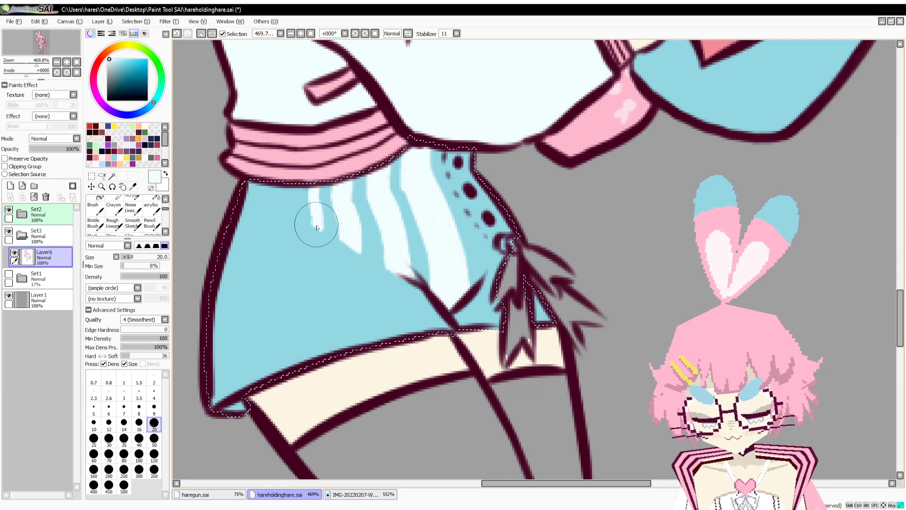
# Sample the skirt's light blue and refine the edges and tips of the two shorter white stripes.
pyautogui.keyDown('alt'); pyautogui.click(313, 185); pyautogui.keyUp('alt')
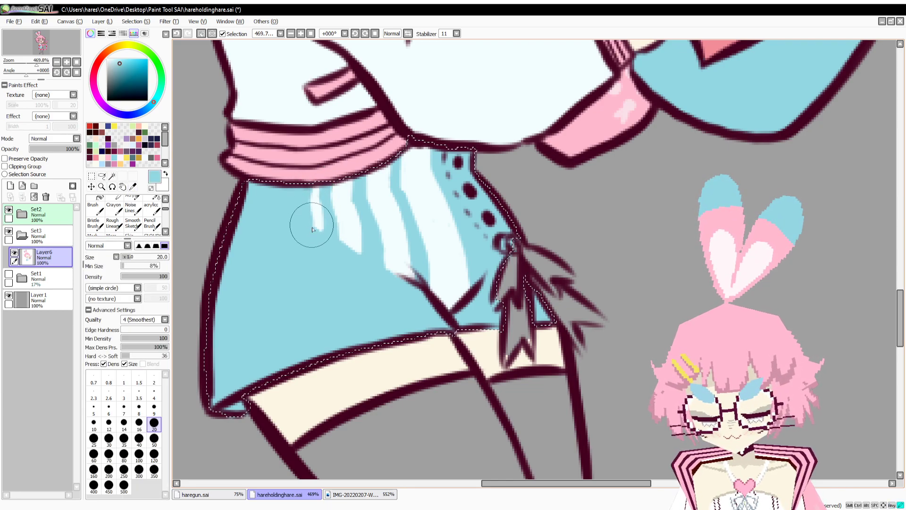
pyautogui.hotkey('ctrl', 'z')
pyautogui.moveTo(333, 181); pyautogui.dragTo(341, 259)
pyautogui.moveTo(309, 182); pyautogui.dragTo(325, 241)
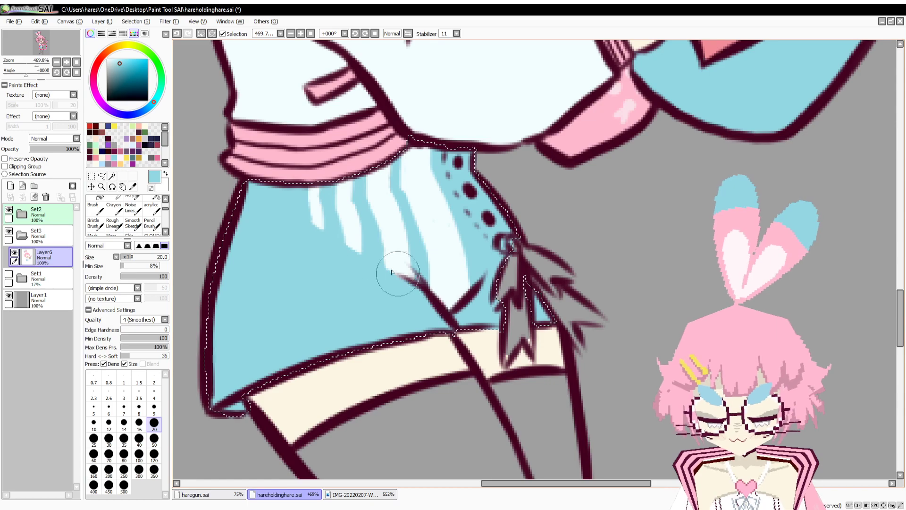
# Clear the skirt selection and save the drawing.
pyautogui.scroll(2, 293, 227)
pyautogui.click(201, 33)
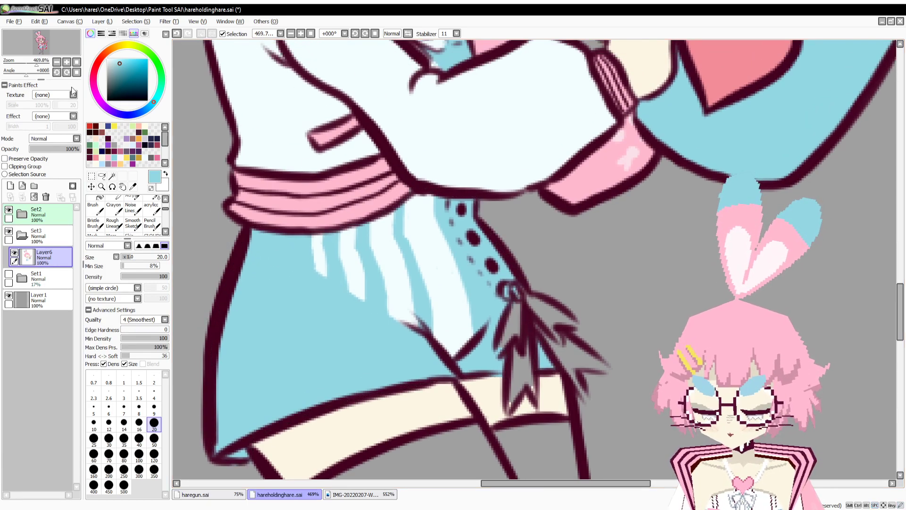
pyautogui.moveTo(36, 65)
pyautogui.mouseDown()
pyautogui.moveTo(23, 78)
pyautogui.moveTo(31, 80)
pyautogui.mouseUp()
pyautogui.hotkey('ctrl', 's')
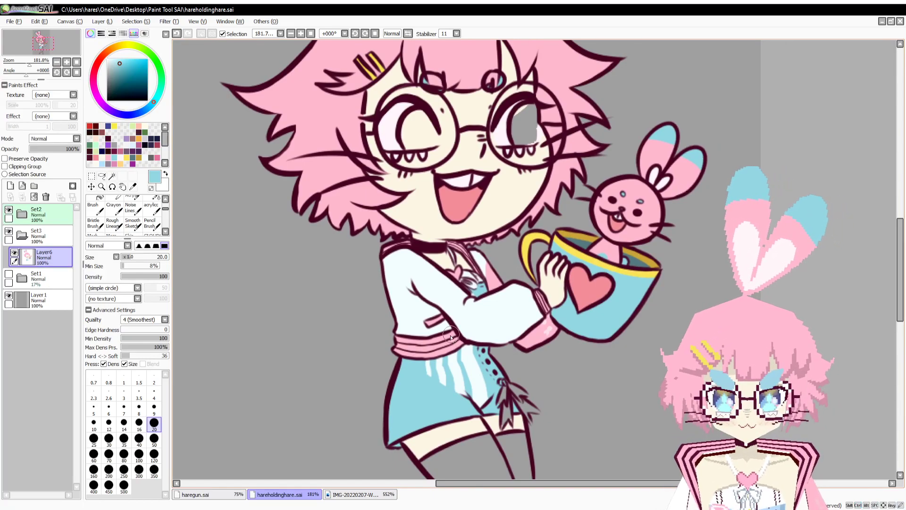
# Sample the yellow from the cup's rim and colour all the tails of the ribbon bow on the skirt with it.
pyautogui.scroll(-4, 450, 334)
pyautogui.keyDown('alt'); pyautogui.click(503, 98); pyautogui.keyUp('alt')
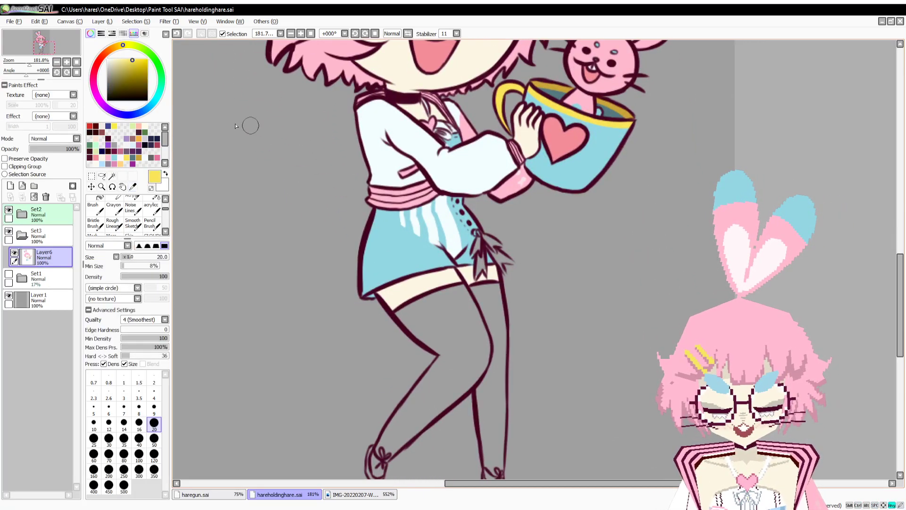
pyautogui.moveTo(296, 159)
pyautogui.mouseDown()
pyautogui.moveTo(314, 299)
pyautogui.moveTo(307, 143)
pyautogui.mouseUp()
pyautogui.moveTo(33, 65); pyautogui.dragTo(40, 66)
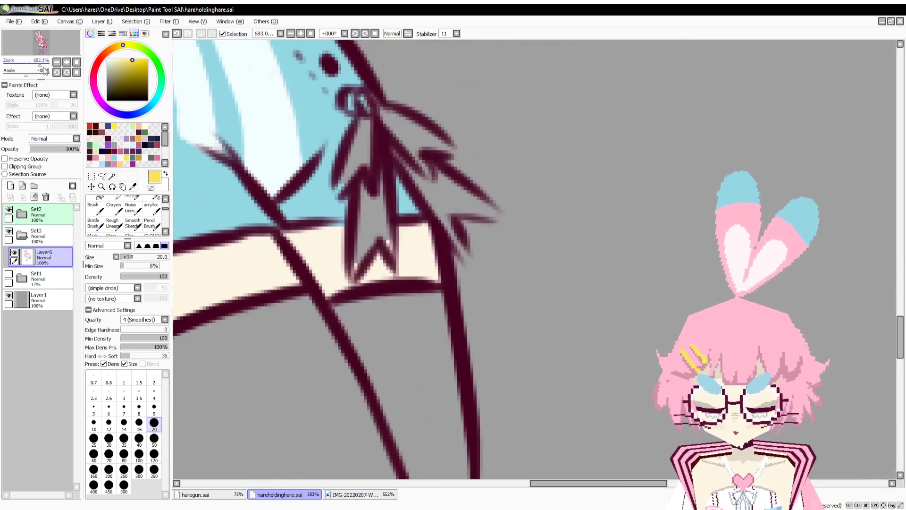
pyautogui.moveTo(326, 158); pyautogui.dragTo(339, 196)
pyautogui.moveTo(376, 129)
pyautogui.mouseDown()
pyautogui.moveTo(349, 229)
pyautogui.moveTo(378, 204)
pyautogui.moveTo(386, 219)
pyautogui.moveTo(368, 309)
pyautogui.moveTo(391, 267)
pyautogui.moveTo(405, 293)
pyautogui.moveTo(391, 209)
pyautogui.mouseUp()
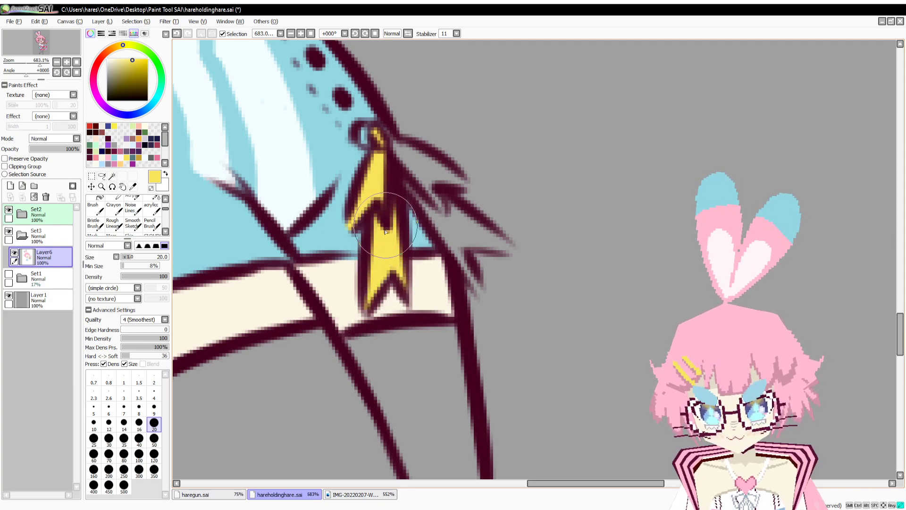
pyautogui.moveTo(411, 163)
pyautogui.mouseDown()
pyautogui.moveTo(395, 146)
pyautogui.moveTo(464, 188)
pyautogui.moveTo(427, 178)
pyautogui.moveTo(446, 212)
pyautogui.moveTo(435, 207)
pyautogui.moveTo(449, 247)
pyautogui.moveTo(444, 241)
pyautogui.moveTo(474, 290)
pyautogui.moveTo(456, 246)
pyautogui.moveTo(515, 254)
pyautogui.moveTo(448, 208)
pyautogui.moveTo(479, 258)
pyautogui.mouseUp()
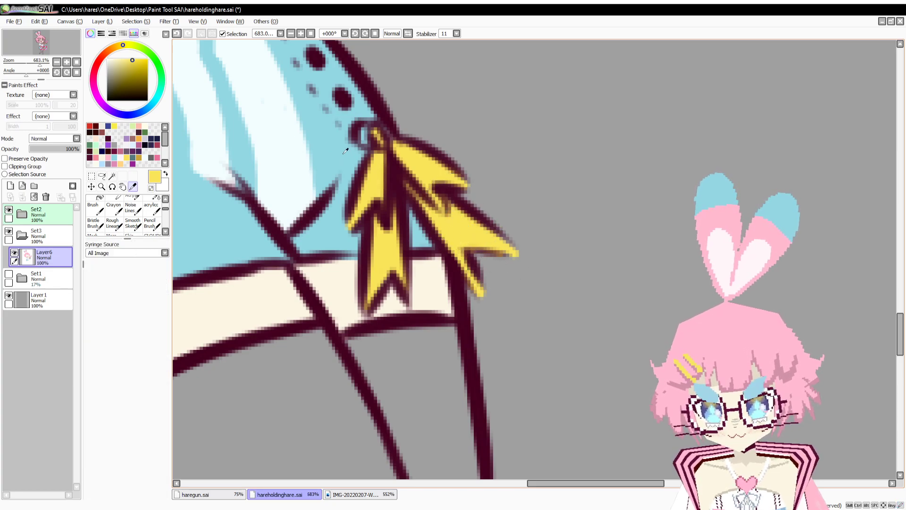
# Check the coloured ribbon against the skirt and legs, sampling its light blue and yellow, and save the drawing.
pyautogui.keyDown('alt'); pyautogui.click(367, 137); pyautogui.keyUp('alt')
pyautogui.moveTo(402, 405)
pyautogui.mouseDown()
pyautogui.moveTo(495, 292)
pyautogui.moveTo(510, 192)
pyautogui.mouseUp()
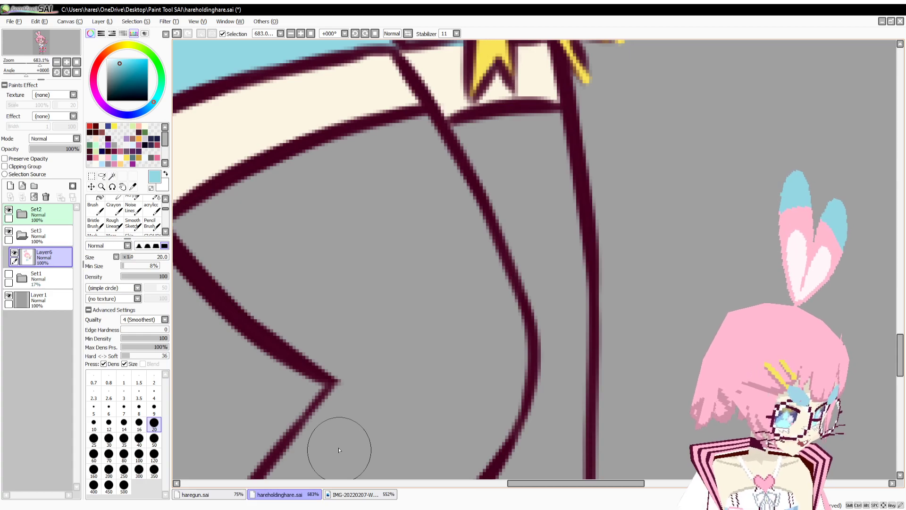
pyautogui.moveTo(40, 64); pyautogui.dragTo(27, 63)
pyautogui.moveTo(288, 214); pyautogui.dragTo(283, 298)
pyautogui.moveTo(28, 64); pyautogui.dragTo(37, 64)
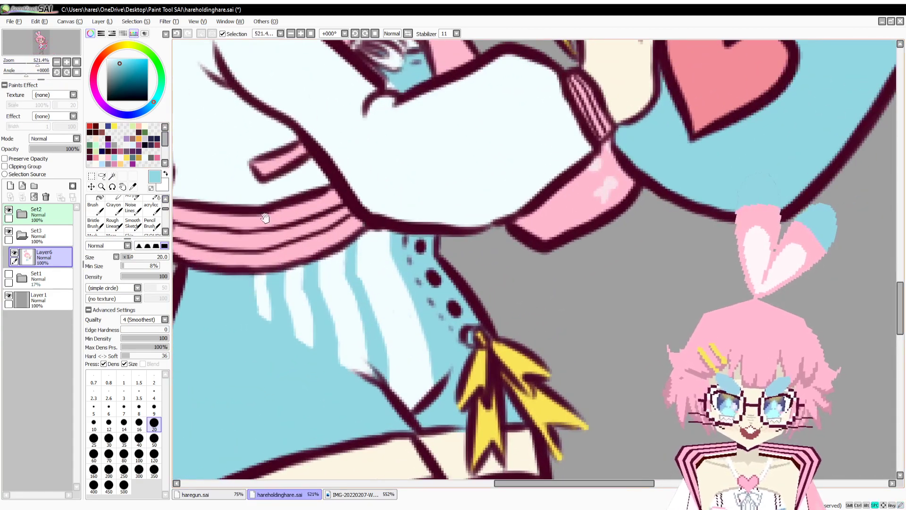
pyautogui.moveTo(483, 341); pyautogui.dragTo(369, 195)
pyautogui.keyDown('alt'); pyautogui.click(431, 257); pyautogui.keyUp('alt')
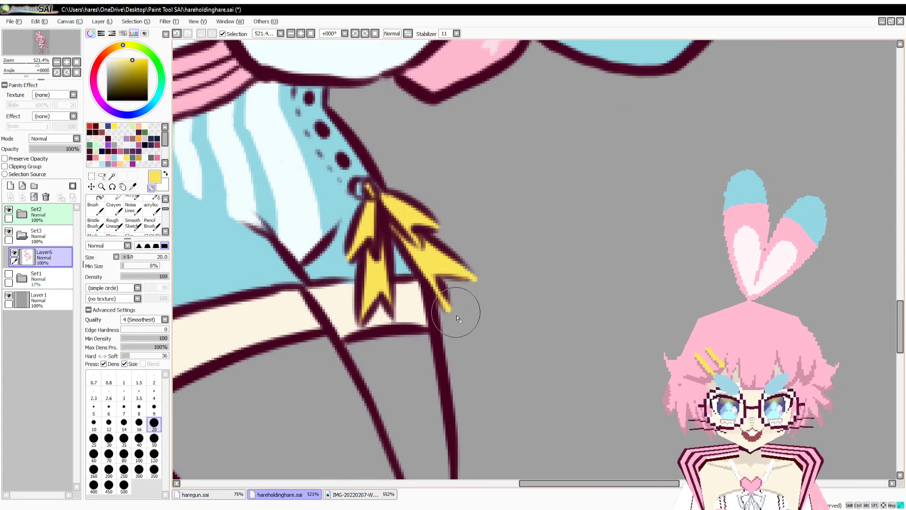
pyautogui.press('-')
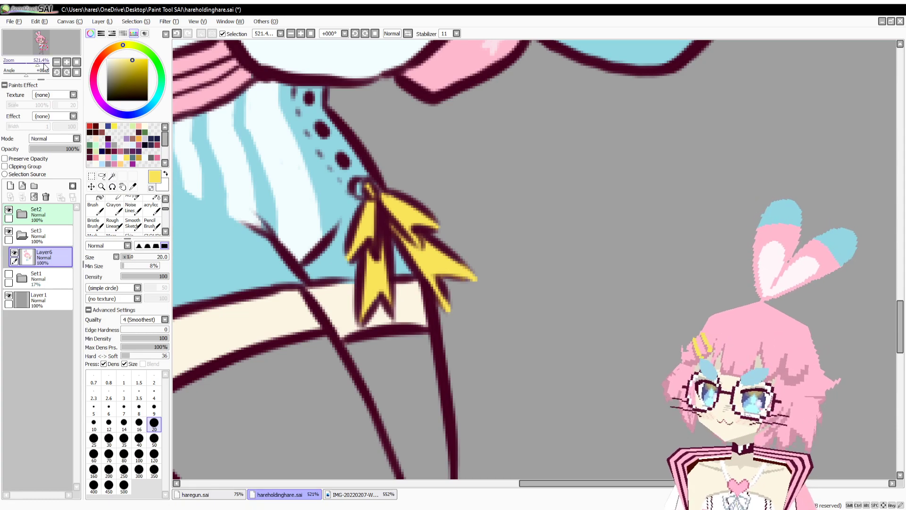
pyautogui.moveTo(43, 64); pyautogui.dragTo(31, 63)
pyautogui.hotkey('ctrl', 's')
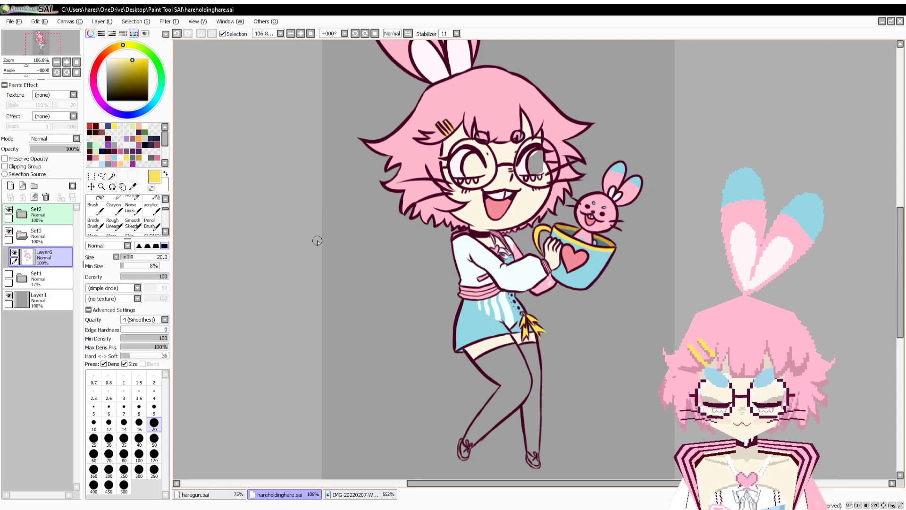
# Select the bent leg's stocking area from below the bare thigh down to the shoe with the Magic Wand, cleaning up the selection's edges.
pyautogui.moveTo(442, 383); pyautogui.dragTo(433, 251)
pyautogui.moveTo(27, 64); pyautogui.dragTo(33, 64)
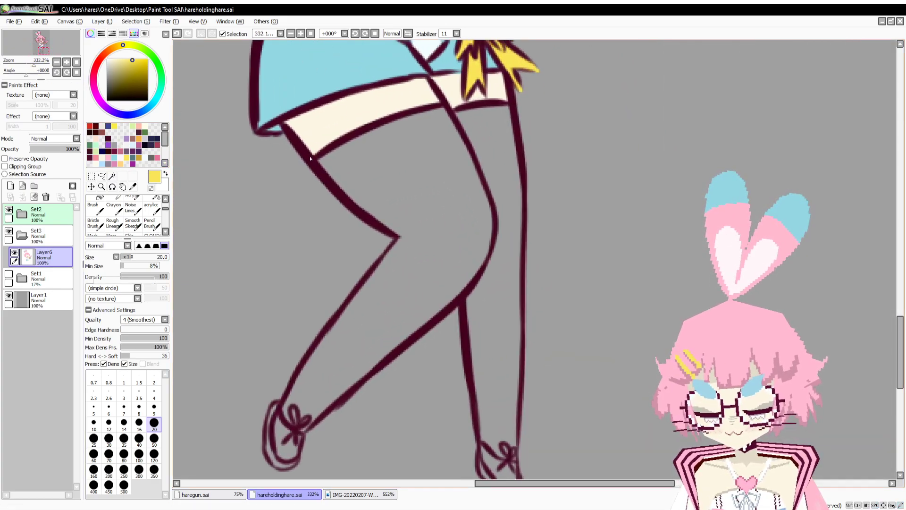
pyautogui.press('w')
pyautogui.click(437, 297)
pyautogui.moveTo(443, 316); pyautogui.dragTo(474, 258)
pyautogui.press('e')
pyautogui.moveTo(318, 348); pyautogui.dragTo(351, 409)
# Check the stocking colours on the reference sheet and fill the selected stocking with light pink using a size 350 brush.
pyautogui.click(361, 494)
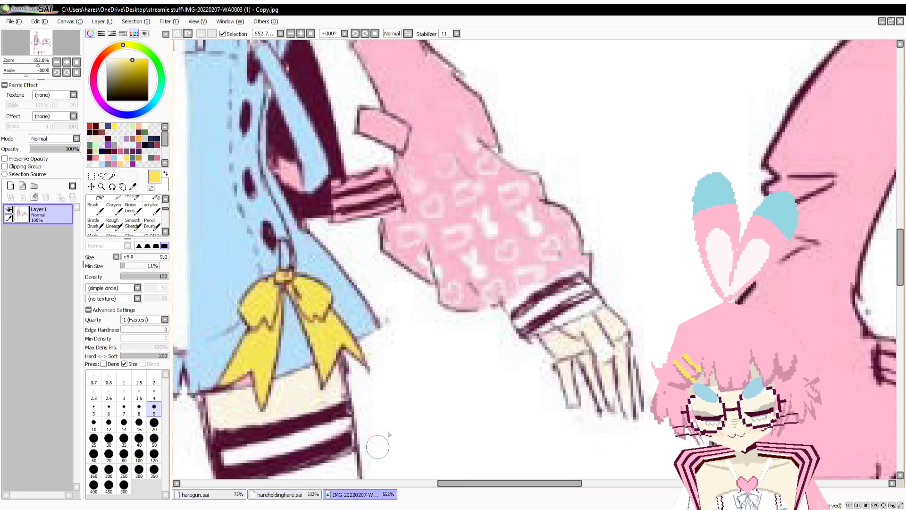
pyautogui.moveTo(402, 373); pyautogui.dragTo(662, 169)
pyautogui.moveTo(38, 64); pyautogui.dragTo(30, 65)
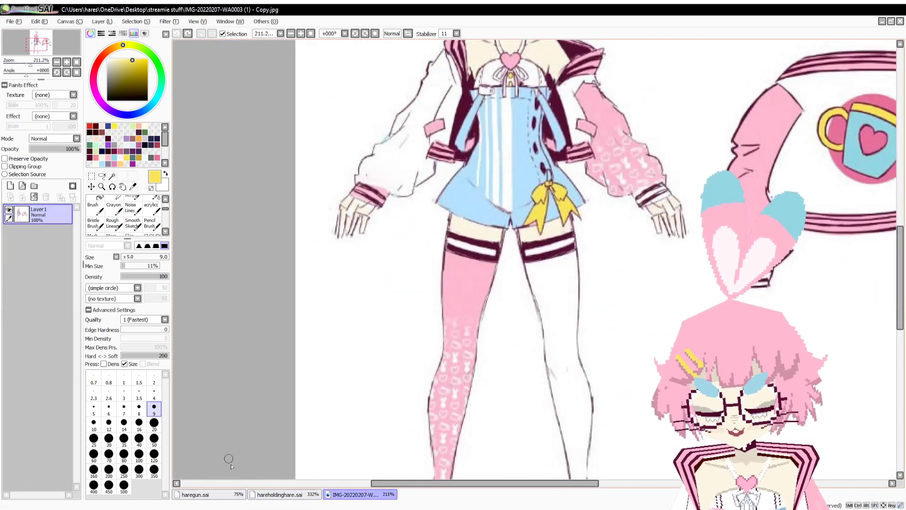
pyautogui.click(273, 494)
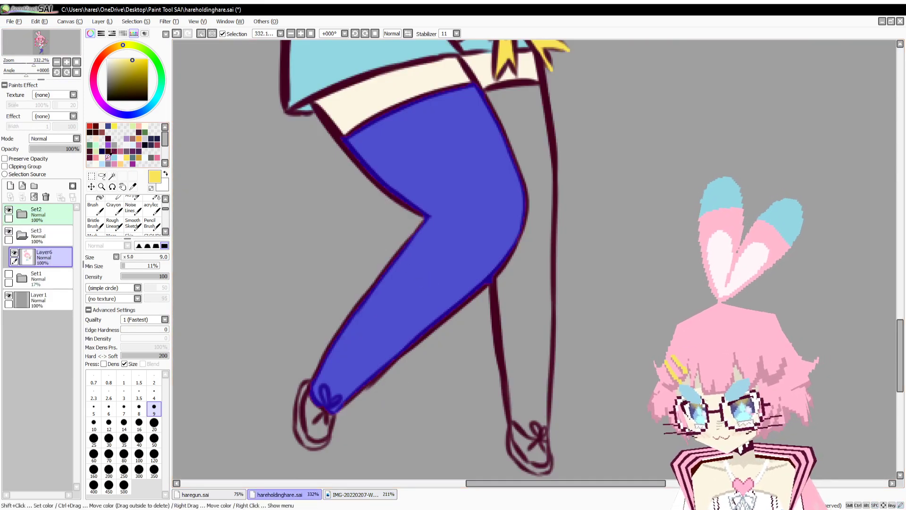
pyautogui.click(108, 158)
pyautogui.click(154, 470)
pyautogui.moveTo(349, 411); pyautogui.dragTo(444, 384)
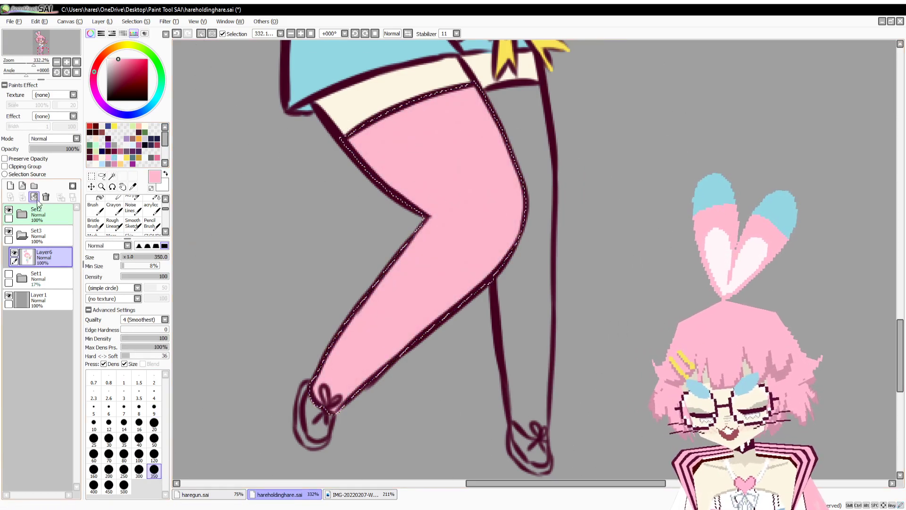
# Add a new layer above the base colours and paint a small white bunny mark beside the shoe's bow with a size 20 brush.
pyautogui.click(10, 186)
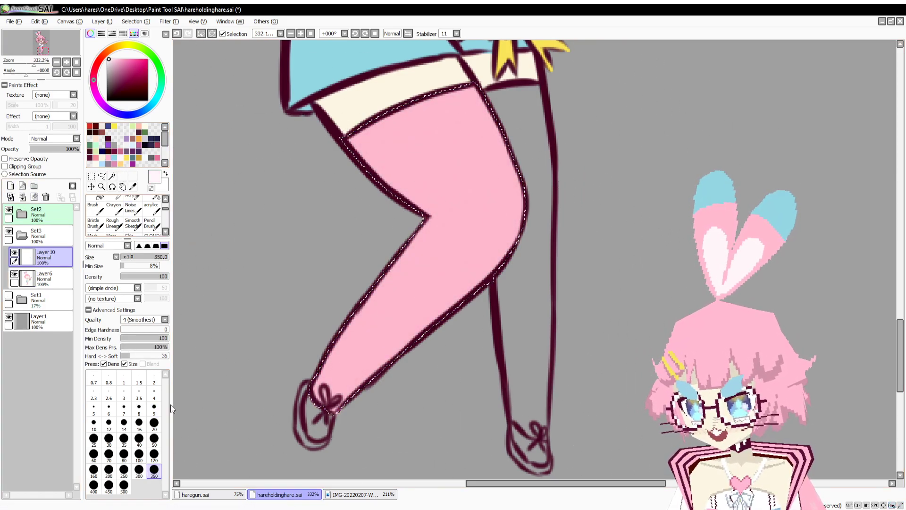
pyautogui.click(155, 423)
pyautogui.moveTo(258, 359); pyautogui.dragTo(334, 282)
pyautogui.moveTo(34, 65); pyautogui.dragTo(41, 67)
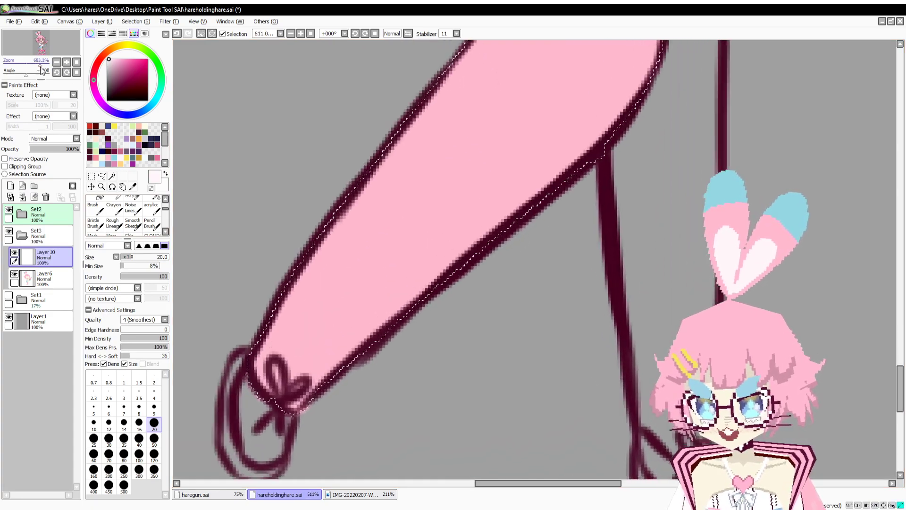
pyautogui.moveTo(242, 330); pyautogui.dragTo(291, 296)
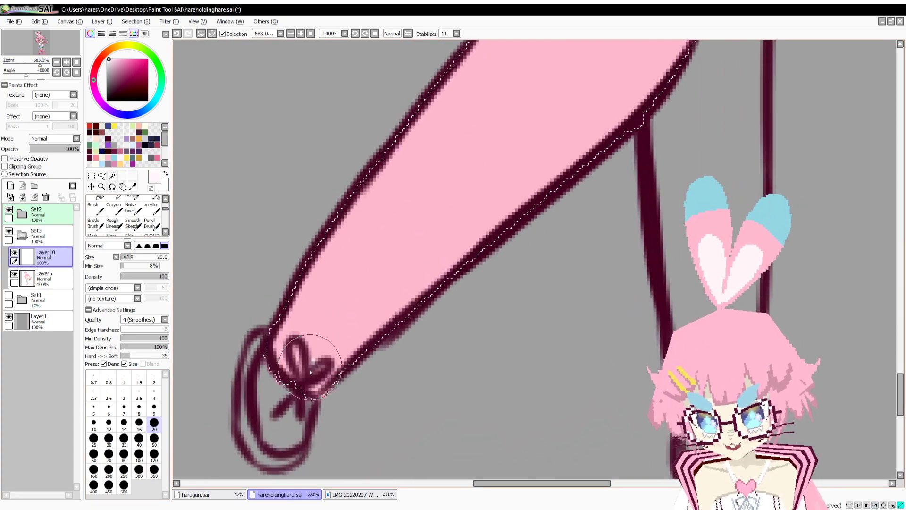
pyautogui.moveTo(311, 370)
pyautogui.mouseDown()
pyautogui.moveTo(307, 344)
pyautogui.moveTo(324, 359)
pyautogui.moveTo(328, 344)
pyautogui.moveTo(331, 365)
pyautogui.mouseUp()
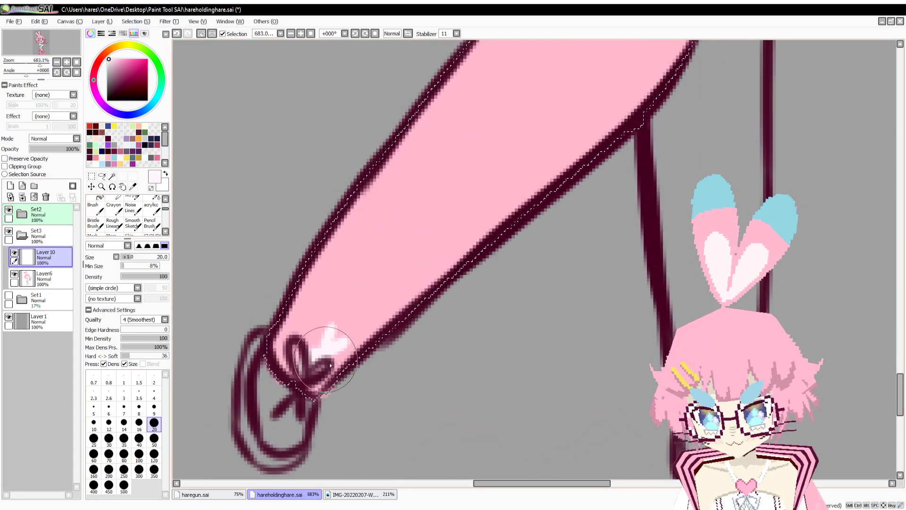
# Compare the stocking pattern with the reference sheet and paint a second white mark on the other side of the shoe's bow.
pyautogui.click(342, 494)
pyautogui.moveTo(415, 413); pyautogui.dragTo(385, 362)
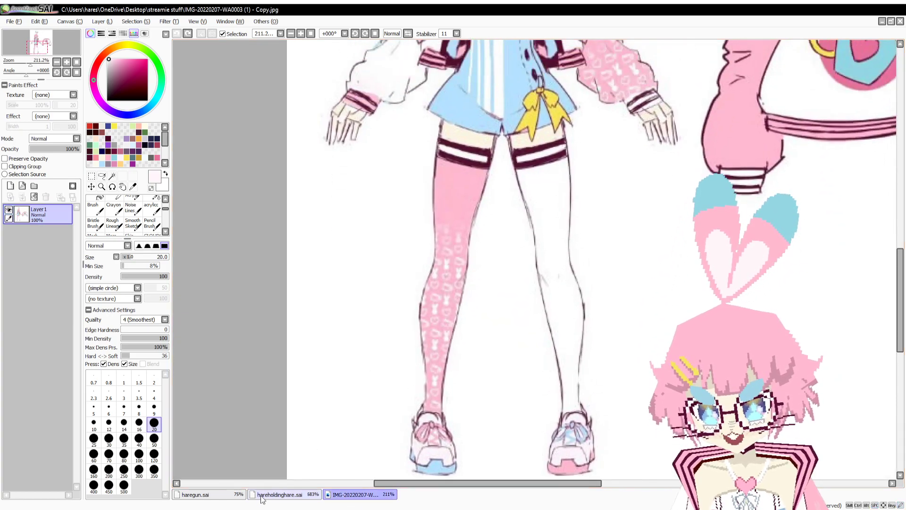
pyautogui.click(234, 495)
pyautogui.click(269, 499)
pyautogui.moveTo(282, 334)
pyautogui.mouseDown()
pyautogui.moveTo(303, 332)
pyautogui.moveTo(272, 343)
pyautogui.mouseUp()
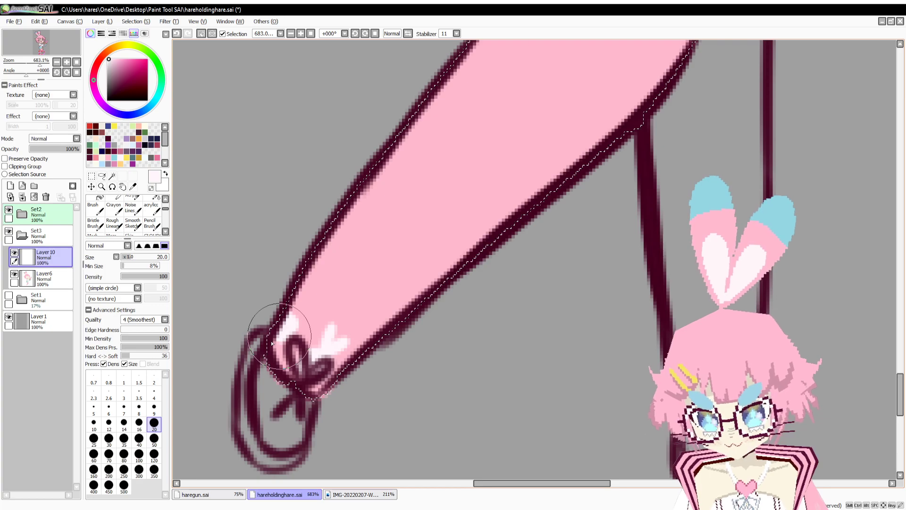
pyautogui.click(374, 497)
pyautogui.click(267, 495)
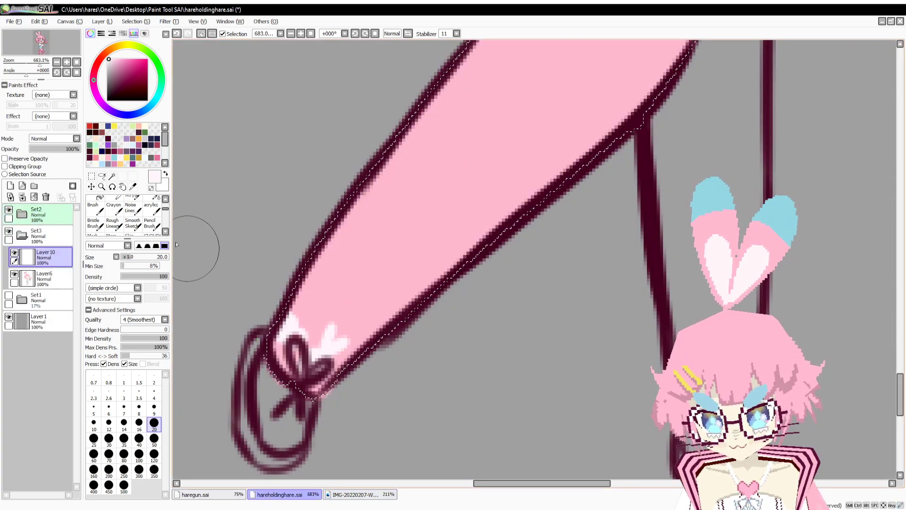
# Add another layer, paint a second row of white bunny and round marks above the ankle, and set that layer's opacity to 76%.
pyautogui.click(11, 186)
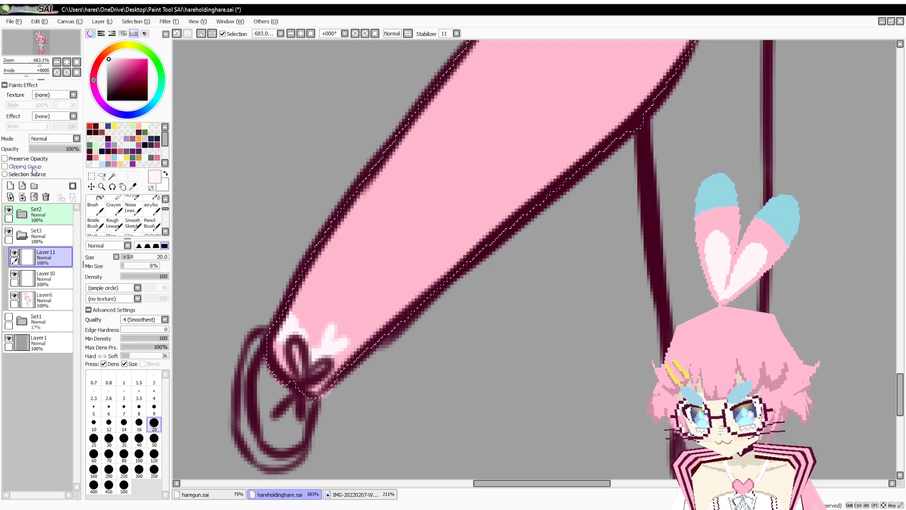
pyautogui.moveTo(368, 307)
pyautogui.mouseDown()
pyautogui.moveTo(390, 274)
pyautogui.moveTo(406, 287)
pyautogui.moveTo(384, 299)
pyautogui.mouseUp()
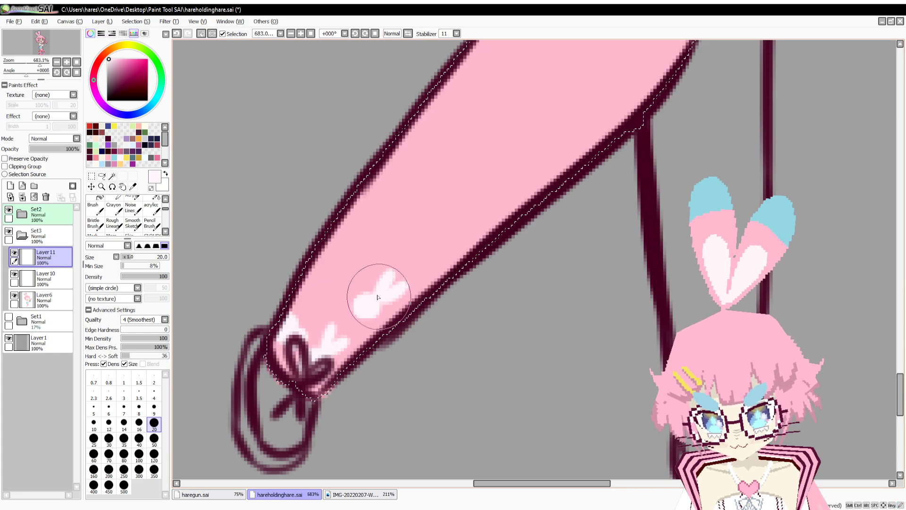
pyautogui.moveTo(317, 271); pyautogui.dragTo(326, 265)
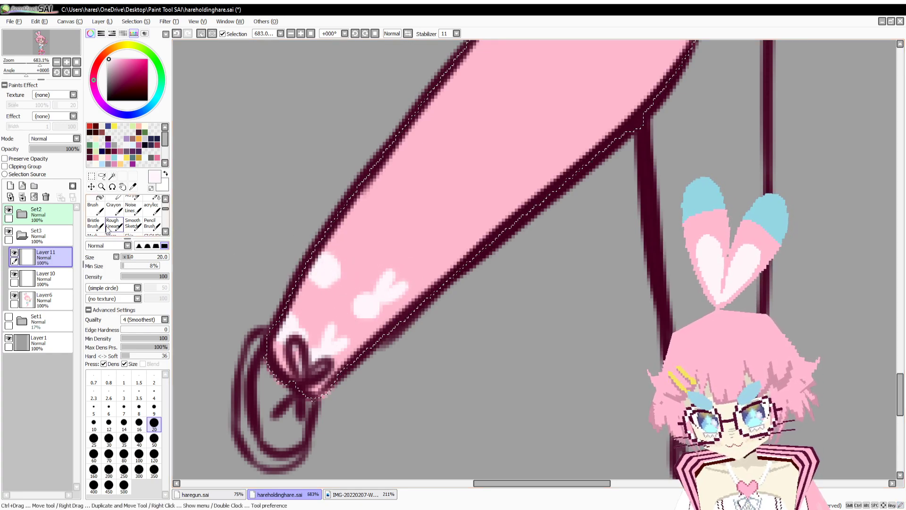
pyautogui.click(31, 189)
# Paint a third row of white bunny marks farther up the calf on its own layer and set that layer's opacity to 55%.
pyautogui.moveTo(425, 247)
pyautogui.mouseDown()
pyautogui.moveTo(447, 241)
pyautogui.moveTo(451, 228)
pyautogui.mouseUp()
pyautogui.moveTo(370, 208)
pyautogui.mouseDown()
pyautogui.moveTo(396, 208)
pyautogui.moveTo(372, 215)
pyautogui.moveTo(388, 202)
pyautogui.moveTo(386, 219)
pyautogui.moveTo(371, 186)
pyautogui.mouseUp()
pyautogui.moveTo(376, 207); pyautogui.dragTo(356, 207)
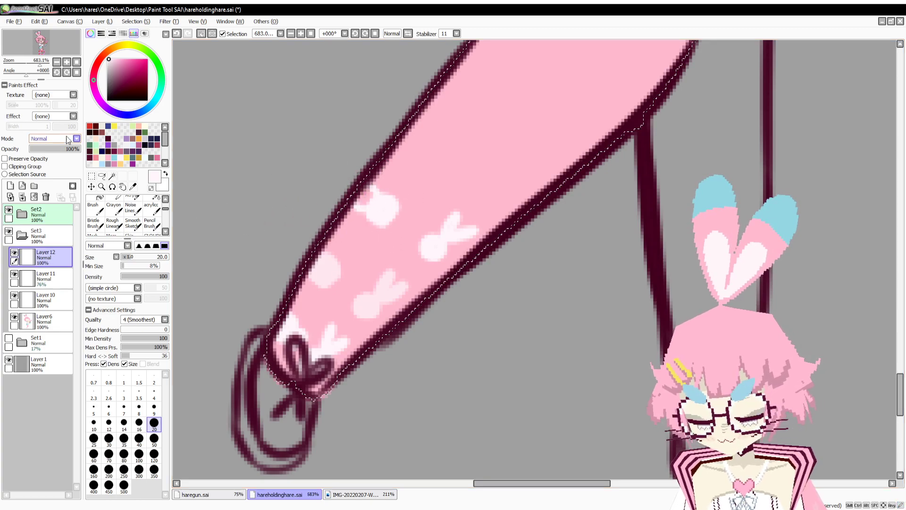
pyautogui.click(62, 149)
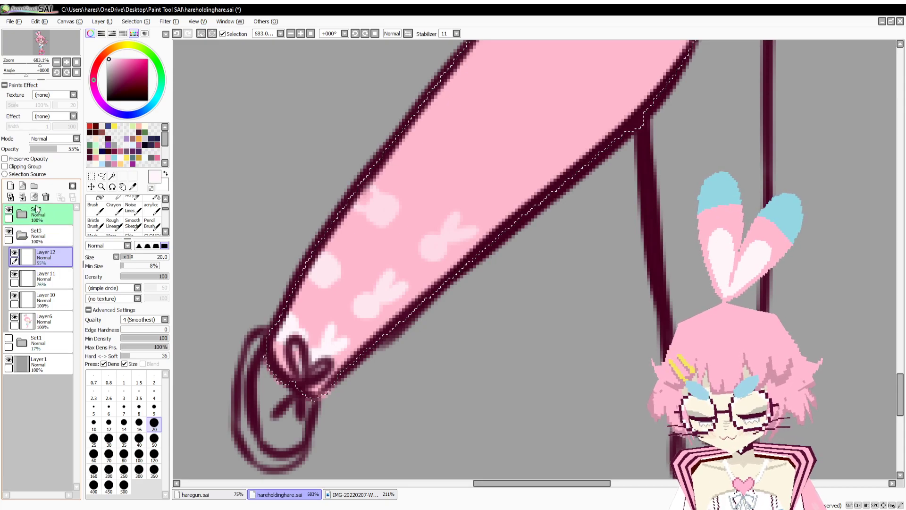
# Paint a fourth row of white bunny marks below the knee on a new layer and set that layer's opacity to 30%.
pyautogui.click(10, 186)
pyautogui.moveTo(483, 212)
pyautogui.mouseDown()
pyautogui.moveTo(440, 269)
pyautogui.moveTo(441, 257)
pyautogui.moveTo(464, 243)
pyautogui.moveTo(464, 255)
pyautogui.moveTo(471, 248)
pyautogui.mouseUp()
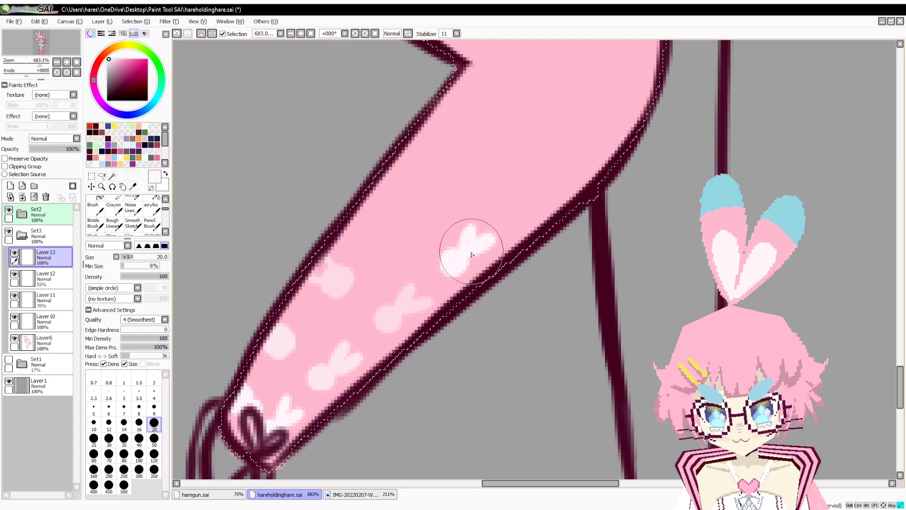
pyautogui.moveTo(392, 220)
pyautogui.mouseDown()
pyautogui.moveTo(406, 240)
pyautogui.moveTo(403, 215)
pyautogui.moveTo(394, 236)
pyautogui.moveTo(381, 203)
pyautogui.moveTo(382, 228)
pyautogui.mouseUp()
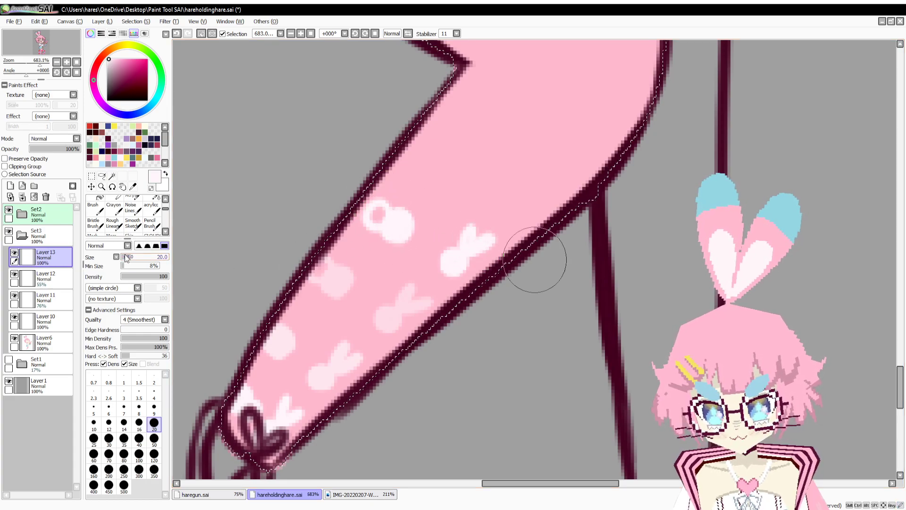
pyautogui.click(46, 149)
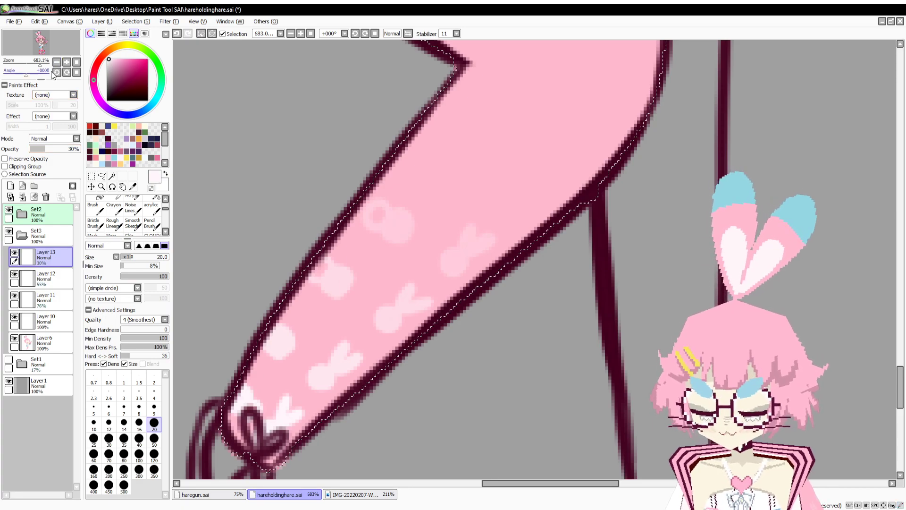
pyautogui.moveTo(21, 65)
pyautogui.mouseDown()
pyautogui.moveTo(31, 77)
pyautogui.moveTo(17, 78)
pyautogui.moveTo(41, 86)
pyautogui.mouseUp()
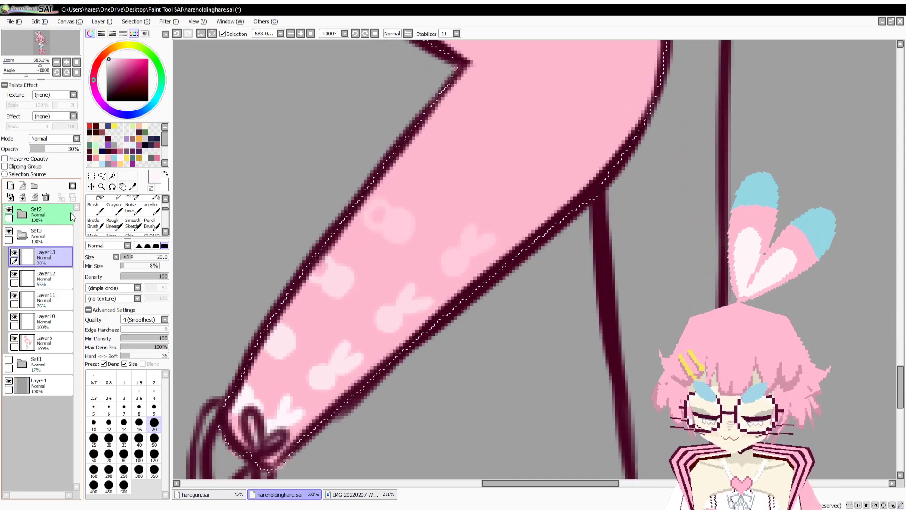
# Delete the layers holding the third and fourth rows of marks and clear the second row's layer.
pyautogui.click(46, 197)
pyautogui.click(45, 197)
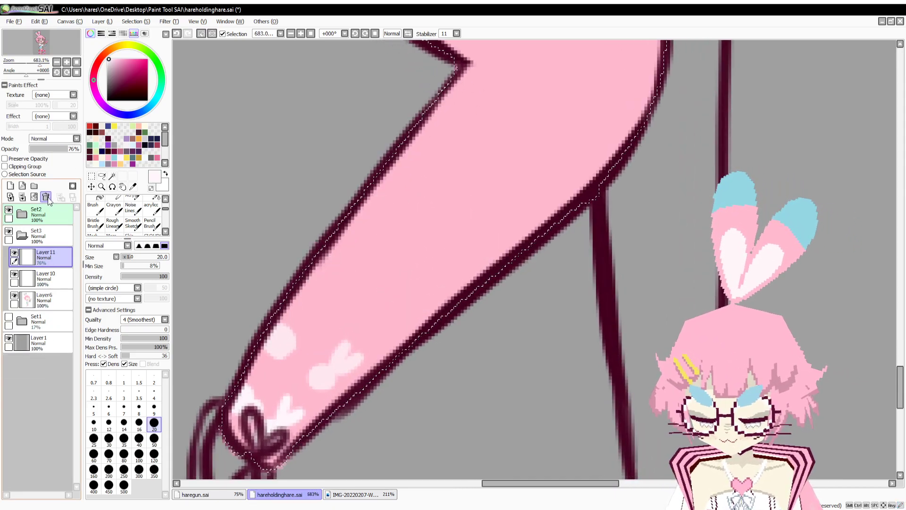
pyautogui.click(34, 197)
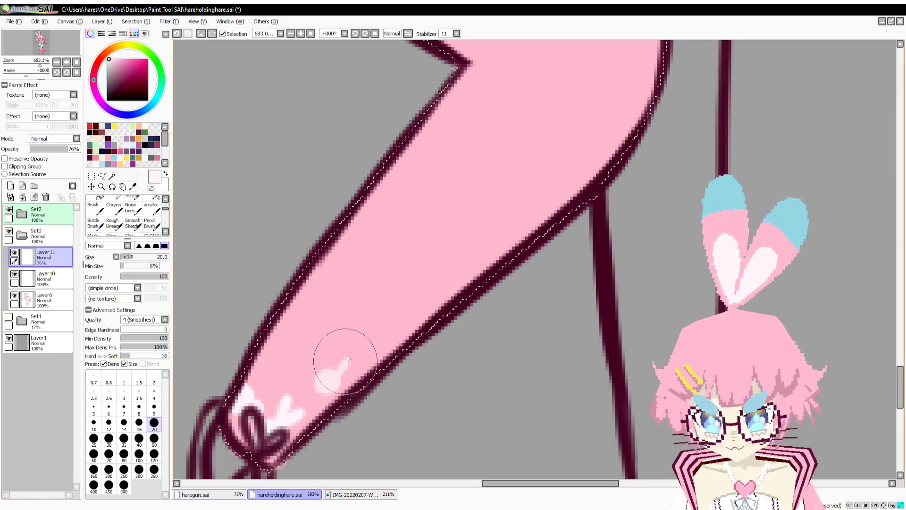
# Repaint the bunny mark of the second row on the 76% opacity layer, reworking the shape of its ears.
pyautogui.moveTo(348, 359)
pyautogui.mouseDown()
pyautogui.moveTo(345, 350)
pyautogui.moveTo(336, 379)
pyautogui.mouseUp()
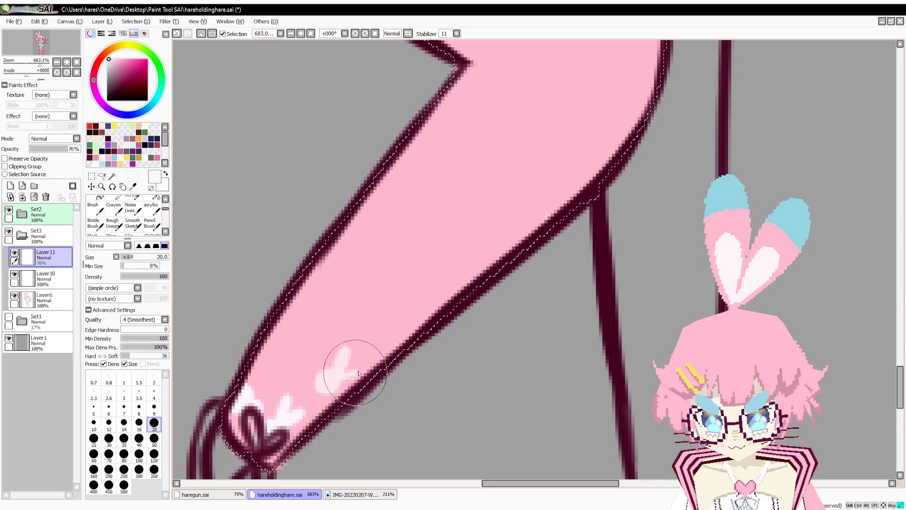
pyautogui.hotkey('ctrl', 'z')
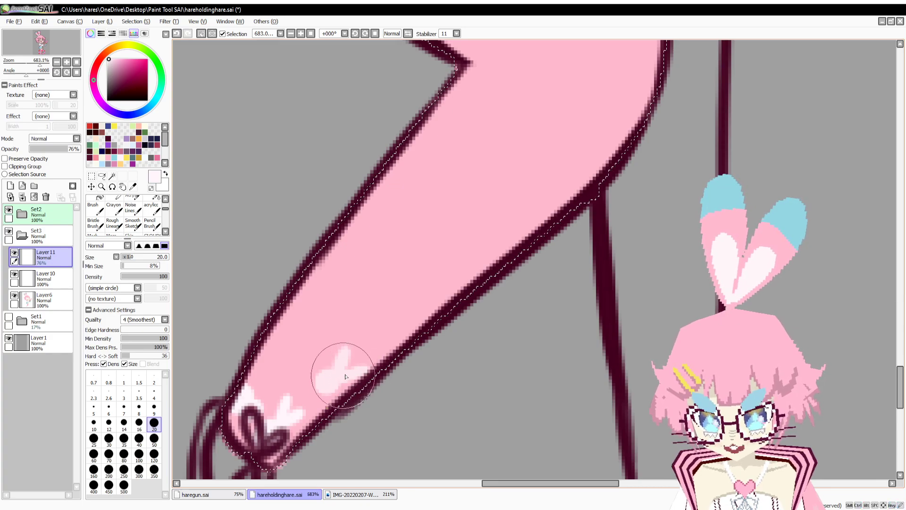
pyautogui.hotkey('ctrl', 'y')
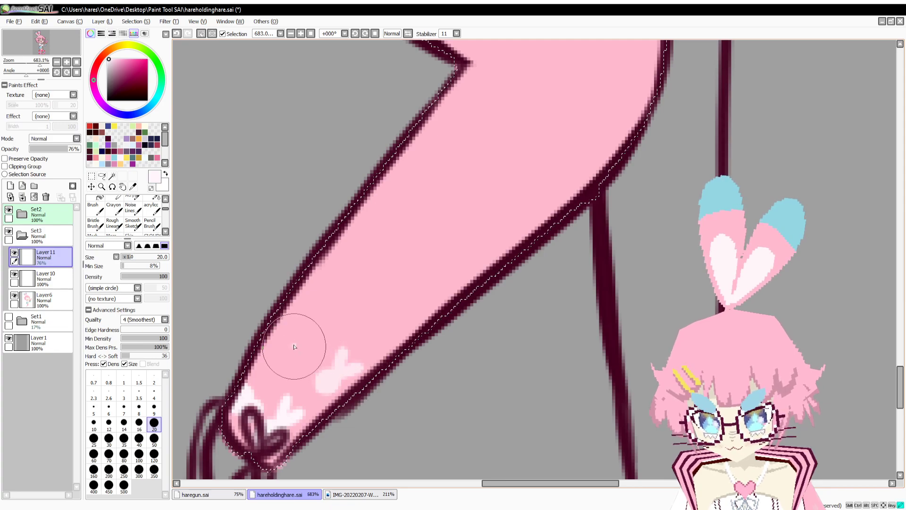
# Complete the second row with another pale bunny mark, and paint a third row on a new layer at 57% opacity.
pyautogui.moveTo(293, 347); pyautogui.dragTo(275, 334)
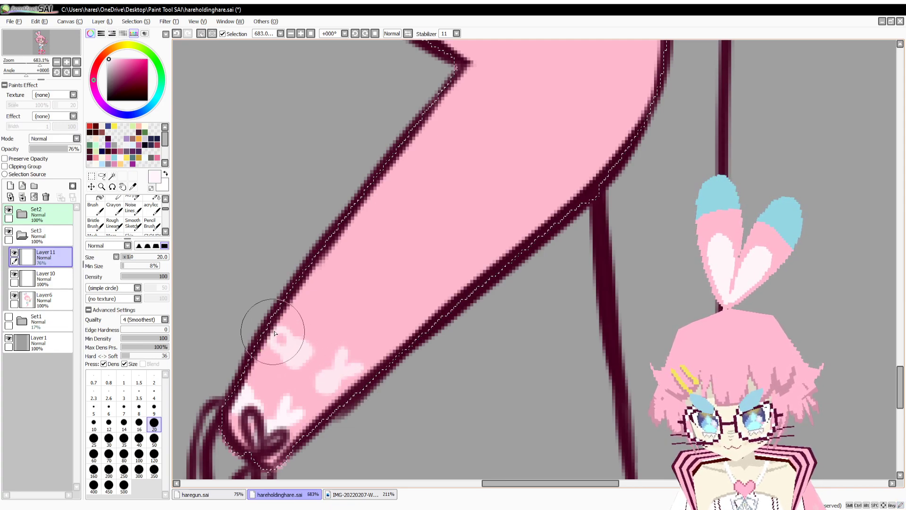
pyautogui.click(10, 185)
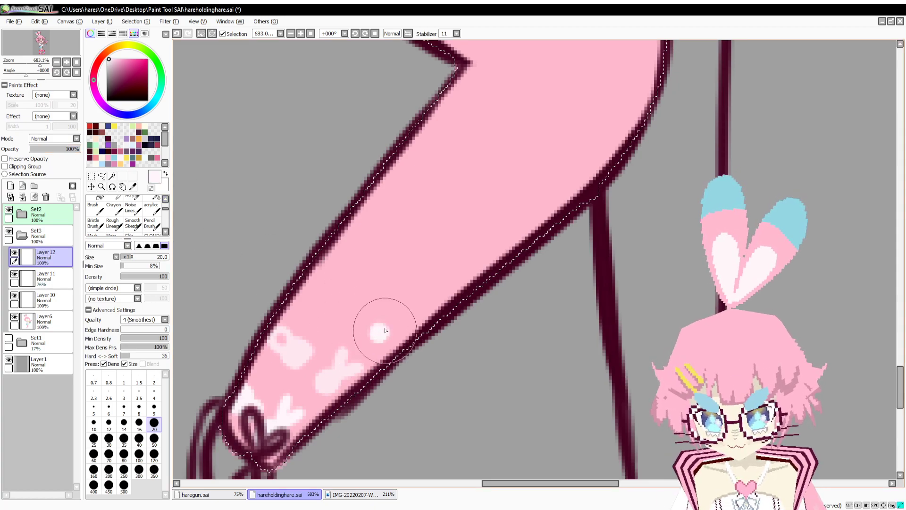
pyautogui.moveTo(386, 330)
pyautogui.mouseDown()
pyautogui.moveTo(396, 303)
pyautogui.moveTo(391, 324)
pyautogui.moveTo(411, 318)
pyautogui.mouseUp()
pyautogui.moveTo(347, 292)
pyautogui.mouseDown()
pyautogui.moveTo(339, 302)
pyautogui.moveTo(358, 296)
pyautogui.moveTo(332, 289)
pyautogui.moveTo(324, 274)
pyautogui.moveTo(307, 280)
pyautogui.mouseUp()
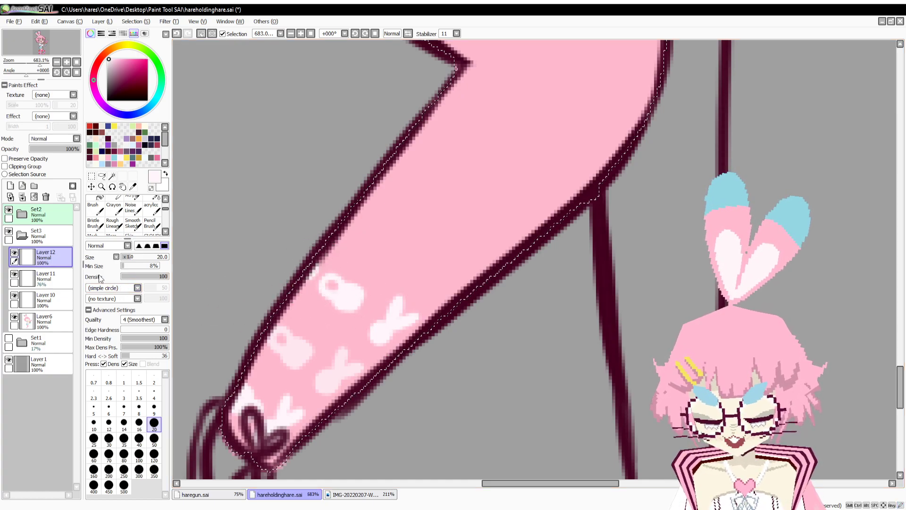
pyautogui.click(60, 149)
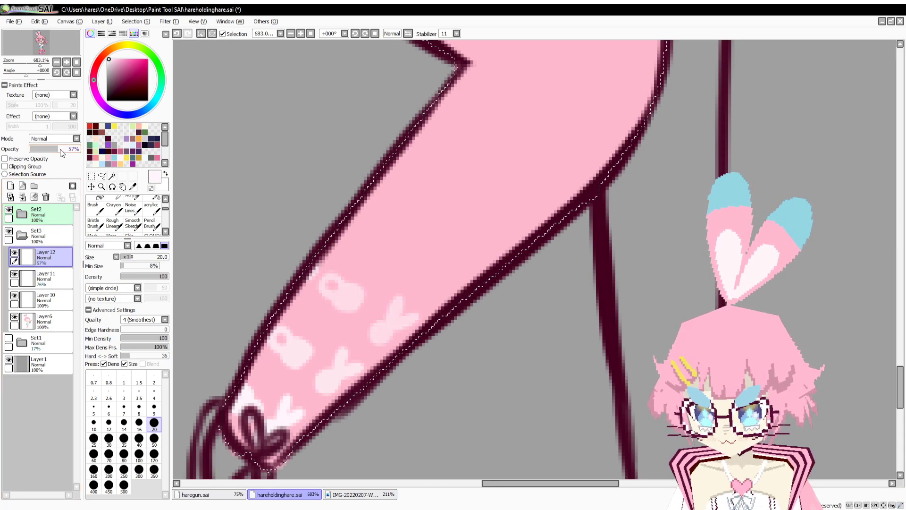
# Paint a fourth row of white bunny marks farther up the calf on a new layer and set its opacity to 28%.
pyautogui.click(10, 186)
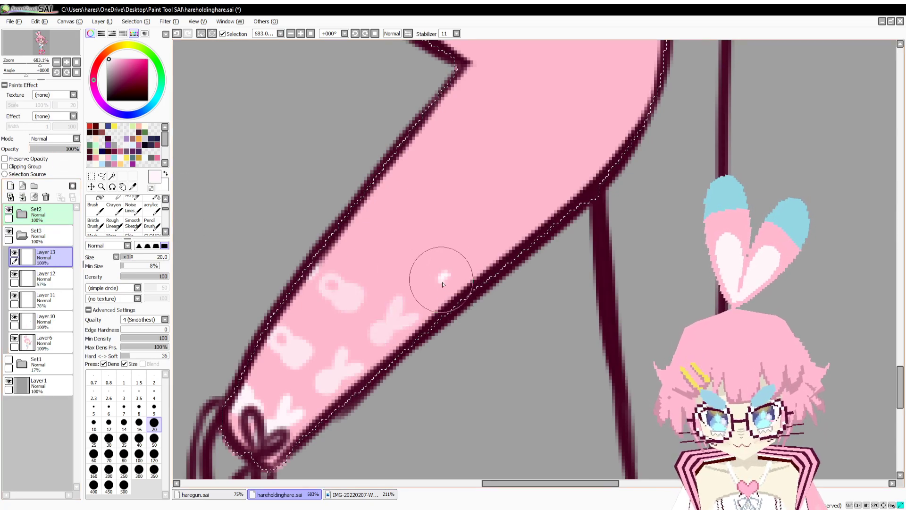
pyautogui.moveTo(459, 265); pyautogui.dragTo(457, 272)
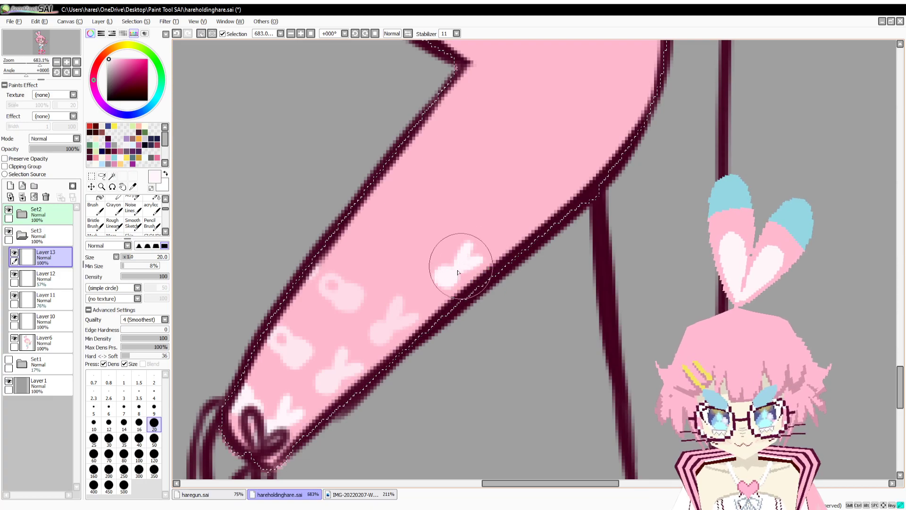
pyautogui.moveTo(403, 250)
pyautogui.mouseDown()
pyautogui.moveTo(412, 254)
pyautogui.moveTo(415, 242)
pyautogui.moveTo(401, 221)
pyautogui.moveTo(380, 226)
pyautogui.mouseUp()
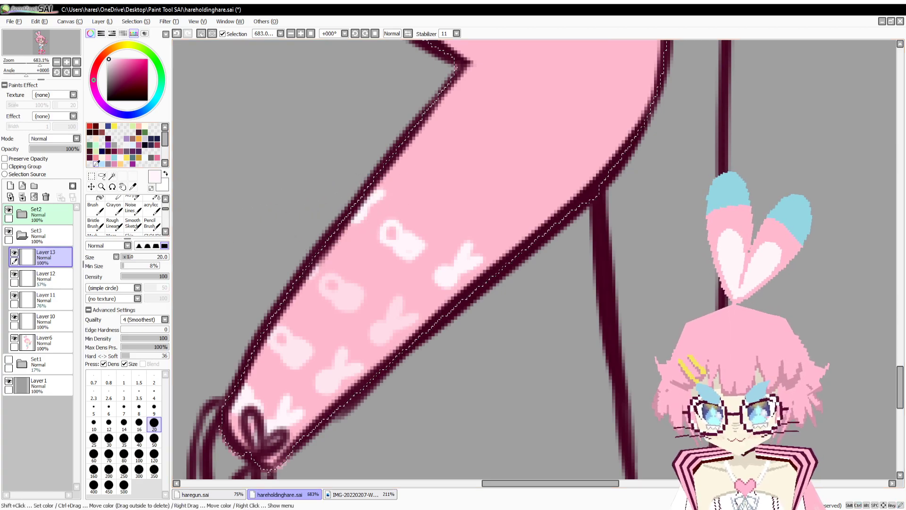
pyautogui.click(44, 148)
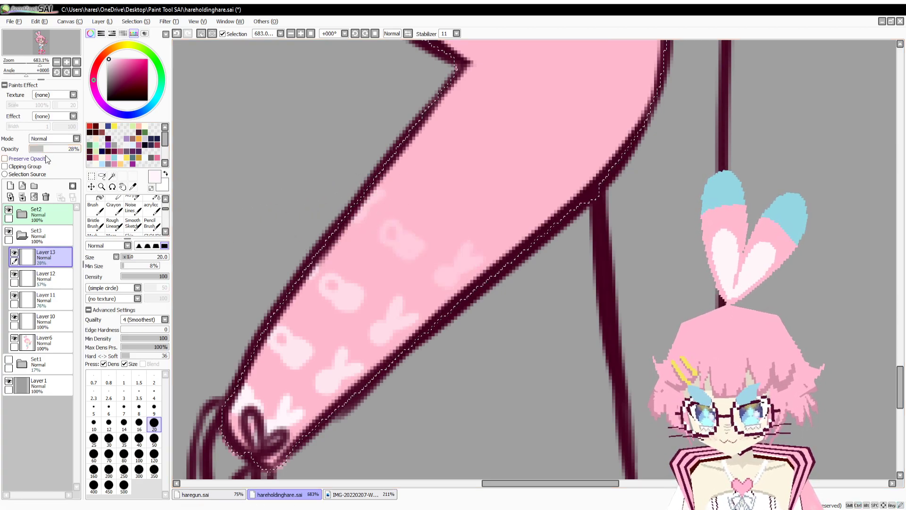
# Set the opacity of the third row's layer to 48% and the second row's layer to 62%.
pyautogui.click(46, 278)
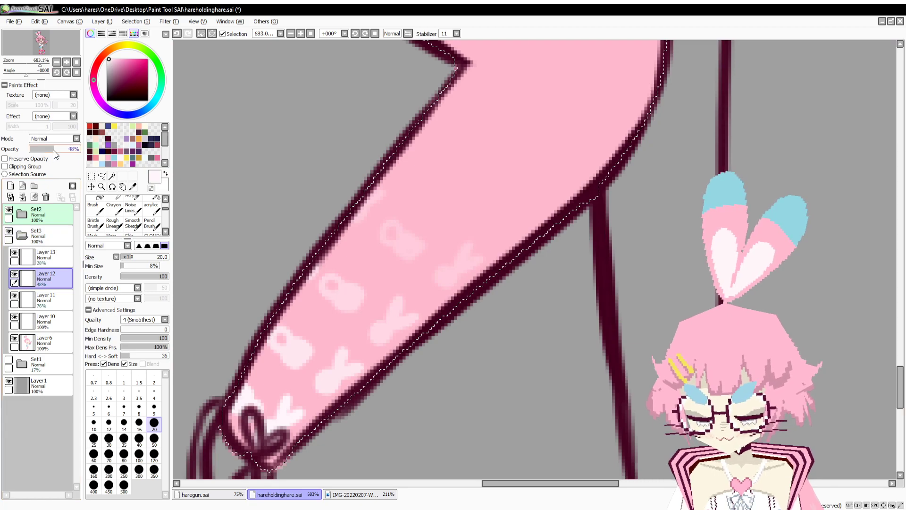
pyautogui.click(52, 258)
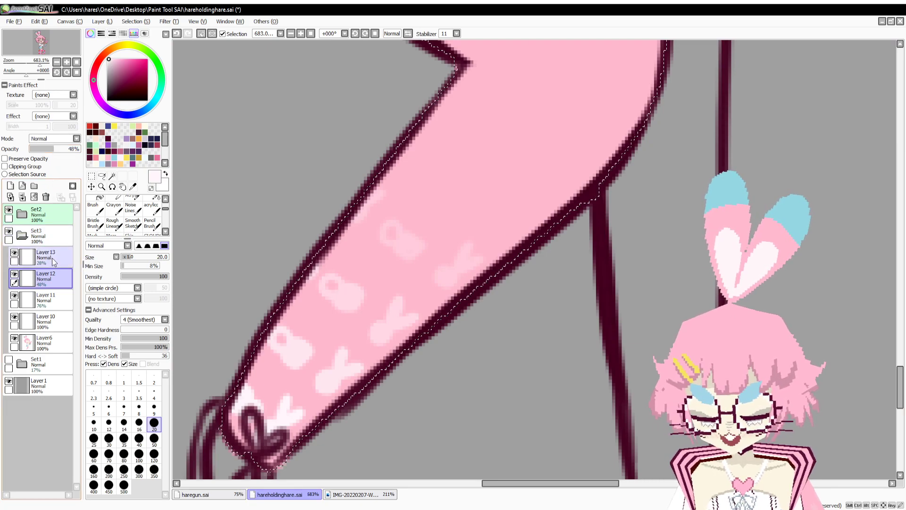
pyautogui.click(56, 302)
pyautogui.click(62, 149)
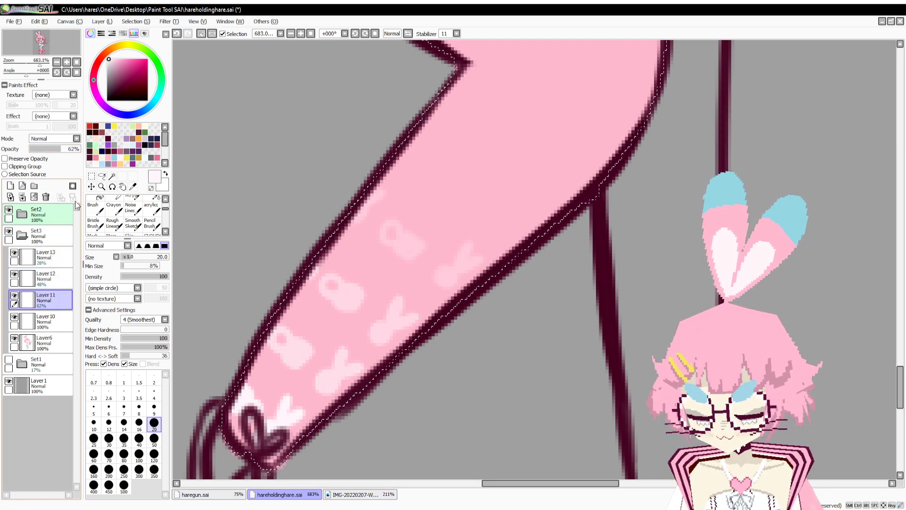
# Merge all four bunny mark layers down into the base colour layer, Layer6.
pyautogui.click(62, 256)
pyautogui.hotkey('ctrl', 'e')
pyautogui.hotkey('ctrl', 'e')
pyautogui.hotkey('ctrl', 'e')
pyautogui.hotkey('ctrl', 'e')
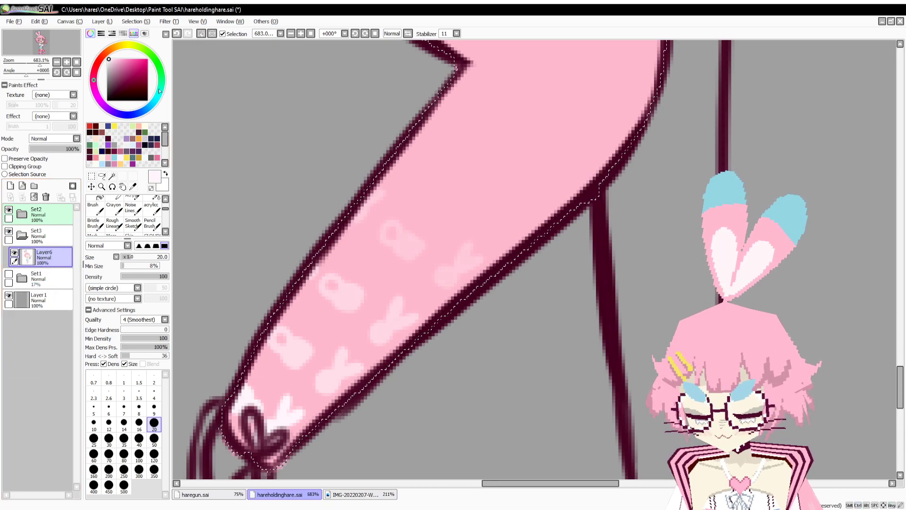
# Clear the stocking selection and save the drawing.
pyautogui.click(201, 33)
pyautogui.moveTo(36, 64); pyautogui.dragTo(25, 65)
pyautogui.click(42, 48)
pyautogui.hotkey('ctrl', 's')
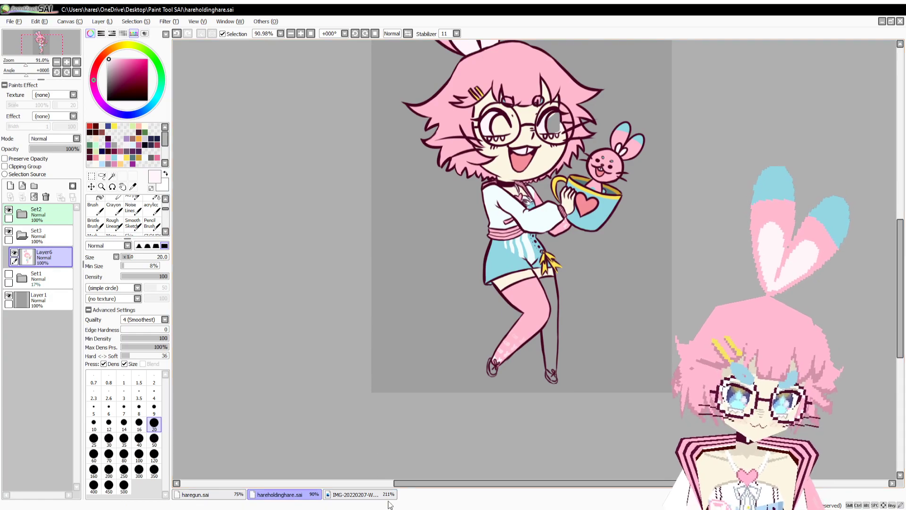
# Paint a dark maroon stripe across the pink stocking below its top edge and thicken the edge line, using the sampled outline colour.
pyautogui.click(368, 495)
pyautogui.click(283, 494)
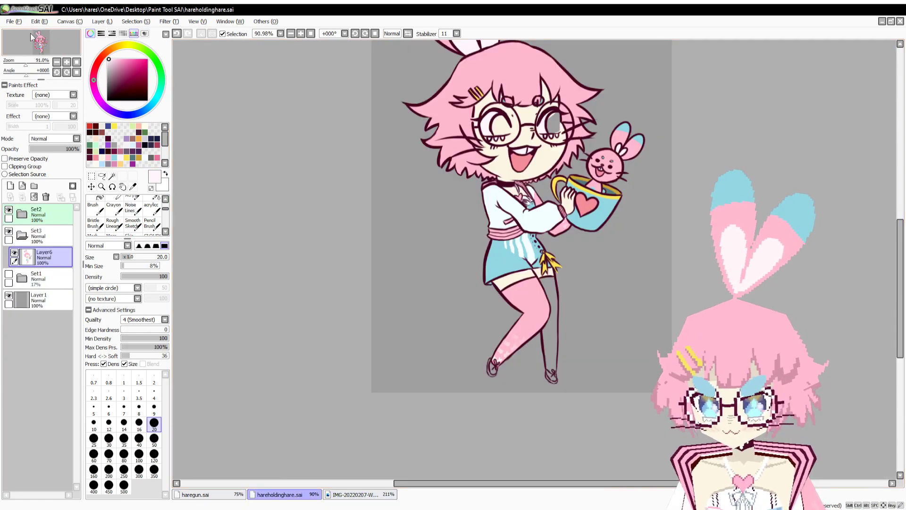
pyautogui.scroll(8, 374, 213)
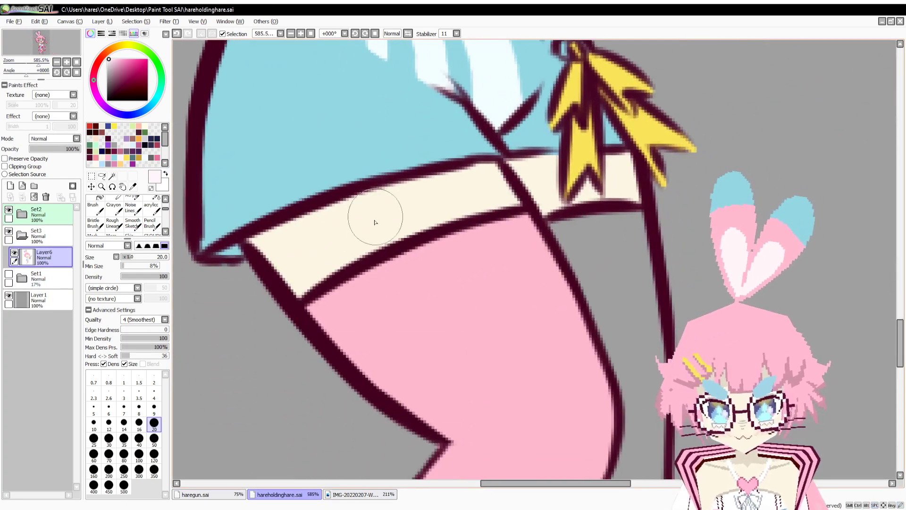
pyautogui.keyDown('alt'); pyautogui.click(367, 261); pyautogui.keyUp('alt')
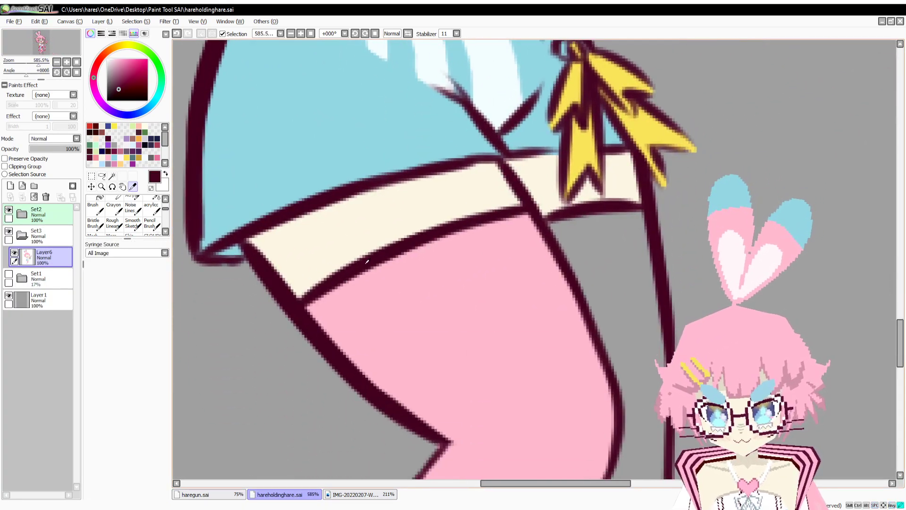
pyautogui.moveTo(309, 313); pyautogui.dragTo(381, 272)
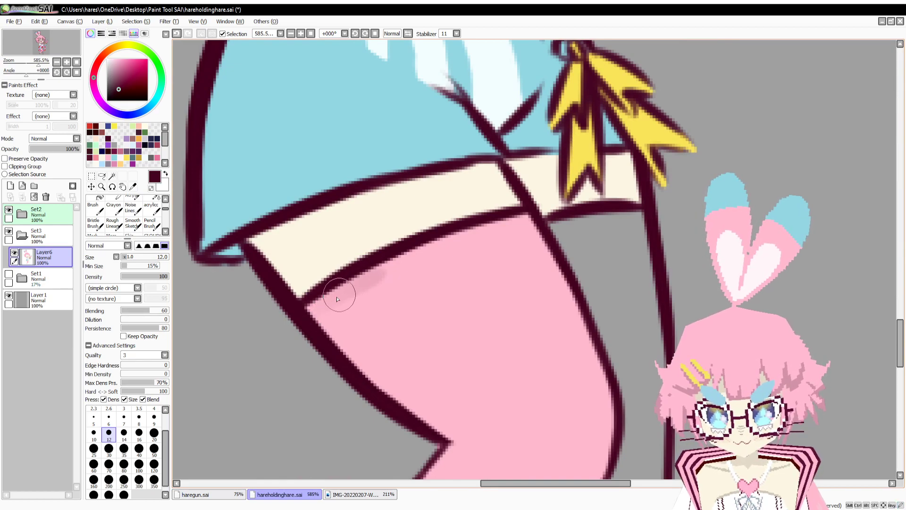
pyautogui.hotkey('ctrl', 'z')
pyautogui.press('n')
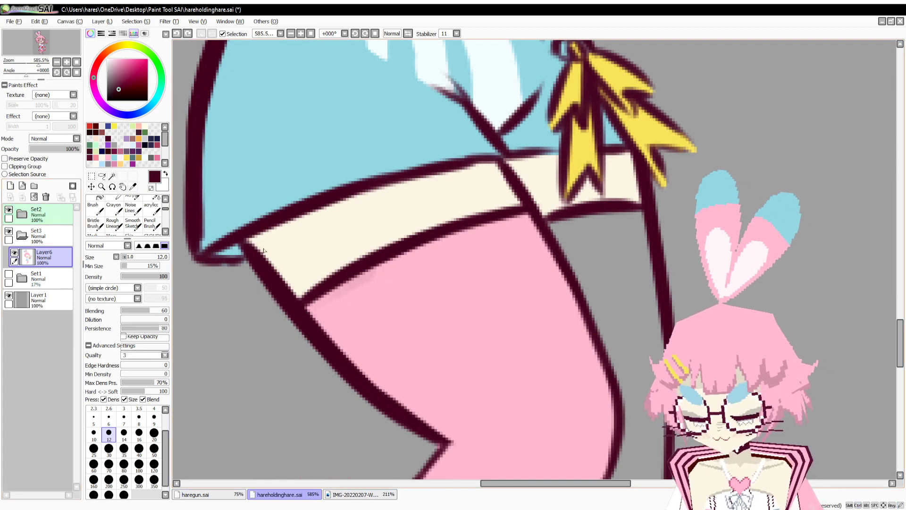
pyautogui.moveTo(311, 310)
pyautogui.mouseDown()
pyautogui.moveTo(343, 281)
pyautogui.moveTo(443, 235)
pyautogui.moveTo(527, 217)
pyautogui.moveTo(547, 235)
pyautogui.moveTo(526, 255)
pyautogui.mouseUp()
pyautogui.moveTo(402, 310)
pyautogui.mouseDown()
pyautogui.moveTo(336, 354)
pyautogui.moveTo(424, 300)
pyautogui.moveTo(555, 250)
pyautogui.mouseUp()
pyautogui.hotkey('ctrl', 'z')
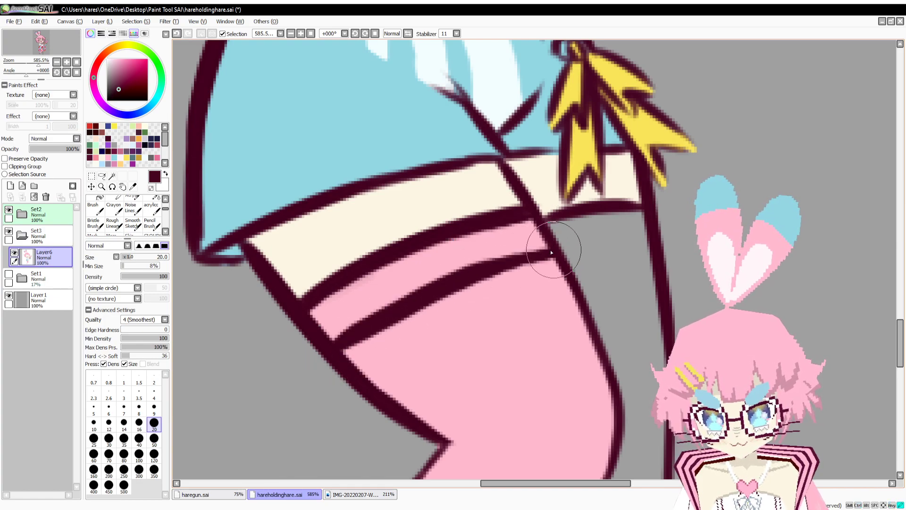
# Fill the band between the two dark stripes at the top of the pink stocking with pinkish white.
pyautogui.press('alt')
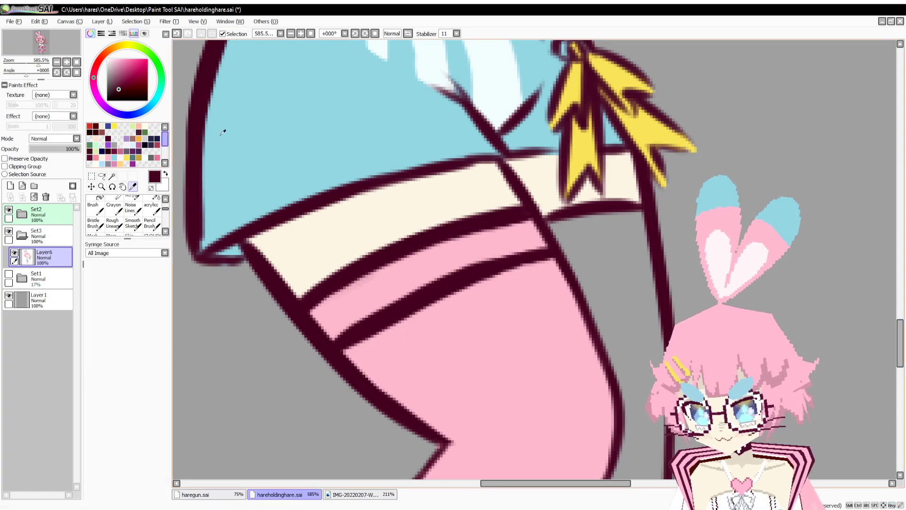
pyautogui.moveTo(222, 134); pyautogui.dragTo(291, 194)
pyautogui.click(120, 159)
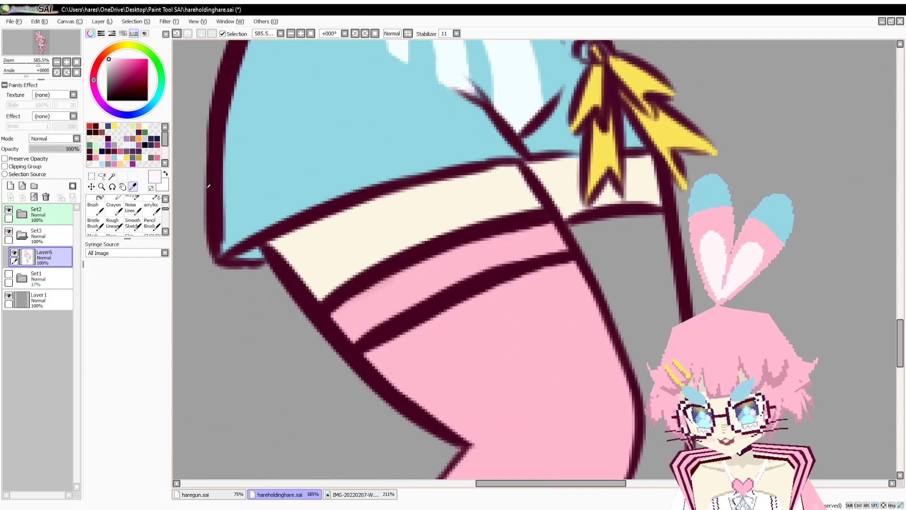
pyautogui.press('n')
pyautogui.moveTo(336, 313)
pyautogui.mouseDown()
pyautogui.moveTo(399, 285)
pyautogui.moveTo(335, 318)
pyautogui.moveTo(442, 261)
pyautogui.moveTo(373, 300)
pyautogui.moveTo(521, 238)
pyautogui.moveTo(432, 265)
pyautogui.moveTo(550, 225)
pyautogui.mouseUp()
pyautogui.hotkey('ctrl', 'z')
pyautogui.moveTo(550, 225)
pyautogui.mouseDown()
pyautogui.moveTo(569, 247)
pyautogui.moveTo(433, 287)
pyautogui.mouseUp()
pyautogui.moveTo(509, 261)
pyautogui.mouseDown()
pyautogui.moveTo(413, 298)
pyautogui.moveTo(496, 264)
pyautogui.moveTo(349, 341)
pyautogui.moveTo(396, 294)
pyautogui.moveTo(438, 274)
pyautogui.moveTo(557, 242)
pyautogui.moveTo(453, 278)
pyautogui.mouseUp()
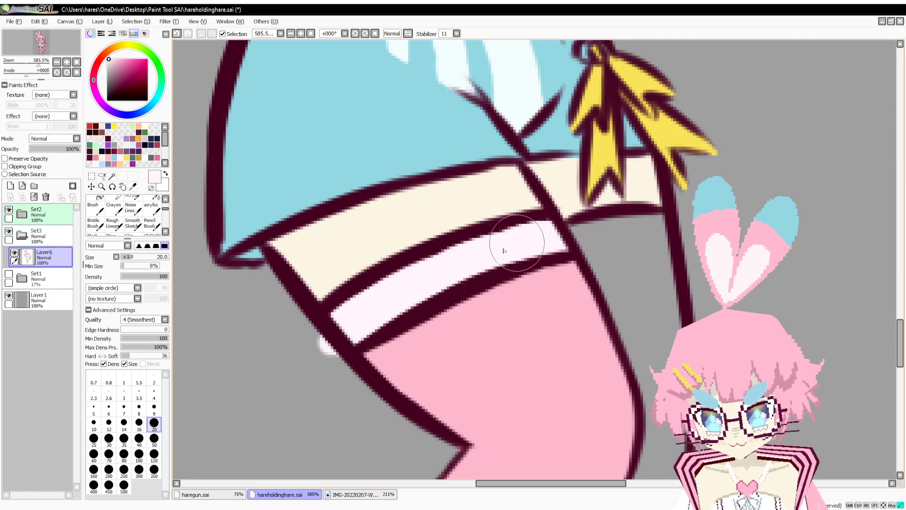
# Erase the white paint spilled outside the leg outline beside the band and save the drawing.
pyautogui.press('-')
pyautogui.moveTo(327, 338)
pyautogui.mouseDown()
pyautogui.moveTo(311, 335)
pyautogui.moveTo(330, 348)
pyautogui.mouseUp()
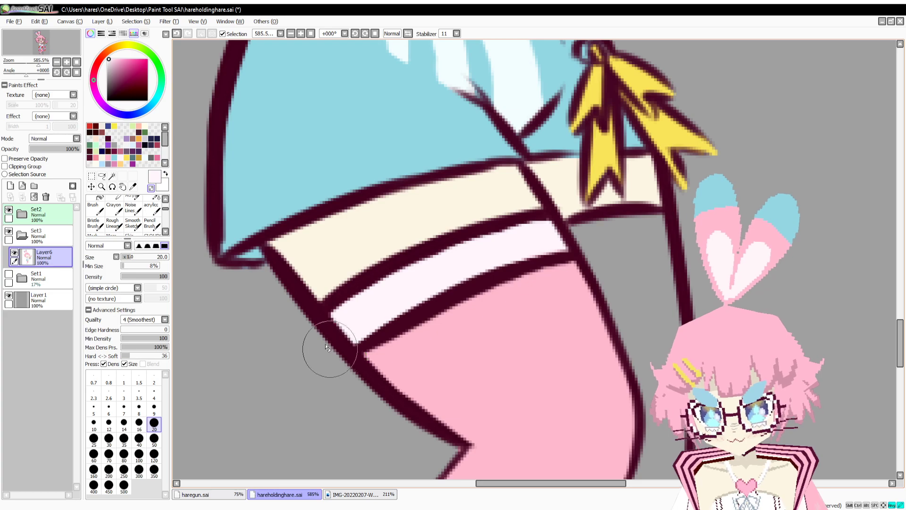
pyautogui.press('-')
pyautogui.moveTo(482, 377); pyautogui.dragTo(378, 296)
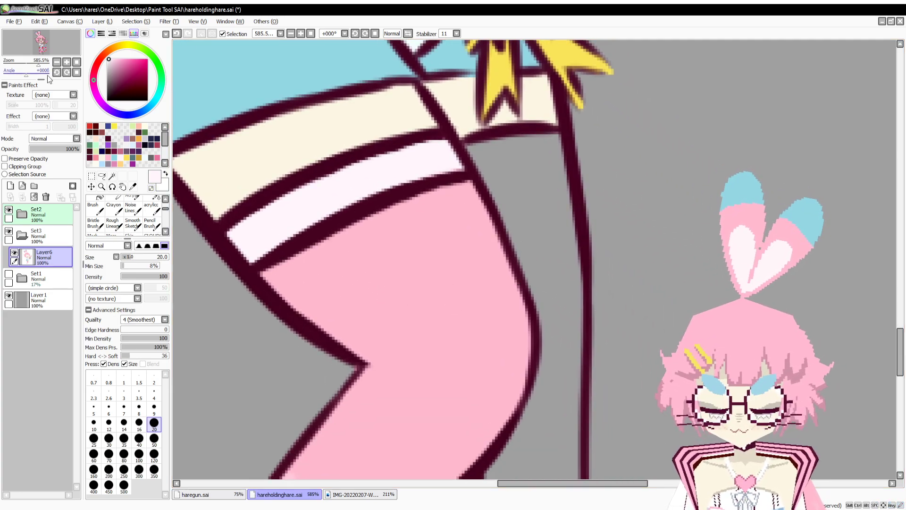
pyautogui.moveTo(38, 64); pyautogui.dragTo(33, 65)
pyautogui.hotkey('ctrl', 's')
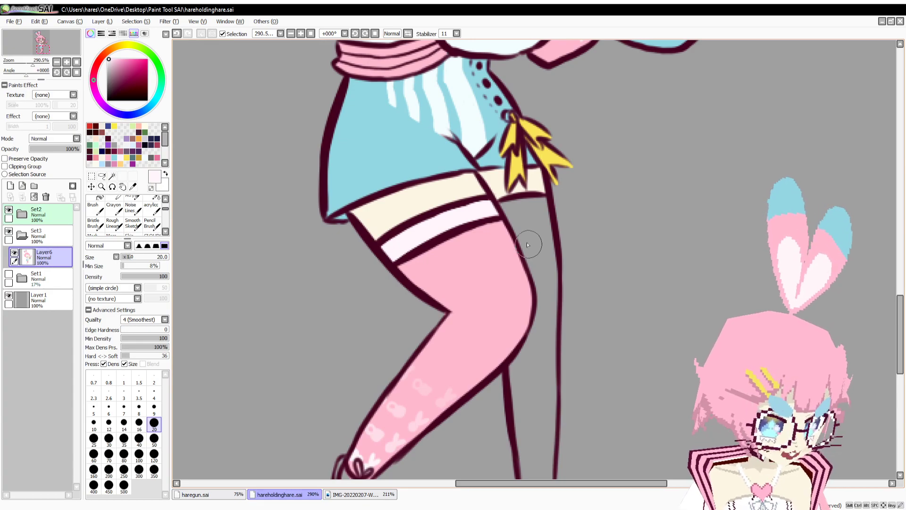
# Select the uncoloured area of the other leg with the Magic Wand and paint it pinkish white with a size 120 brush.
pyautogui.moveTo(36, 65); pyautogui.dragTo(35, 65)
pyautogui.moveTo(461, 369); pyautogui.dragTo(428, 309)
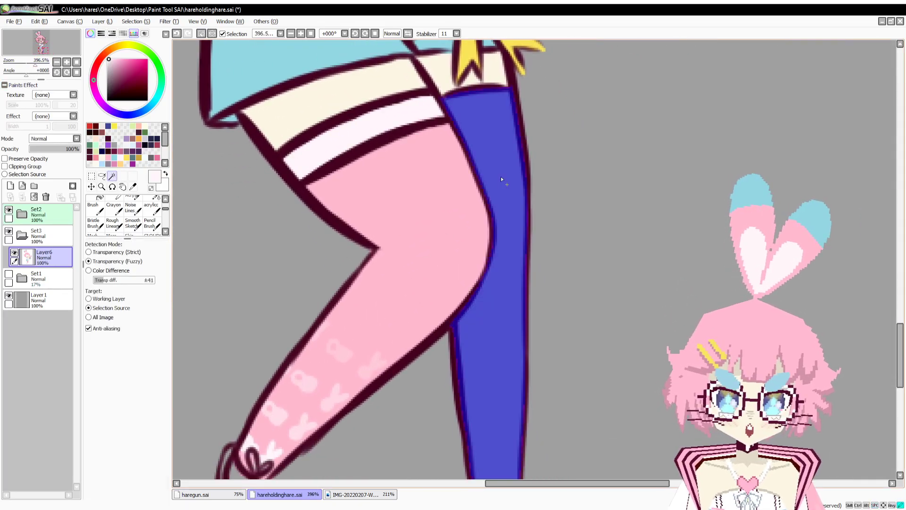
pyautogui.scroll(-5, 500, 177)
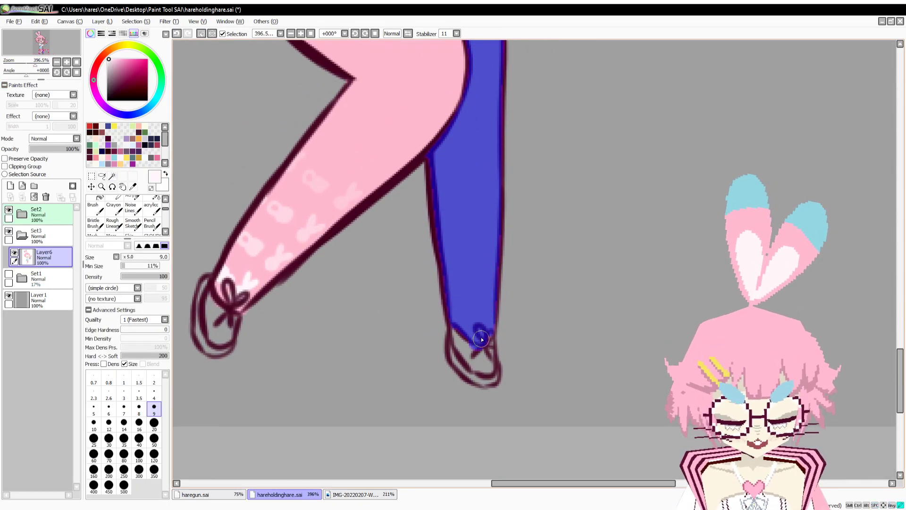
pyautogui.click(345, 498)
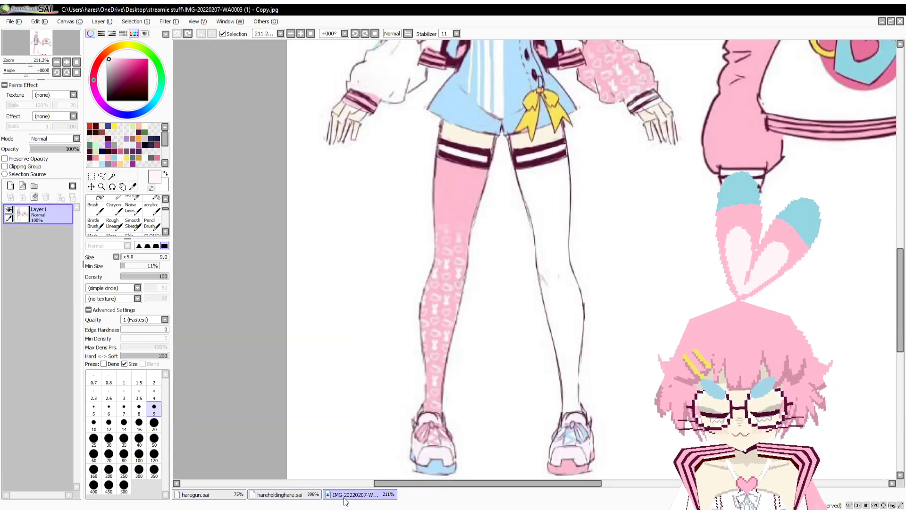
pyautogui.click(308, 499)
pyautogui.scroll(10, 364, 338)
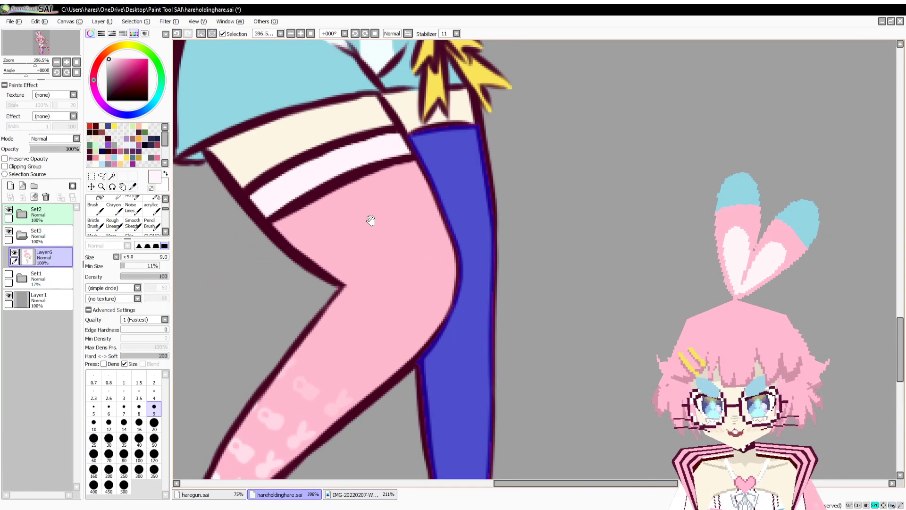
pyautogui.moveTo(371, 220); pyautogui.dragTo(368, 171)
pyautogui.press('n')
pyautogui.click(155, 456)
pyautogui.moveTo(455, 102)
pyautogui.mouseDown()
pyautogui.moveTo(519, 158)
pyautogui.moveTo(465, 414)
pyautogui.mouseUp()
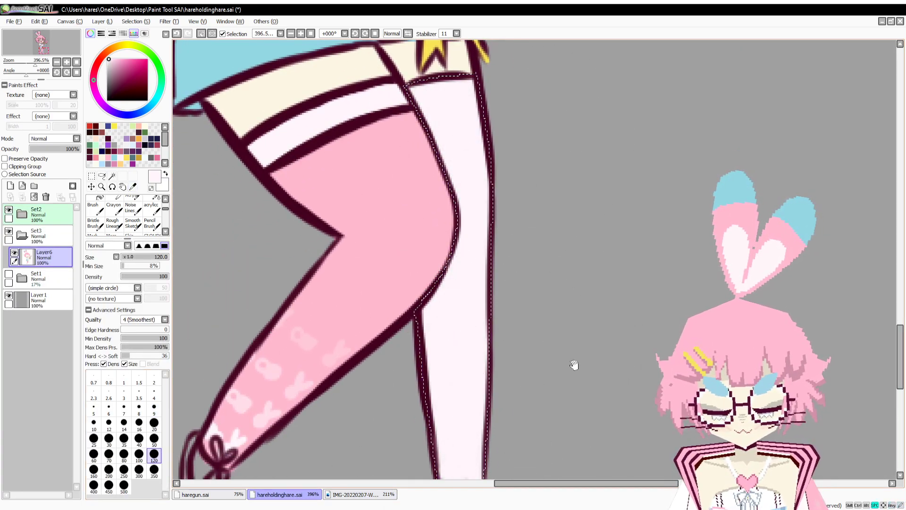
# Sample the dark maroon outline colour and paint a stripe across the white stocking below its top edge with a size 20 brush.
pyautogui.moveTo(574, 364); pyautogui.dragTo(587, 281)
pyautogui.moveTo(513, 312); pyautogui.dragTo(523, 430)
pyautogui.moveTo(490, 194); pyautogui.dragTo(548, 486)
pyautogui.moveTo(551, 238); pyautogui.dragTo(571, 386)
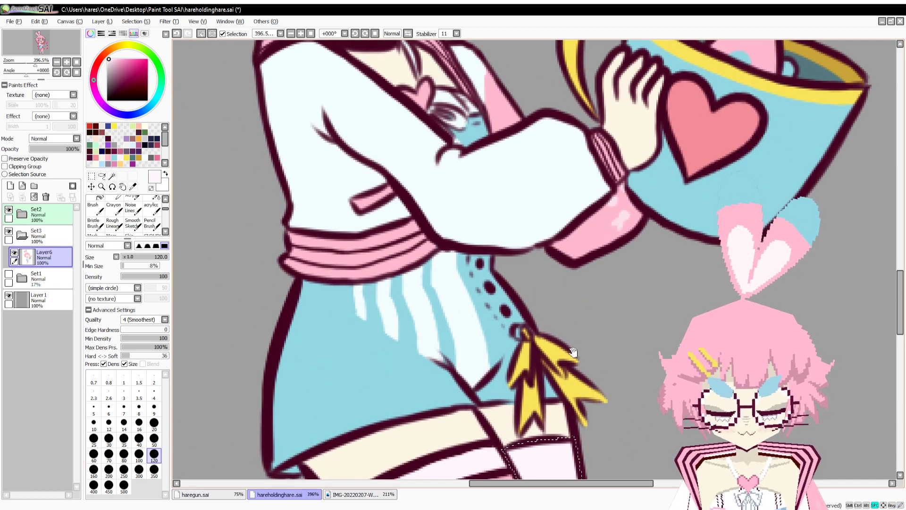
pyautogui.moveTo(562, 264); pyautogui.dragTo(496, 198)
pyautogui.moveTo(437, 470); pyautogui.dragTo(441, 420)
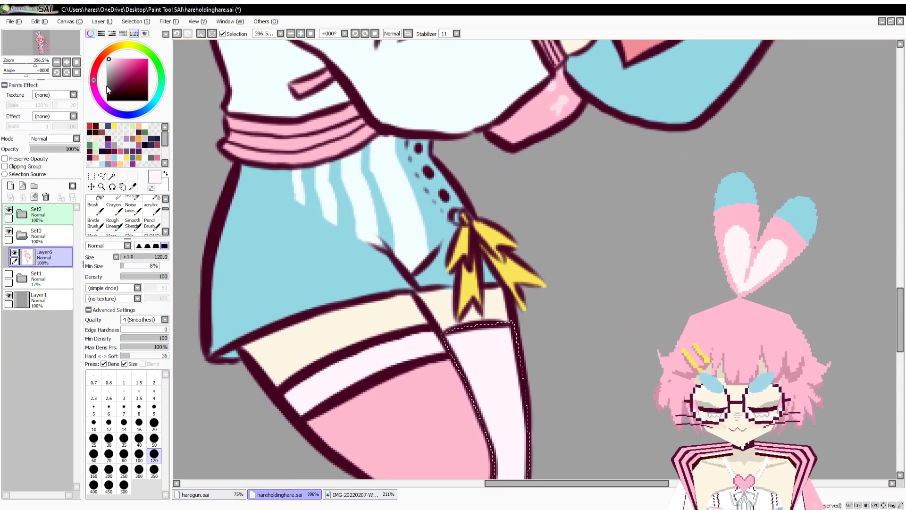
pyautogui.scroll(-3, 44, 69)
pyautogui.scroll(6, 24, 78)
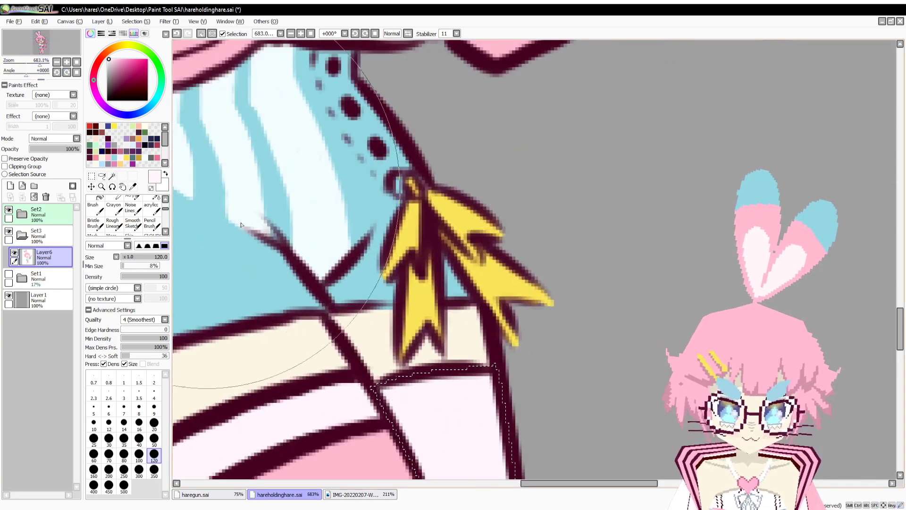
pyautogui.moveTo(315, 214); pyautogui.dragTo(383, 179)
pyautogui.keyDown('alt'); pyautogui.click(568, 218); pyautogui.keyUp('alt')
pyautogui.press('c')
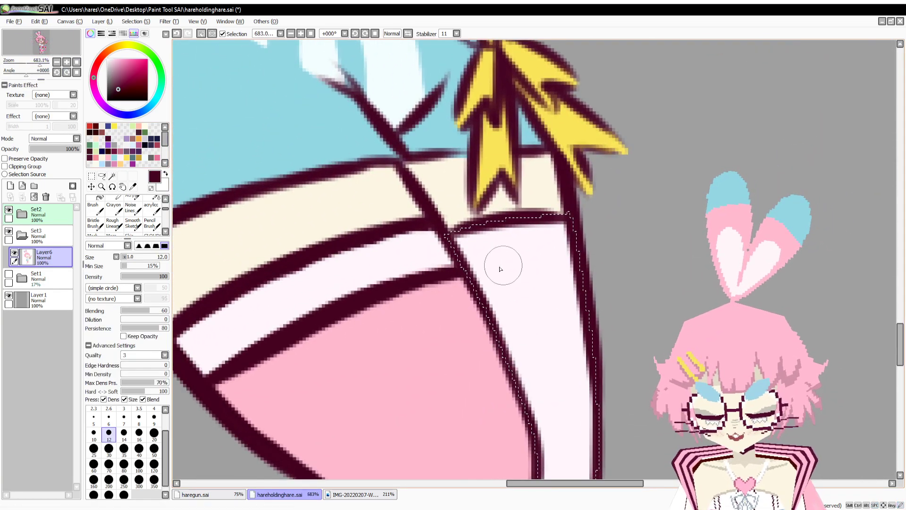
pyautogui.press('e')
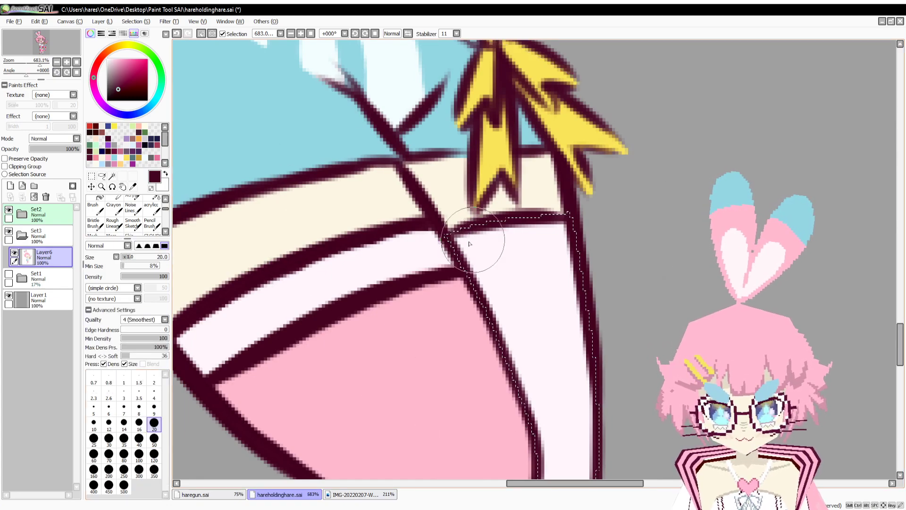
pyautogui.moveTo(484, 282); pyautogui.dragTo(597, 265)
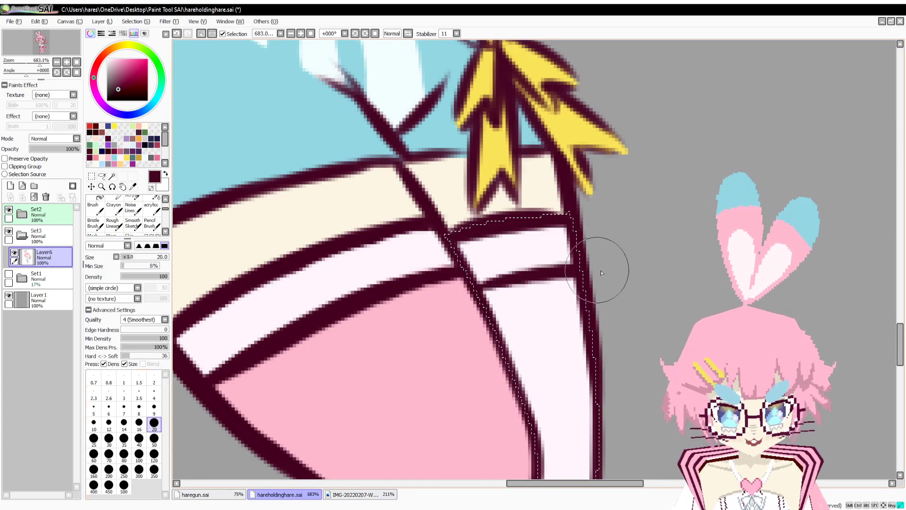
# Check the stocking stripes in the reference image, rework the white stocking's lower stripe into a thicker line, and clear the selection.
pyautogui.click(357, 496)
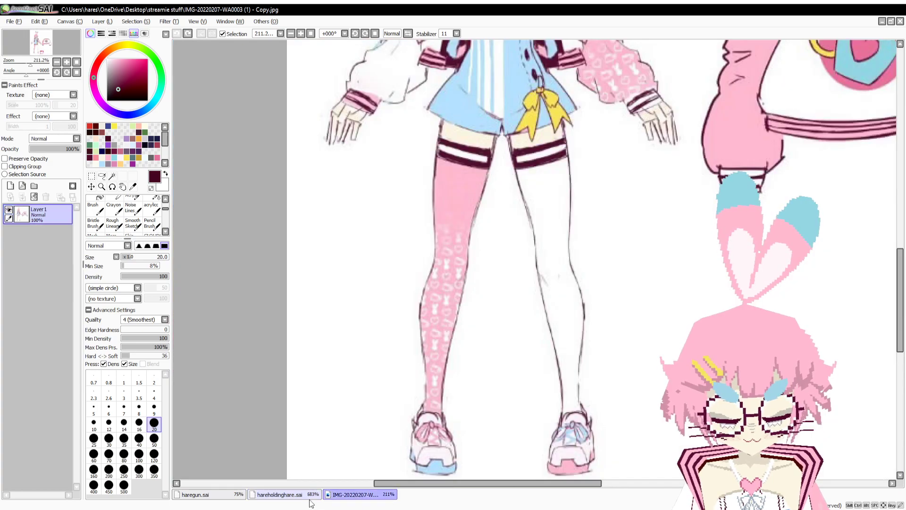
pyautogui.click(310, 496)
pyautogui.hotkey('ctrl', 'z')
pyautogui.moveTo(477, 289)
pyautogui.mouseDown()
pyautogui.moveTo(541, 274)
pyautogui.moveTo(494, 284)
pyautogui.mouseUp()
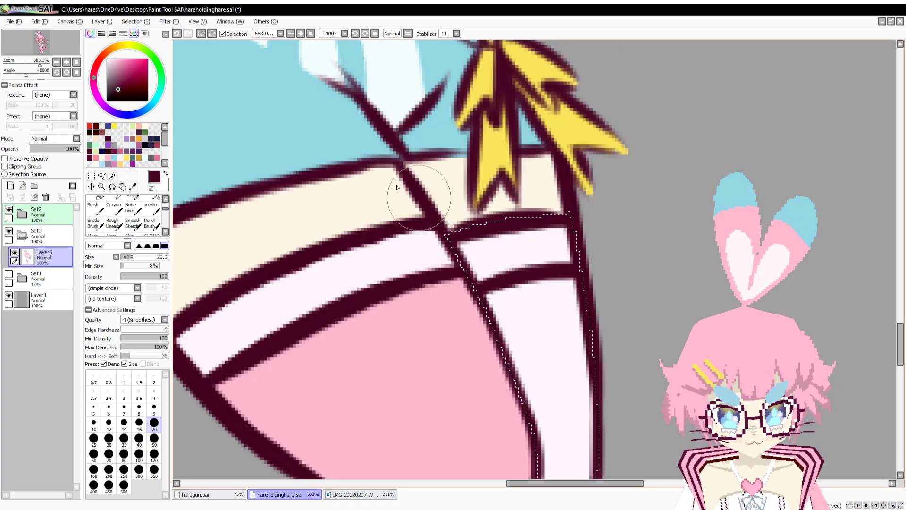
pyautogui.click(204, 34)
# Compare the shoe with the reference image and fill the upper of the pink leg's shoe with sampled pinkish white.
pyautogui.moveTo(398, 397); pyautogui.dragTo(467, 152)
pyautogui.moveTo(408, 275); pyautogui.dragTo(429, 386)
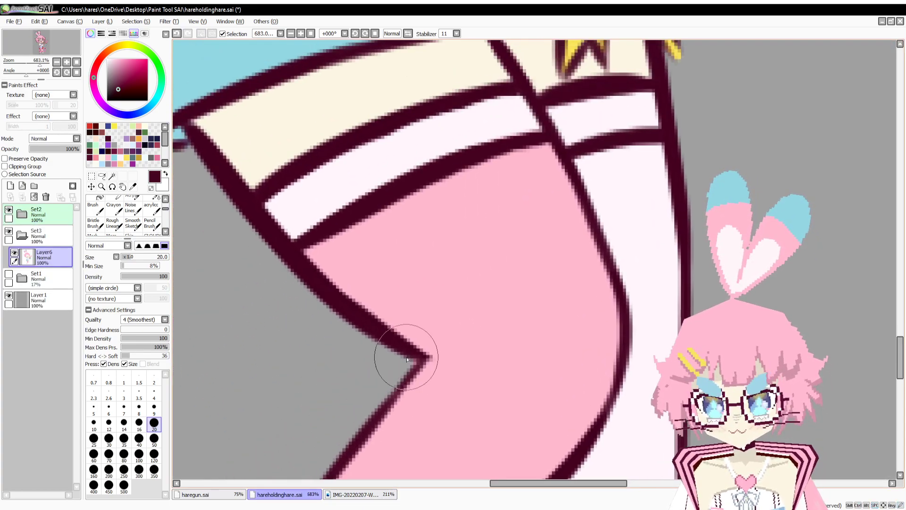
pyautogui.press('-')
pyautogui.moveTo(451, 422); pyautogui.dragTo(548, 85)
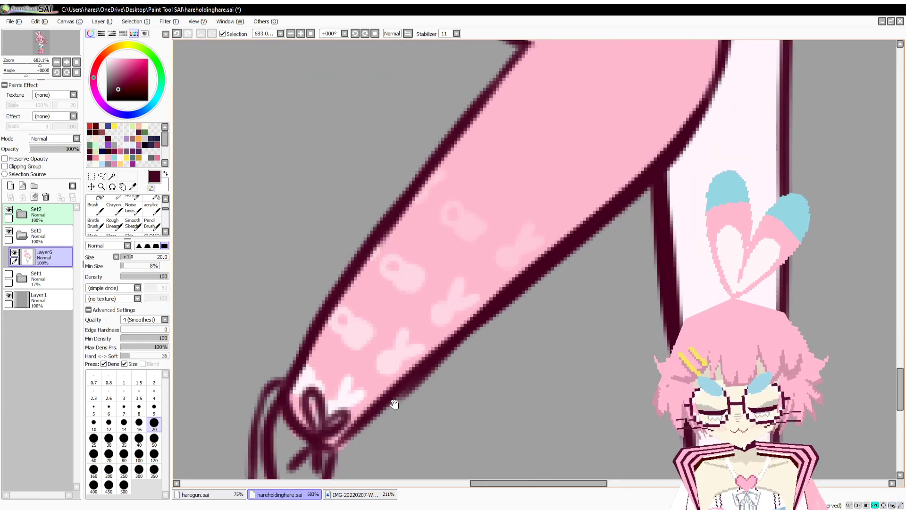
pyautogui.moveTo(394, 403); pyautogui.dragTo(428, 303)
pyautogui.press('alt')
pyautogui.keyDown('alt'); pyautogui.click(398, 242); pyautogui.keyUp('alt')
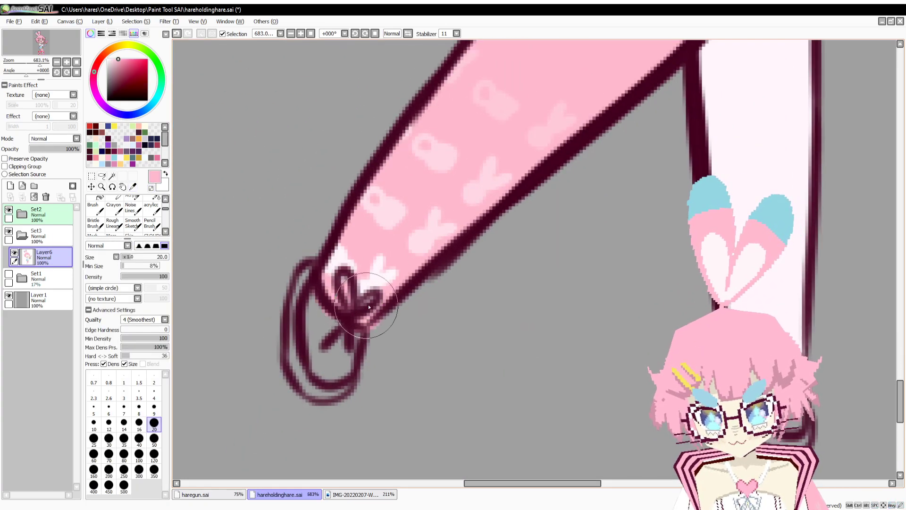
pyautogui.keyDown('alt'); pyautogui.click(367, 293); pyautogui.keyUp('alt')
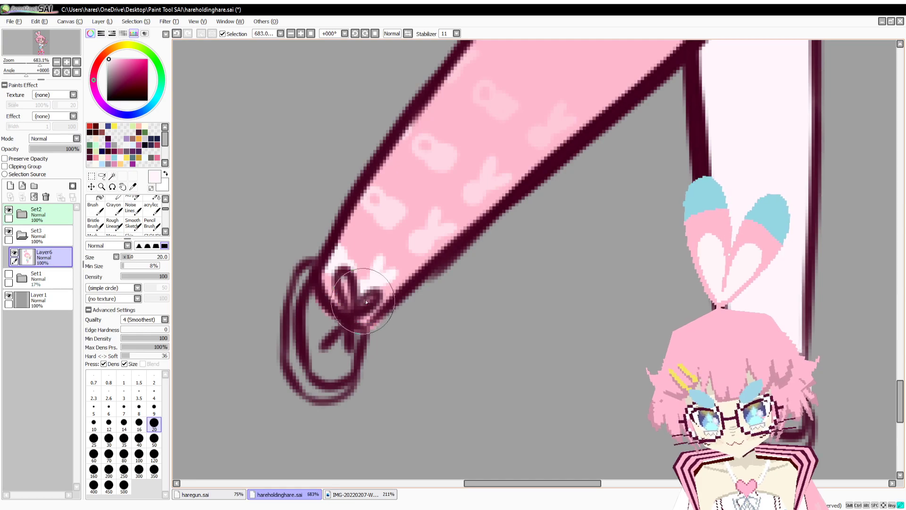
pyautogui.moveTo(366, 345); pyautogui.dragTo(343, 332)
pyautogui.click(344, 494)
pyautogui.click(309, 496)
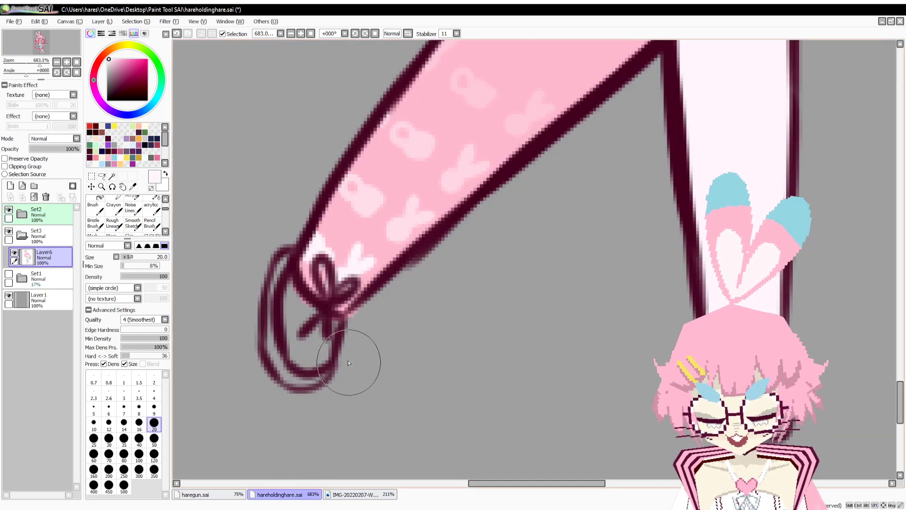
pyautogui.scroll(-1, 343, 452)
pyautogui.click(351, 496)
pyautogui.click(314, 497)
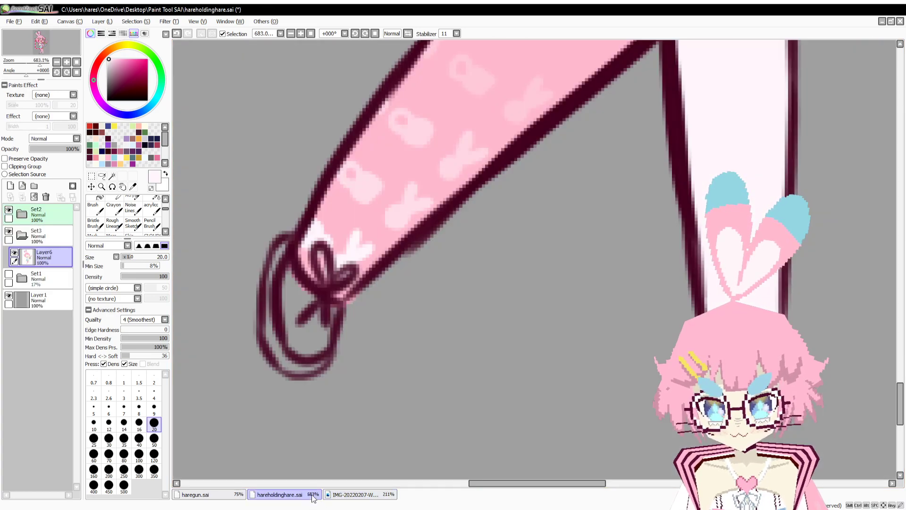
pyautogui.press('alt')
pyautogui.click(354, 495)
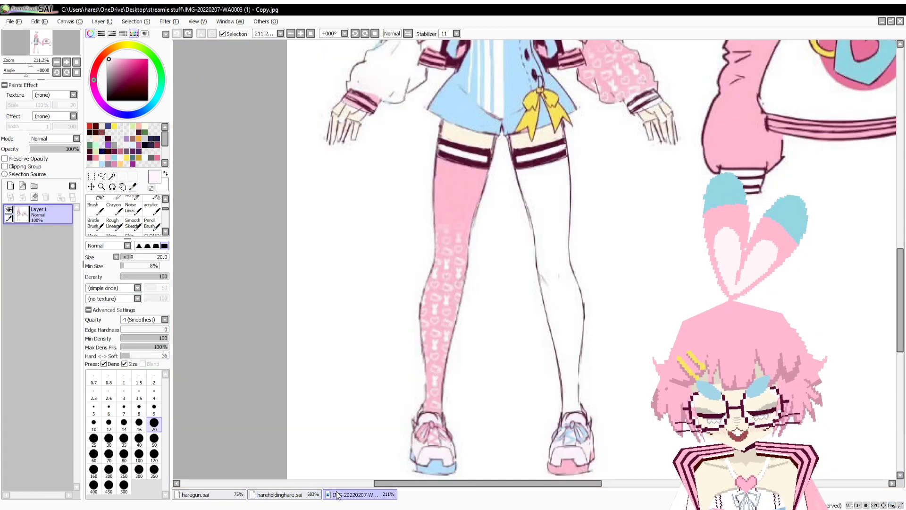
pyautogui.click(312, 498)
pyautogui.moveTo(326, 309)
pyautogui.mouseDown()
pyautogui.moveTo(304, 305)
pyautogui.moveTo(296, 321)
pyautogui.moveTo(302, 340)
pyautogui.moveTo(327, 330)
pyautogui.mouseUp()
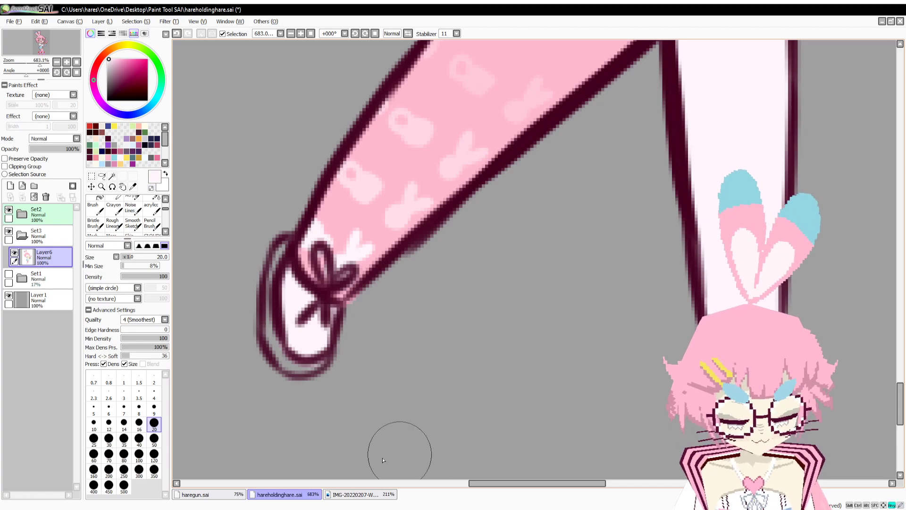
# Check the reference and paint the sole of the pink leg's shoe light blue.
pyautogui.click(354, 495)
pyautogui.click(307, 498)
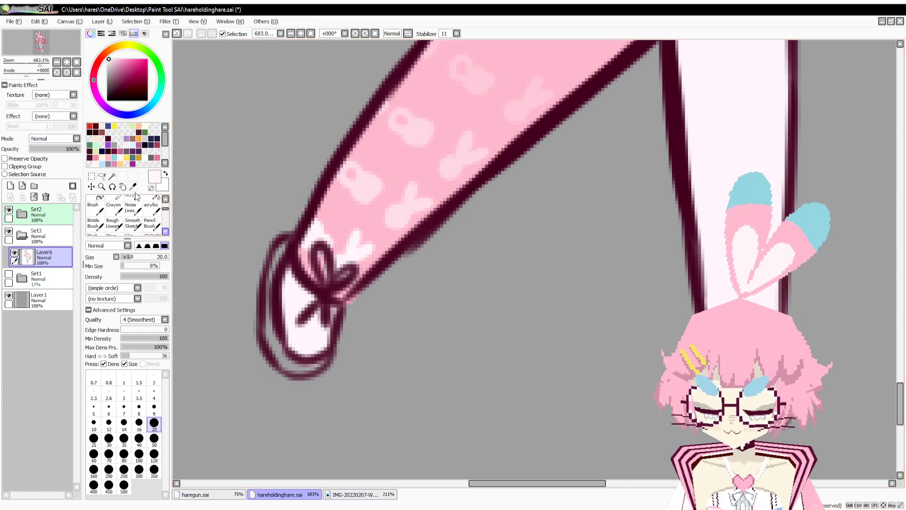
pyautogui.click(114, 157)
pyautogui.moveTo(285, 243)
pyautogui.mouseDown()
pyautogui.moveTo(270, 281)
pyautogui.moveTo(274, 336)
pyautogui.moveTo(288, 363)
pyautogui.moveTo(331, 367)
pyautogui.mouseUp()
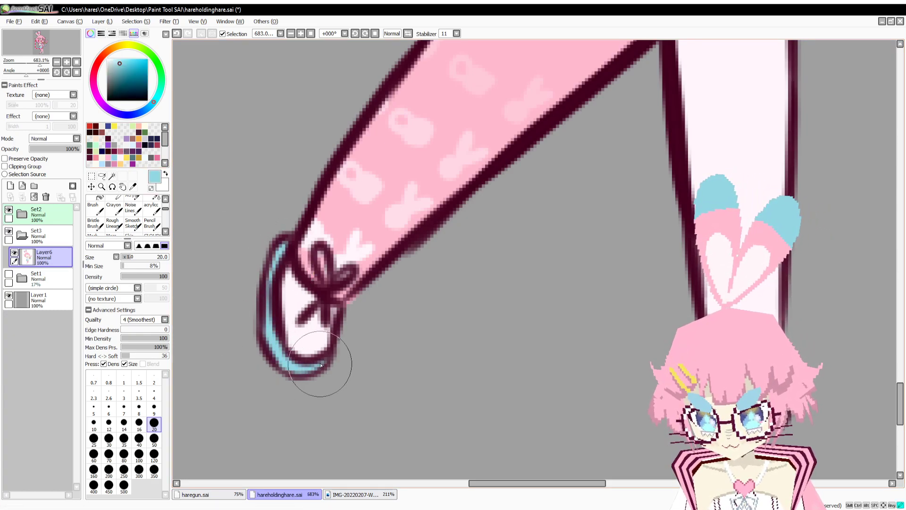
# Choose light pink as the brush colour and save the drawing.
pyautogui.click(108, 157)
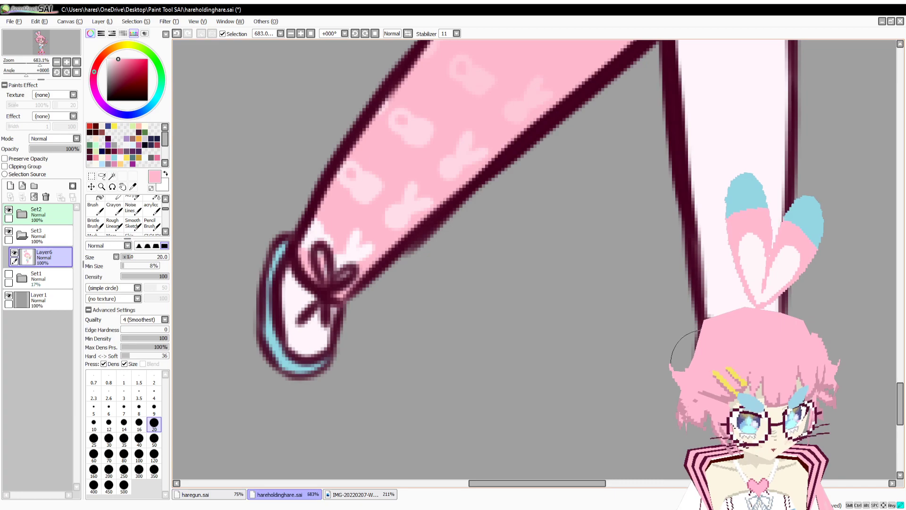
pyautogui.moveTo(40, 63); pyautogui.dragTo(24, 62)
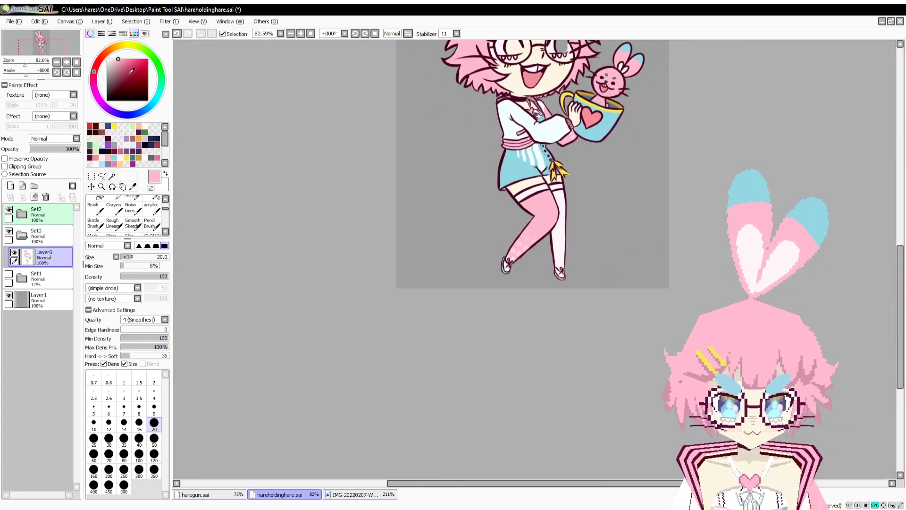
pyautogui.moveTo(354, 151); pyautogui.dragTo(316, 298)
pyautogui.hotkey('ctrl', 's')
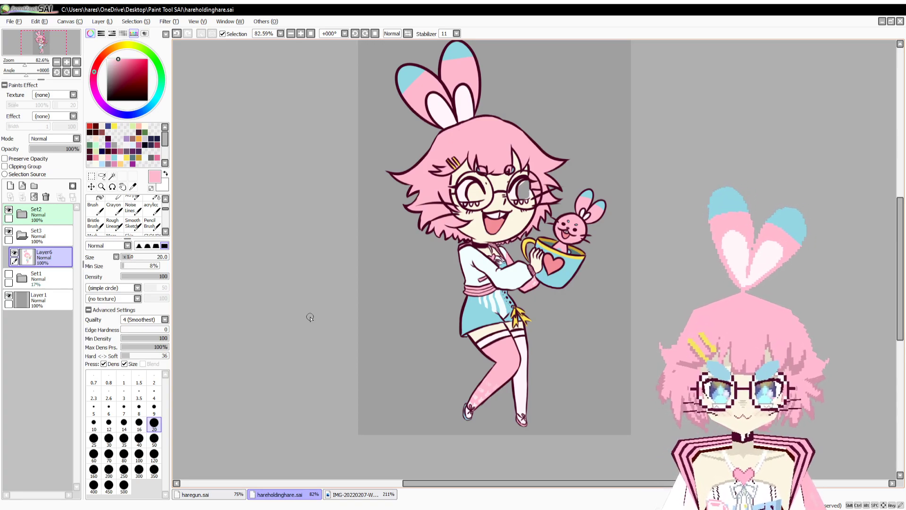
# Create a new layer above Layer6 and sample the light blue from the clothing at the character's chest.
pyautogui.click(10, 186)
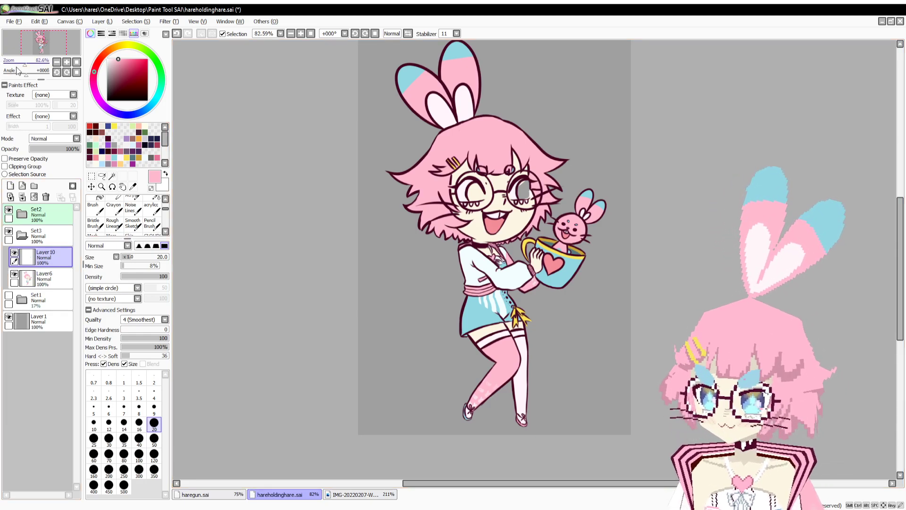
pyautogui.moveTo(24, 63); pyautogui.dragTo(37, 72)
pyautogui.moveTo(359, 236); pyautogui.dragTo(372, 288)
pyautogui.press('i')
pyautogui.click(391, 321)
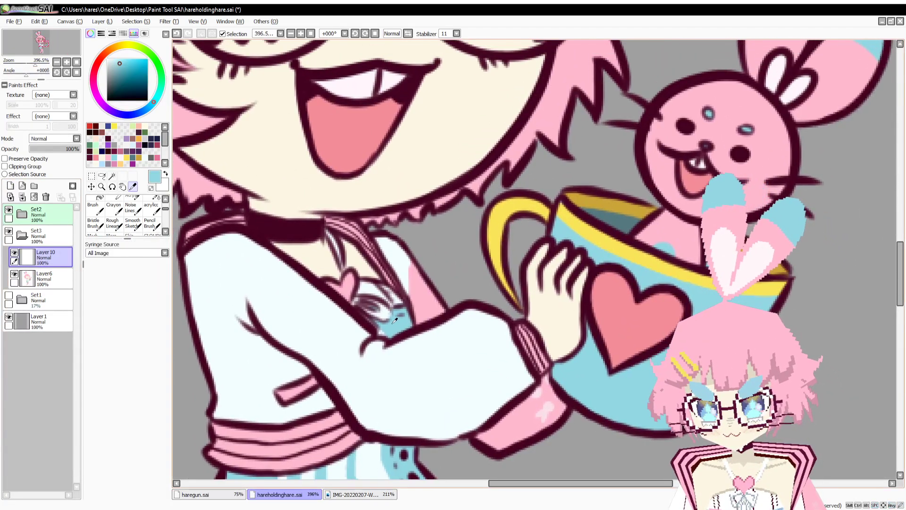
# Fill both of the character's irises with light blue using the size 20 brush and save the drawing.
pyautogui.moveTo(397, 213)
pyautogui.mouseDown()
pyautogui.moveTo(454, 403)
pyautogui.moveTo(517, 466)
pyautogui.mouseUp()
pyautogui.press('n')
pyautogui.moveTo(35, 63); pyautogui.dragTo(39, 65)
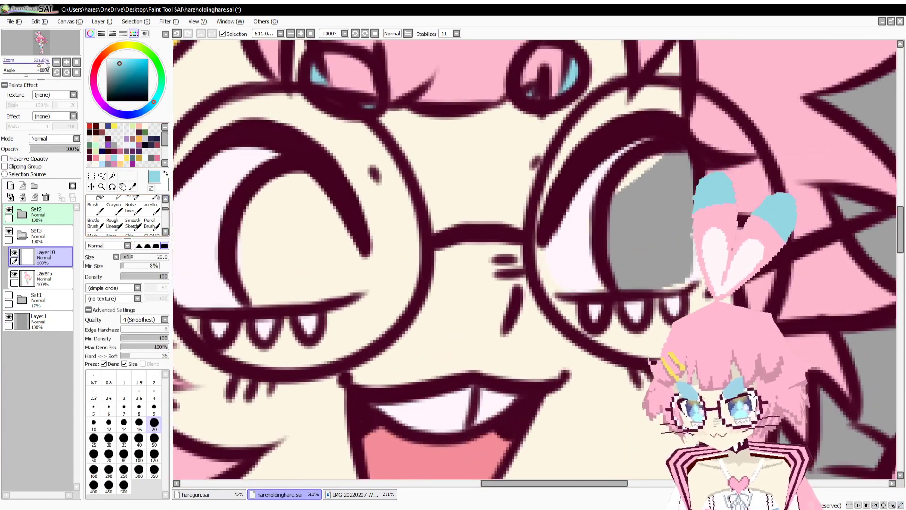
pyautogui.moveTo(321, 208)
pyautogui.mouseDown()
pyautogui.moveTo(364, 197)
pyautogui.moveTo(307, 184)
pyautogui.moveTo(295, 246)
pyautogui.moveTo(305, 283)
pyautogui.moveTo(321, 291)
pyautogui.moveTo(385, 264)
pyautogui.moveTo(401, 276)
pyautogui.moveTo(371, 200)
pyautogui.moveTo(332, 237)
pyautogui.moveTo(326, 262)
pyautogui.moveTo(374, 230)
pyautogui.moveTo(389, 259)
pyautogui.moveTo(372, 218)
pyautogui.mouseUp()
pyautogui.moveTo(679, 164)
pyautogui.mouseDown()
pyautogui.moveTo(667, 172)
pyautogui.moveTo(660, 255)
pyautogui.moveTo(691, 273)
pyautogui.mouseUp()
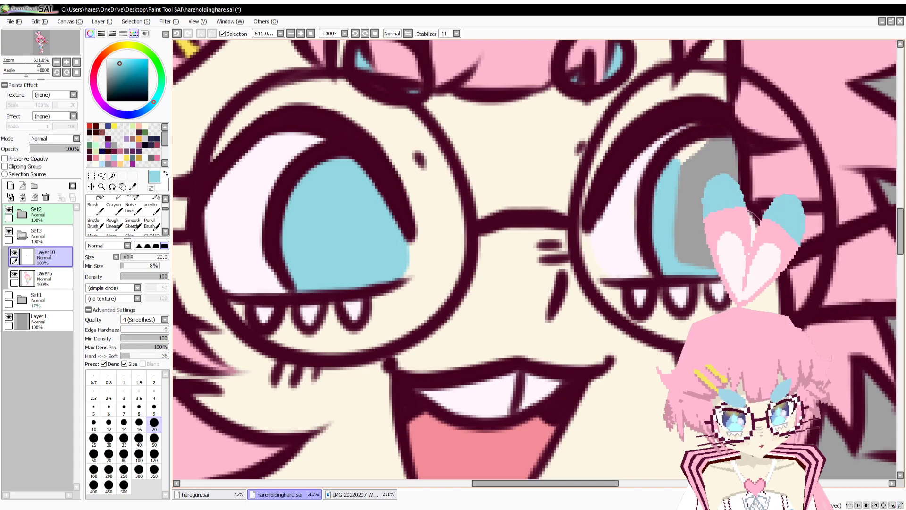
pyautogui.moveTo(689, 161); pyautogui.dragTo(679, 164)
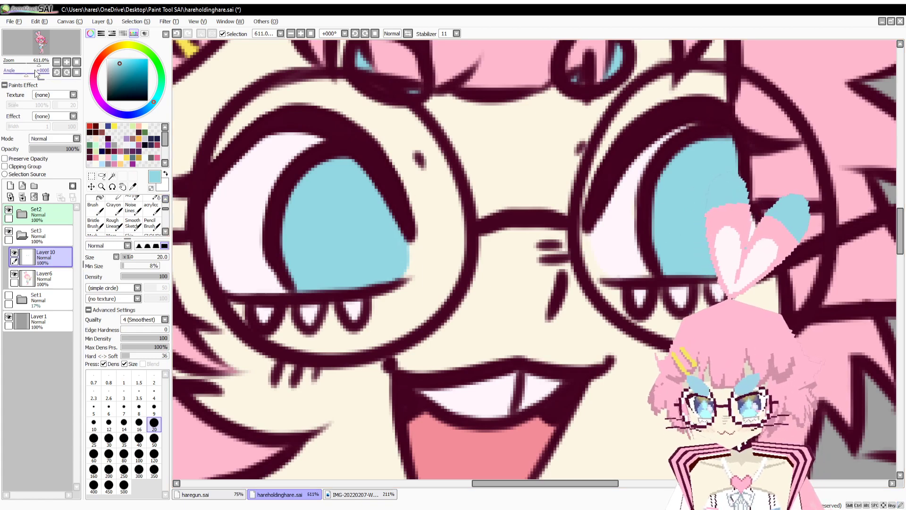
pyautogui.moveTo(39, 66); pyautogui.dragTo(26, 76)
pyautogui.moveTo(325, 350); pyautogui.dragTo(286, 309)
pyautogui.hotkey('ctrl', 's')
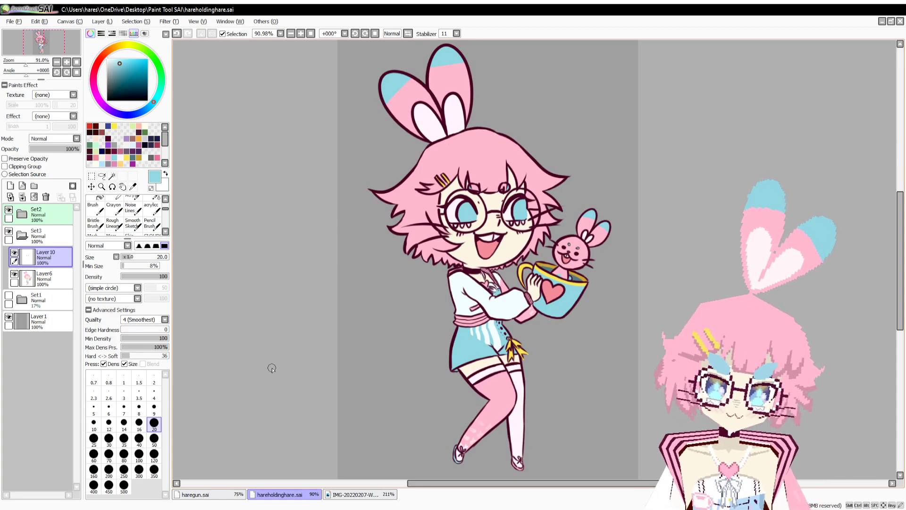